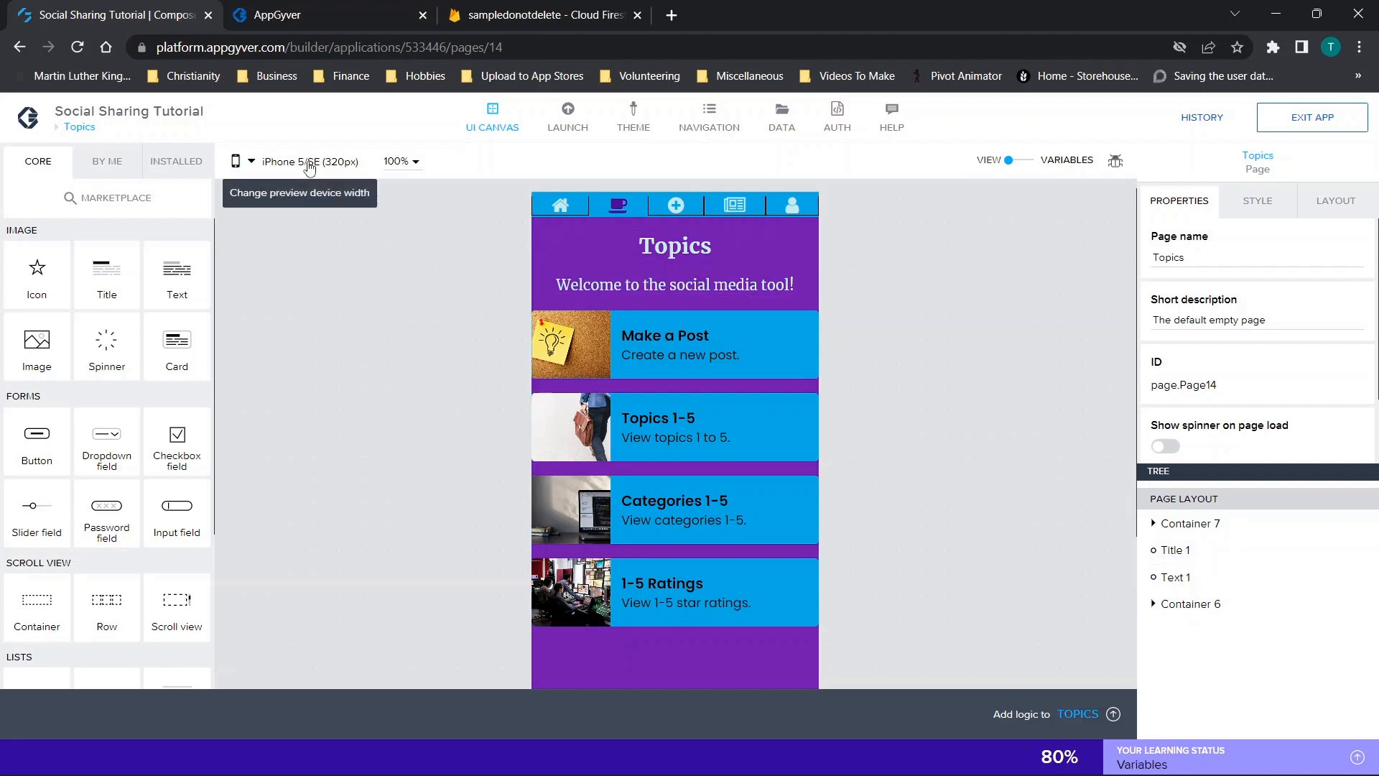
Step: Switch to the AppGyver app preview and look through the Topics 1-5, Categories 1-5 and 1-5 Ratings pages, returning to Topics
mouse_move(309, 11)
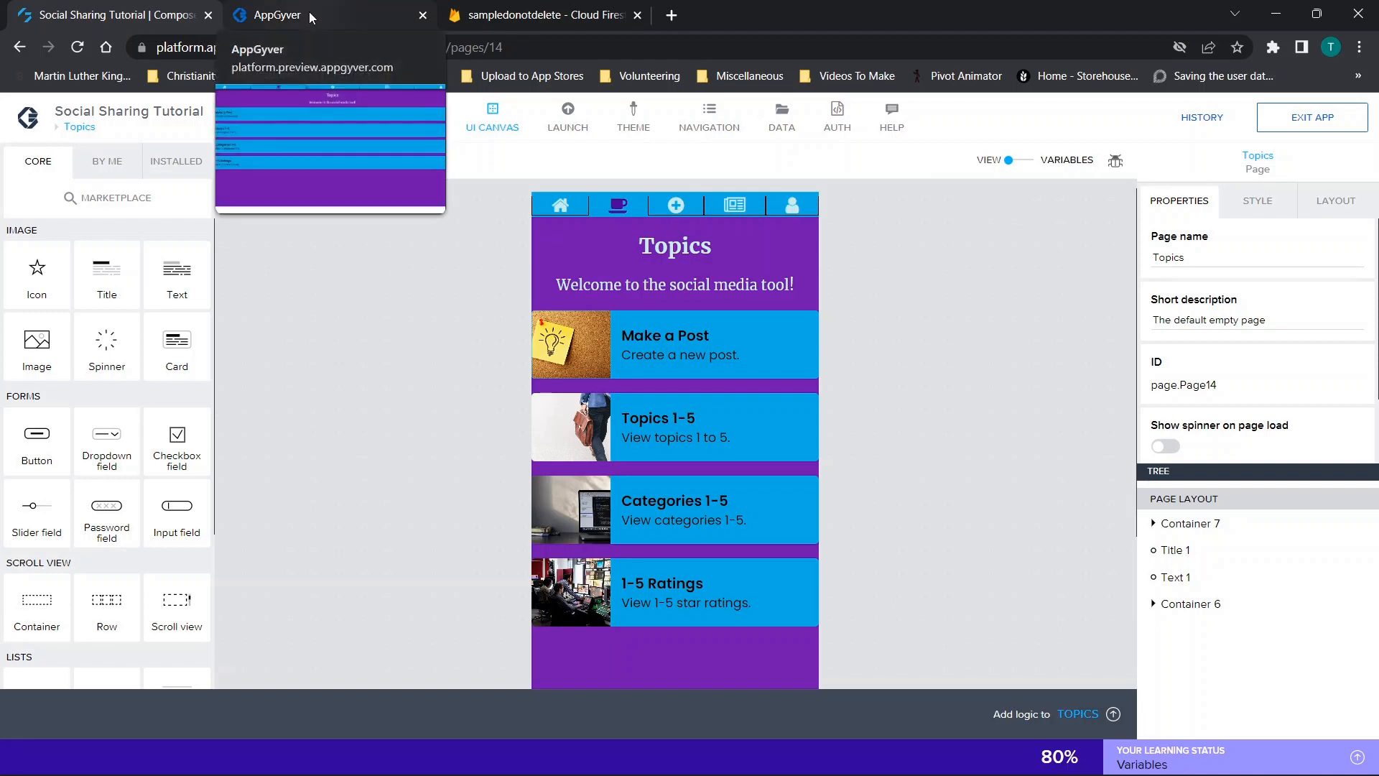
left_click(309, 12)
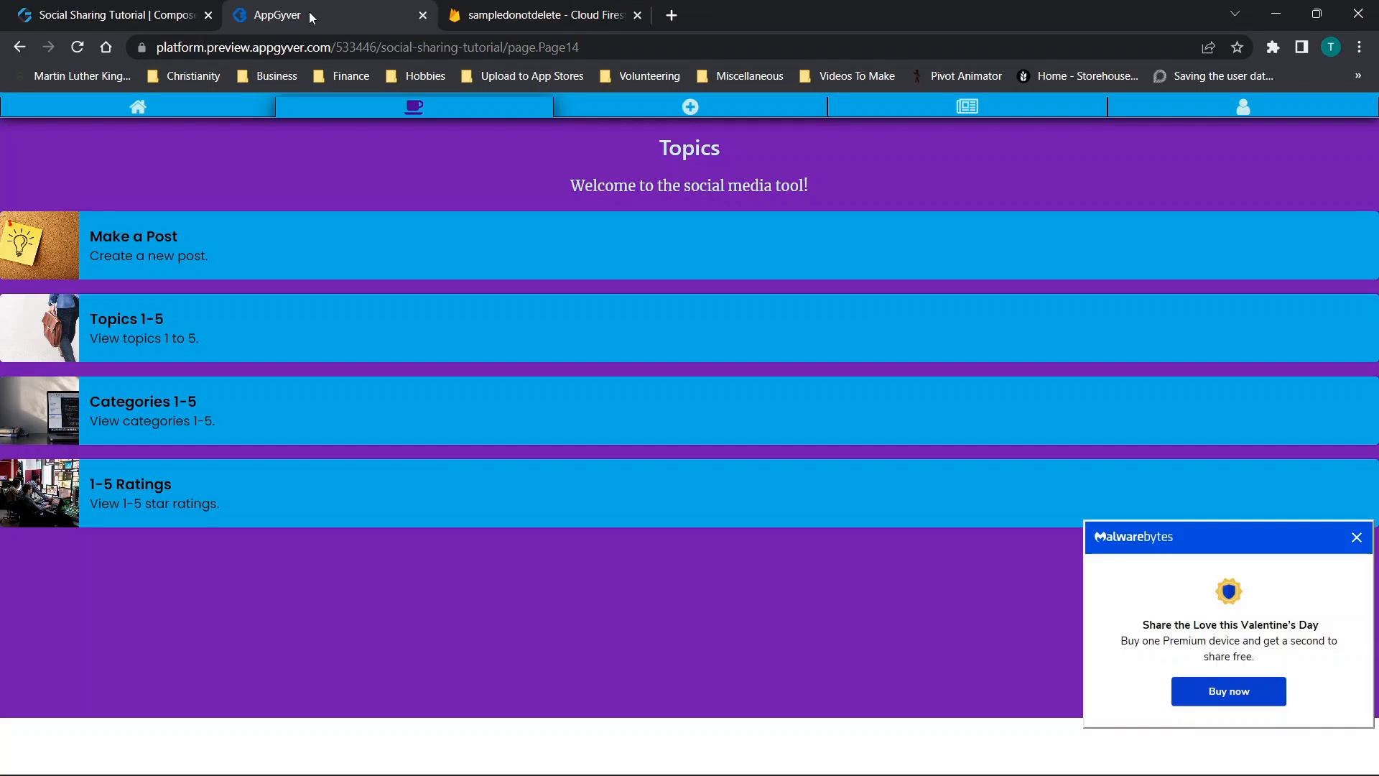
left_click(1355, 537)
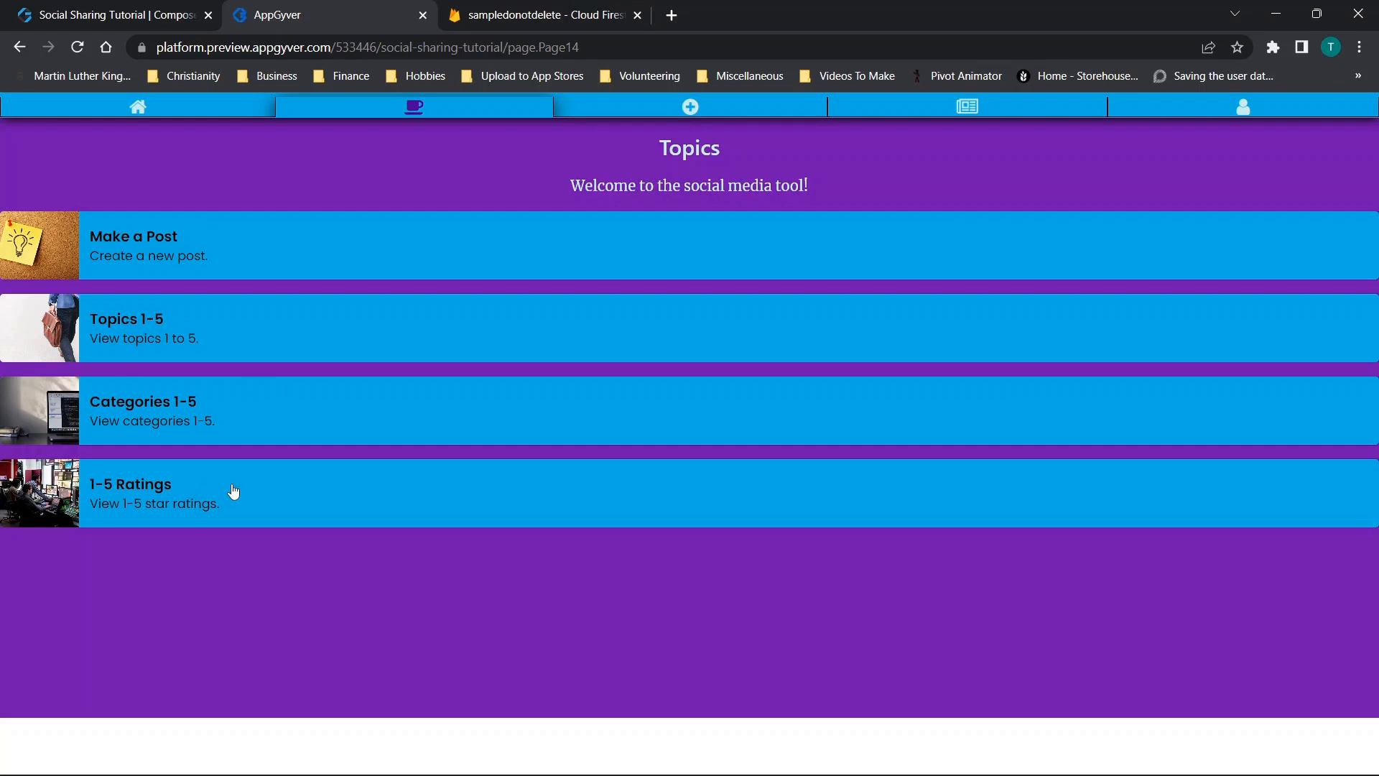
left_click(123, 331)
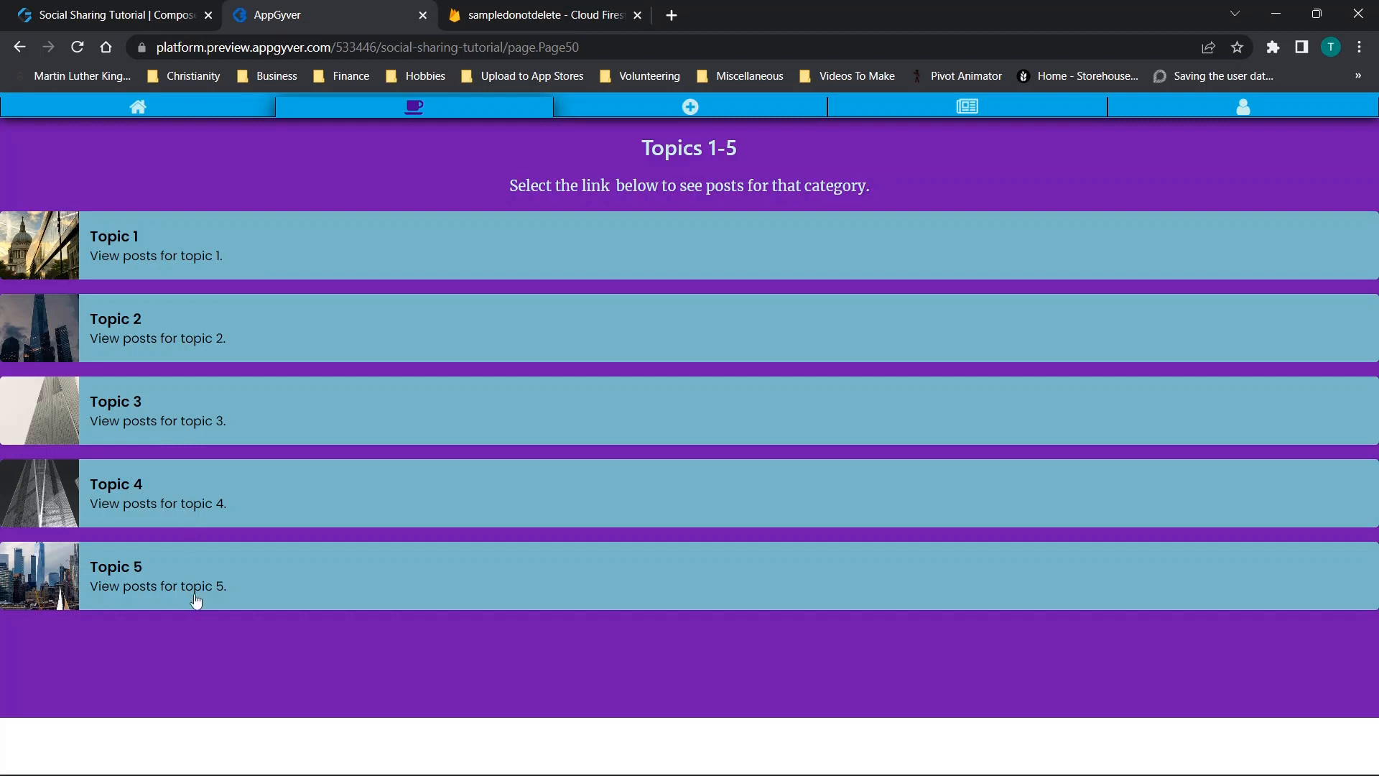
left_click(20, 49)
left_click(146, 397)
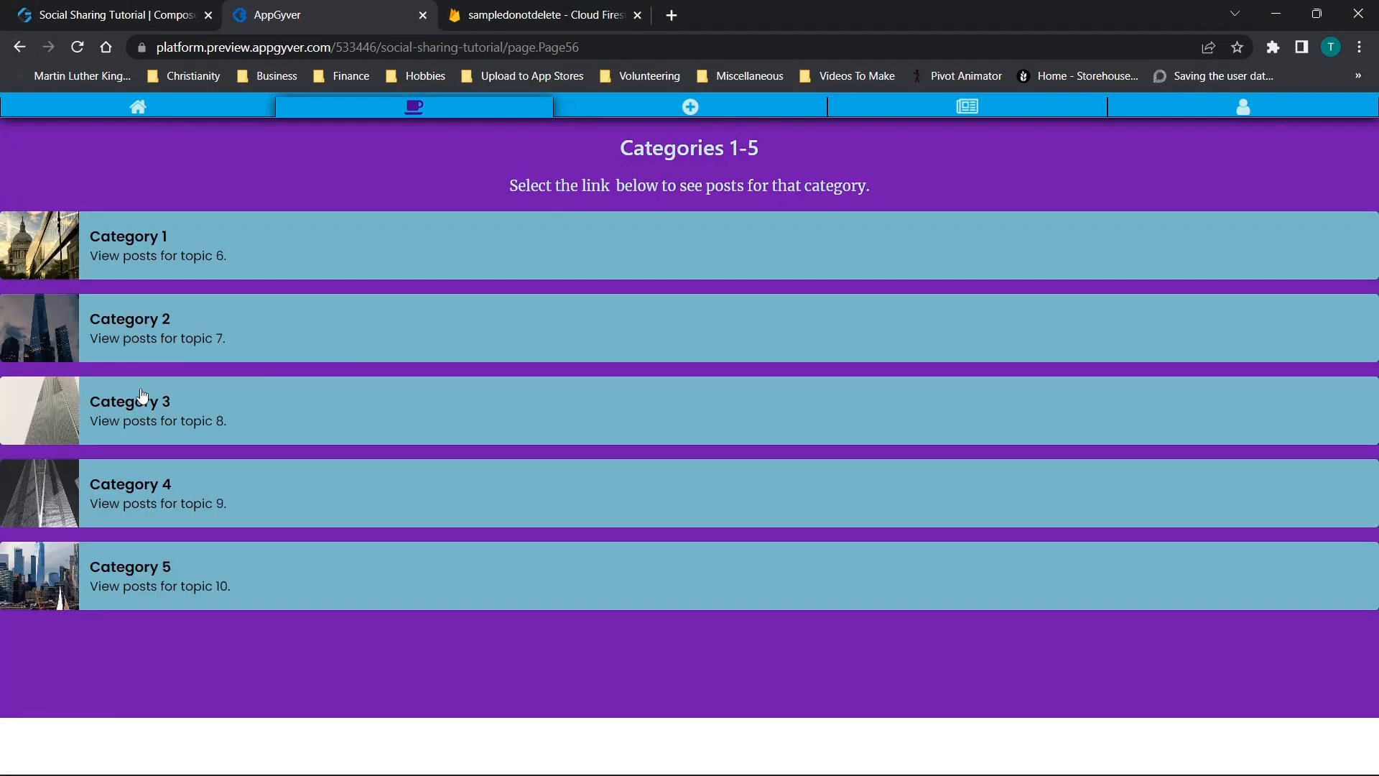
left_click(19, 47)
left_click(153, 518)
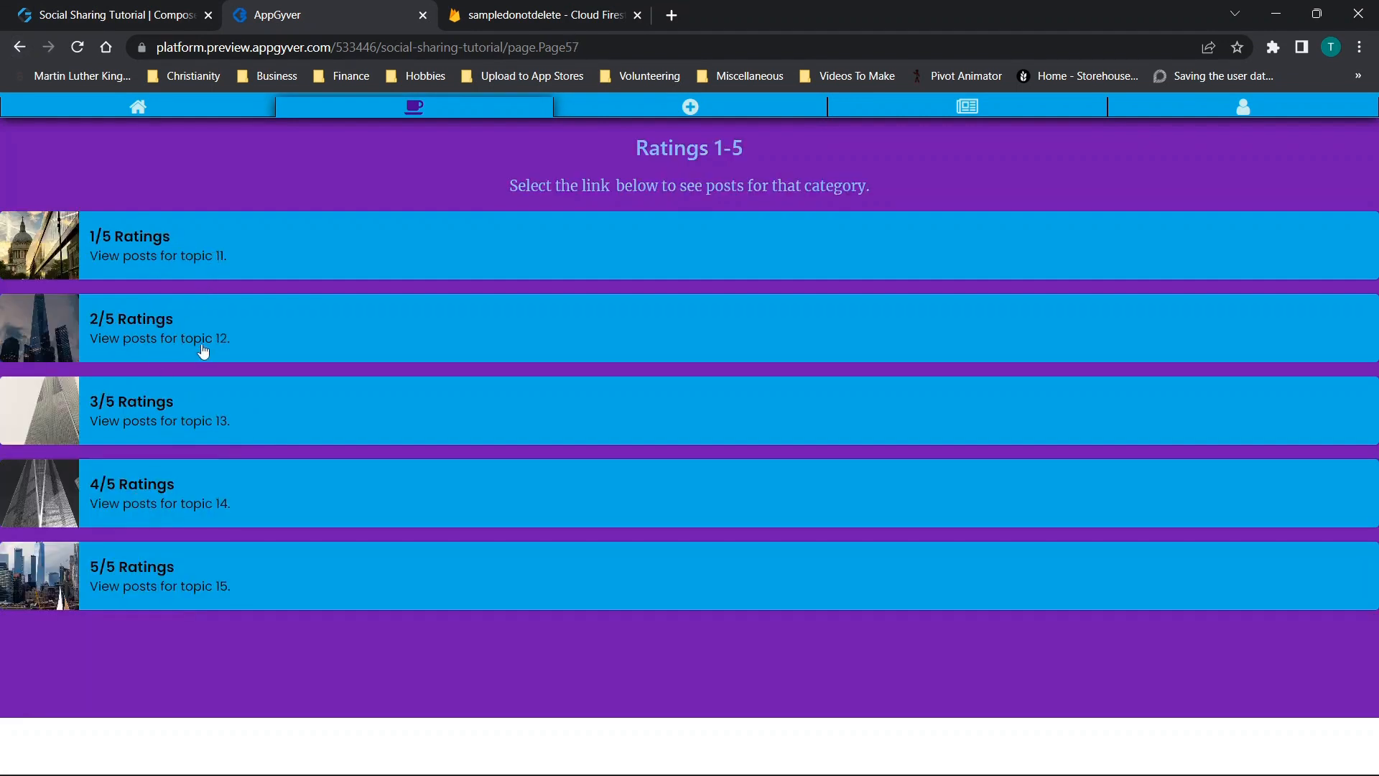
left_click(20, 48)
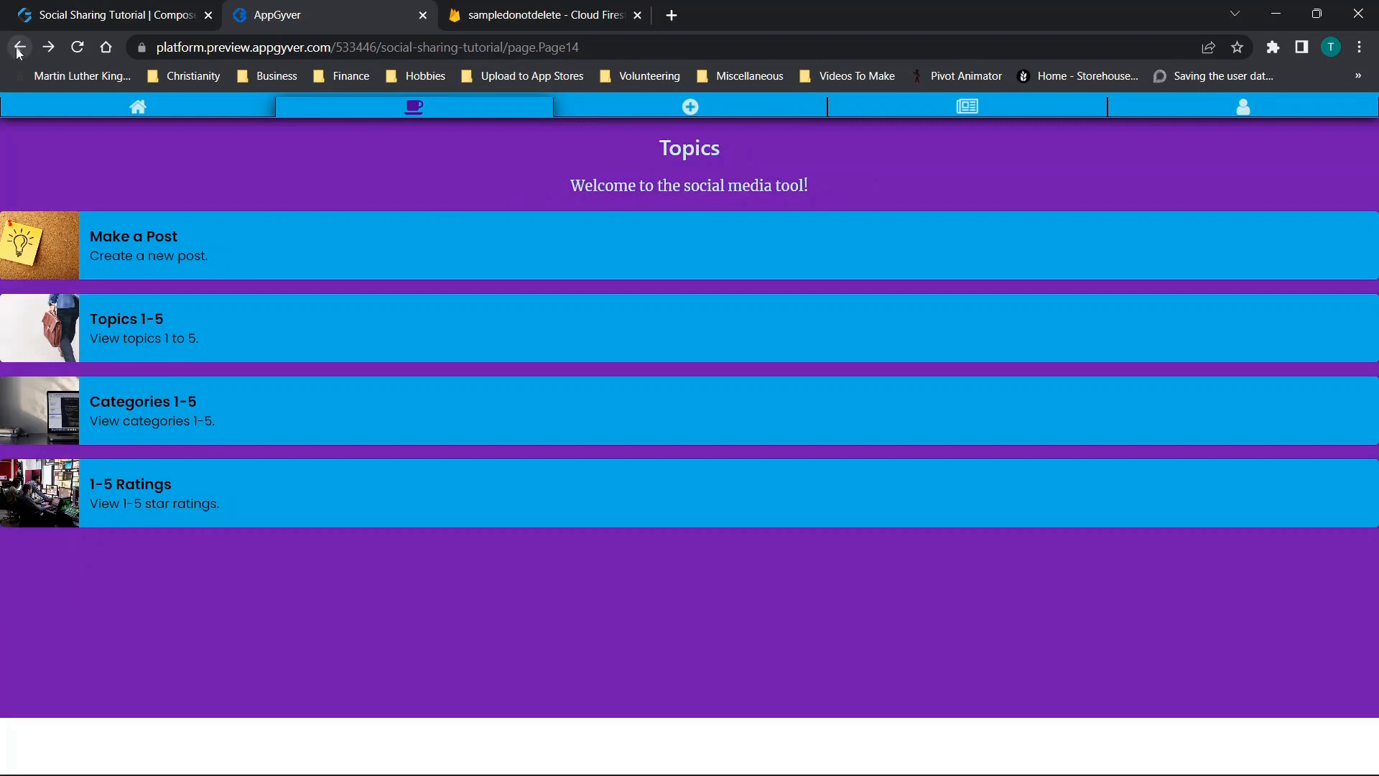
left_click(139, 357)
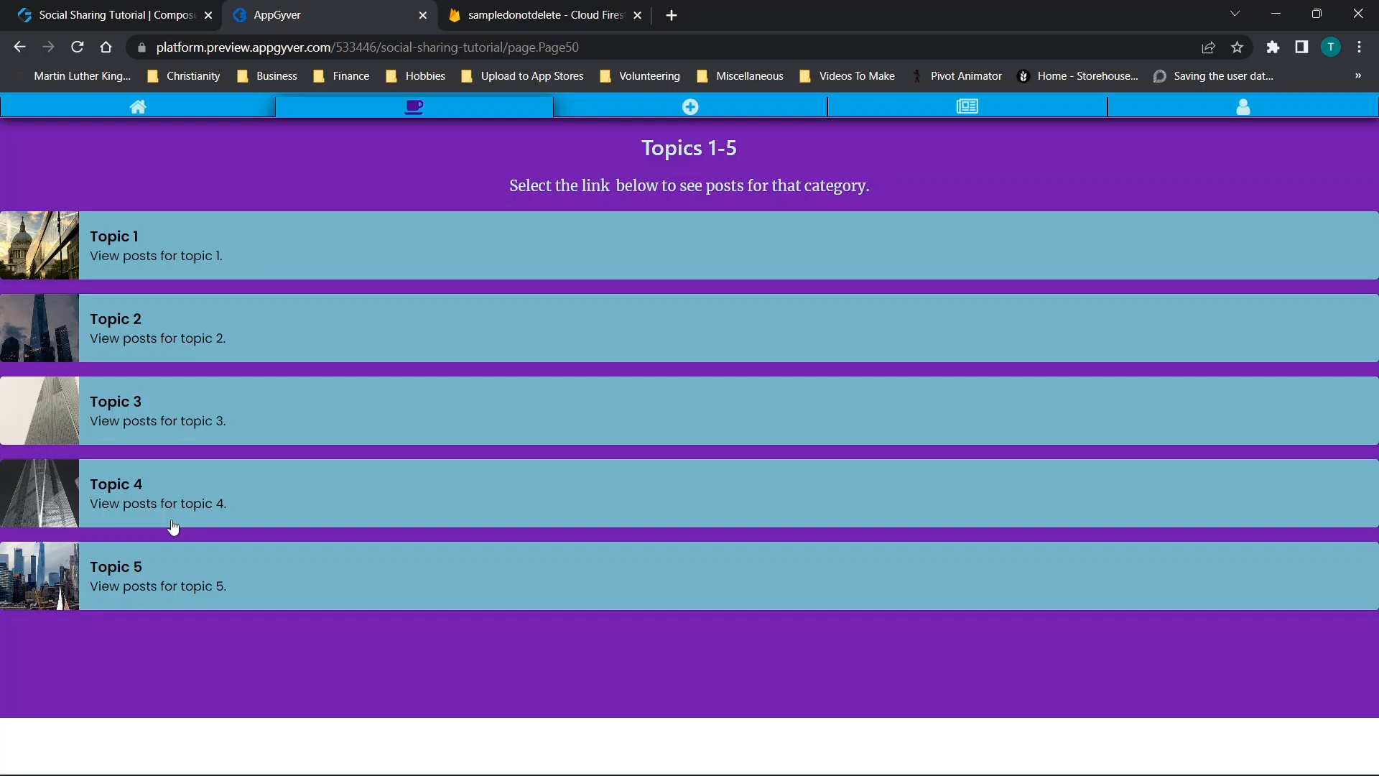
left_click(15, 48)
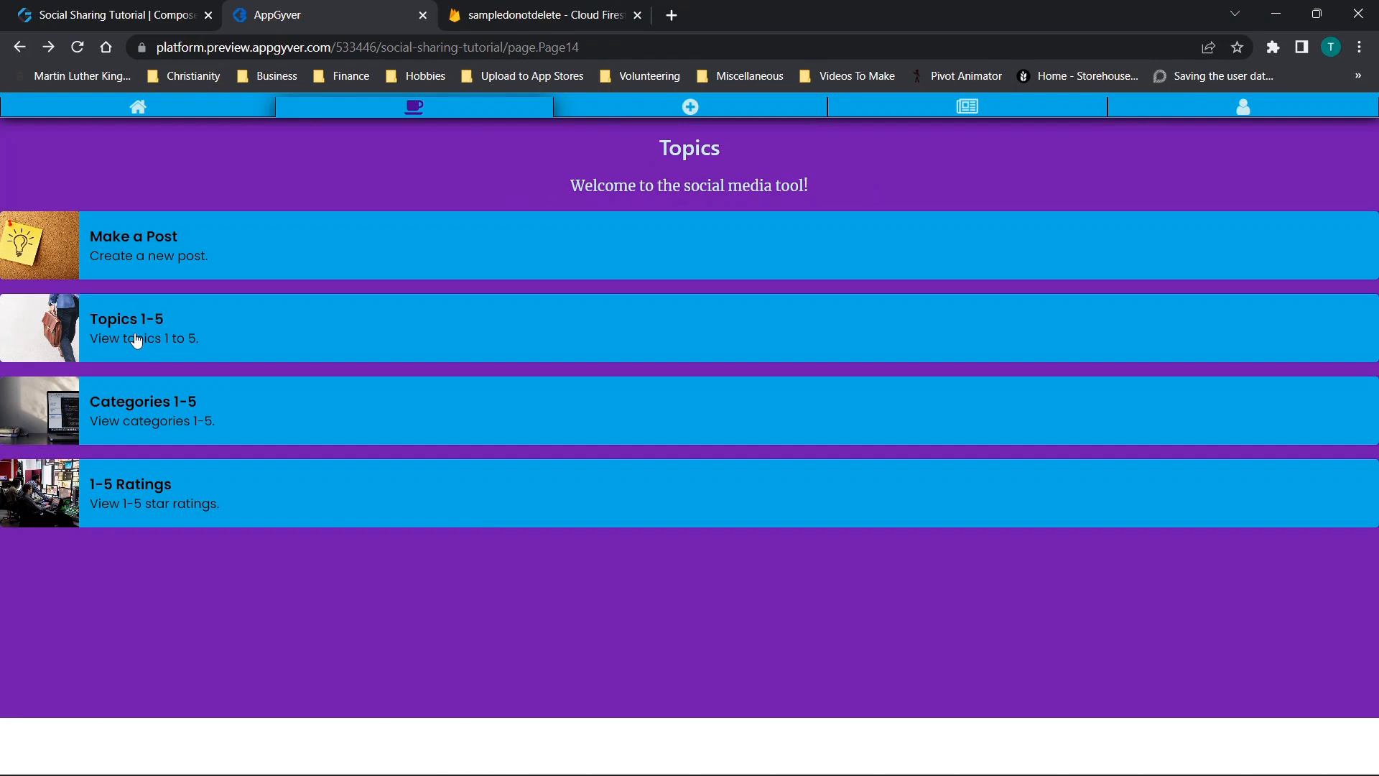
Step: Switch to Cloud Firestore, examine the postcategory, postfeeling and posttopic collections, and open the postcategory5 collection
left_click(506, 16)
mouse_move(539, 430)
left_mouse_down()
mouse_move(535, 374)
mouse_move(545, 499)
mouse_move(525, 430)
left_mouse_up()
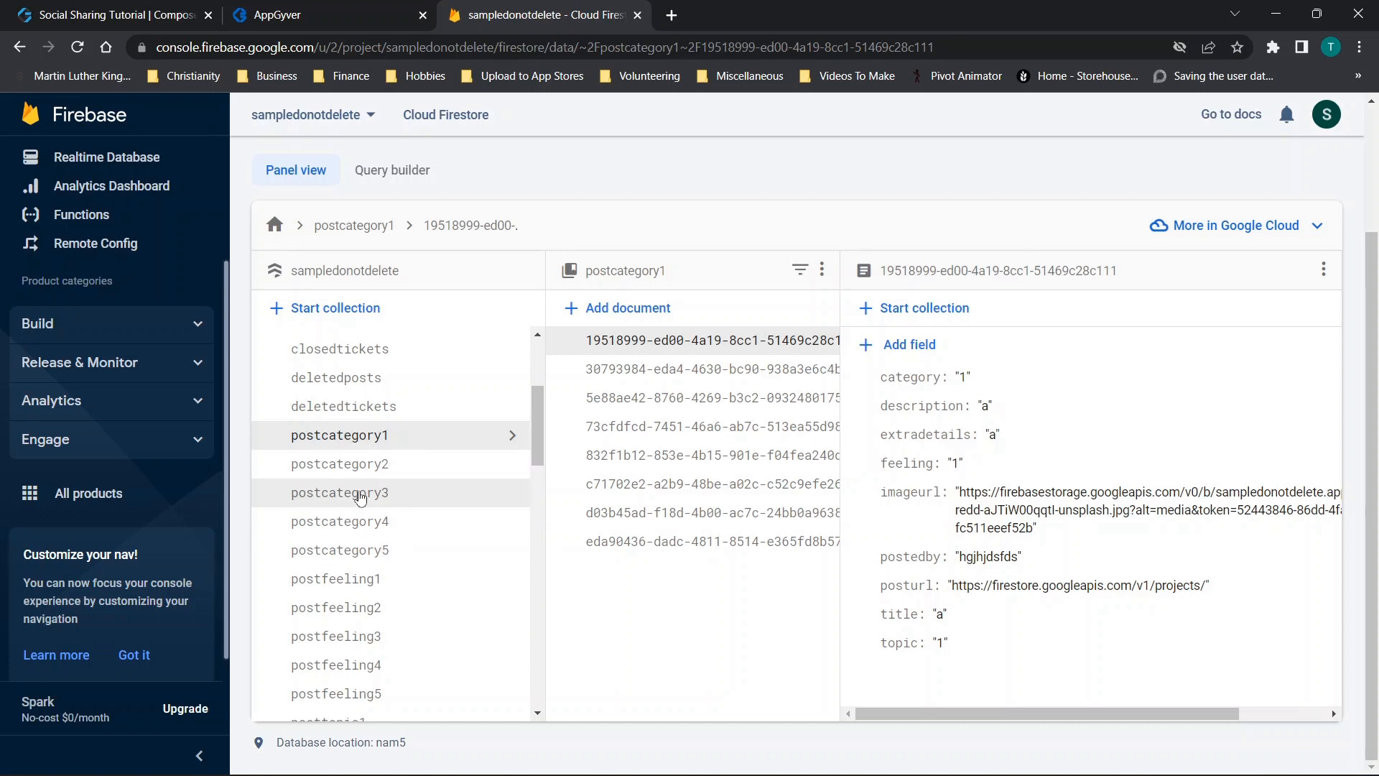
scroll(373, 574, "down", 2)
scroll(373, 575, "down", 5)
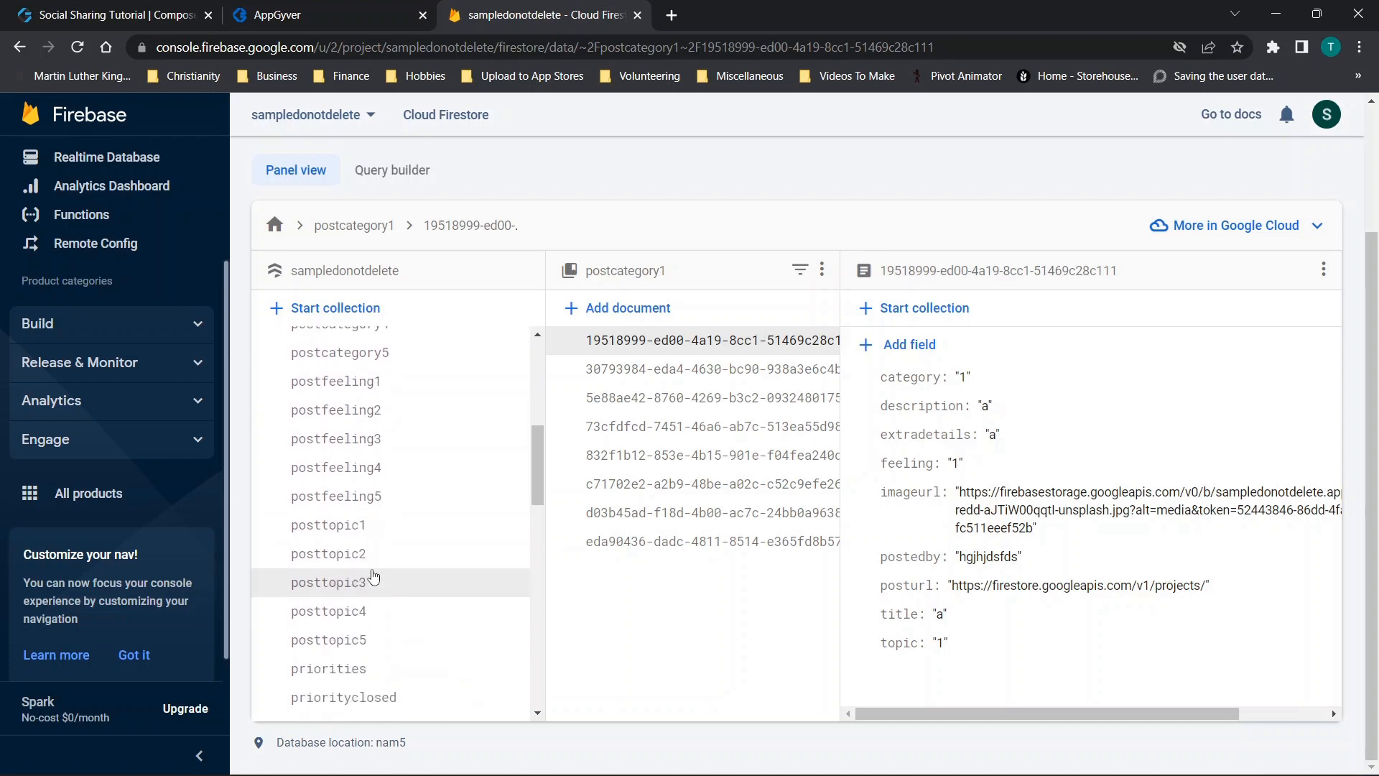
scroll(373, 522, "down", 5)
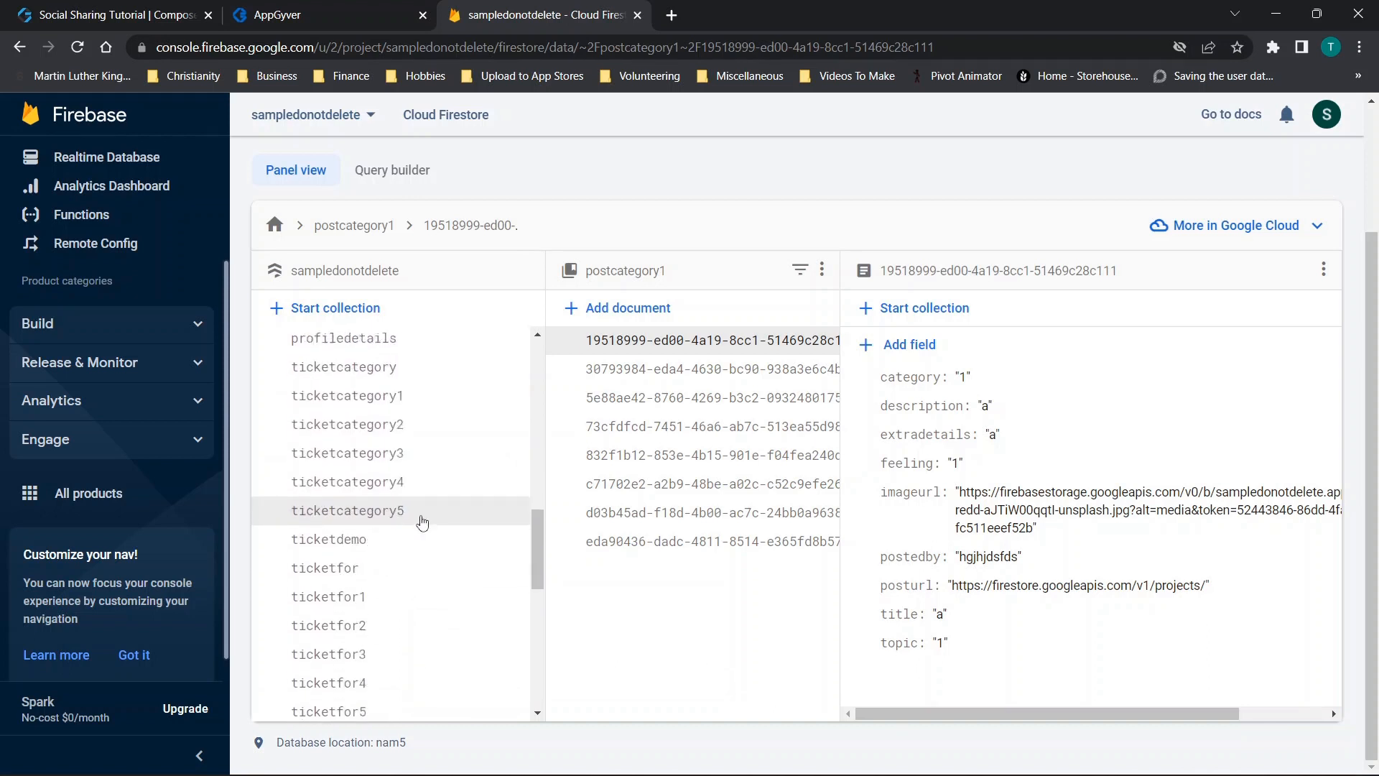
scroll(422, 522, "down", 4)
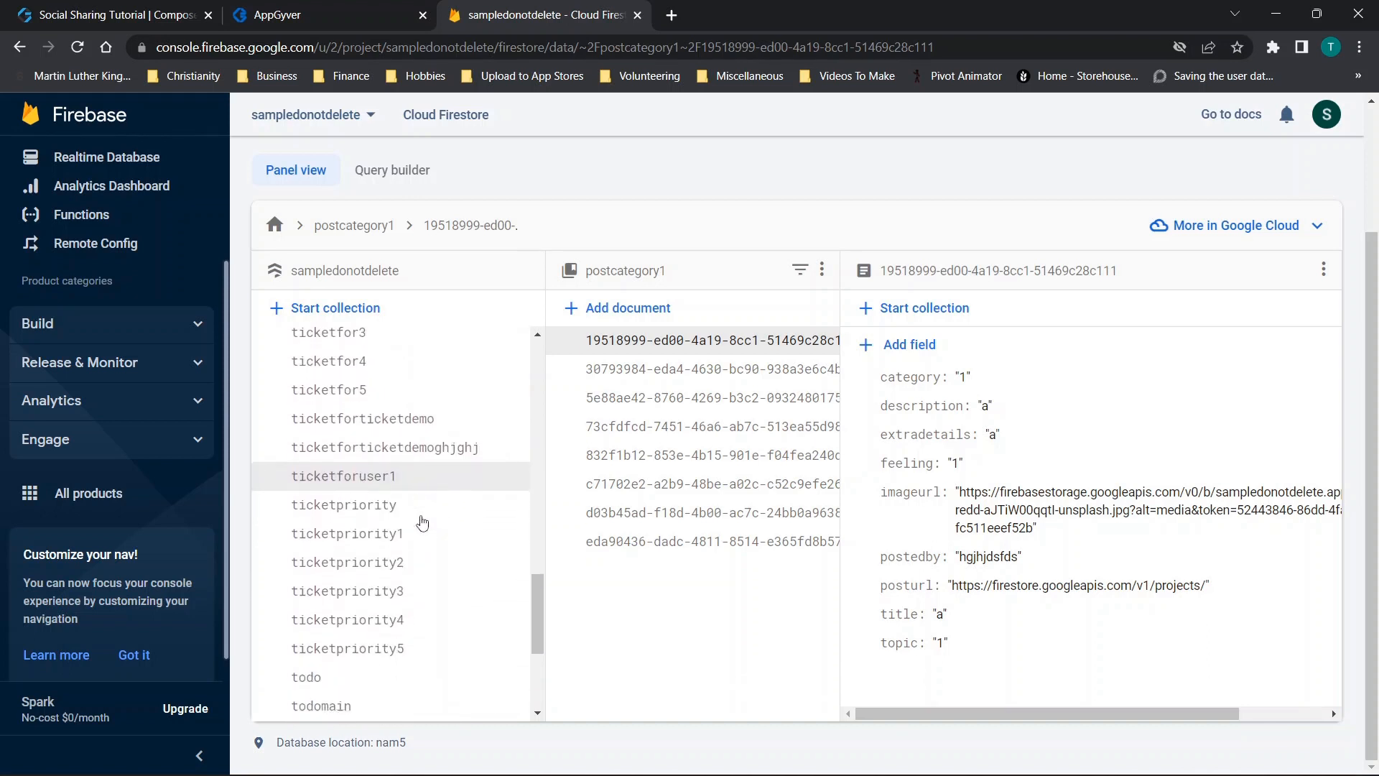
scroll(423, 522, "up", 20)
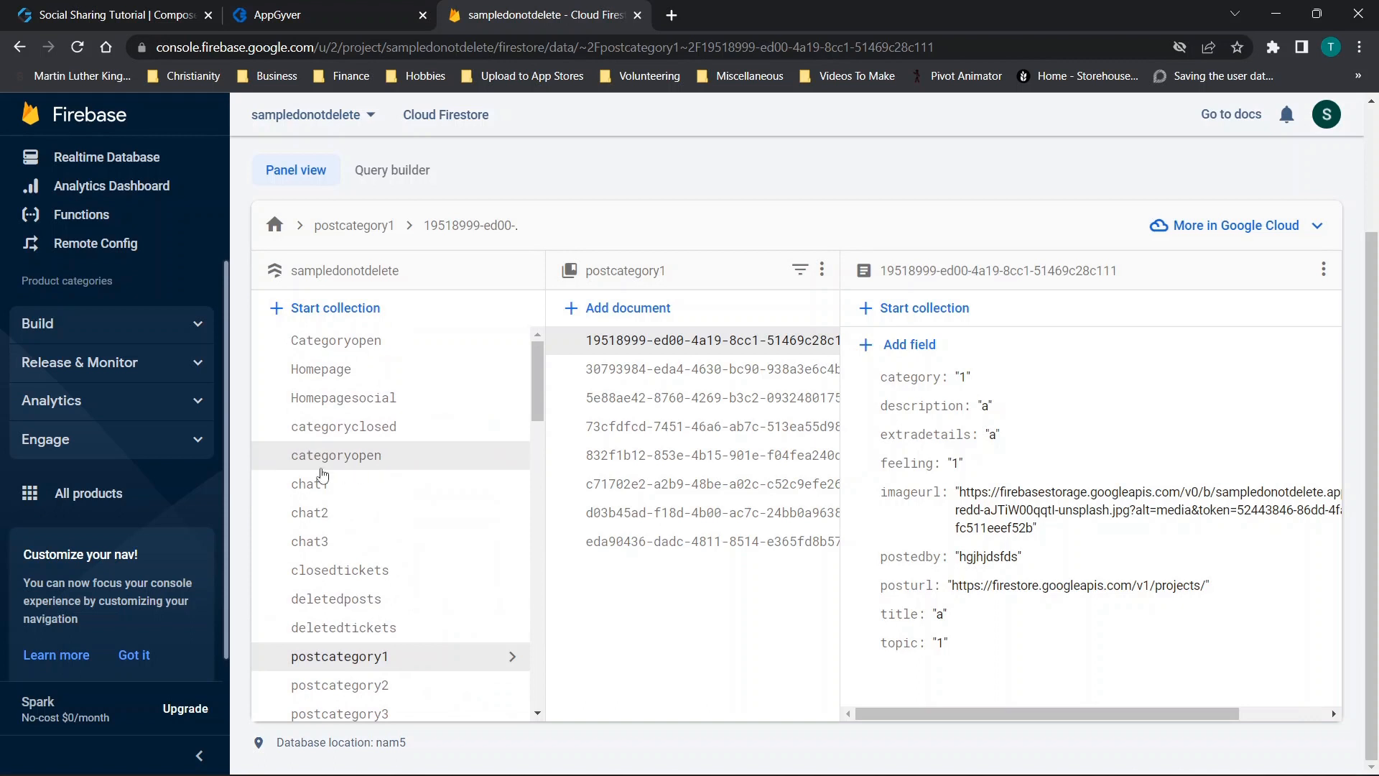
scroll(424, 544, "down", 3)
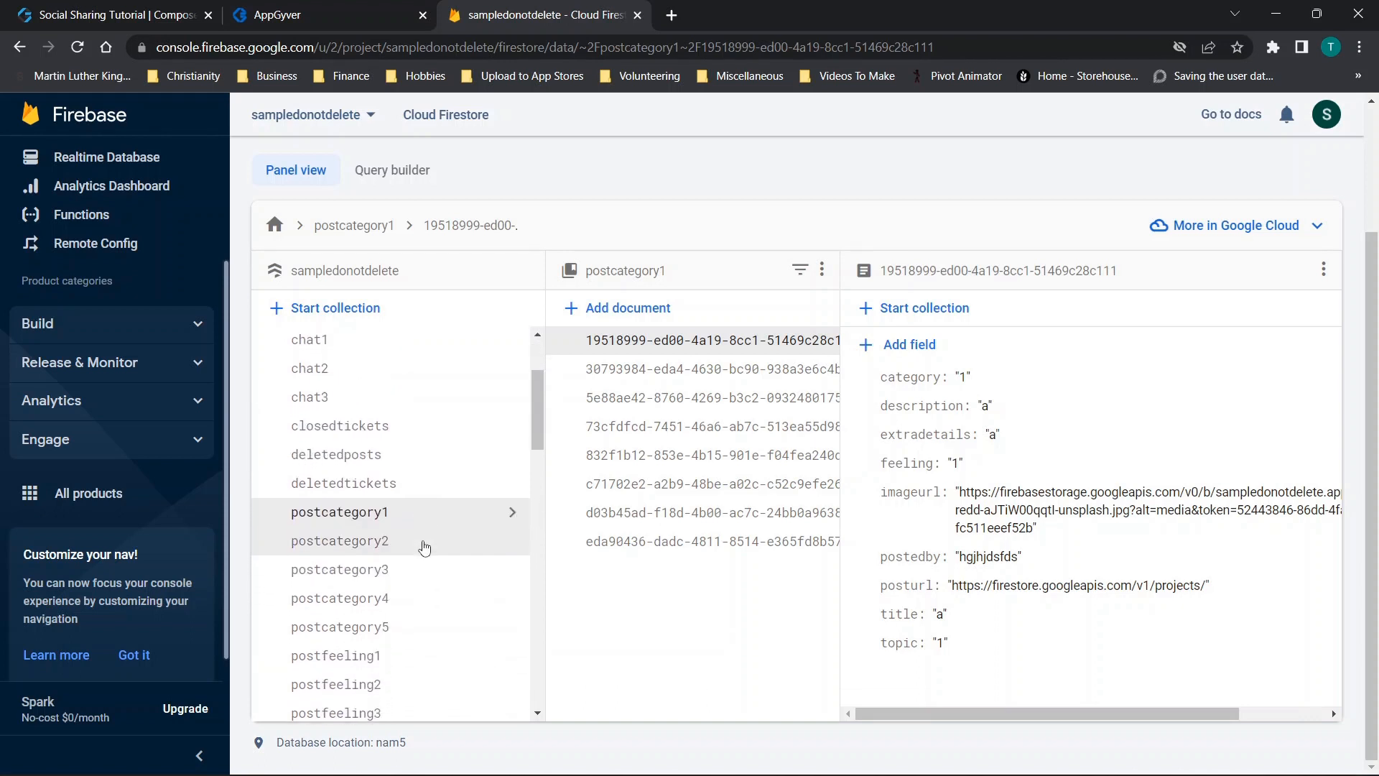
scroll(381, 526, "down", 1)
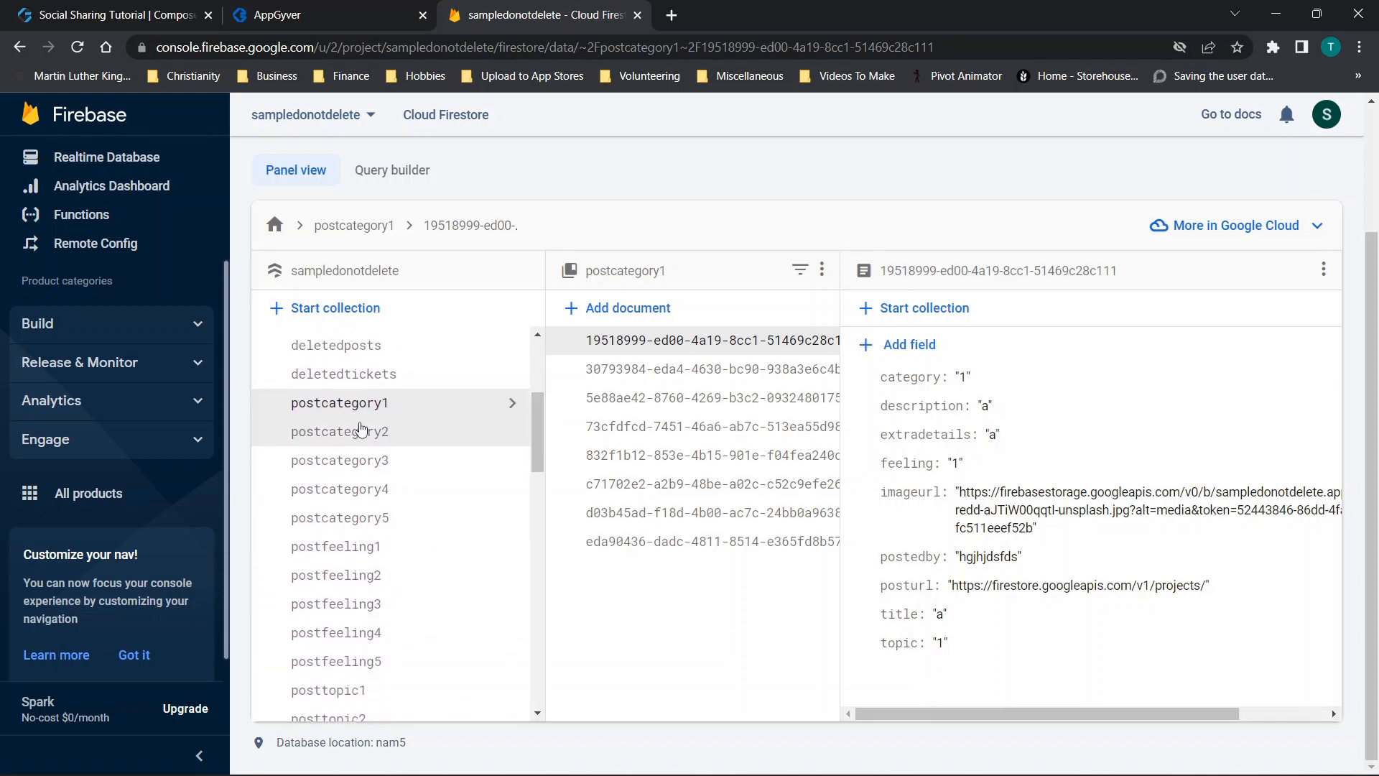
scroll(341, 481, "down", 1)
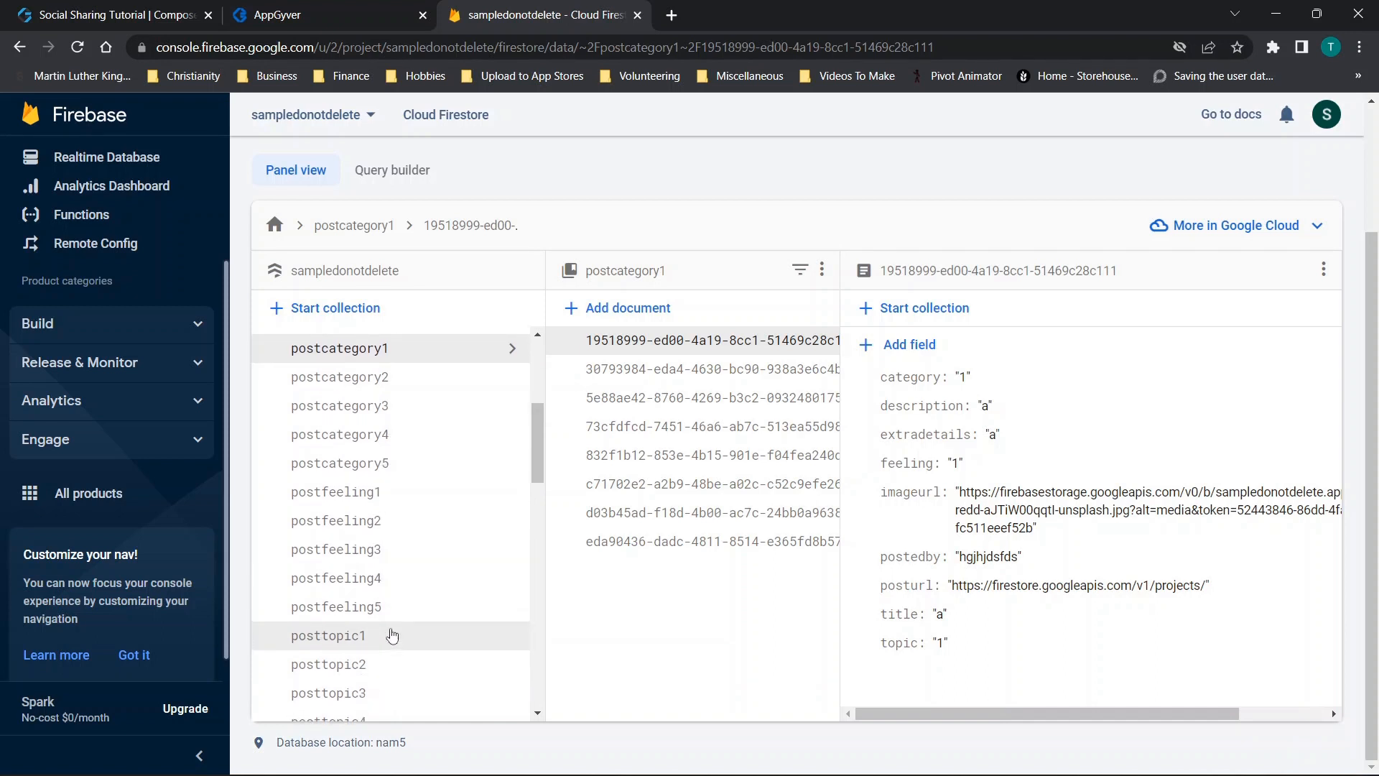
scroll(390, 617, "down", 1)
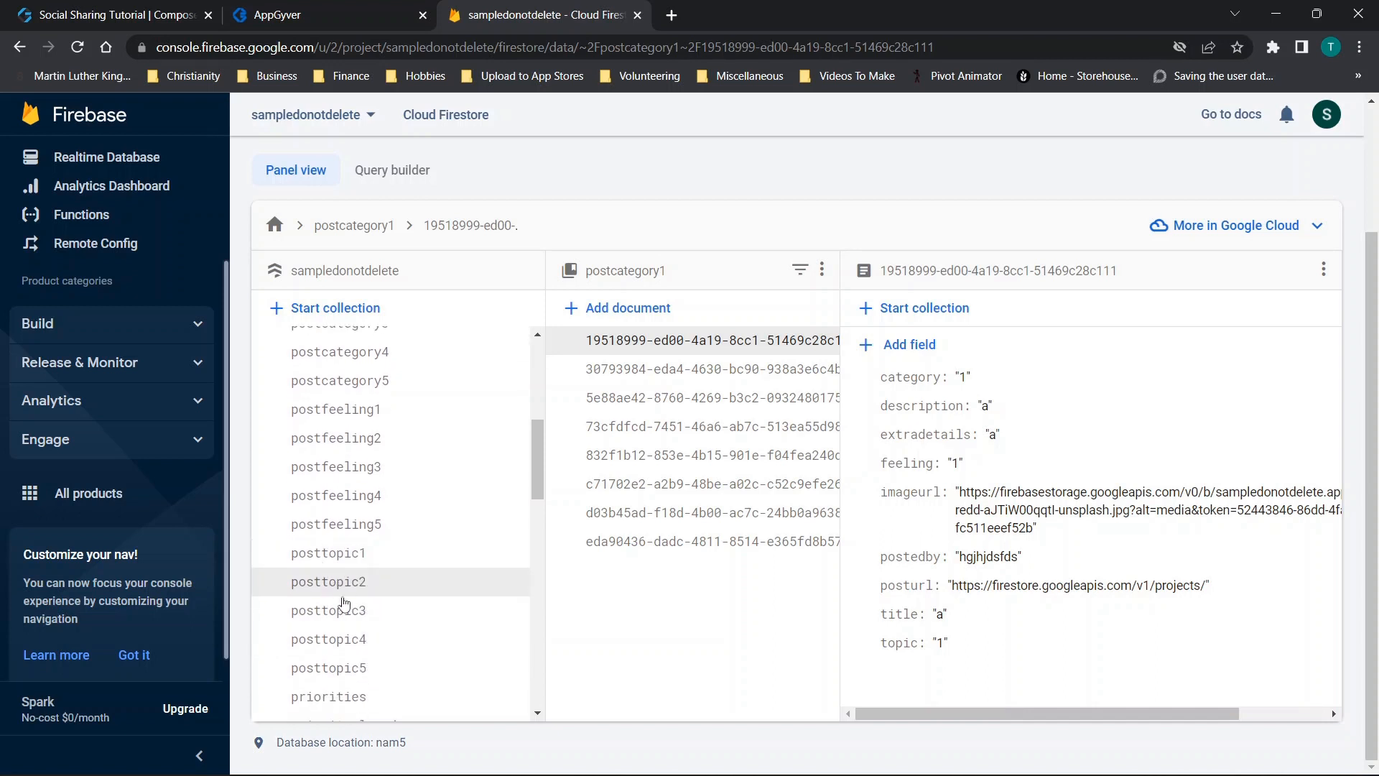
left_click(355, 381)
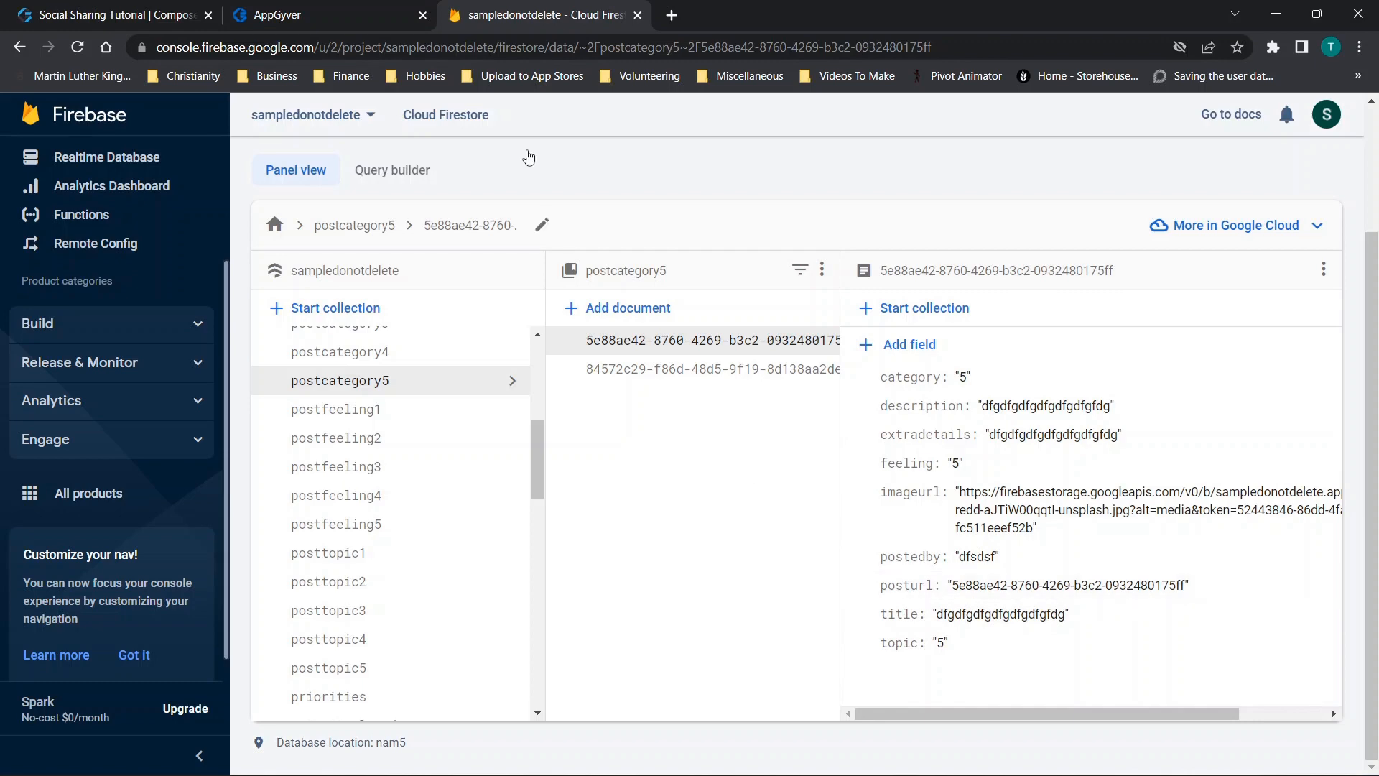
Step: Return to the AppGyver builder, open the Make a Post page and show the Submit button's logic in an enlarged logic canvas
left_click(143, 10)
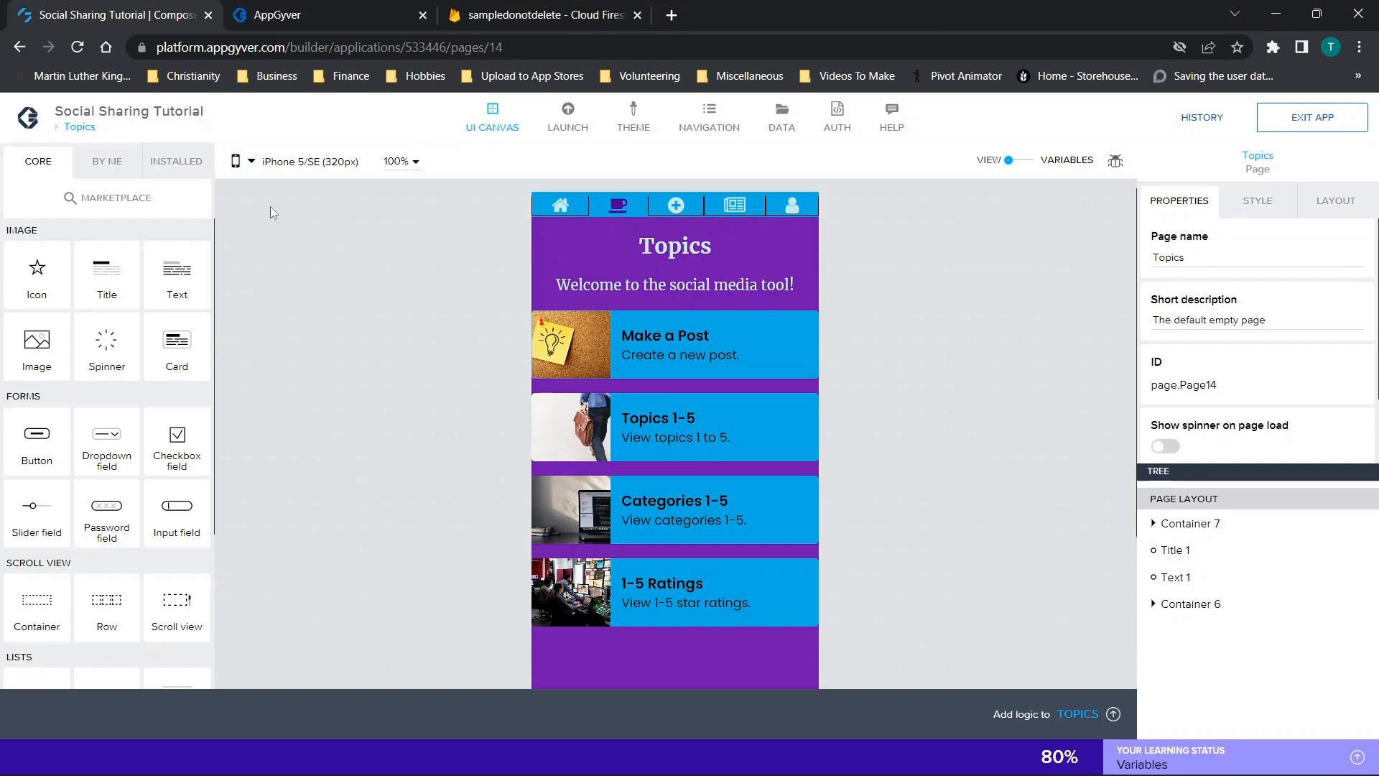
left_click(77, 127)
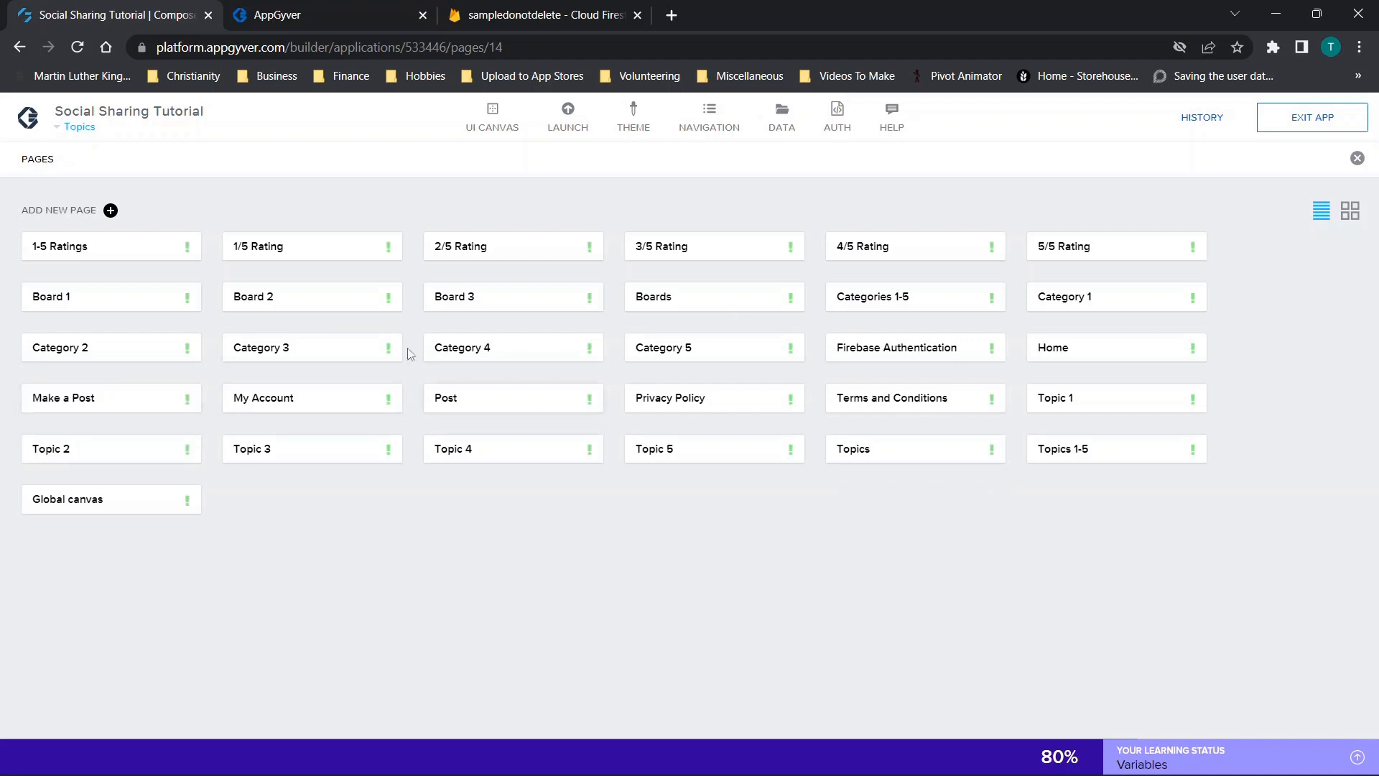
left_click(125, 400)
left_click(126, 400)
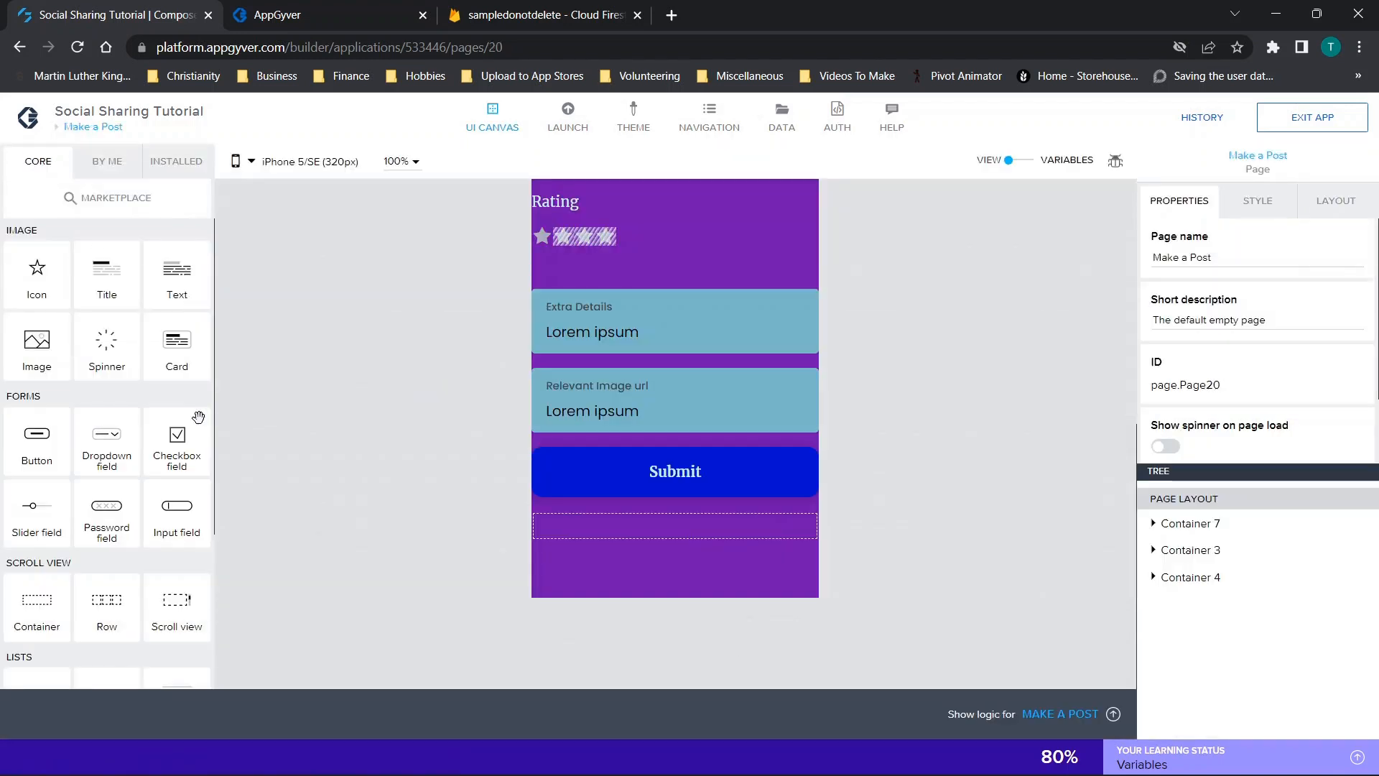
scroll(576, 381, "up", 2)
left_click(690, 556)
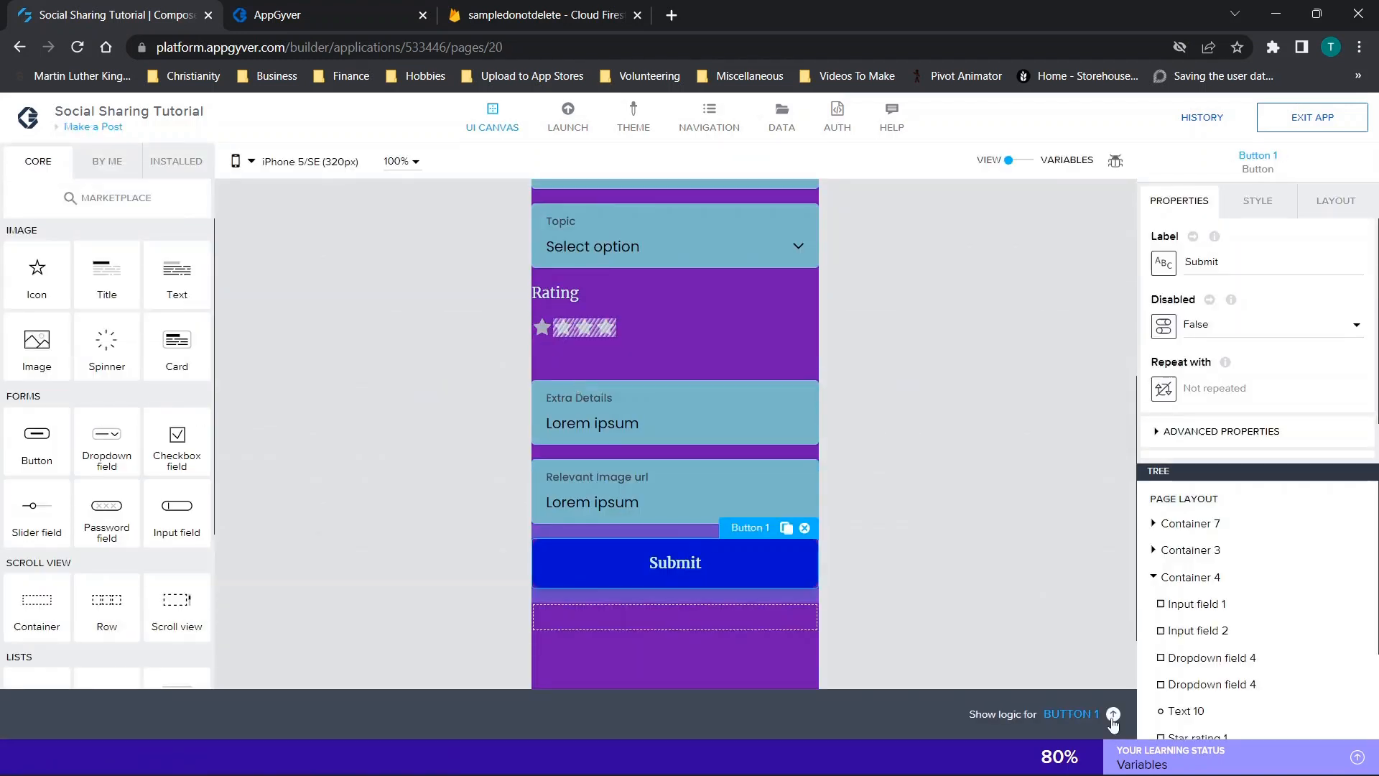
left_click(1113, 714)
left_click_drag(374, 708, 590, 705)
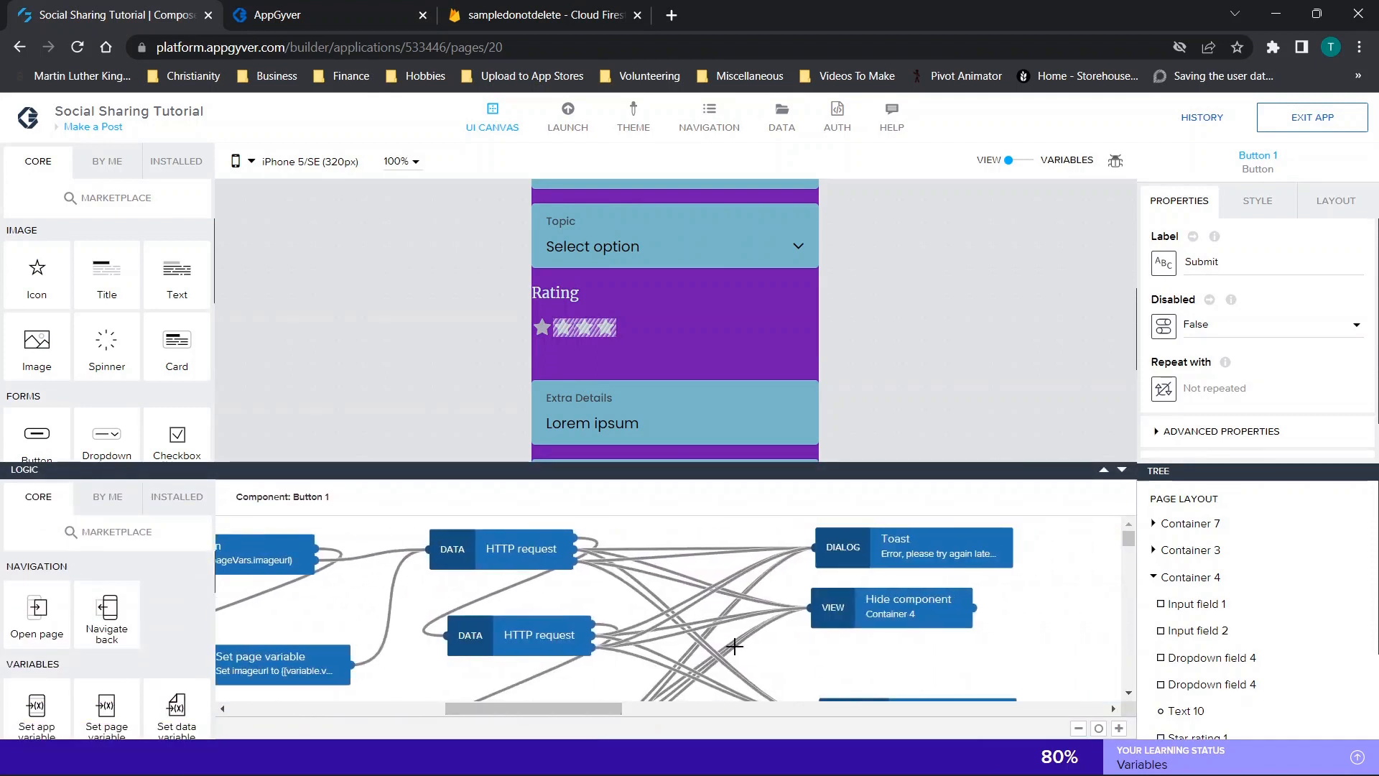
left_click(1104, 469)
left_click(1103, 448)
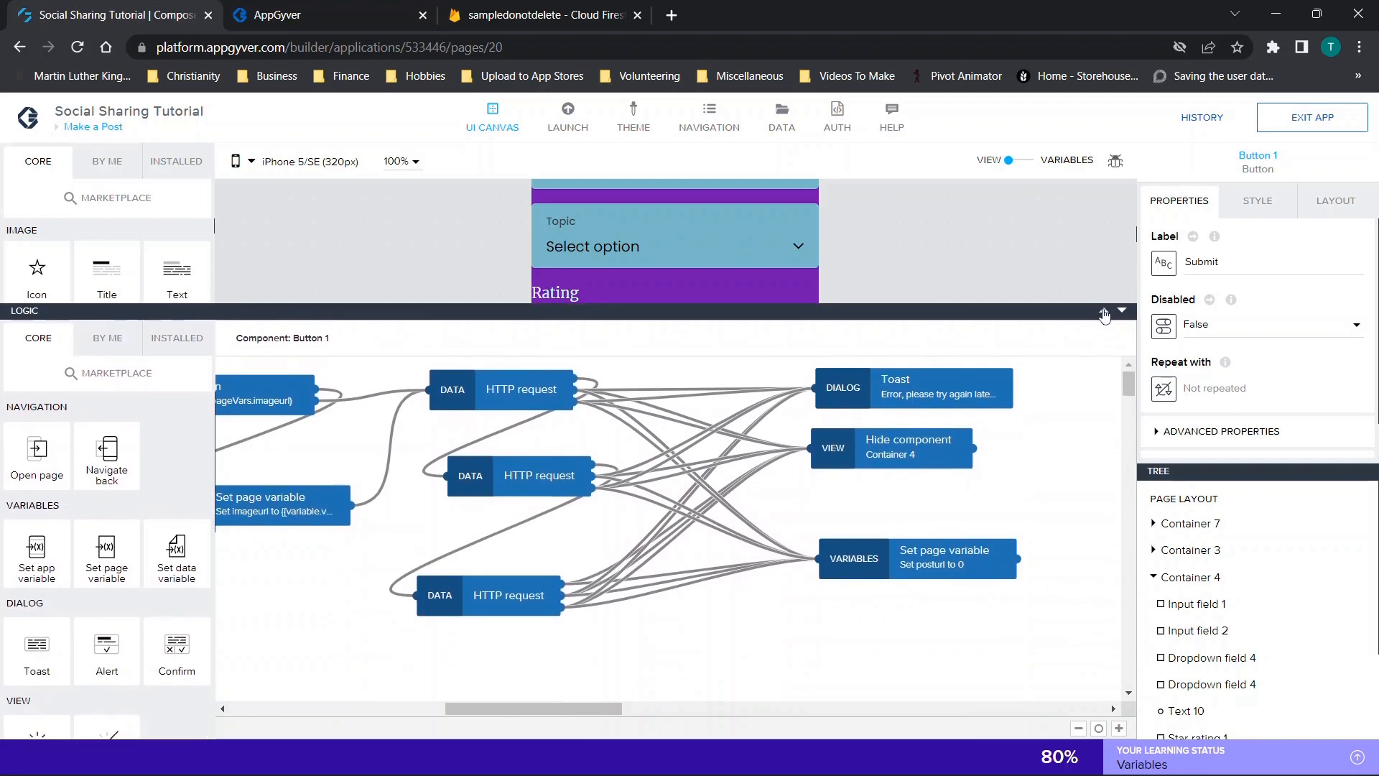
Step: Examine the URL formula of the uppermost HTTP request, especially its pageVars.urlid1 document ID, and leave the binding without saving
left_click(456, 379)
mouse_move(1210, 333)
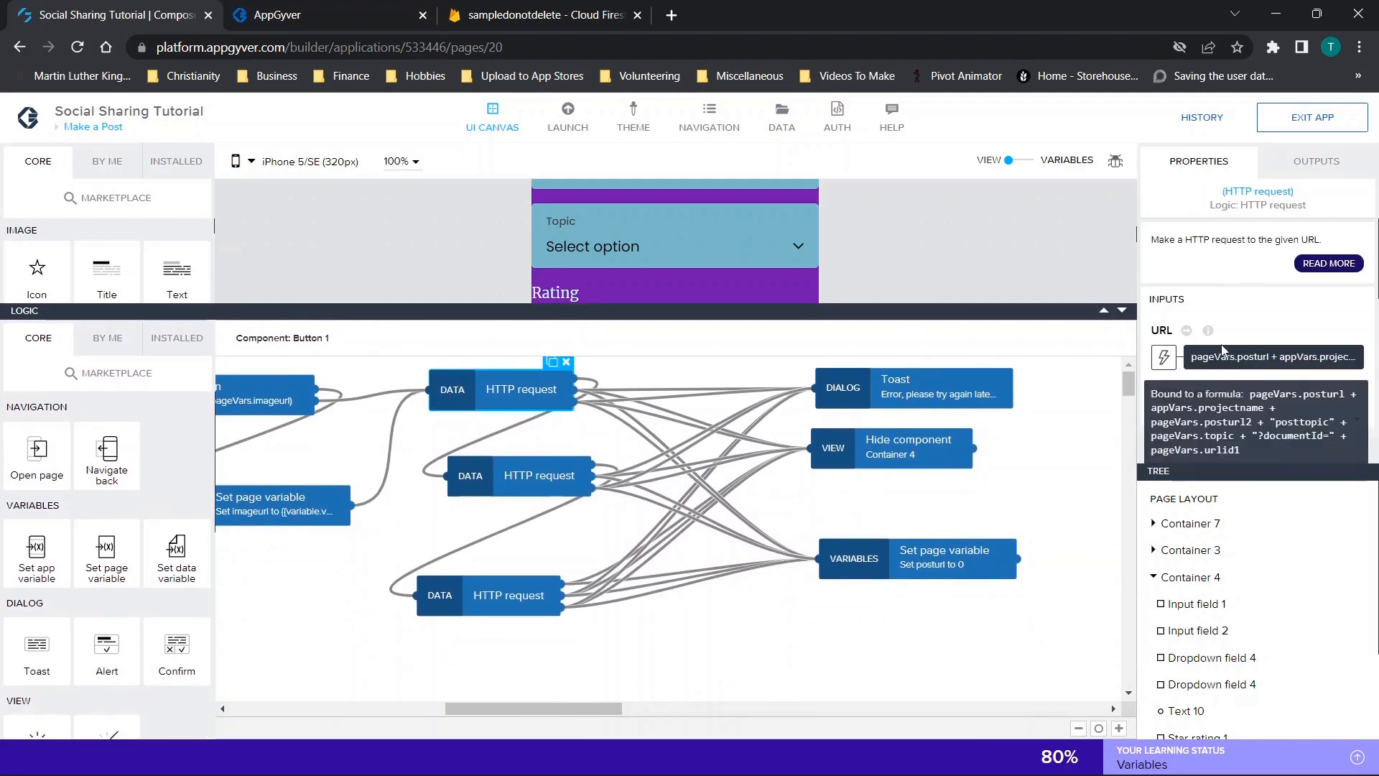
left_click(1318, 357)
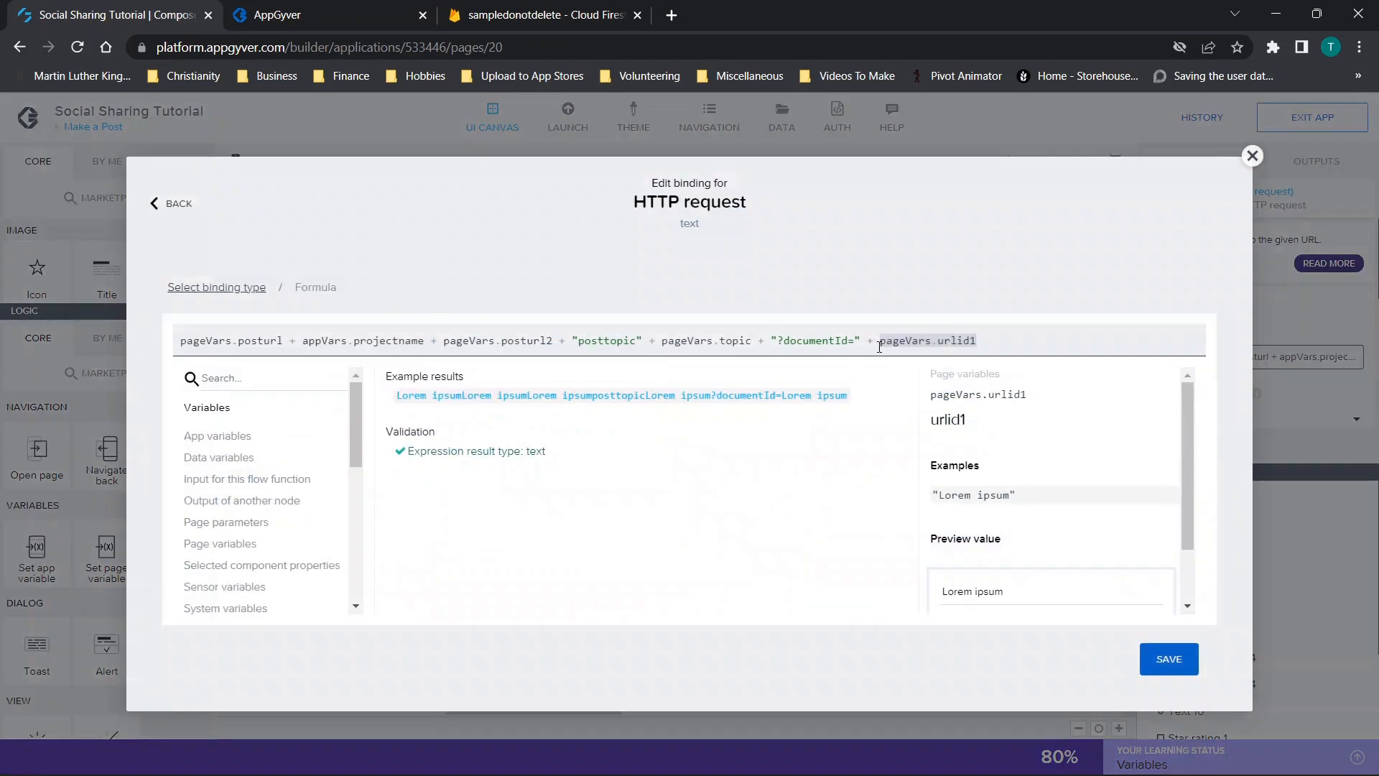
left_click_drag(881, 342, 1039, 345)
left_click(1252, 156)
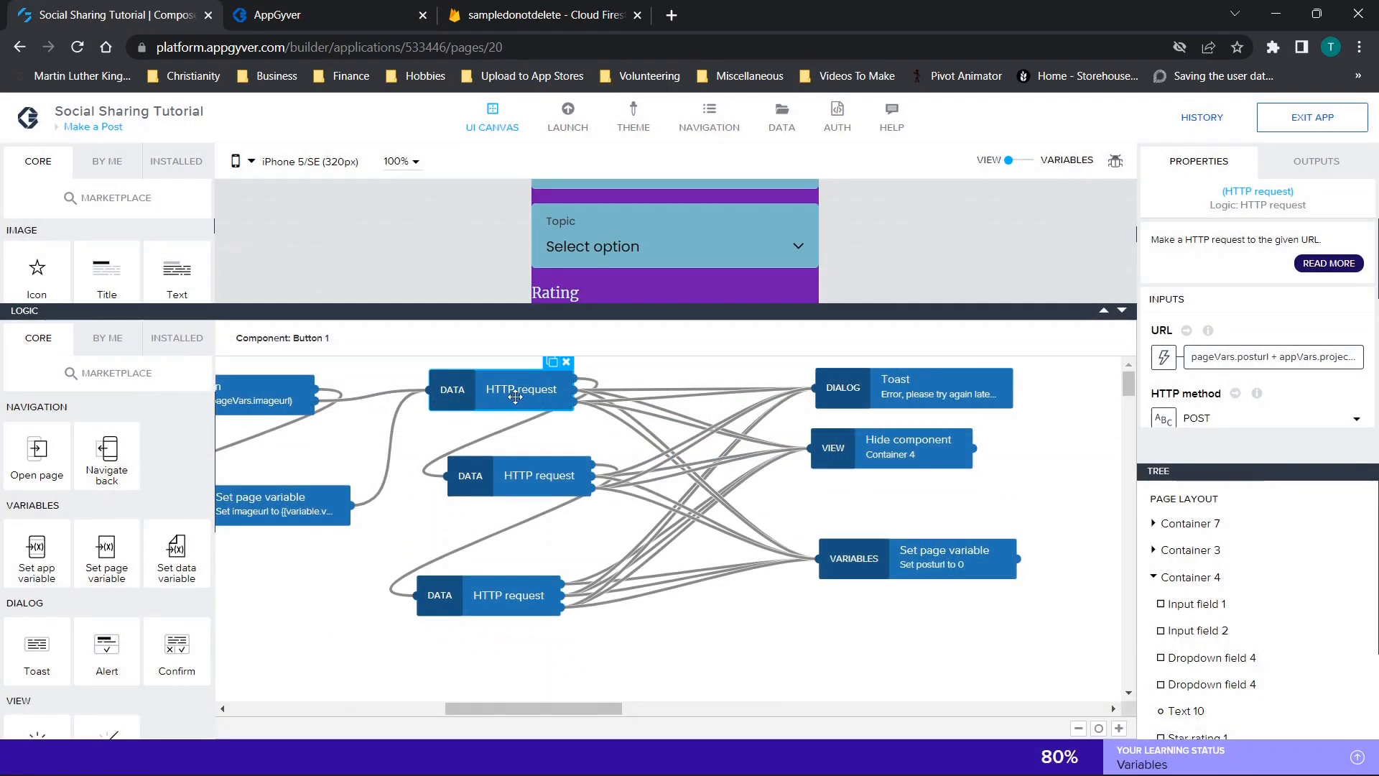
Step: Examine the request body formula of the same HTTP request, focusing on the posturl field bound to pageVars.urlid1, and leave without saving
mouse_move(1201, 354)
scroll(1201, 354, "down", 3)
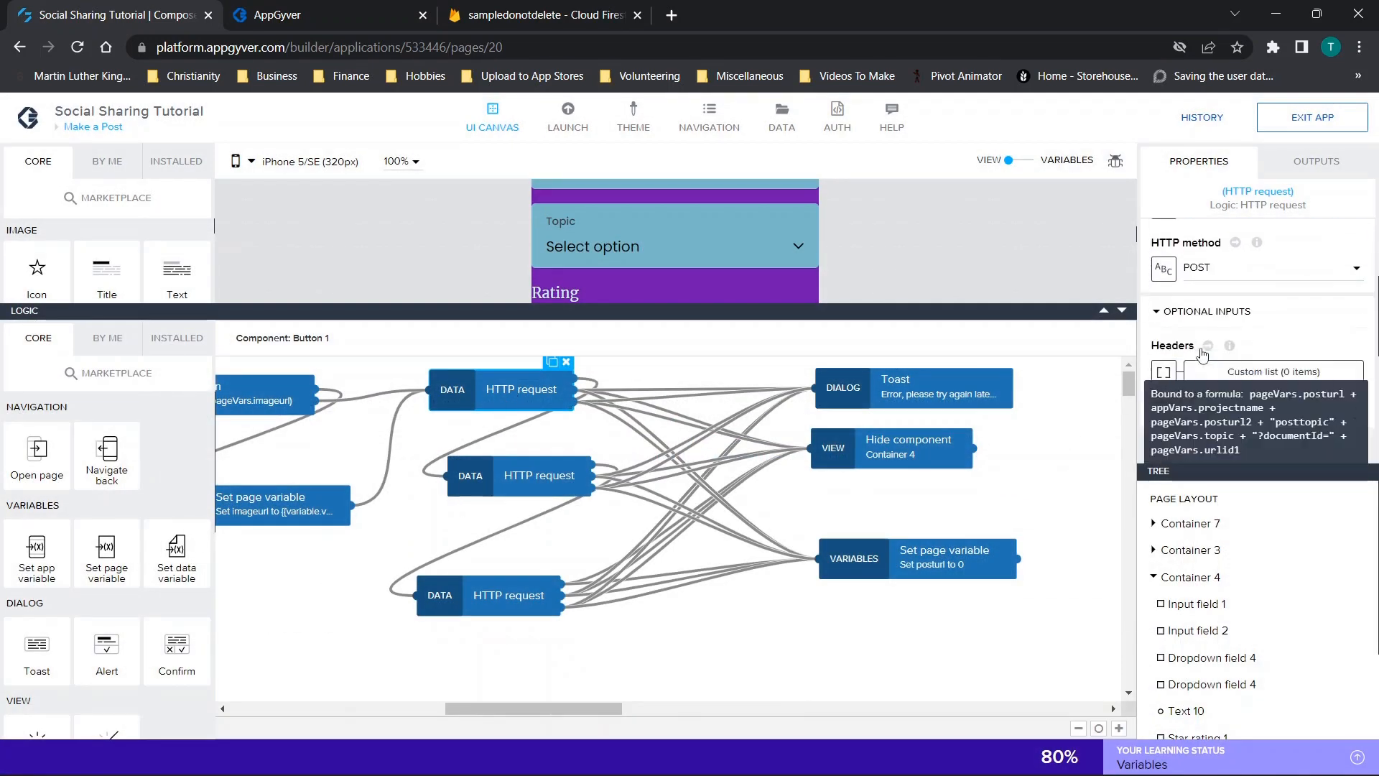
left_click(1198, 404)
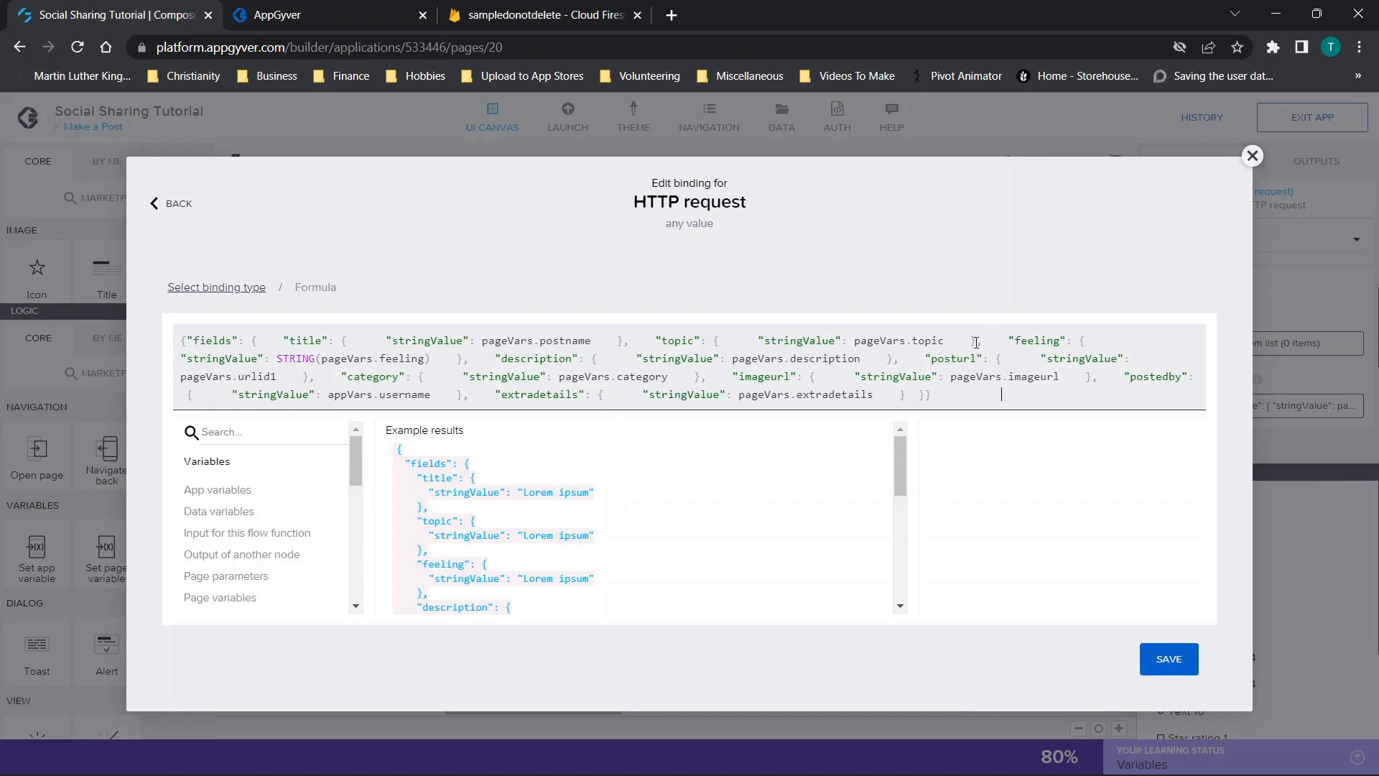
left_click_drag(930, 361, 978, 366)
left_click_drag(181, 380, 282, 380)
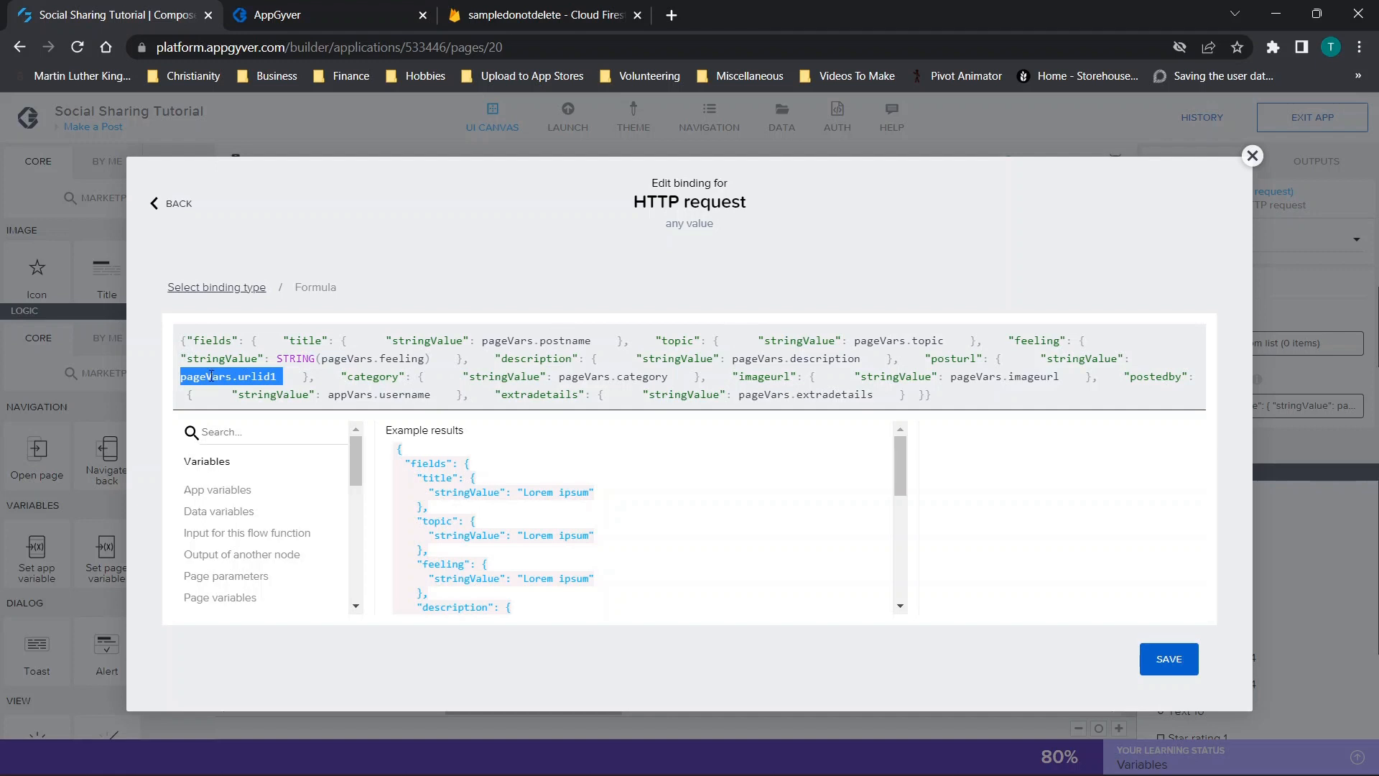
left_click(255, 376)
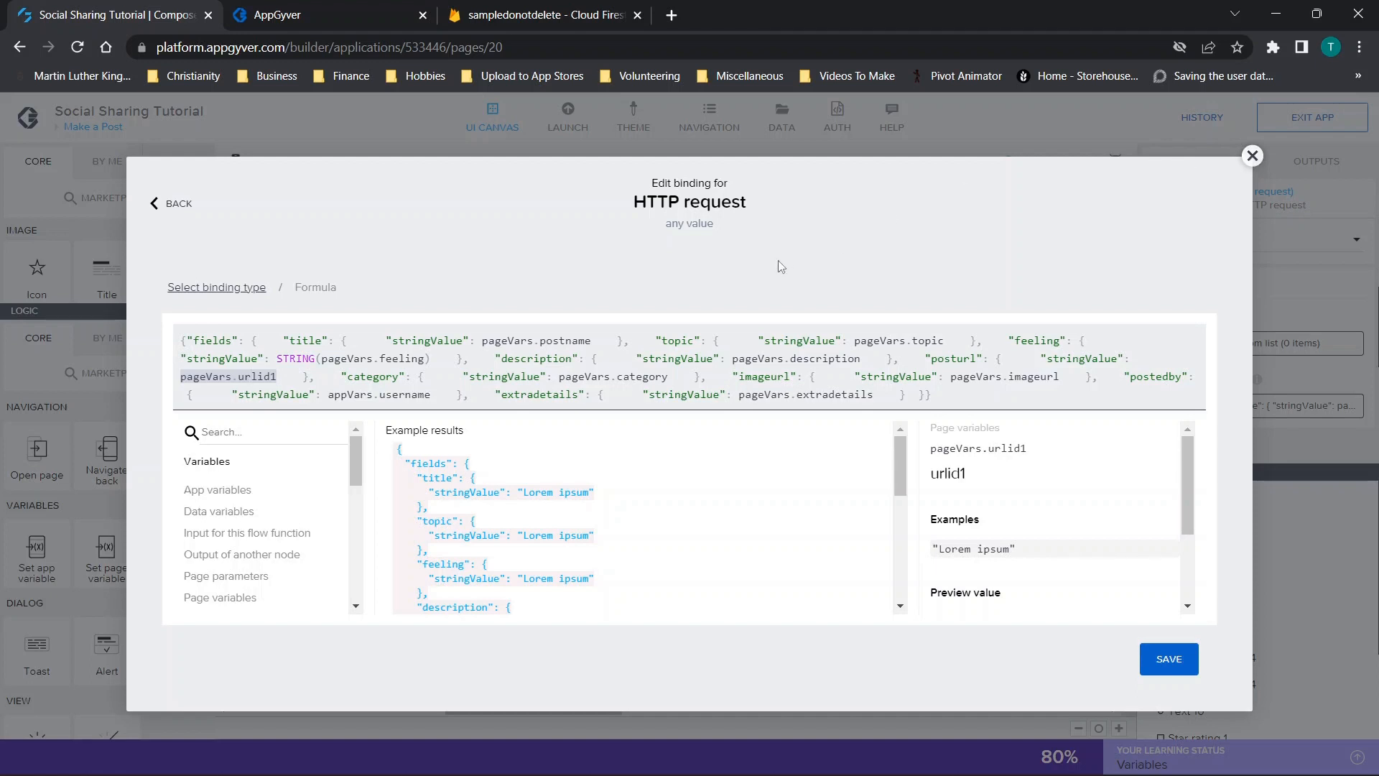
left_click_drag(193, 376, 296, 377)
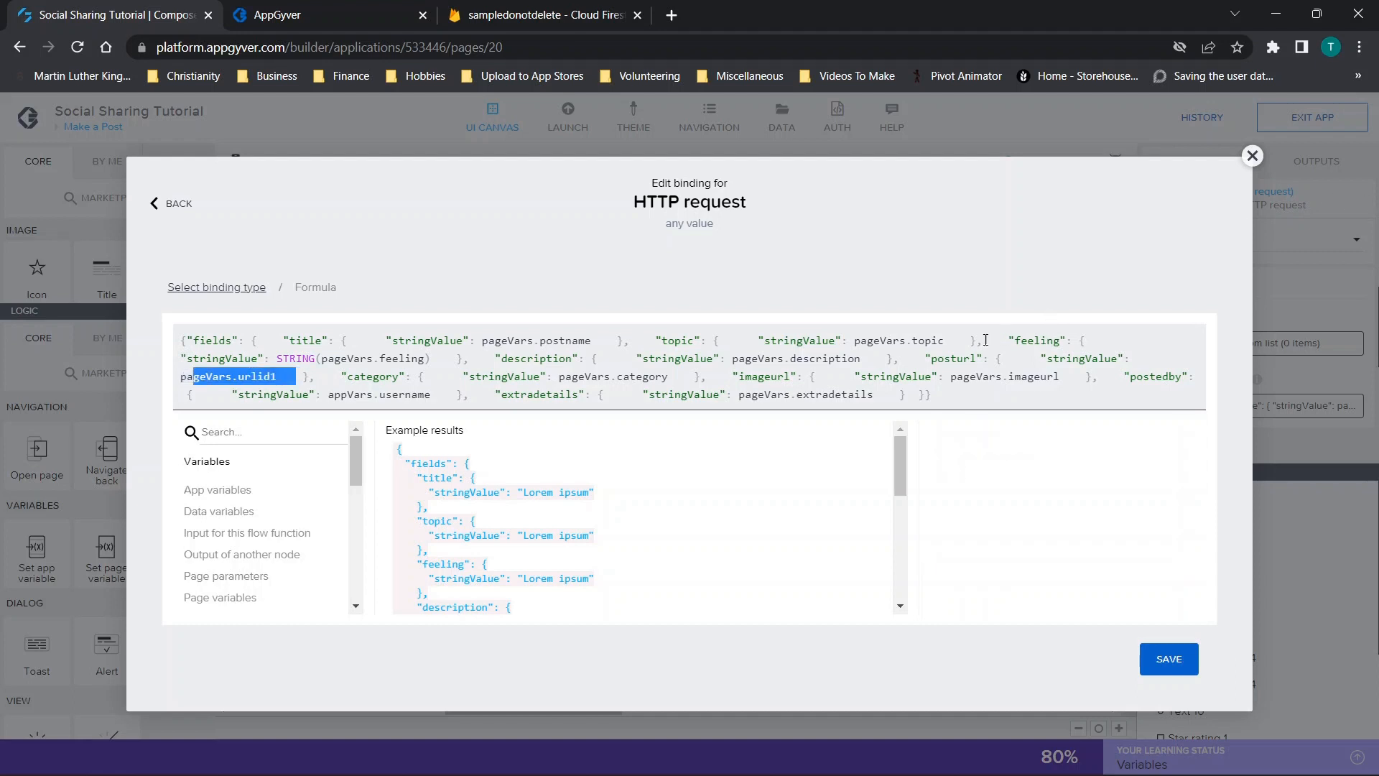
left_click_drag(931, 361, 311, 378)
left_click(1252, 155)
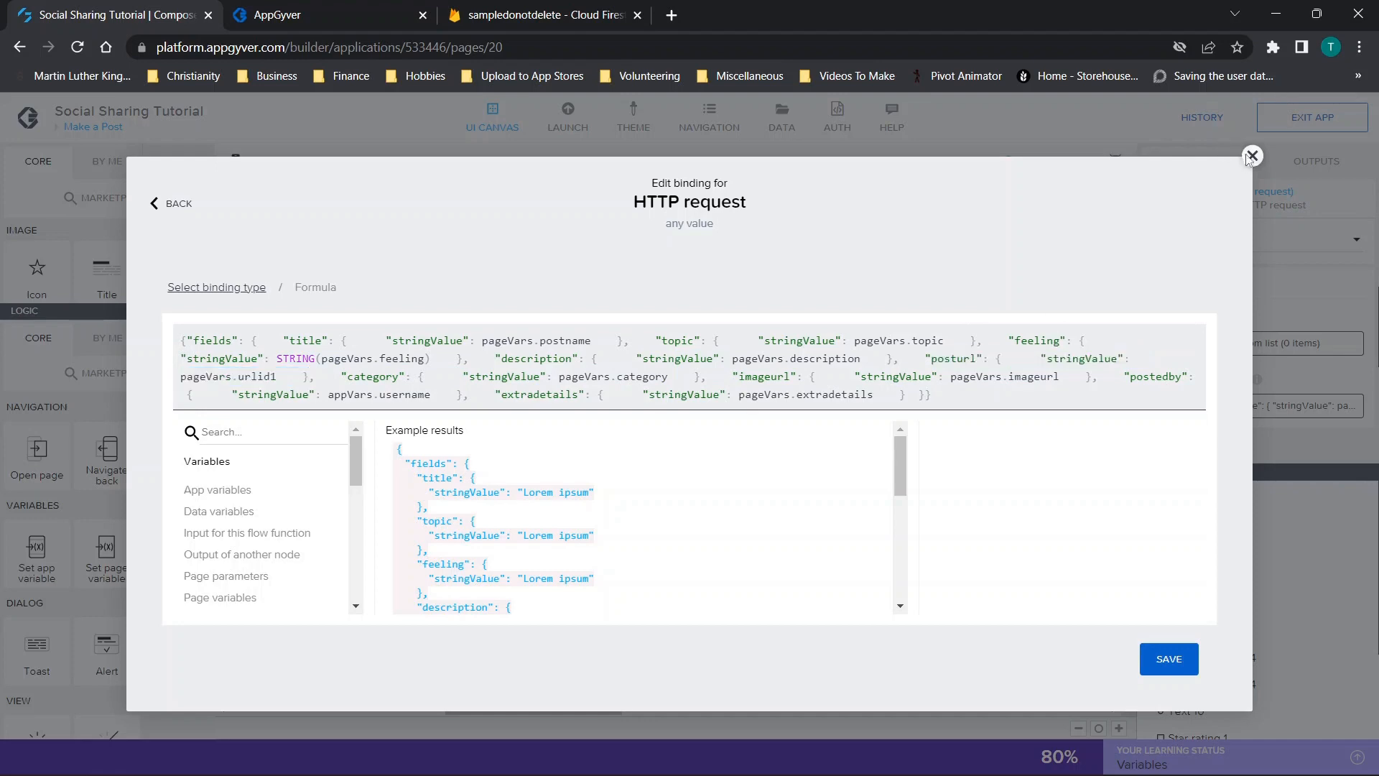
Step: Open the Topics page and shrink the logic canvas so that the page layout fills the view
left_click(84, 127)
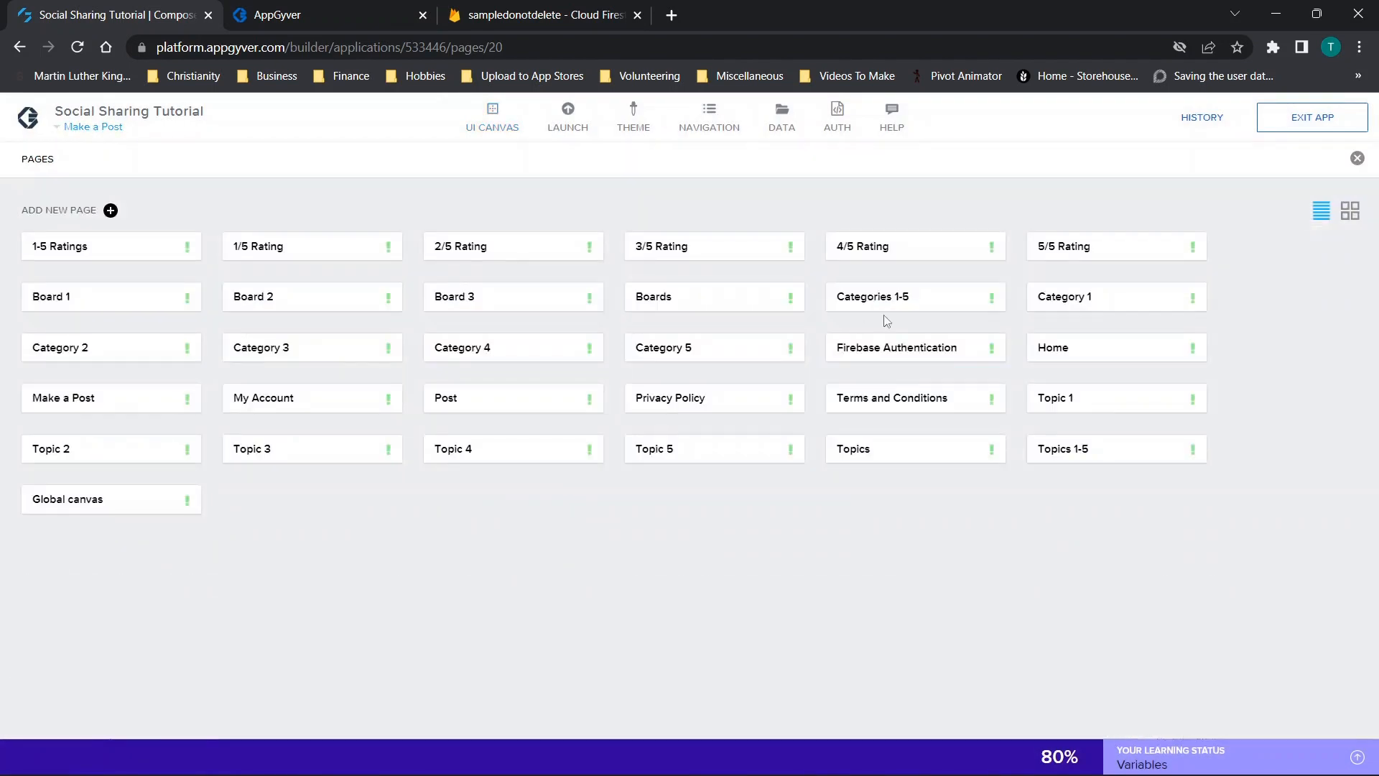
left_click(857, 467)
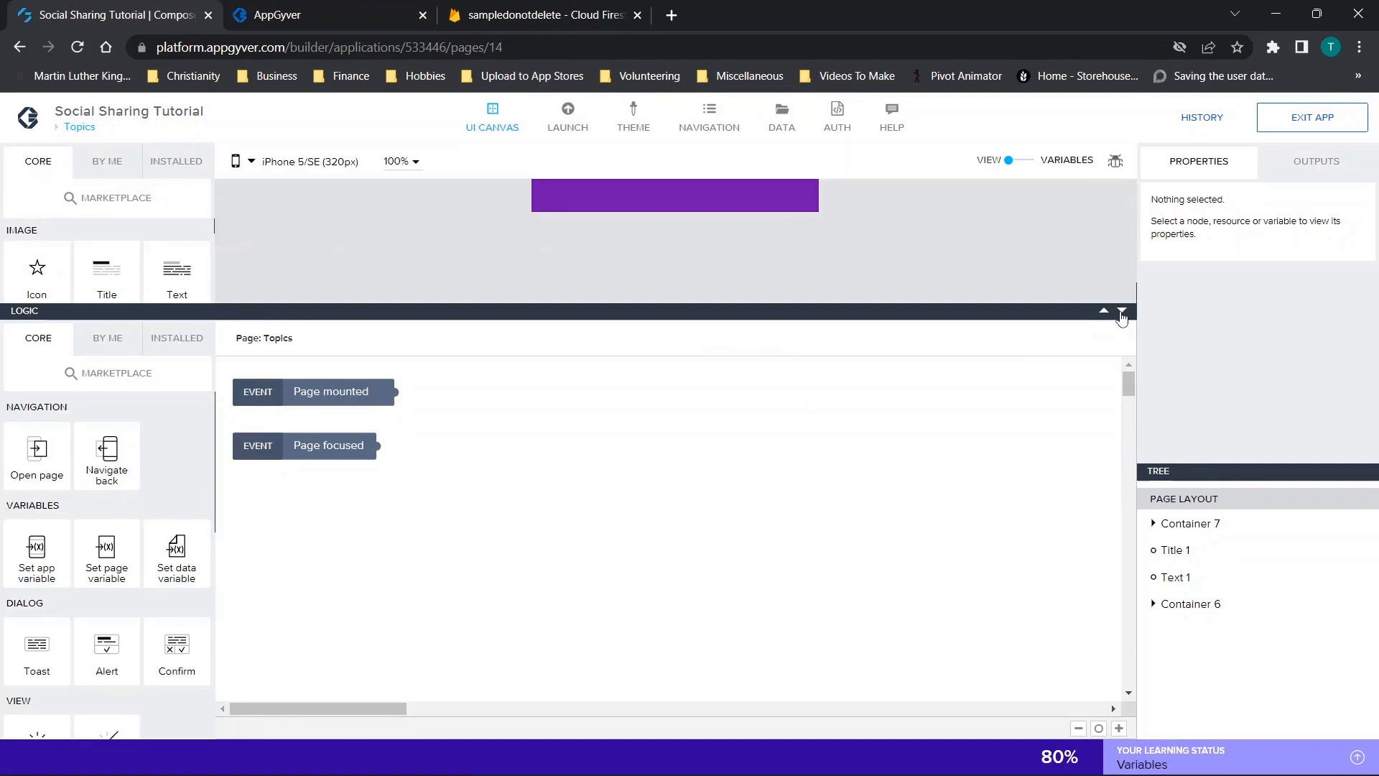
left_click(1121, 311)
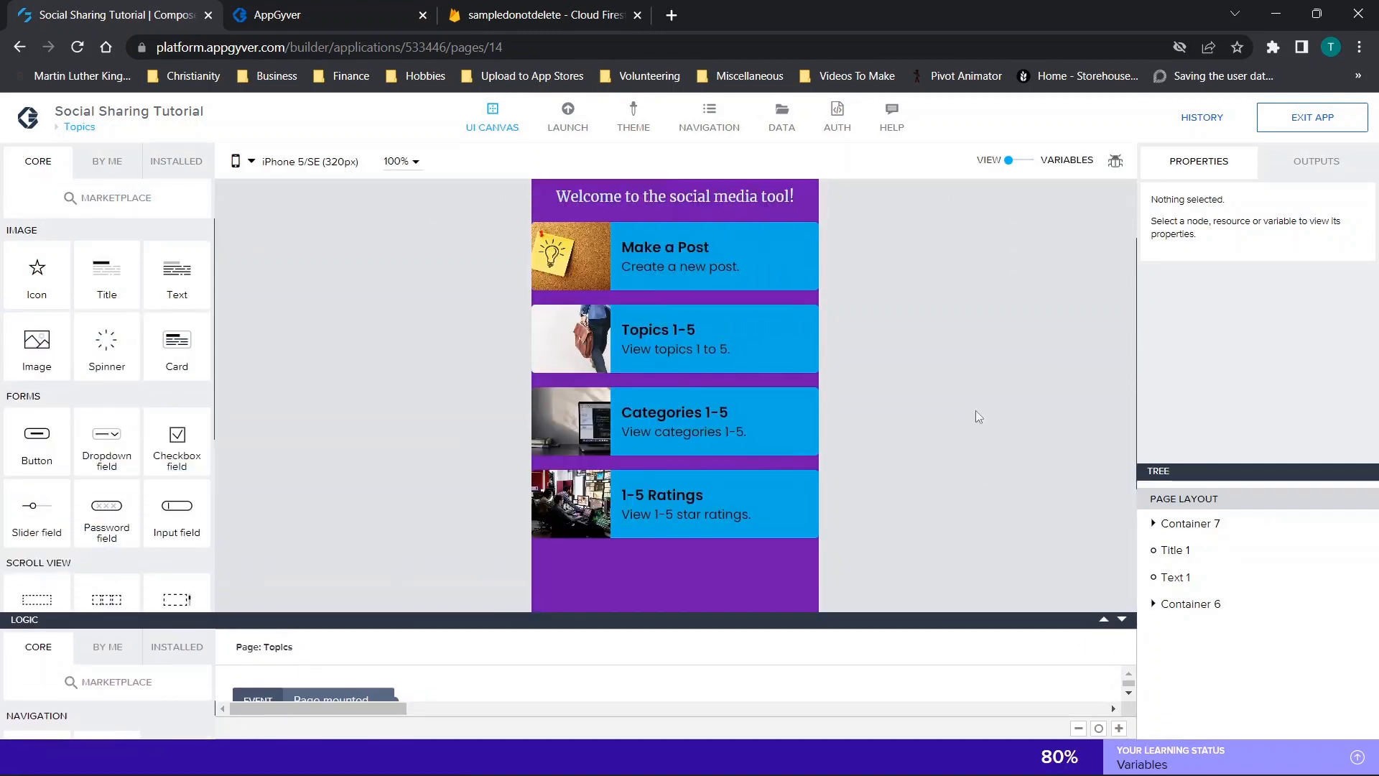
left_click(1213, 502)
left_click_drag(1106, 592, 1067, 661)
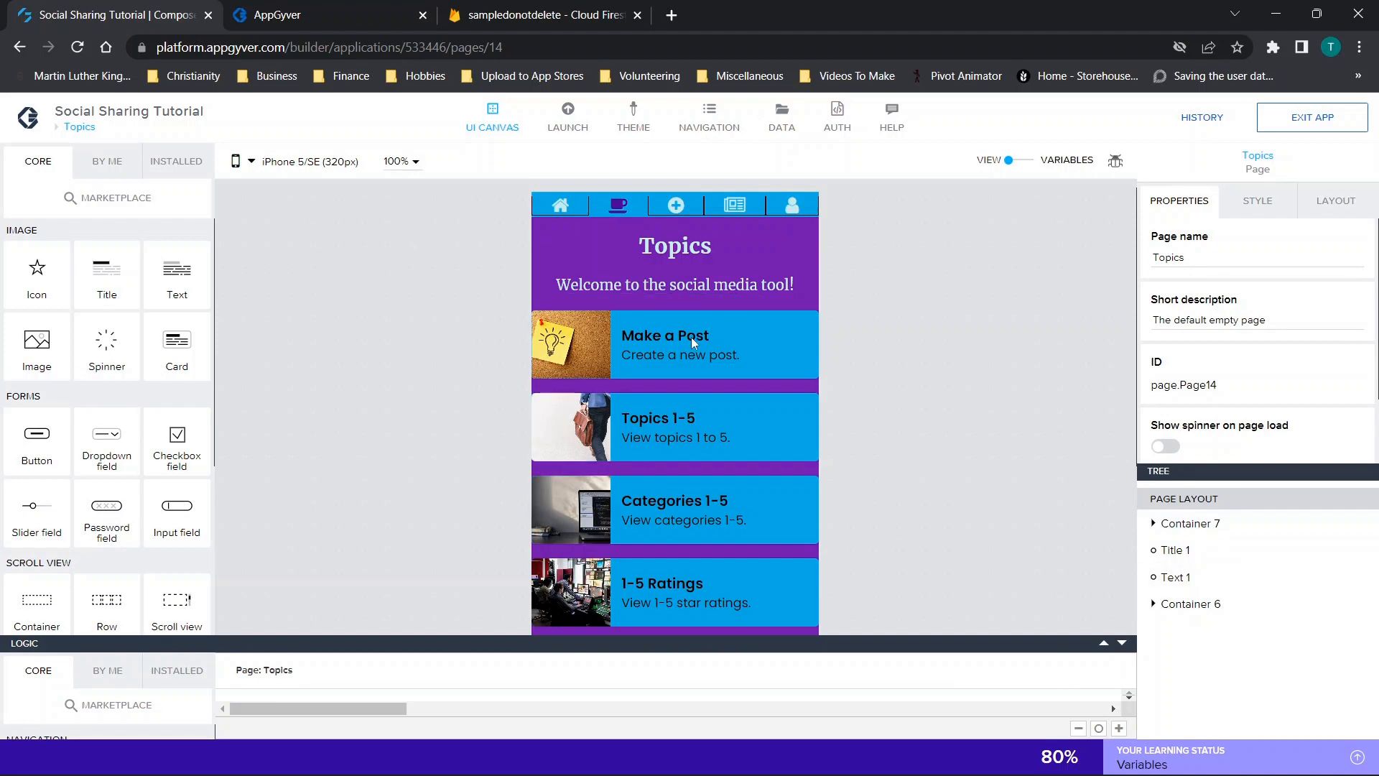
Step: Examine the tap logic of the Make a Post list item, including its Open page node, and shrink the logic canvas again
left_click(671, 319)
left_click_drag(1109, 649, 1070, 412)
left_click(477, 547)
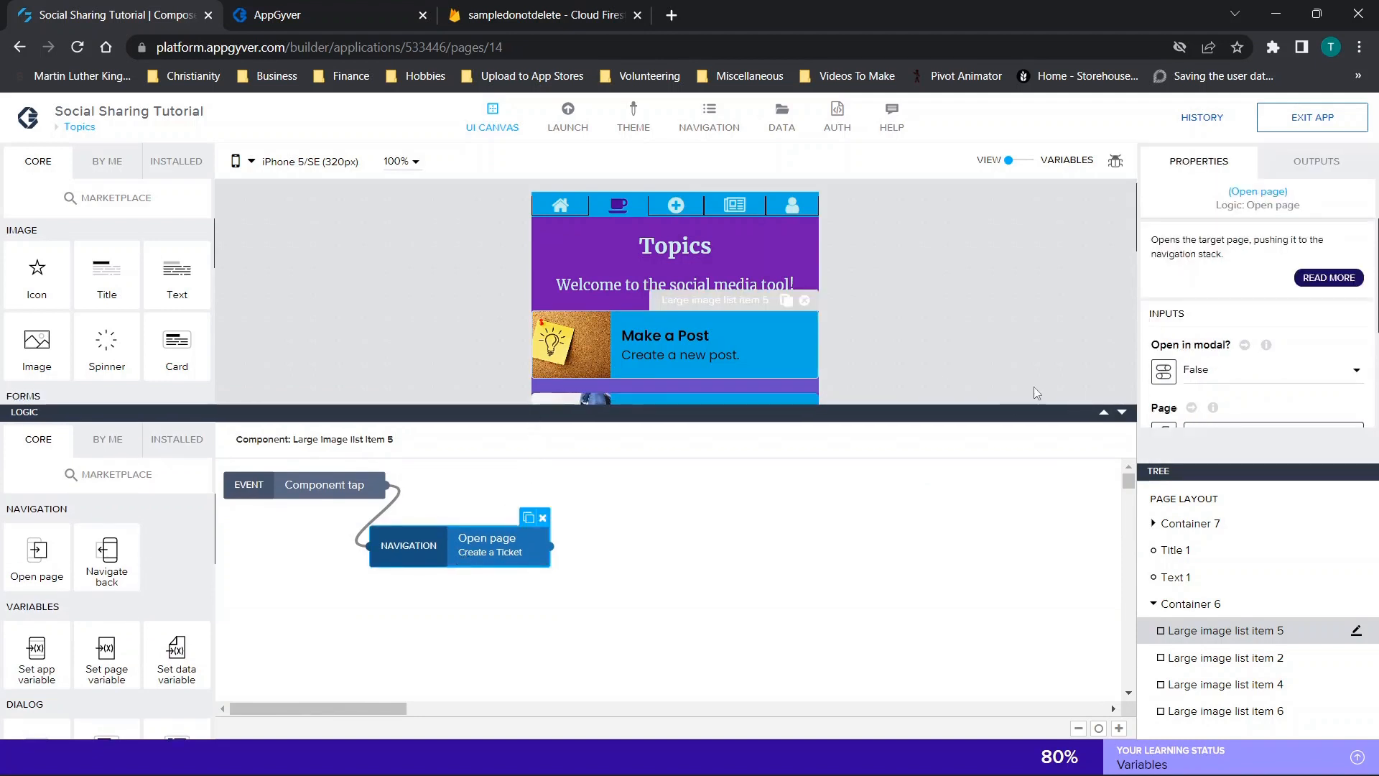
left_click(1123, 413)
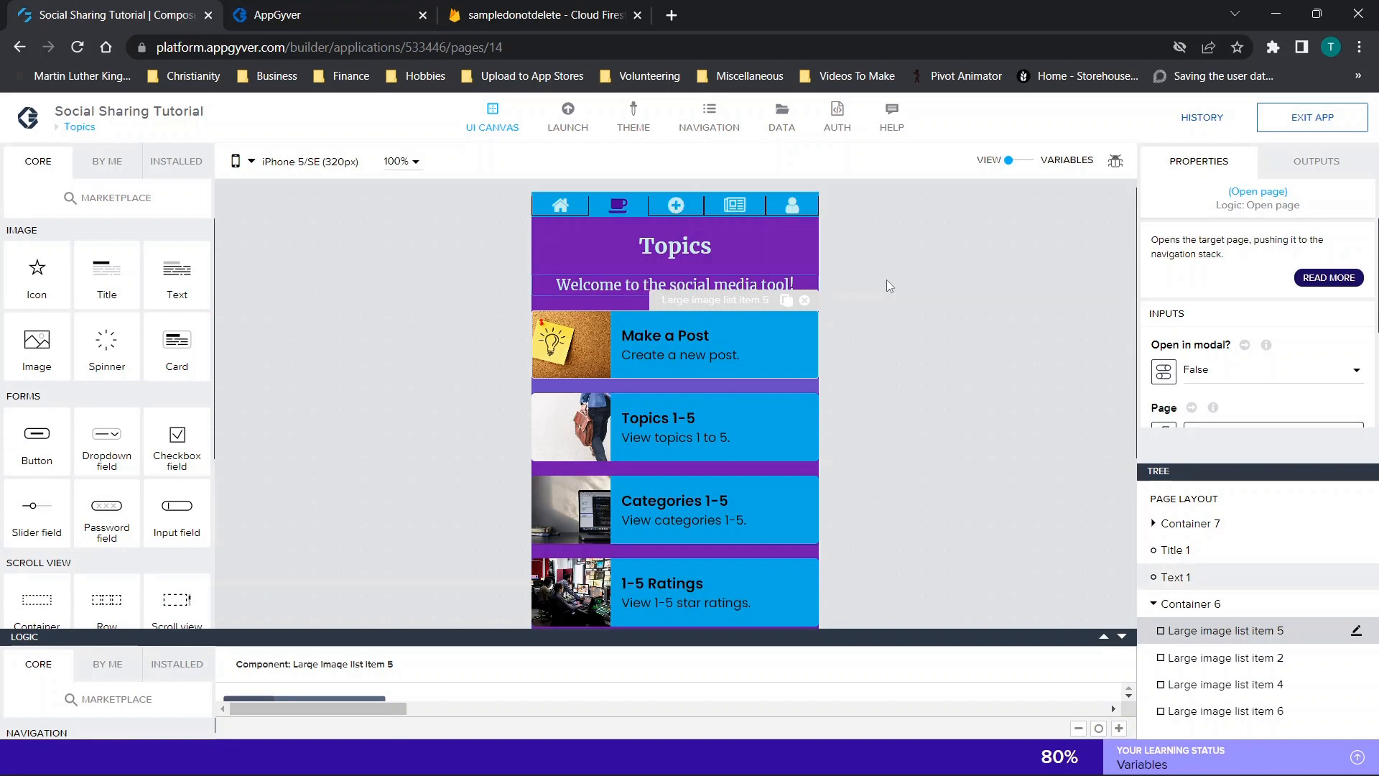
Step: Add a large image list item below the 1-5 Ratings item on the Topics page
scroll(951, 343, "down", 3)
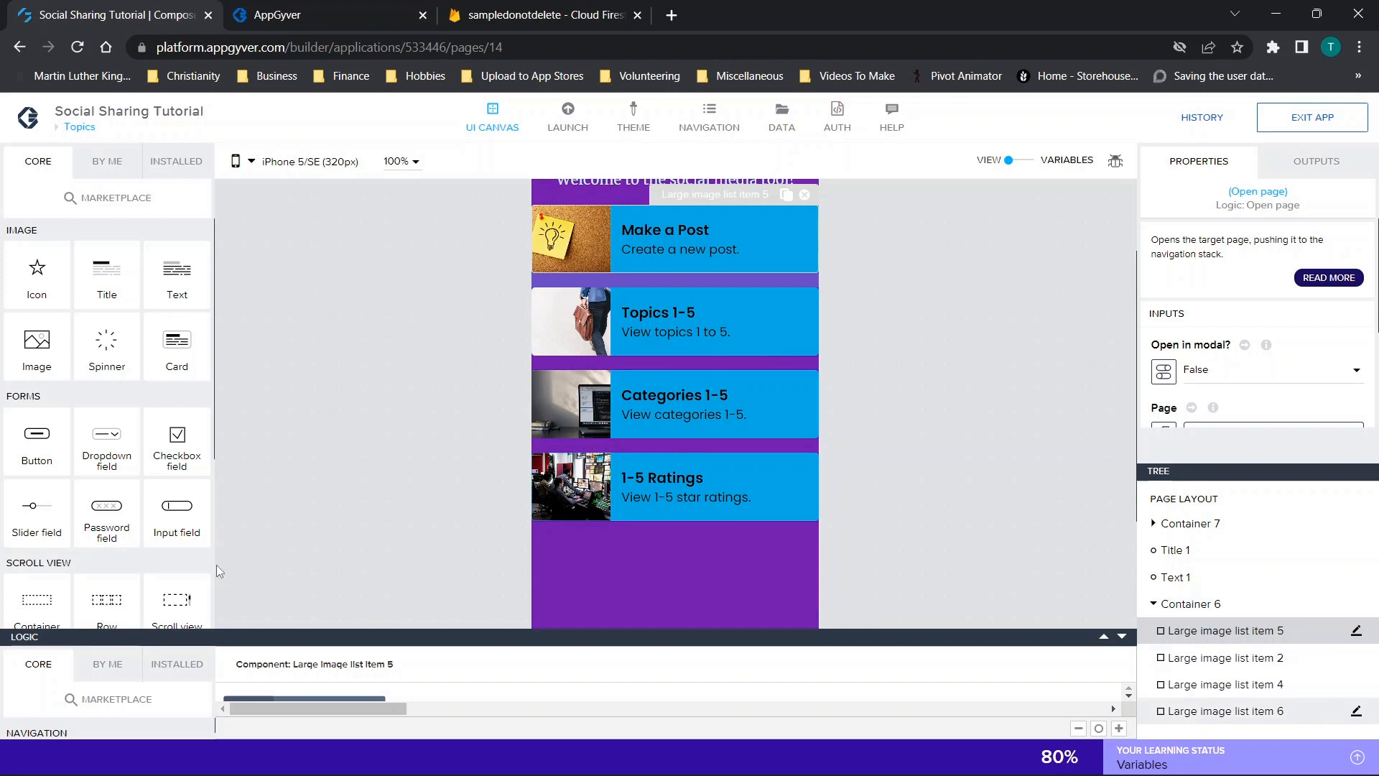
scroll(147, 520, "down", 4)
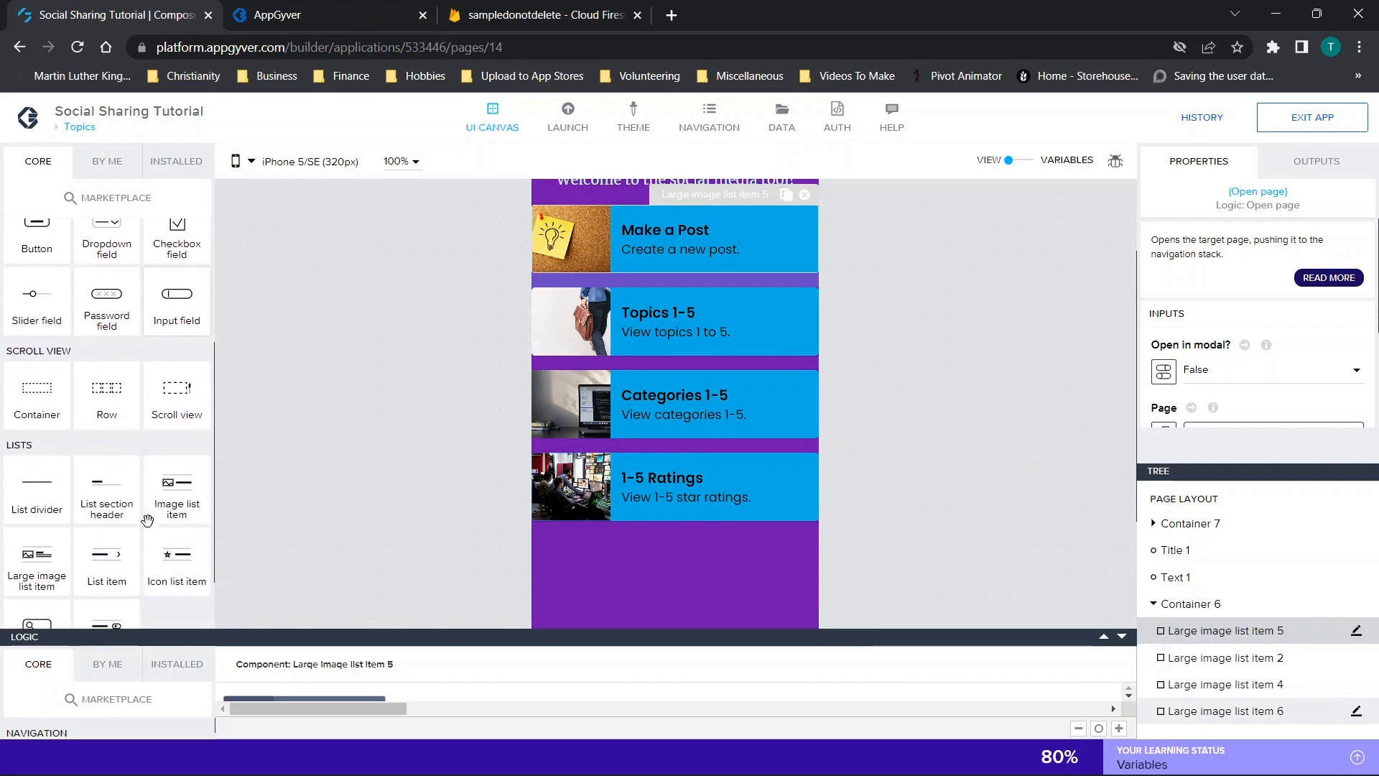
left_click(645, 500)
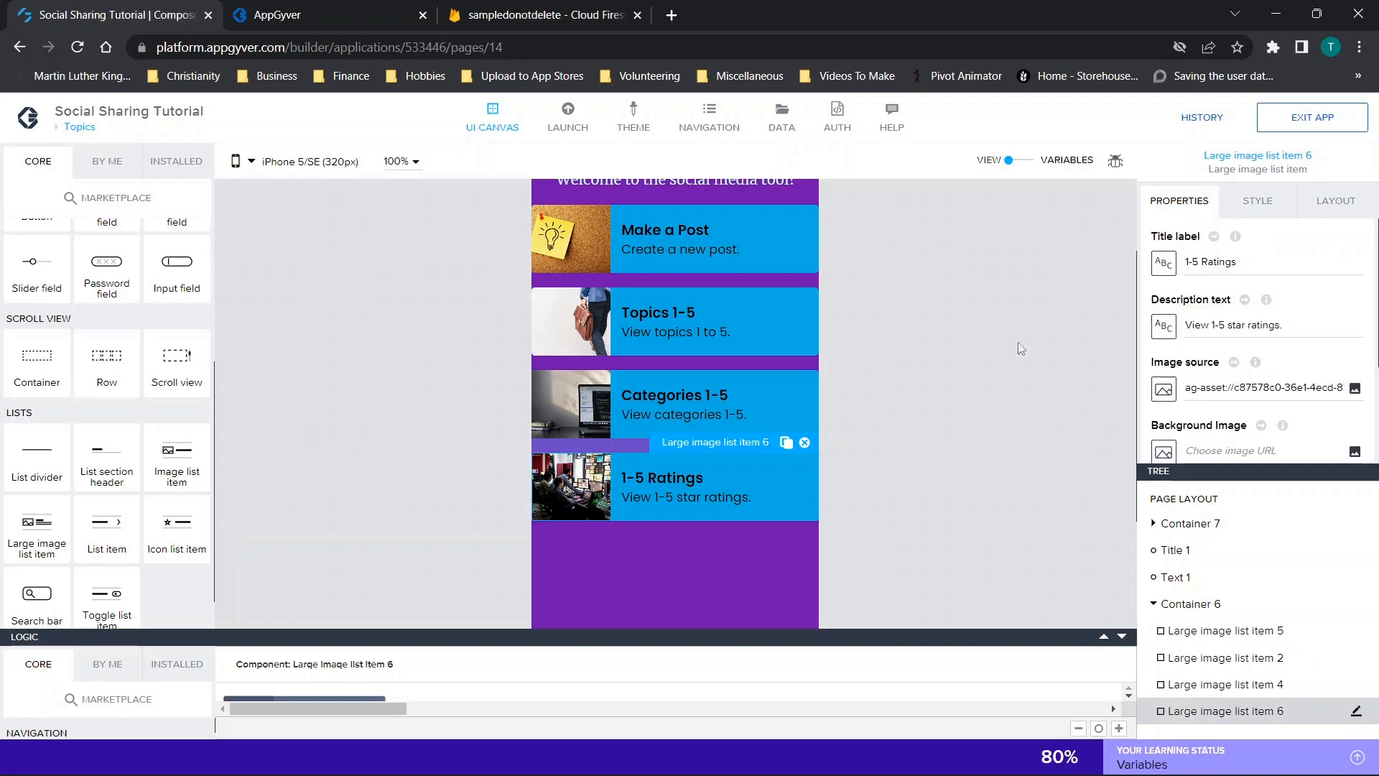
scroll(1221, 302, "down", 1)
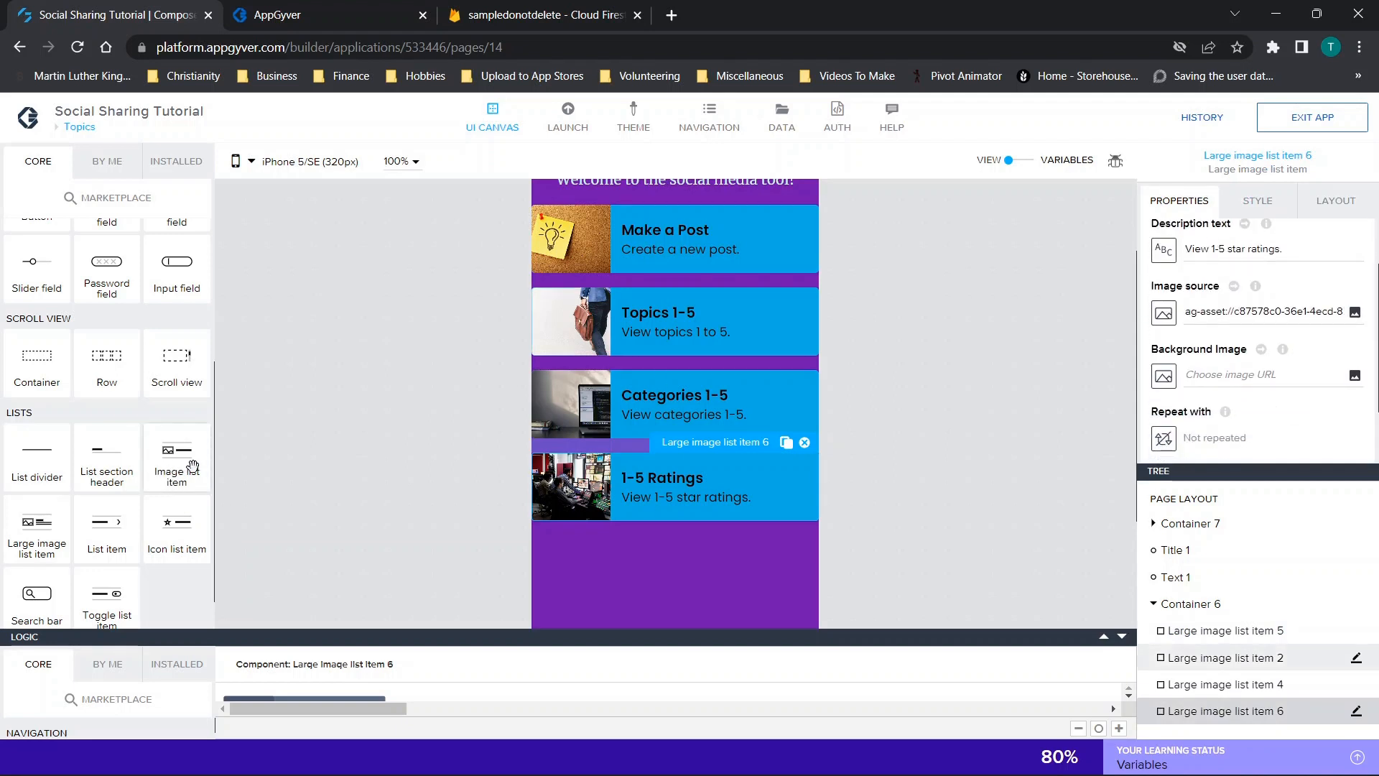
left_click_drag(10, 549, 636, 581)
scroll(913, 425, "down", 2)
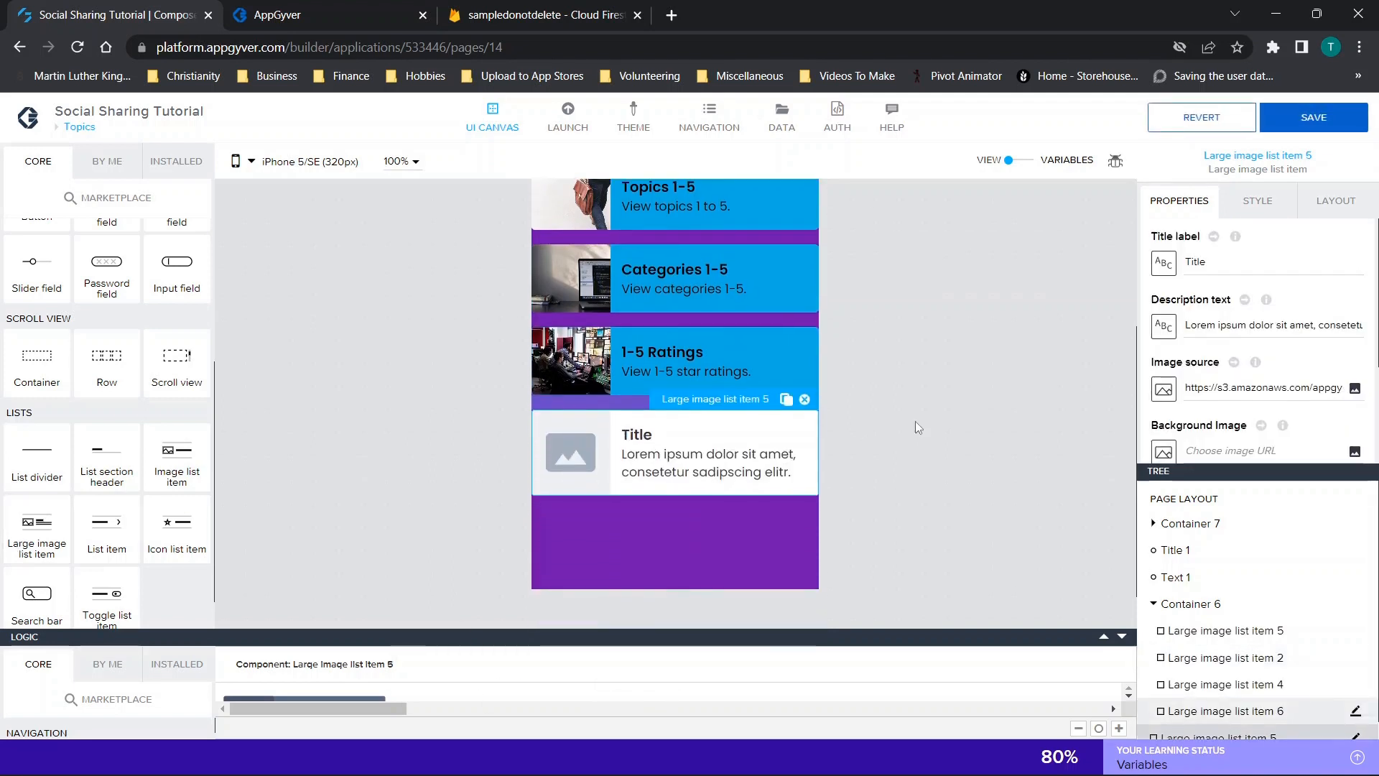
Step: Try an image list item below the new large image list item, compare the two, and remove the image list item
left_click_drag(177, 454, 582, 542)
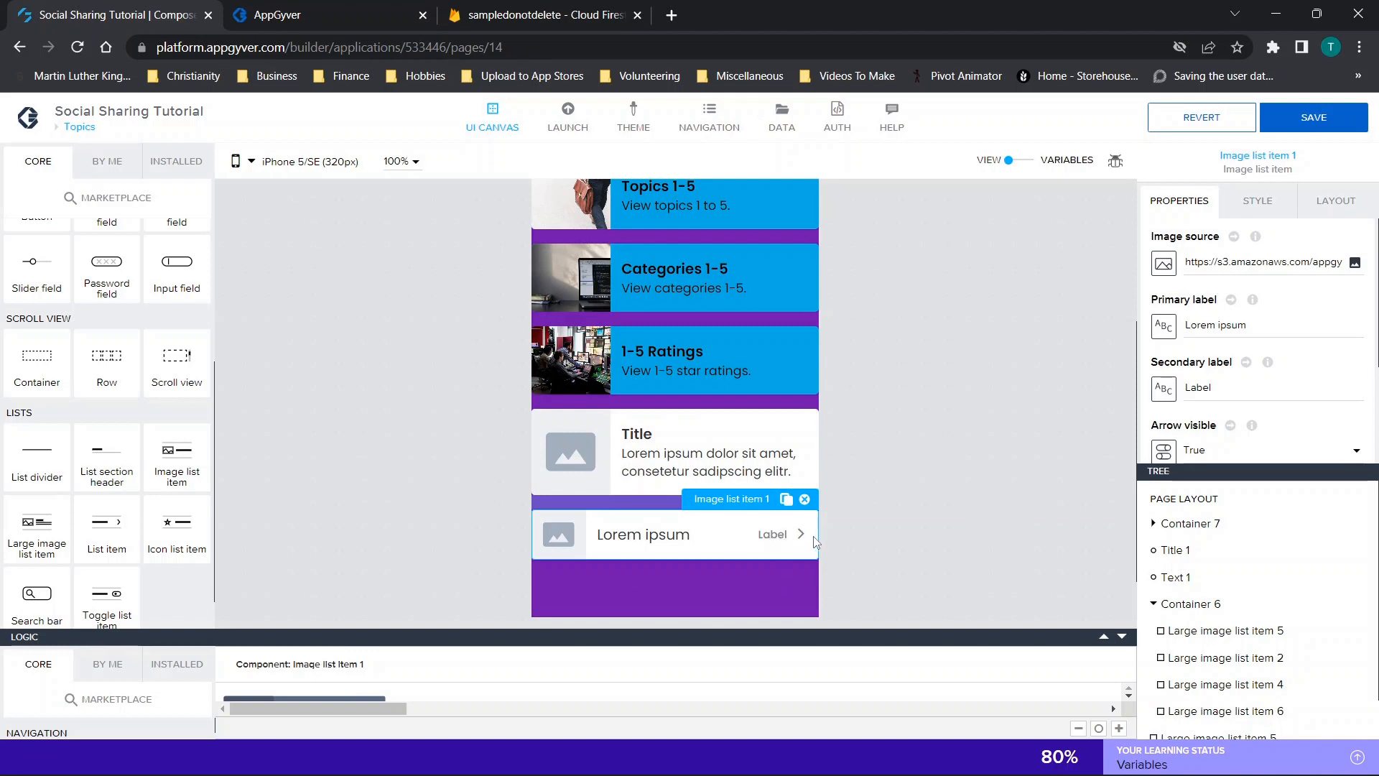
left_click(609, 452)
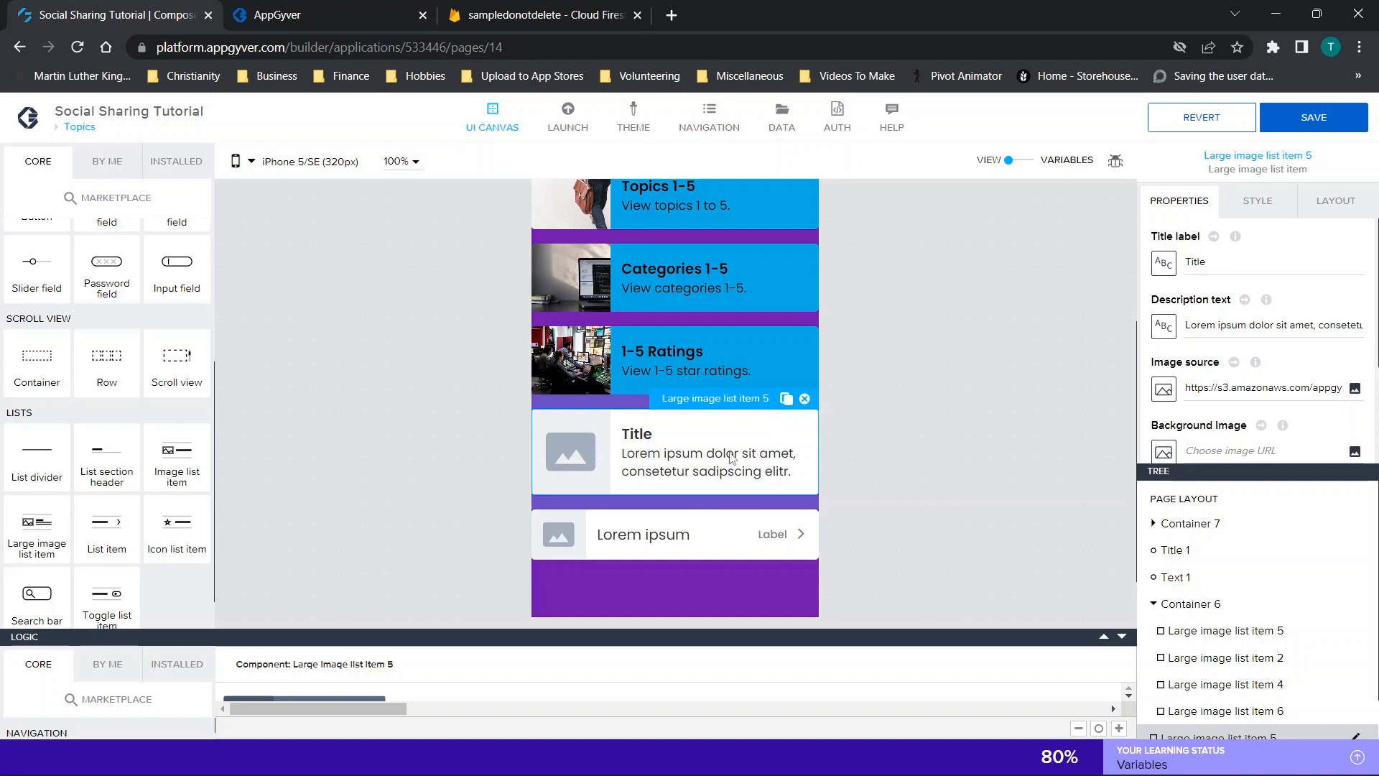
left_click(765, 540)
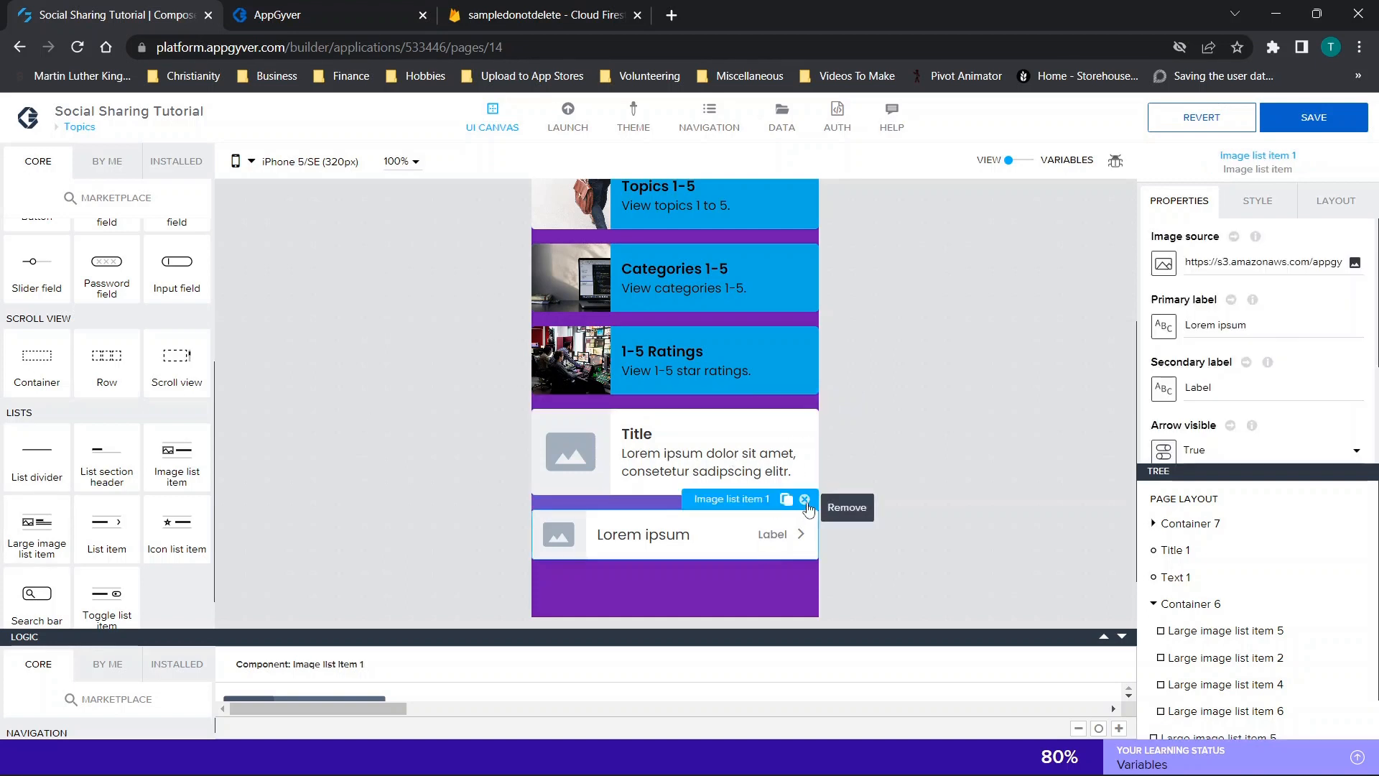
left_click(804, 500)
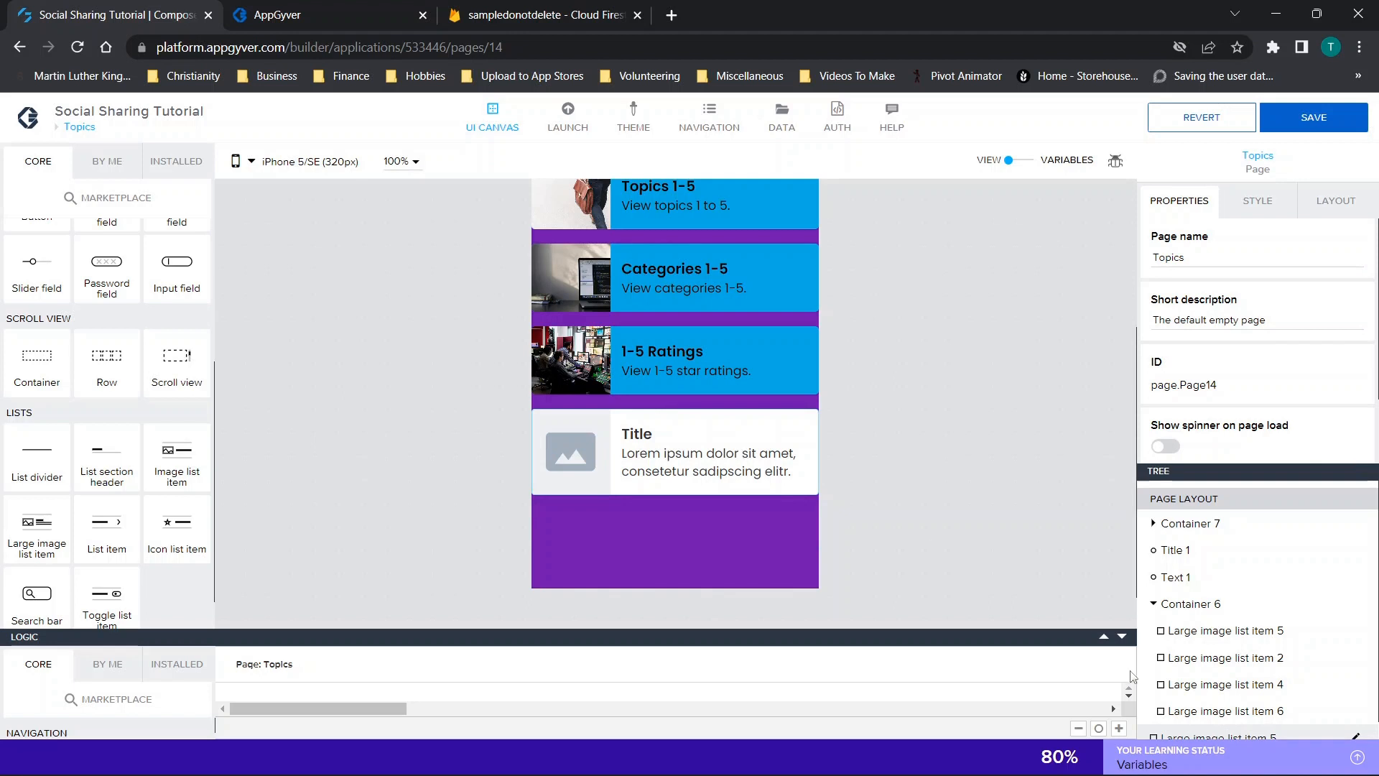
Step: Add an Open page node to the new large image list item's logic and connect it to the Component tap event
left_click(1105, 638)
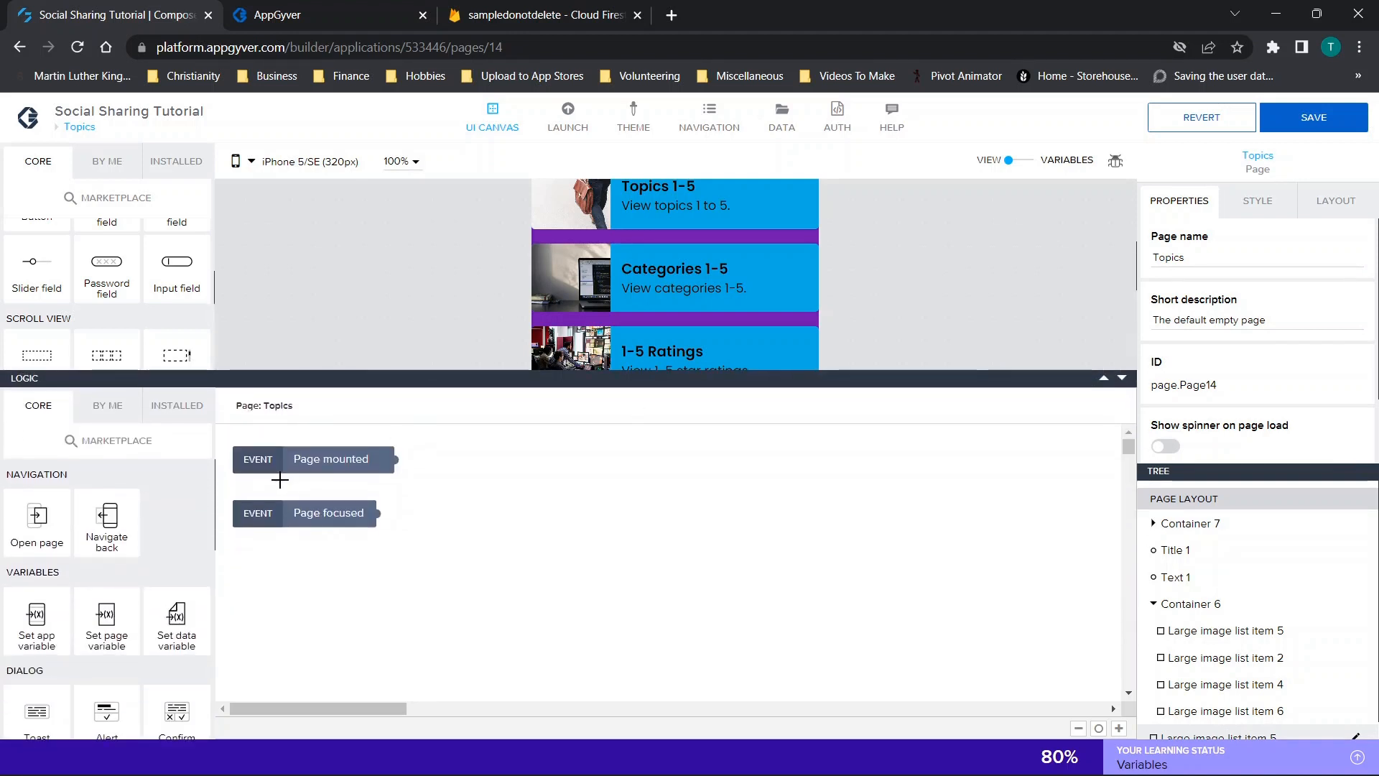
scroll(742, 323, "down", 5)
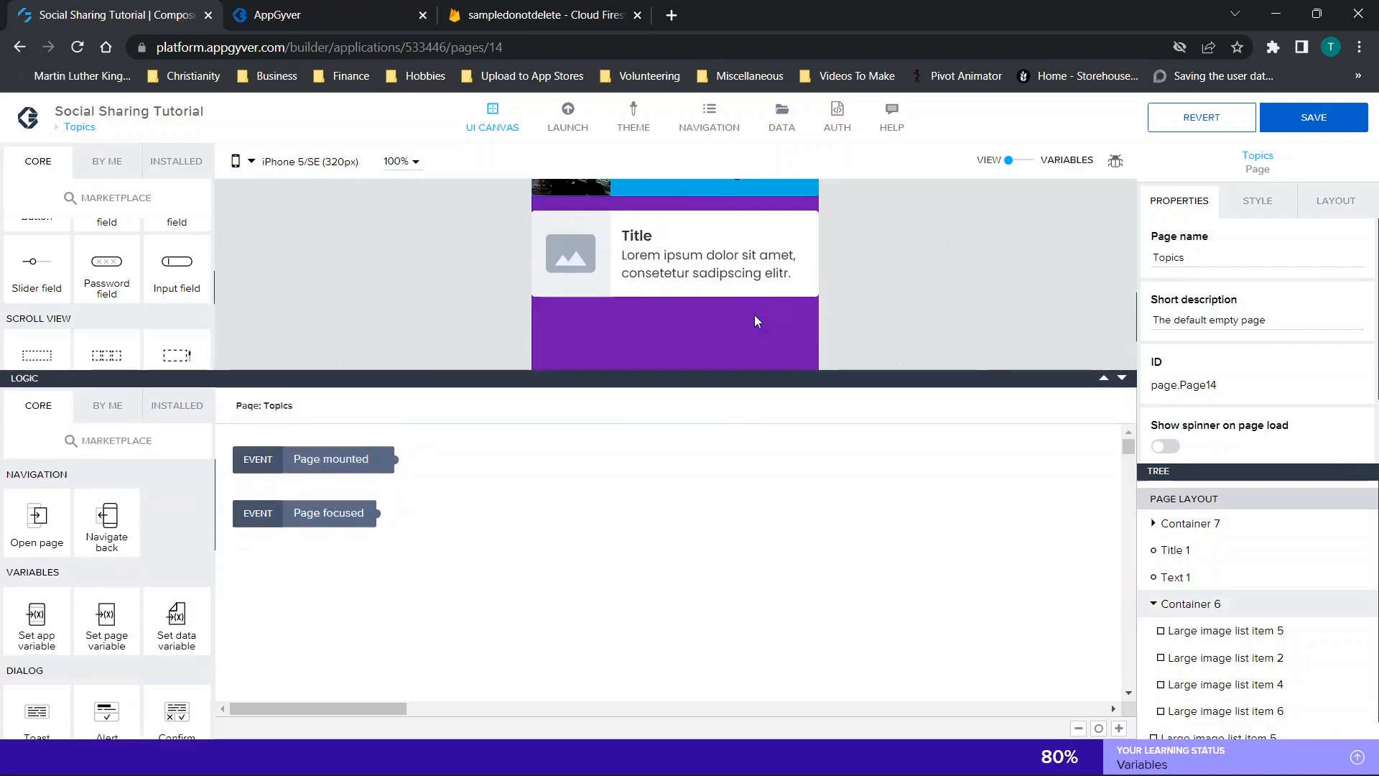
left_click(652, 240)
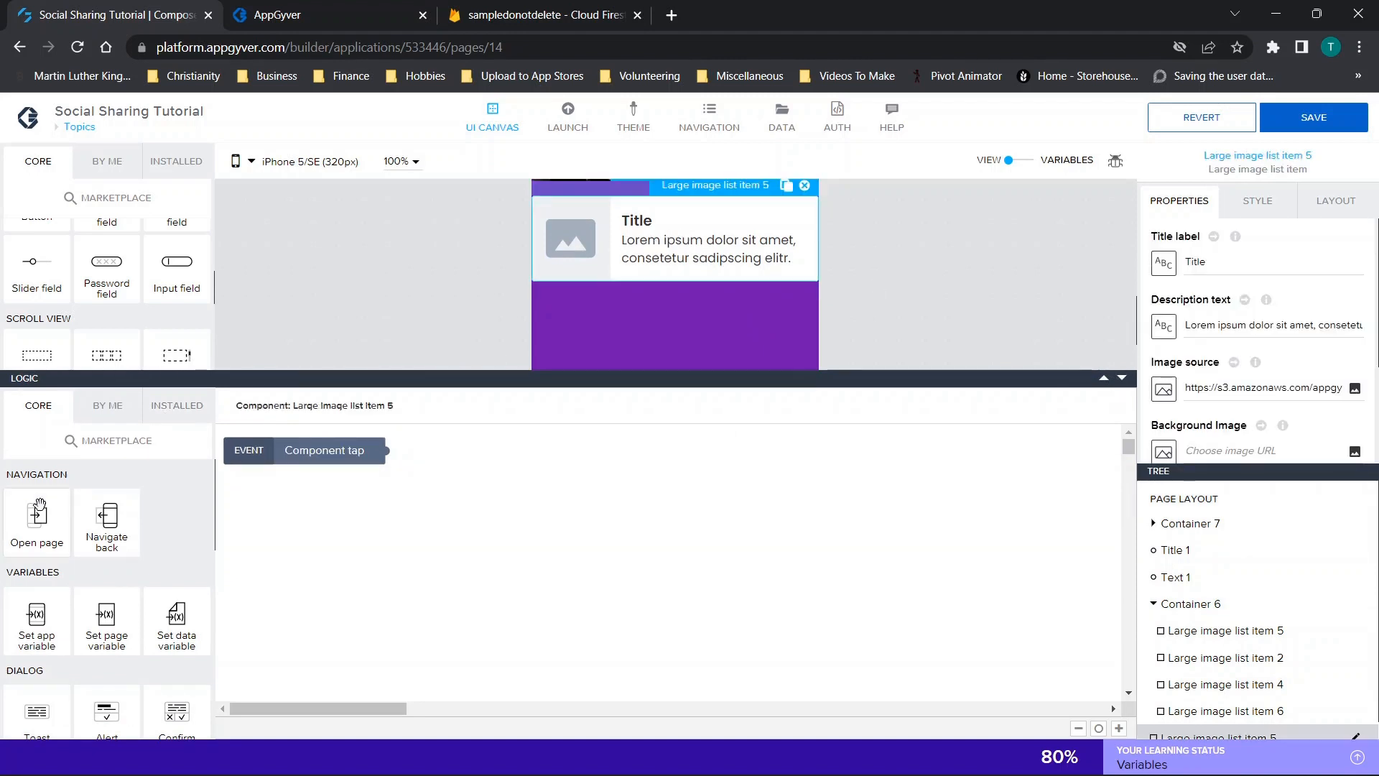
left_click_drag(36, 535, 506, 518)
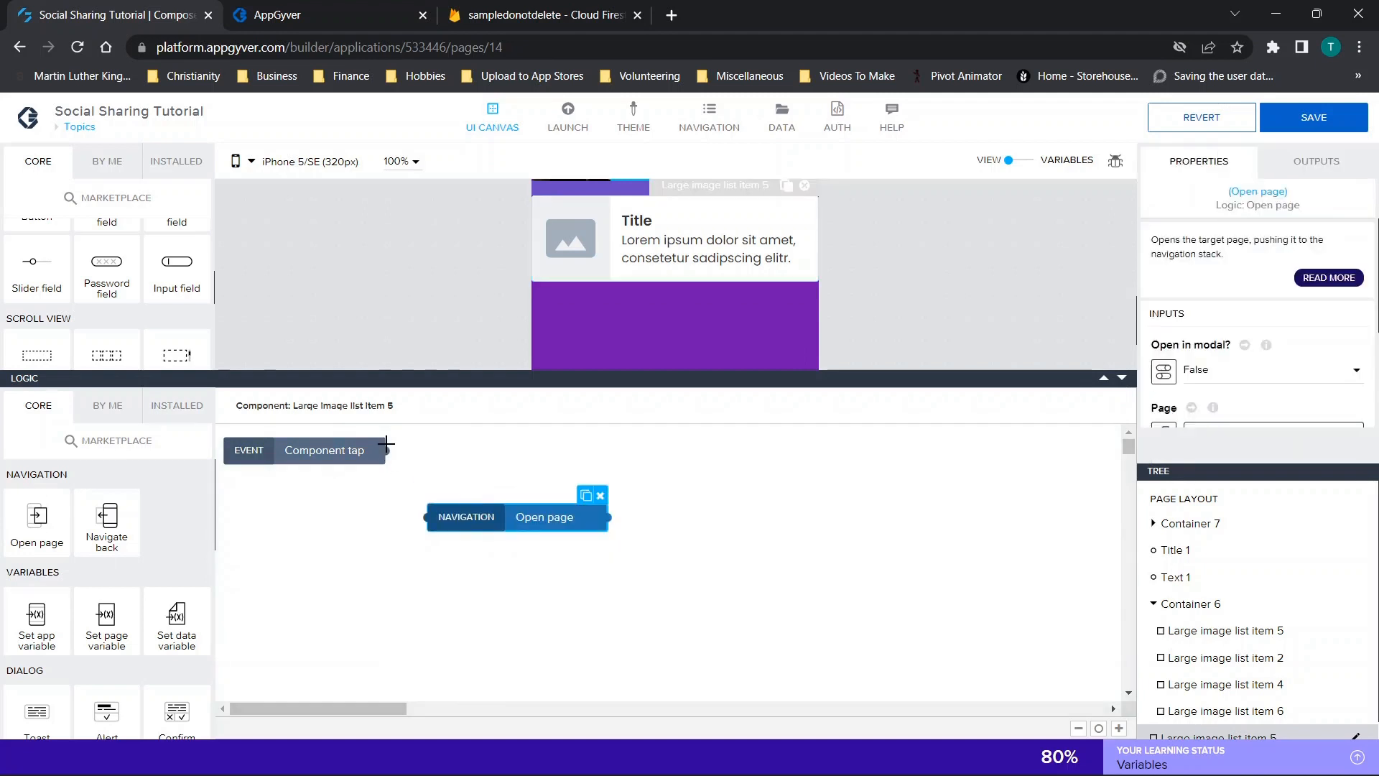
left_click_drag(386, 451, 427, 517)
Step: Examine the target pages available for the new Open page node and leave the page binding without saving
left_click(463, 517)
scroll(1199, 371, "down", 2)
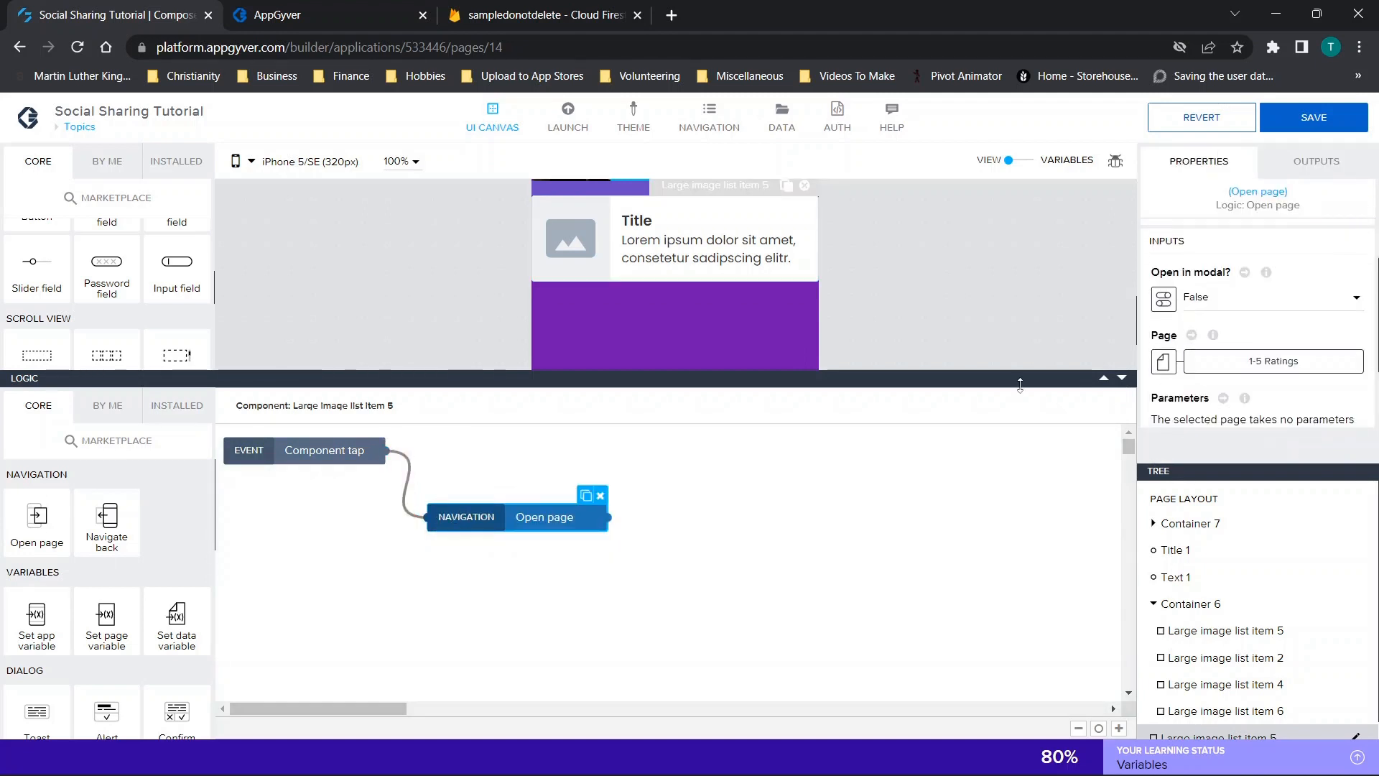
left_click(1237, 363)
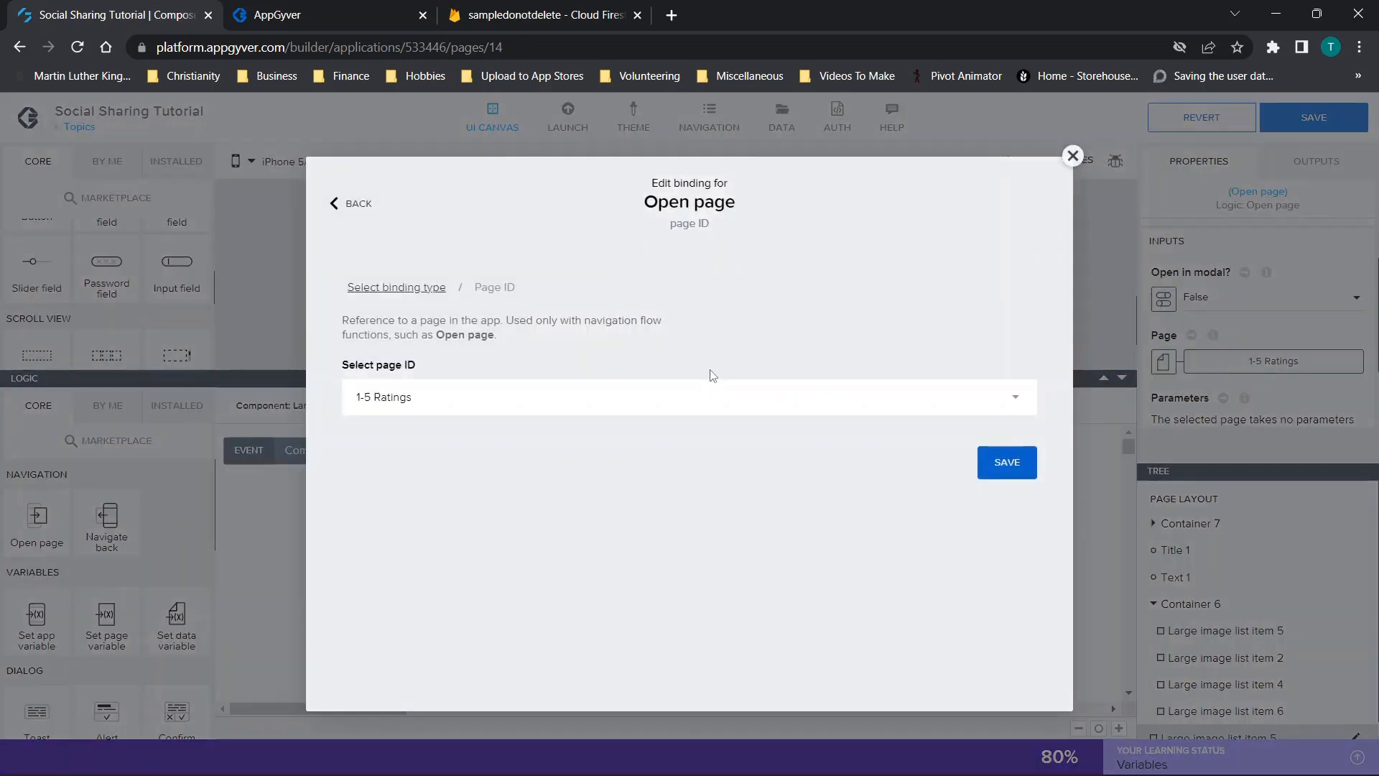
left_click(715, 413)
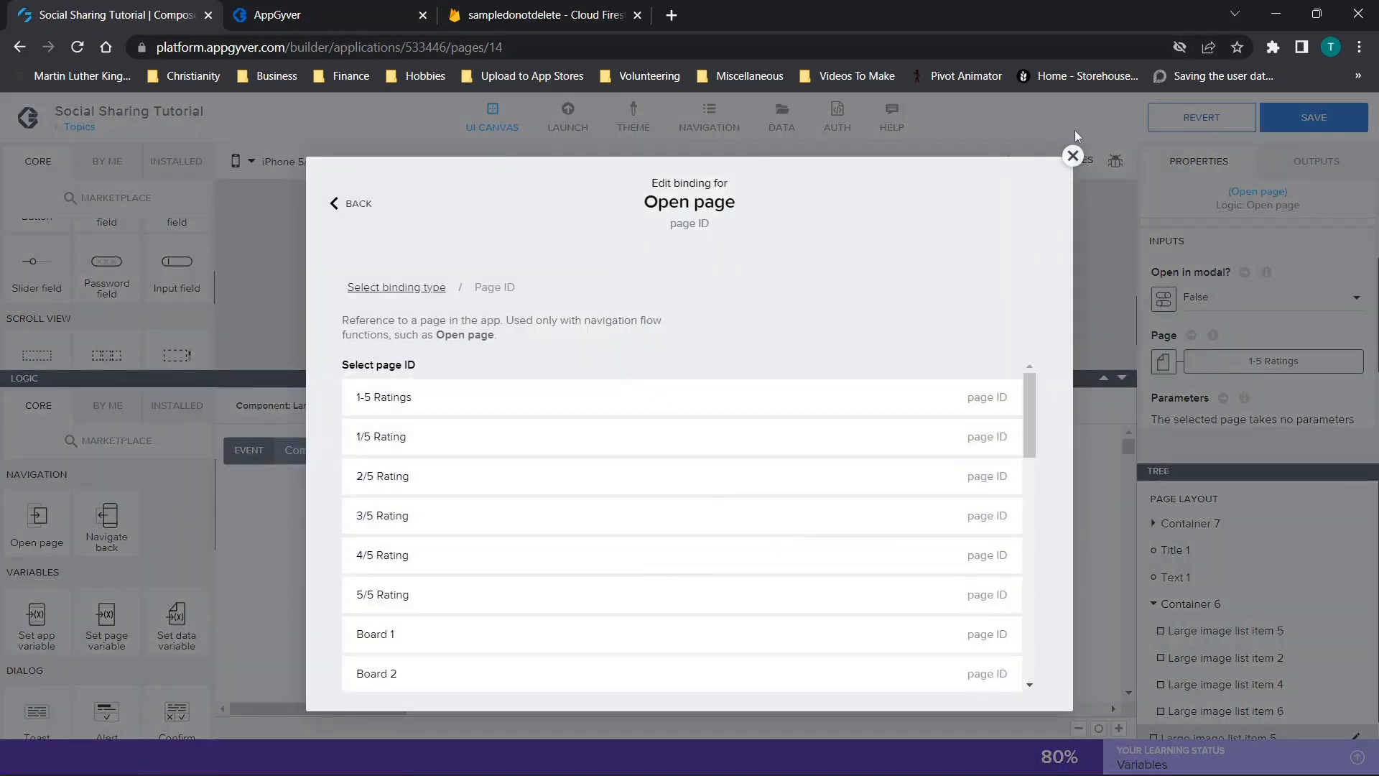
left_click(1072, 157)
Step: Open the new large image list item in the style editor, inspect its Image element, and leave the editor without changes
left_click_drag(1136, 378, 1136, 635)
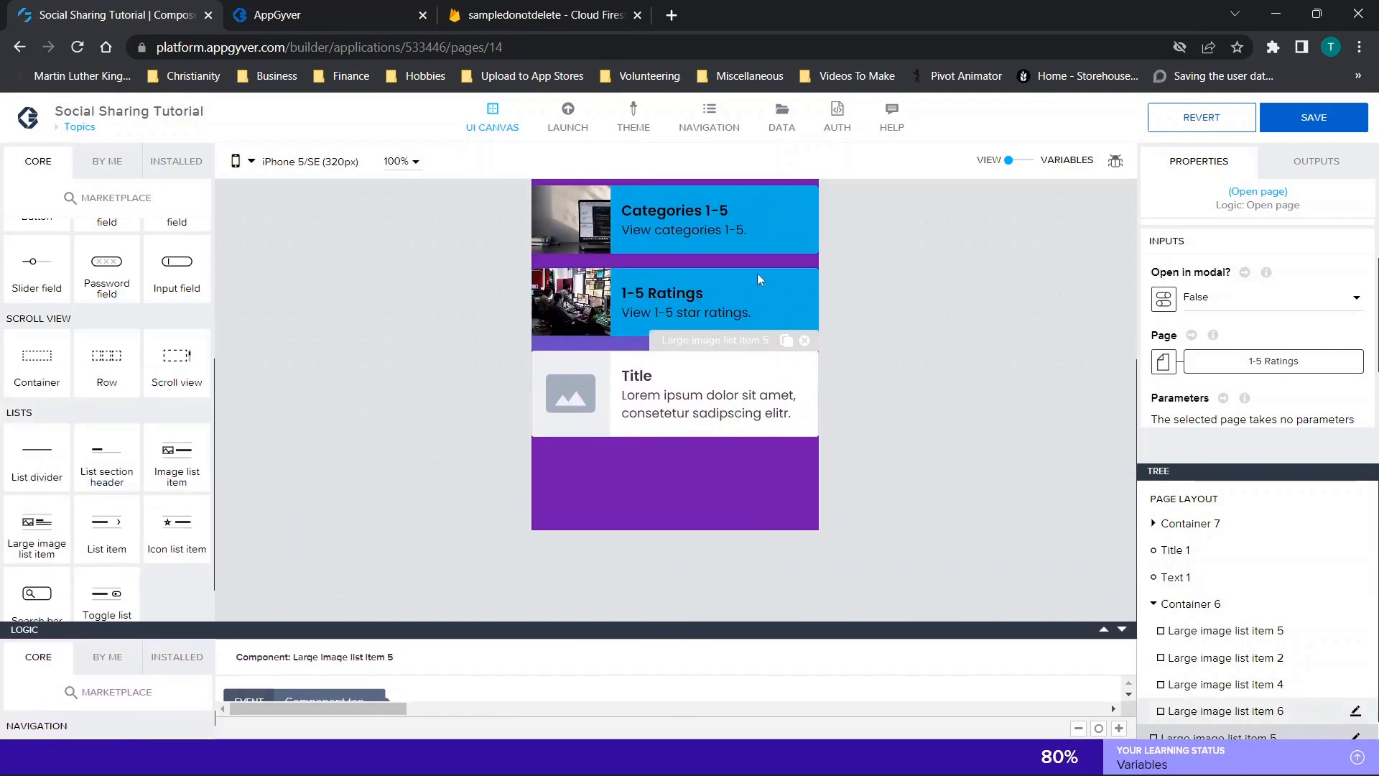
left_click(716, 411)
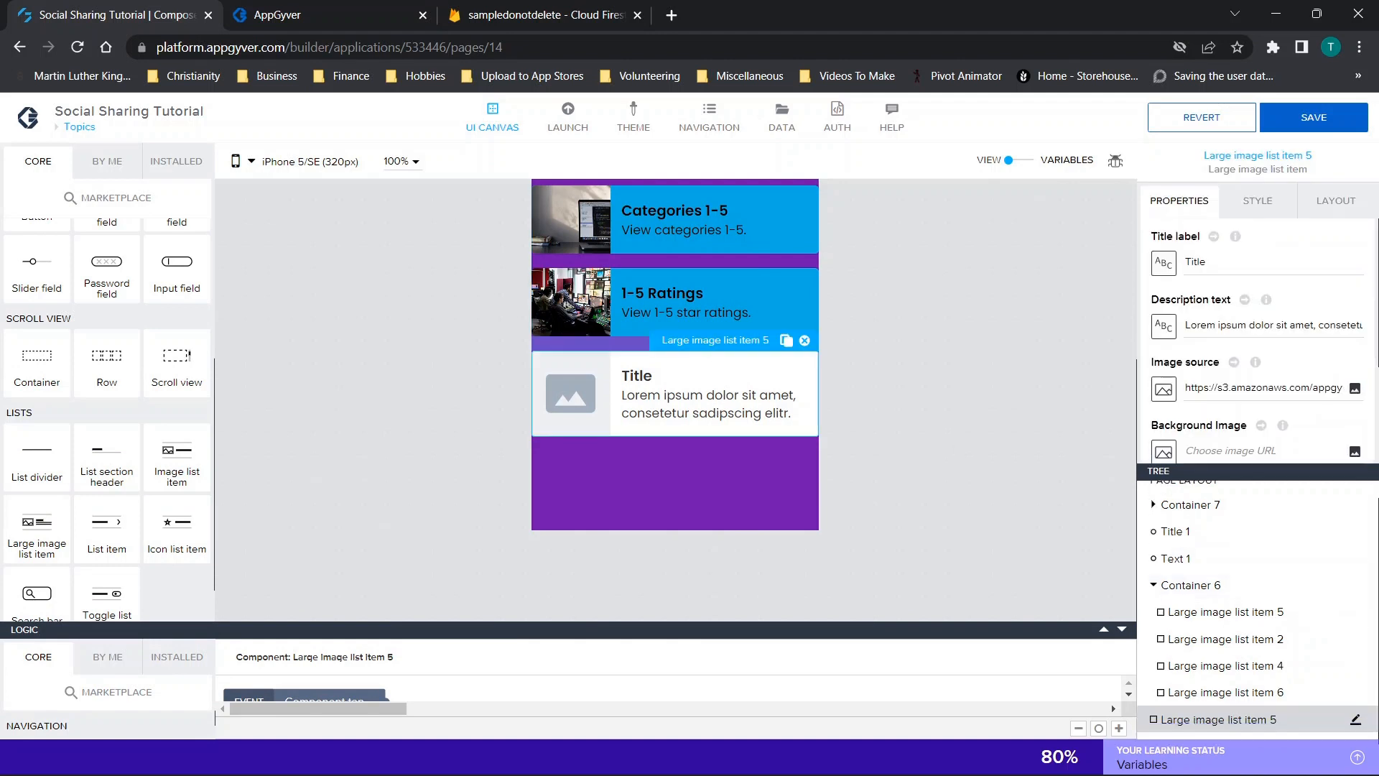
left_click(1355, 719)
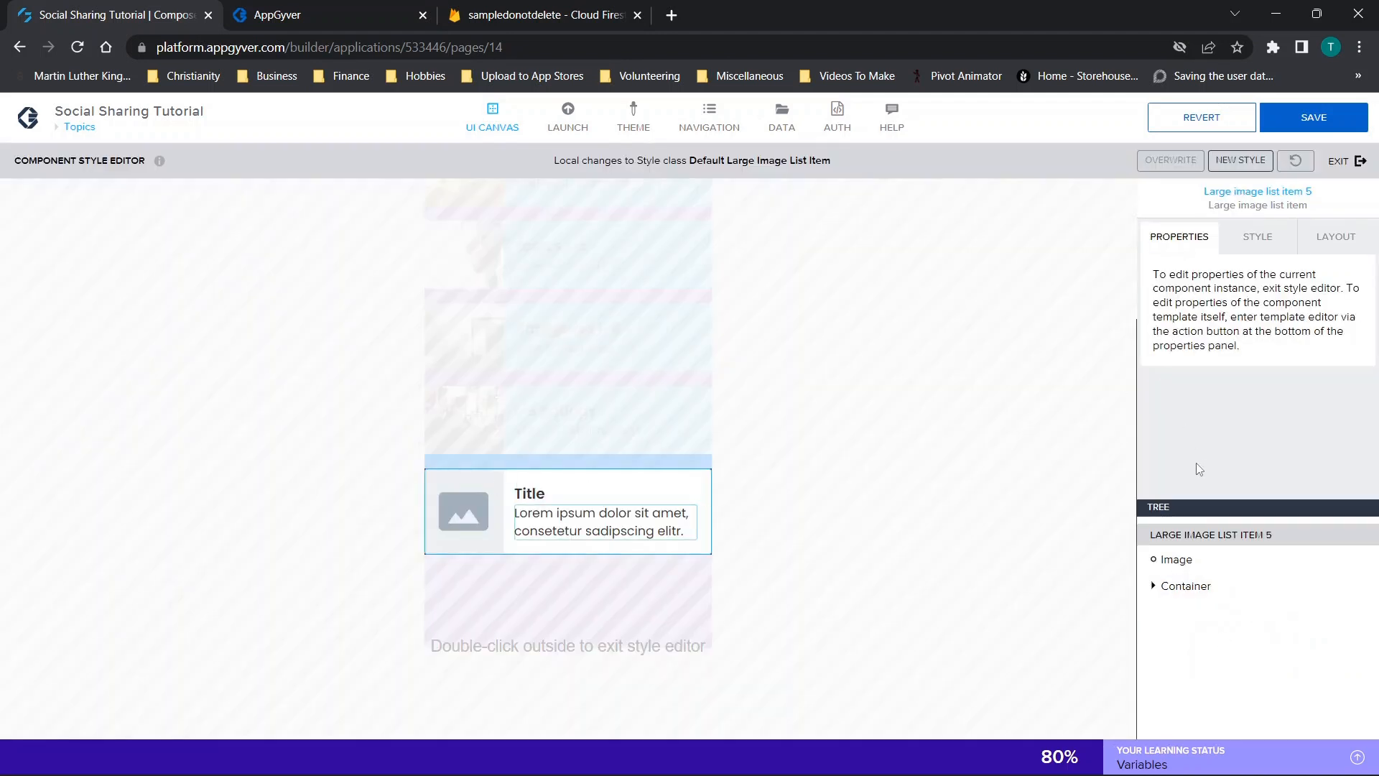
left_click(1175, 562)
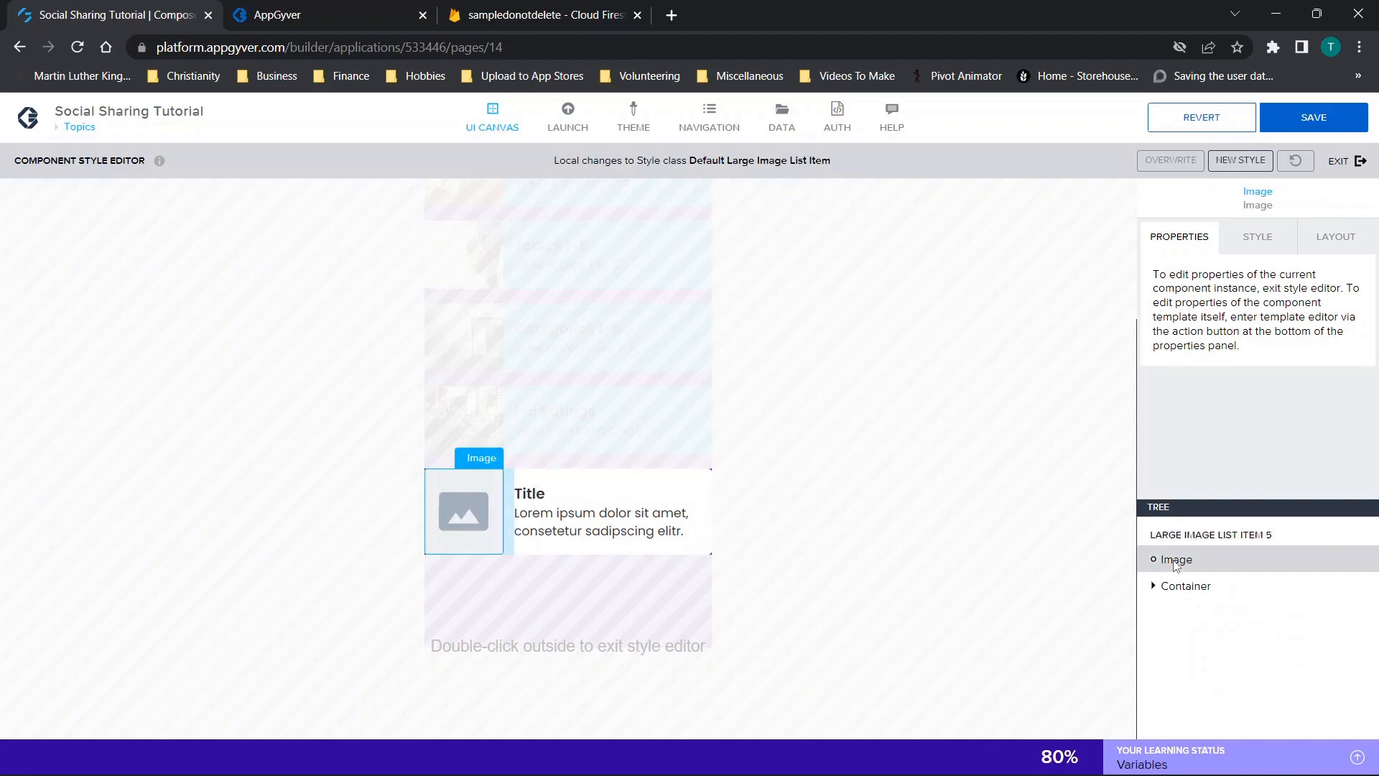
double_click(858, 433)
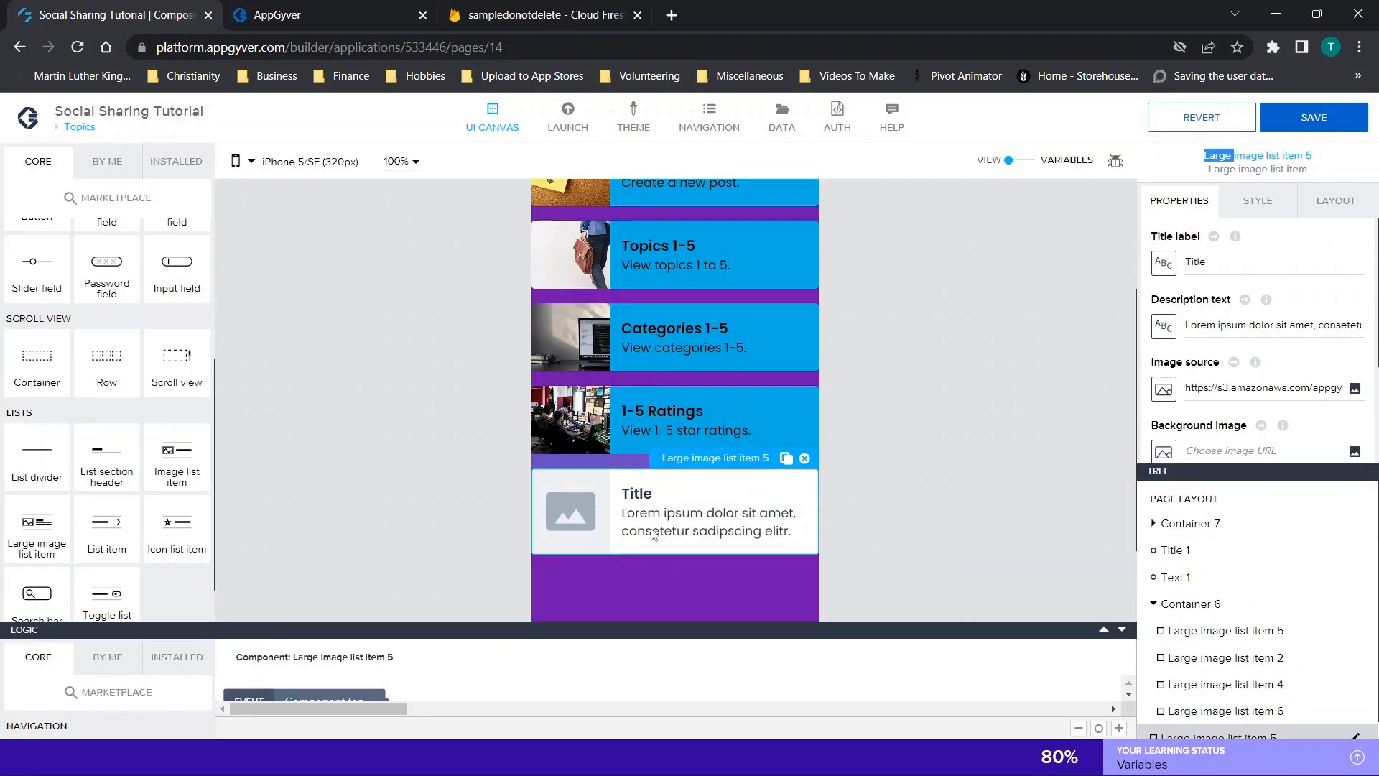
double_click(654, 535)
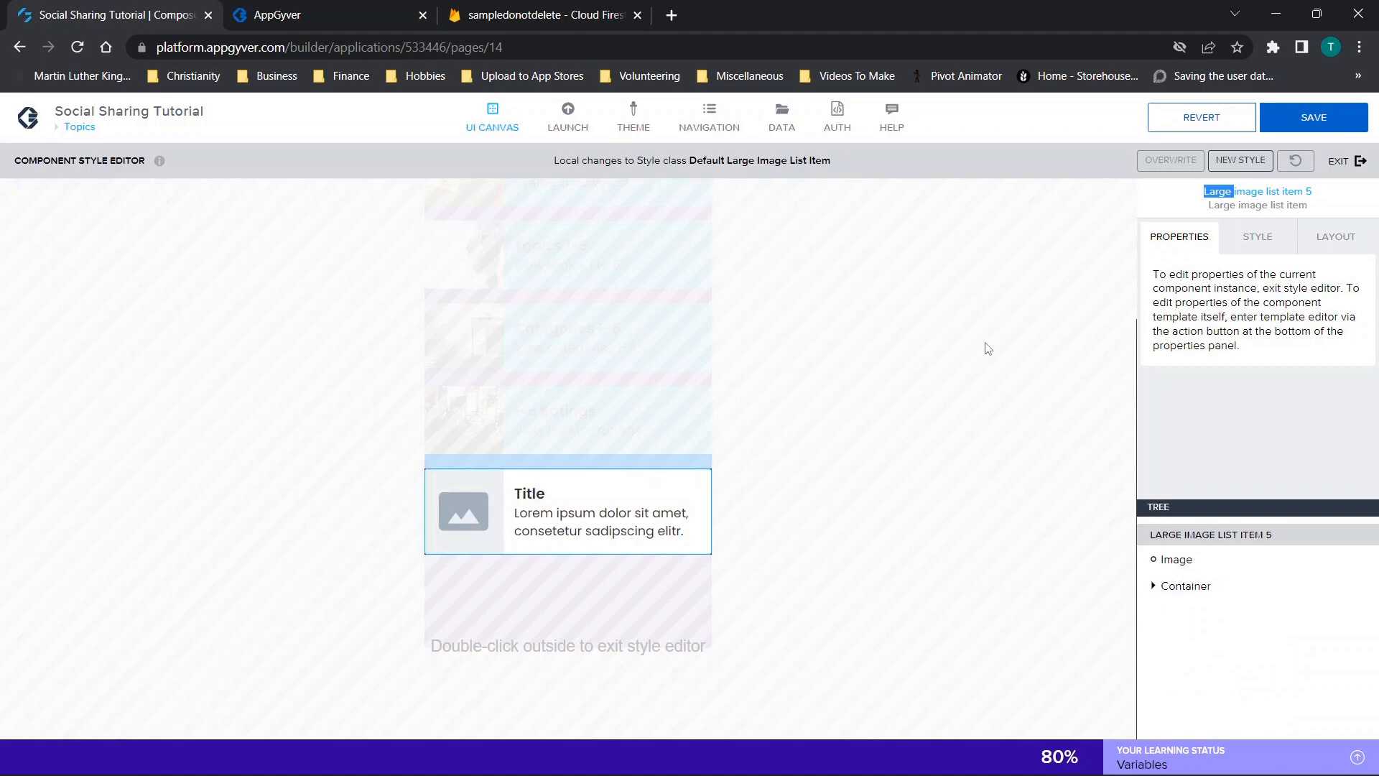
left_click(1191, 557)
left_click(1001, 485)
double_click(1001, 485)
scroll(610, 388, "up", 1)
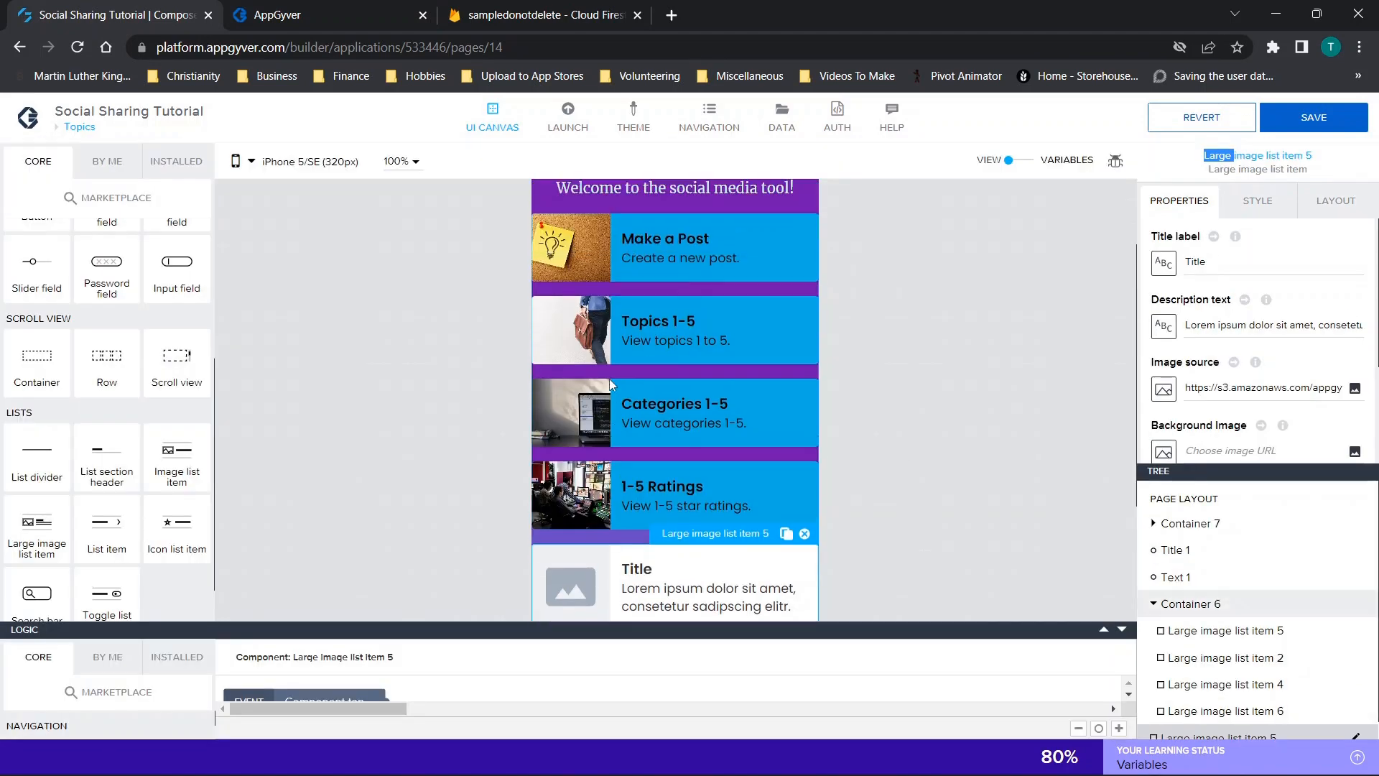
Step: Examine the Make a Post item's image source options and browse the image assets without picking another image
left_click(607, 261)
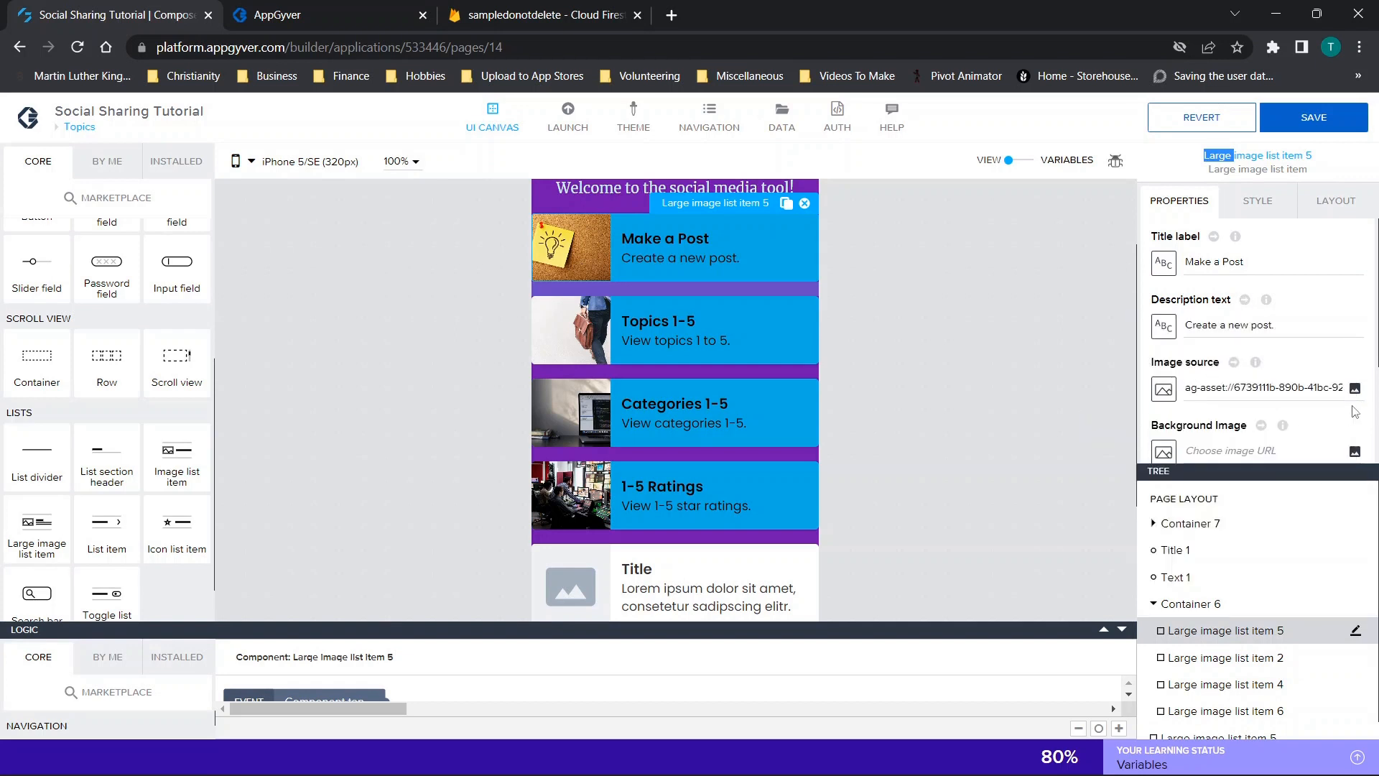
left_click(1163, 390)
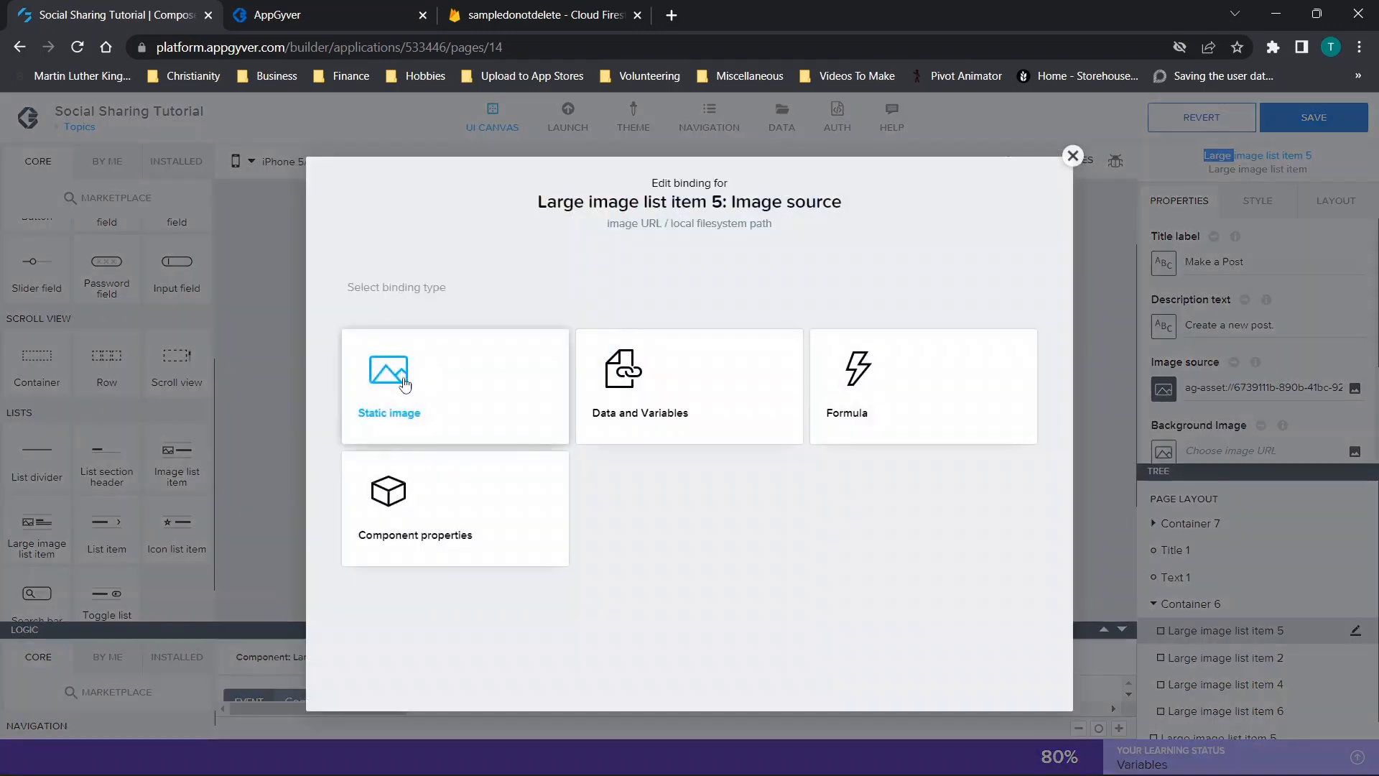
left_click(404, 399)
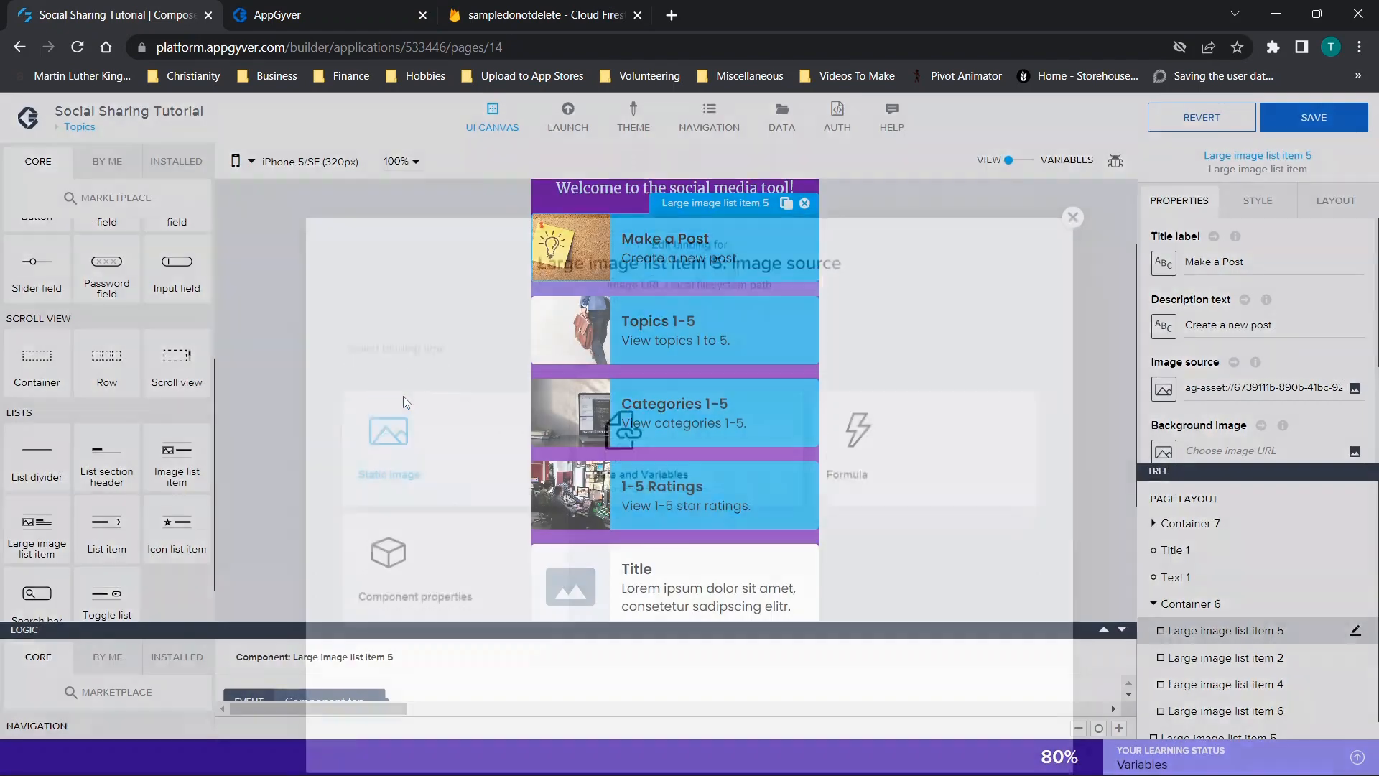
left_click(1354, 387)
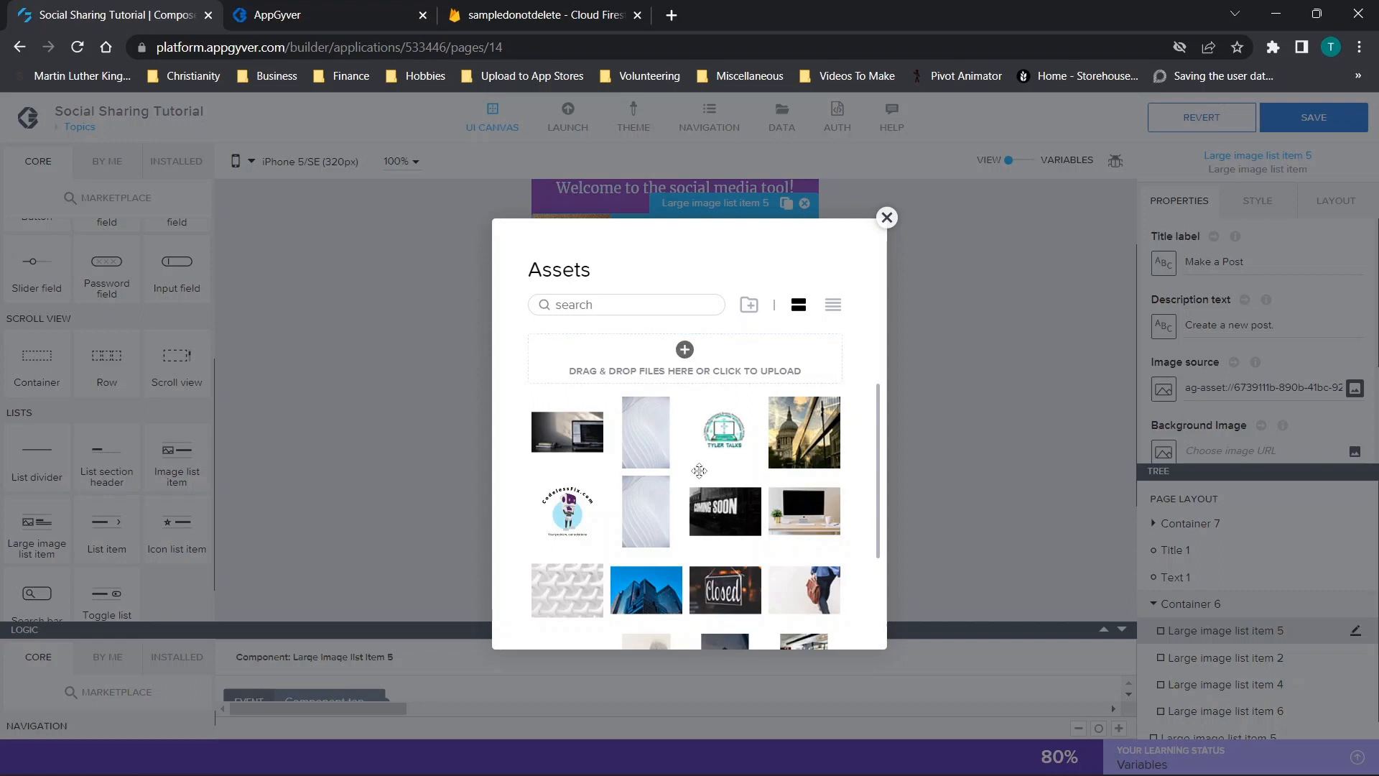
scroll(695, 521, "down", 2)
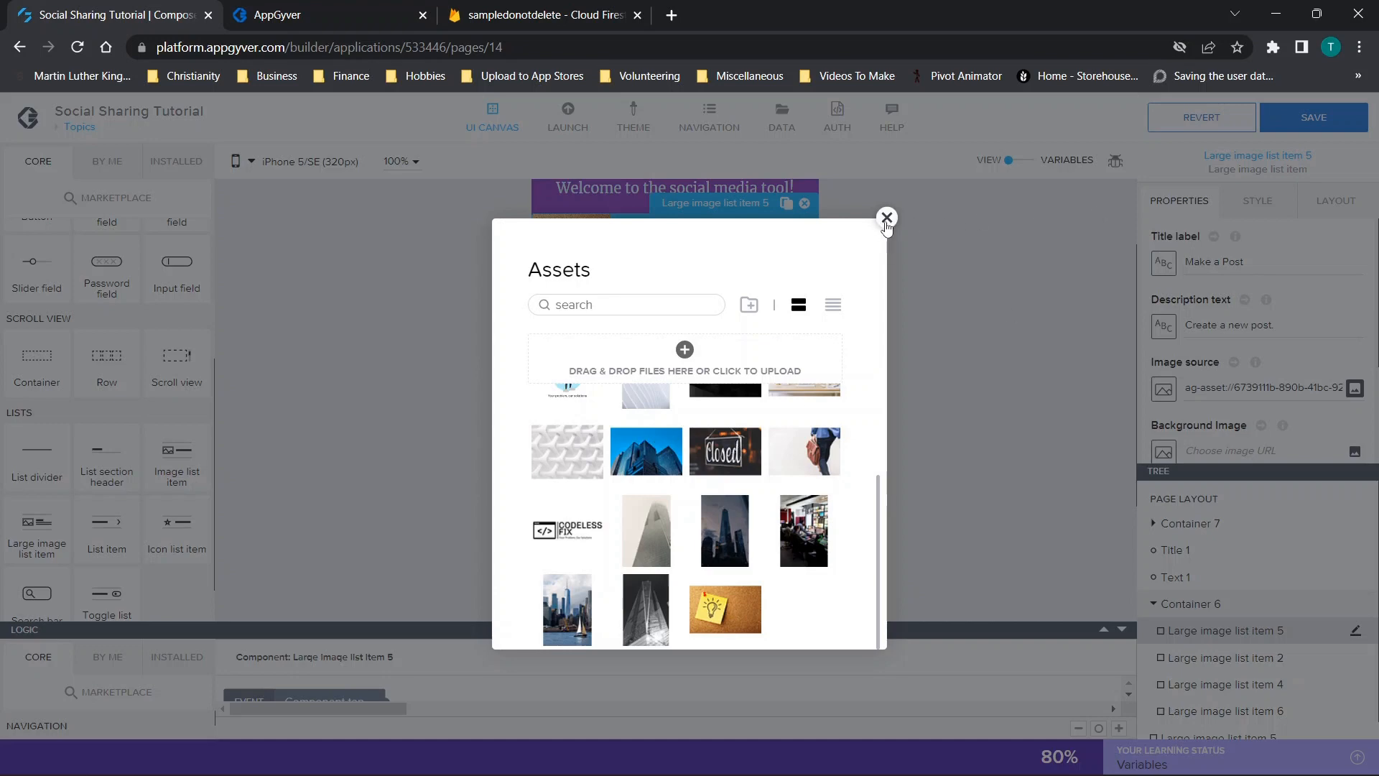
left_click(887, 218)
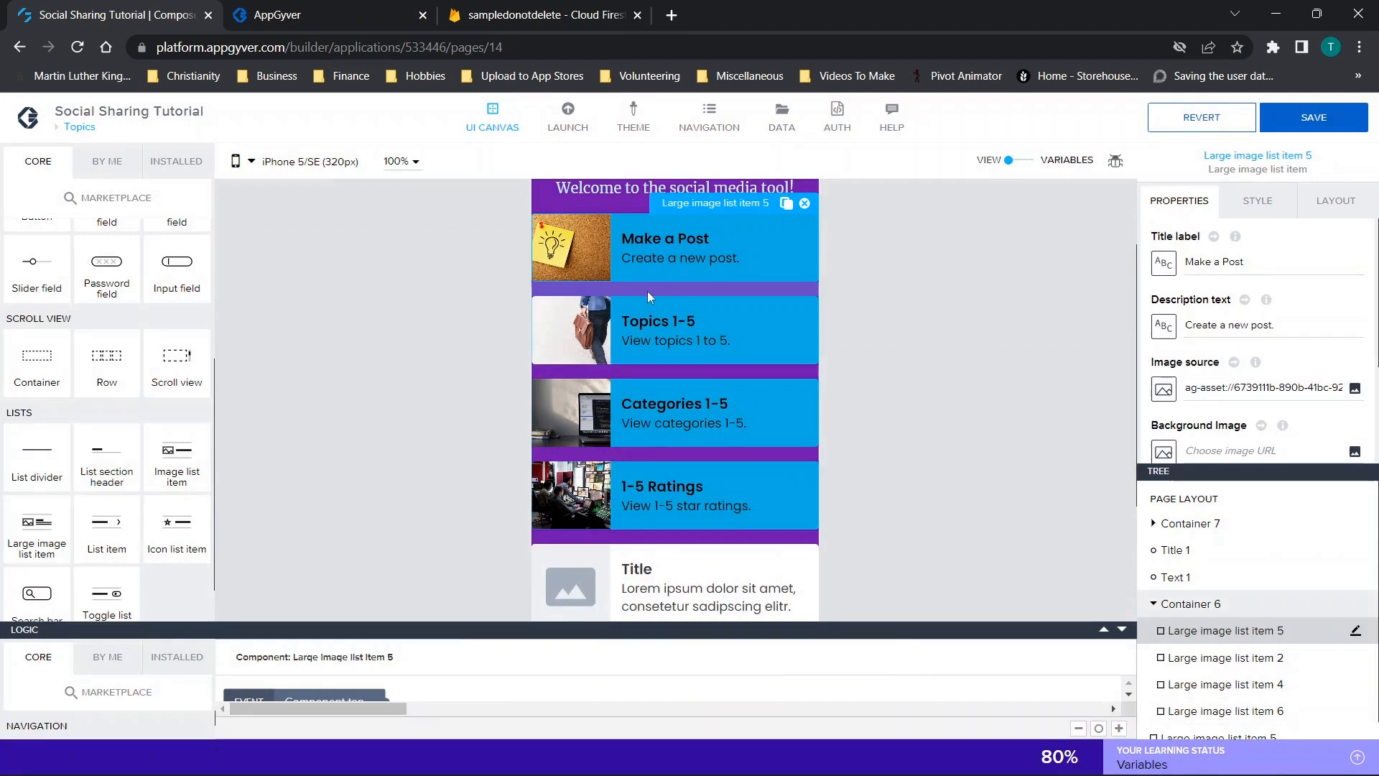
Step: Select the Topics 1-5 and Make a Post items in turn to compare their title, description and image source properties
left_click(565, 429)
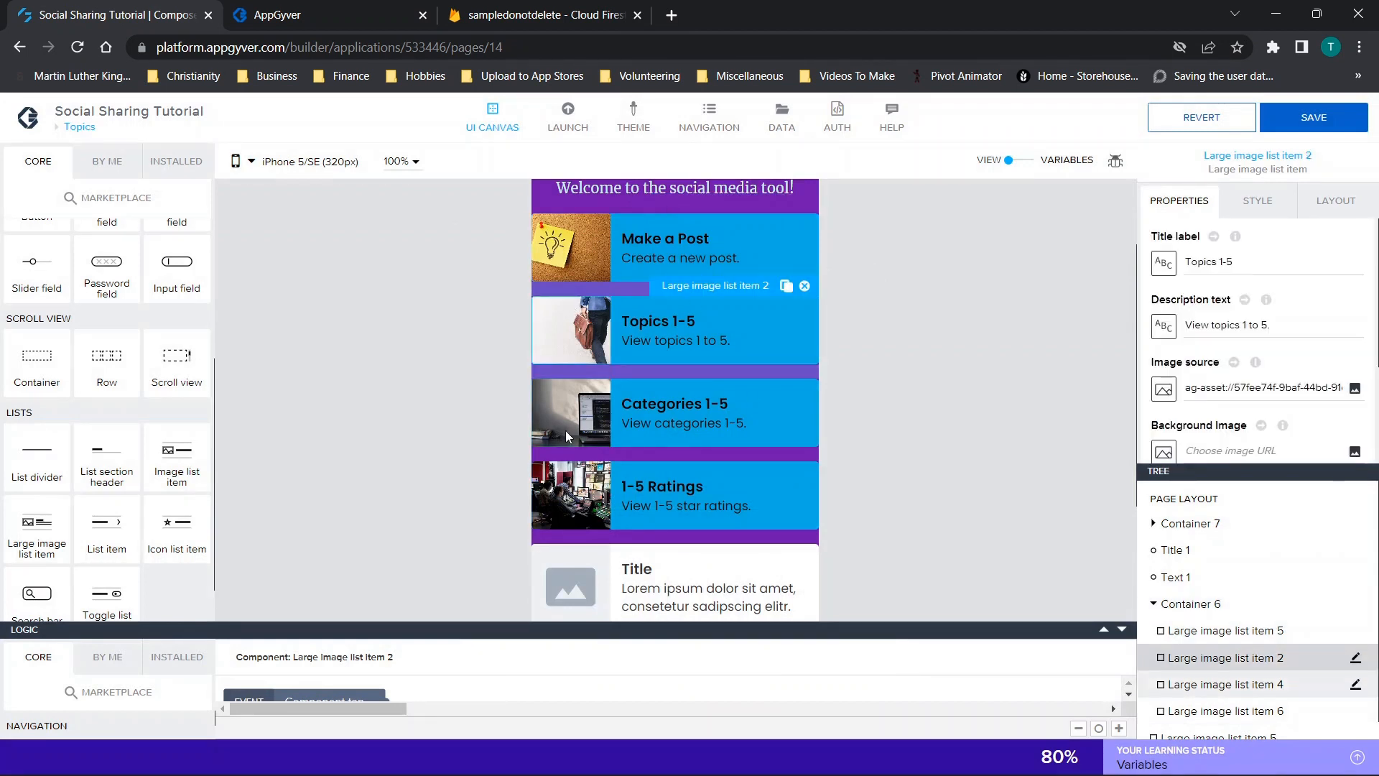
left_click(574, 264)
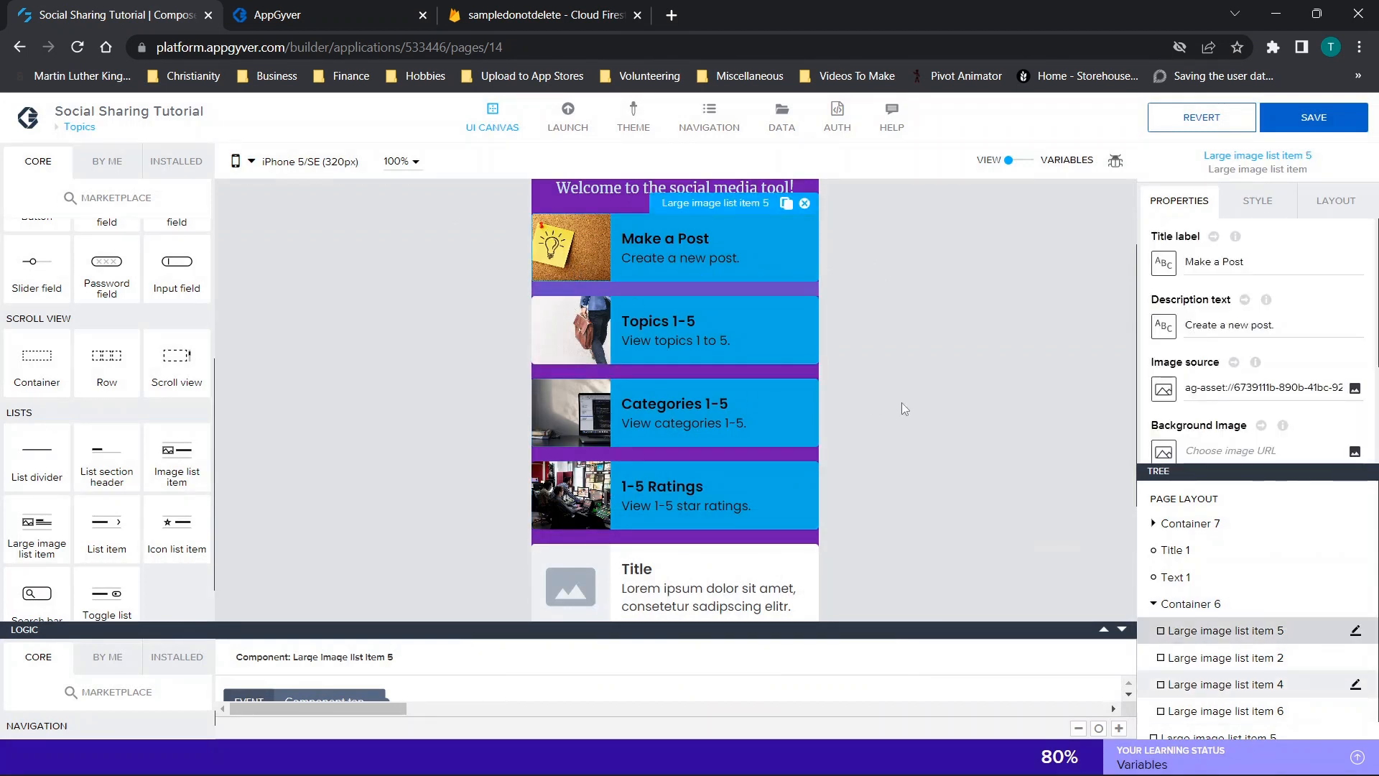
scroll(960, 454, "down", 2)
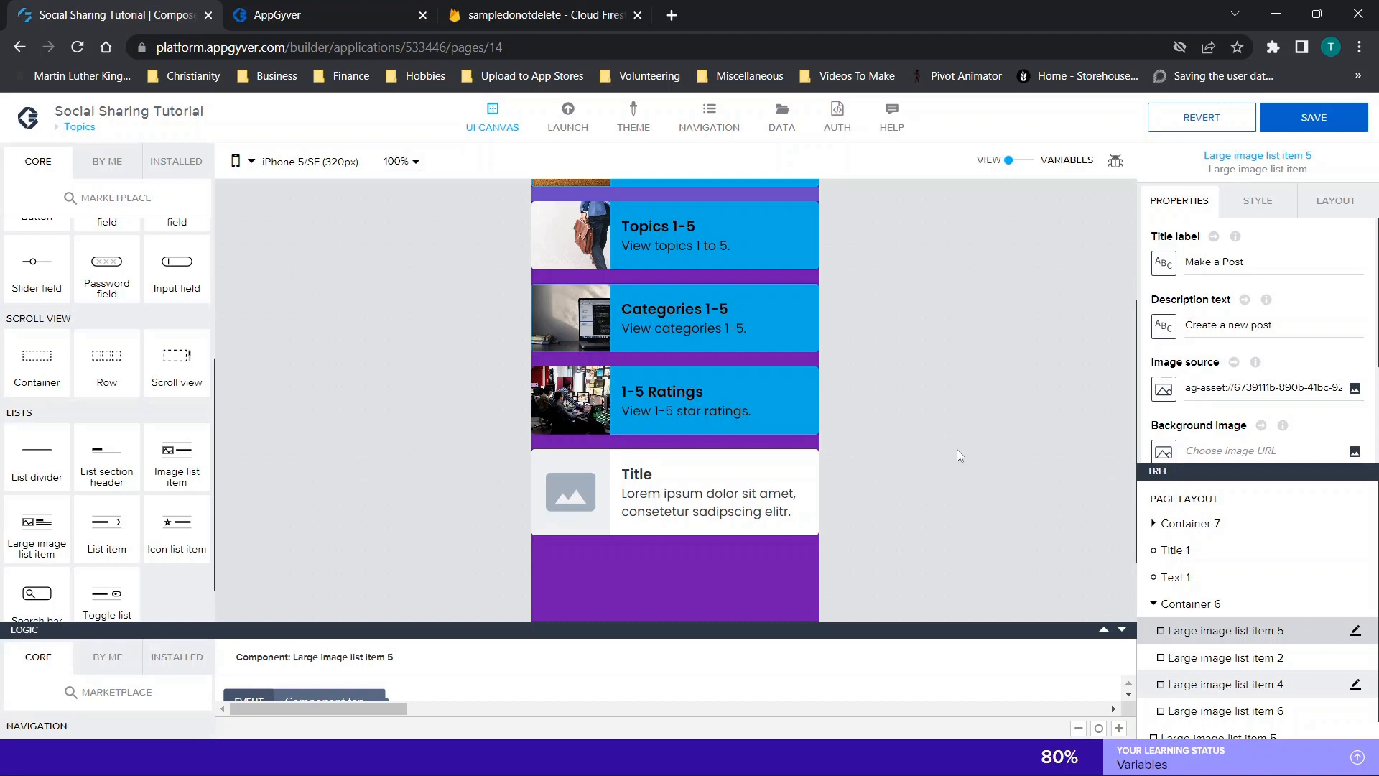
Step: Examine the title, description and image source fields of the new placeholder list item, leaving the image source binding unchanged
left_click(688, 483)
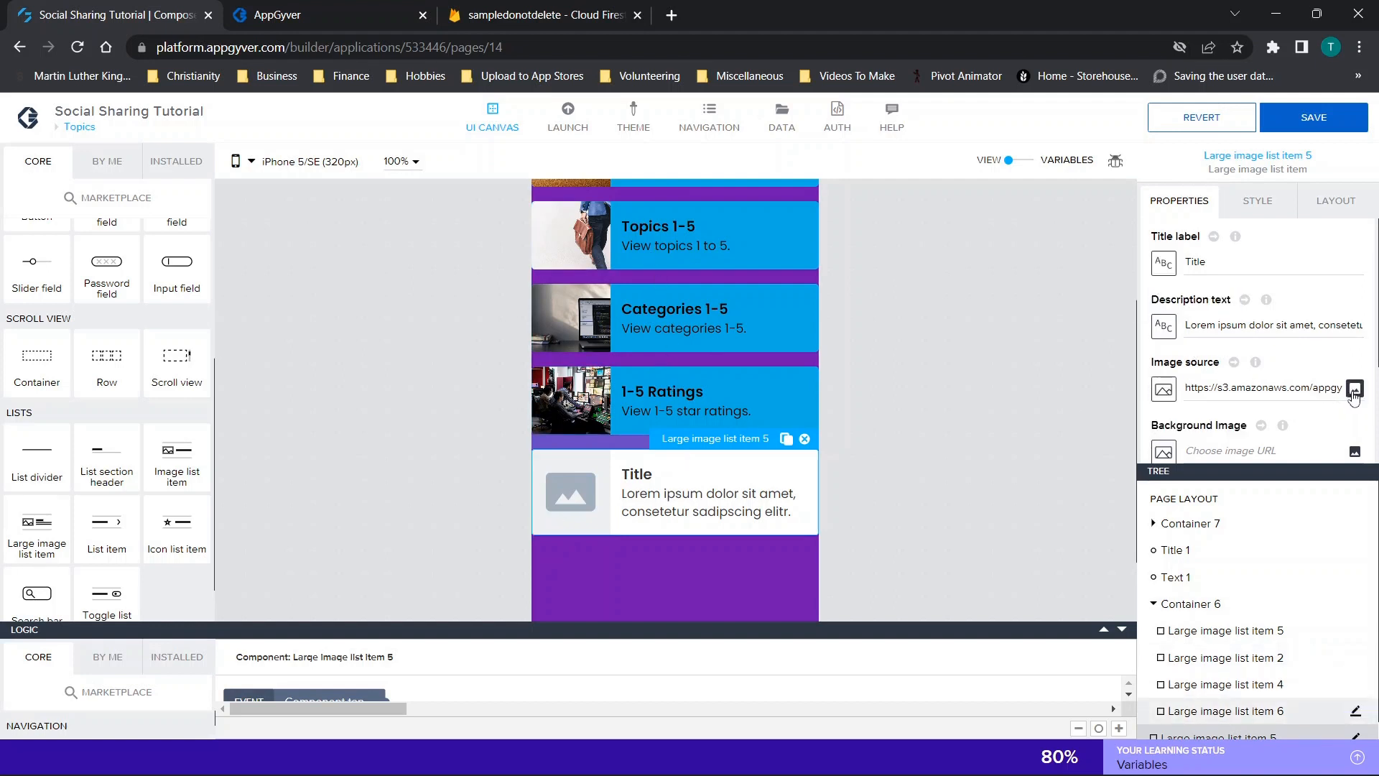
left_click_drag(1198, 394, 1267, 396)
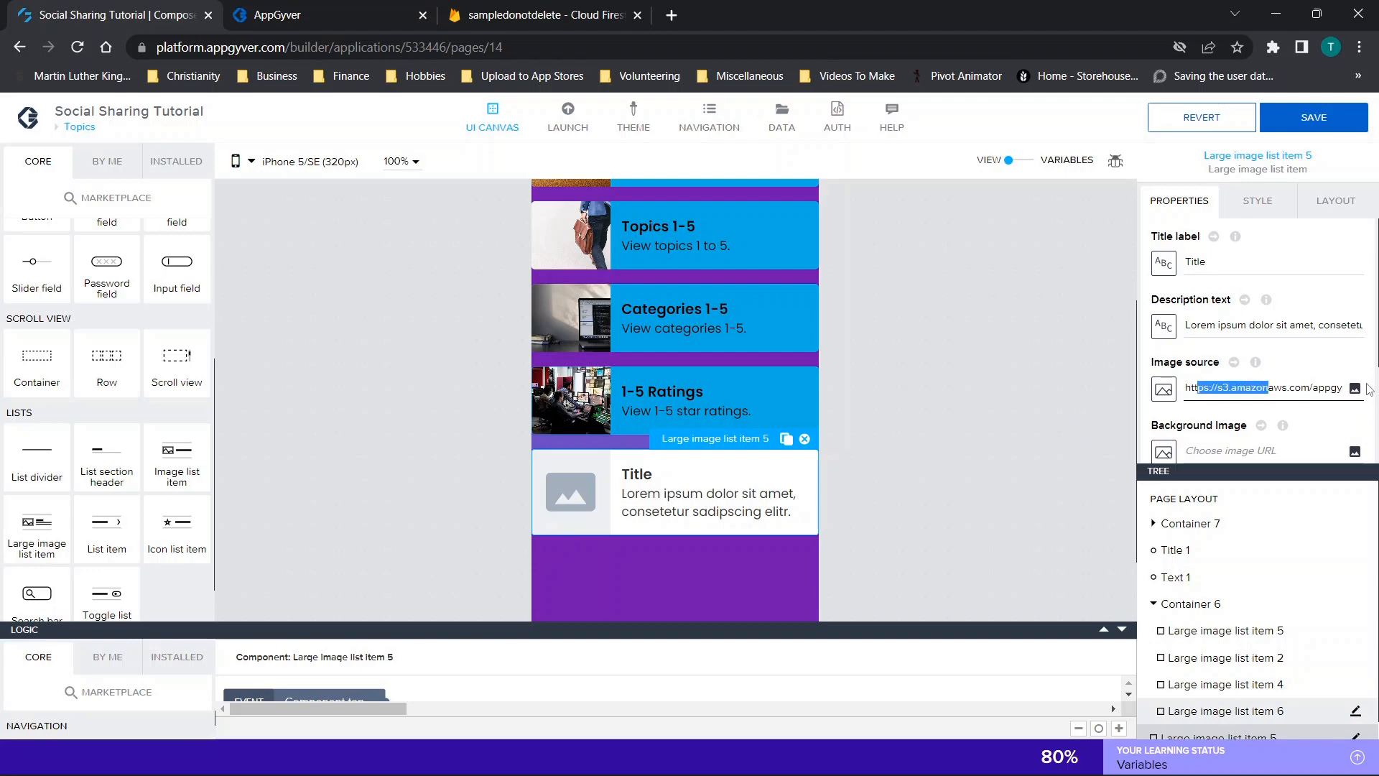
left_click(1156, 396)
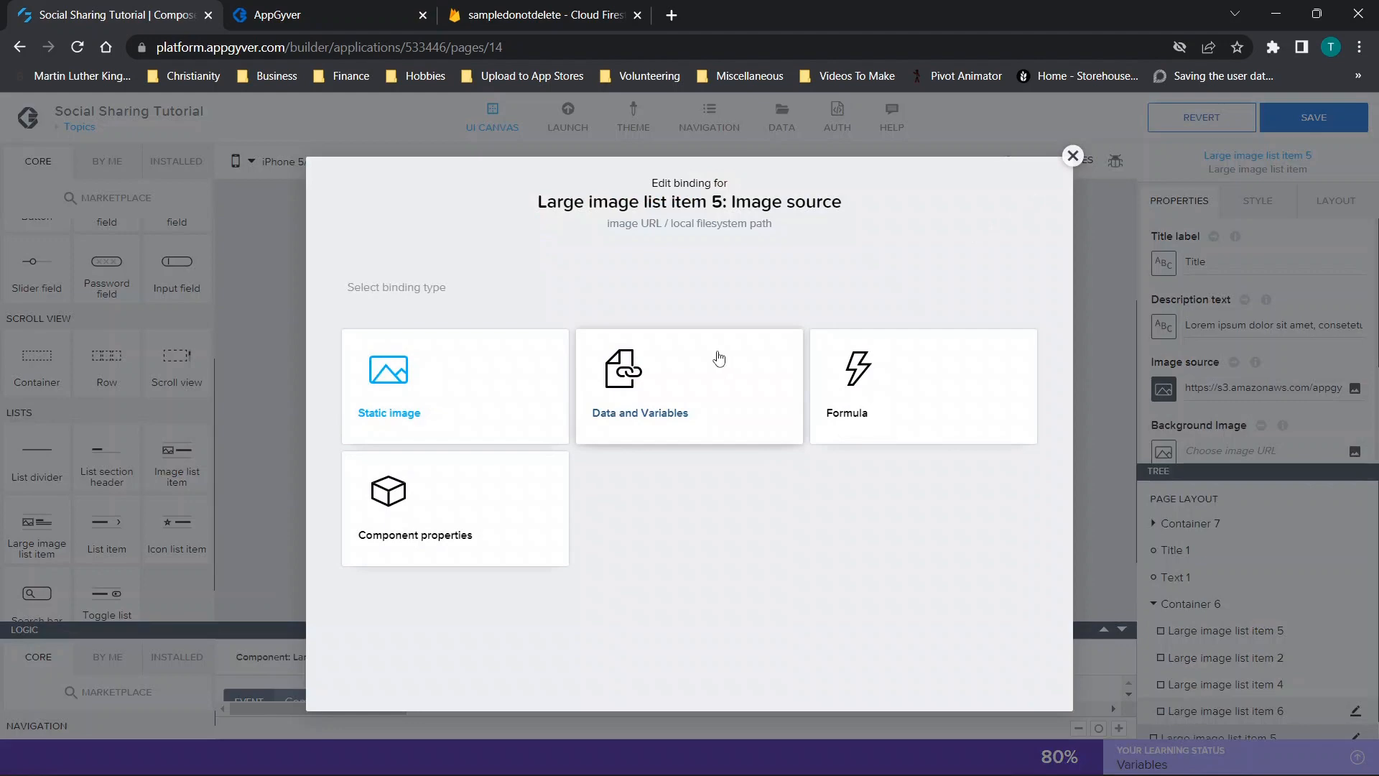
left_click(1072, 155)
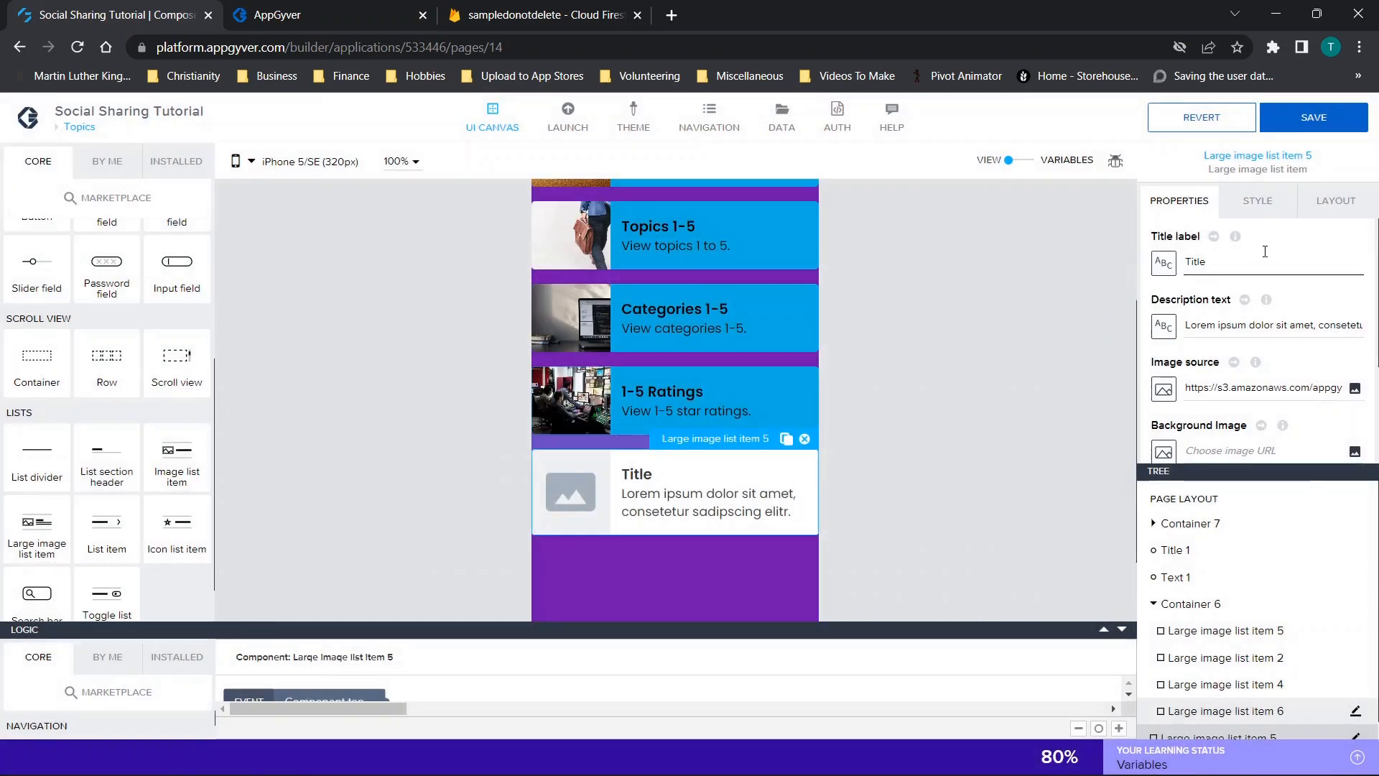
double_click(1195, 261)
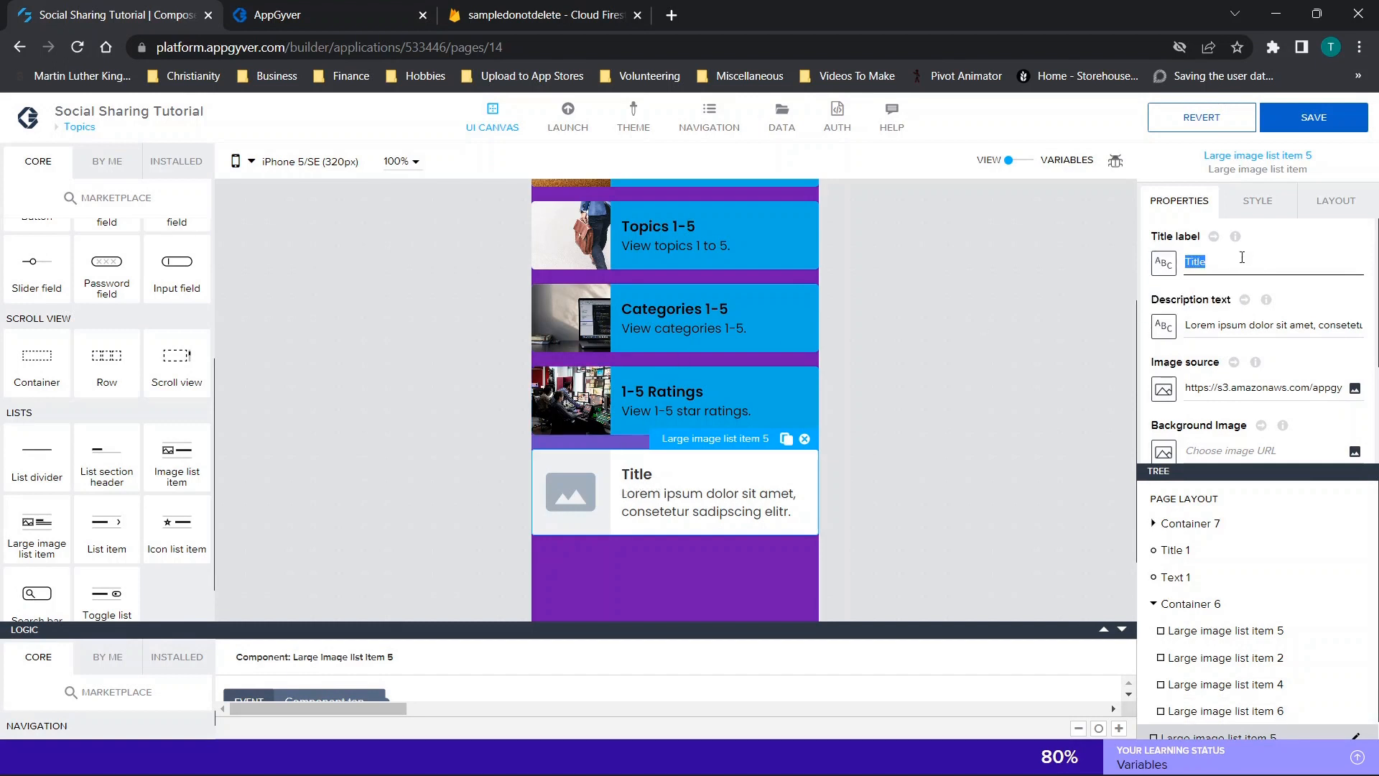
triple_click(1210, 324)
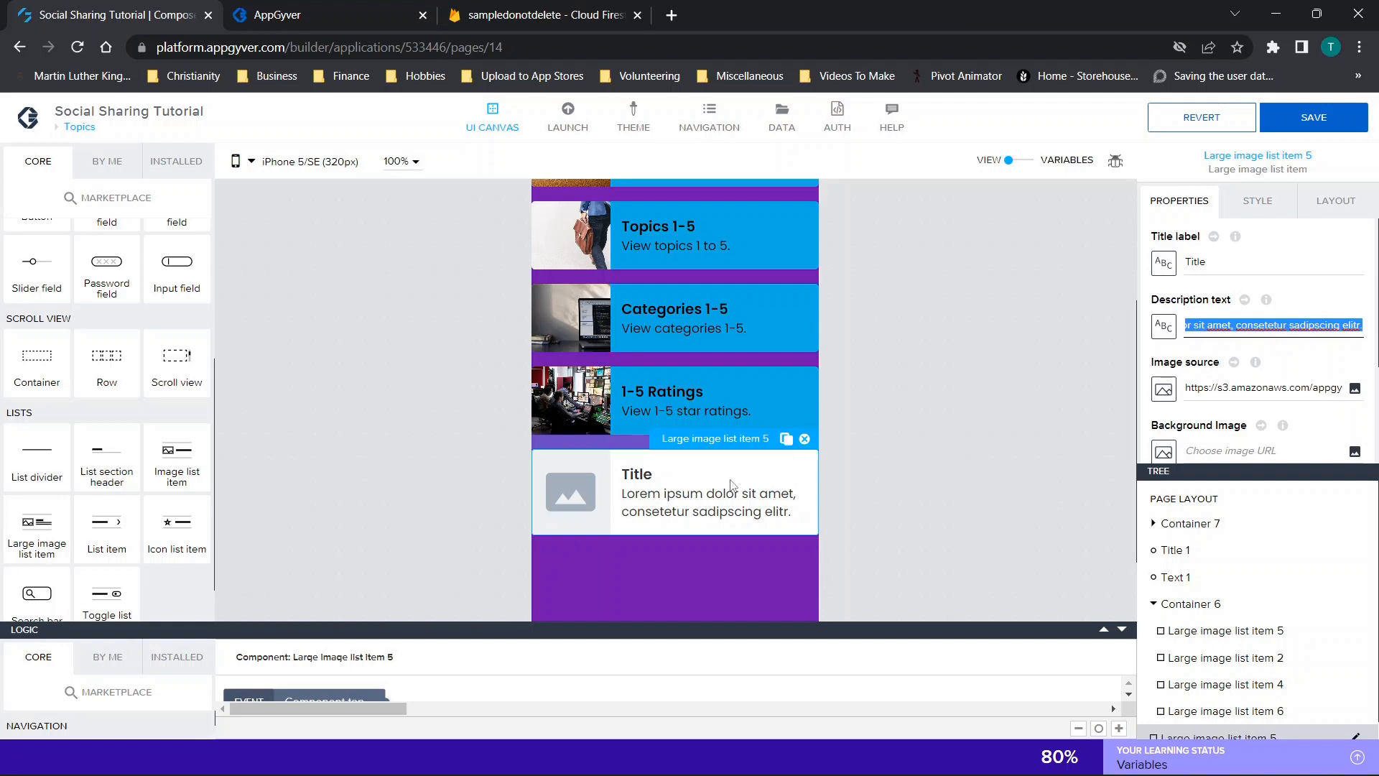
Step: Check the placeholder list item's background color and padding in the style editor, exit it, and delete the placeholder item
double_click(695, 489)
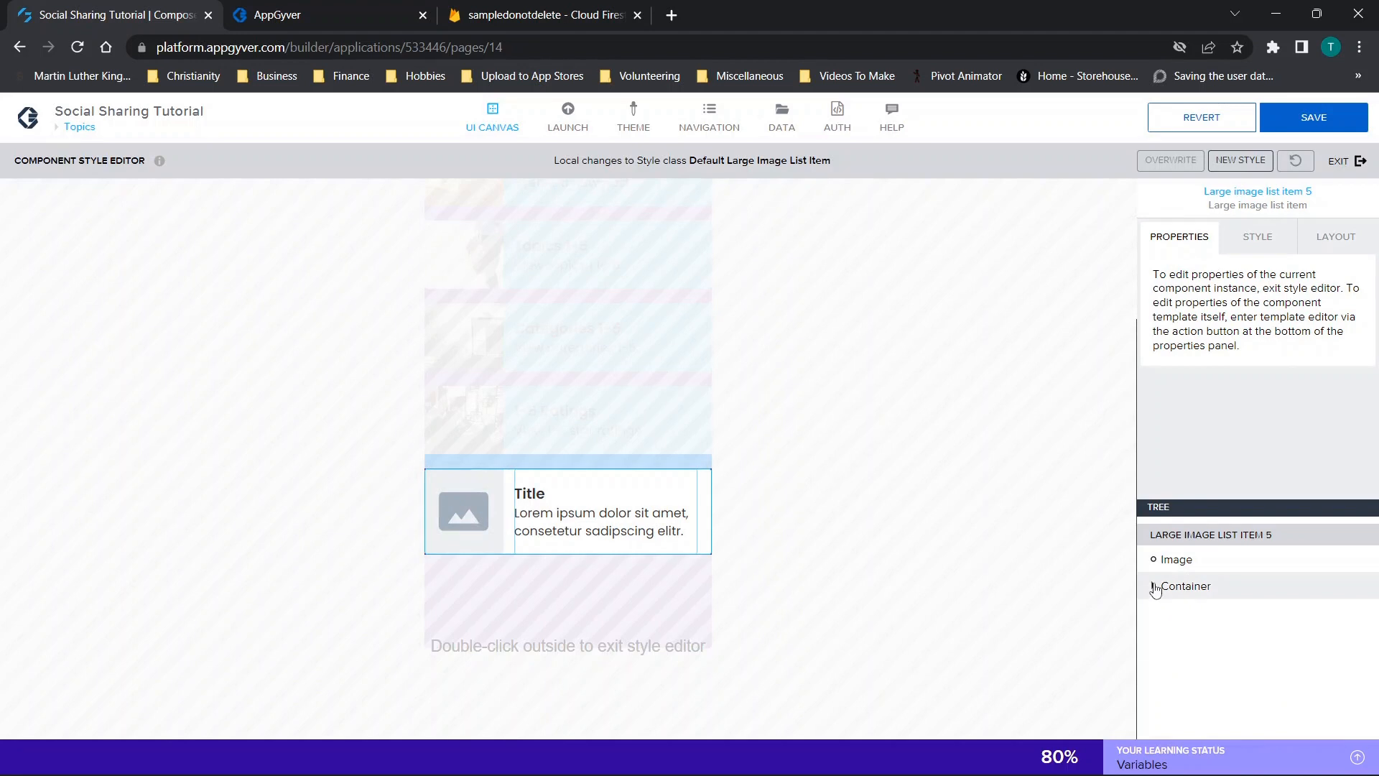
left_click(1257, 245)
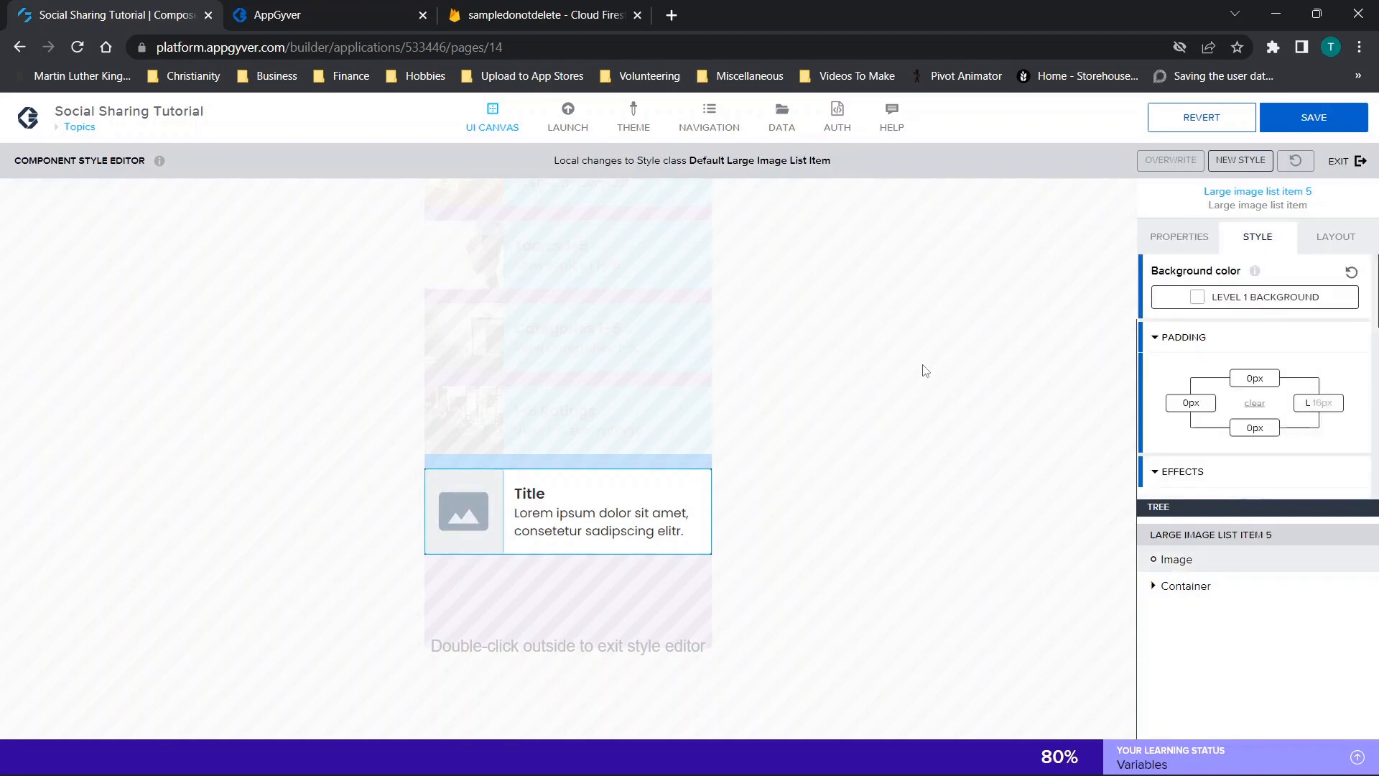
double_click(736, 435)
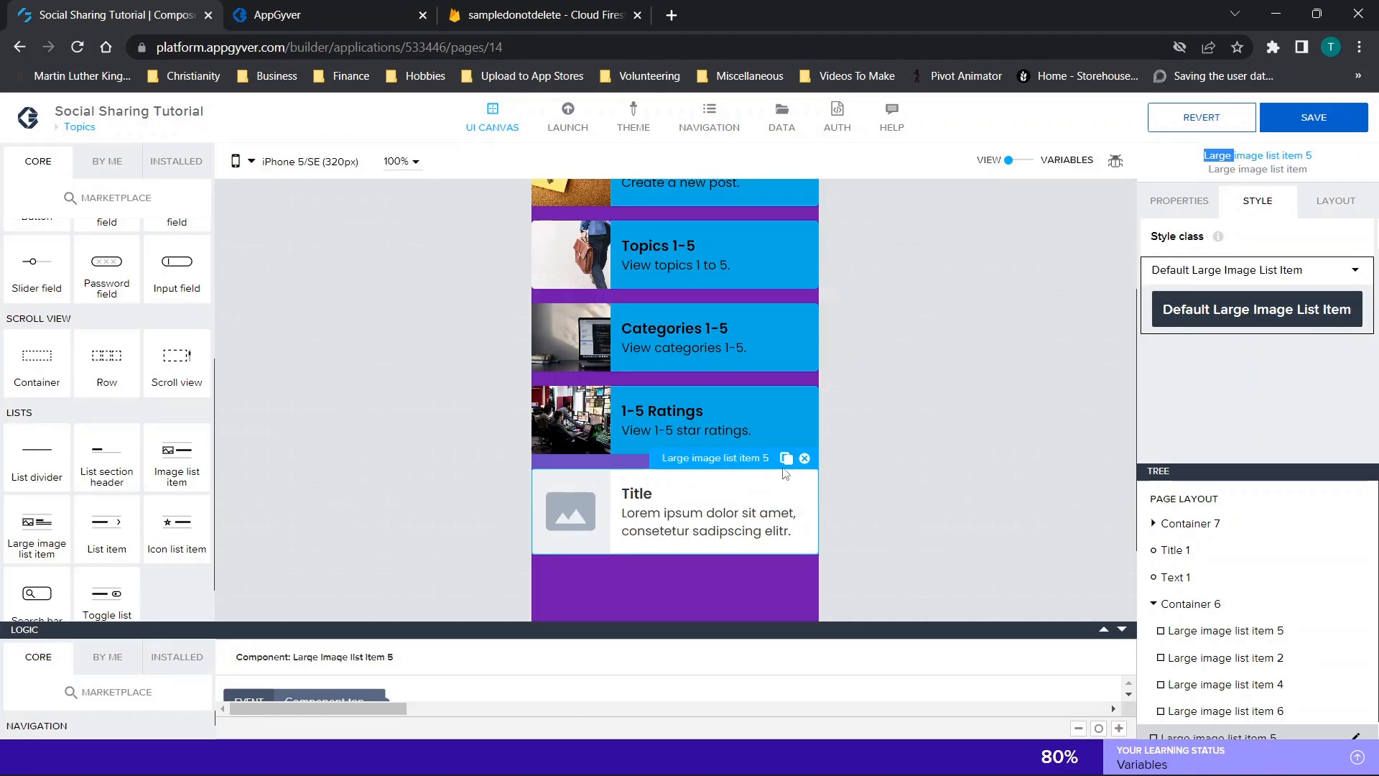
left_click(808, 456)
Step: Open the Topics 1-5 item's style for editing, review its background color, border and corner radius settings, and exit without changes
left_click(727, 219)
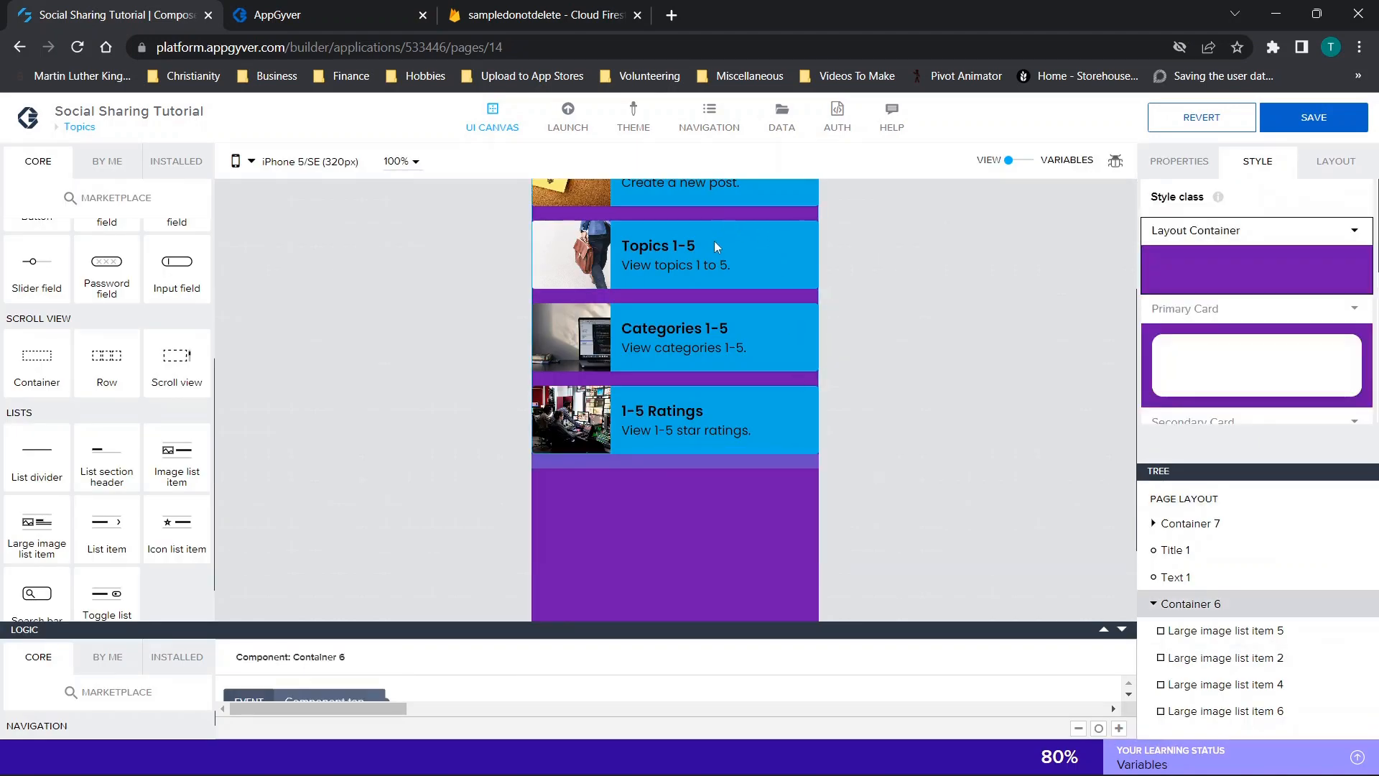
left_click(763, 302)
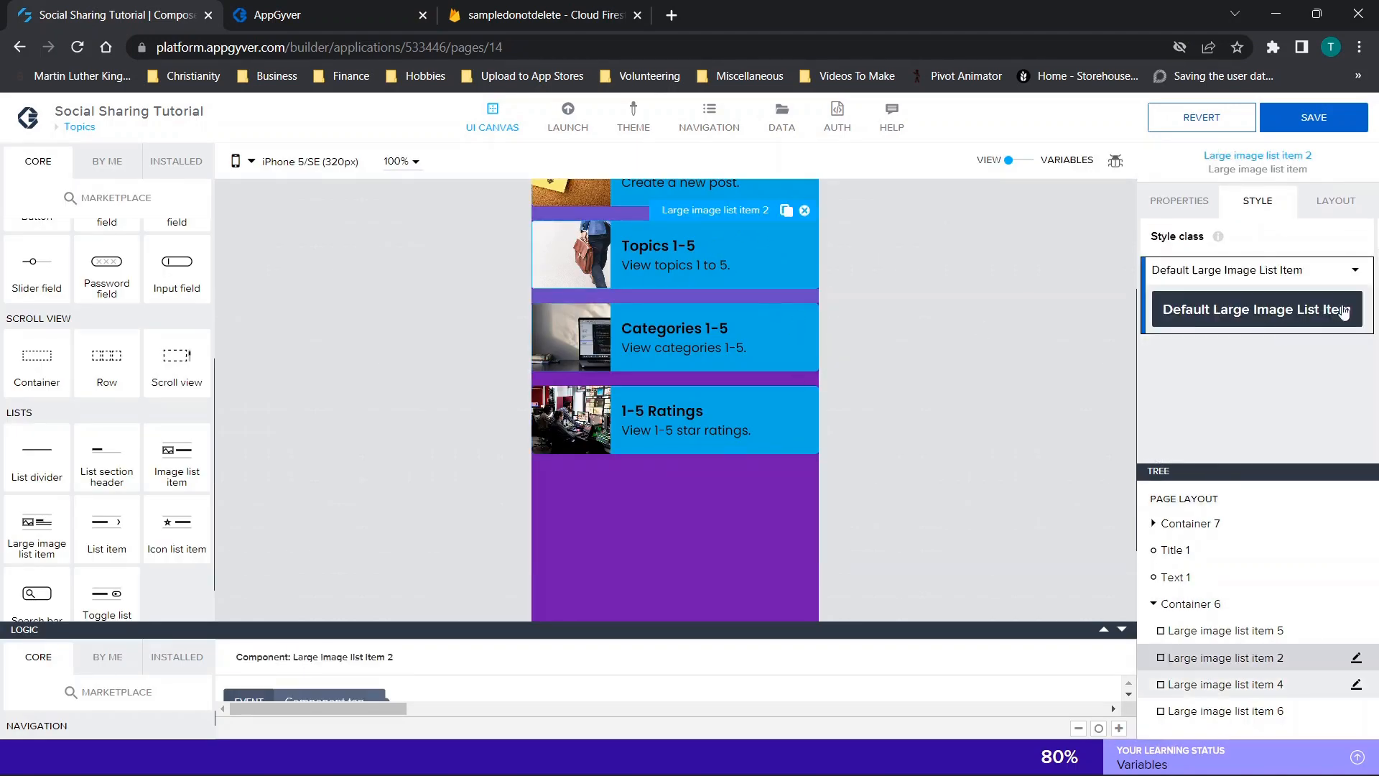
left_click(1350, 277)
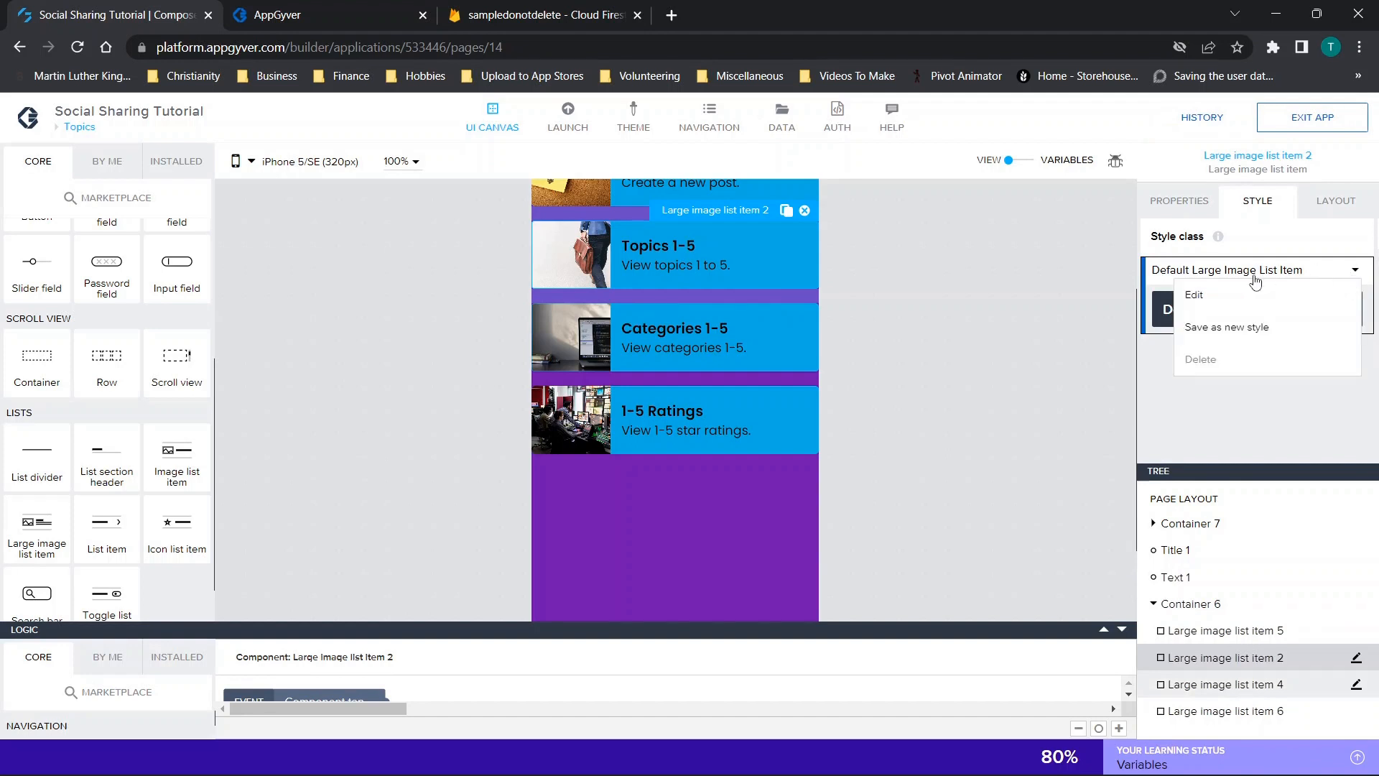
left_click(1192, 295)
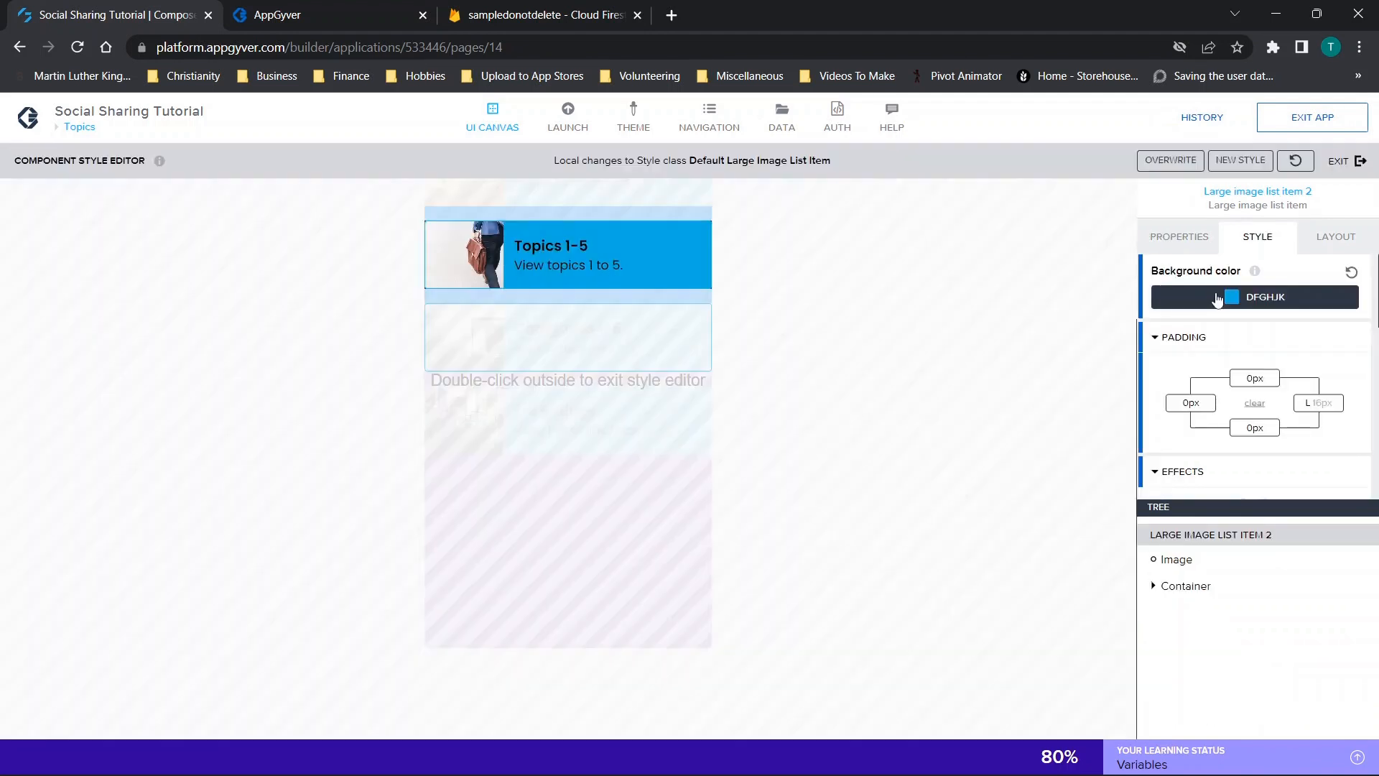
scroll(1182, 472, "down", 5)
scroll(1181, 472, "down", 1)
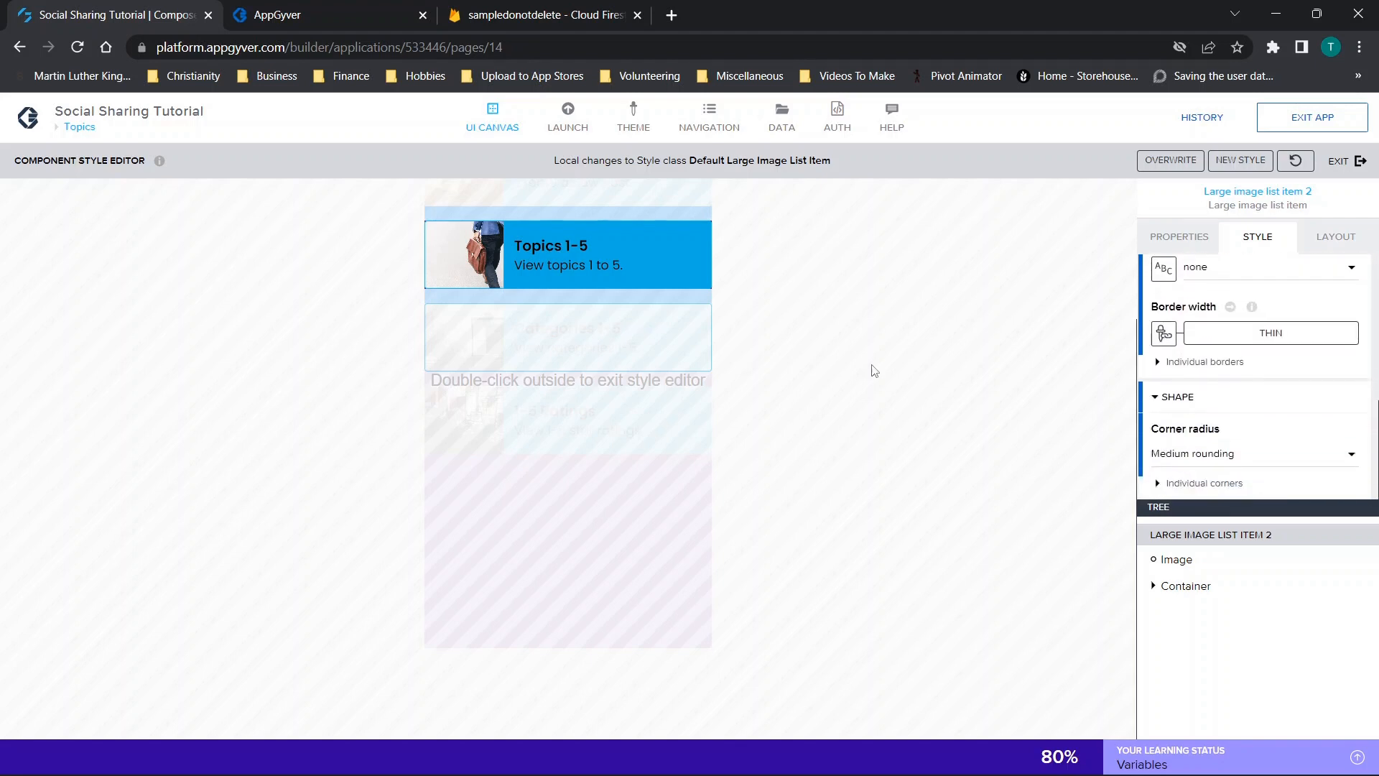
double_click(912, 375)
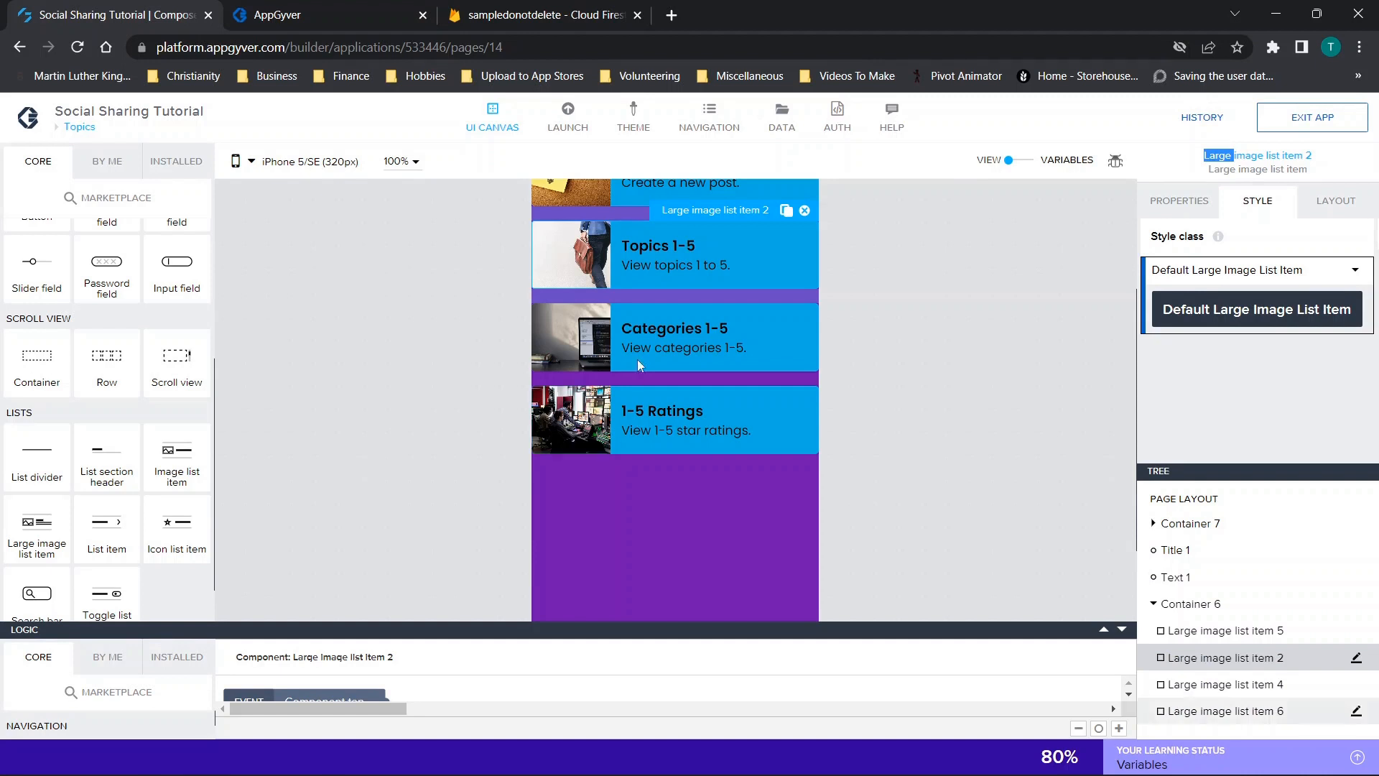
Step: Open the Topics 1-5 item in the style editor and examine its Image element's resize mode and shadow effects
double_click(606, 266)
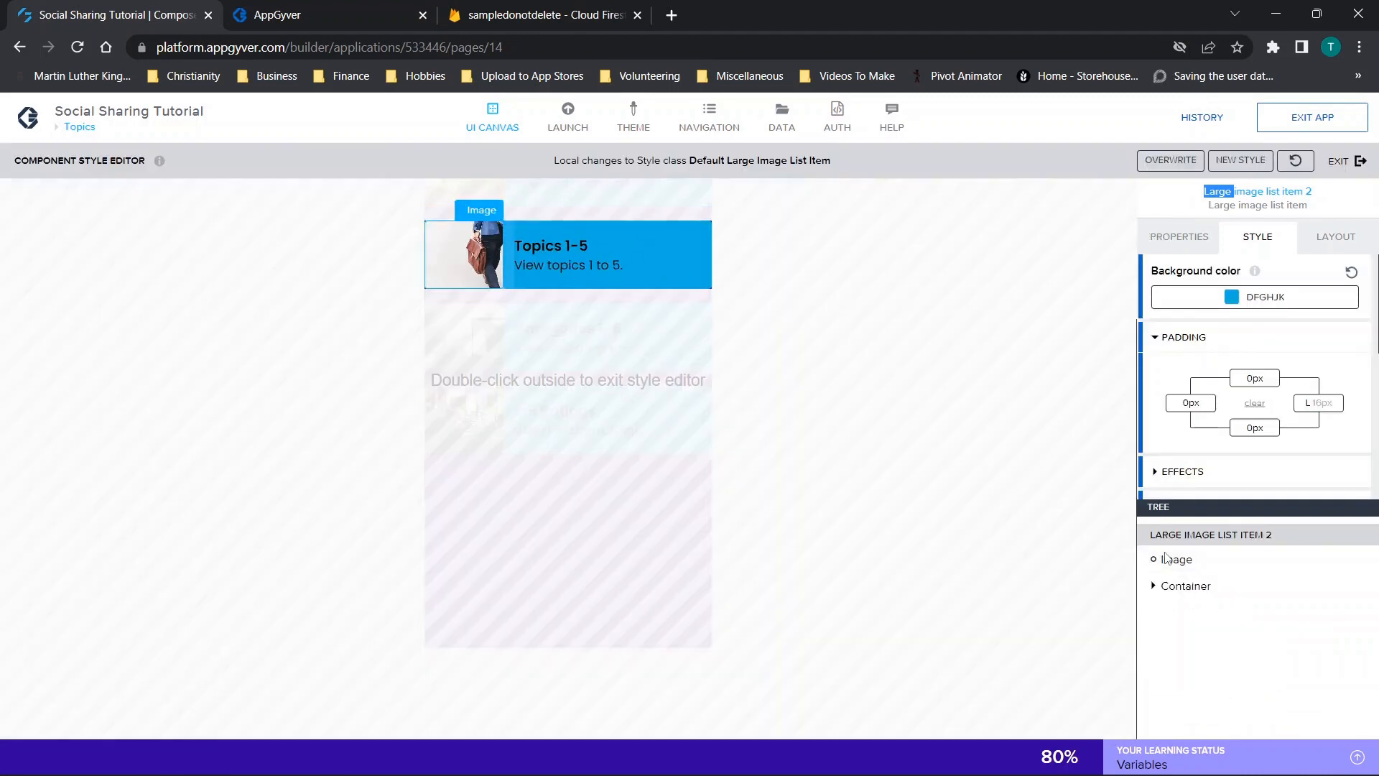
left_click(1164, 559)
scroll(1207, 381, "down", 1)
left_click(1184, 345)
scroll(1220, 347, "down", 3)
left_click(1216, 343)
scroll(1243, 360, "down", 4)
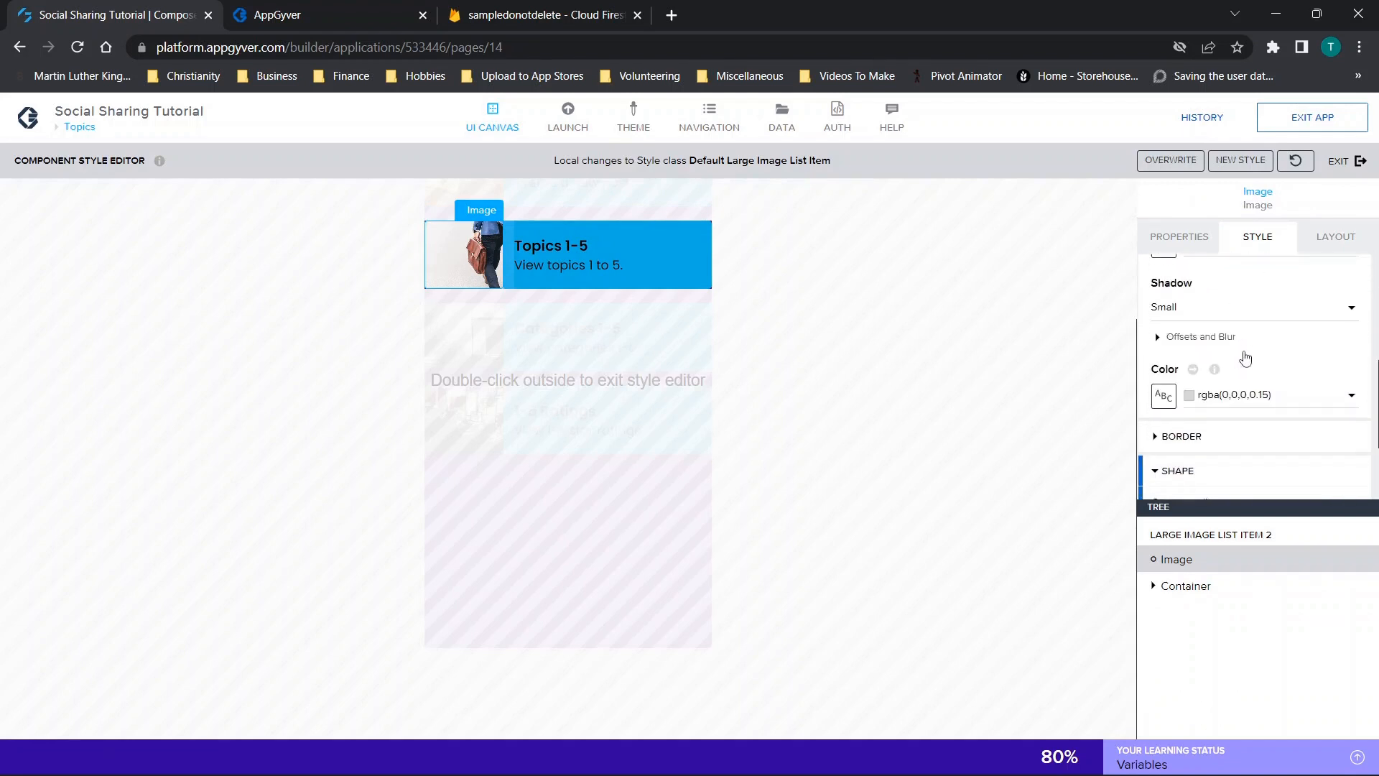
Step: Expand and review the Image element's border, shape, transform and advanced style settings
left_click(1178, 428)
scroll(1257, 390, "down", 2)
scroll(1257, 390, "down", 3)
left_click(1192, 450)
scroll(1243, 431, "down", 1)
left_click(1205, 481)
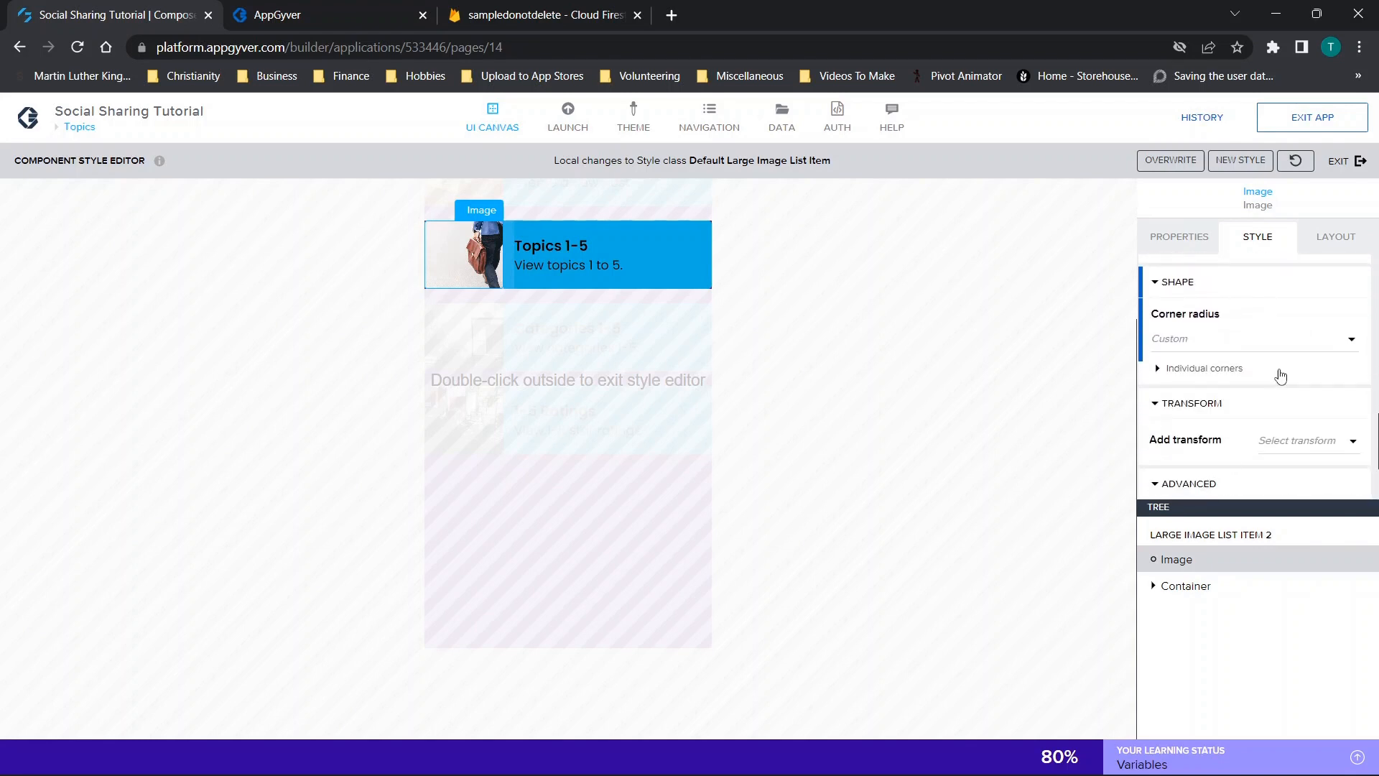
scroll(1278, 377, "down", 2)
scroll(1280, 376, "up", 4)
scroll(1282, 374, "up", 5)
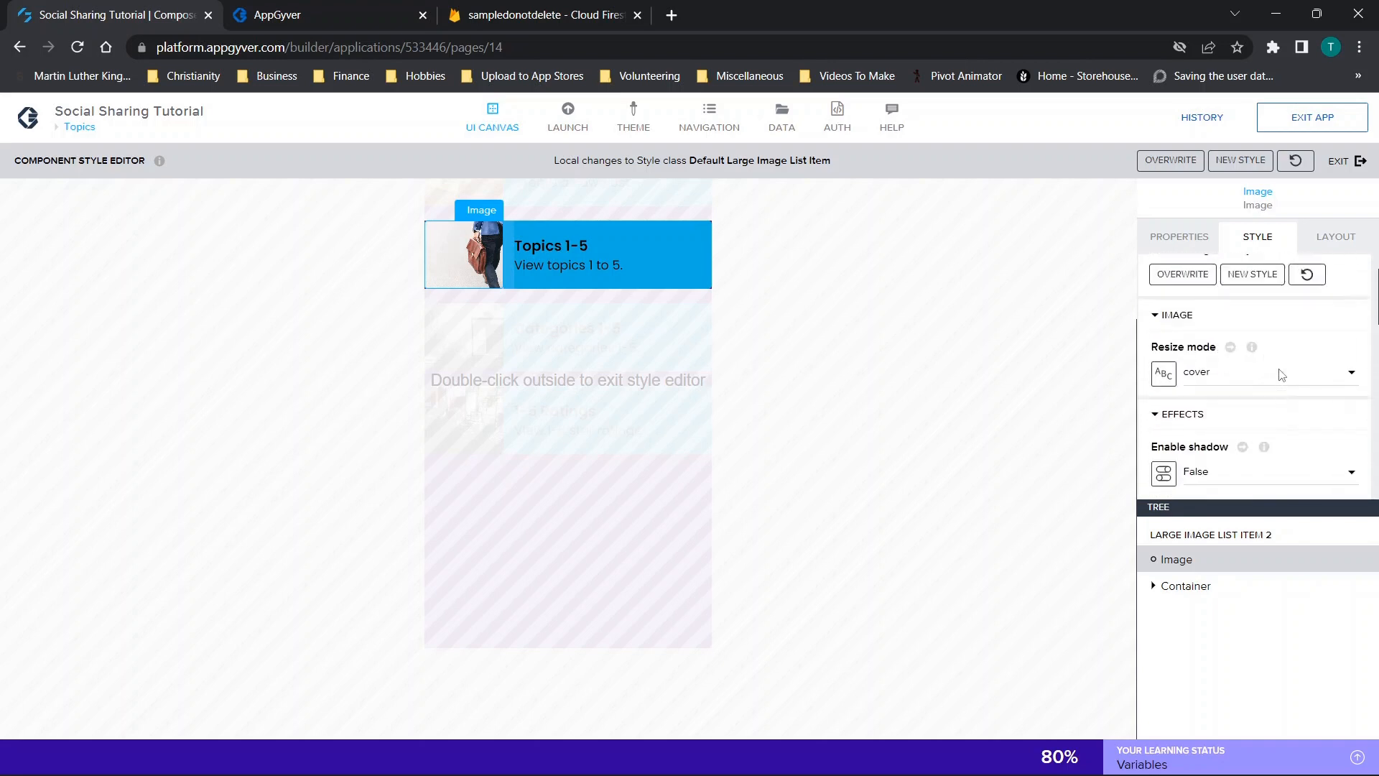
Step: Examine the Image element's custom width and height layout settings and exit the style editor
left_click(1330, 251)
scroll(1268, 370, "down", 5)
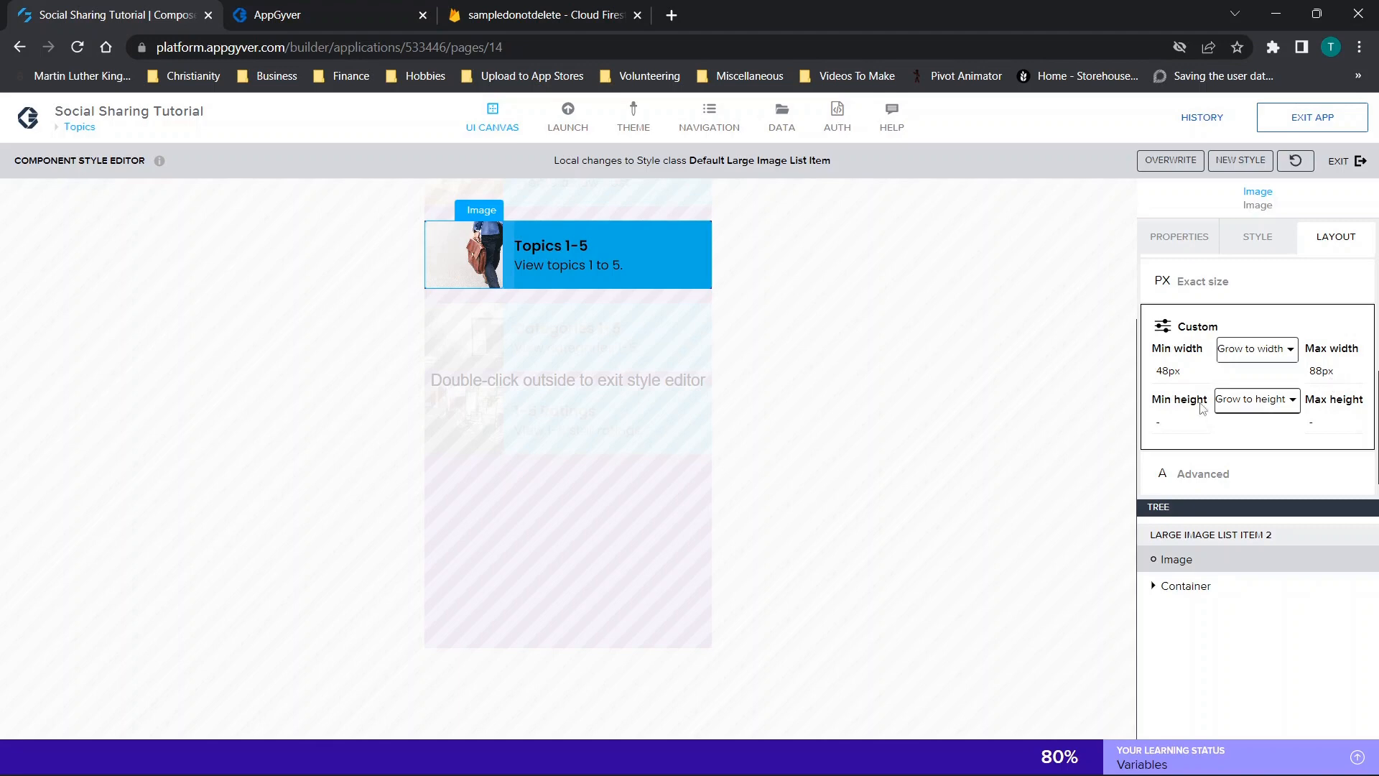
double_click(1020, 433)
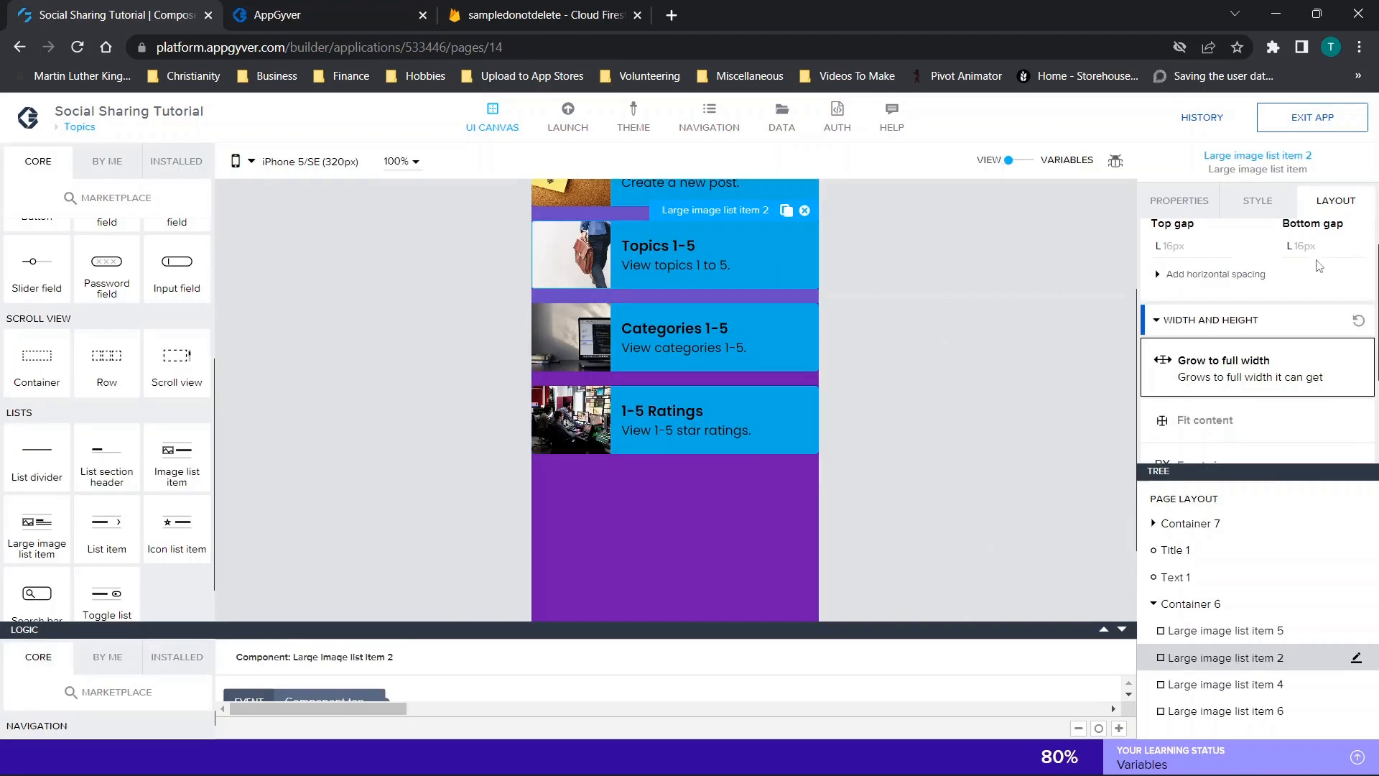
Step: Review the width, height and position layout settings of the whole Topics 1-5 list item
scroll(1258, 311, "down", 1)
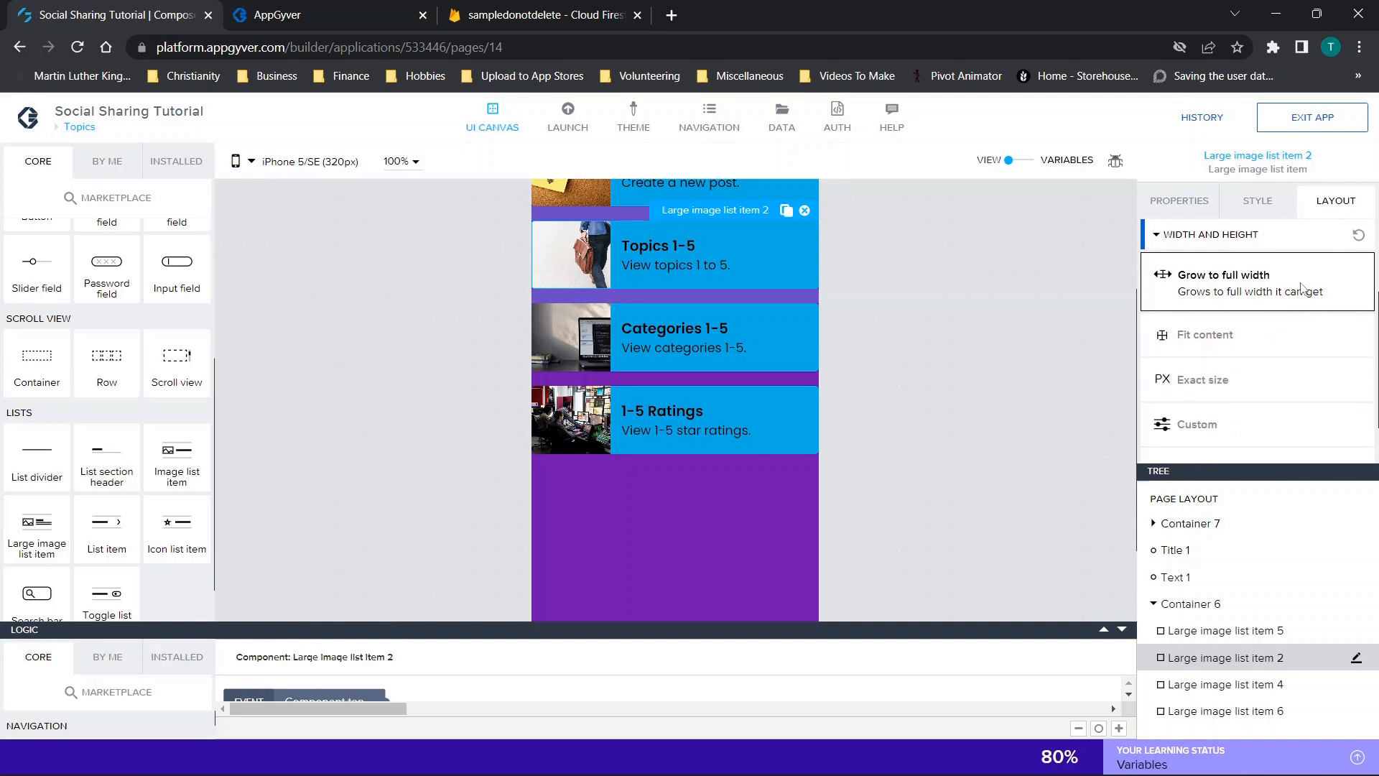
scroll(1268, 316, "down", 1)
scroll(1187, 446, "down", 2)
scroll(1187, 446, "down", 2)
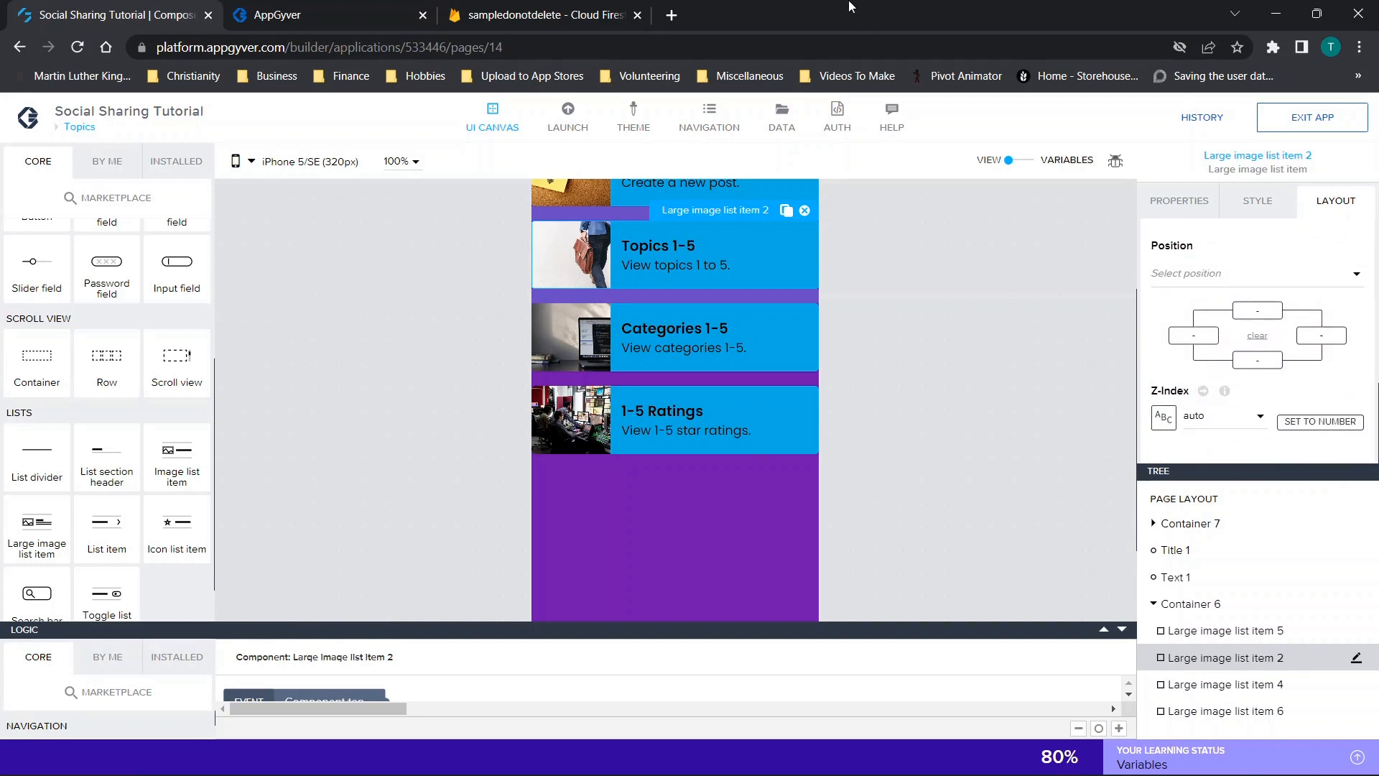
Step: Check the Topics page in the app preview against the canvas and return to the builder
scroll(844, 359, "up", 3)
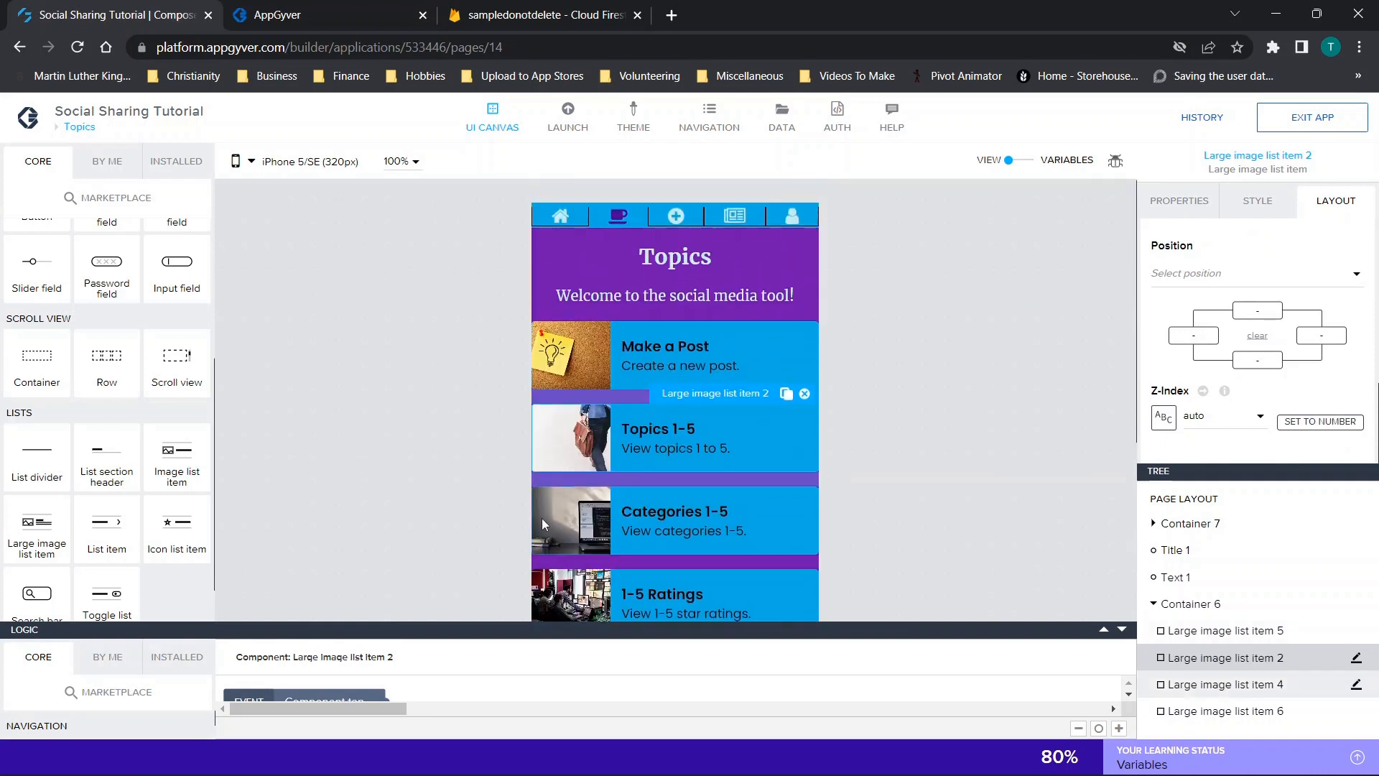
left_click(348, 16)
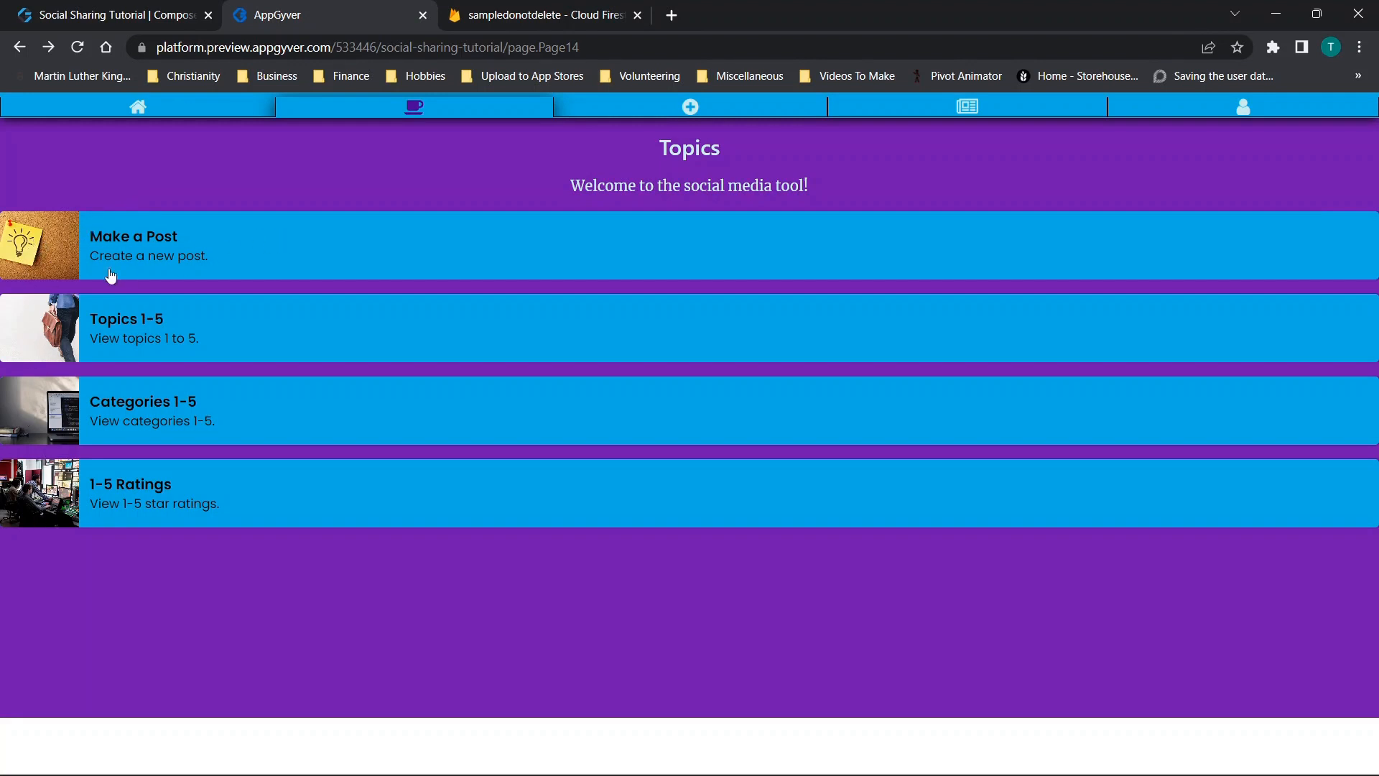
left_click(119, 11)
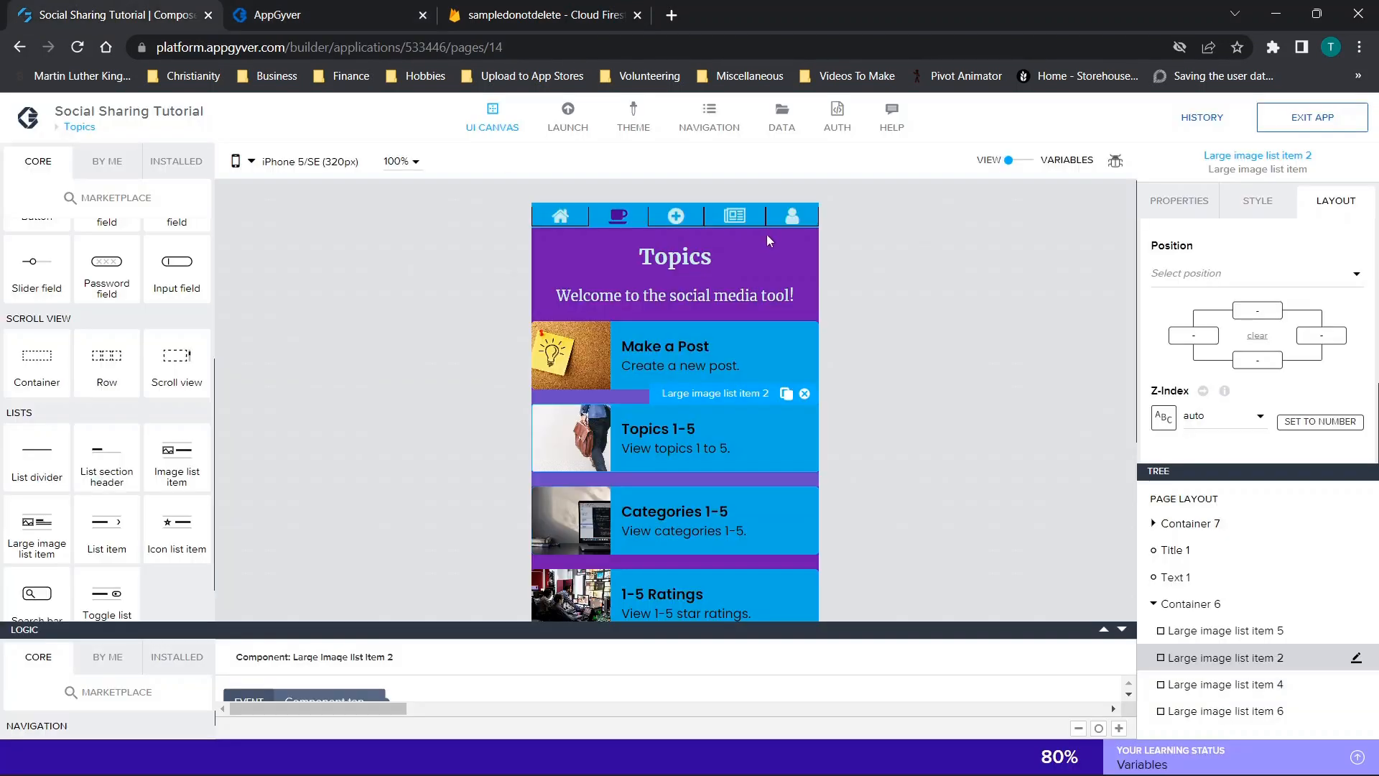
Step: Look over the Topics page's list items and the app's list of pages, returning to the Topics canvas
scroll(671, 326, "down", 1)
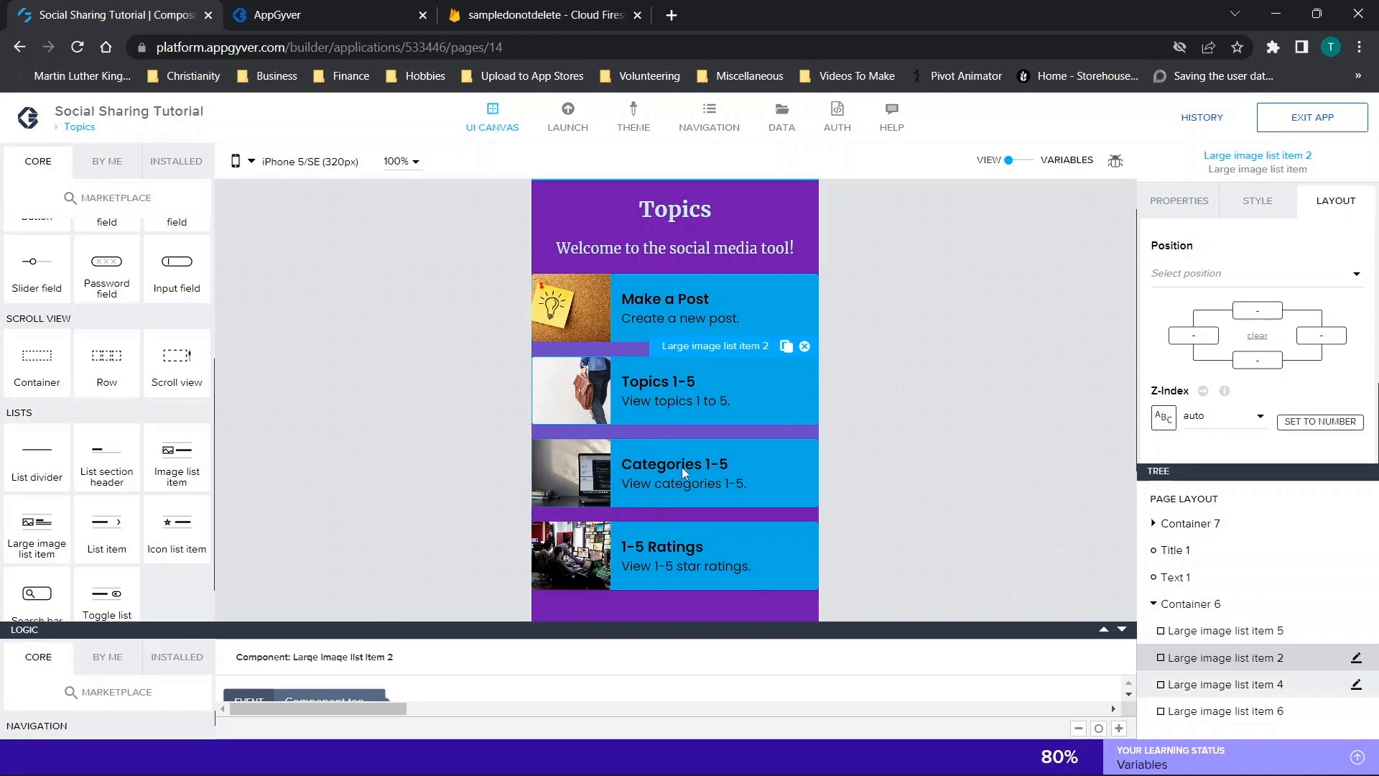
scroll(1046, 407, "down", 3)
scroll(1046, 407, "up", 2)
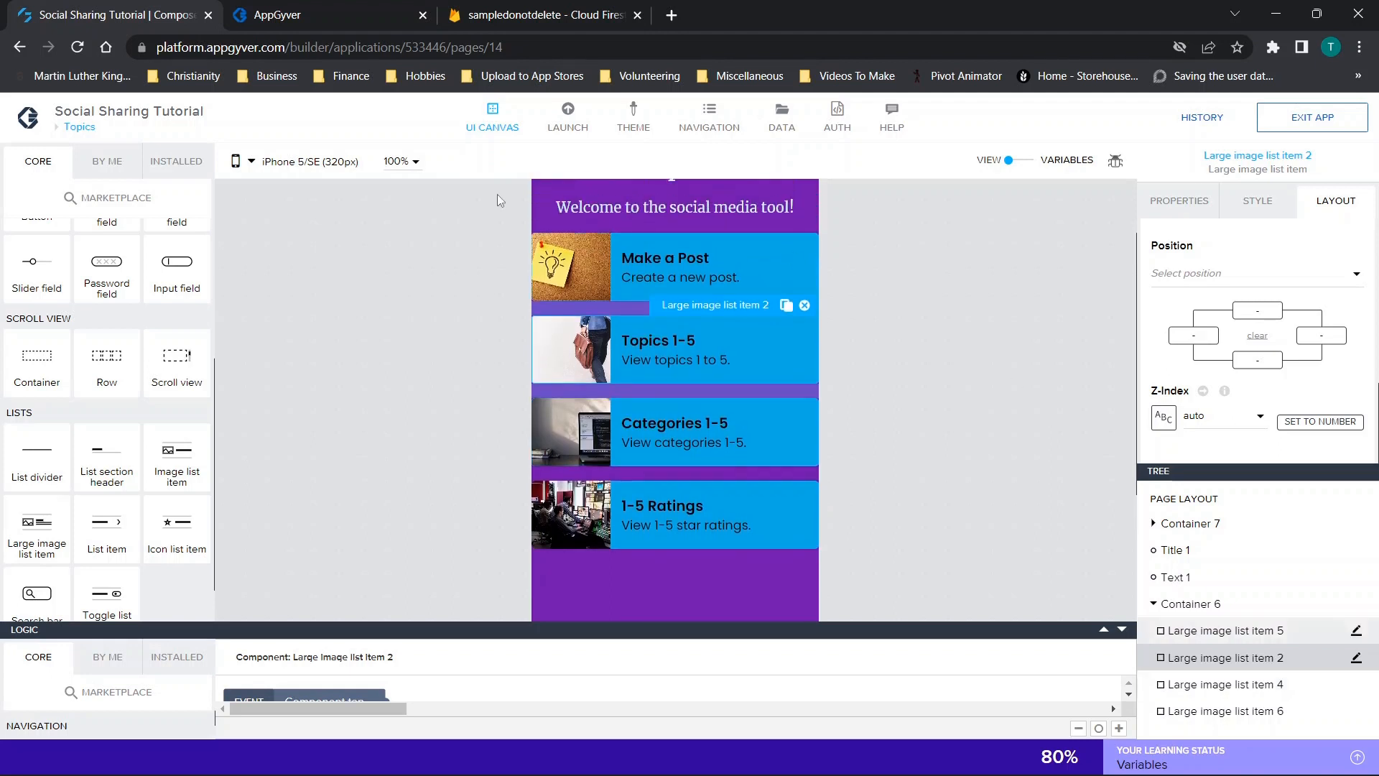
left_click(79, 128)
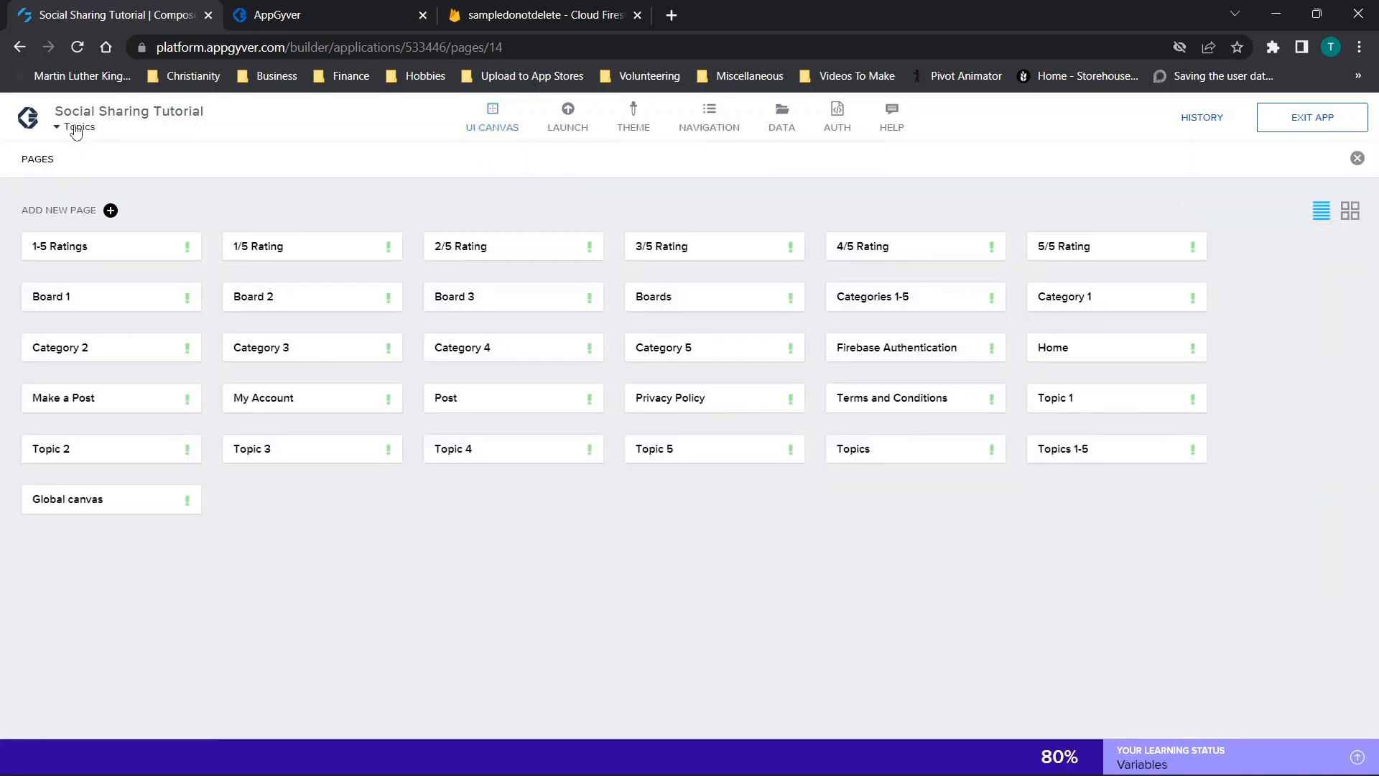
left_click(69, 128)
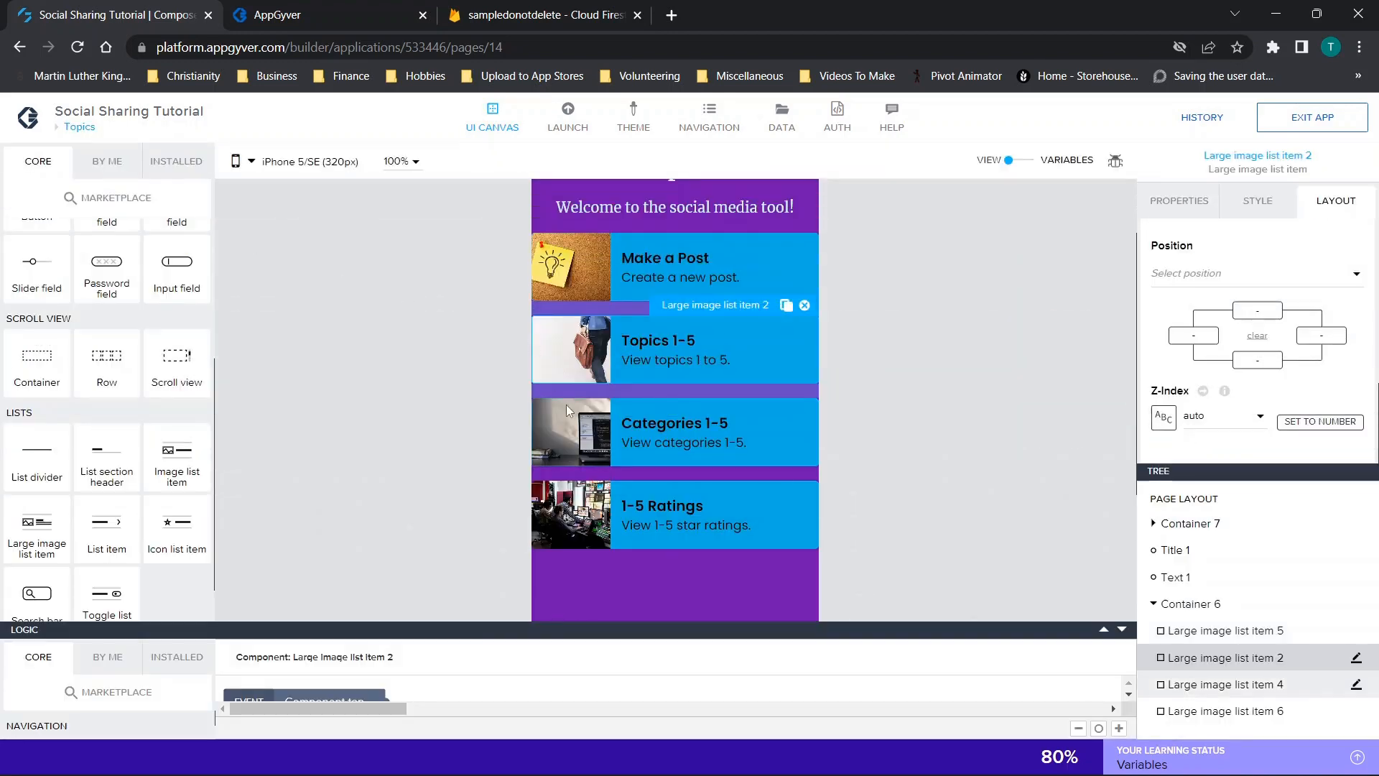
Step: Switch to the app preview and open the Topics 1-5 page from the Topics list
left_click(339, 9)
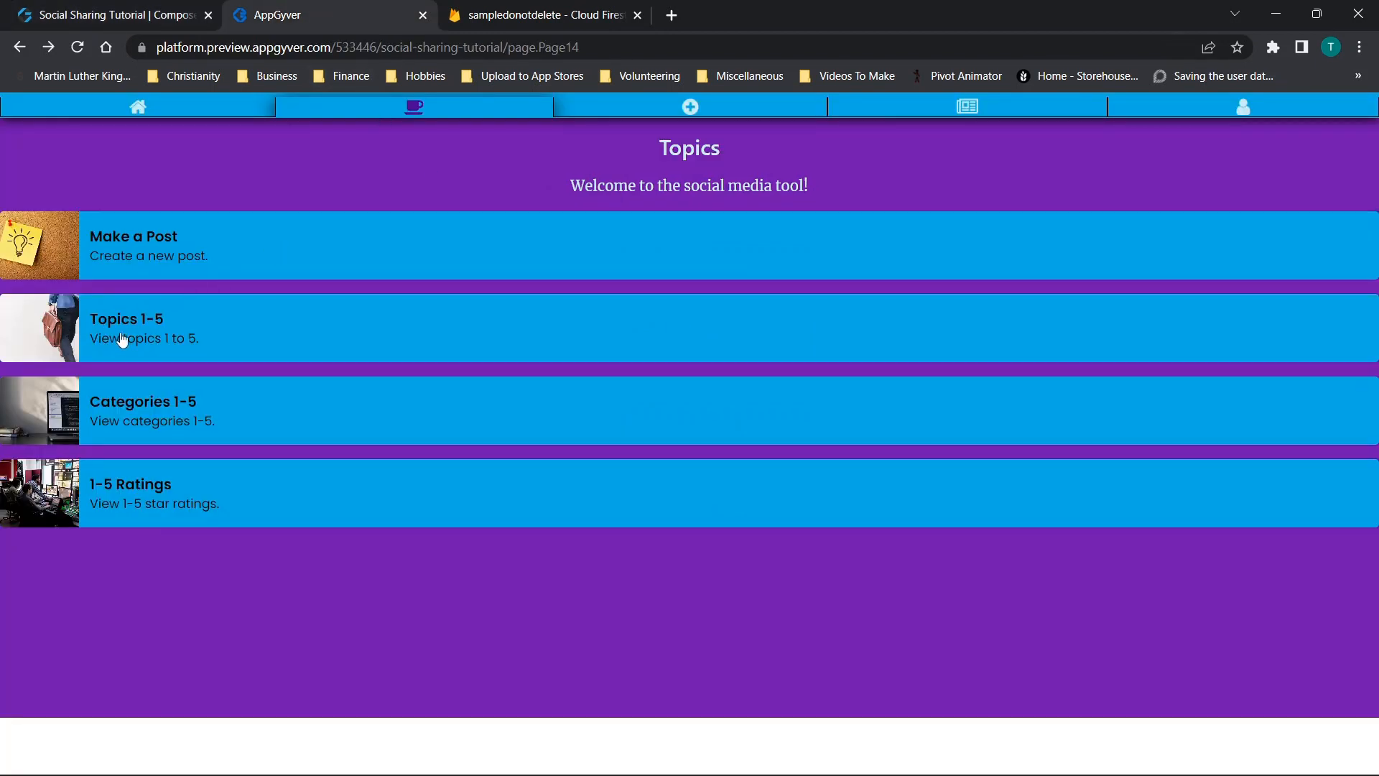
left_click(163, 329)
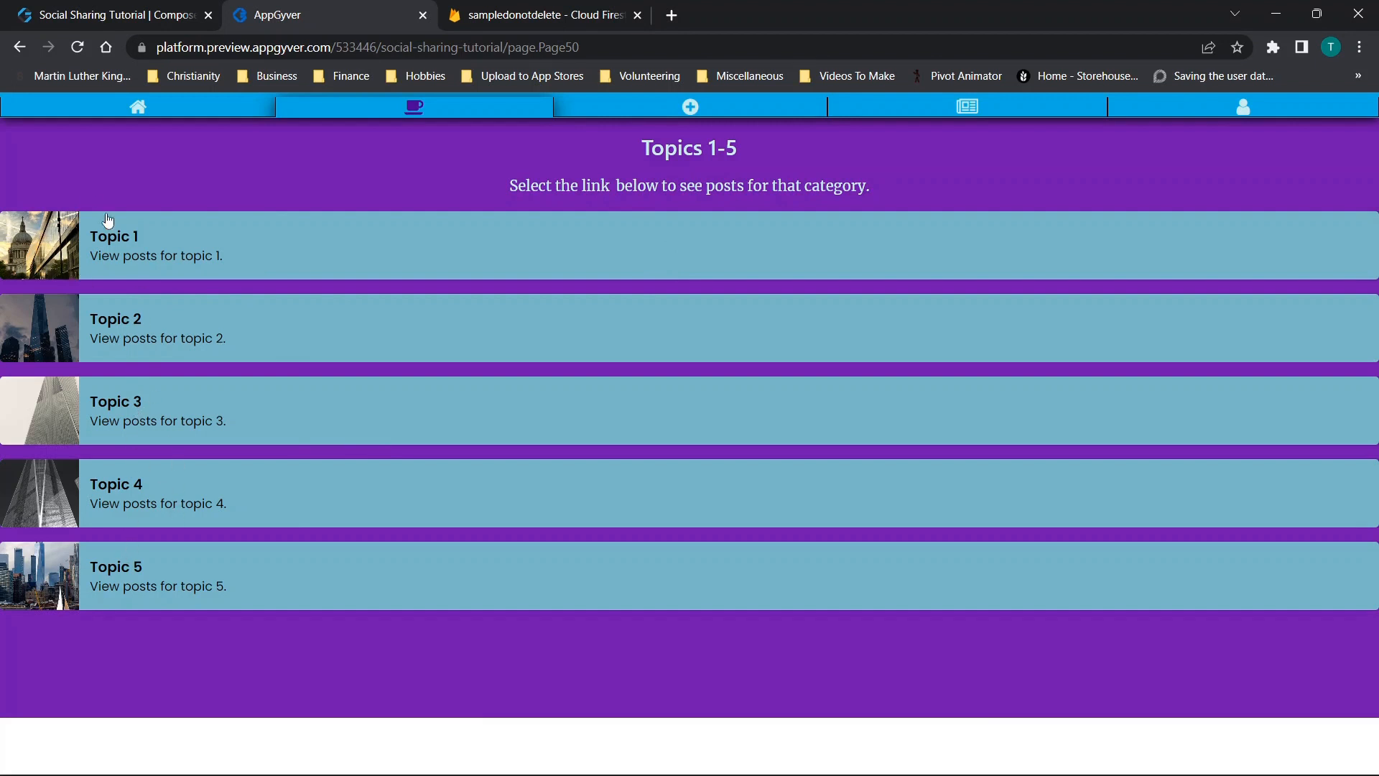
Step: Open the Categories 1-5 and 1-5 Ratings pages from the preview's Topics list, returning to Topics after each
left_click(19, 46)
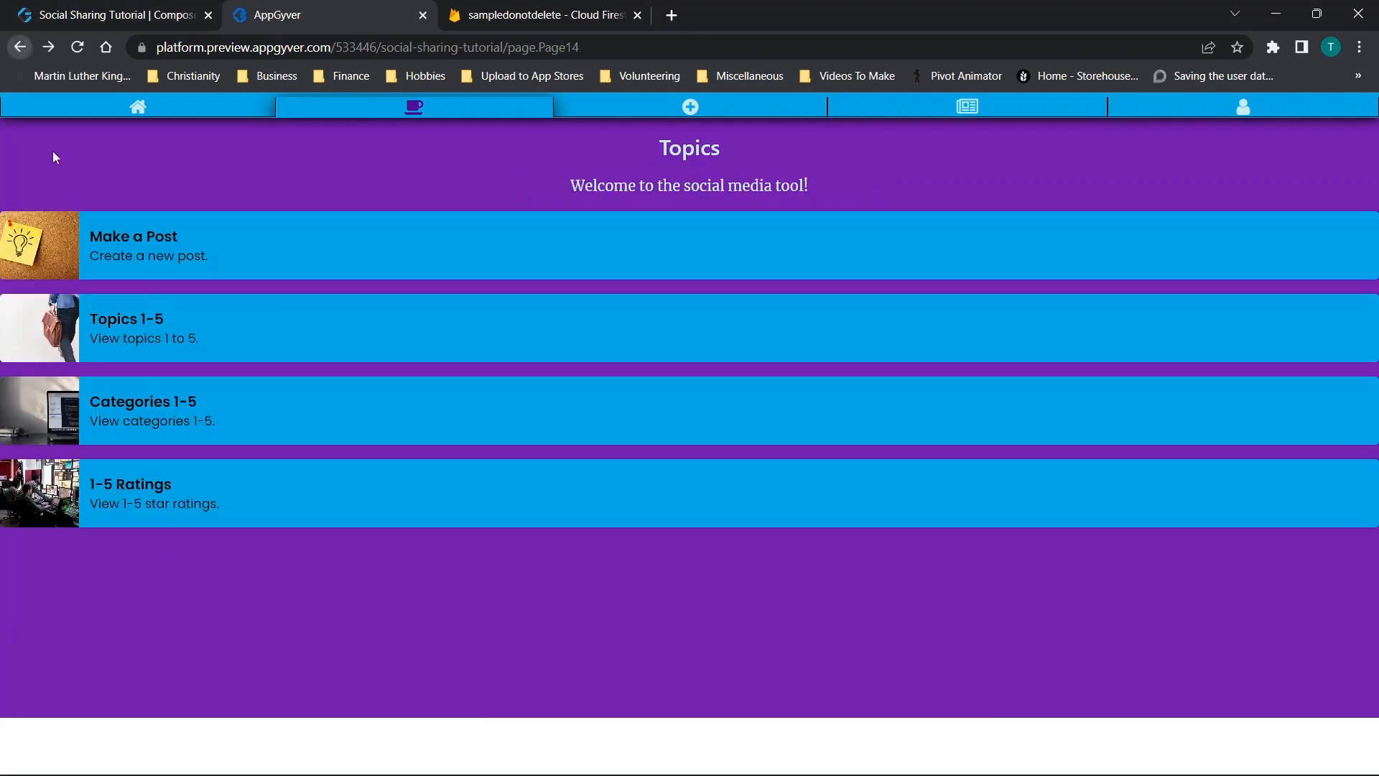
left_click(130, 414)
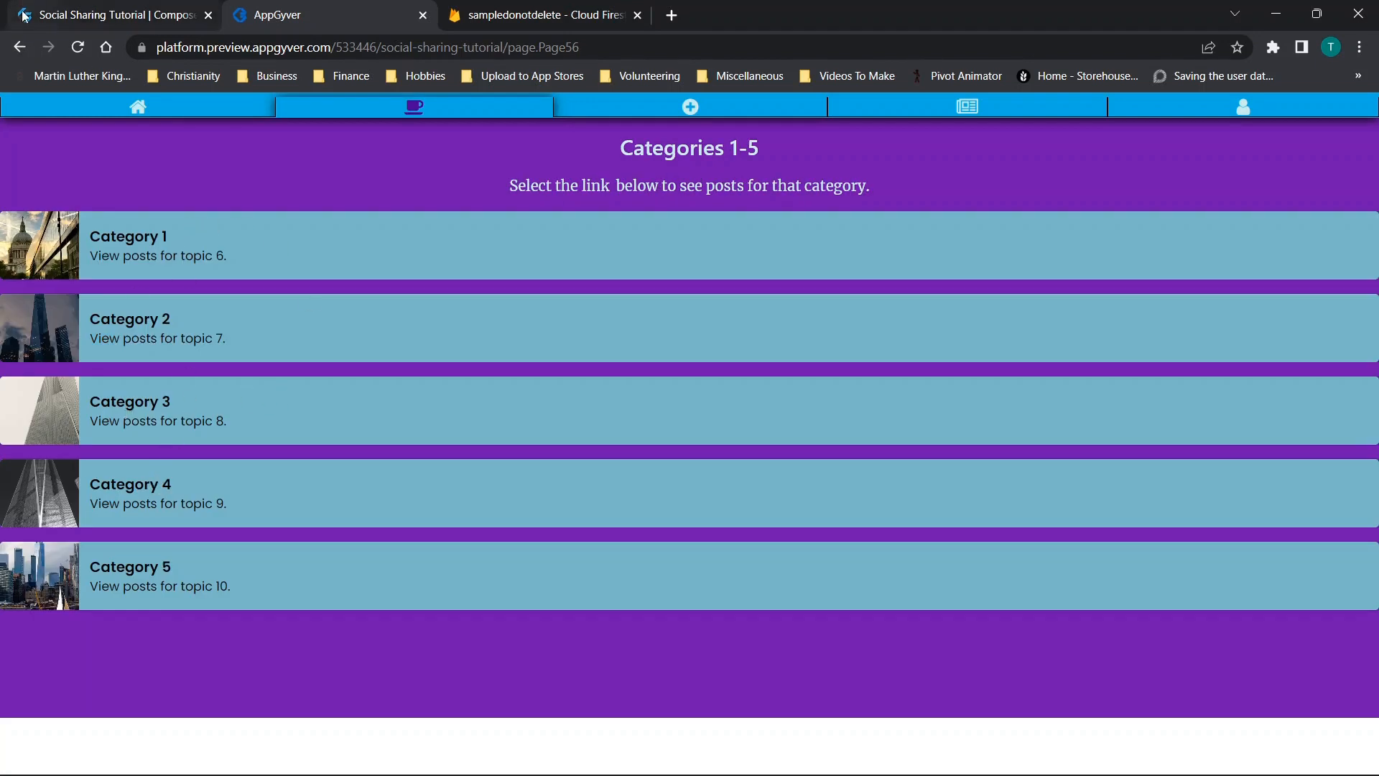
left_click(20, 49)
left_click(131, 488)
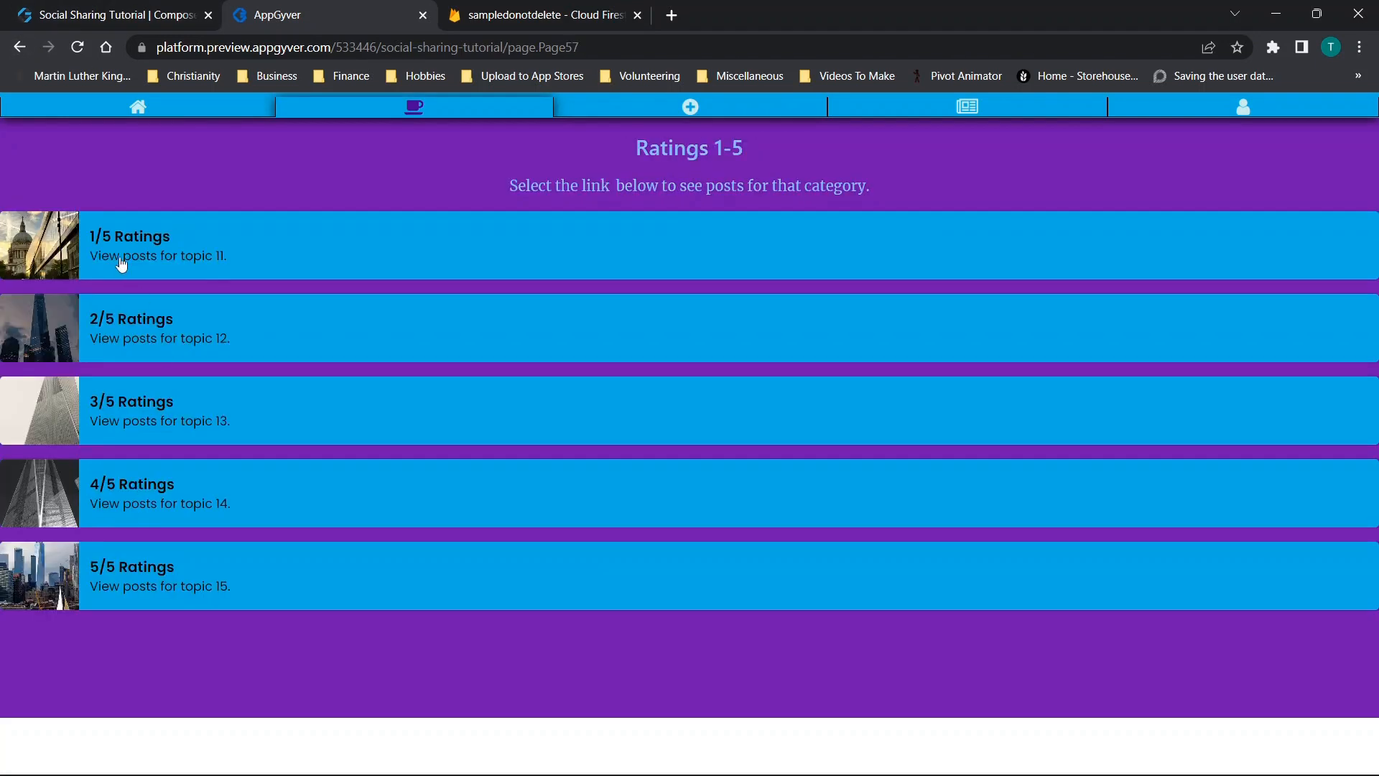
left_click(19, 47)
Step: Switch to the builder and look over the Topics canvas, selecting the whole 1-5 Ratings list item
left_click(72, 8)
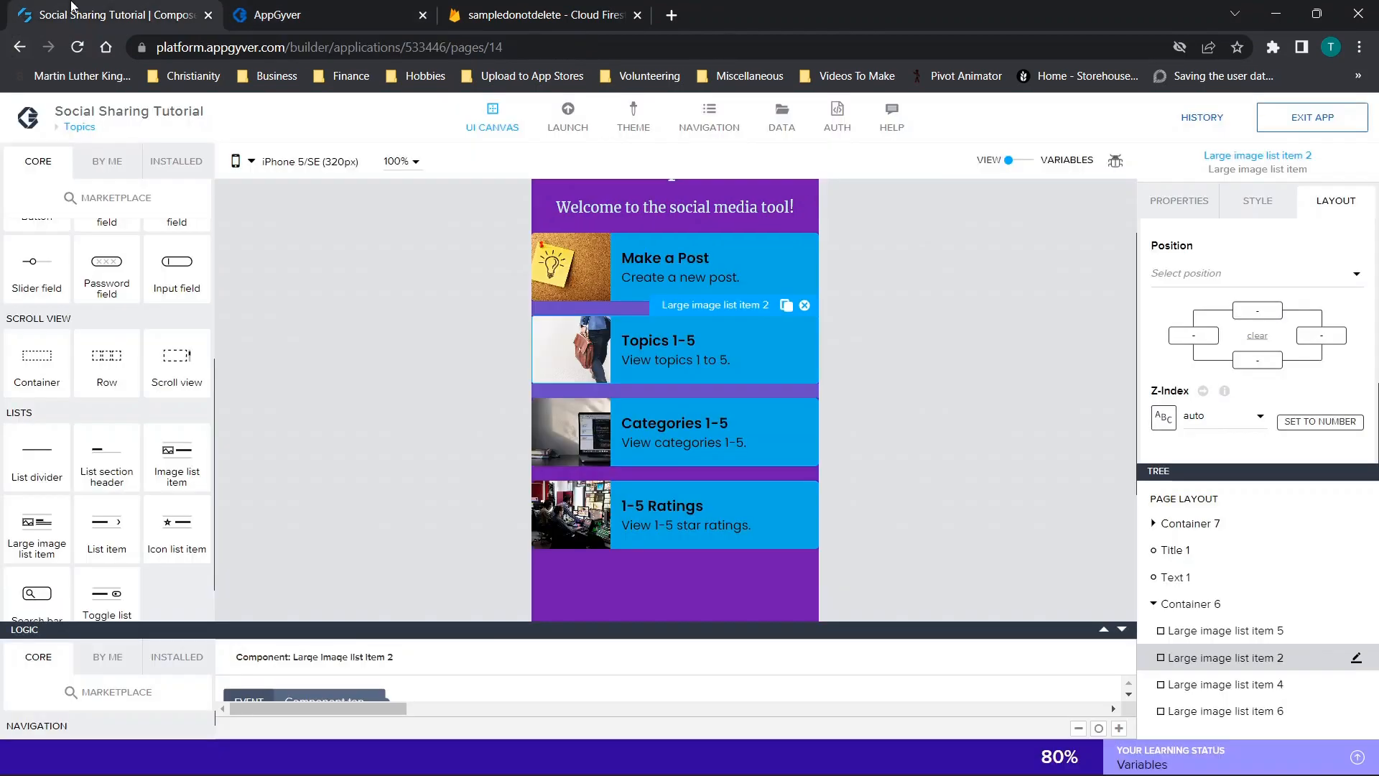
scroll(541, 281, "up", 1)
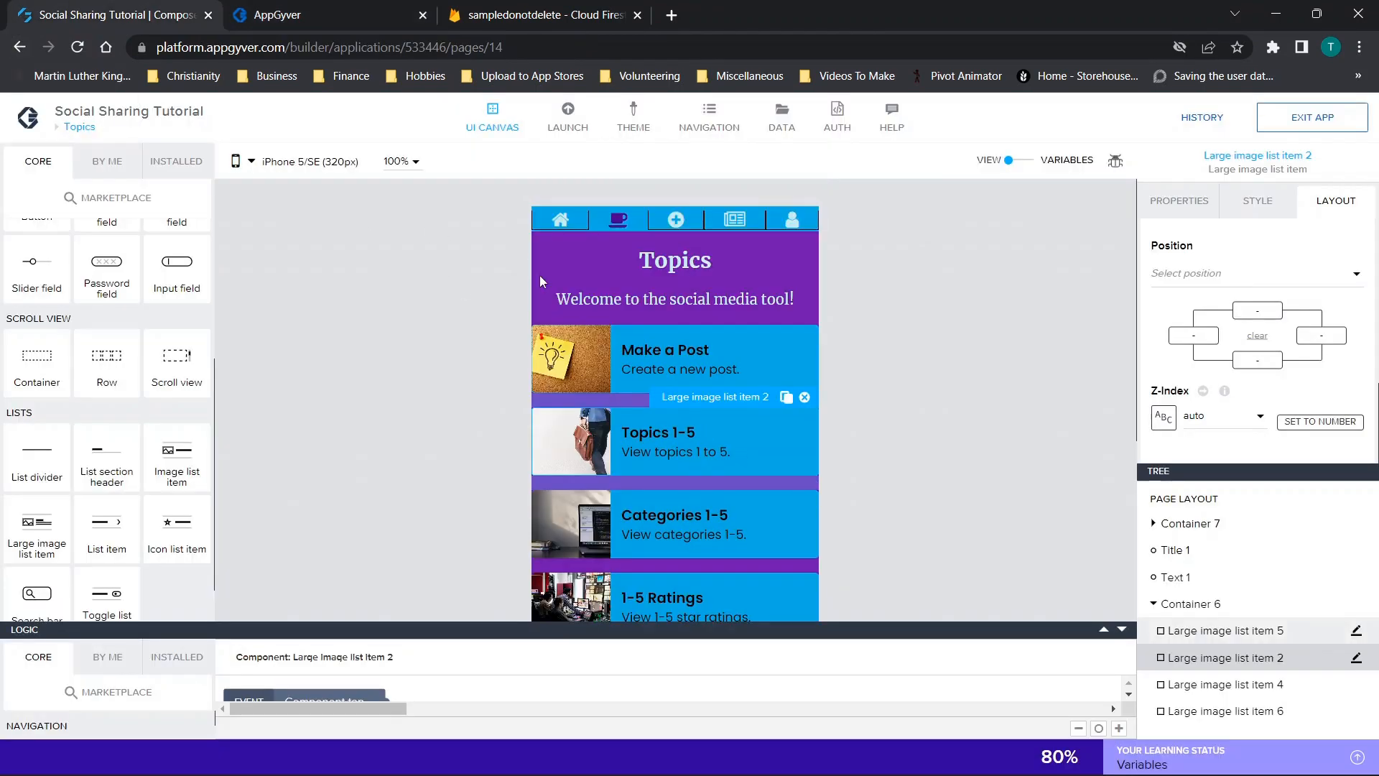
scroll(392, 391, "down", 1)
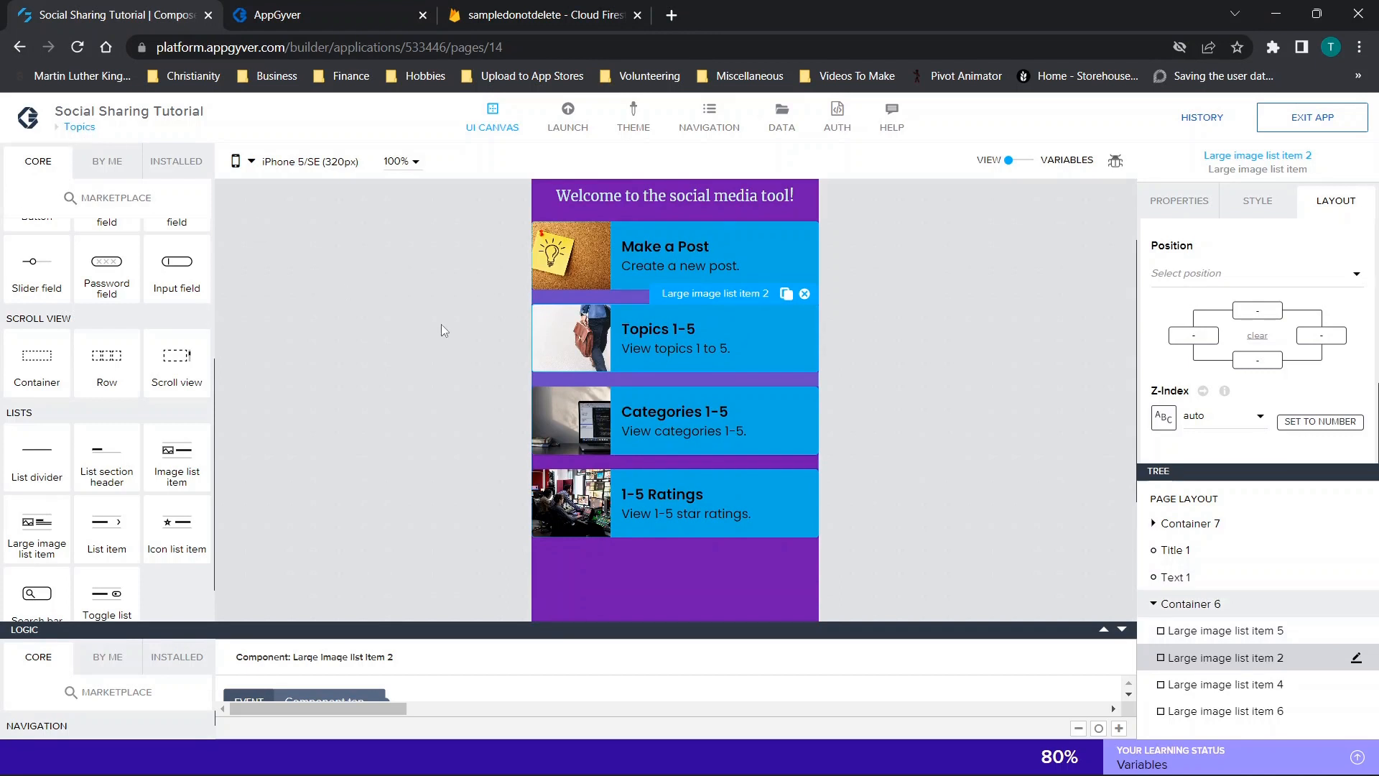
left_click(617, 443)
left_click(675, 511)
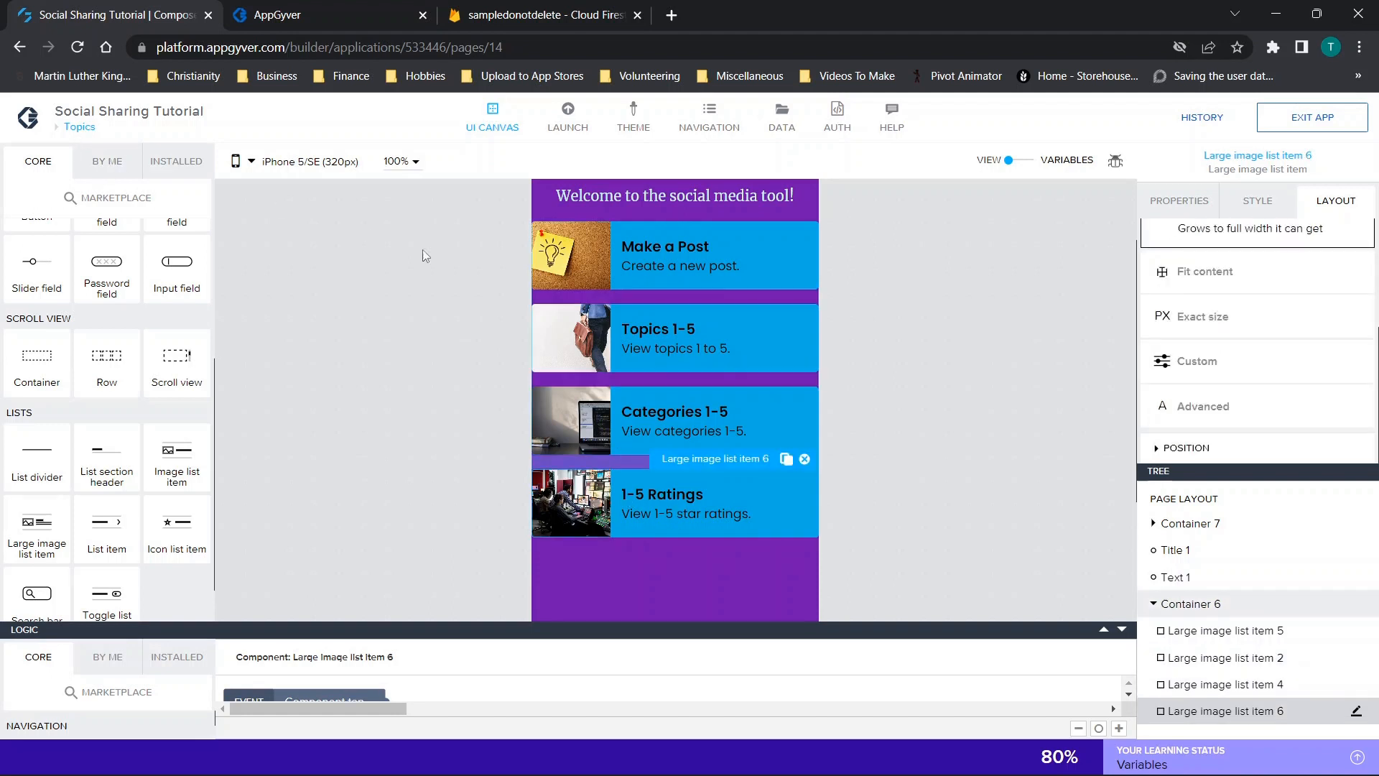
Step: Open the Topics 1-5 page in the builder and look over its Topic 1 to Topic 5 list items
left_click(77, 126)
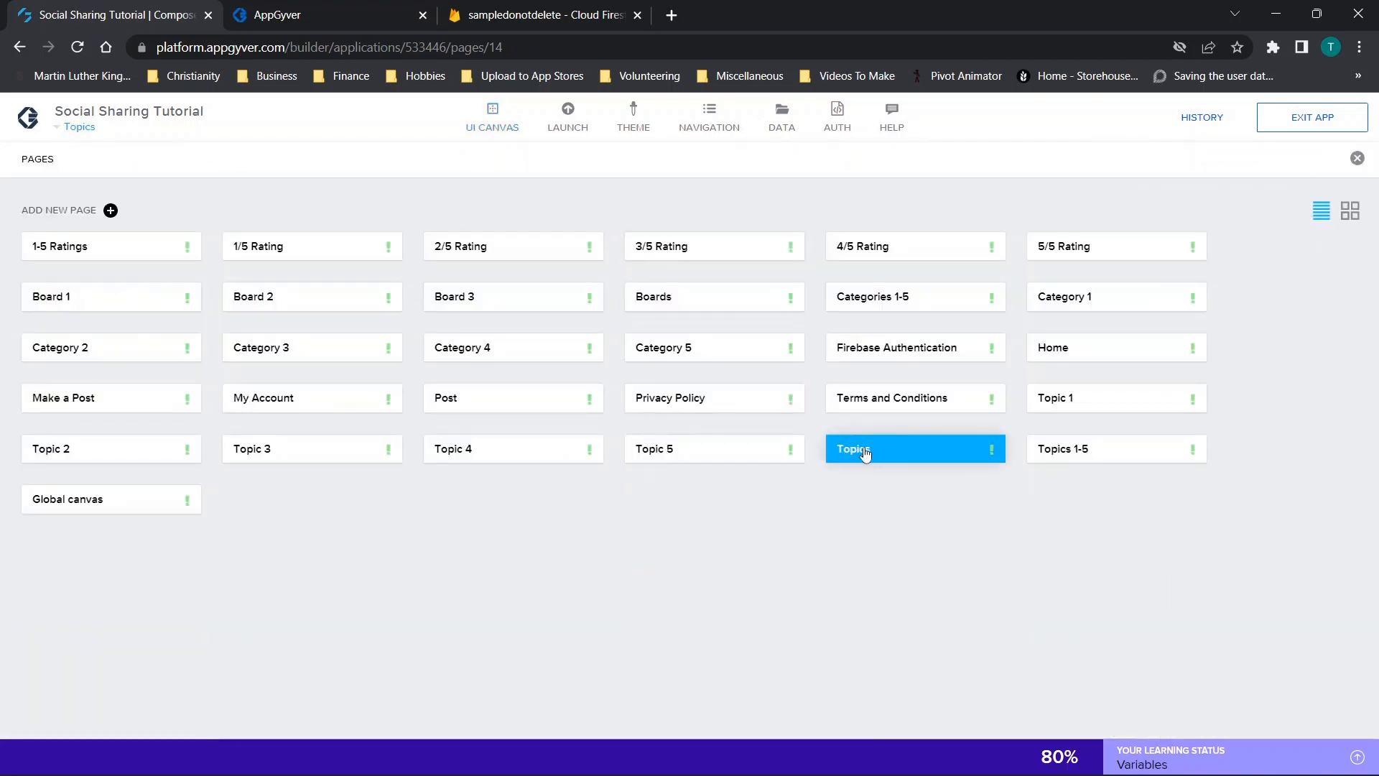
left_click(1068, 461)
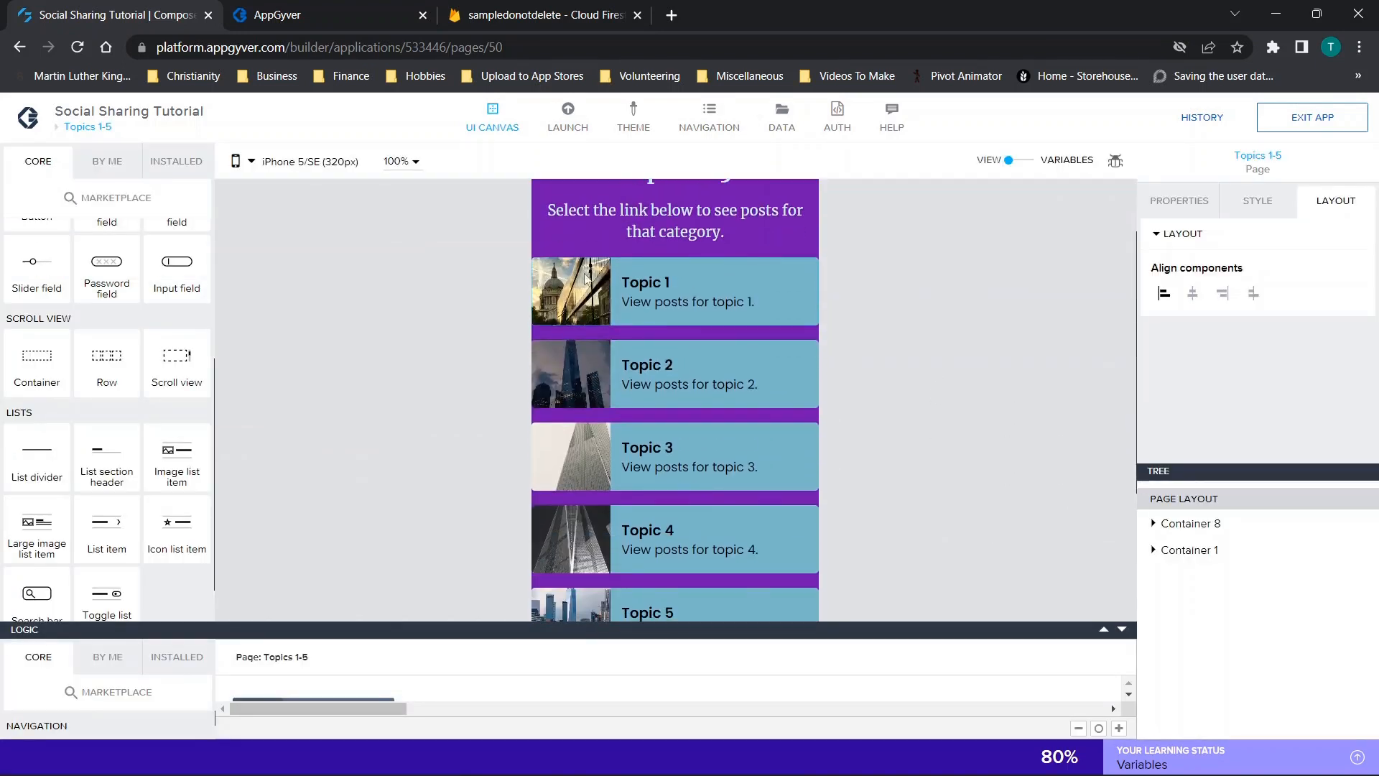
scroll(635, 560, "down", 2)
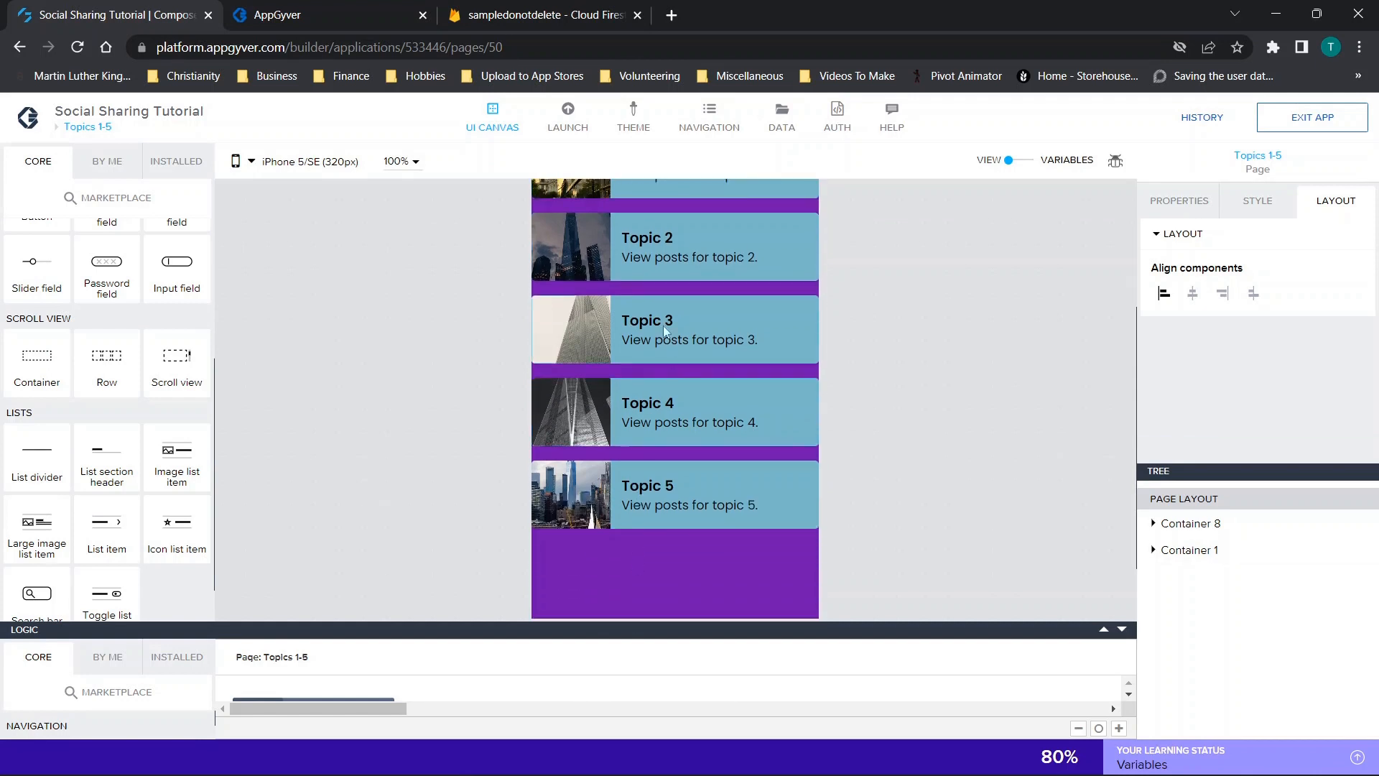
scroll(665, 297, "up", 3)
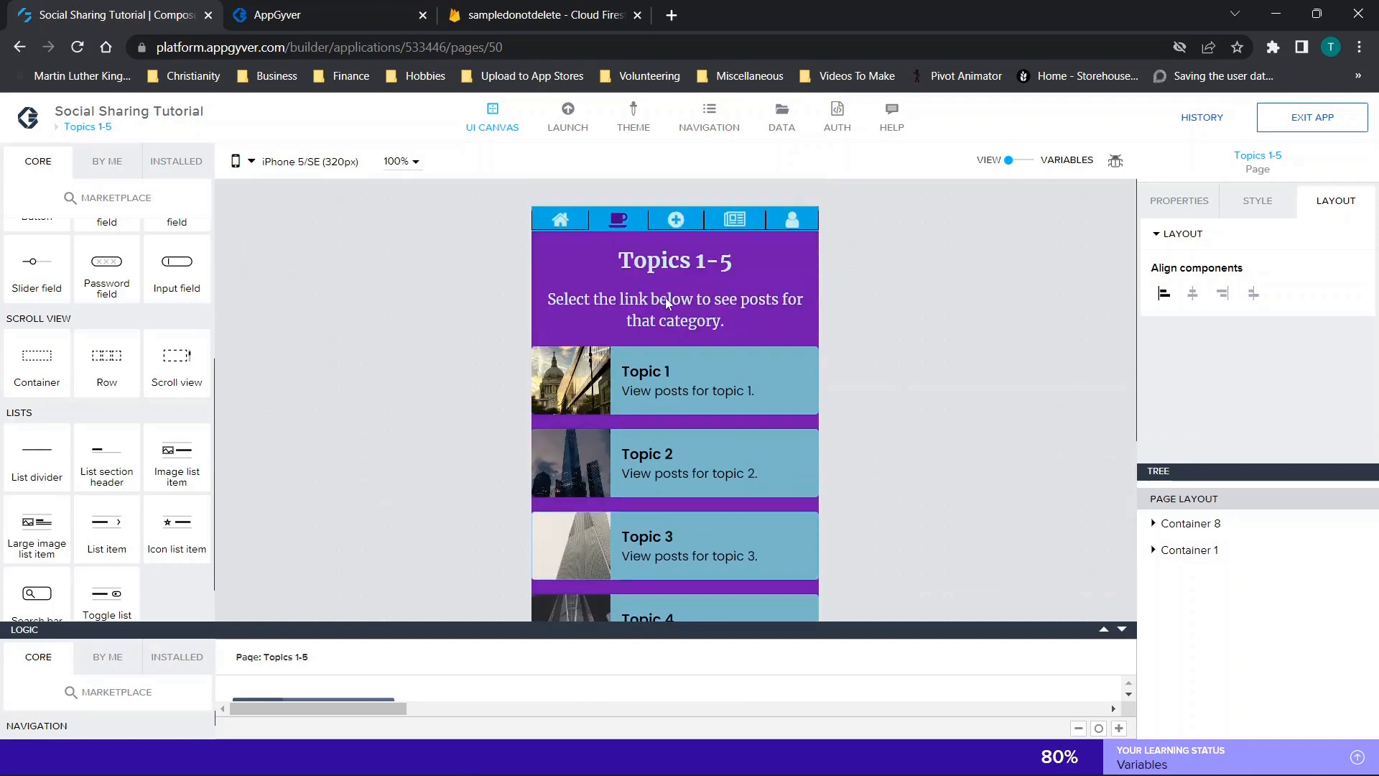
scroll(665, 297, "down", 2)
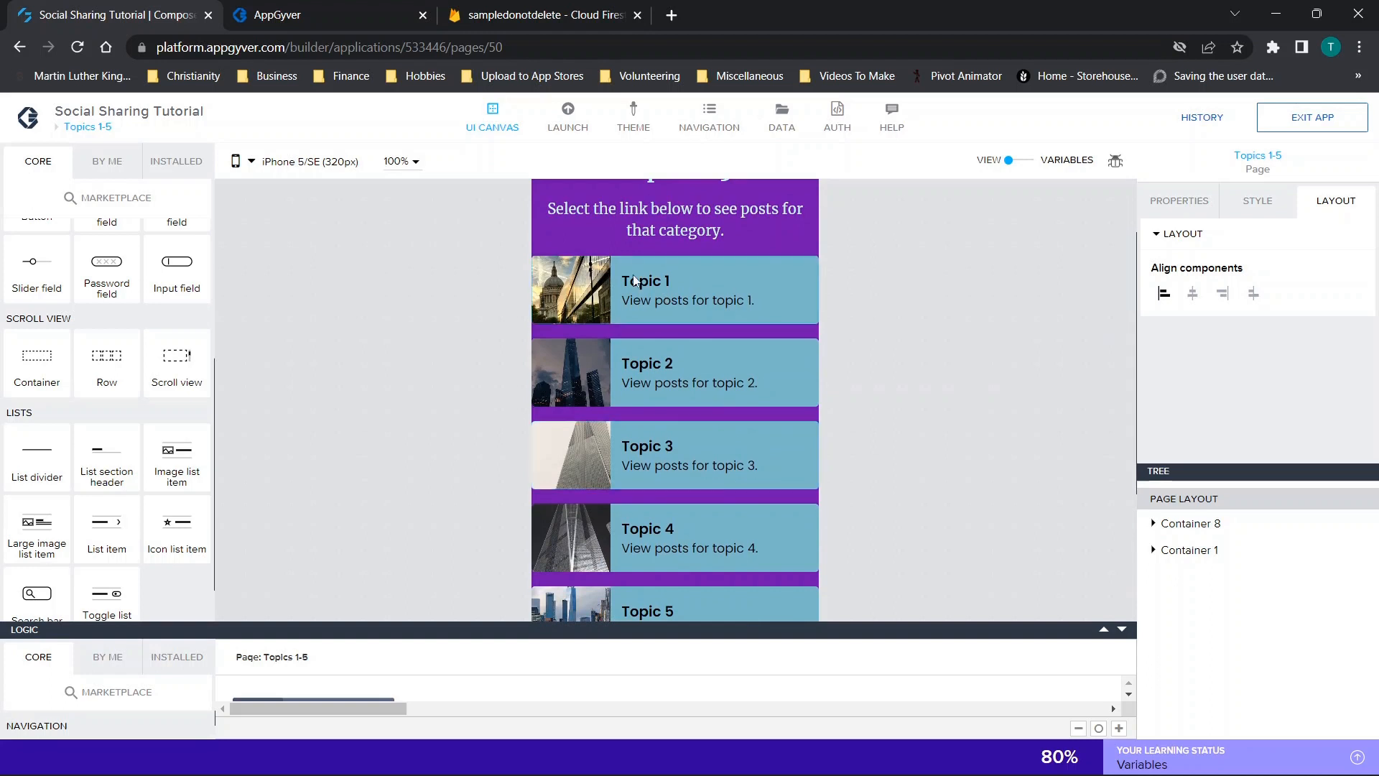
scroll(699, 406, "down", 1)
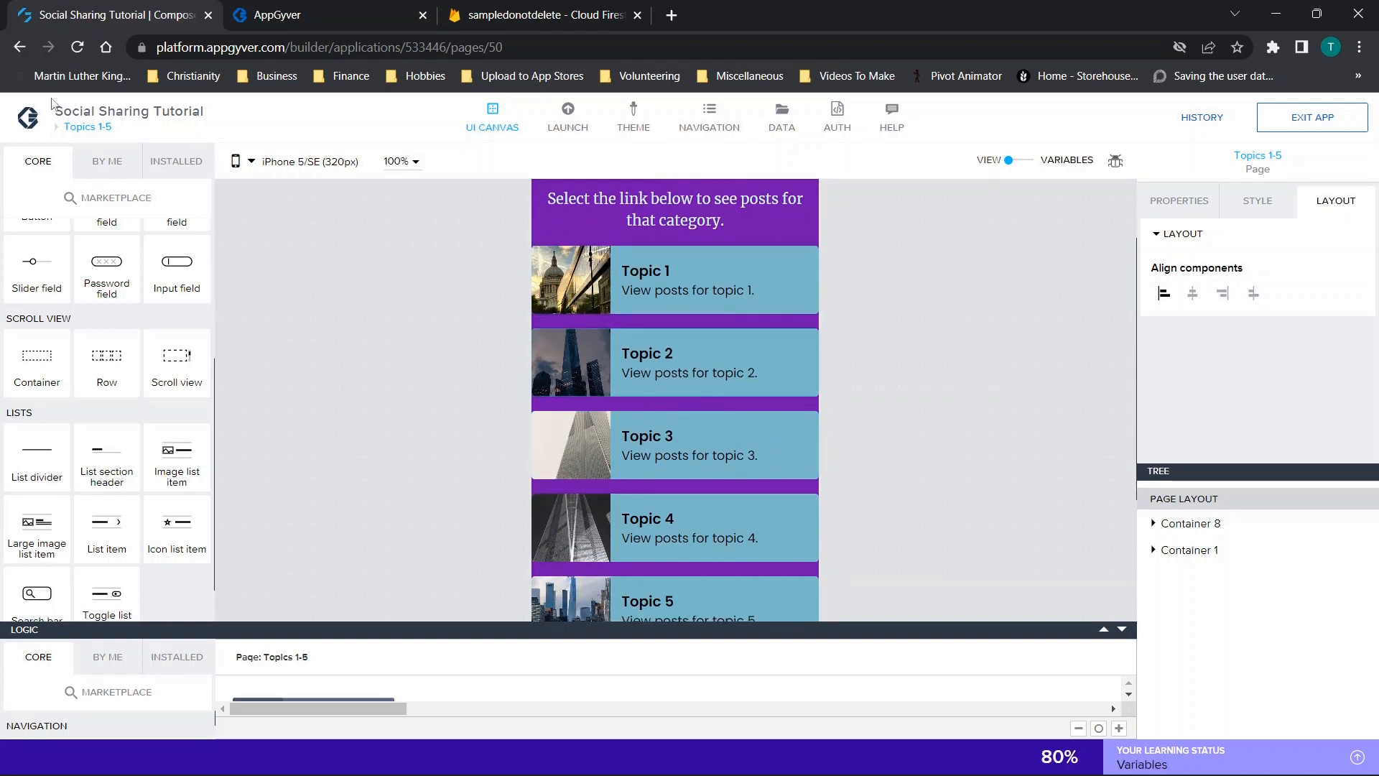
Step: Look over the app's list of pages and compare it with the Topics page in the app preview
left_click(85, 126)
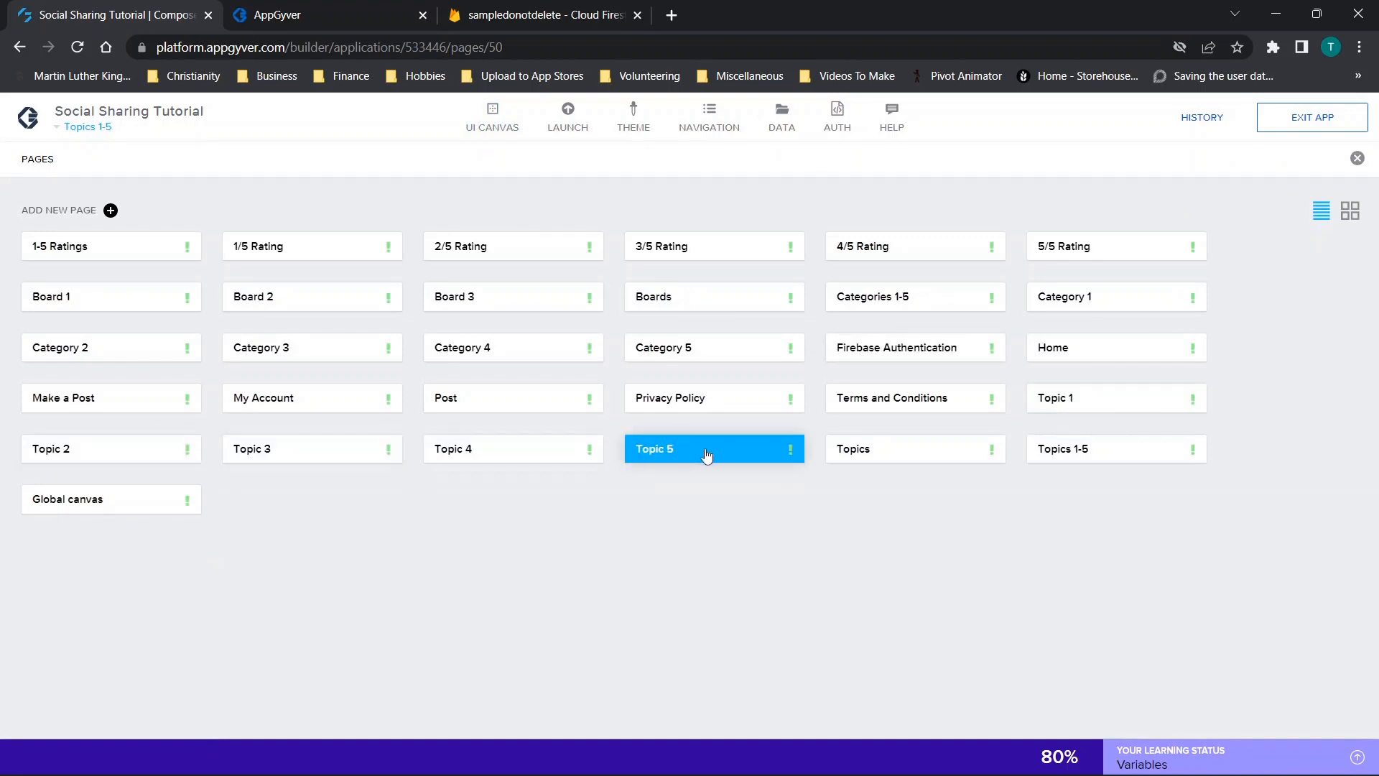
left_click(1356, 158)
left_click(93, 127)
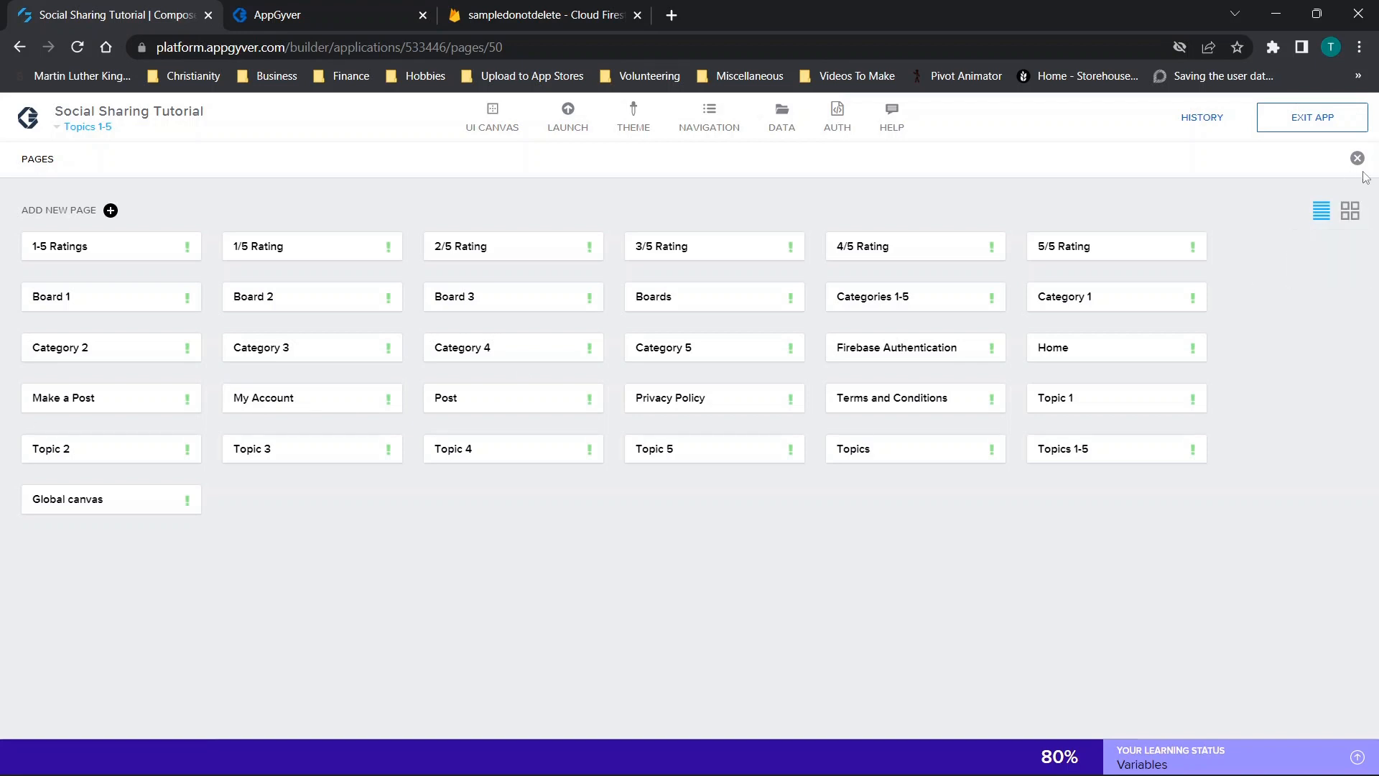
left_click(366, 14)
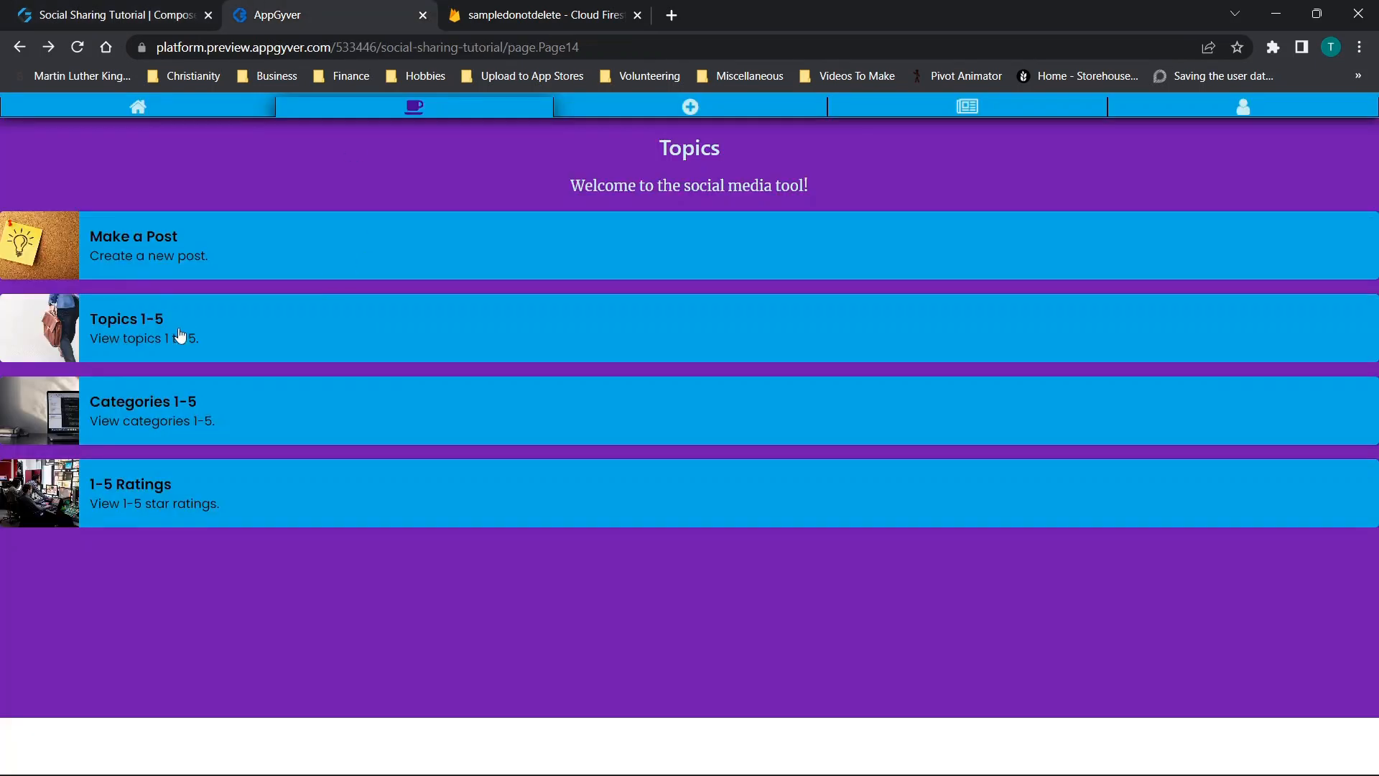
left_click(51, 15)
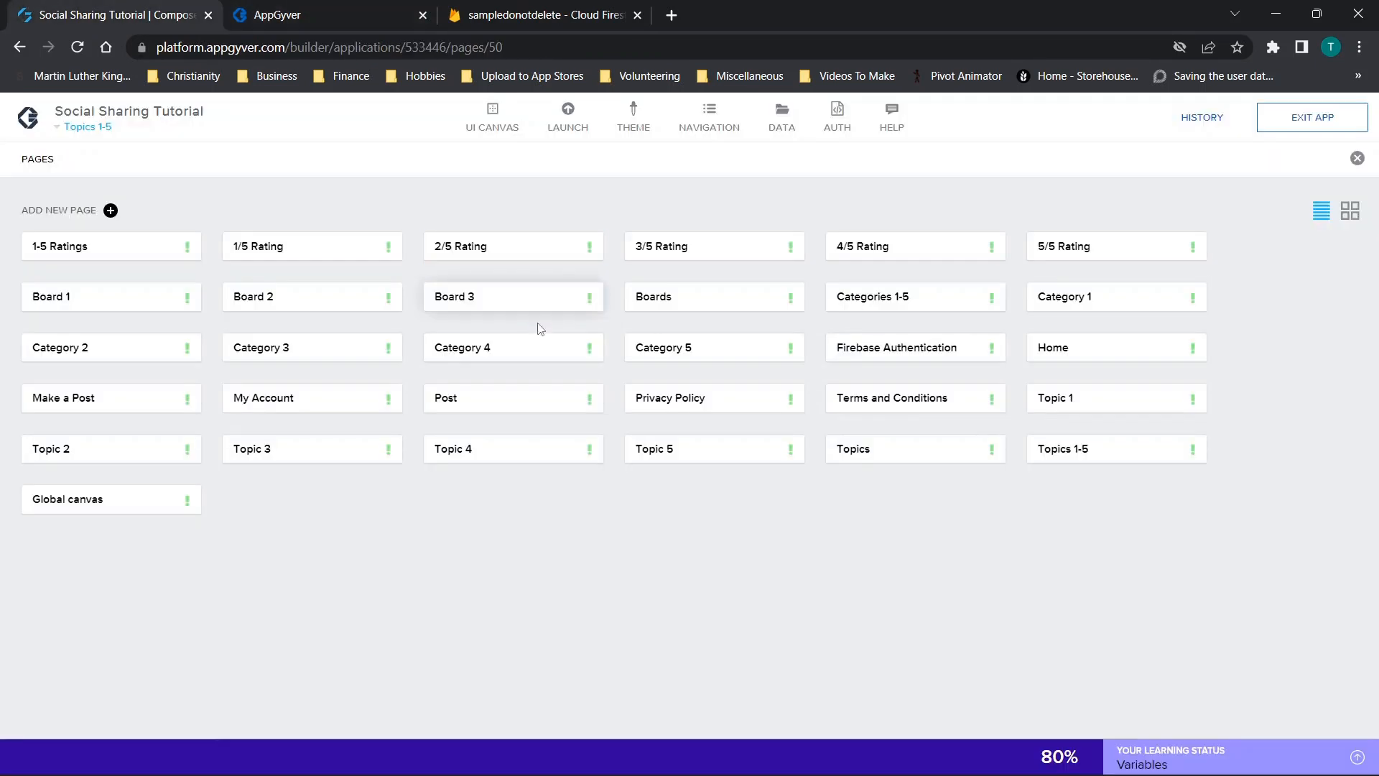
Step: Open the Categories 1-5 page in the builder and look over its category list items
left_click(881, 306)
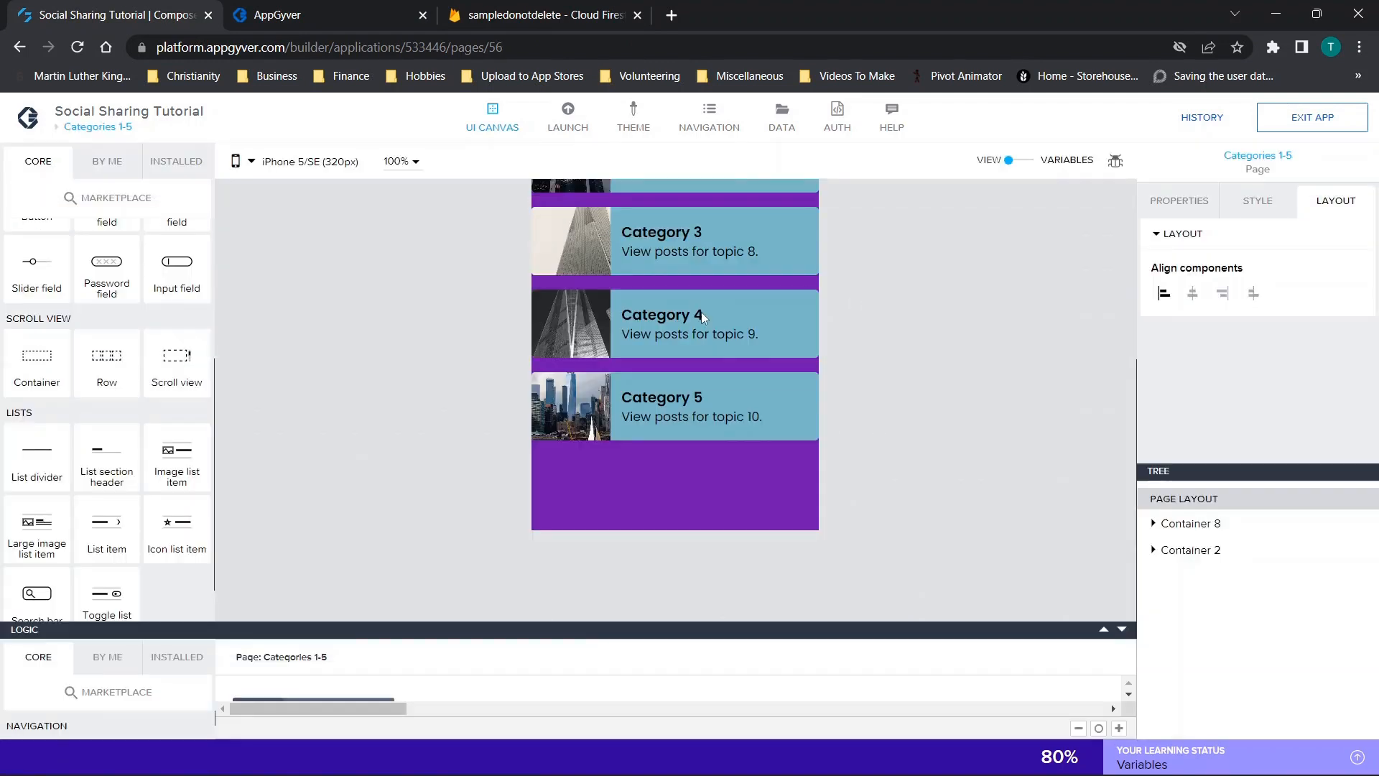
scroll(589, 443, "down", 2)
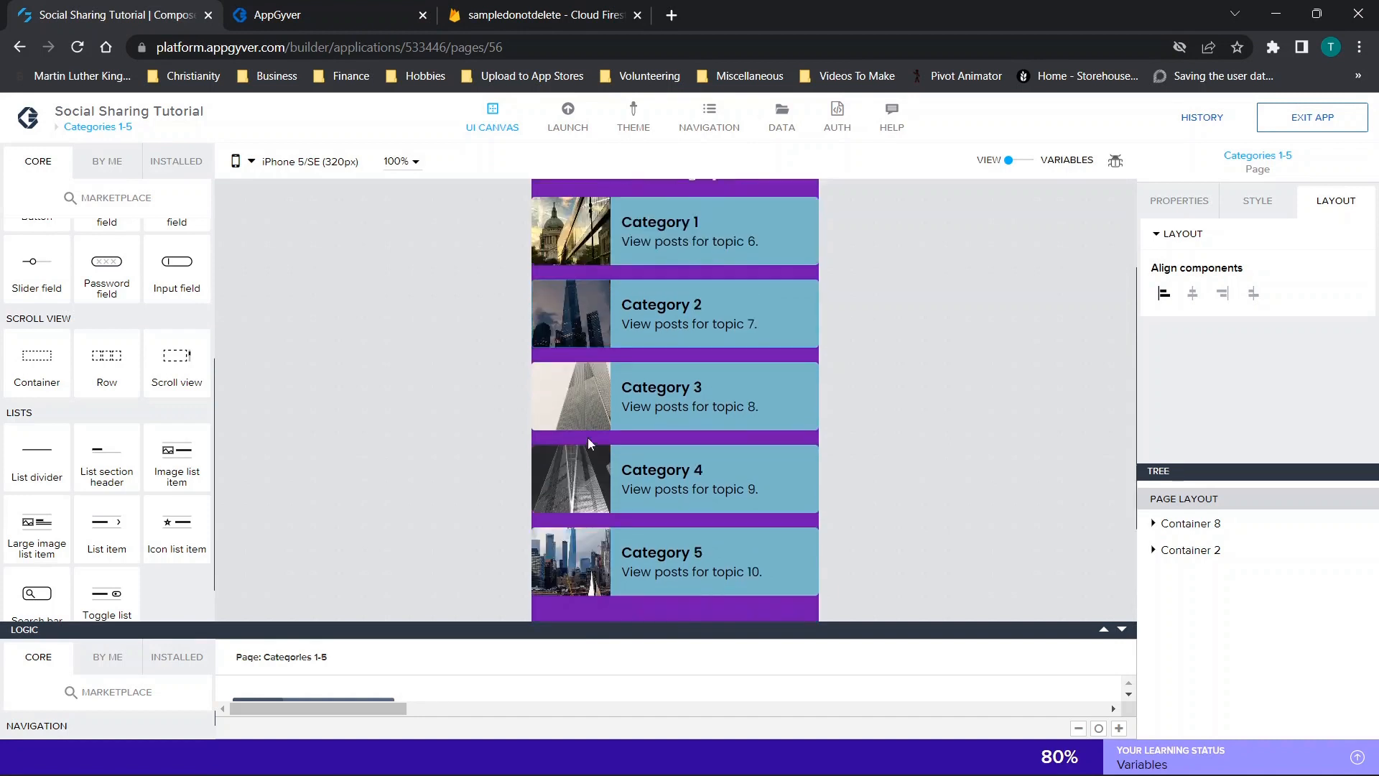
scroll(589, 443, "down", 2)
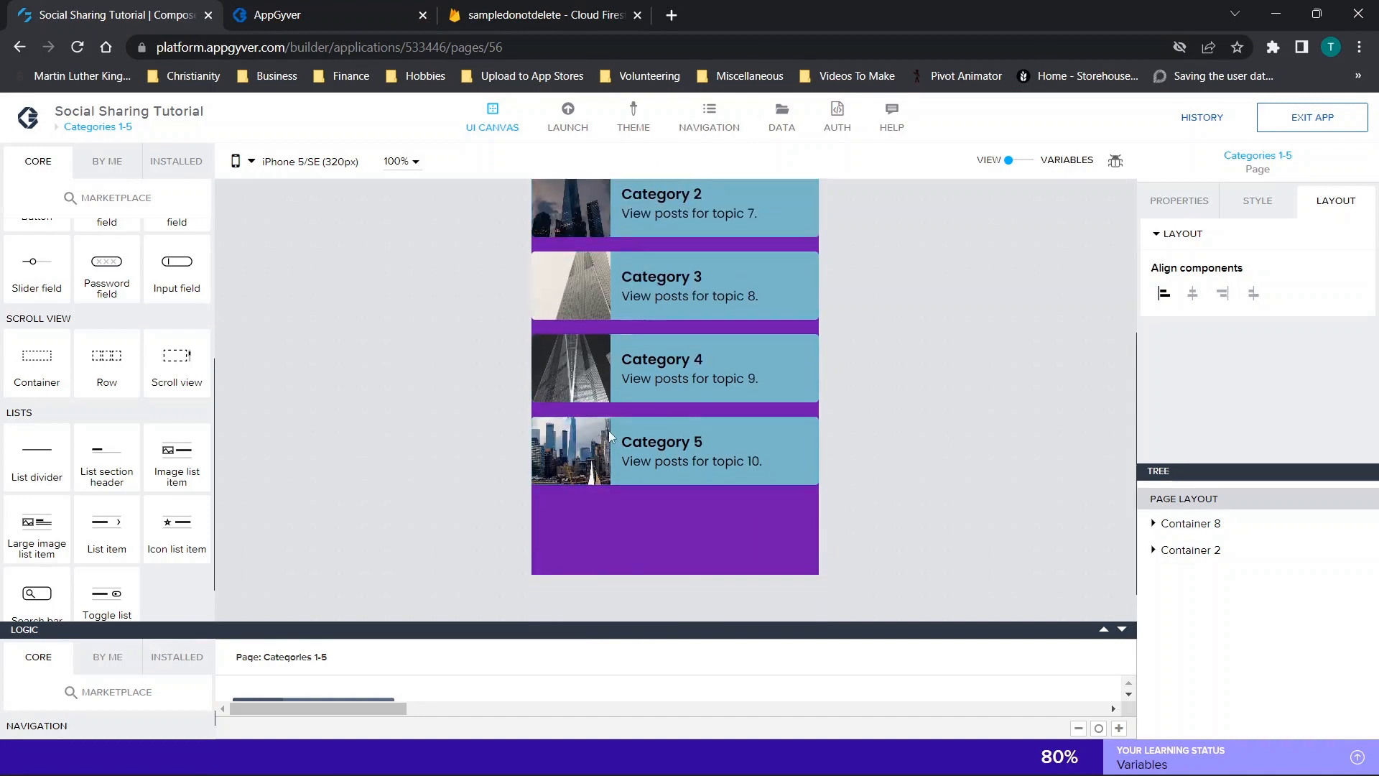
Step: Open the 1-5 Ratings page in the builder, view its rating list items and return to the list of pages
left_click(95, 127)
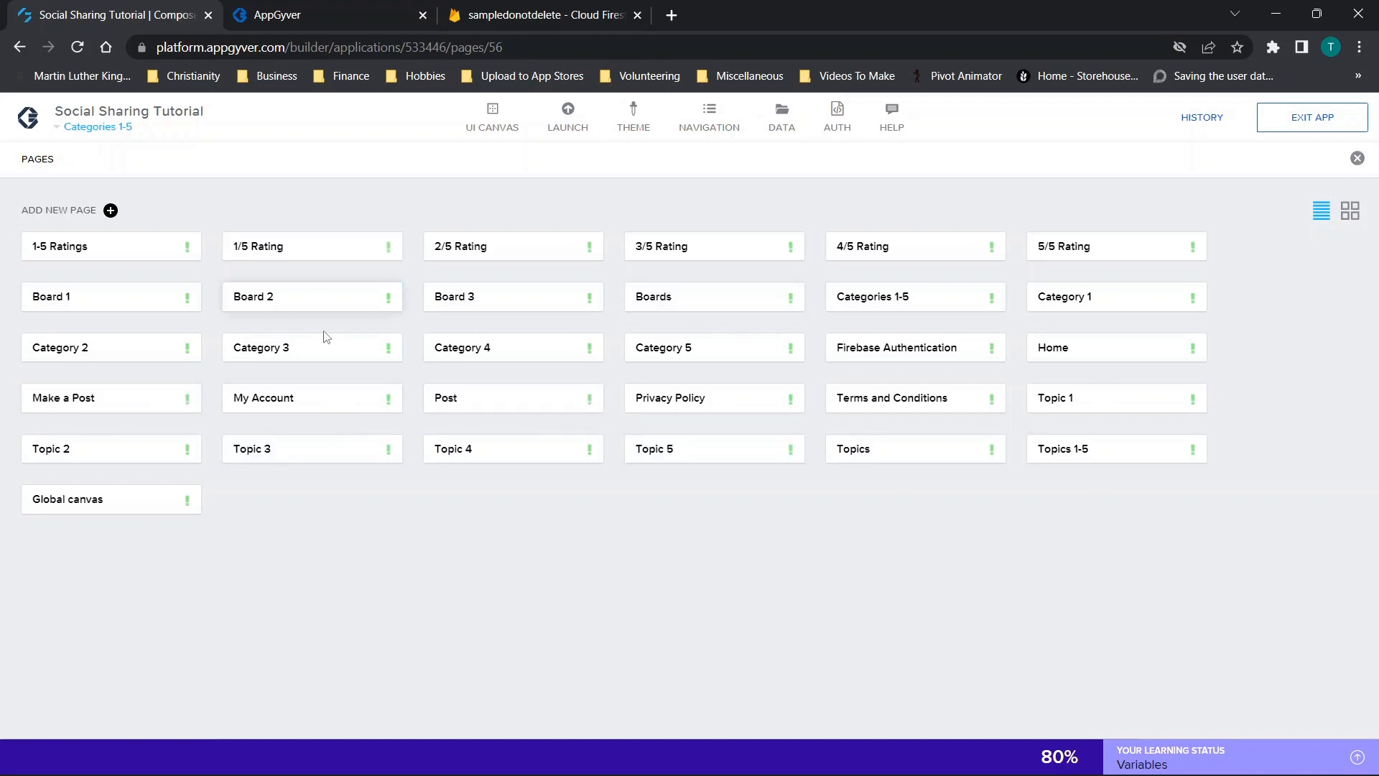
left_click(81, 252)
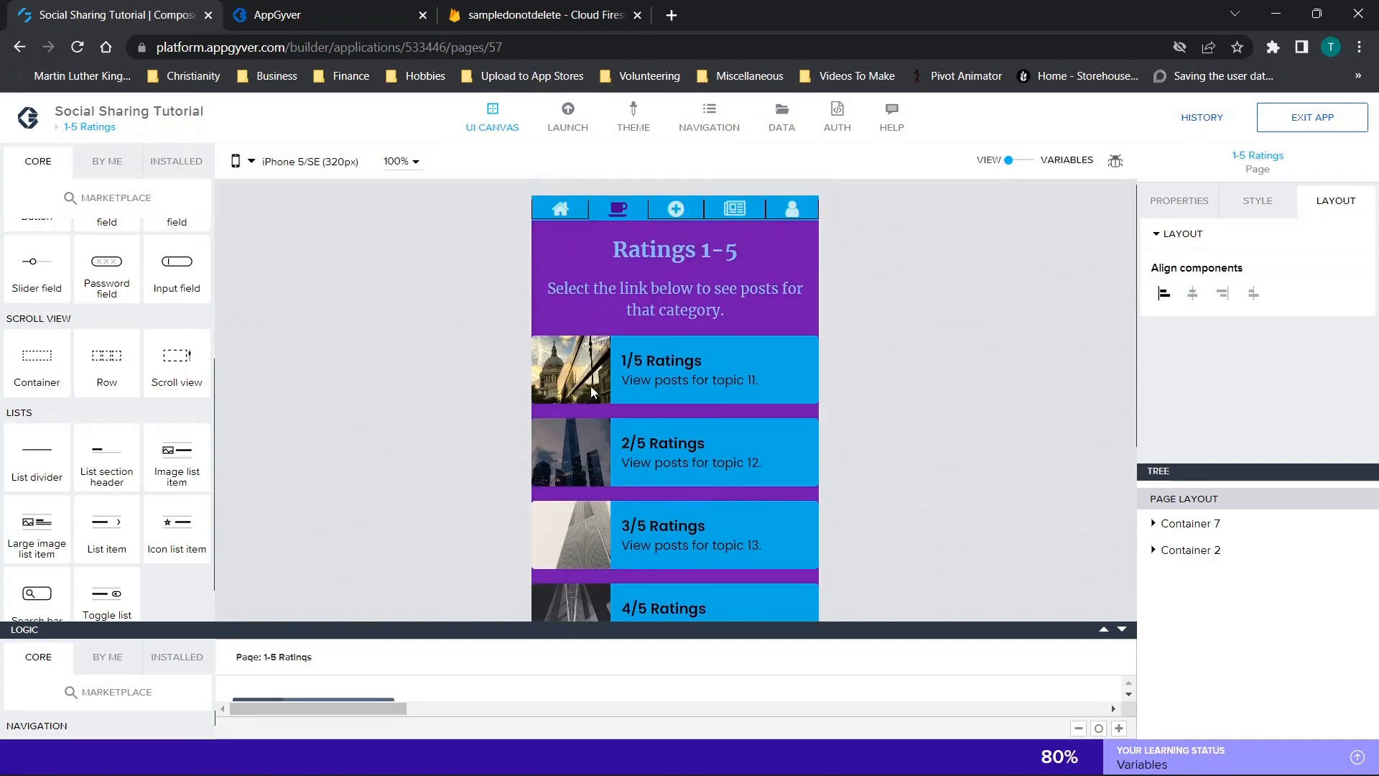
left_click(73, 134)
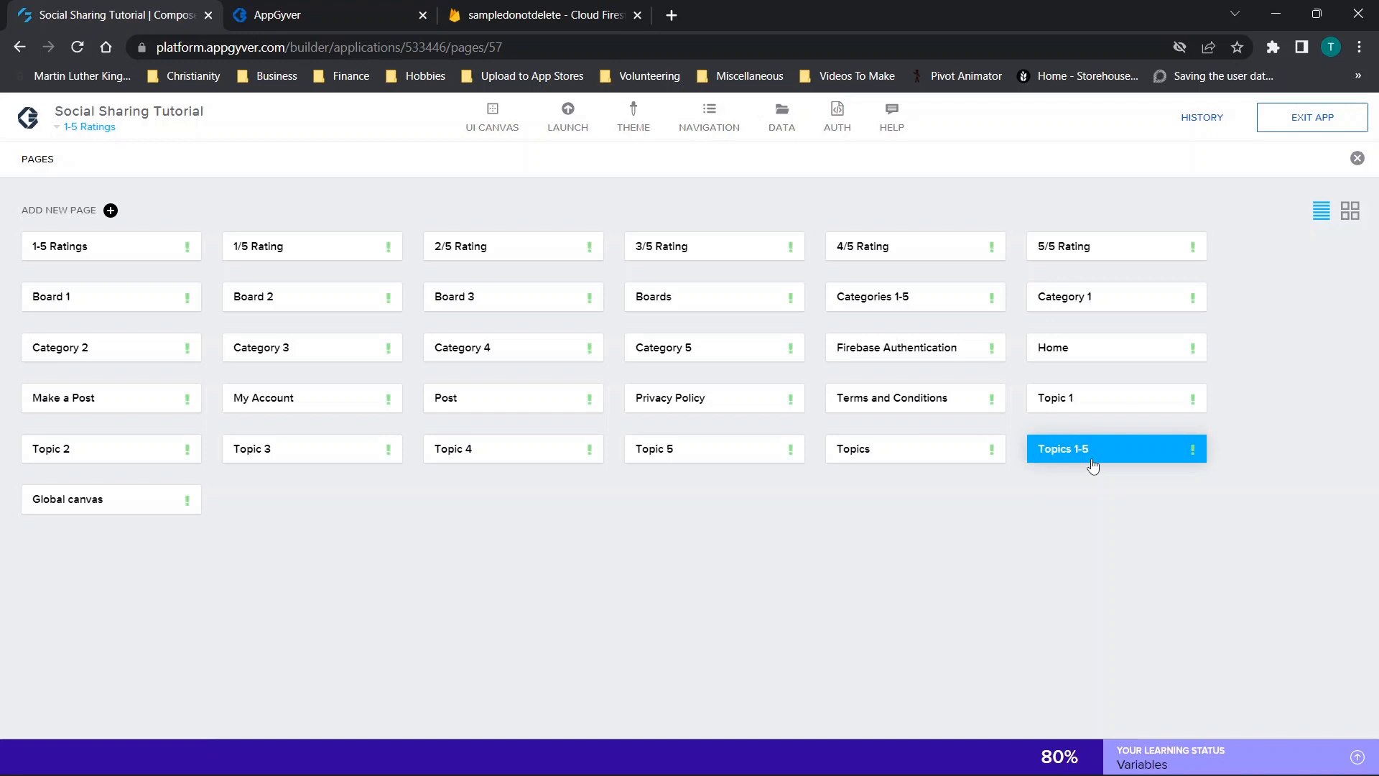
Step: Open Topics 1-5 from the Topics page in the app preview, then return to the builder's list of pages
left_click(324, 22)
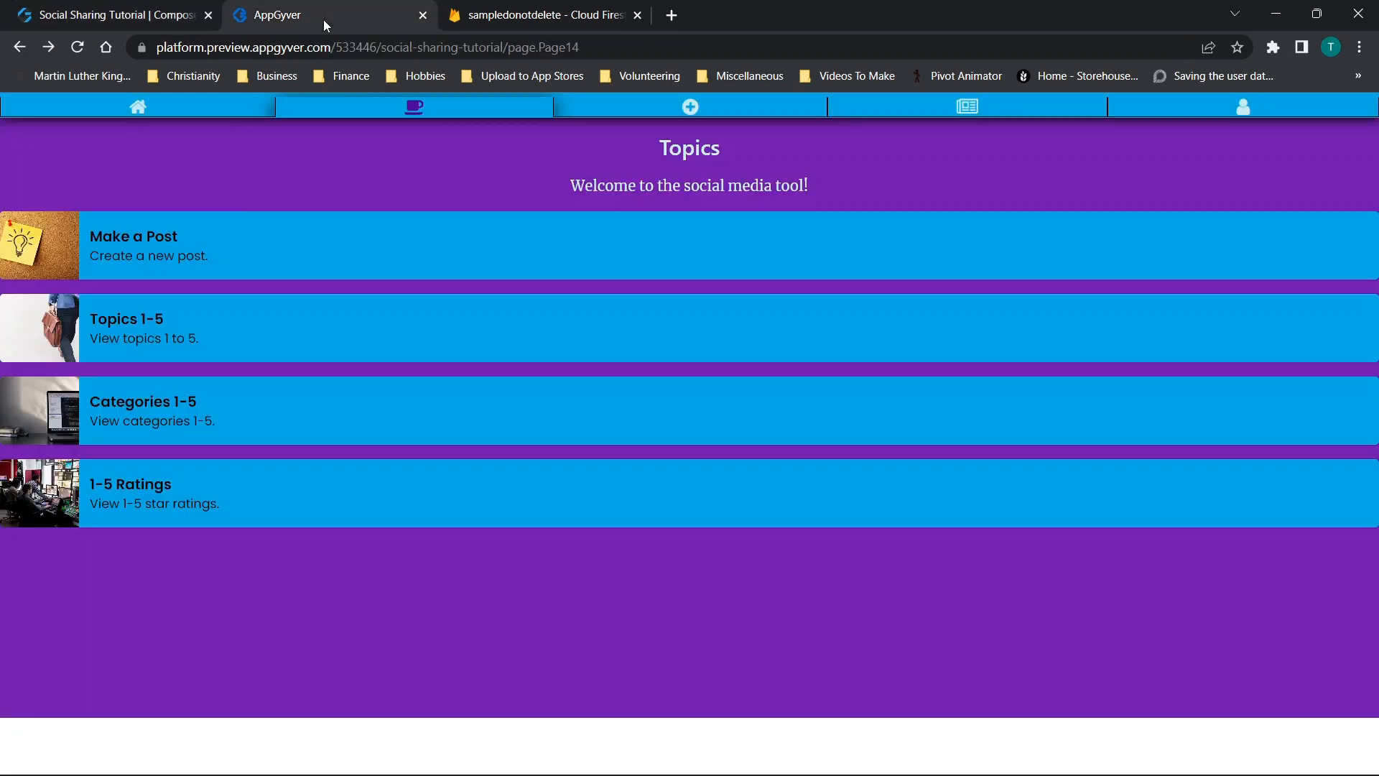
left_click(157, 337)
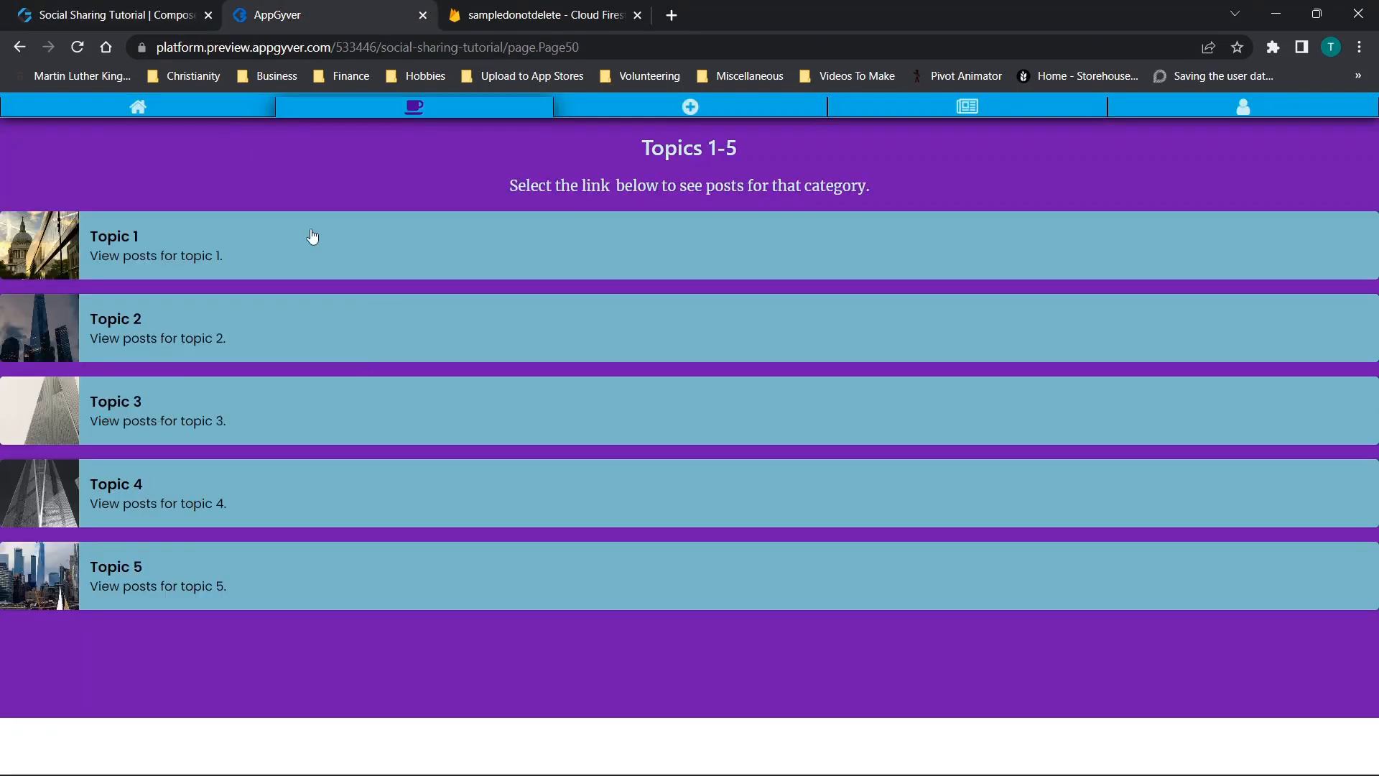
left_click(112, 13)
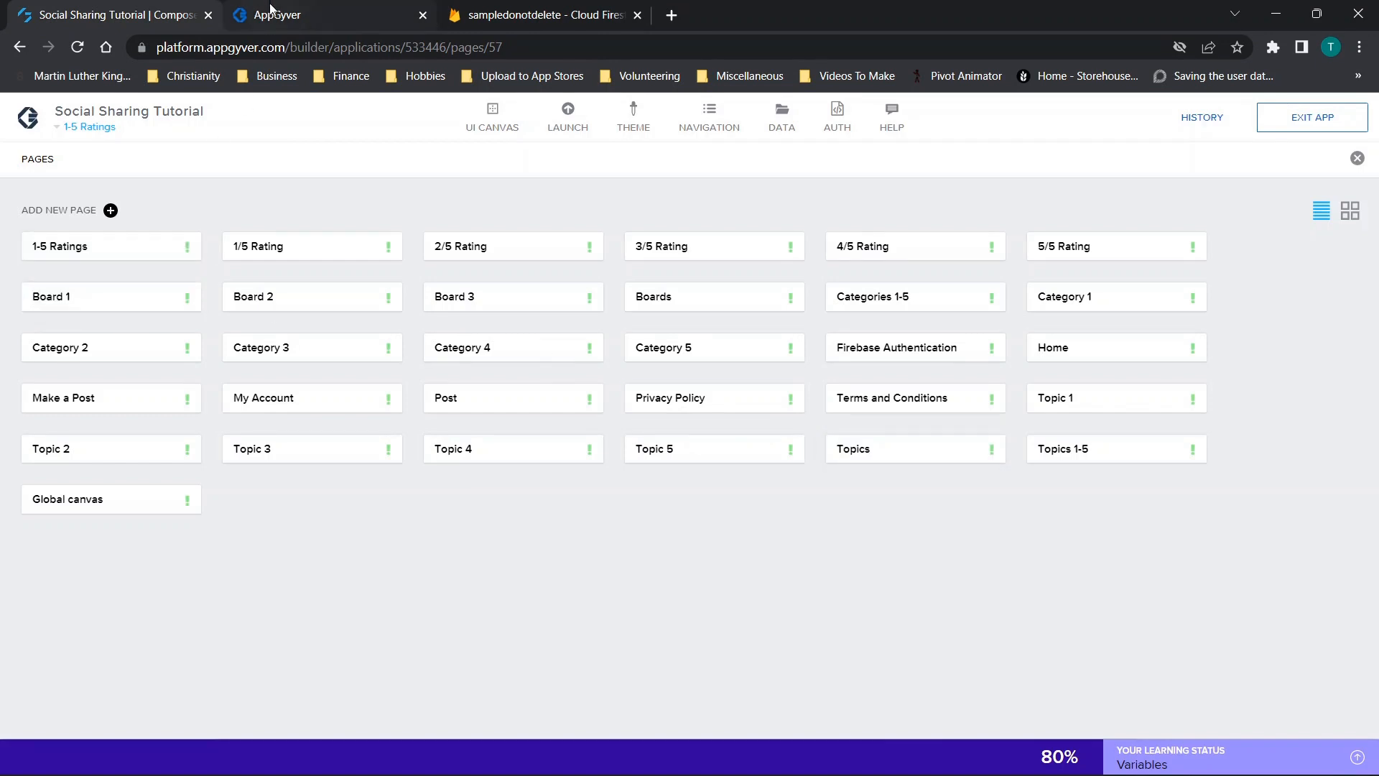
mouse_move(270, 9)
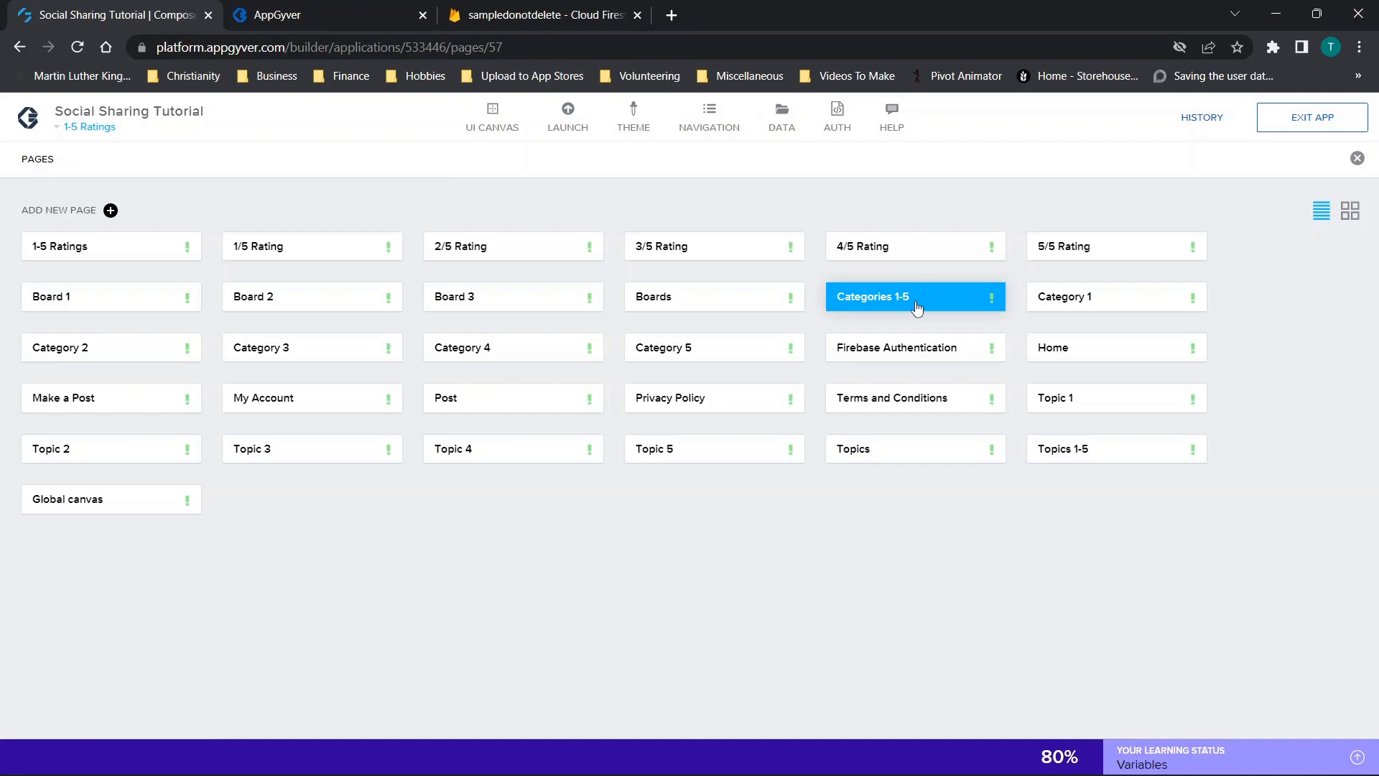
Step: Follow the links in the app preview from the Topics page through Topics 1-5 to the Topic 1 page
left_click(325, 6)
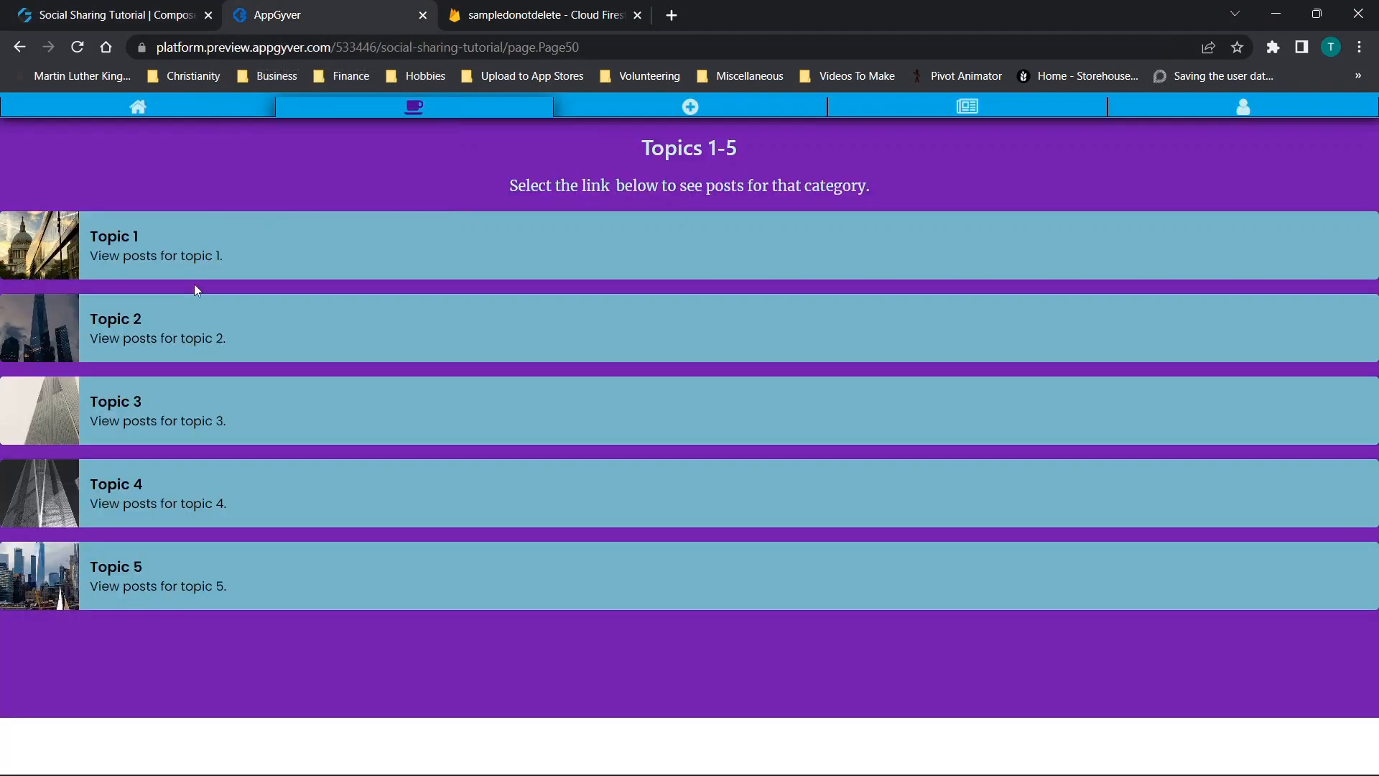
left_click(435, 114)
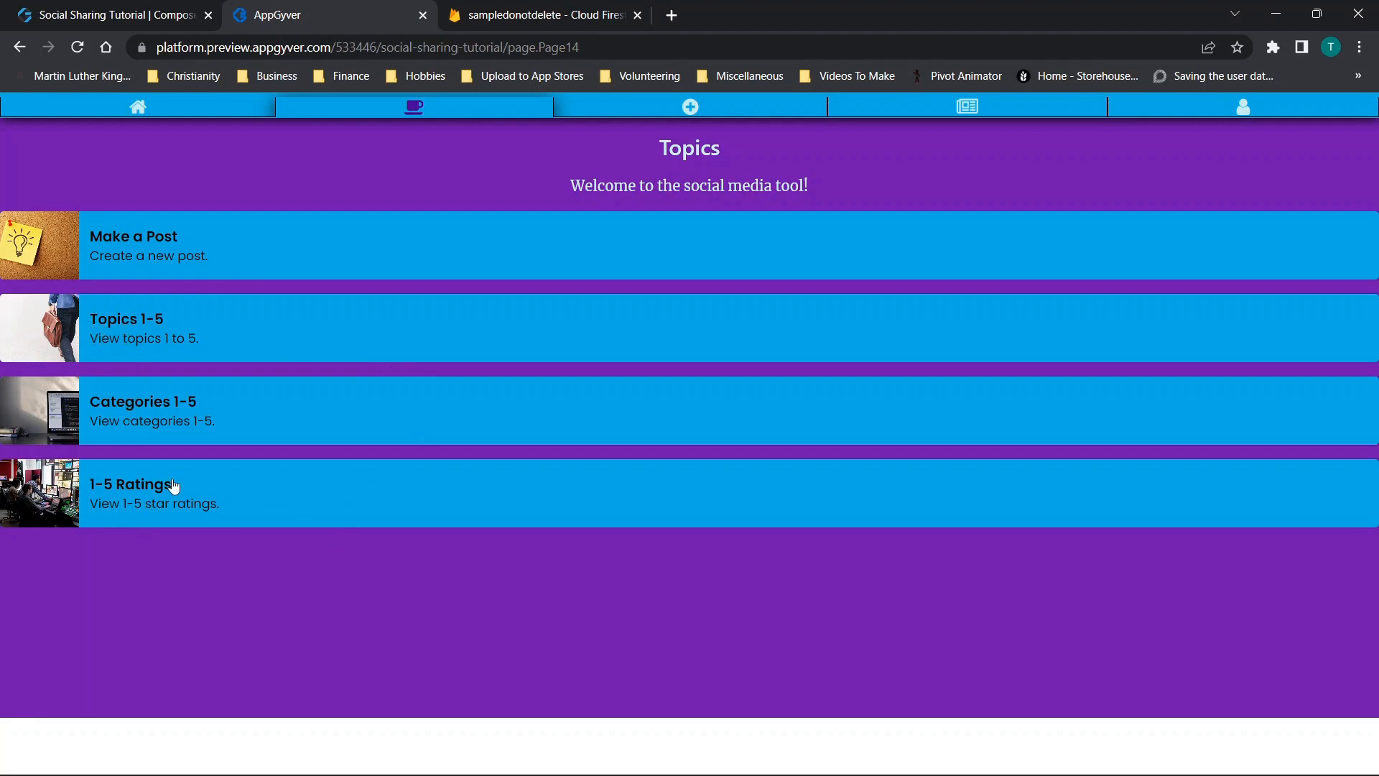
left_click(133, 330)
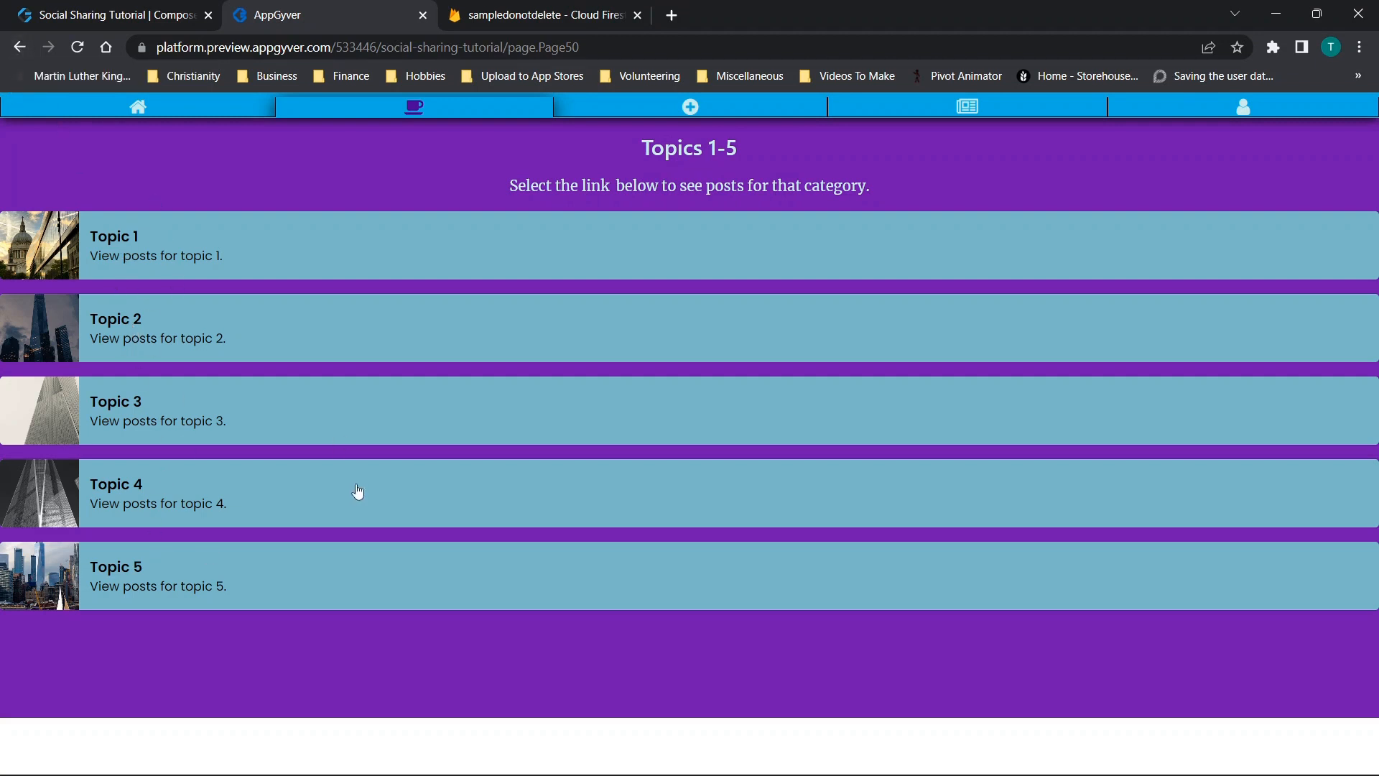
left_click(217, 232)
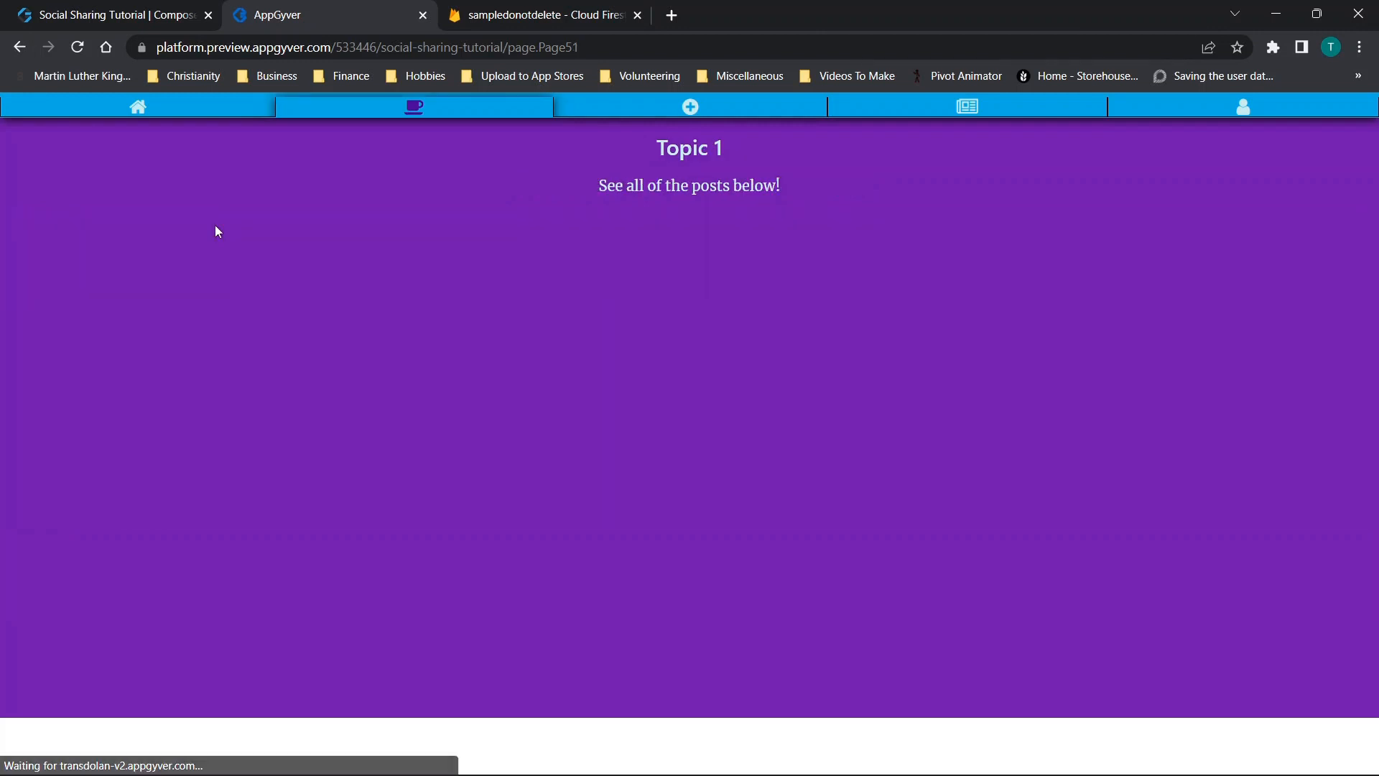
Step: Return to the builder and open the Topics page to look over its canvas
left_click(97, 13)
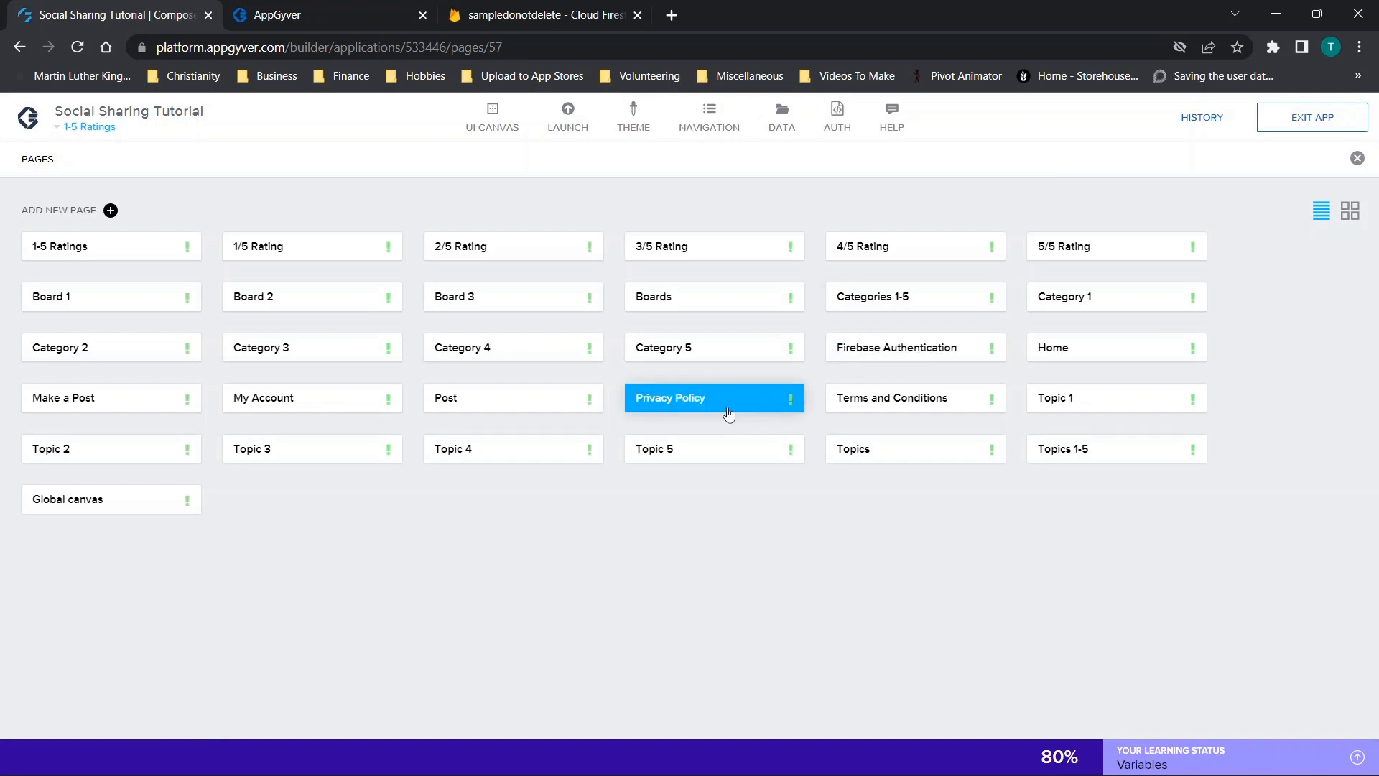
left_click(1357, 158)
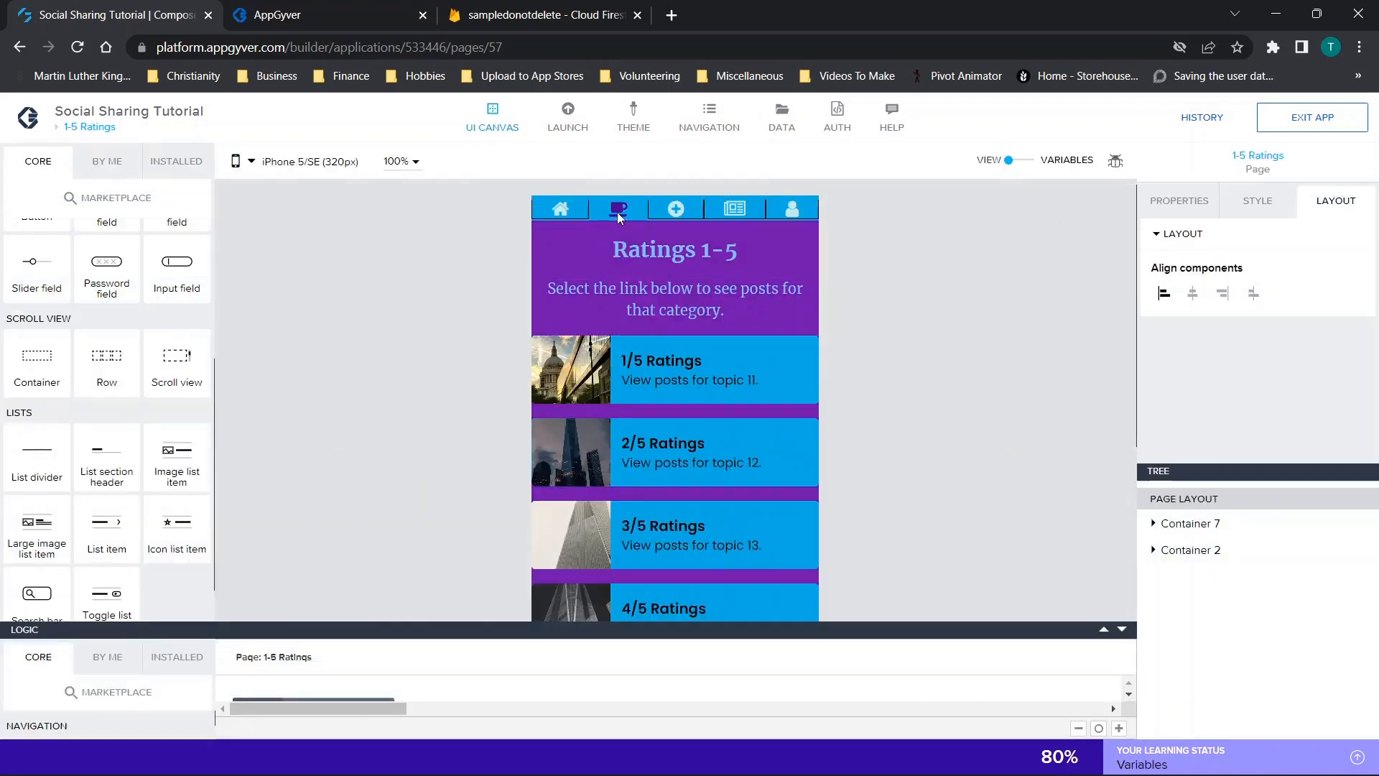
left_click(82, 127)
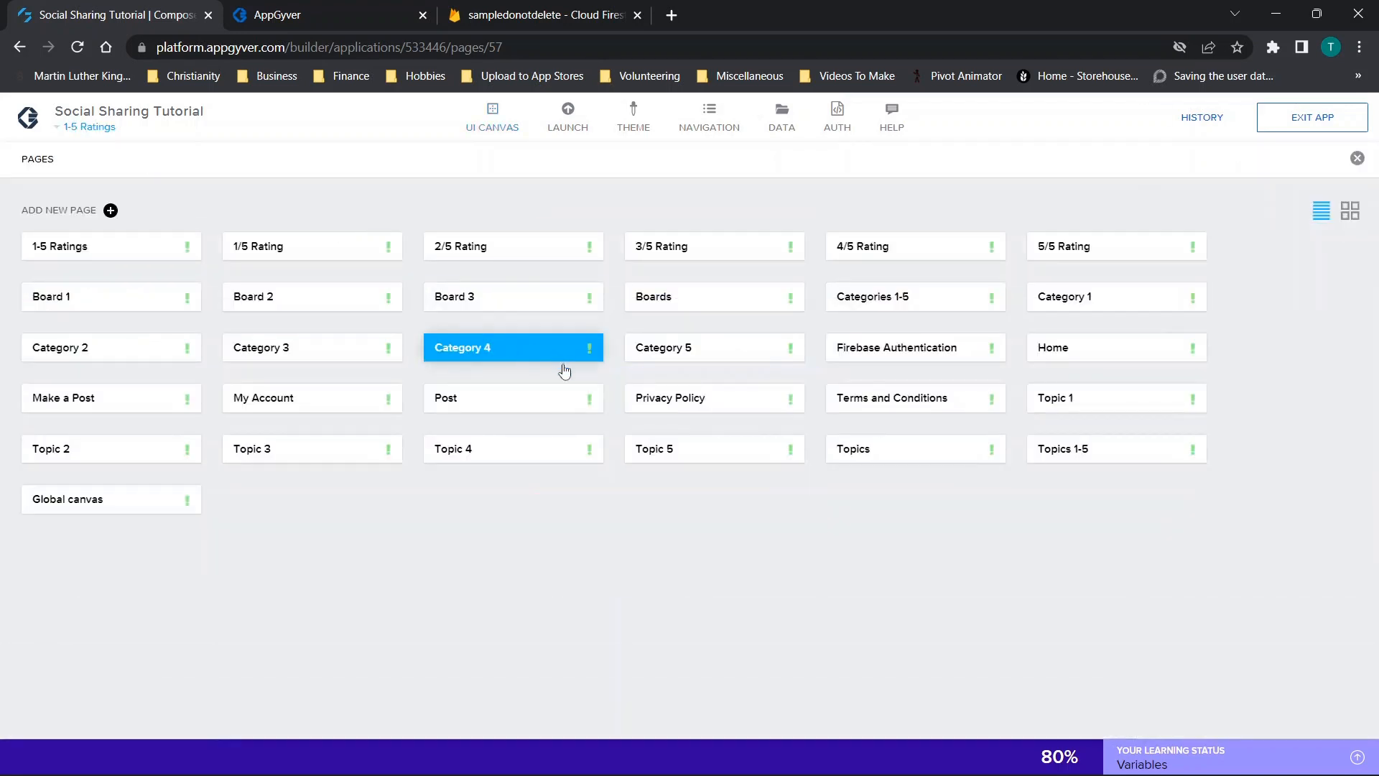
left_click(848, 452)
scroll(848, 450, "up", 4)
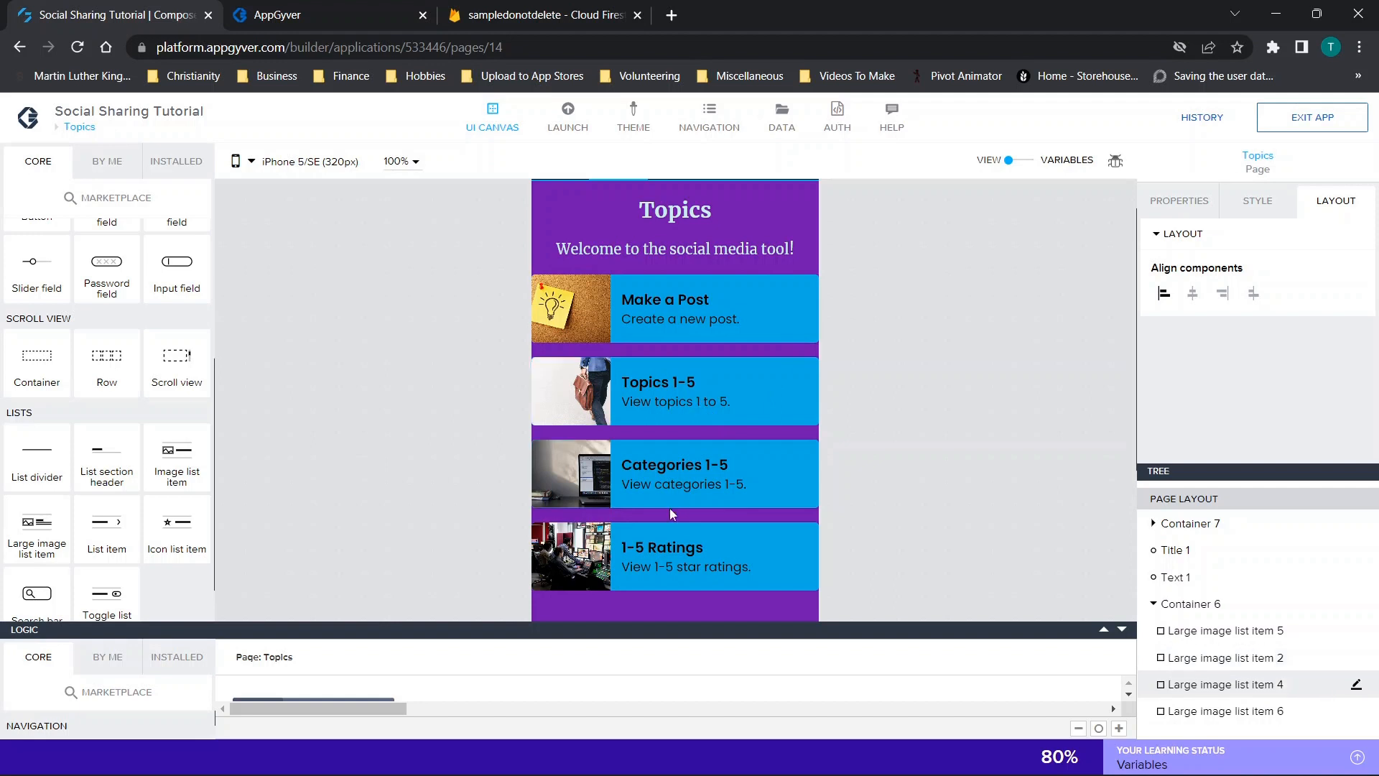
Step: Switch to the app preview and open Topics 1-5 from the Topics page
left_click(85, 129)
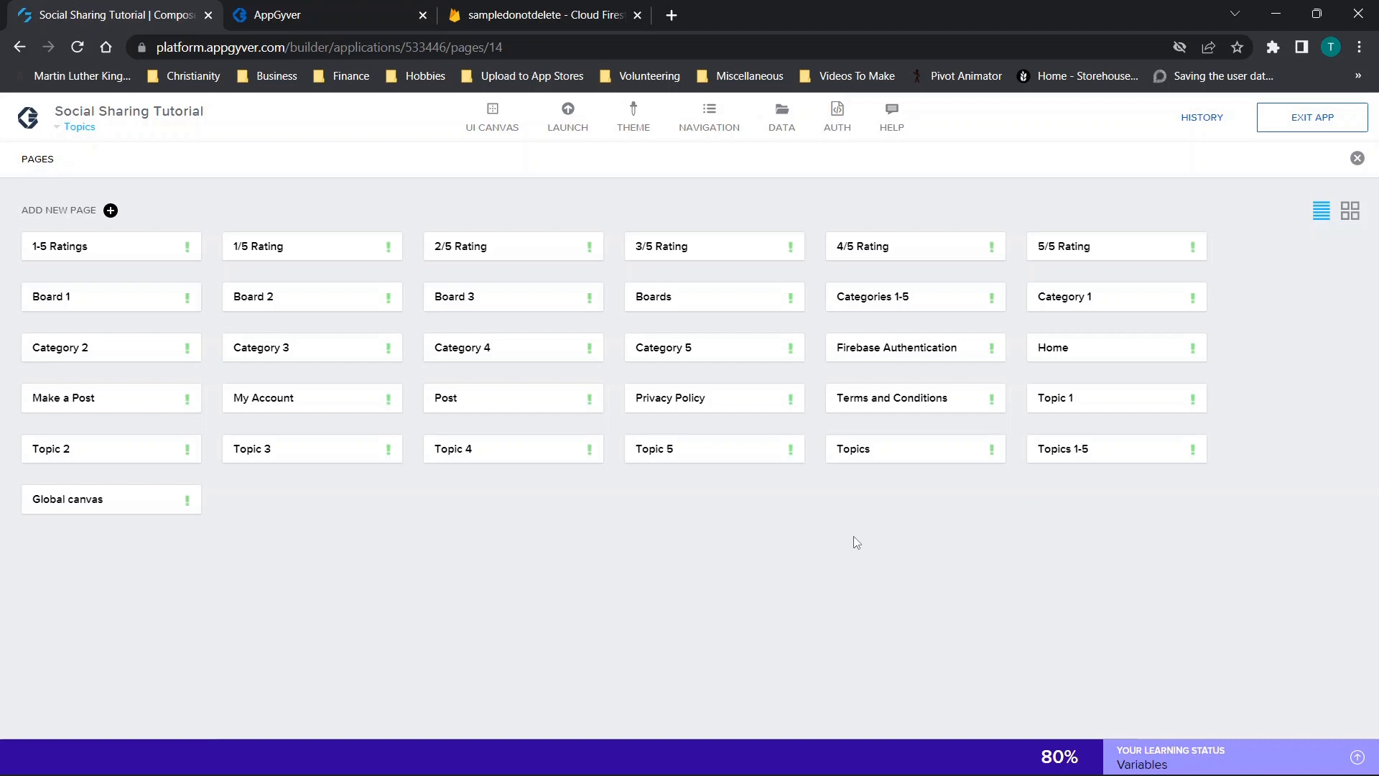
left_click(244, 10)
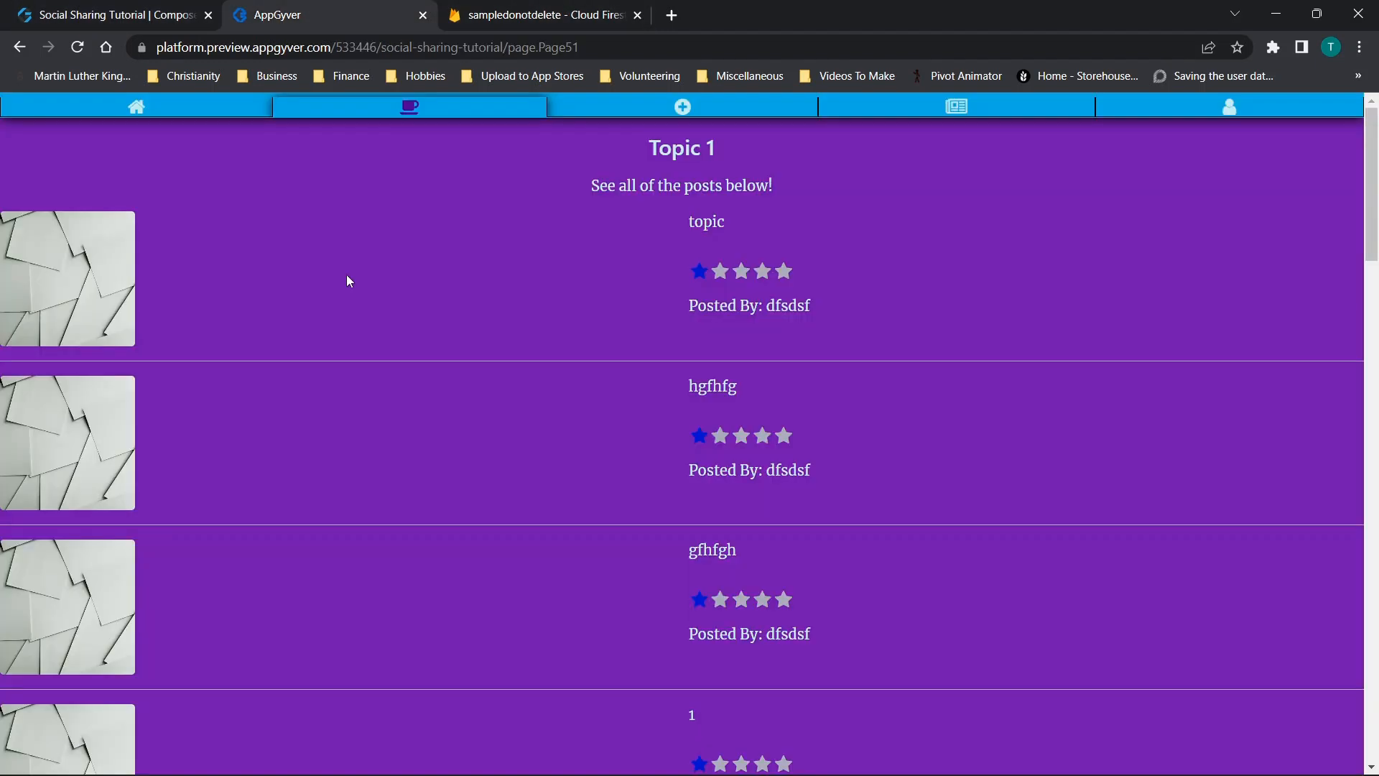
left_click(342, 117)
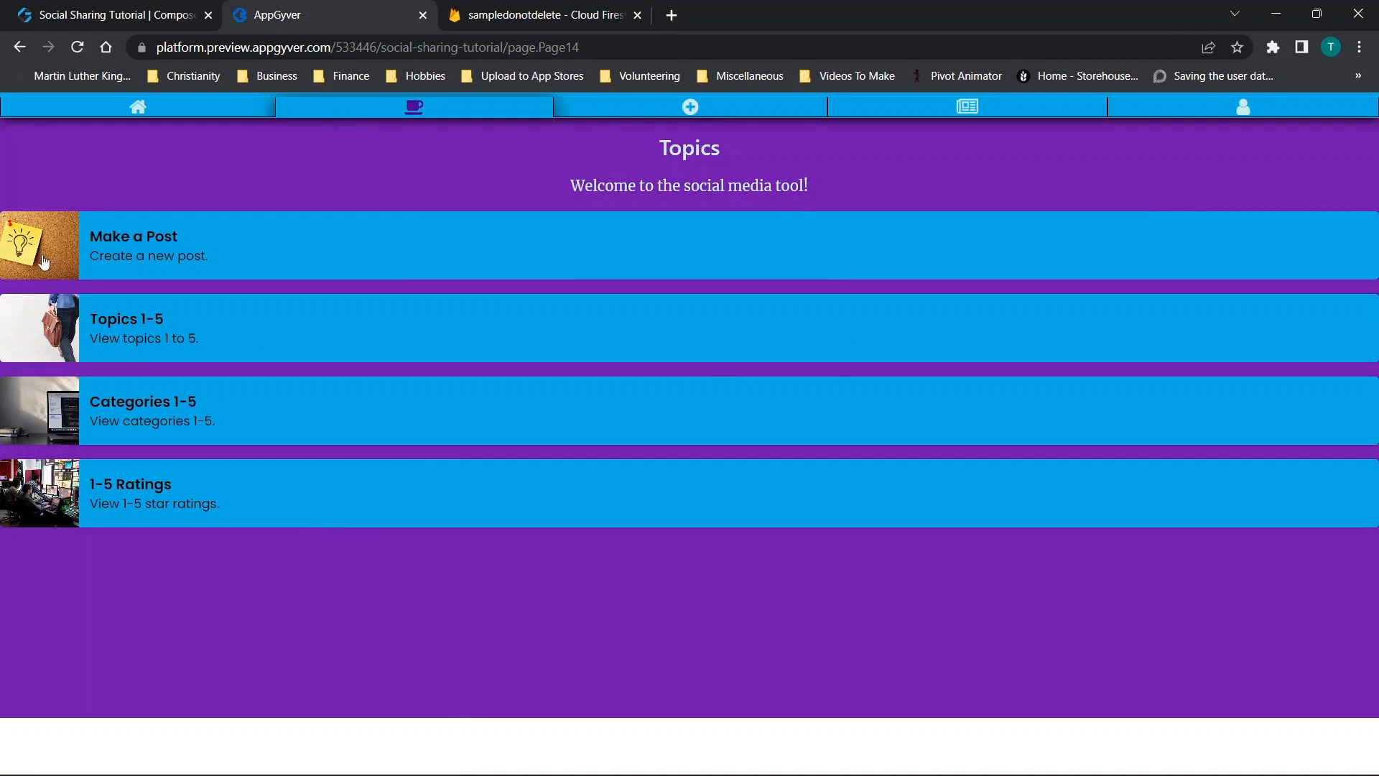
left_click(128, 339)
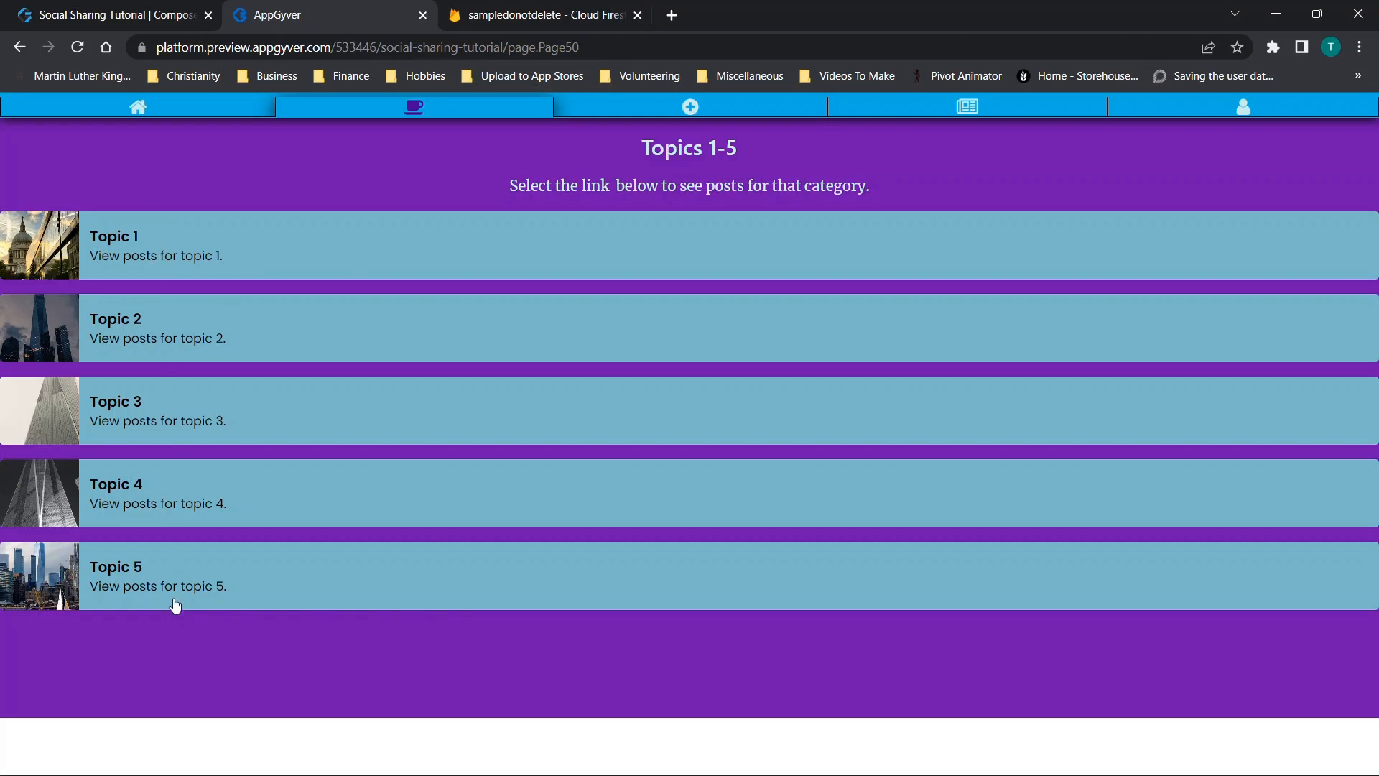
Step: Return to the builder and open the Topics 1-5 page to view its topic list items
left_click(64, 15)
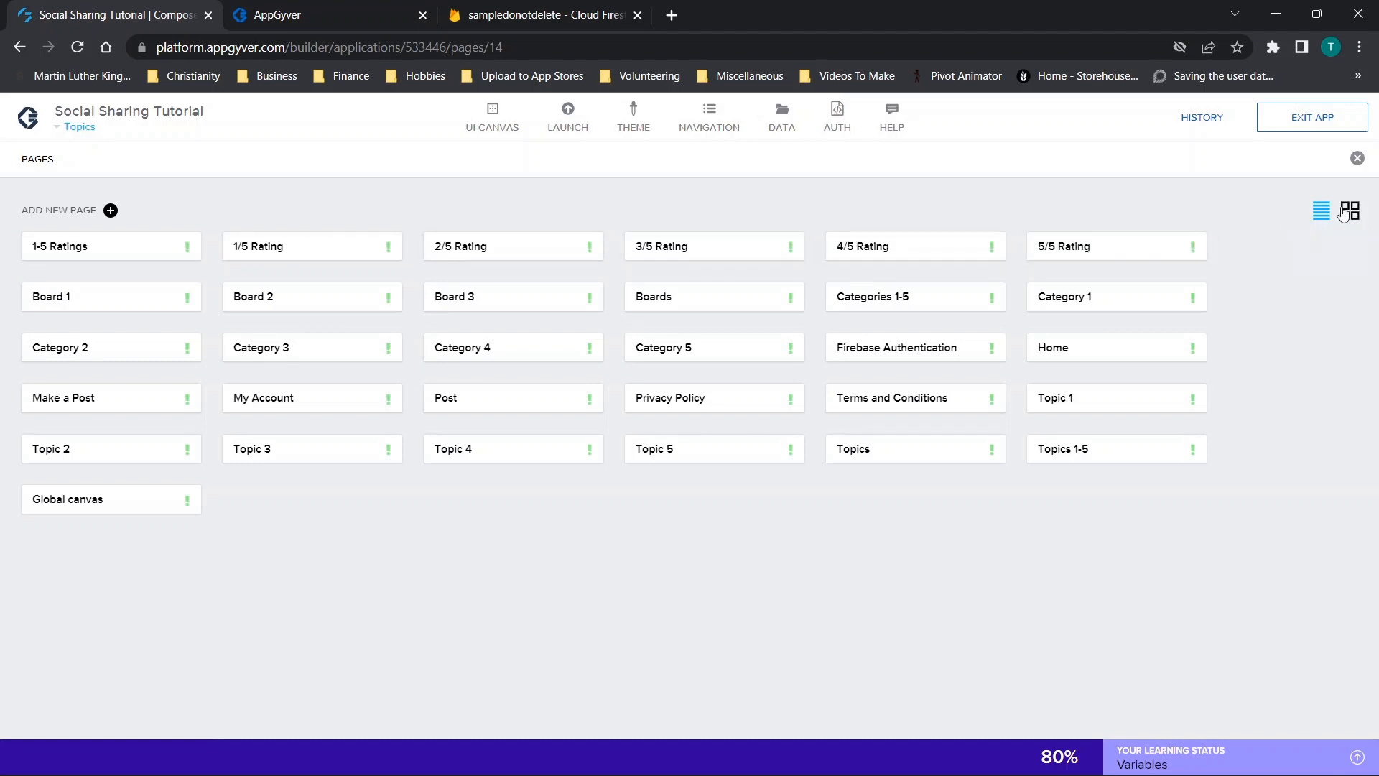
left_click(1358, 158)
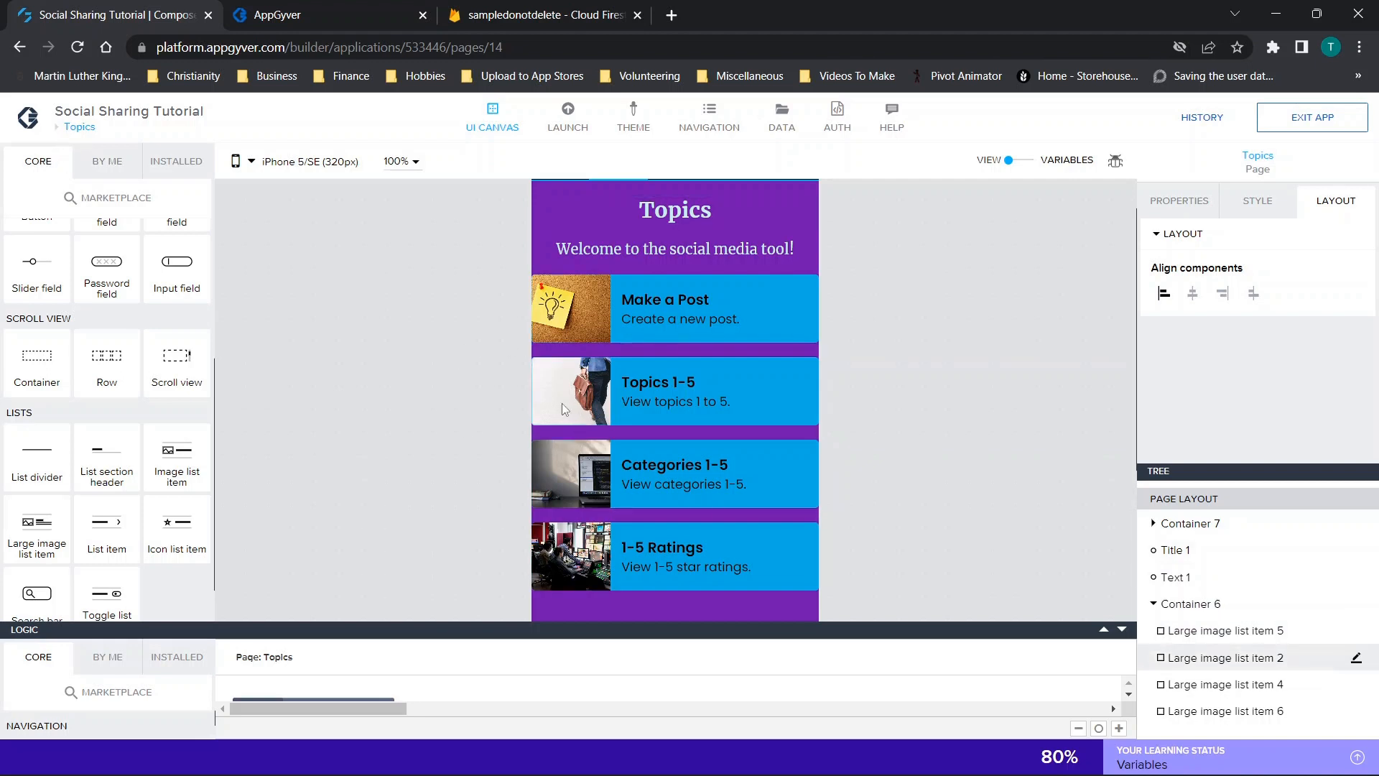
left_click(80, 129)
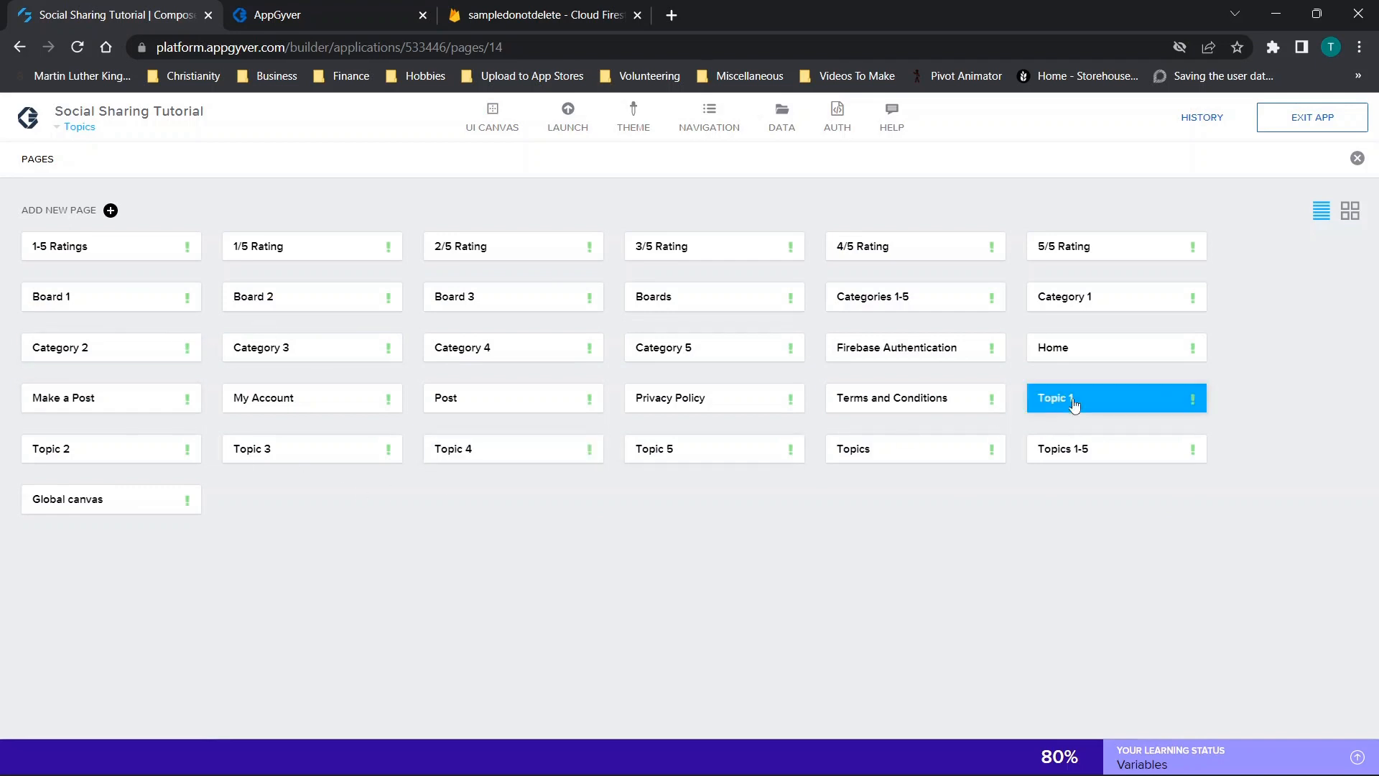
left_click(1070, 453)
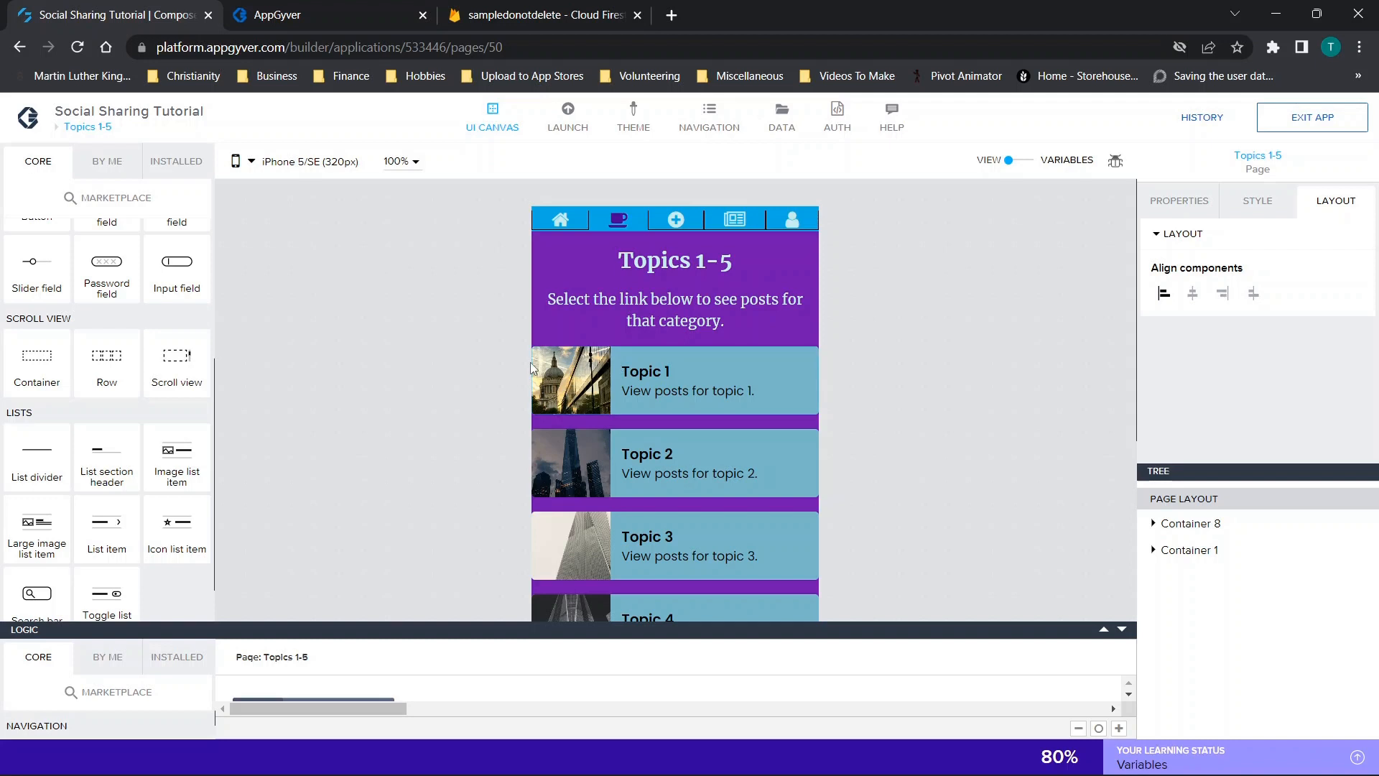
scroll(541, 274, "down", 1)
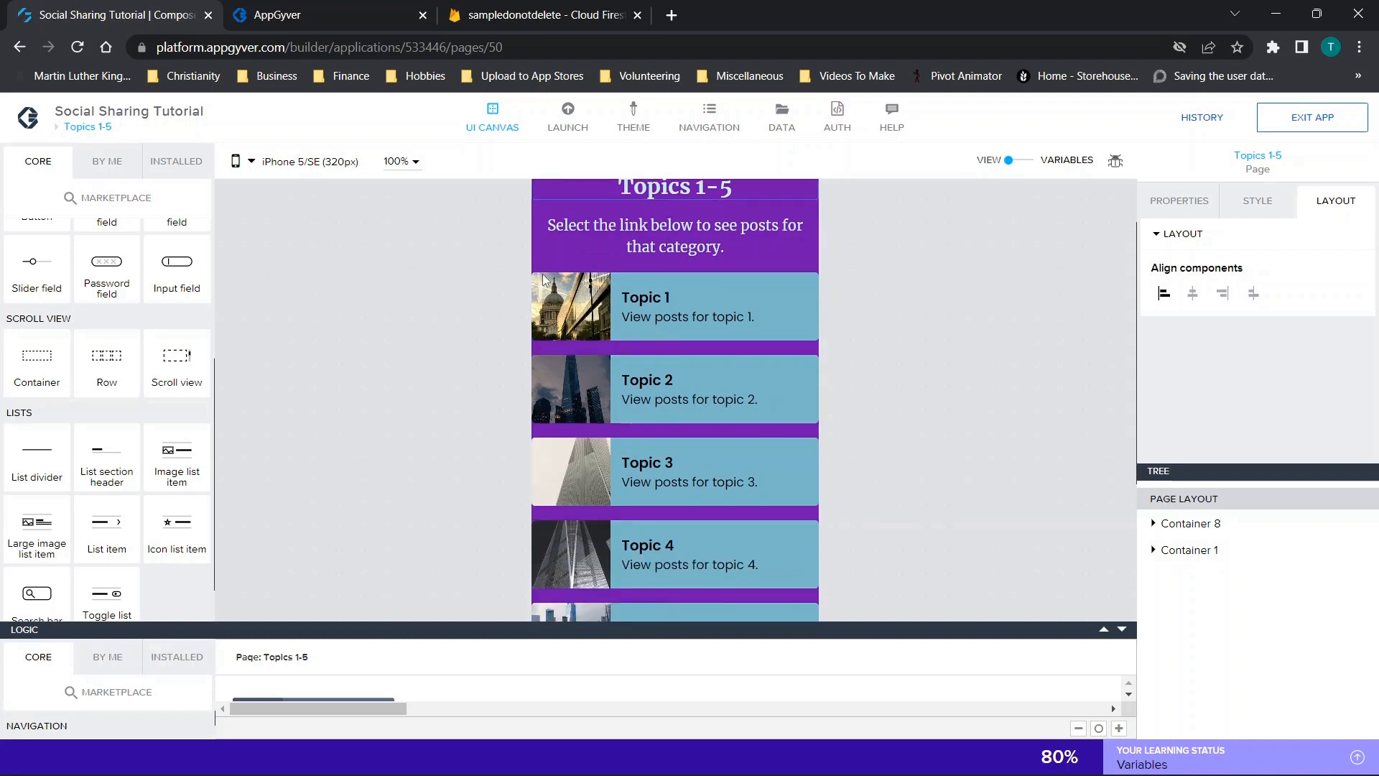
Step: Inspect the tap logic of the Topic 1, Topic 2 and Topic 3 list items in an enlarged logic canvas, and shrink the canvas again
left_click(1104, 630)
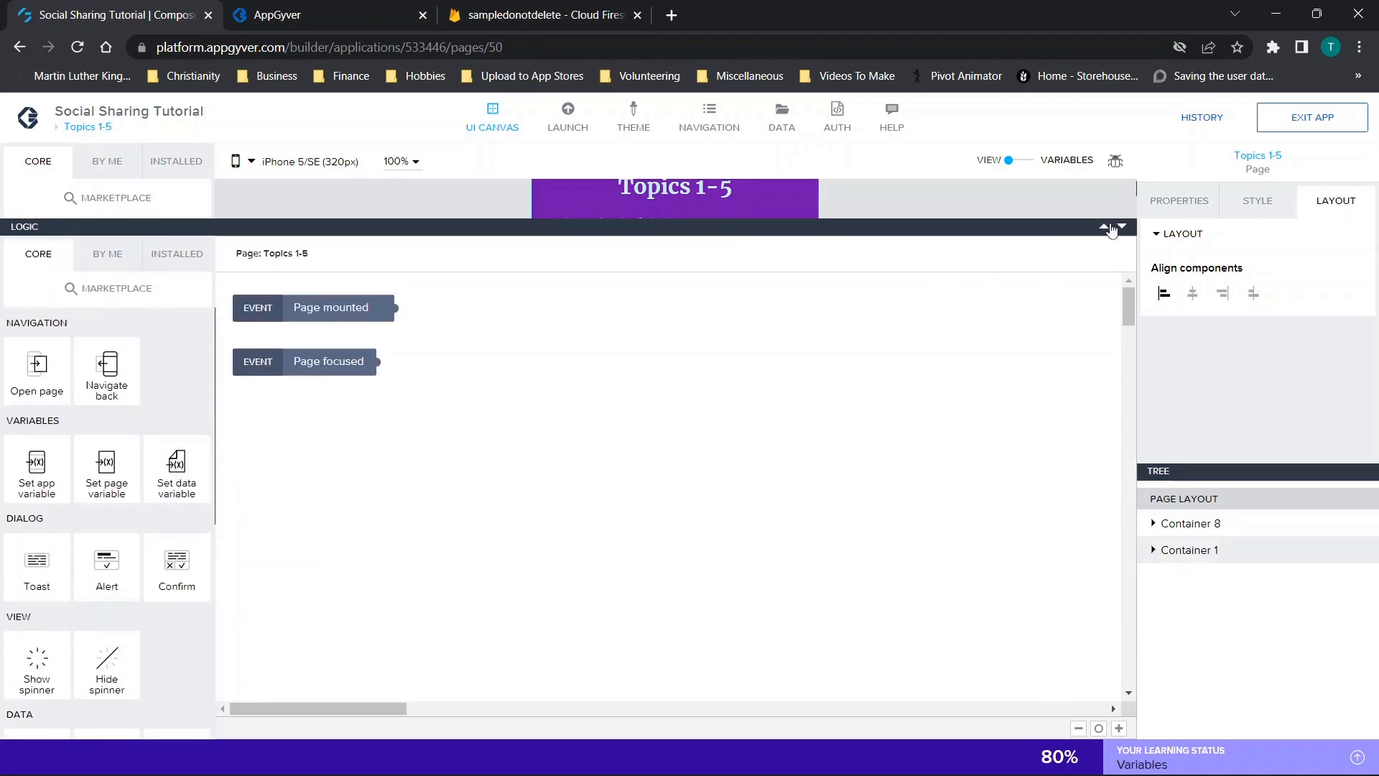
left_click(1123, 225)
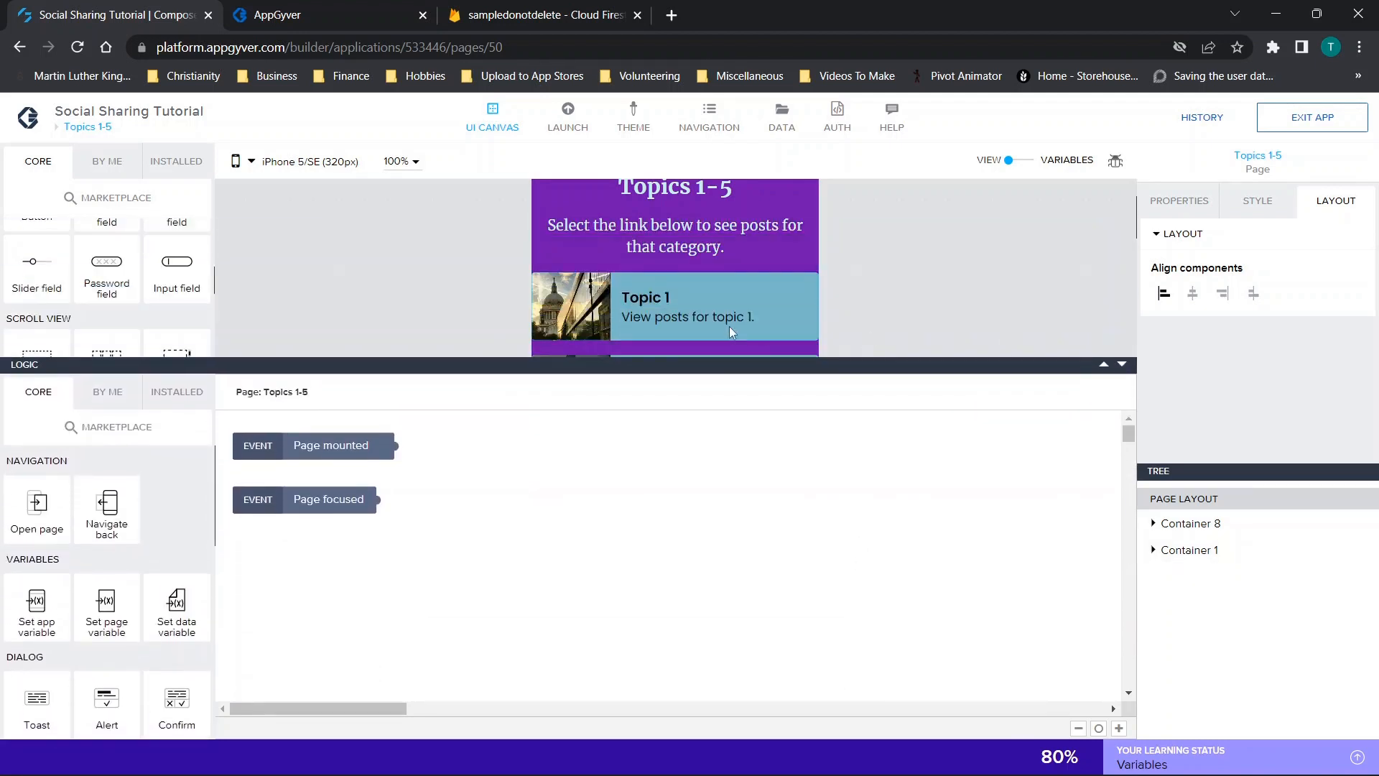
left_click(670, 303)
left_click(512, 490)
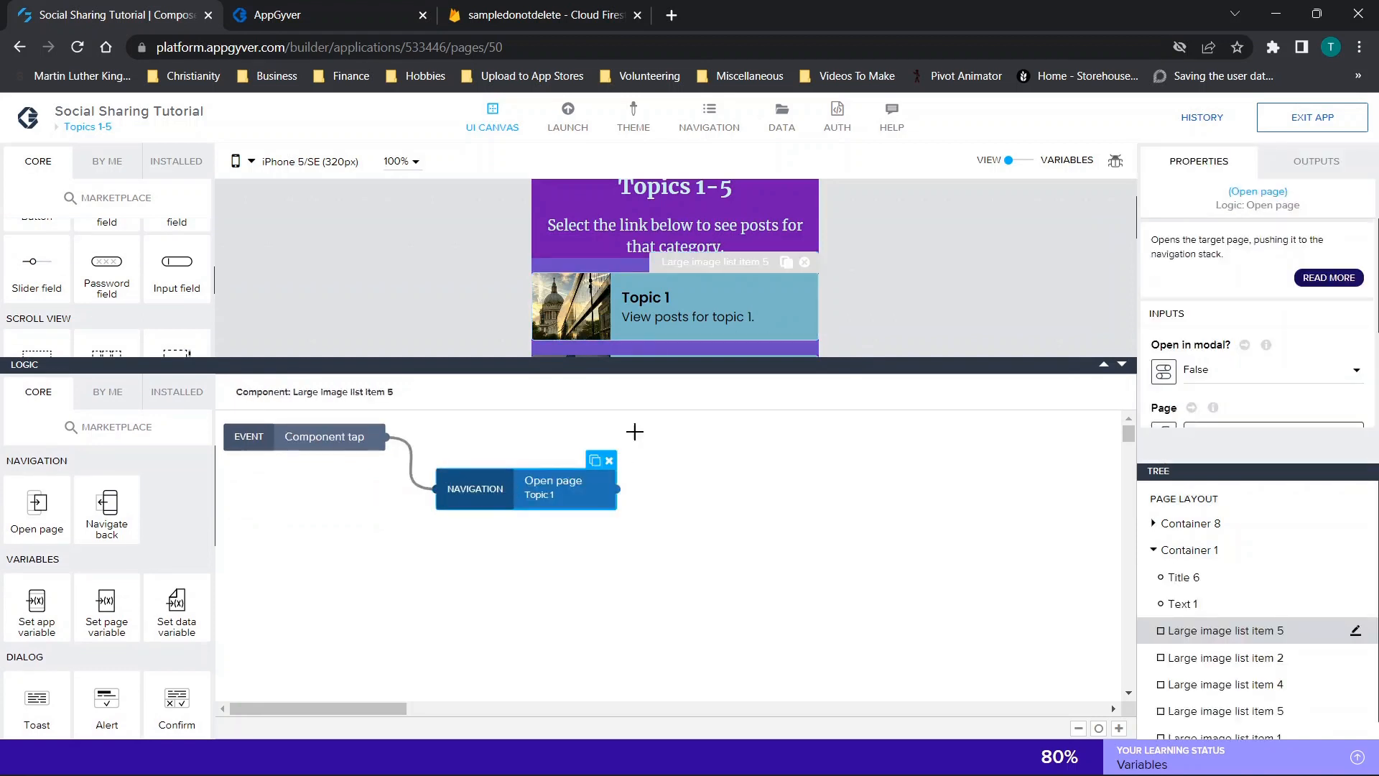
scroll(658, 282, "down", 3)
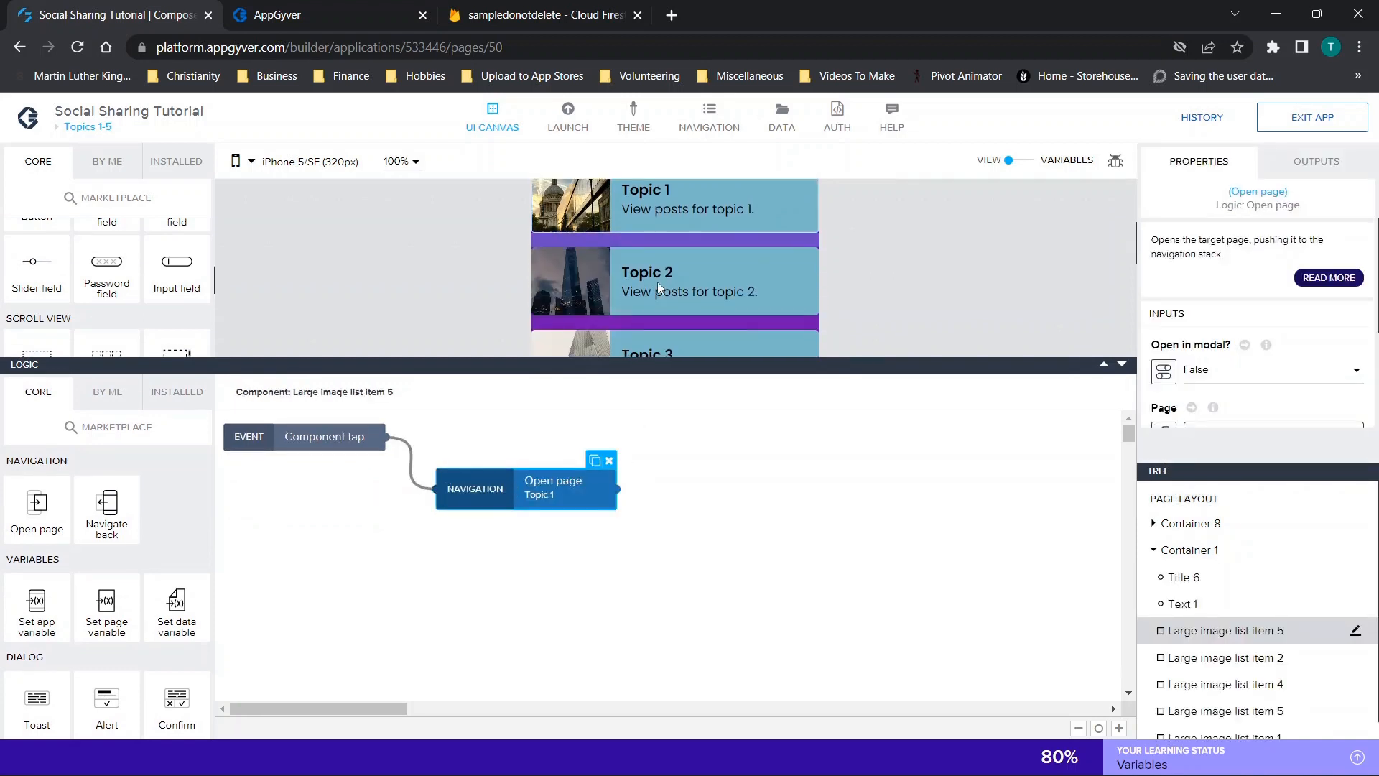
left_click(658, 282)
left_click(553, 492)
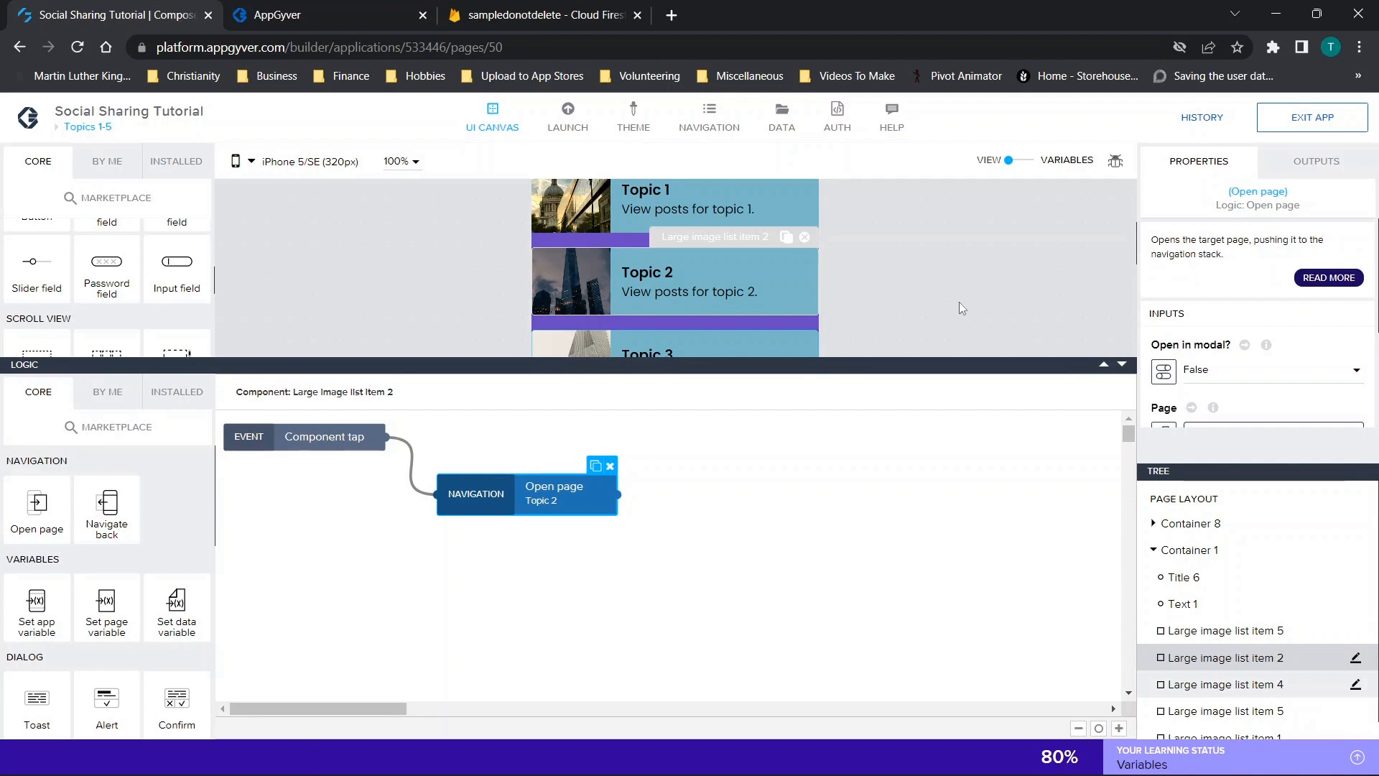
left_click(631, 352)
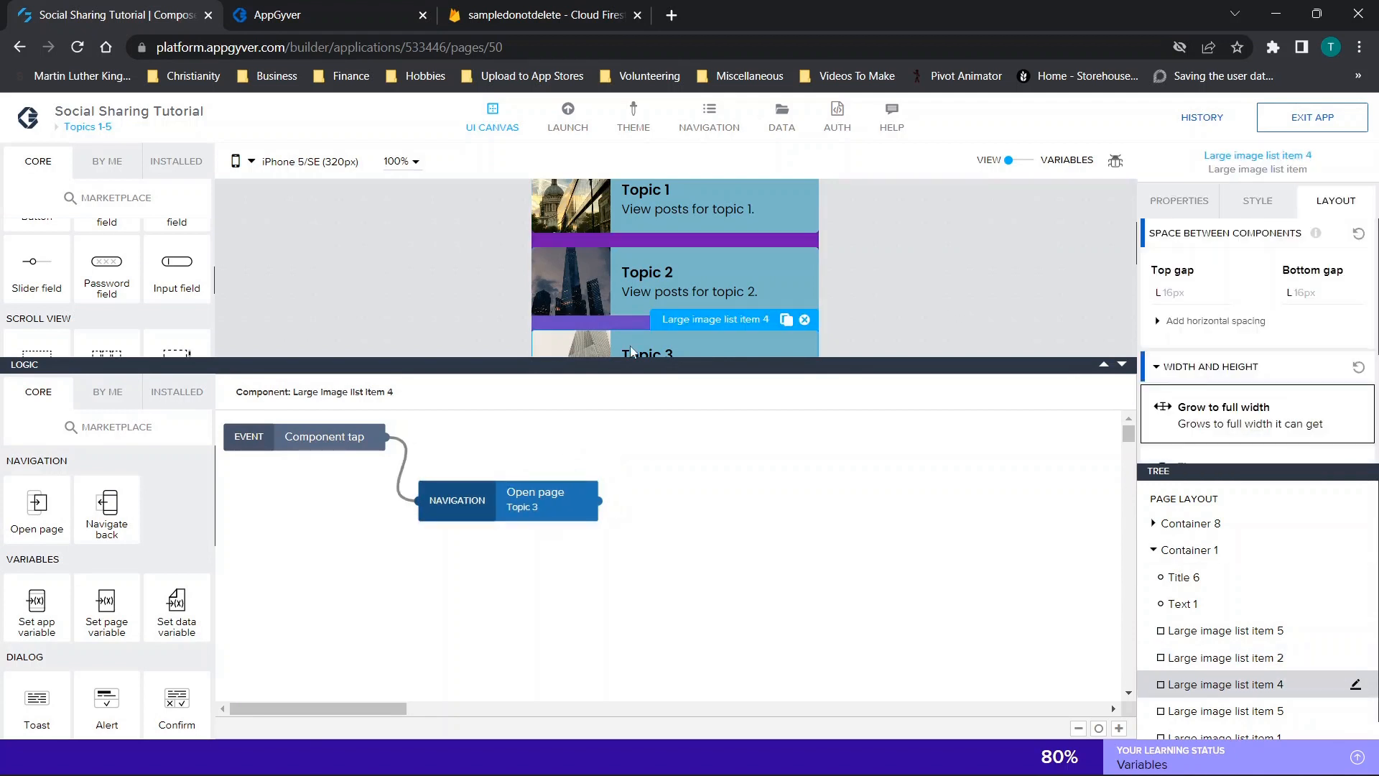
left_click_drag(1113, 365, 1099, 681)
scroll(675, 359, "up", 3)
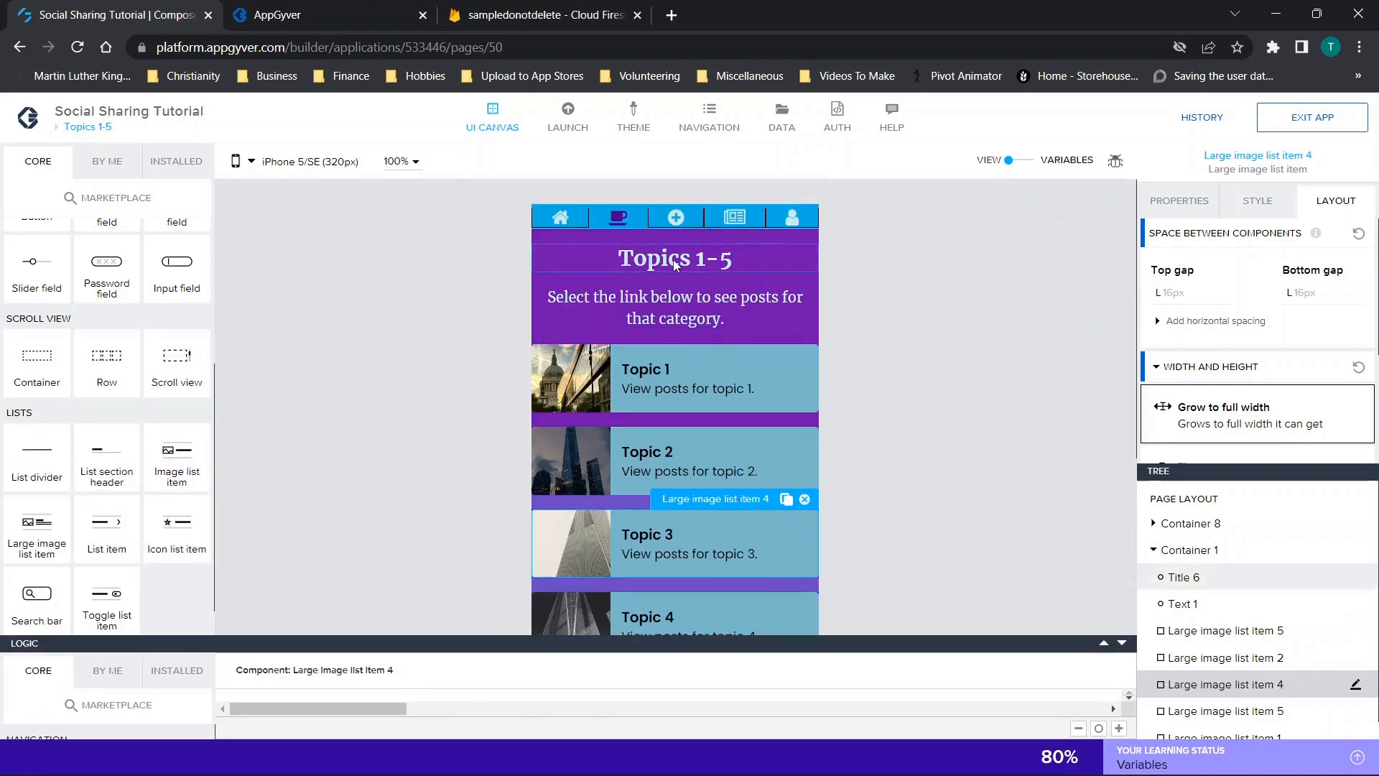
Step: Point out the Topic 1 and Topic 2 list items by selecting them, and open the Topic 1 page in the builder
left_click(643, 376)
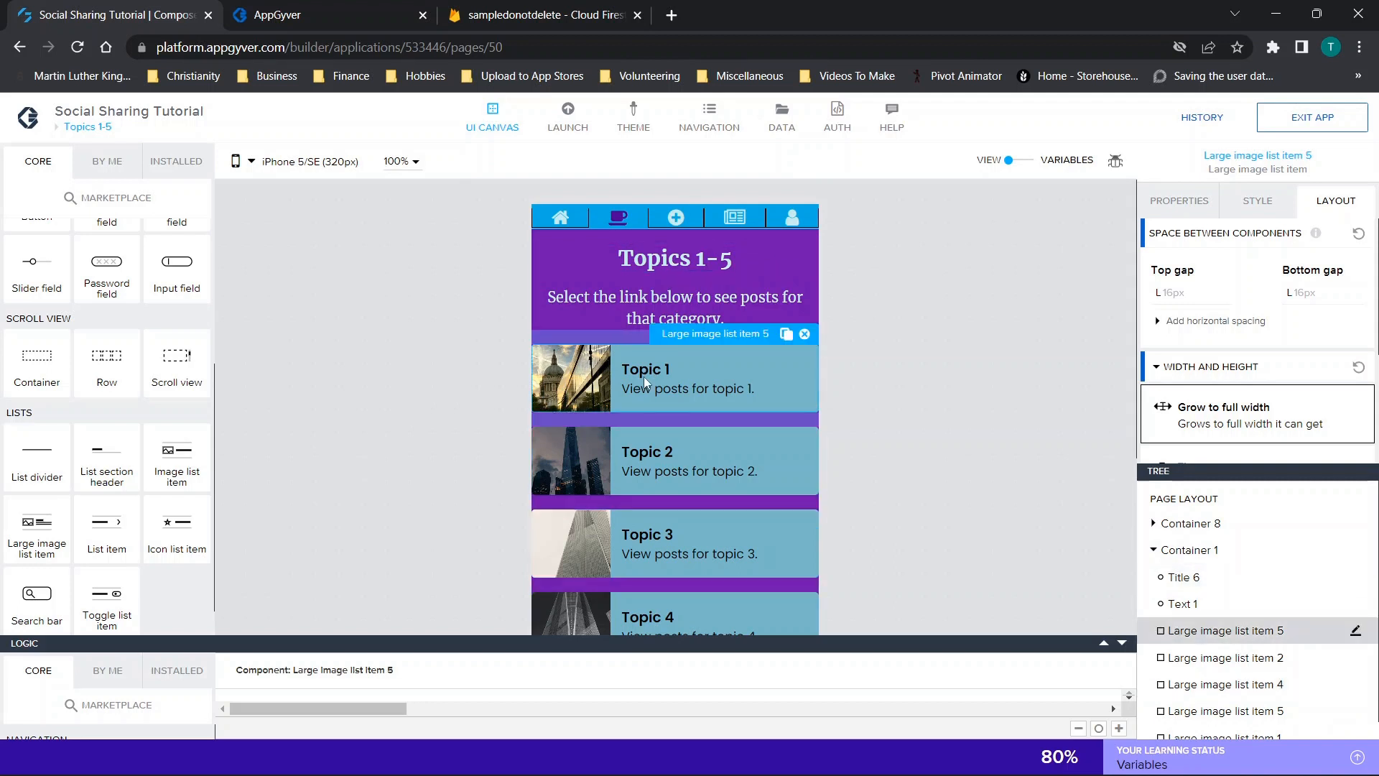
left_click(670, 464)
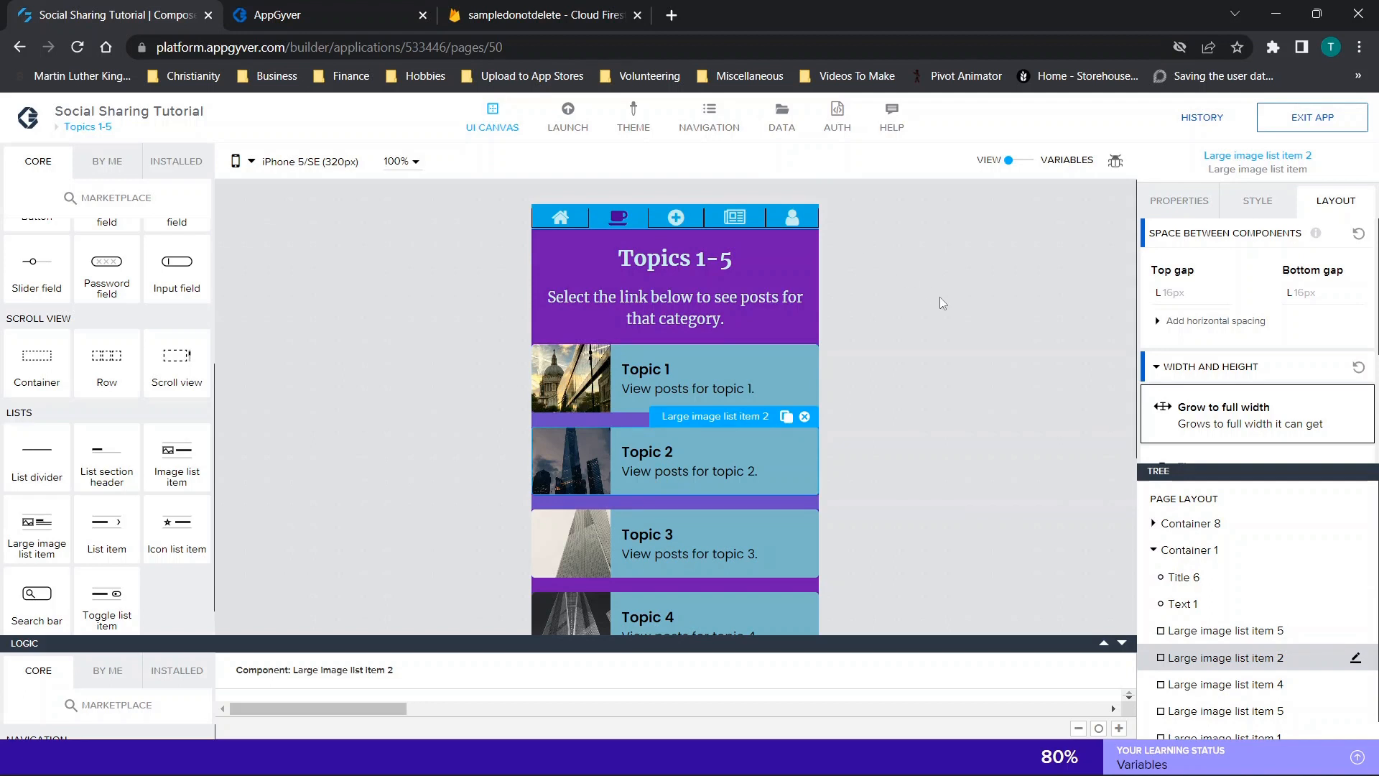
left_click(82, 132)
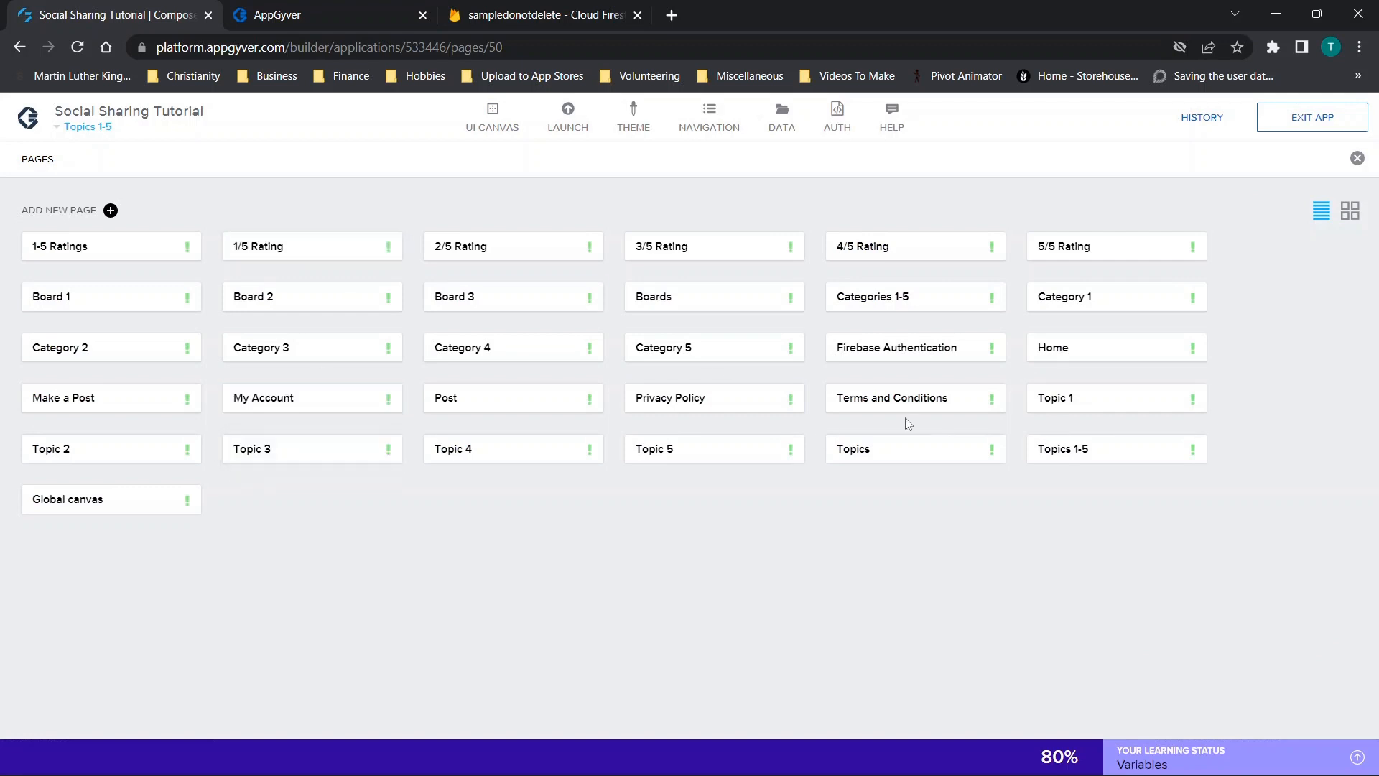
left_click(1034, 402)
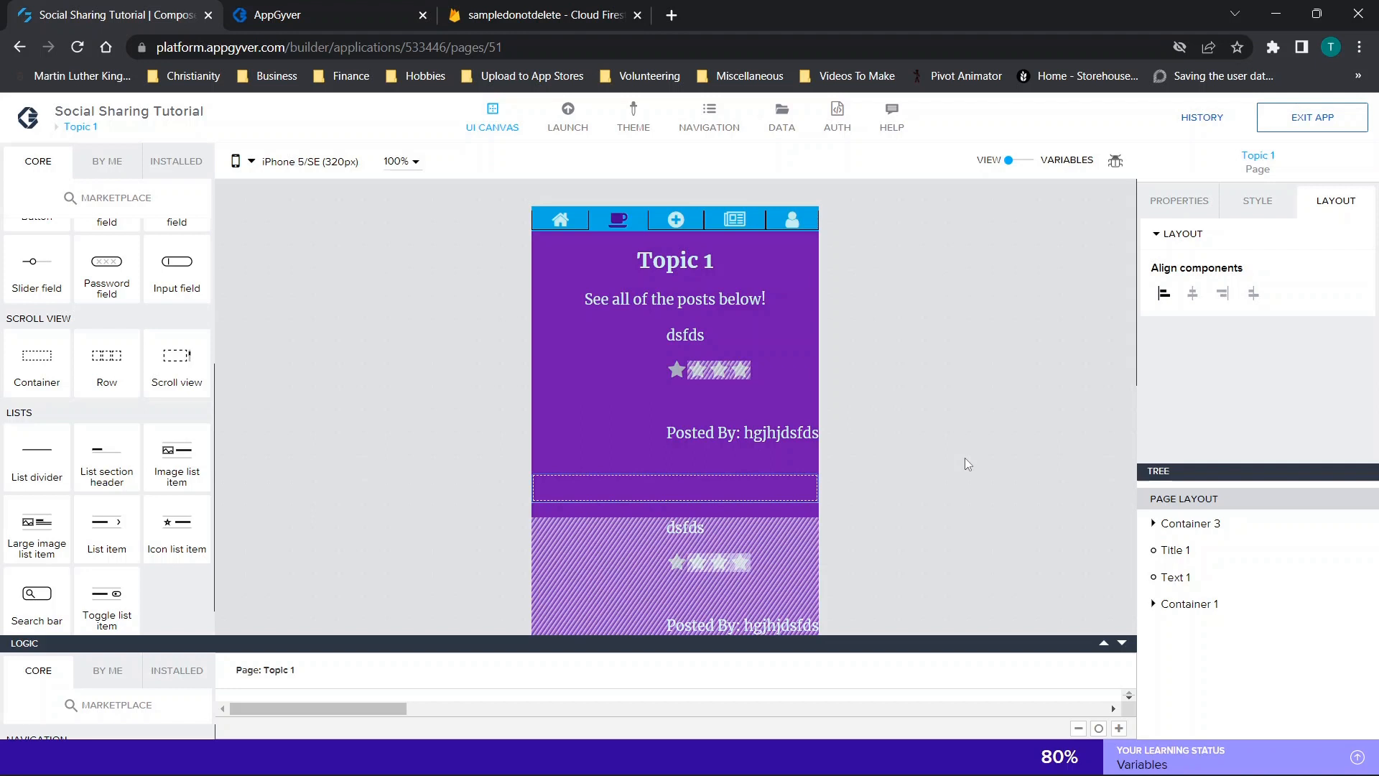
Step: Open the Make a Post page in the app preview and look over its form fields
left_click(380, 6)
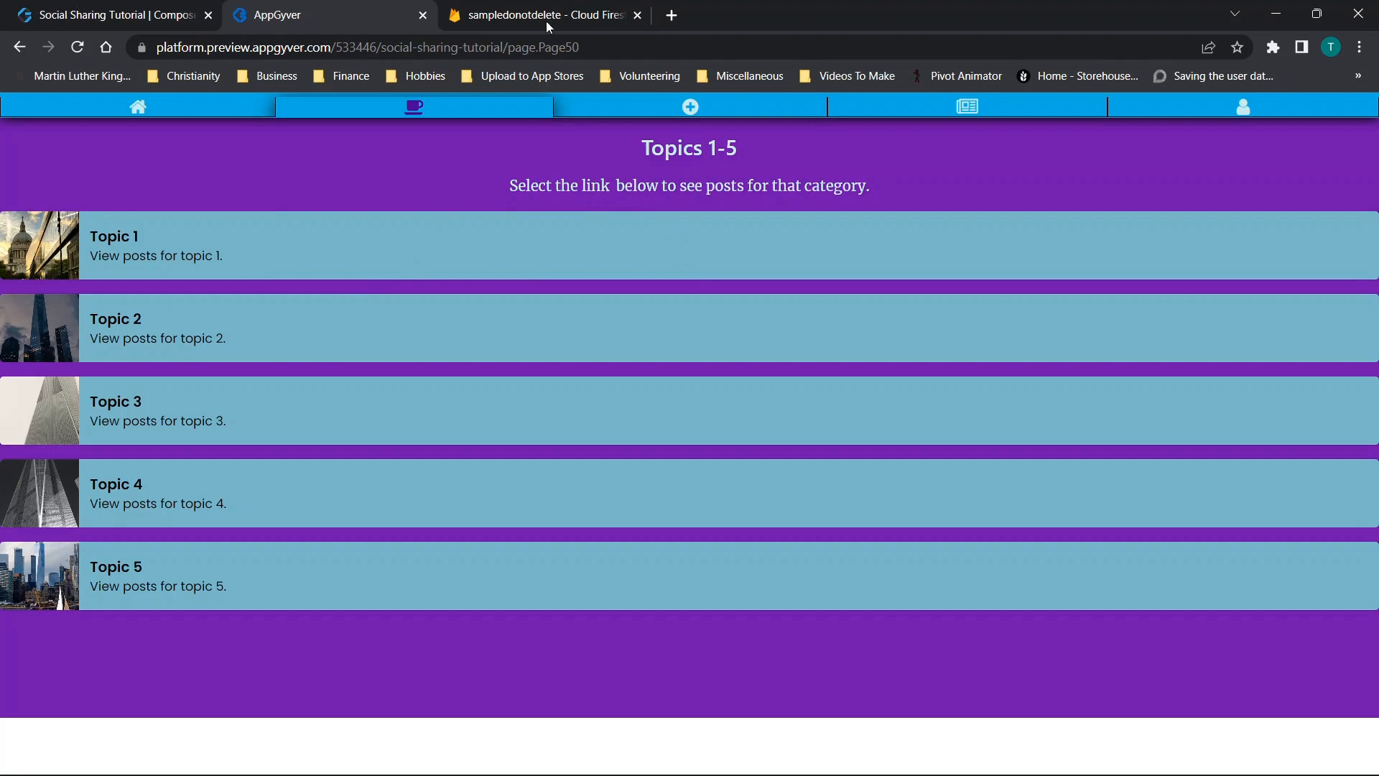
left_click(704, 112)
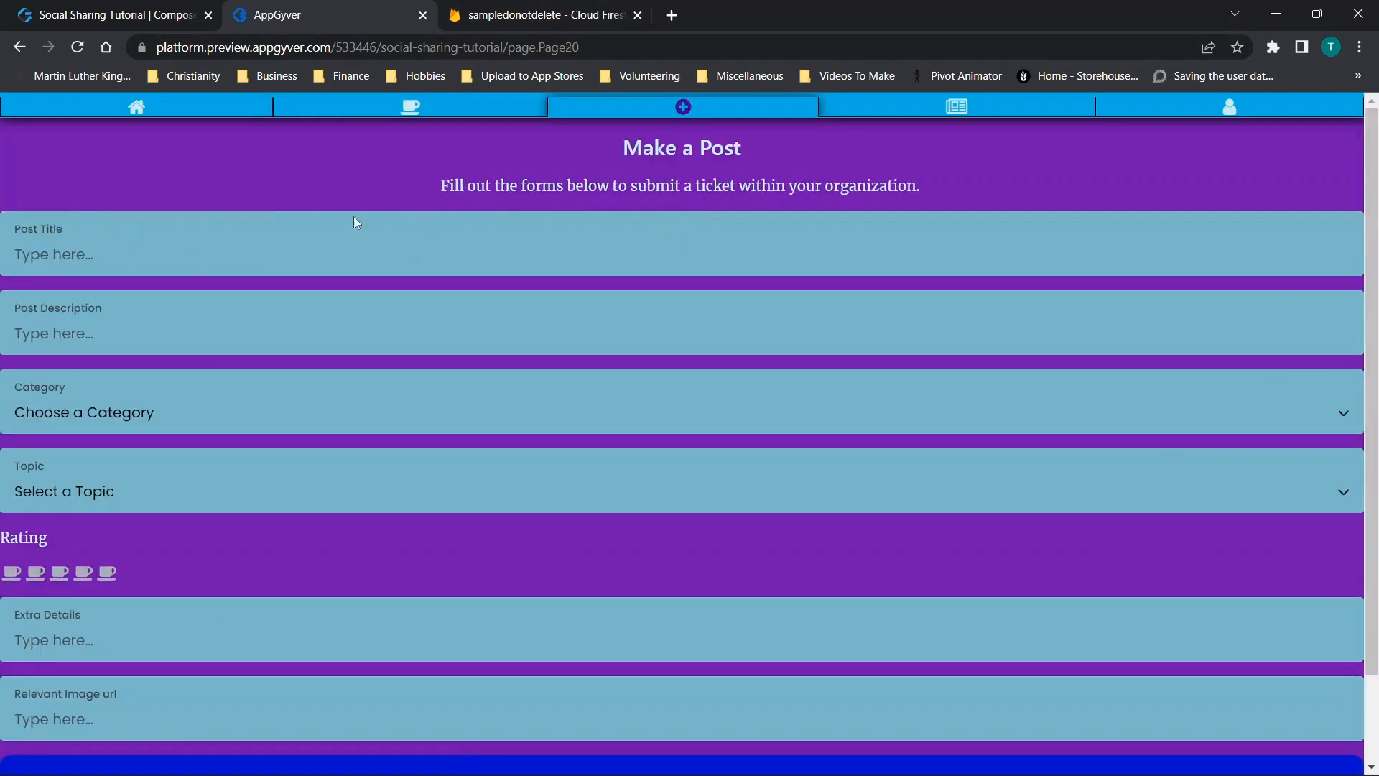
scroll(251, 464, "down", 2)
scroll(252, 463, "up", 2)
Step: Switch to the Firestore console and examine the documents in the posttopic1 and posttopic2 collections
left_click(521, 7)
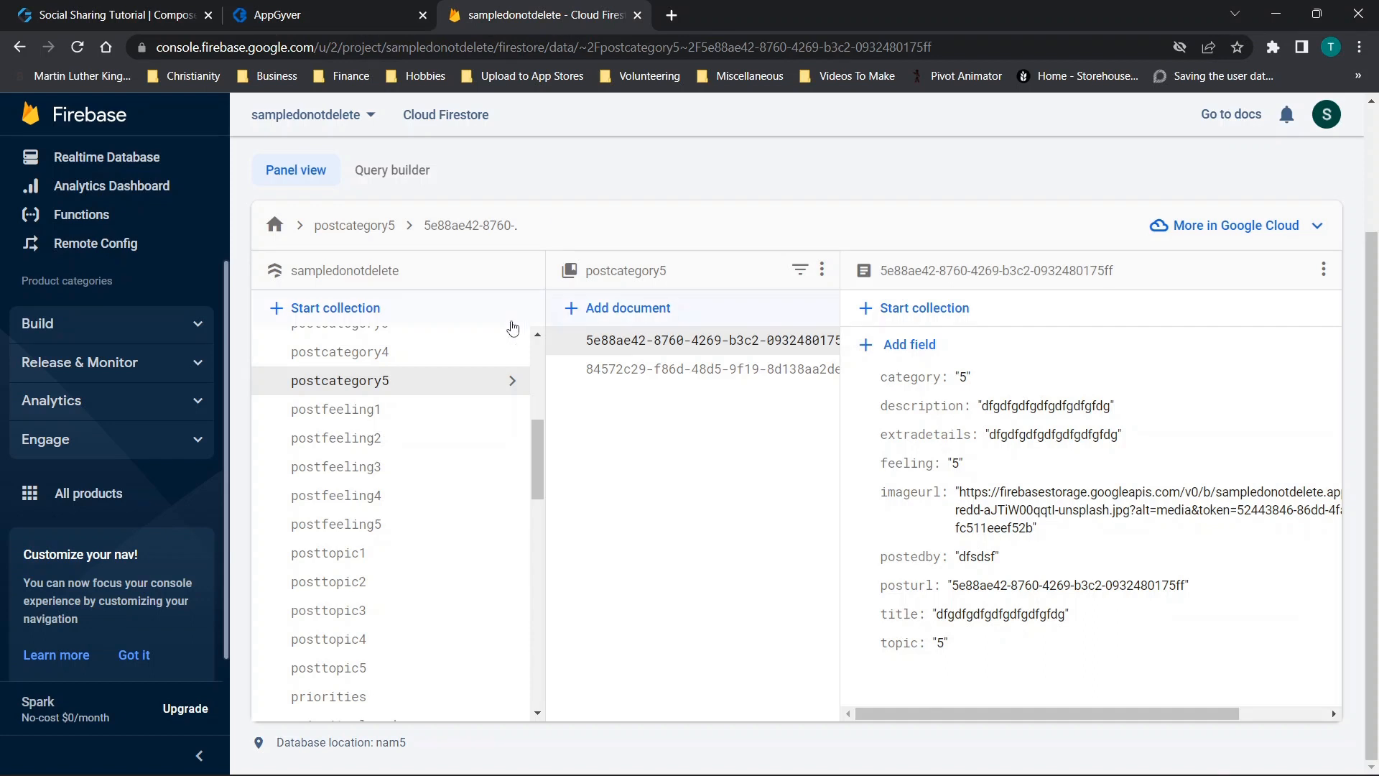
scroll(445, 409, "up", 1)
scroll(445, 409, "up", 5)
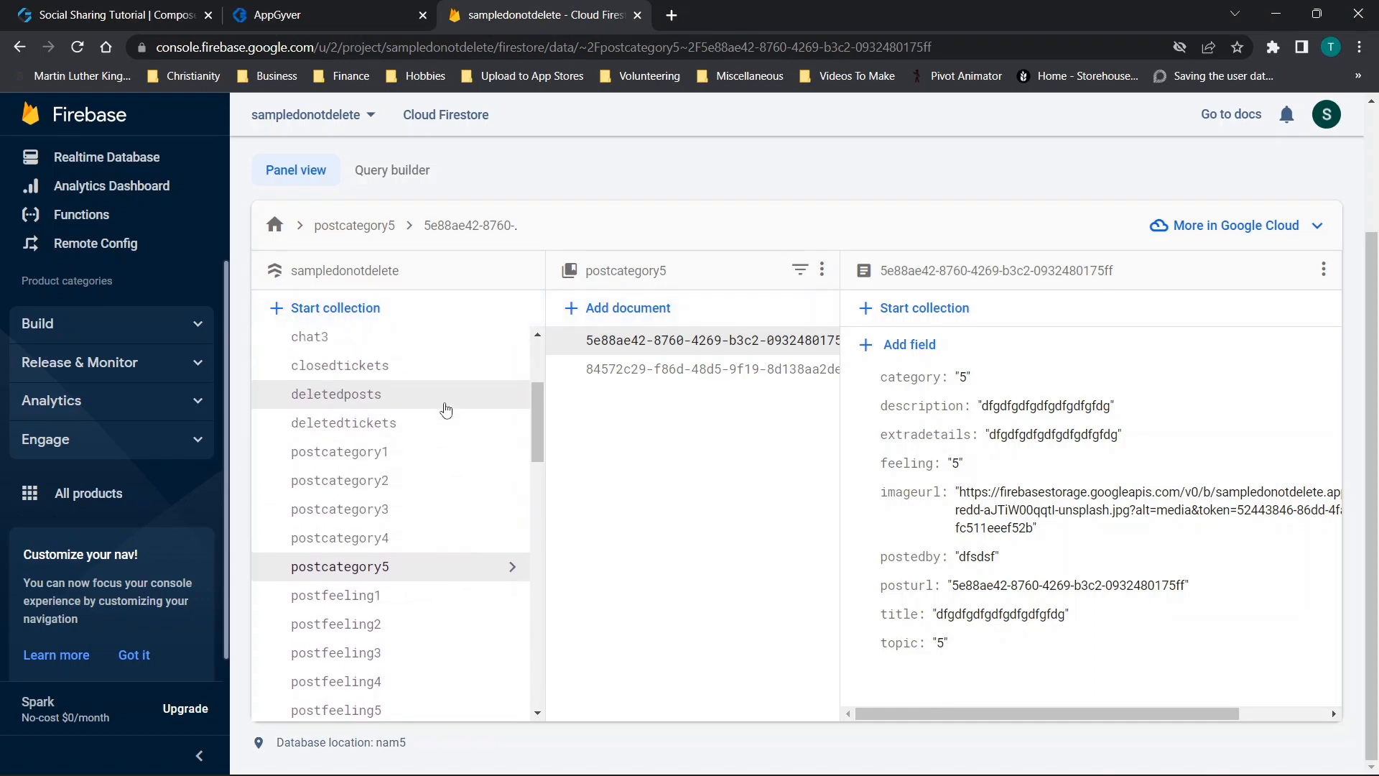
scroll(445, 409, "down", 7)
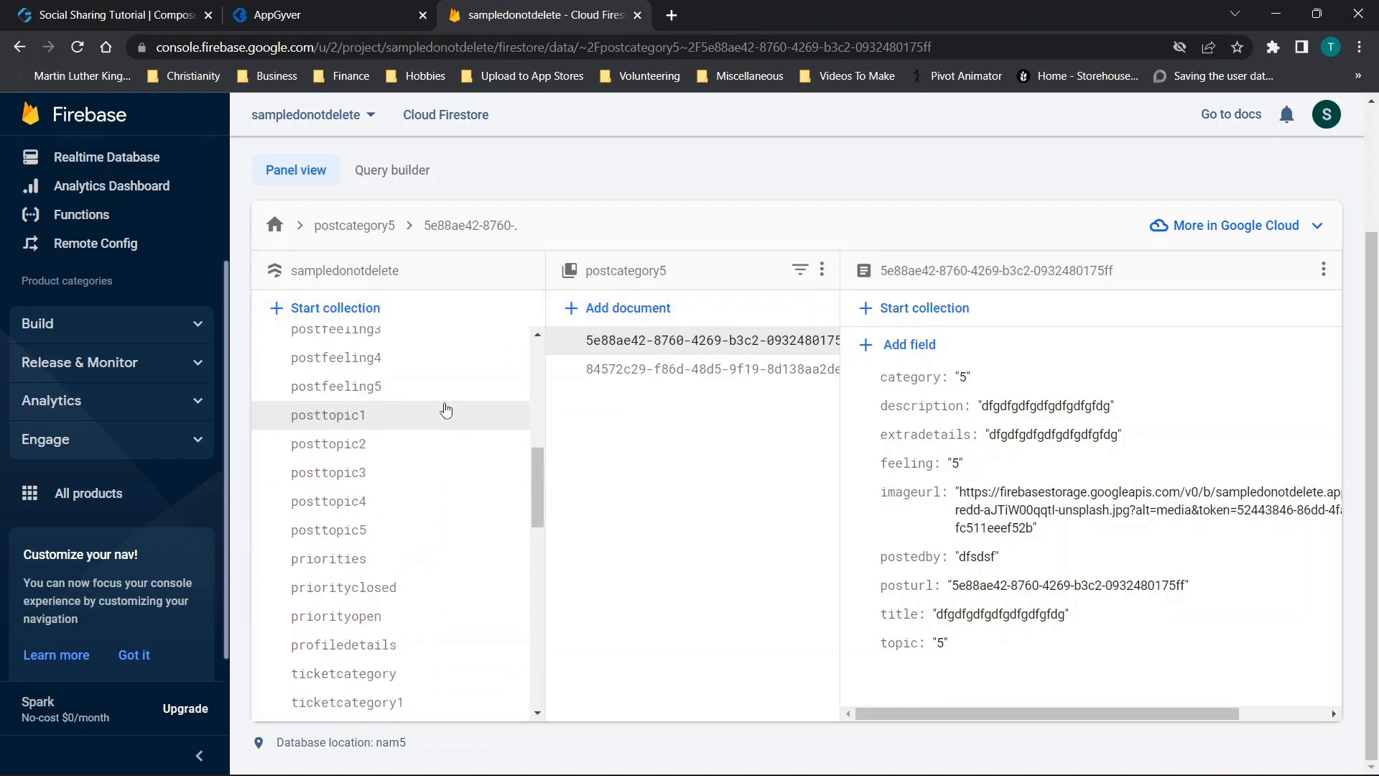
left_click(331, 451)
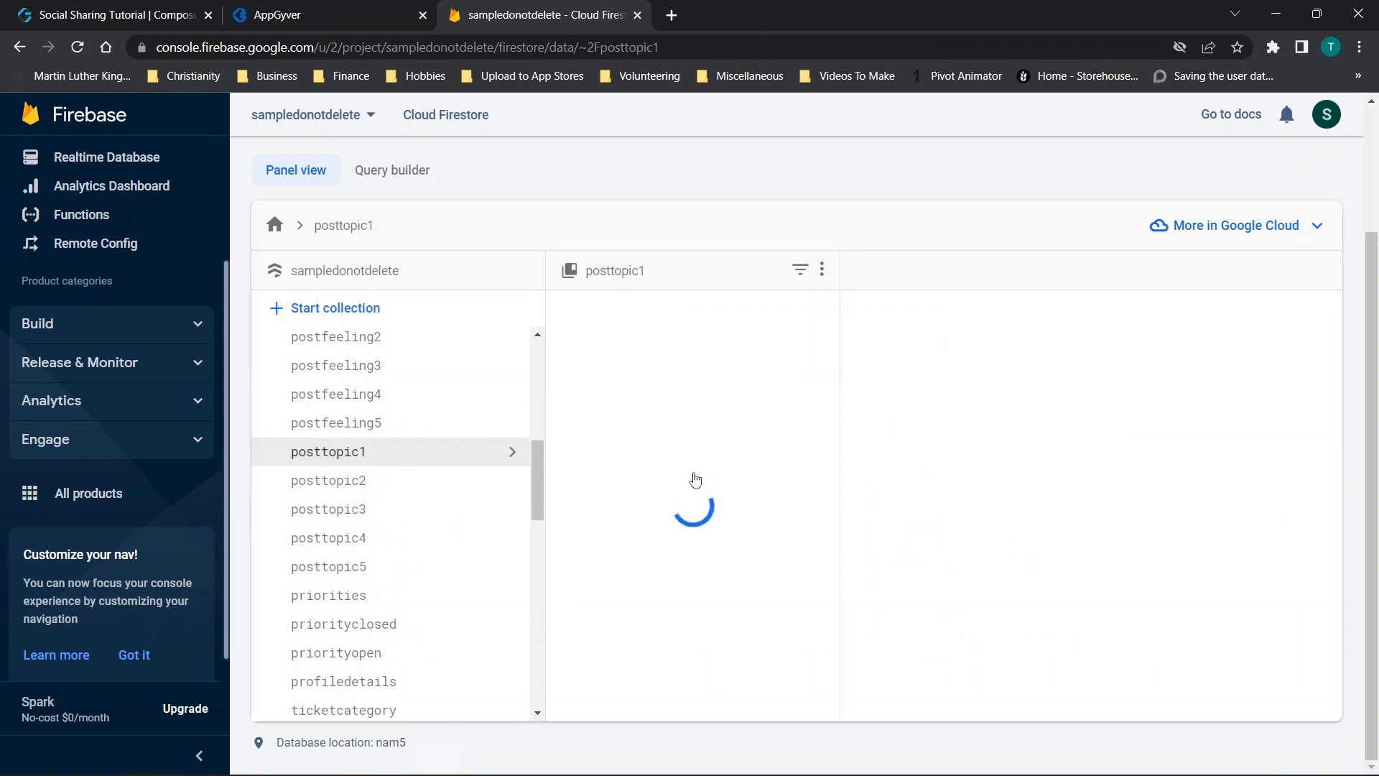
scroll(747, 478, "down", 3)
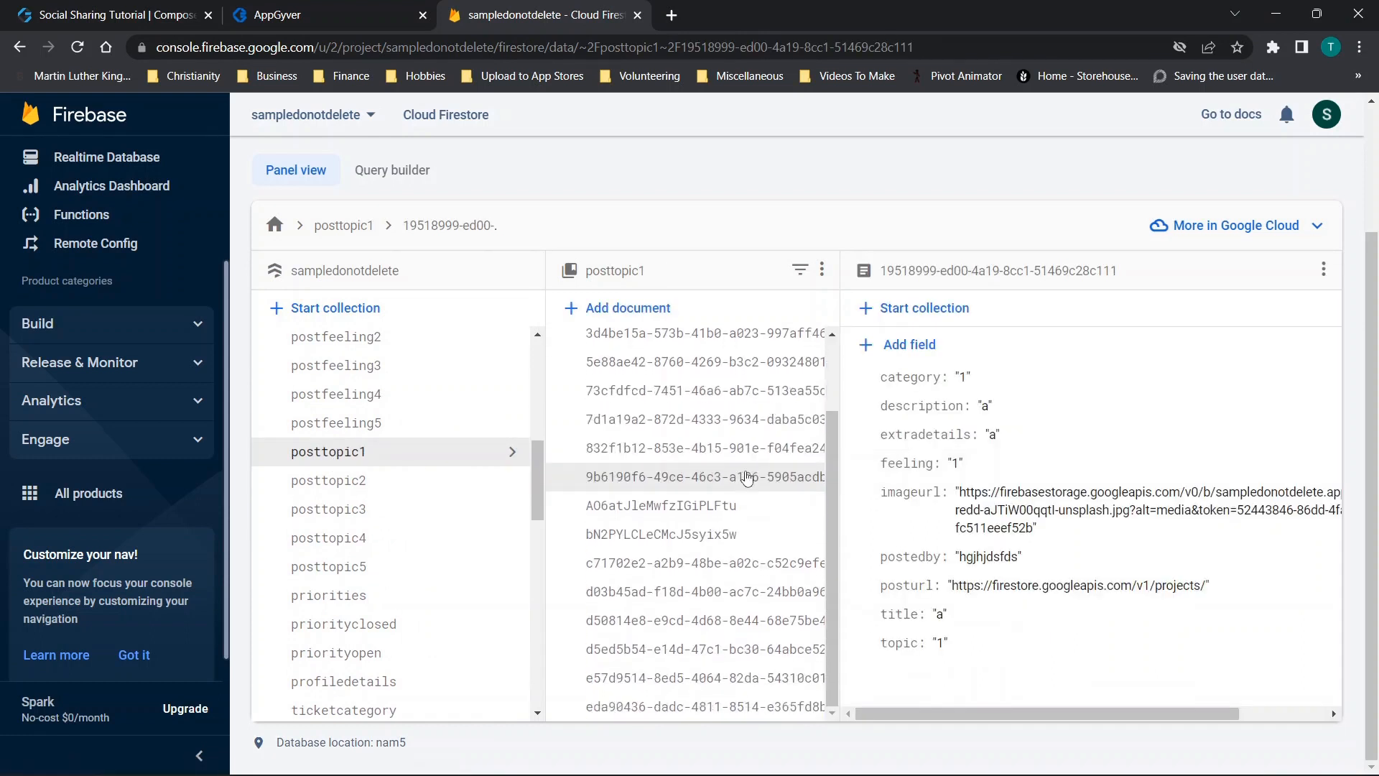
left_click(364, 491)
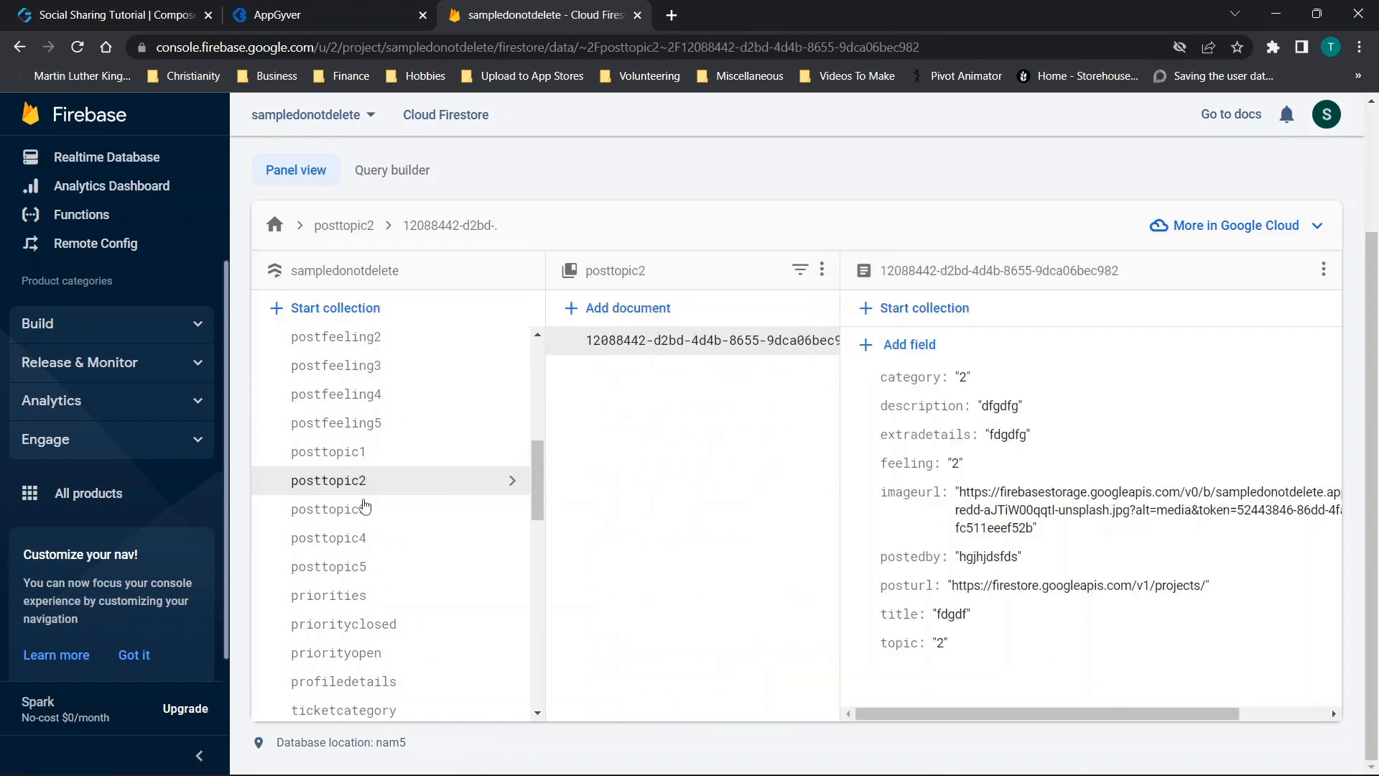
Step: Delete the posttopic1 collection from Firestore, confirming with its ID posttopic1
left_click(448, 447)
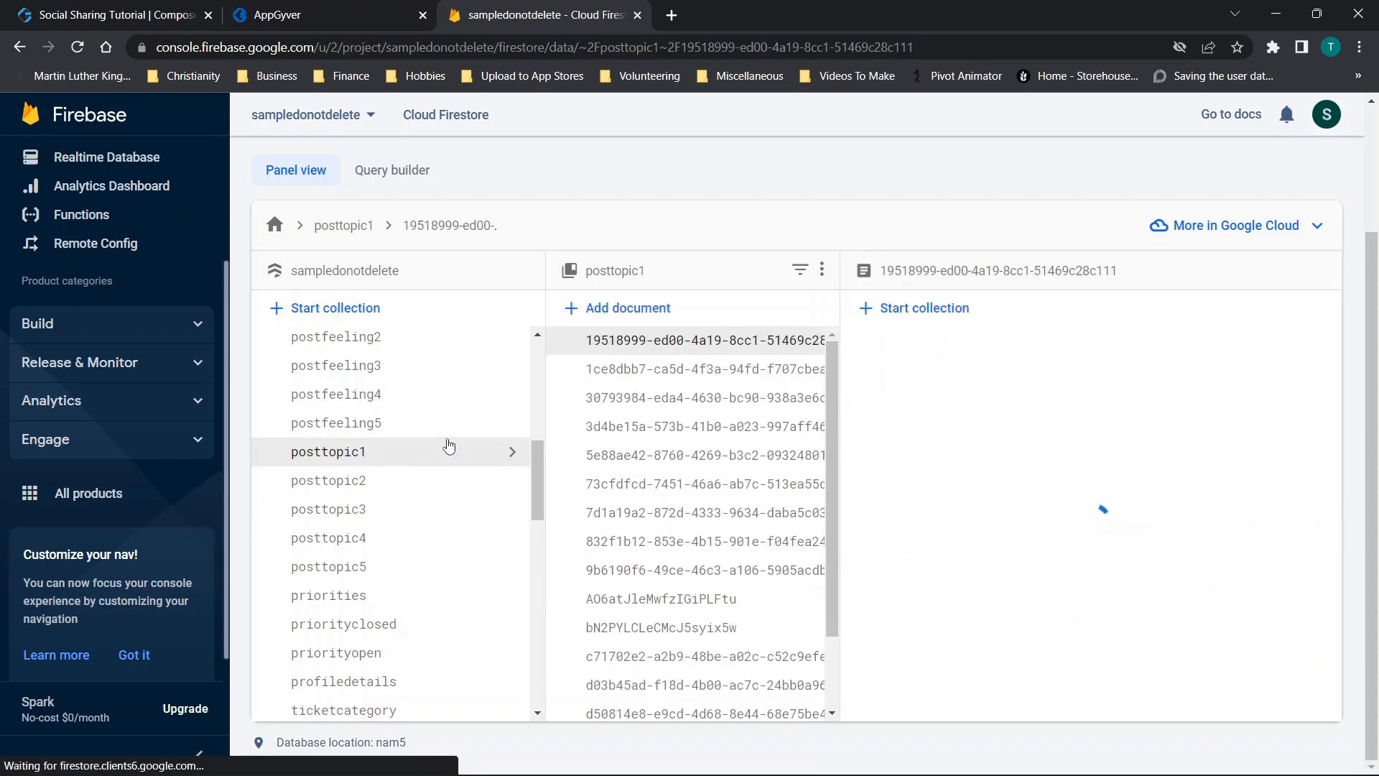
left_click(821, 269)
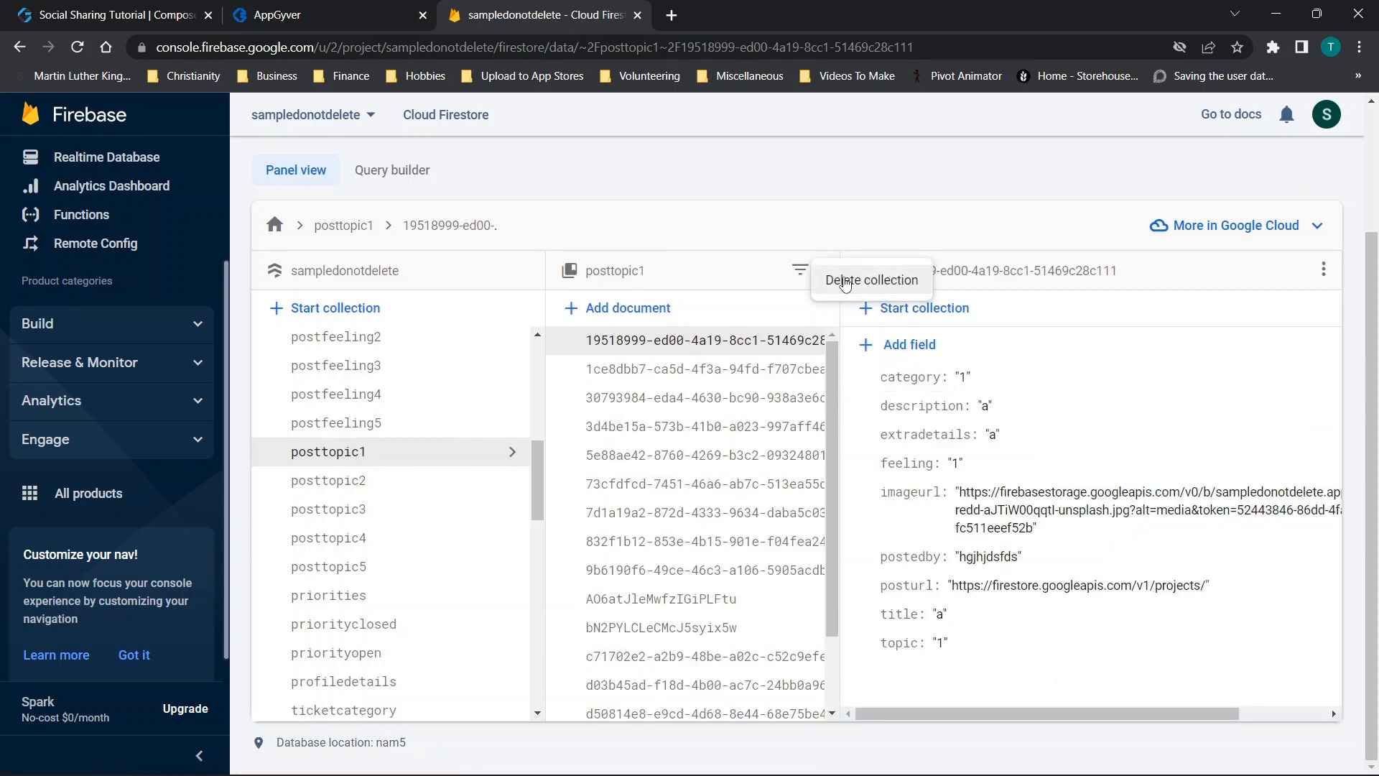
left_click(846, 281)
left_click(591, 492)
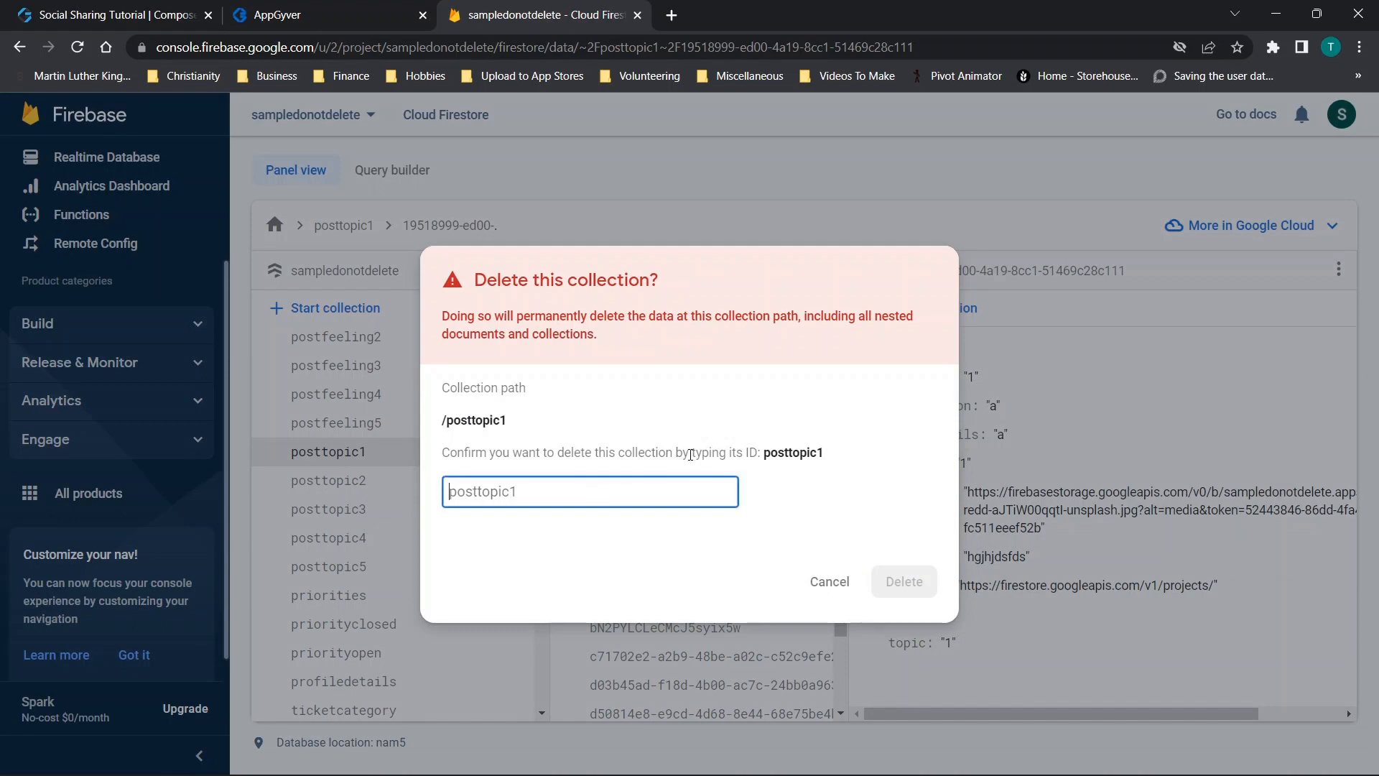
left_click_drag(763, 452, 835, 464)
key("ctrl+c")
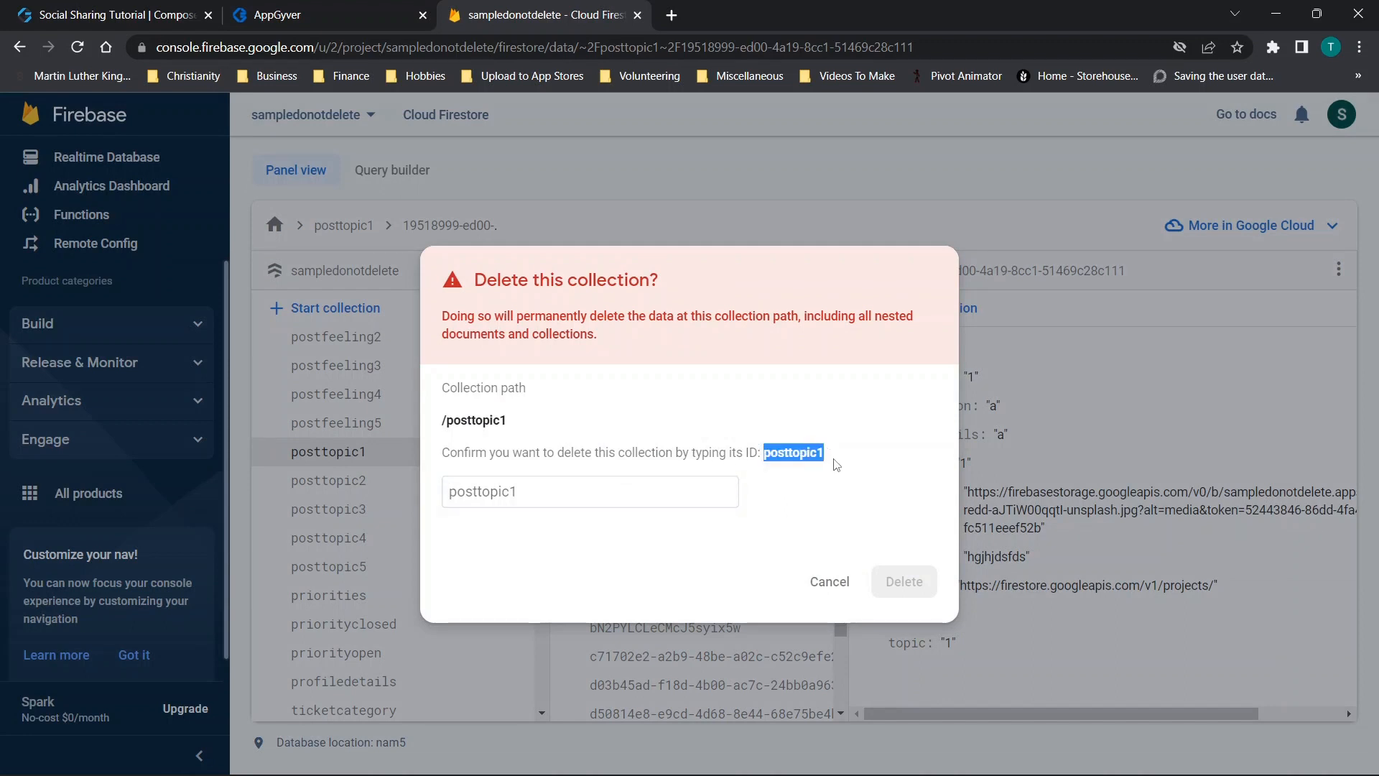
left_click(546, 492)
key("ctrl+v")
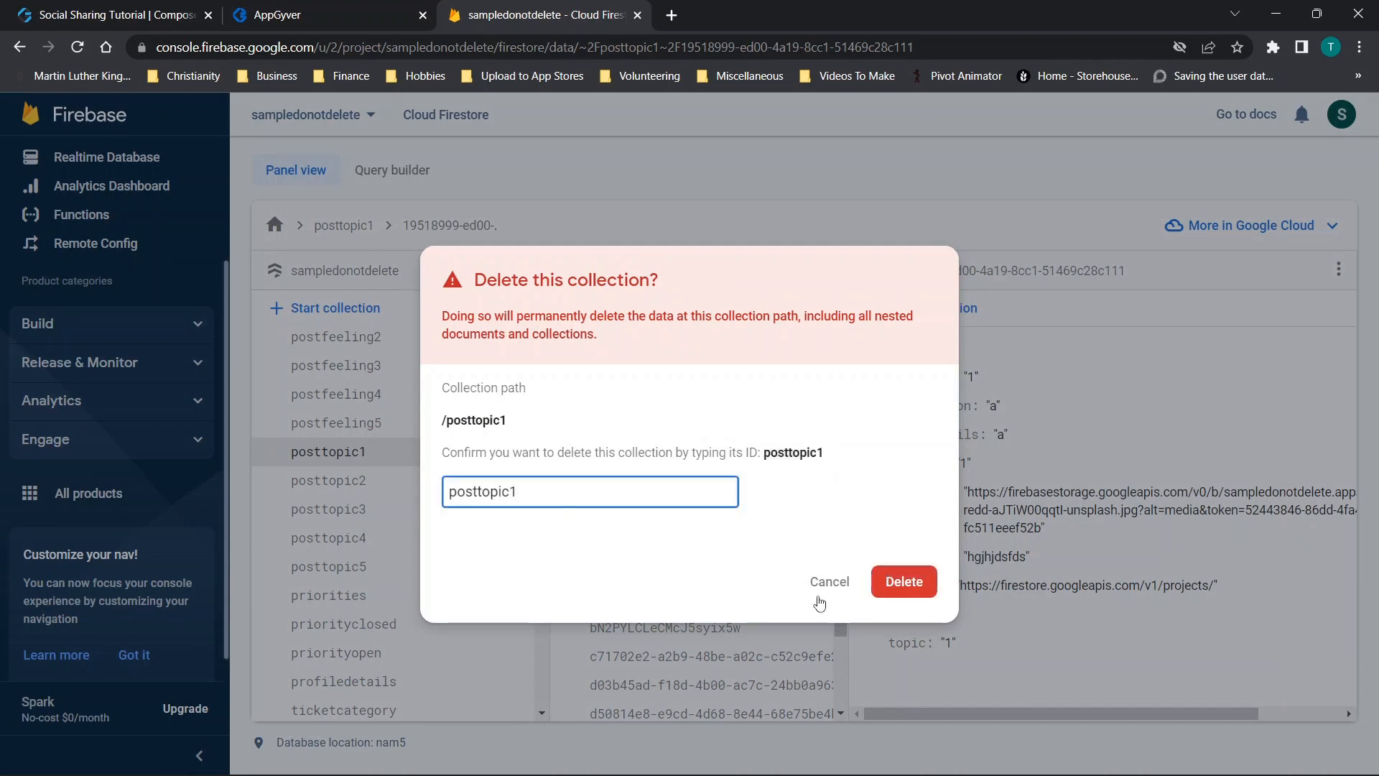
left_click(894, 596)
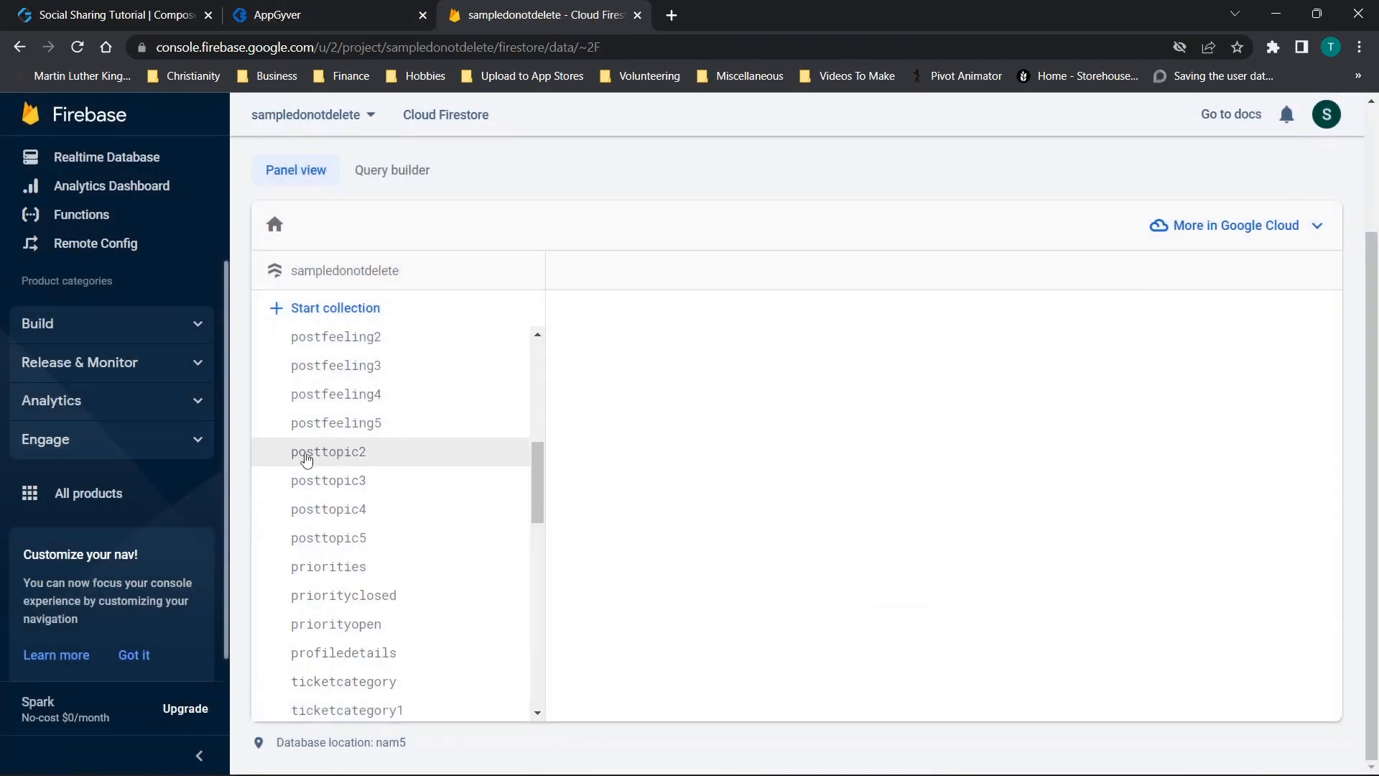
Step: Delete the ticketcategory1 collection from Firestore, confirming with its ID ticketcategory1
left_click(335, 9)
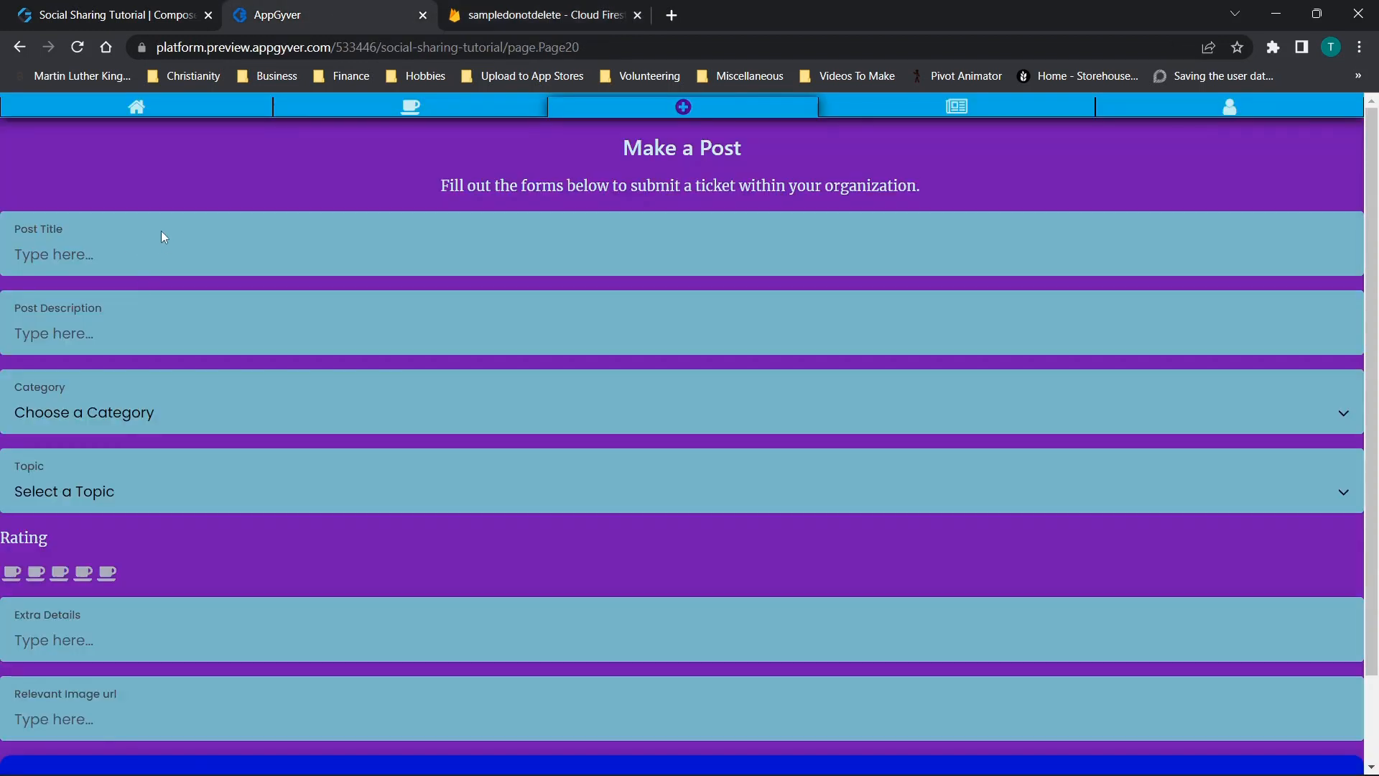
left_click(568, 9)
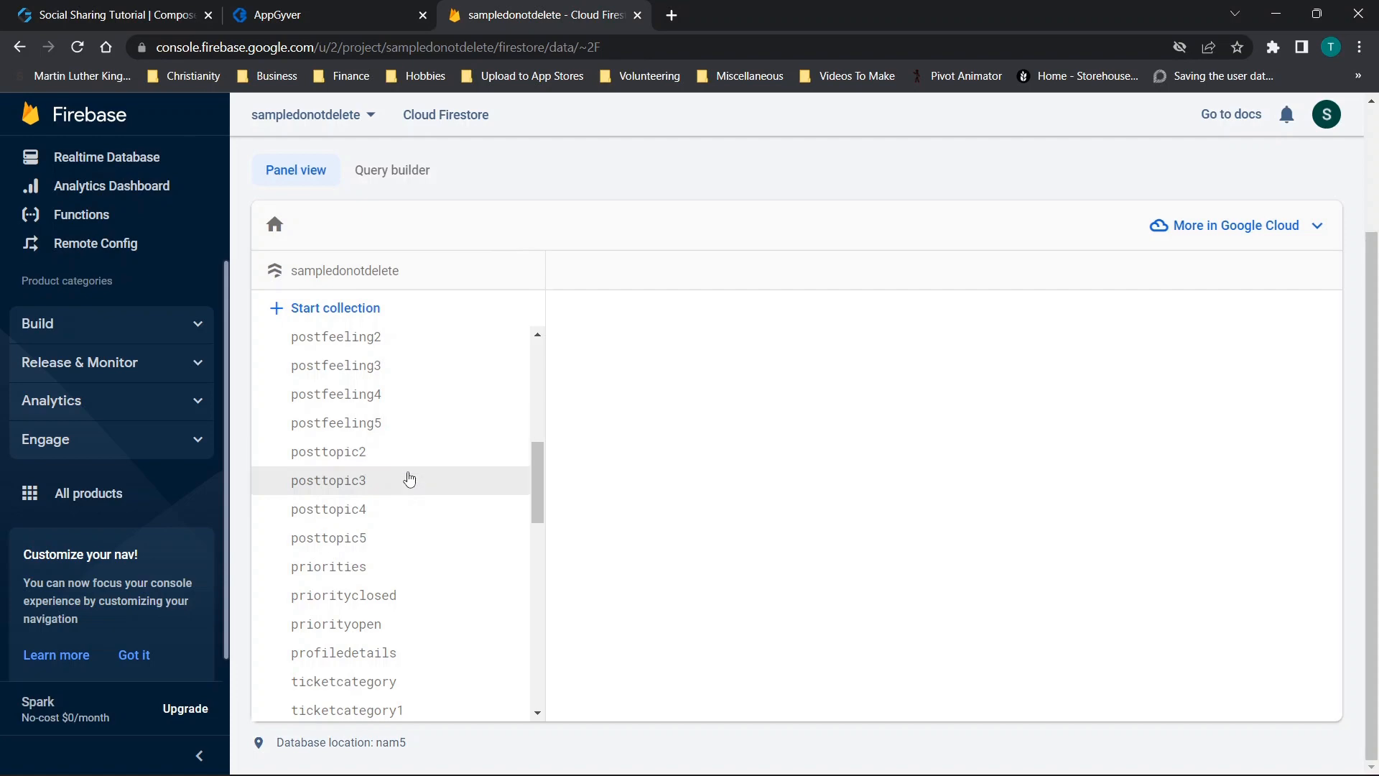
scroll(409, 479, "down", 3)
left_click(388, 544)
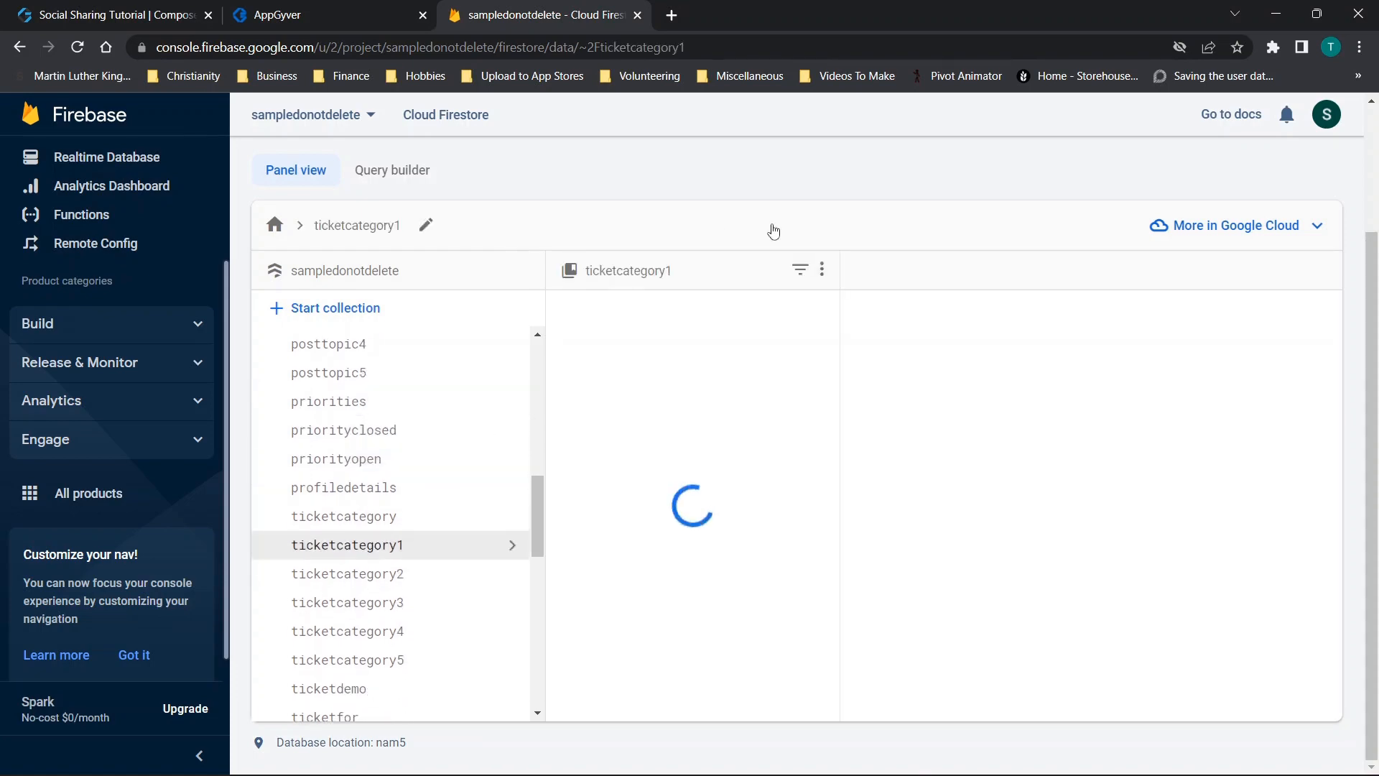
left_click(822, 268)
left_click(851, 282)
left_click(663, 495)
left_click_drag(870, 454, 766, 454)
key("ctrl+c")
left_click(631, 488)
key("ctrl+v")
left_click(906, 589)
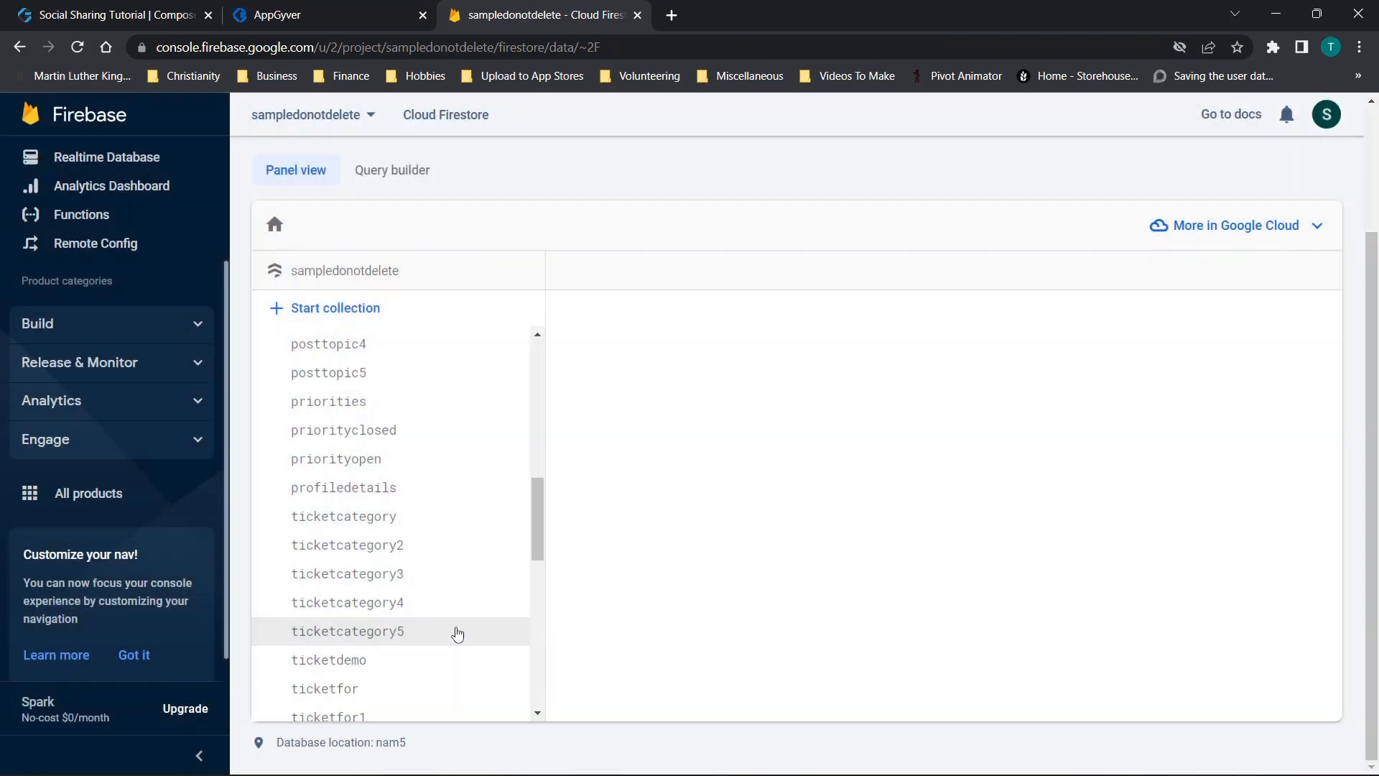
Step: Delete the postfeeling1 collection from Firestore, confirming with its ID postfeeling1
scroll(387, 601, "down", 2)
scroll(387, 601, "up", 3)
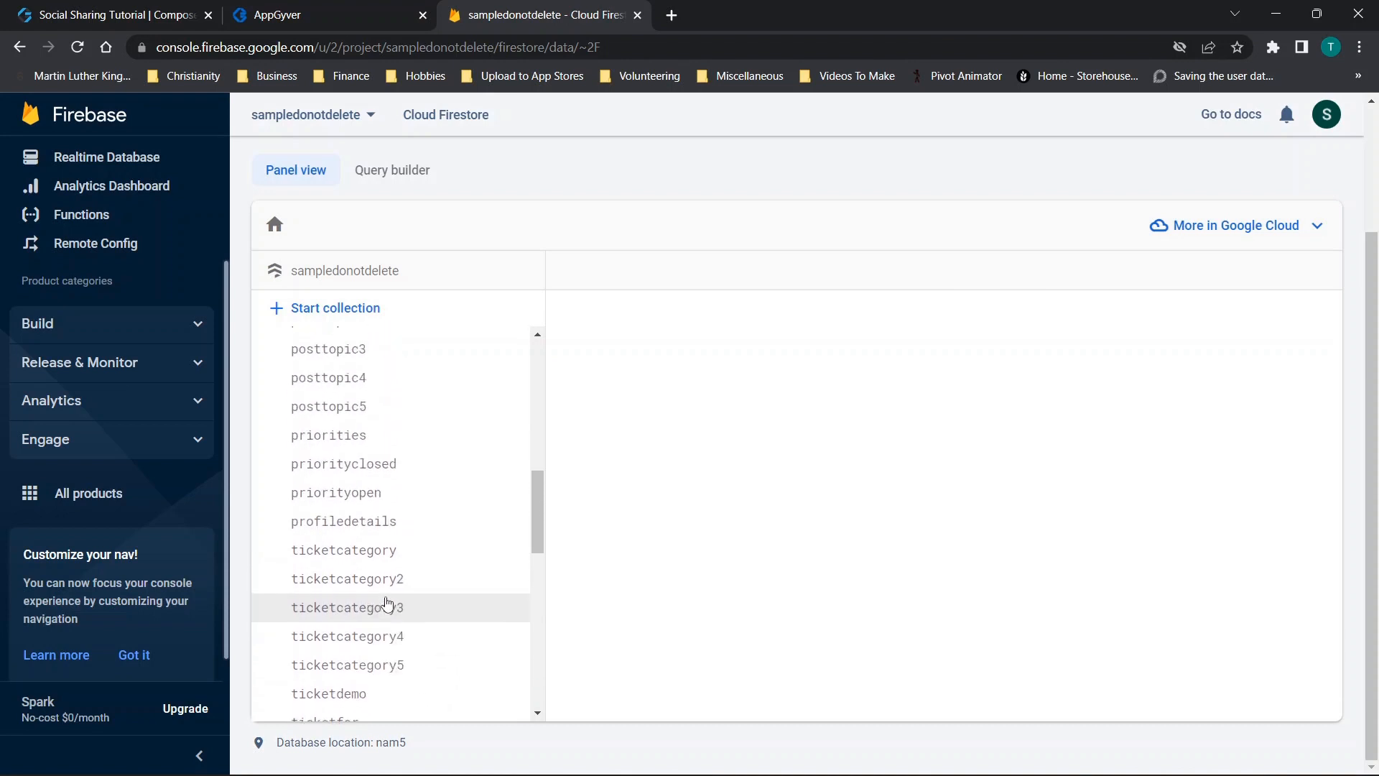
scroll(381, 571, "up", 2)
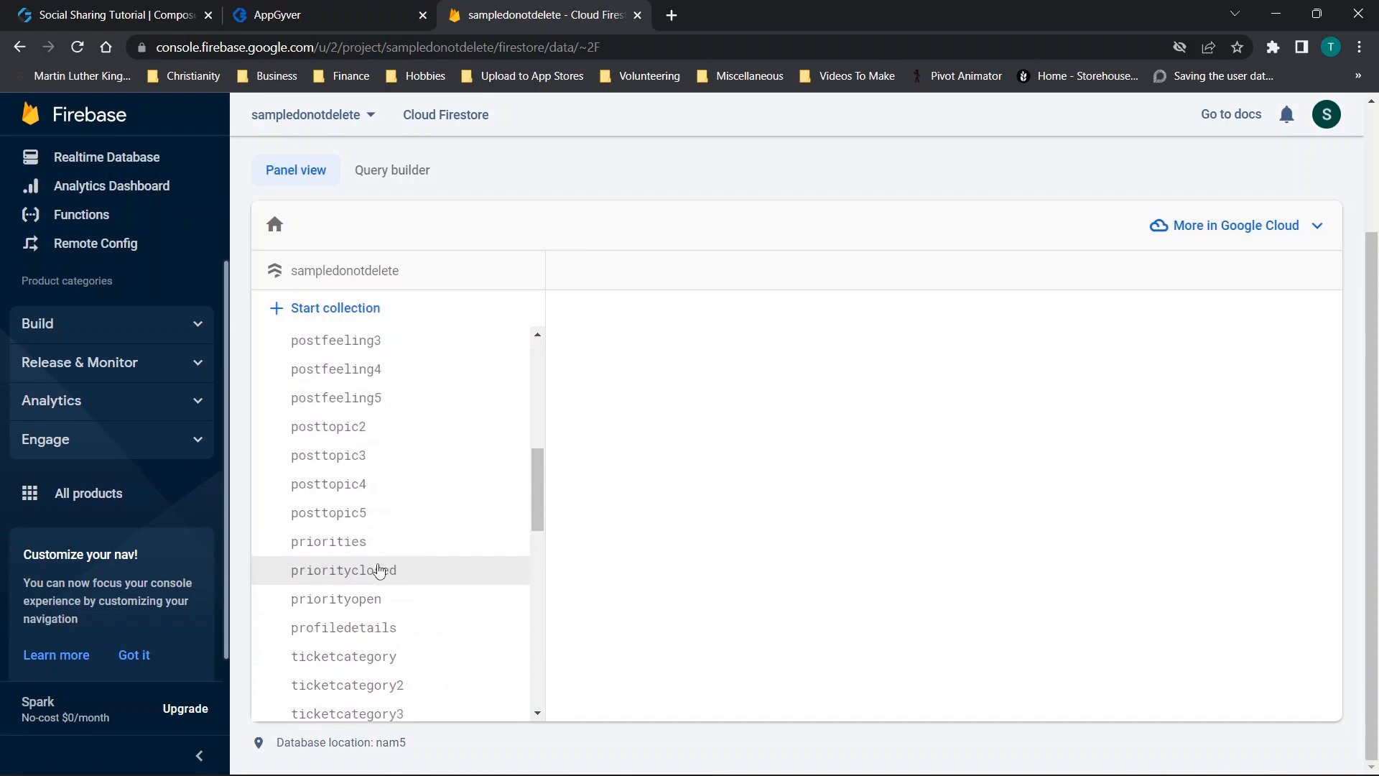
scroll(367, 388, "up", 1)
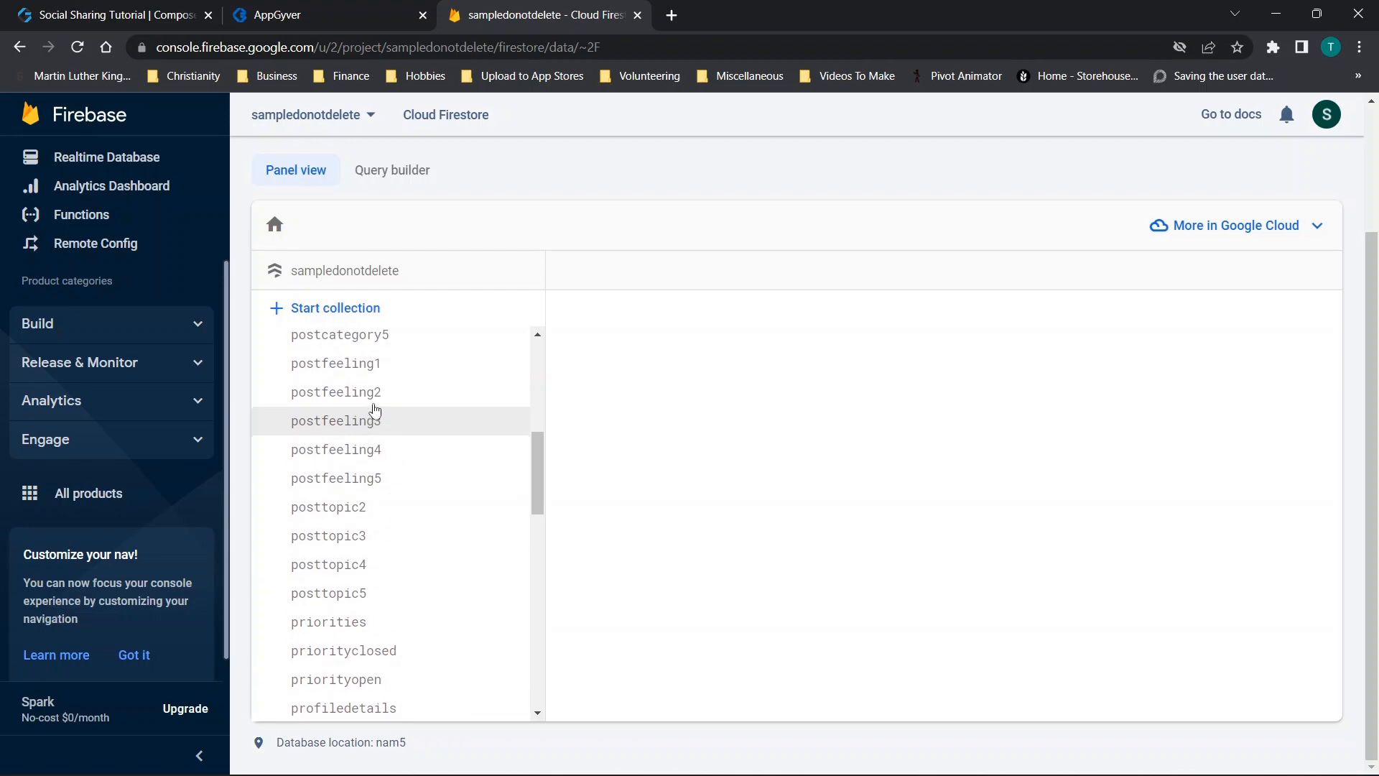
left_click(372, 401)
scroll(398, 410, "up", 2)
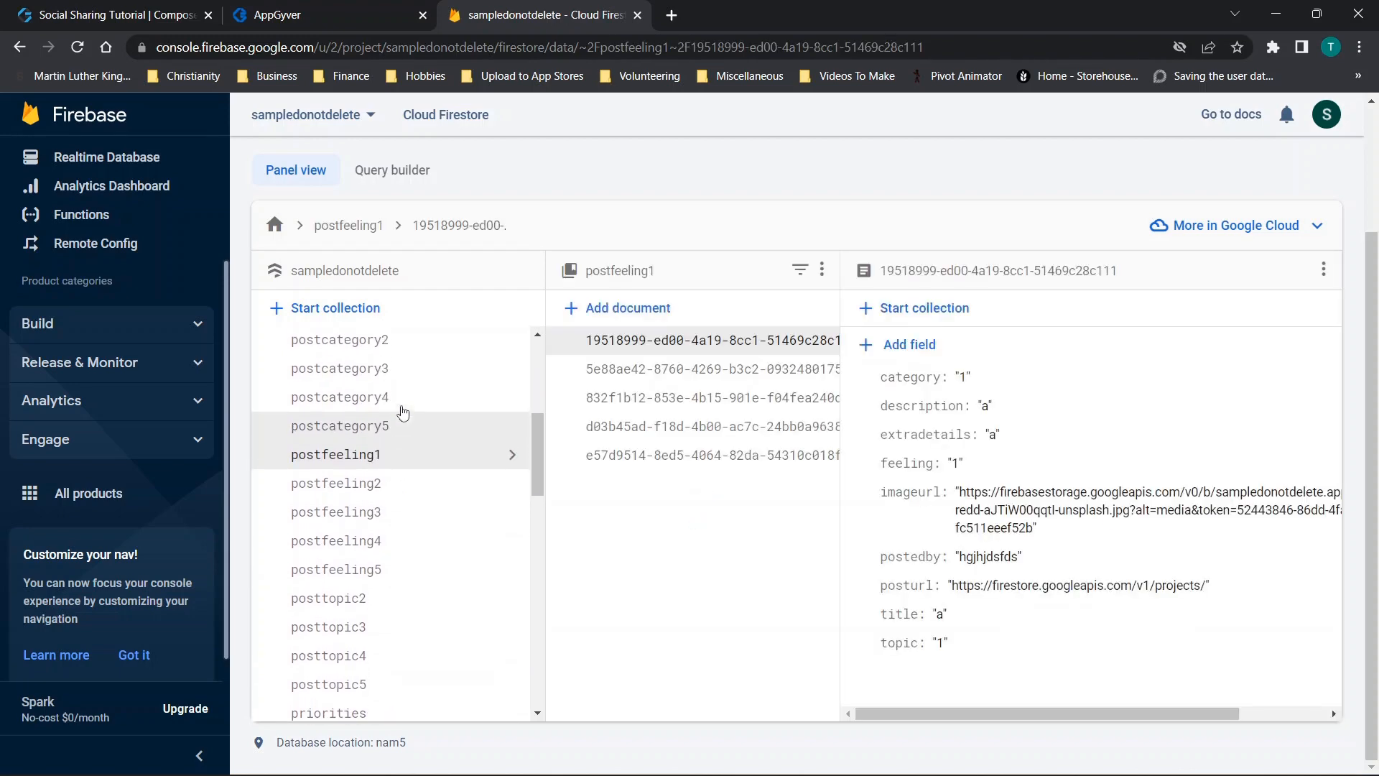
left_click(821, 270)
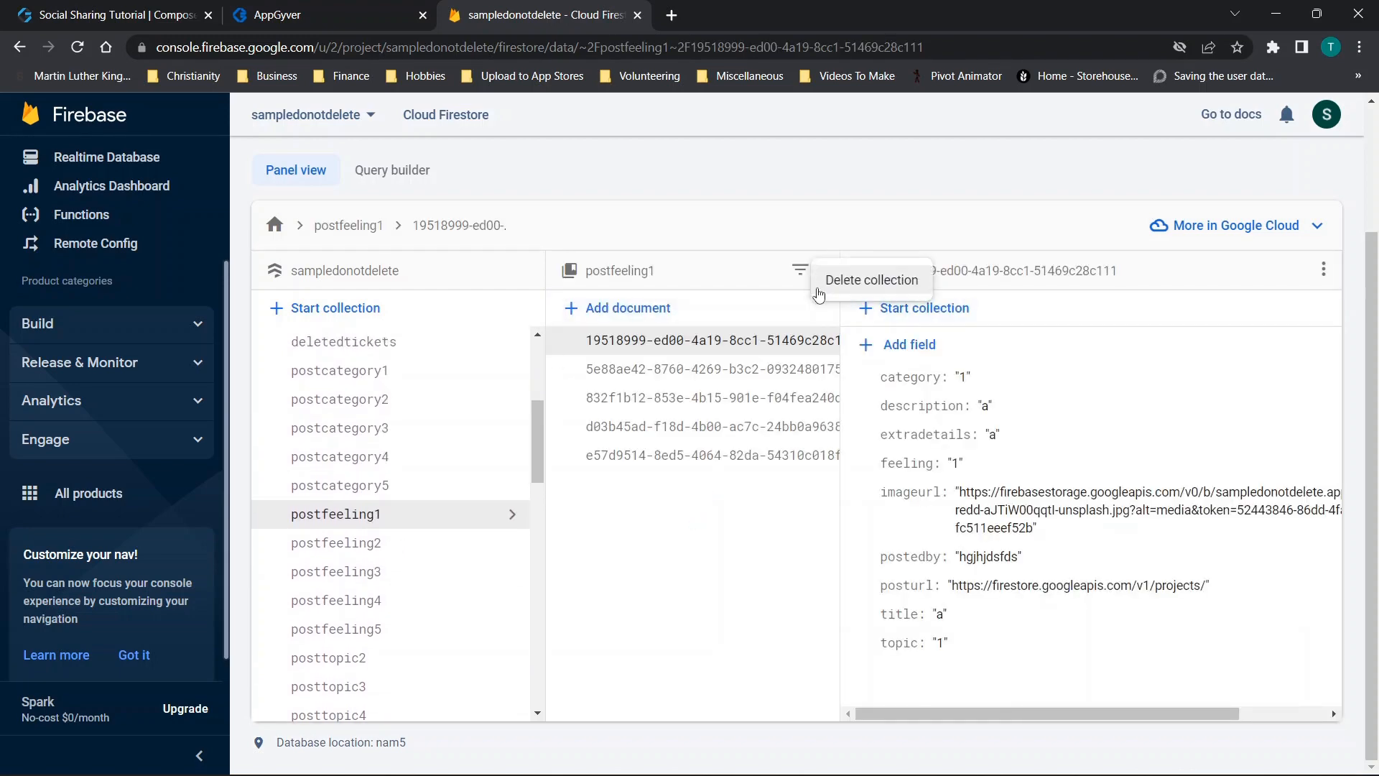
left_click(823, 290)
left_click_drag(833, 453, 766, 456)
left_click(708, 483)
key("ctrl+v")
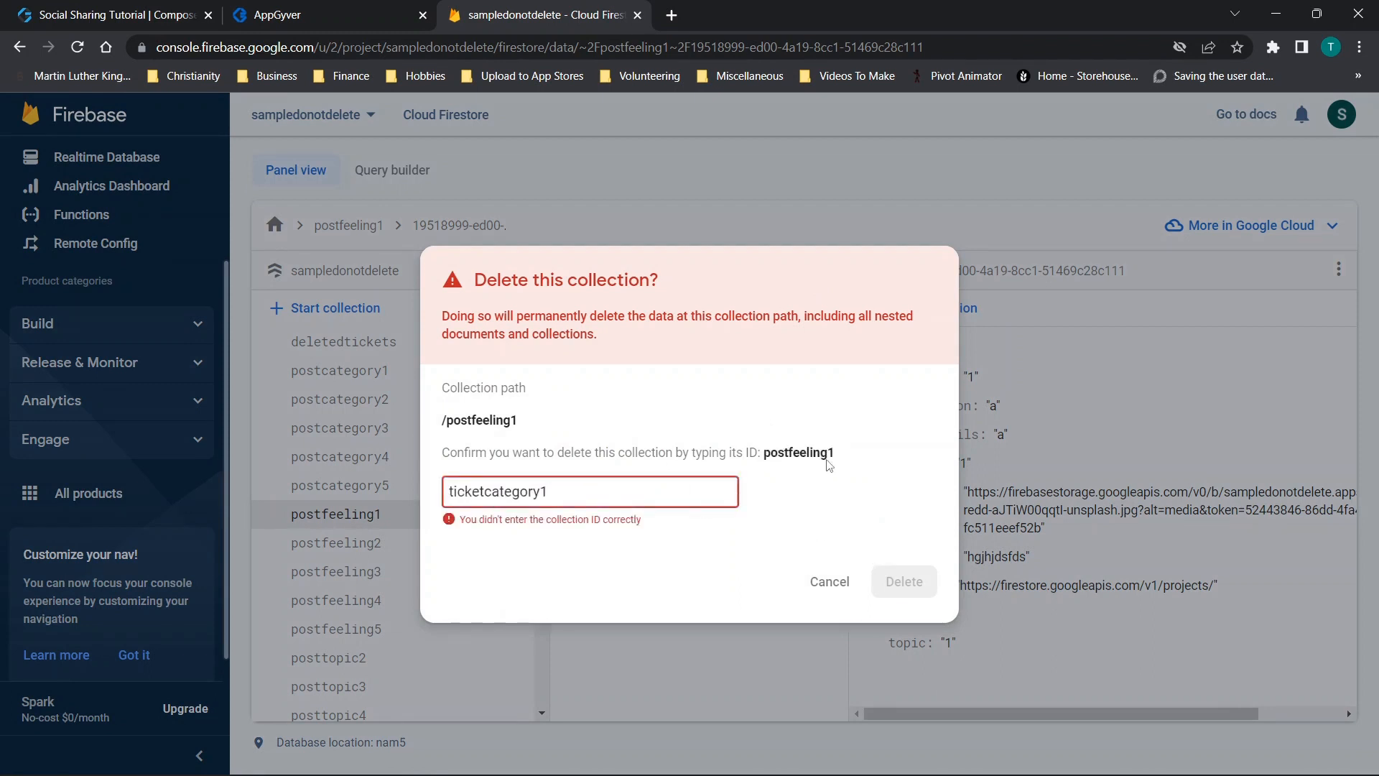
left_click_drag(835, 454, 766, 456)
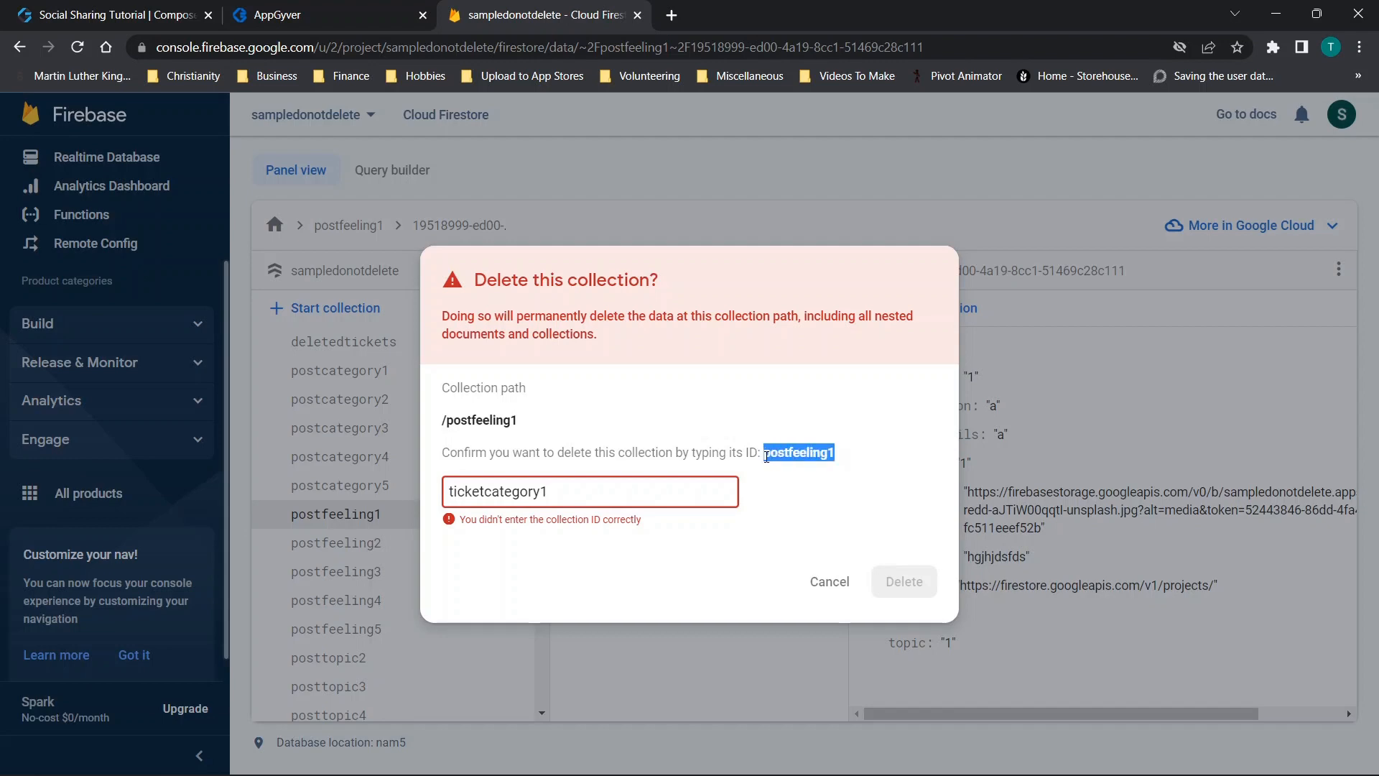
key("ctrl+c")
left_click(649, 488)
key("ctrl+a")
key("ctrl+v")
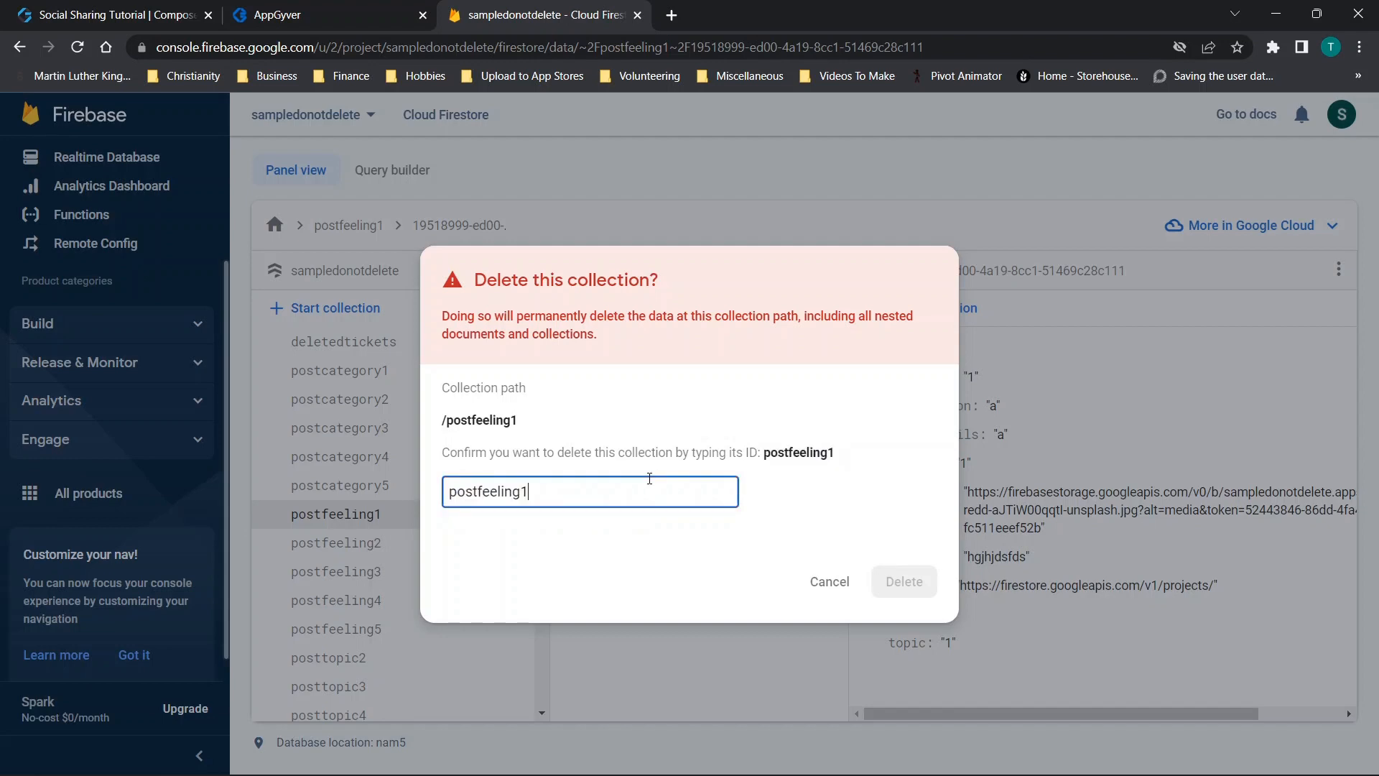
left_click(904, 582)
Step: Delete the postcategory1 collection from Firestore, confirming with its ID postcategory1
scroll(384, 510, "up", 1)
left_click(310, 431)
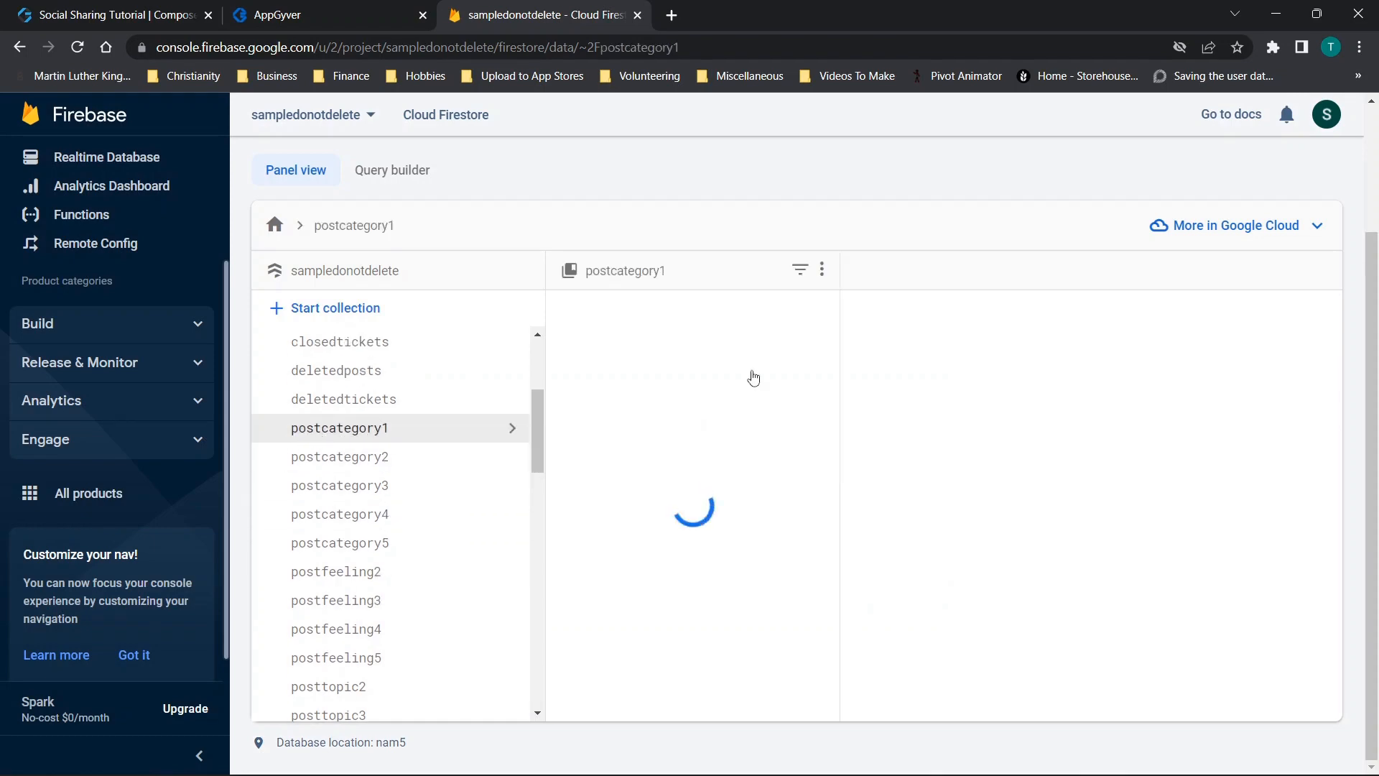
left_click(823, 270)
left_click(833, 279)
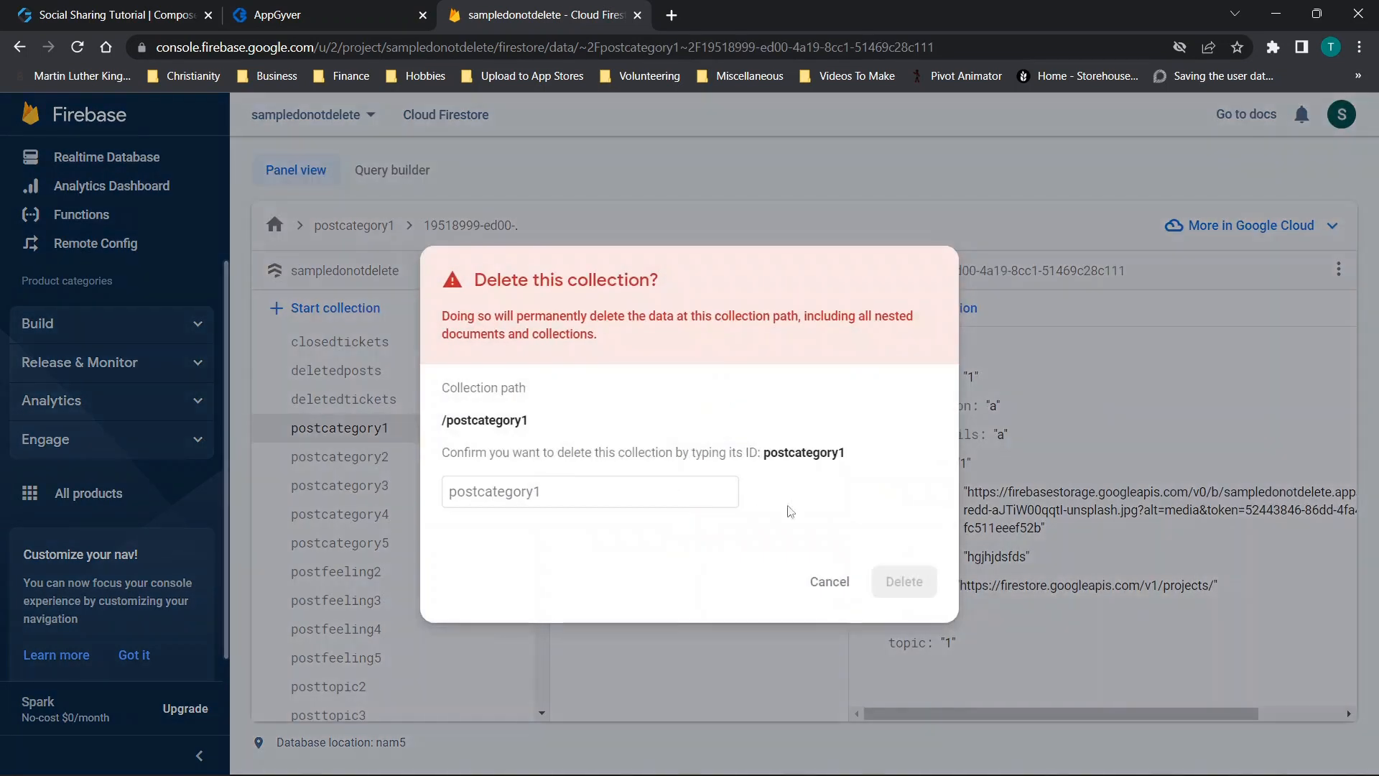
left_click_drag(847, 452, 766, 451)
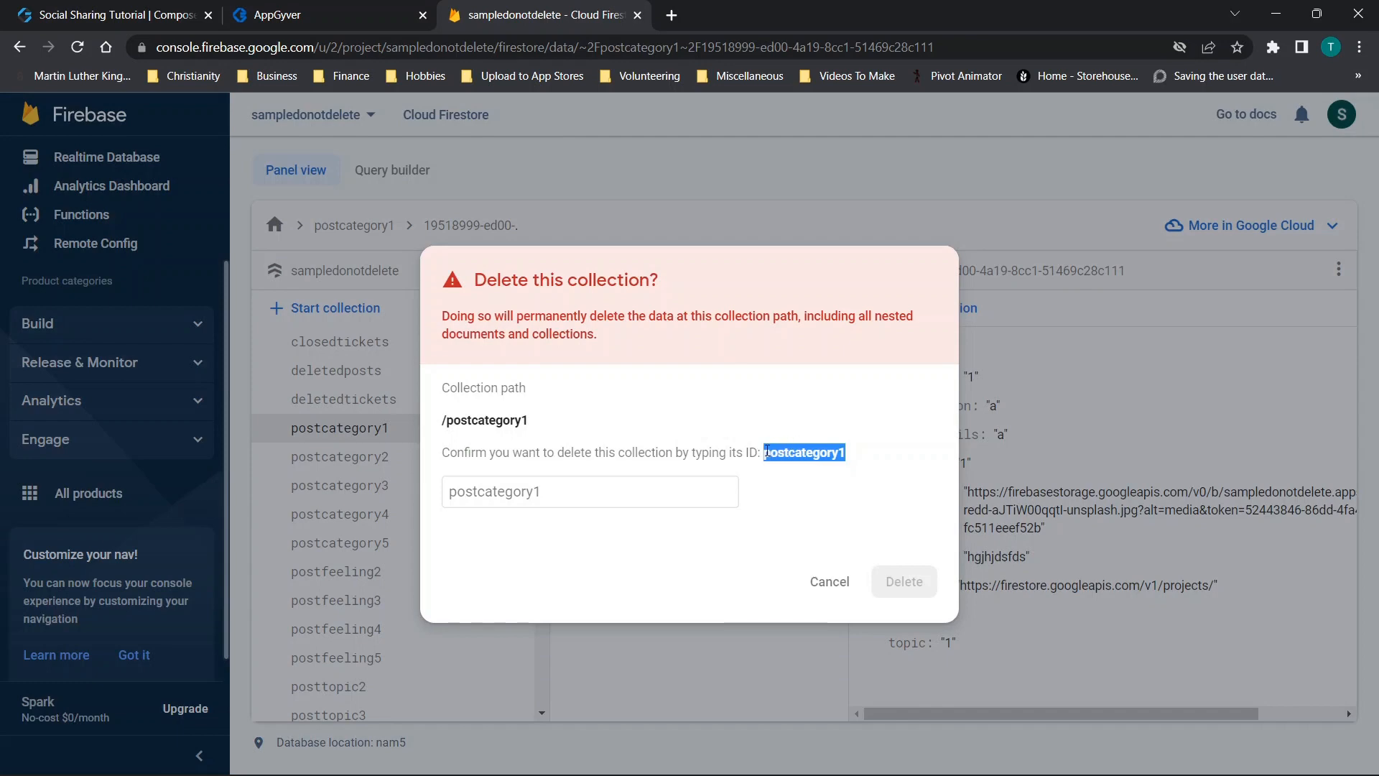
left_click(668, 499)
key("ctrl+v")
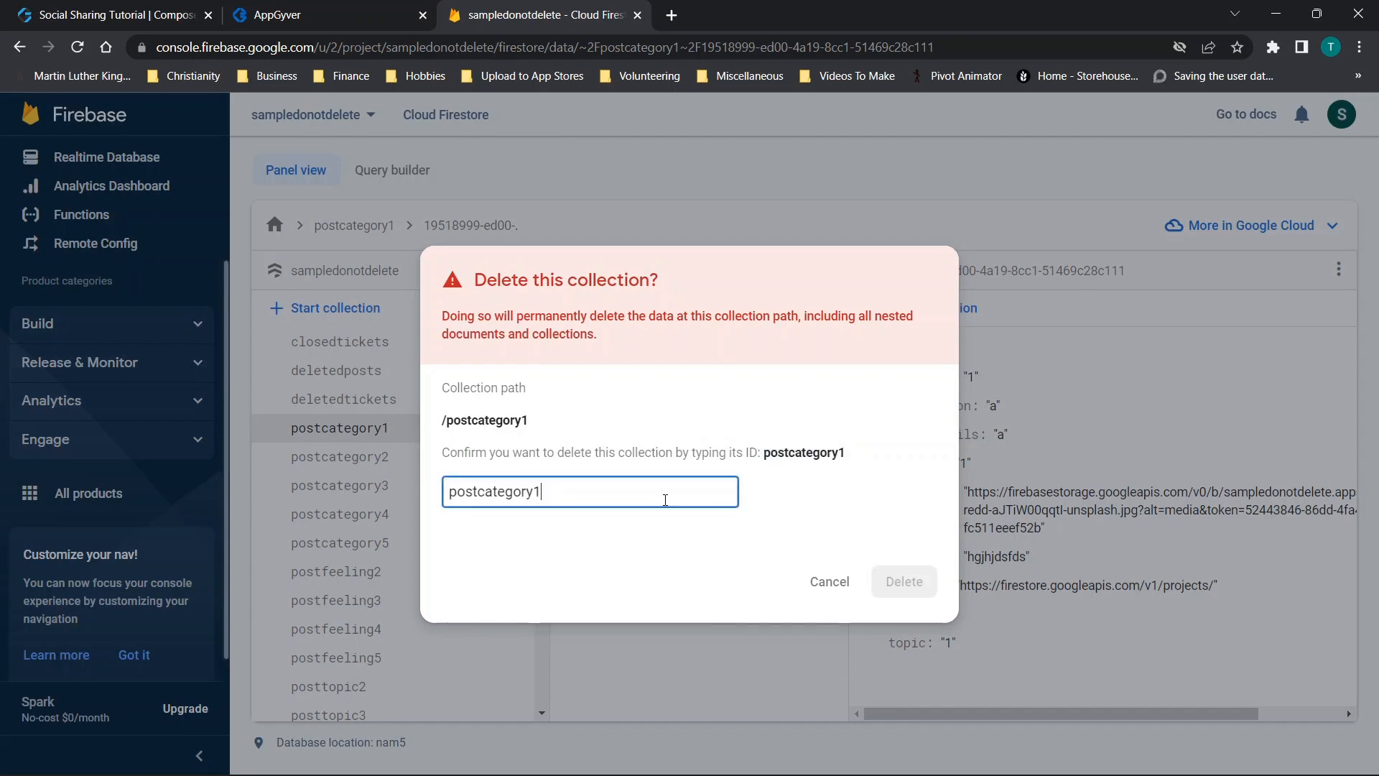
left_click(909, 596)
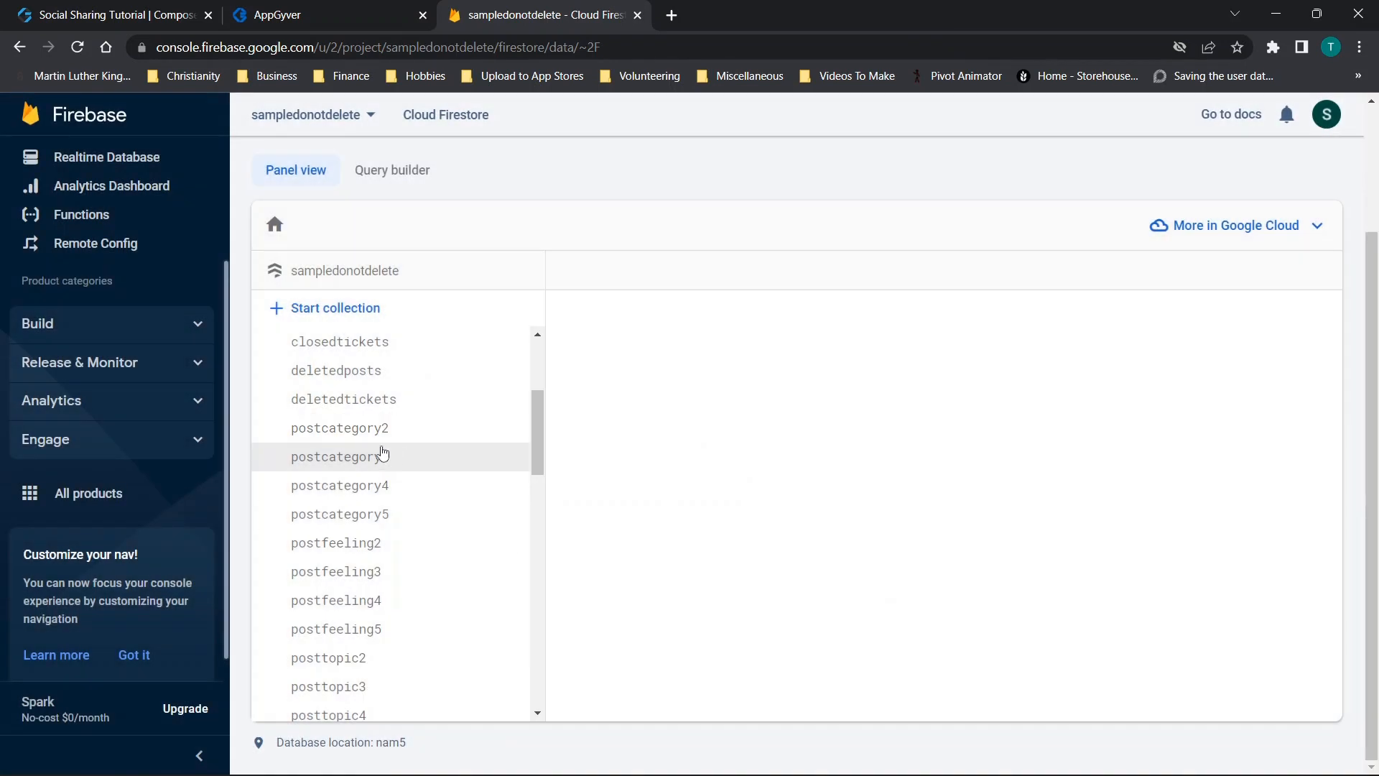
Step: Switch to the app preview's Make a Post form and enter the post title title1 and the description description1
scroll(371, 565, "down", 1)
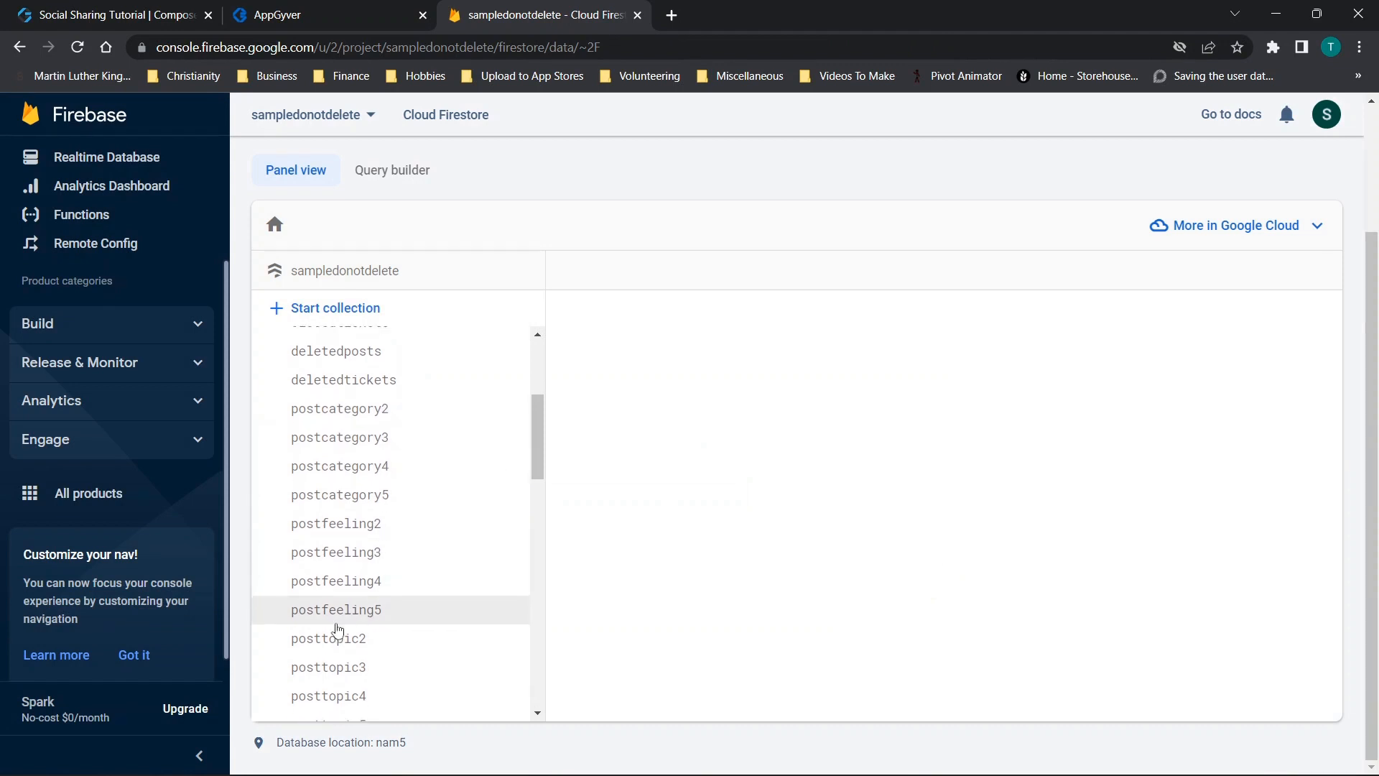
scroll(329, 646, "up", 1)
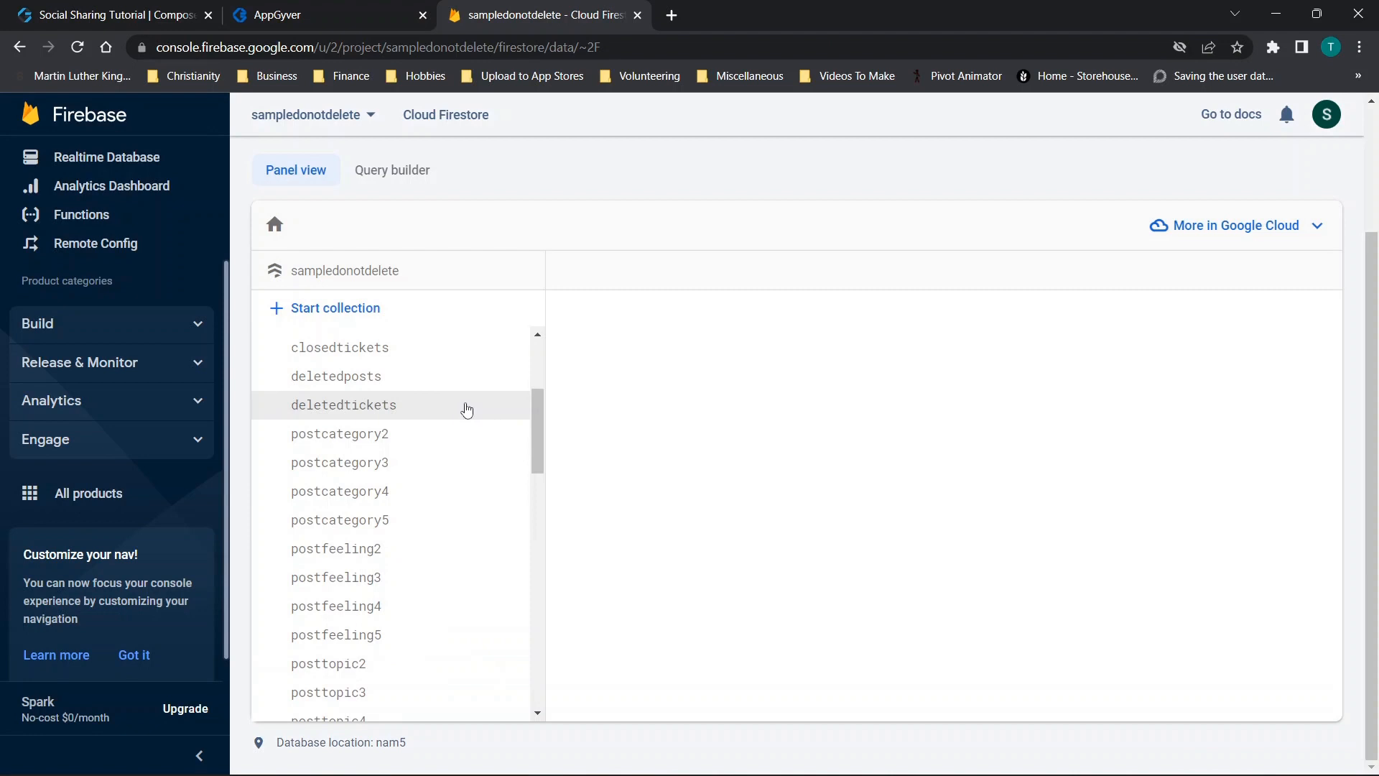
left_click(312, 15)
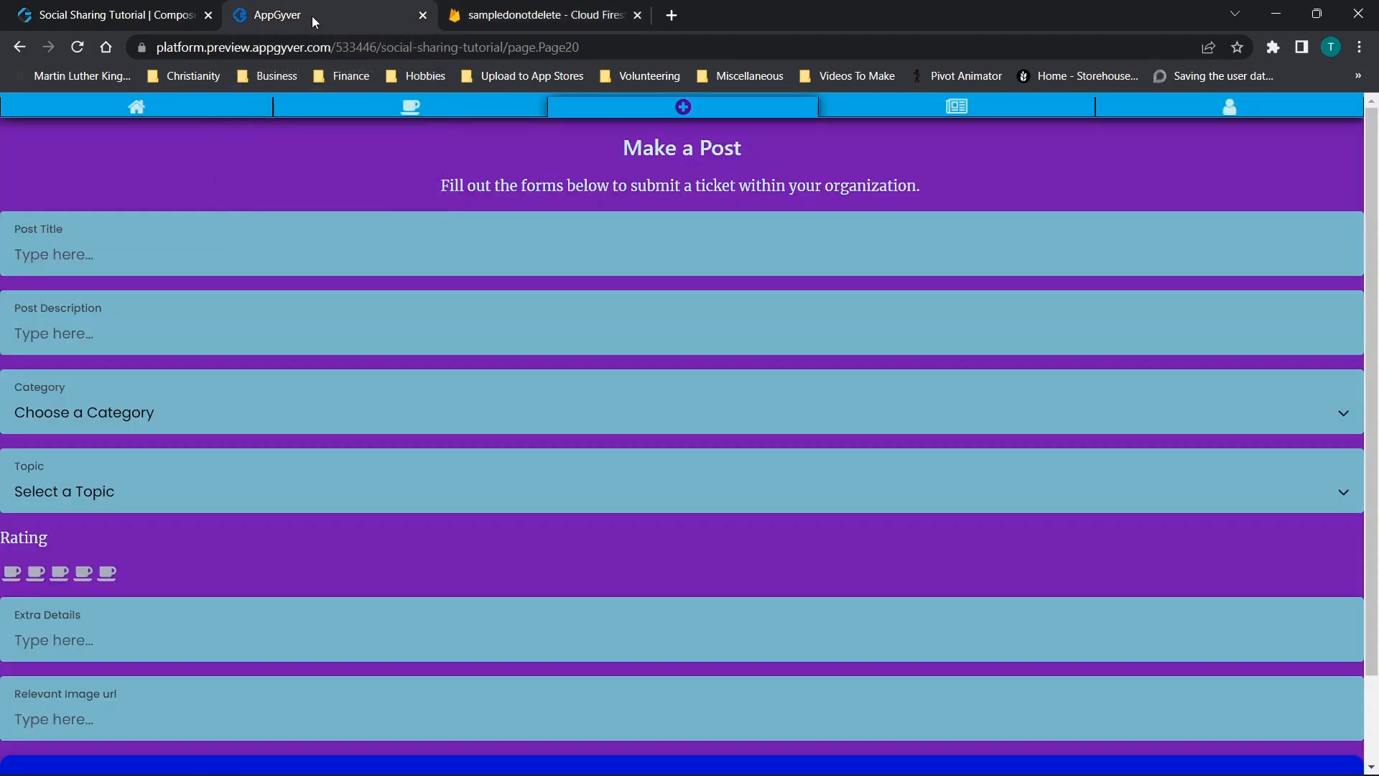
left_click(346, 254)
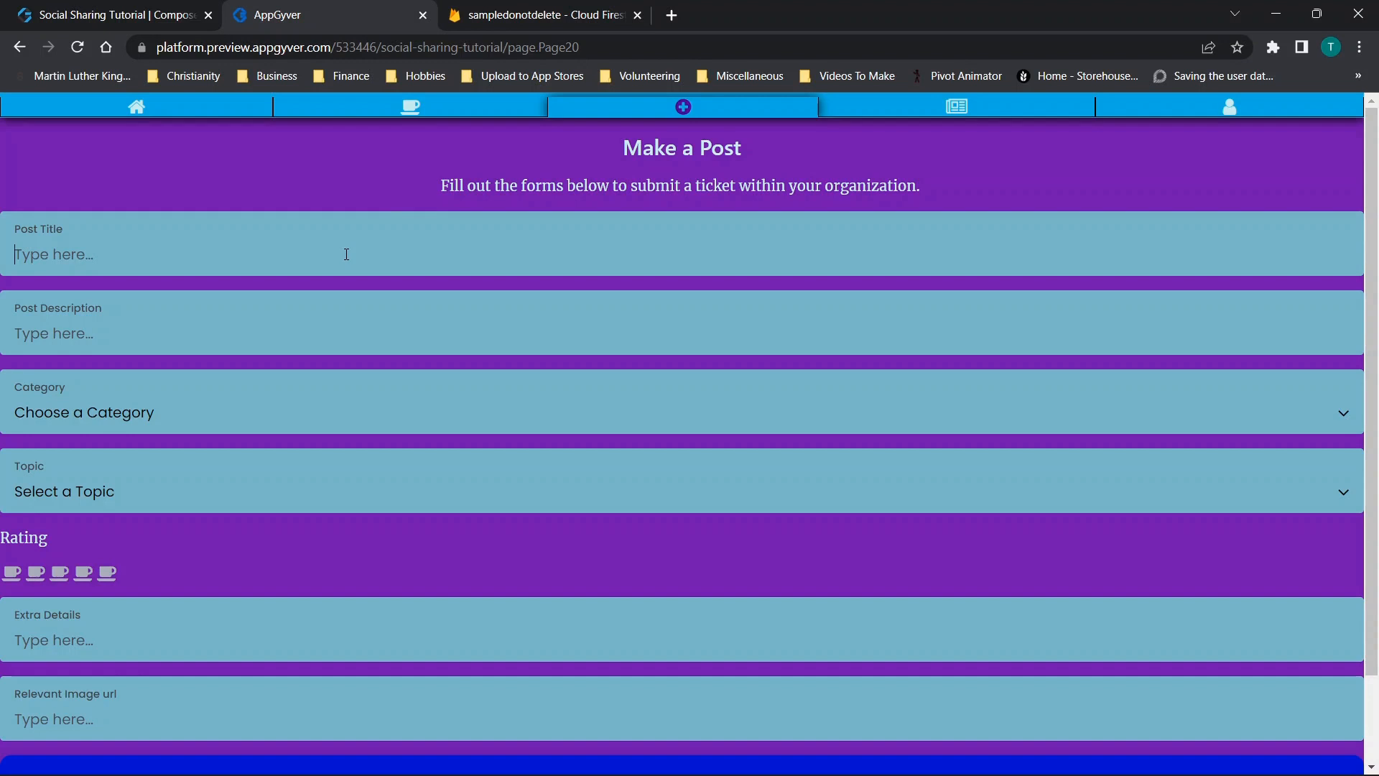
type("title1")
left_click(261, 333)
type("descriptio")
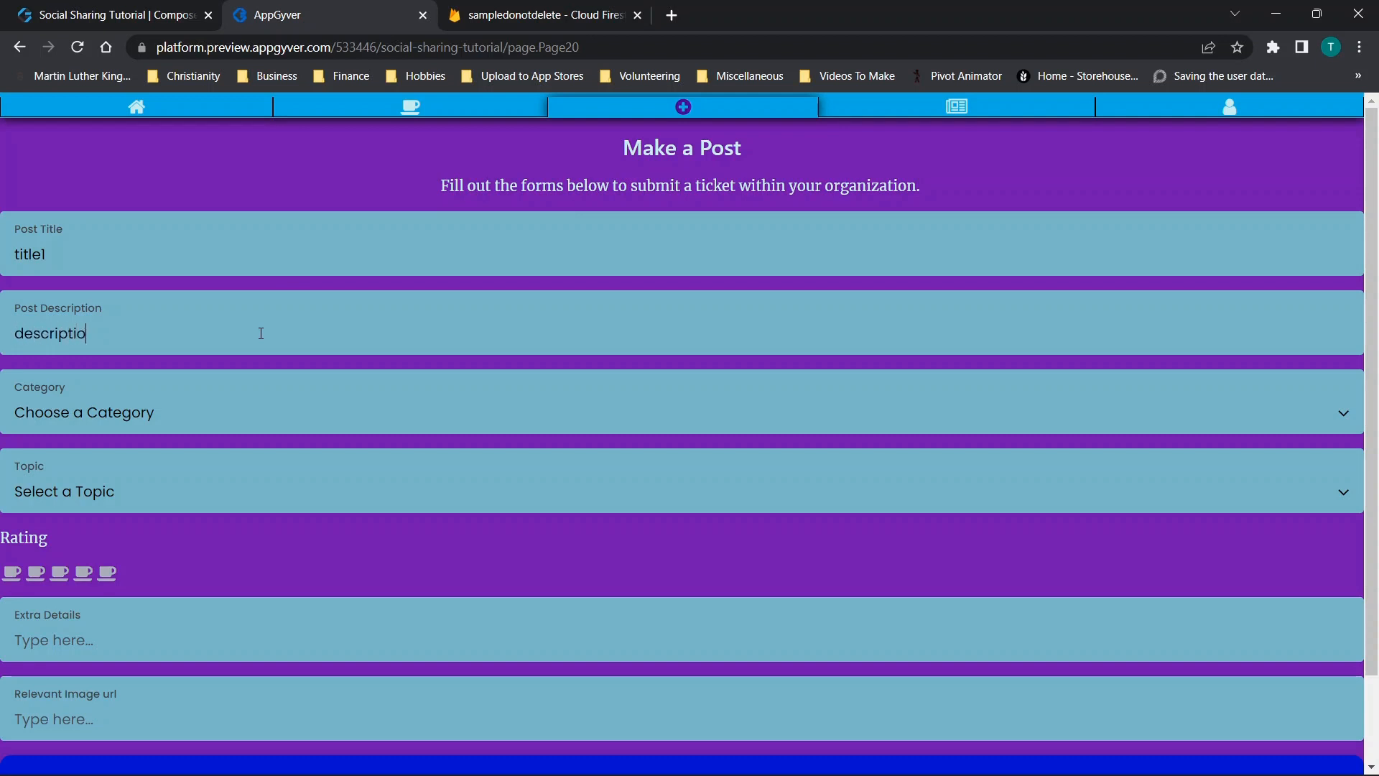
type("n1")
Step: Set the post's category to Light and its topic to Category 1
left_click(171, 412)
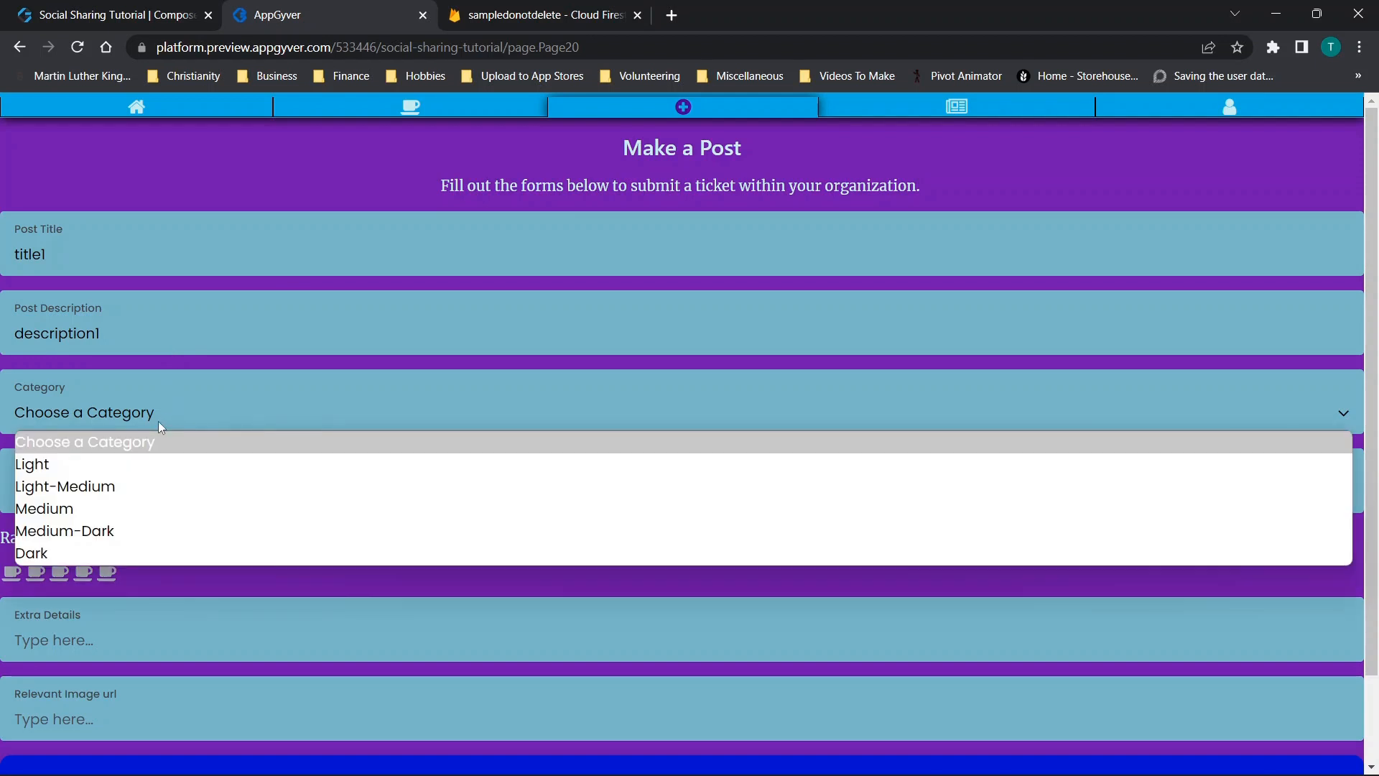
left_click(47, 464)
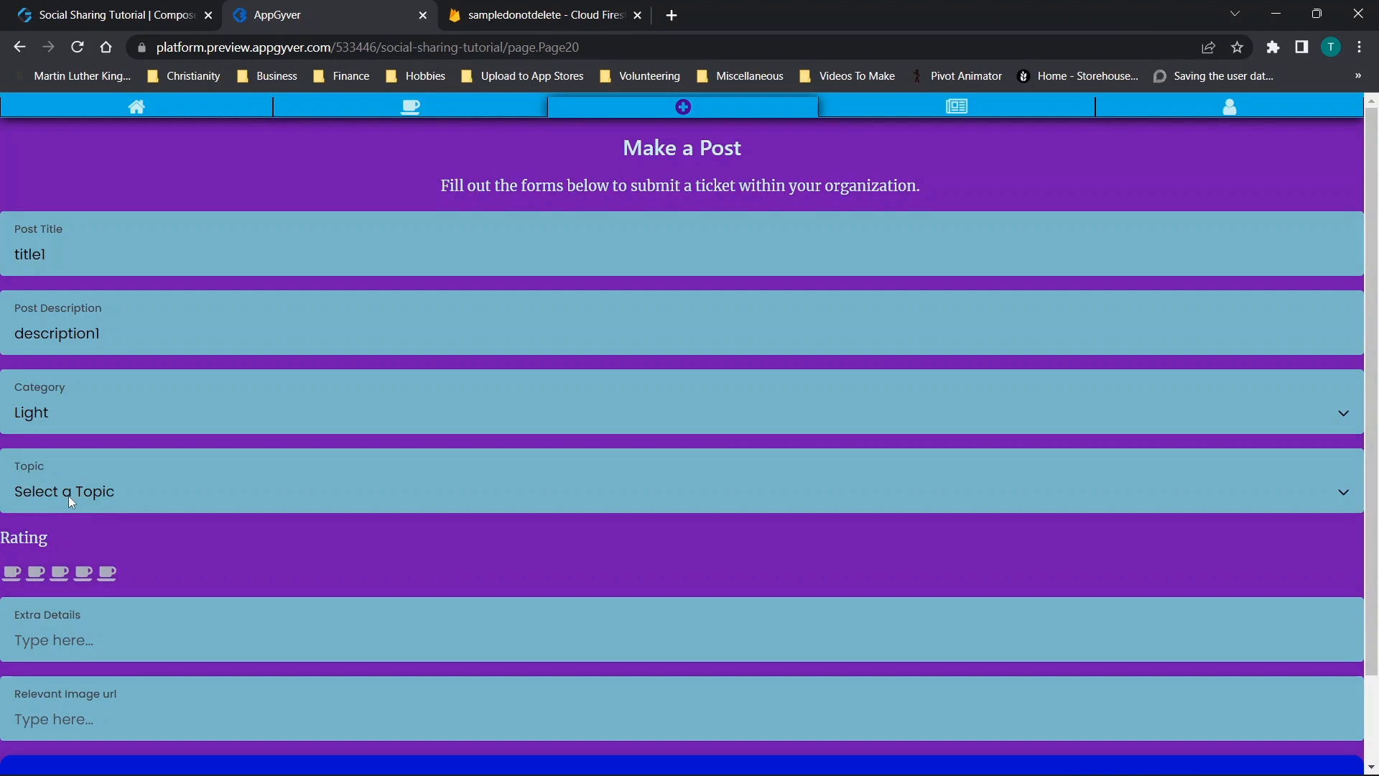
left_click(75, 423)
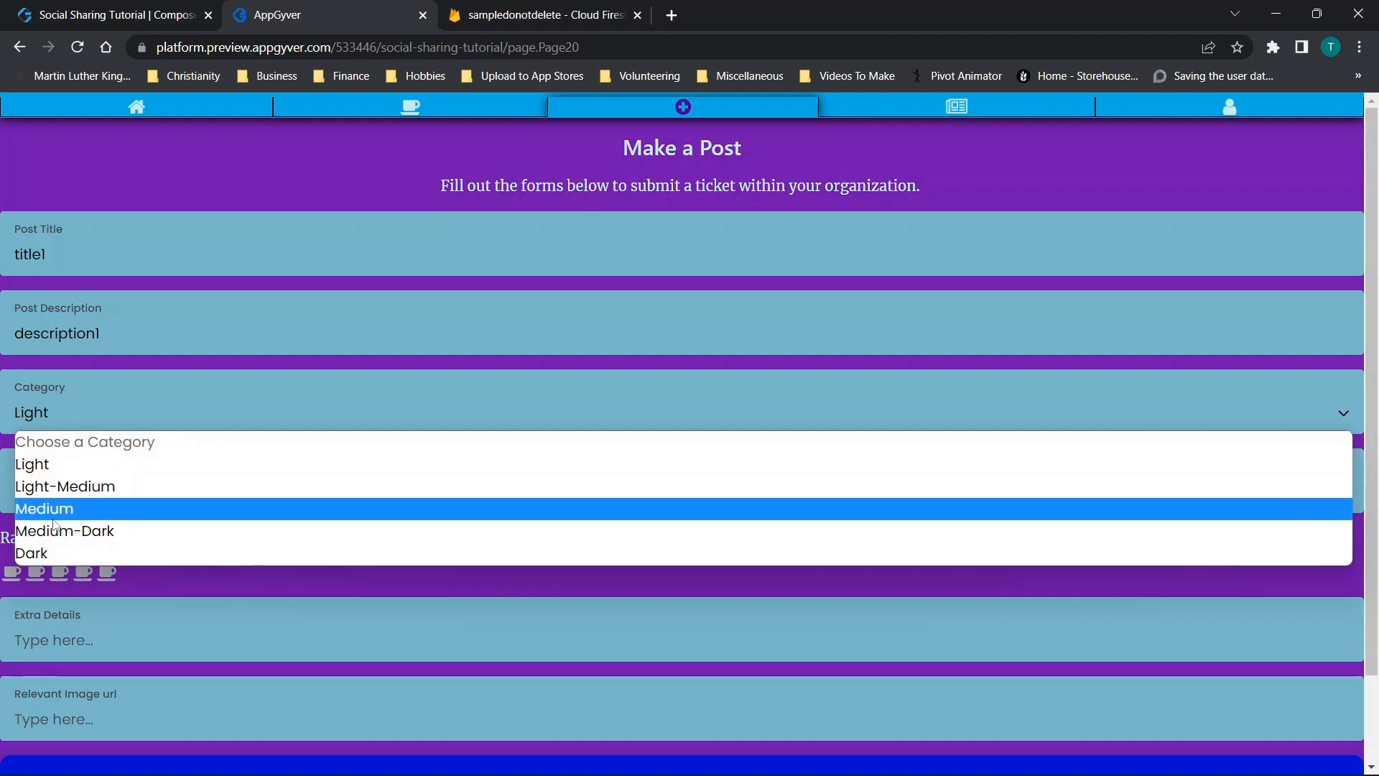
left_click(69, 465)
left_click(44, 495)
left_click(57, 543)
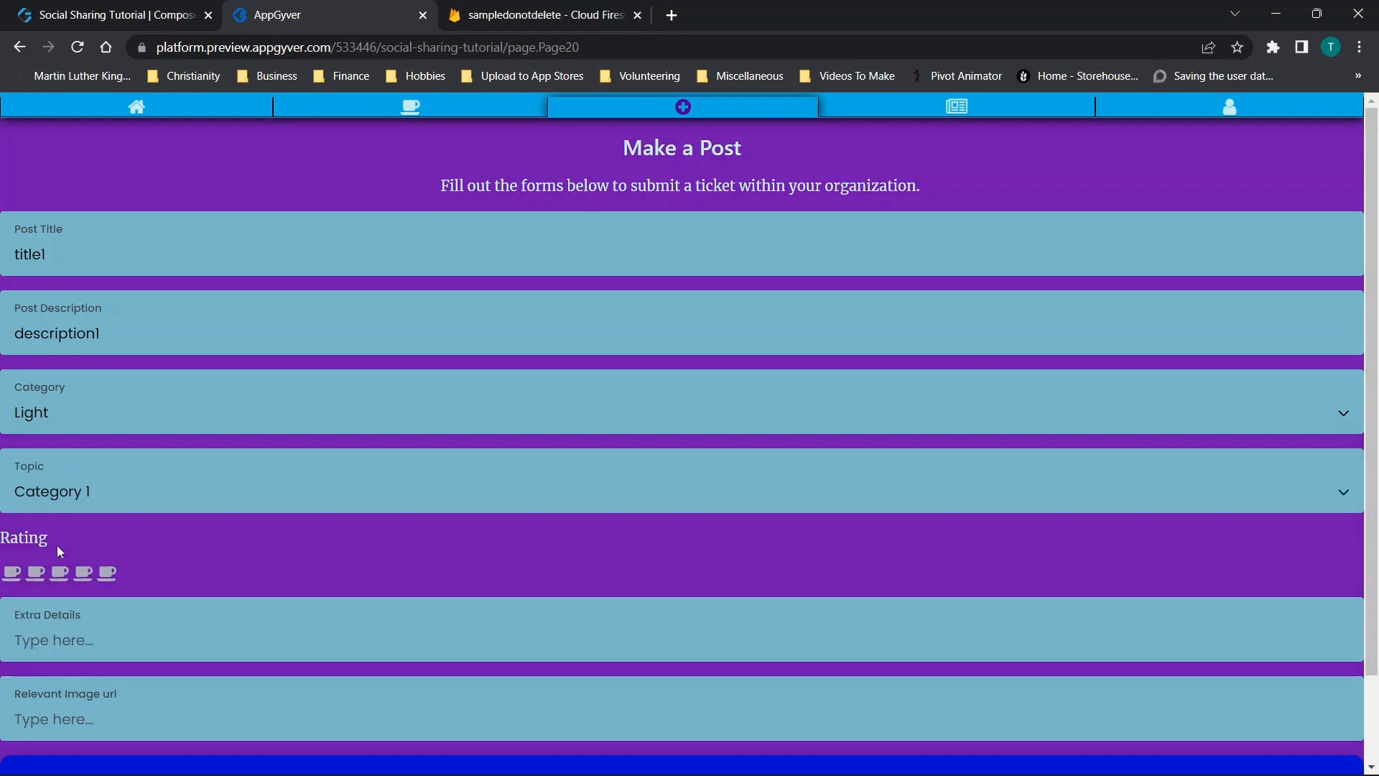
Step: Give the post a one-cup rating and enter details1 as the extra details
left_click(12, 572)
scroll(197, 449, "down", 1)
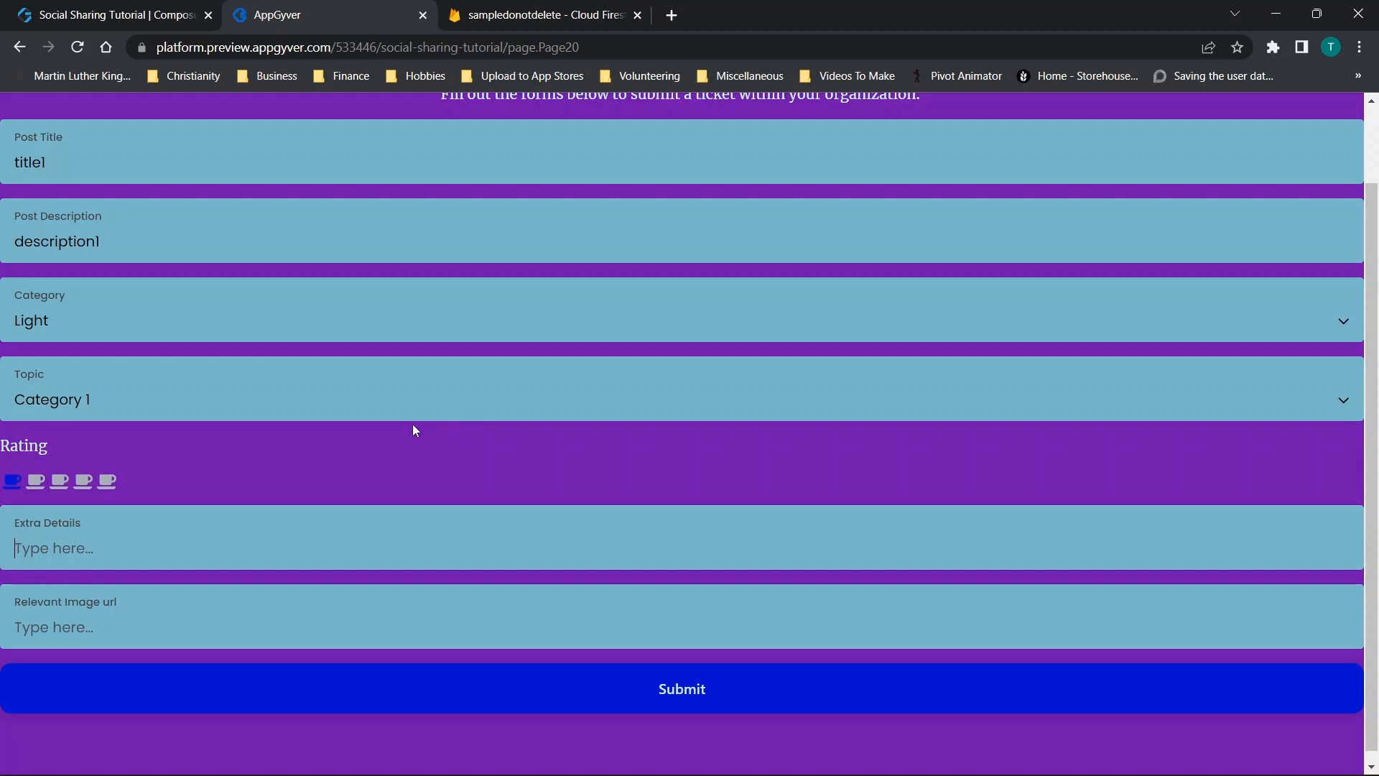
type("details1")
Step: Copy the imageurl value from the postfeeling2 document in Firestore and paste it into the post form's Relevant Image url field
left_click(560, 13)
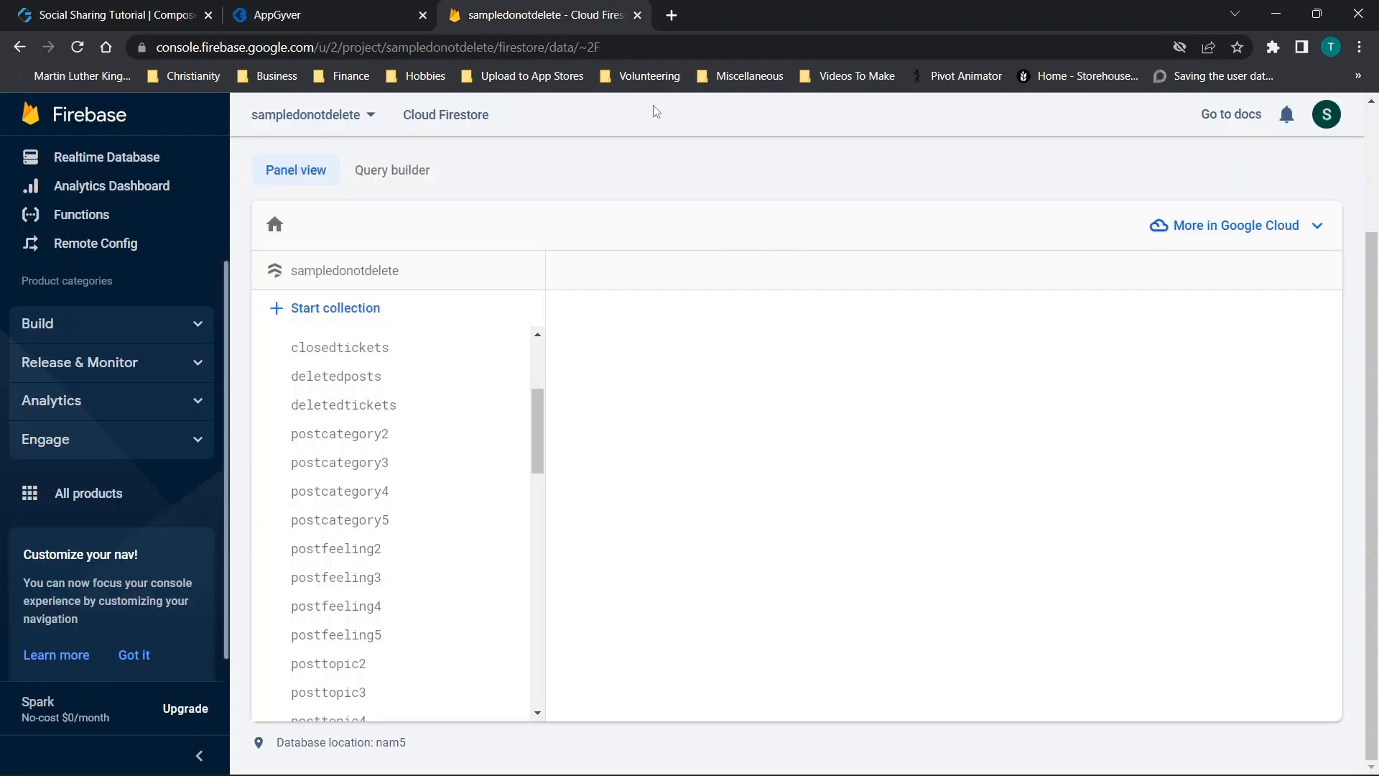
scroll(416, 442, "down", 2)
left_click(419, 440)
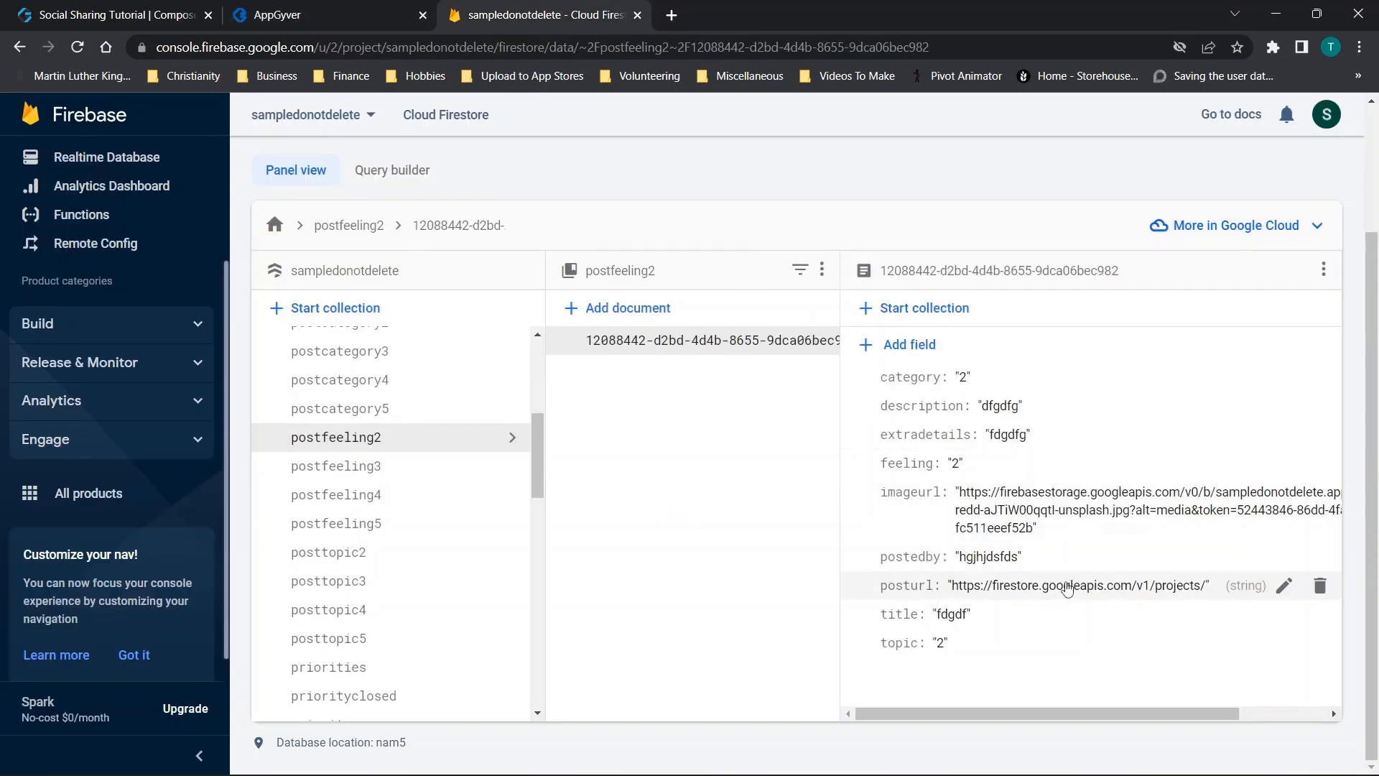
left_click(1065, 514)
left_click(1124, 524)
key("ctrl+a")
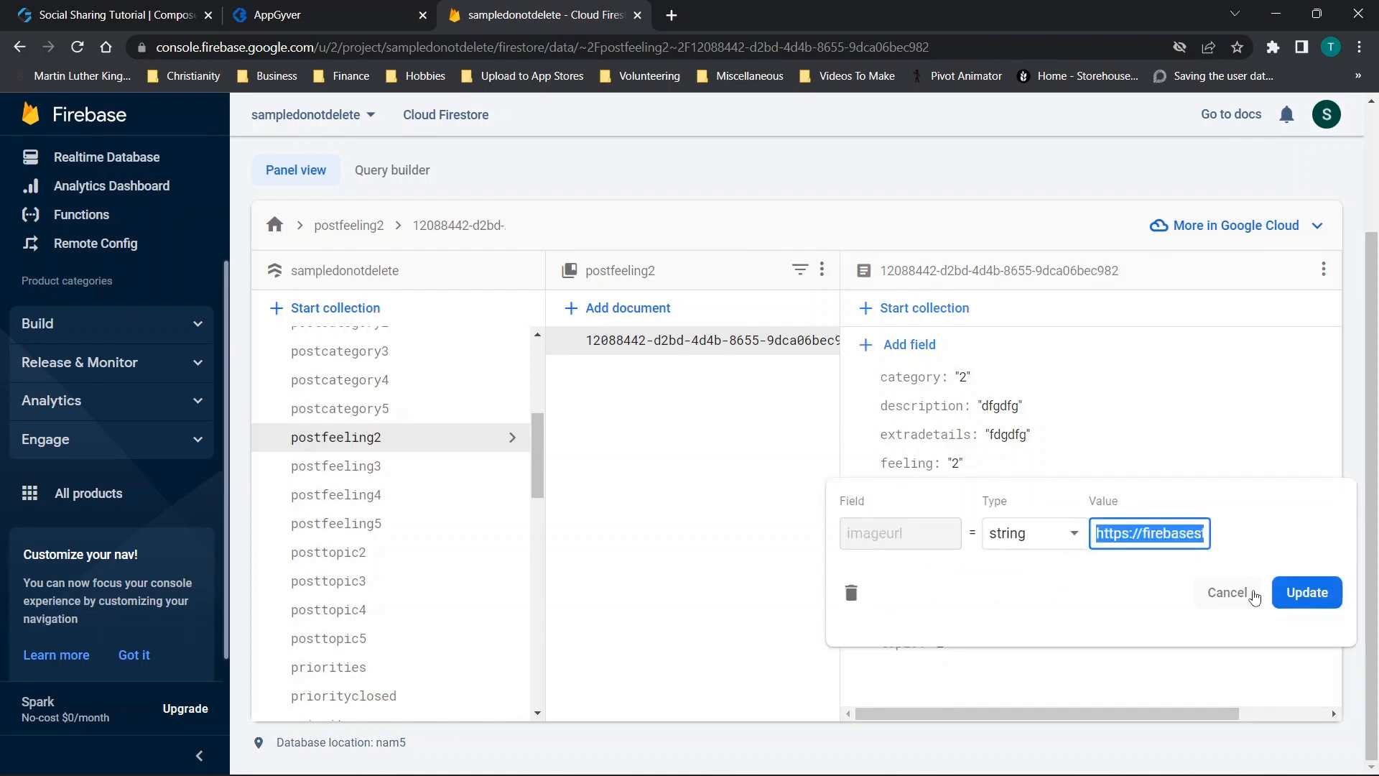
left_click(1229, 593)
left_click(322, 9)
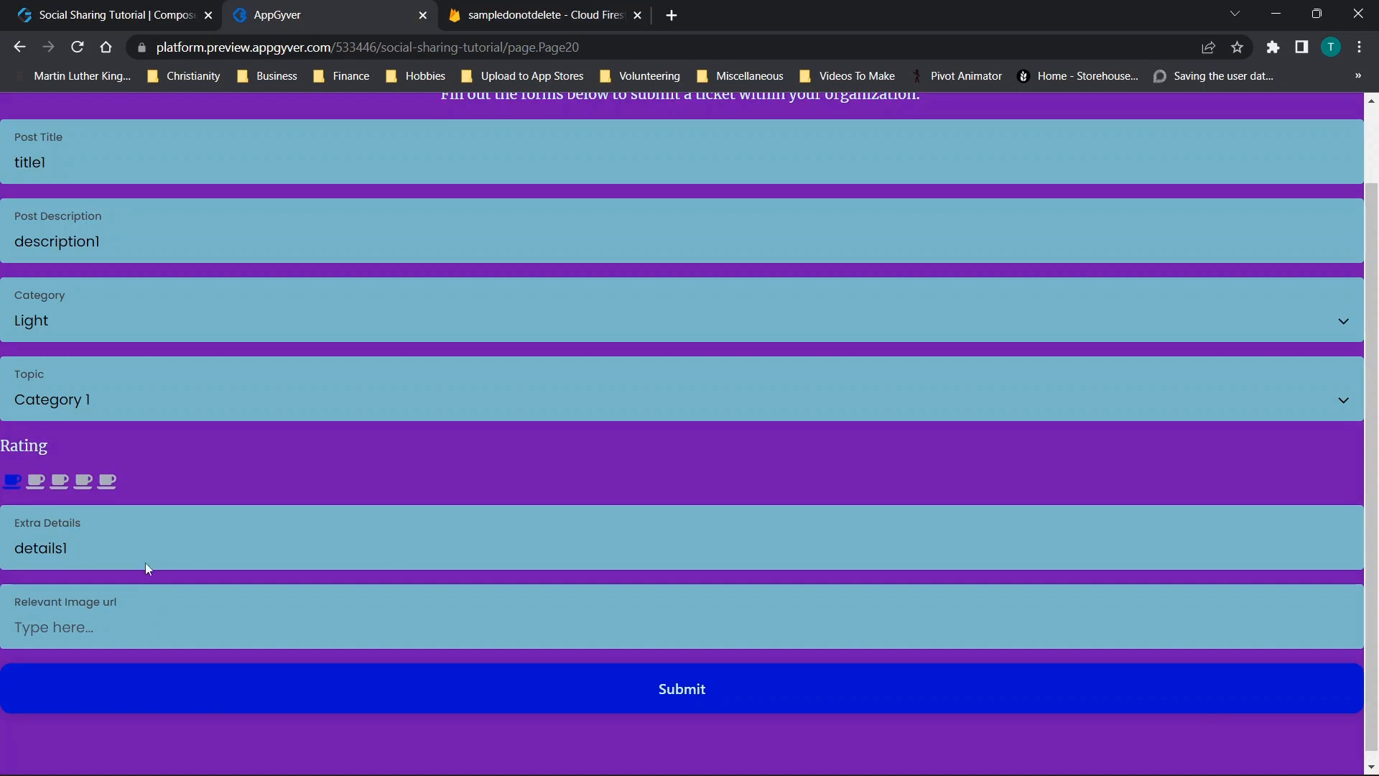
key("ctrl+v")
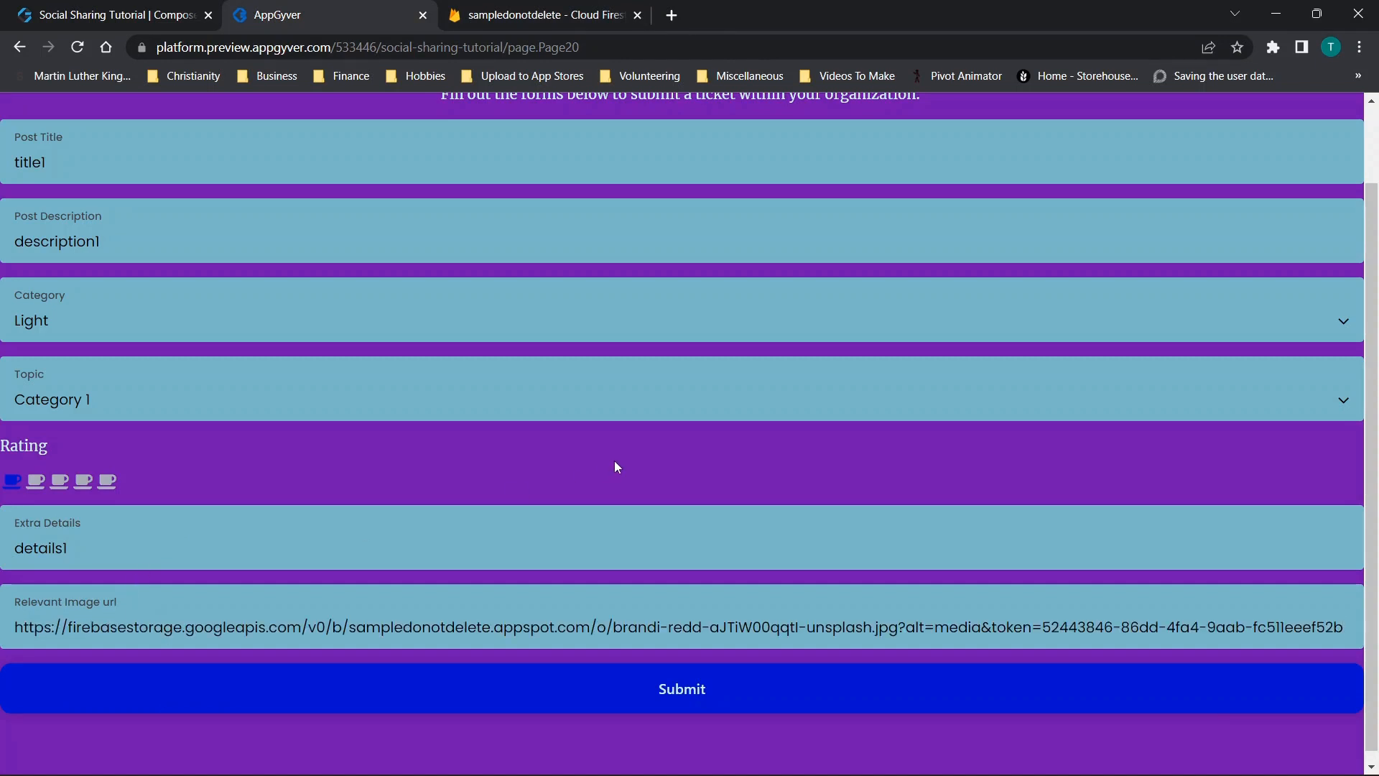
Step: Review the completed Make a Post form and submit the post
scroll(614, 467, "up", 2)
scroll(615, 466, "down", 2)
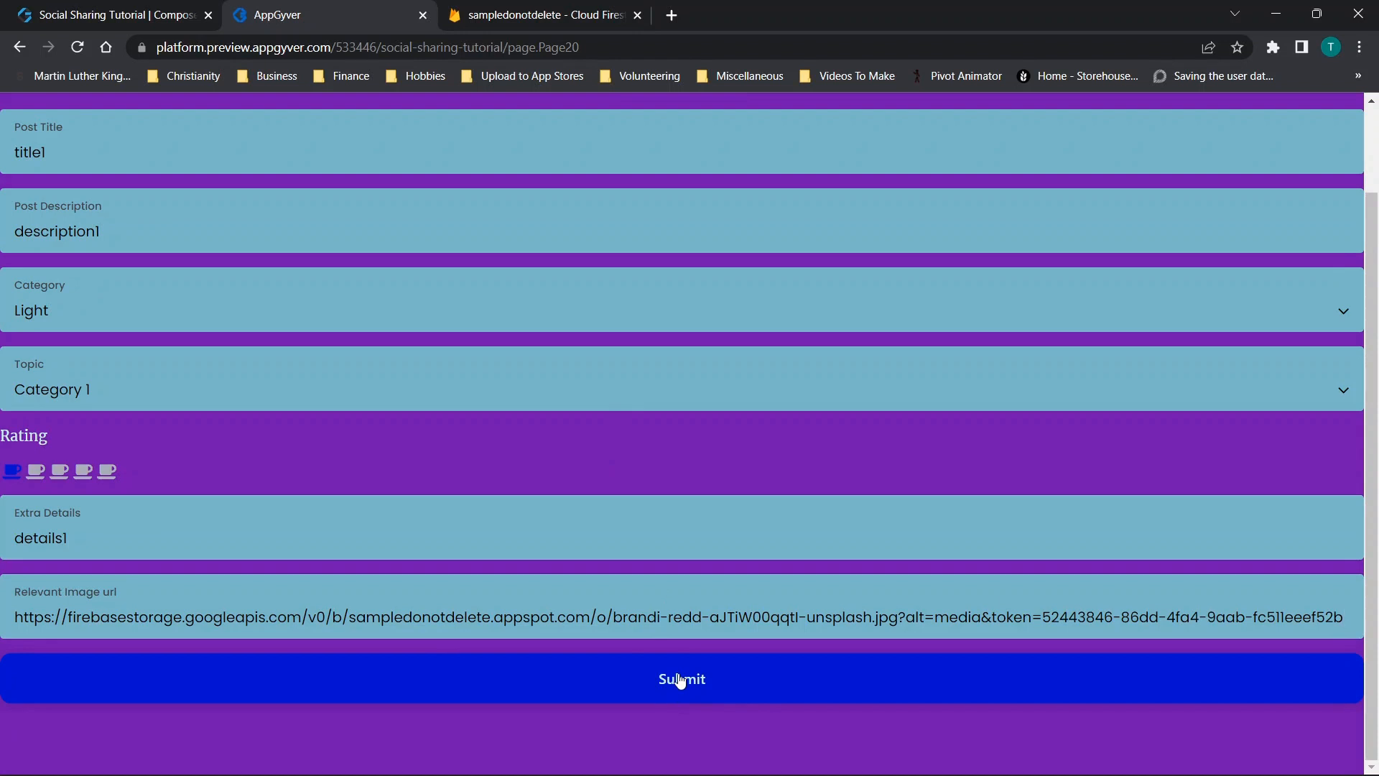
left_click(680, 680)
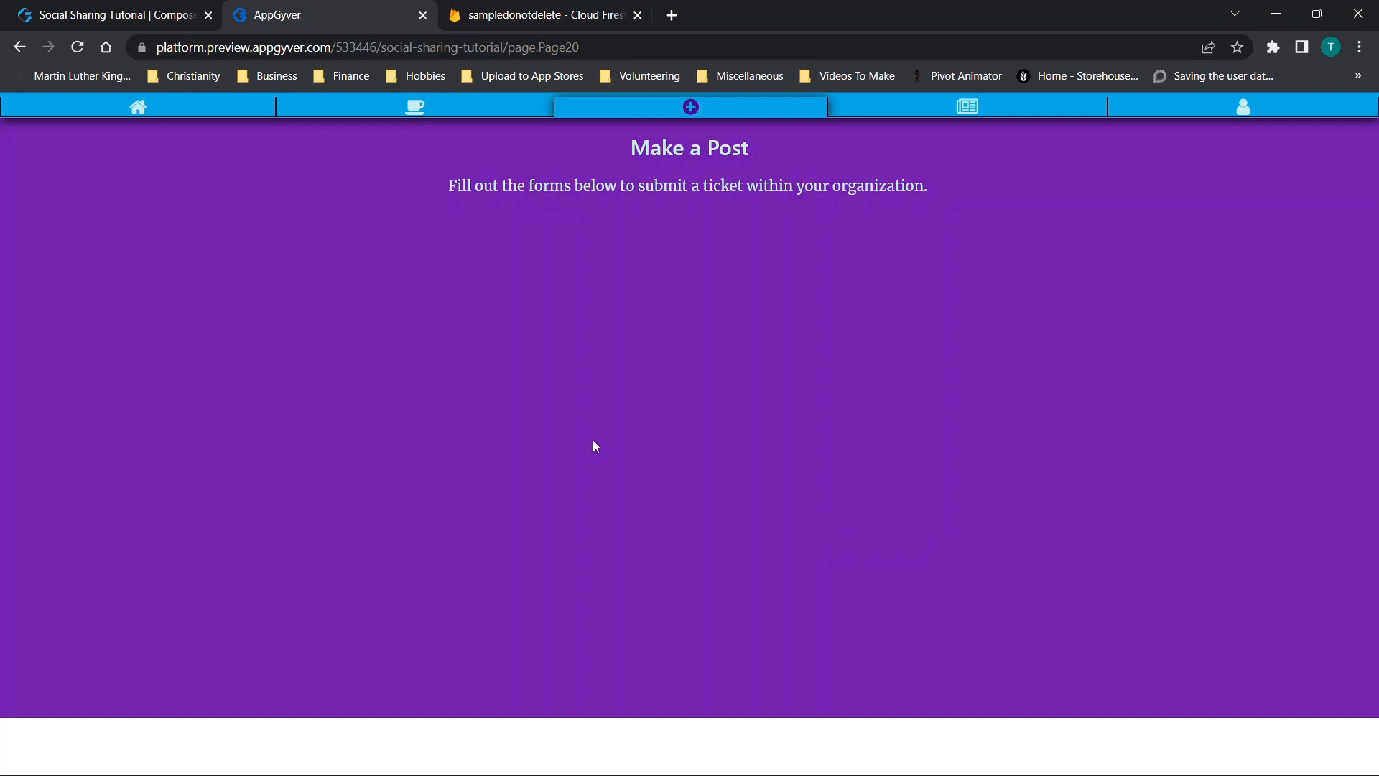
Step: Switch to Cloud Firestore, reload the database and open the new post's document in the postcategory1 collection
left_click(503, 14)
scroll(329, 348, "up", 3)
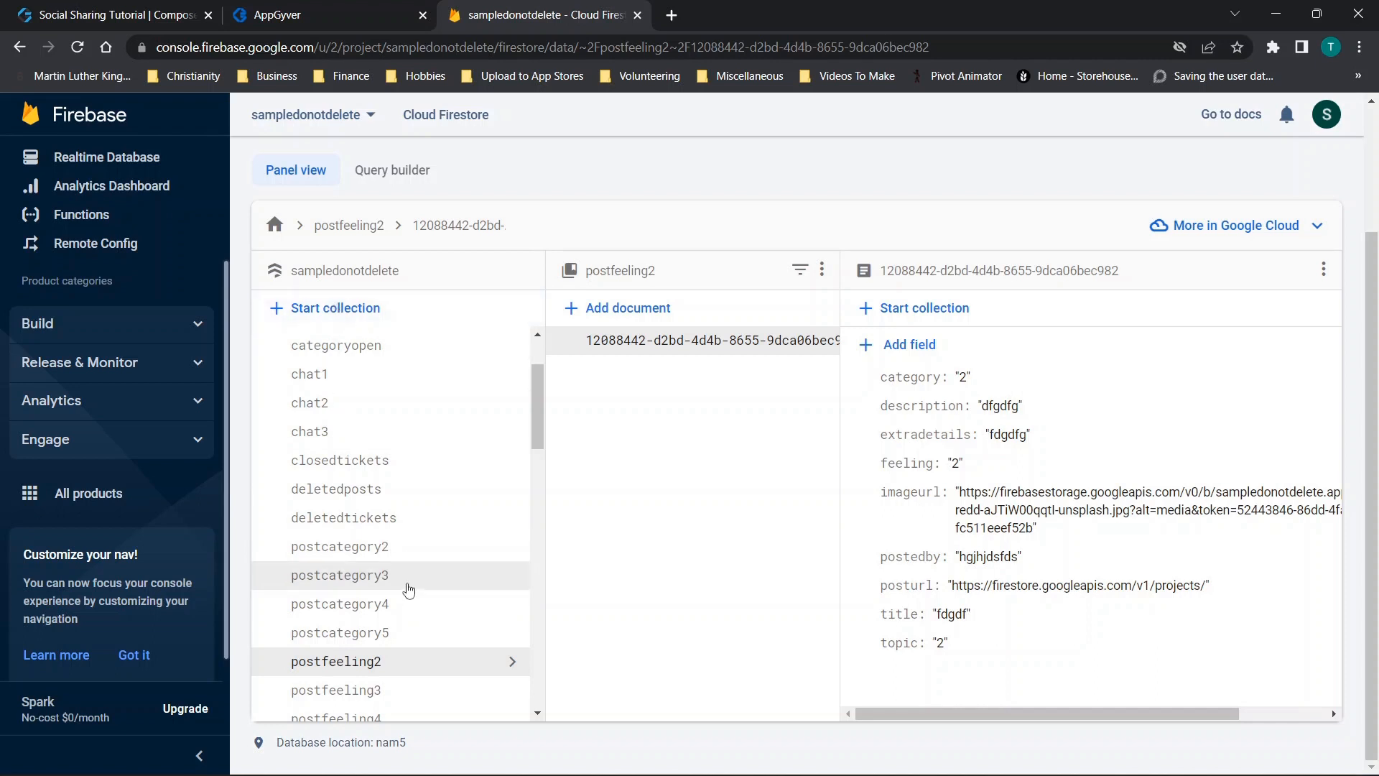
left_click(77, 46)
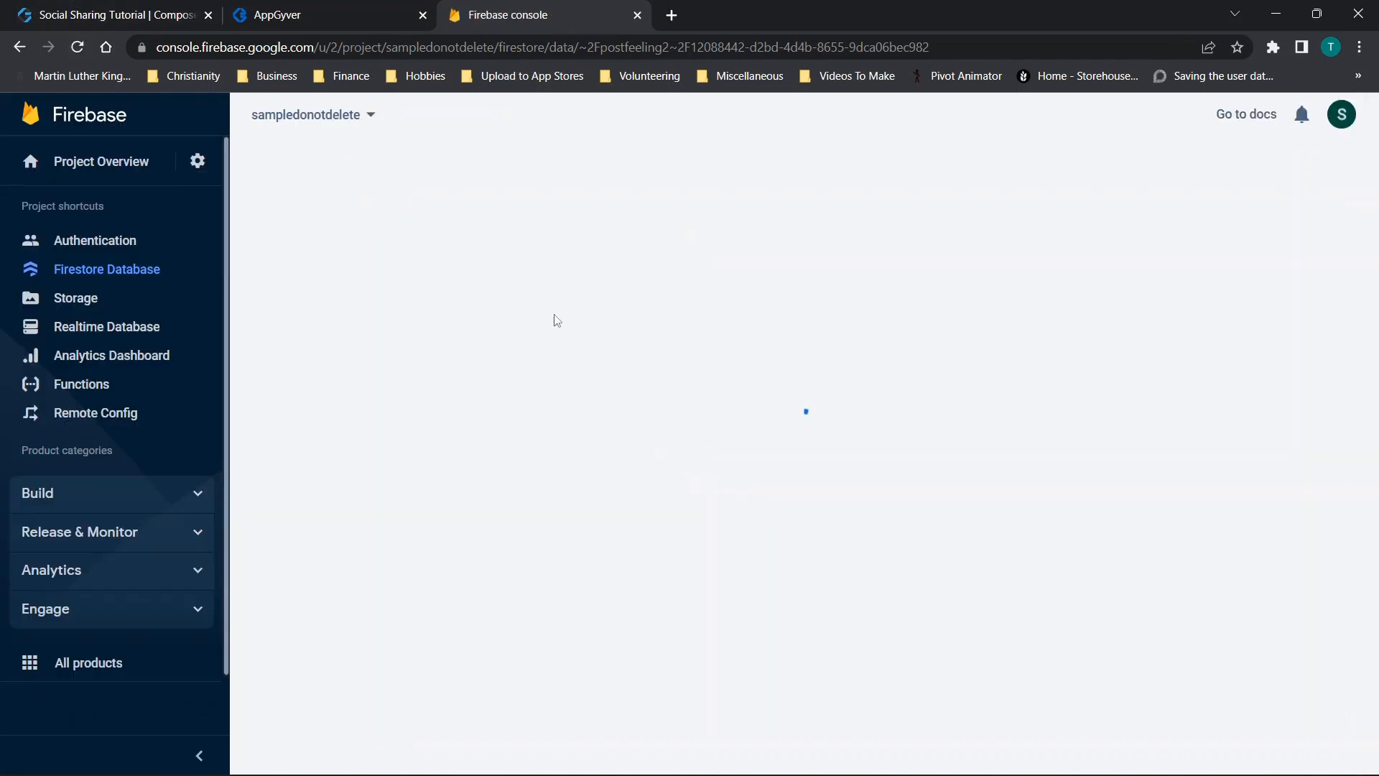
scroll(464, 554, "down", 3)
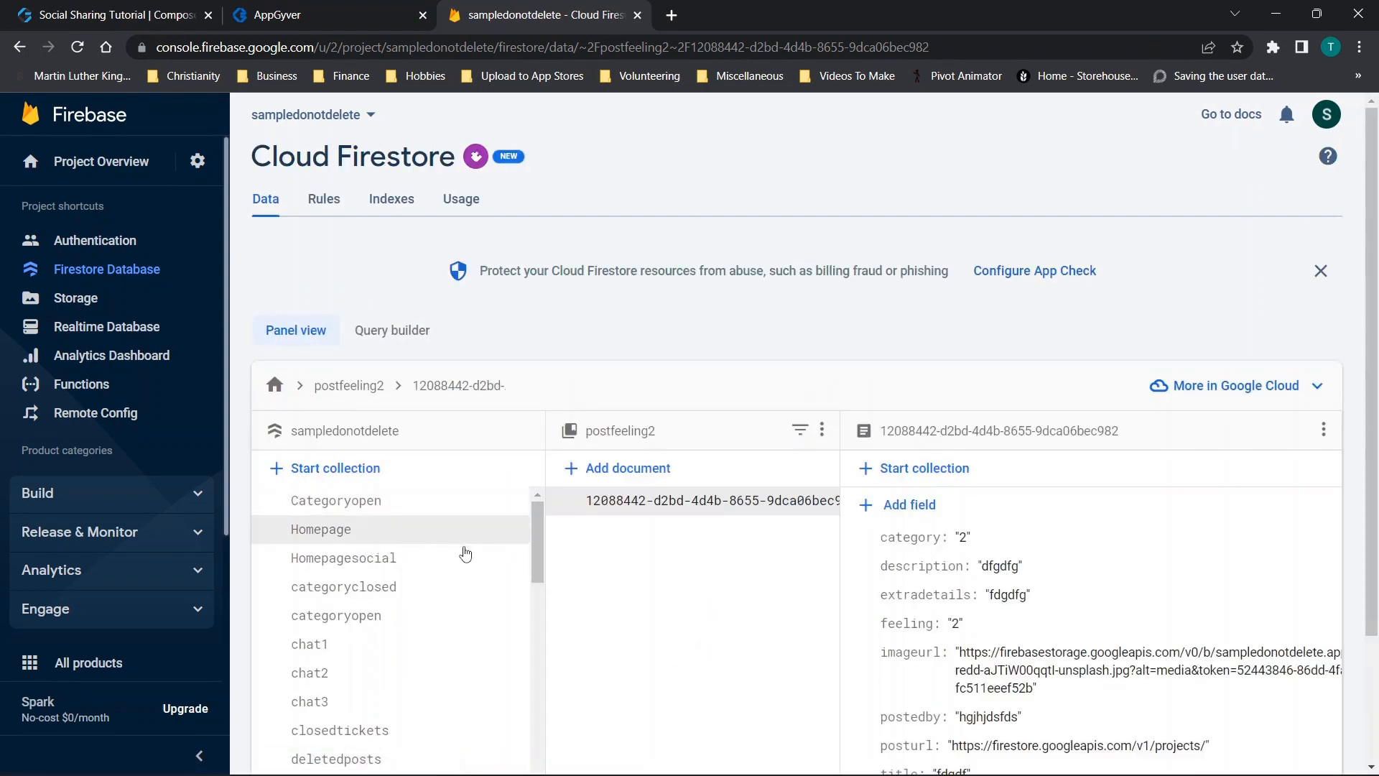
scroll(438, 567, "down", 3)
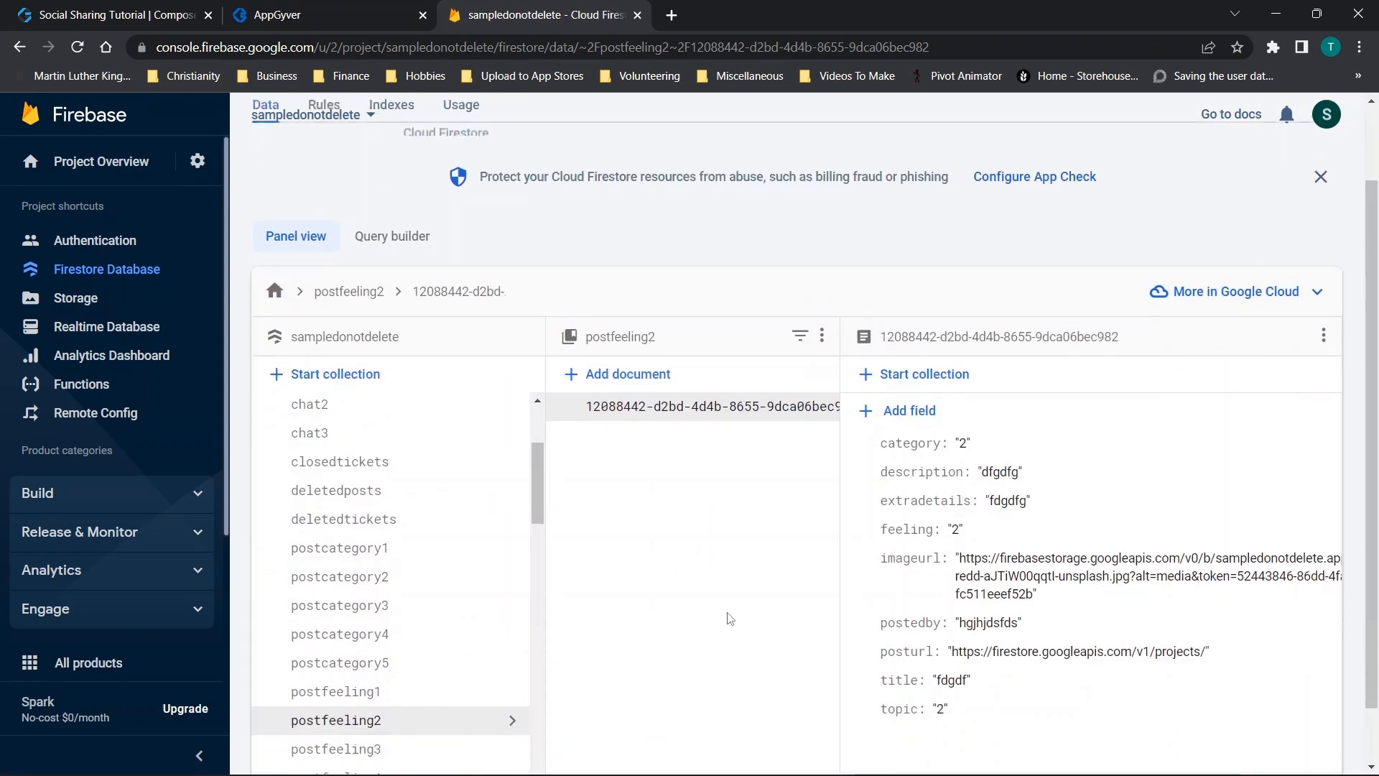
scroll(421, 535, "down", 3)
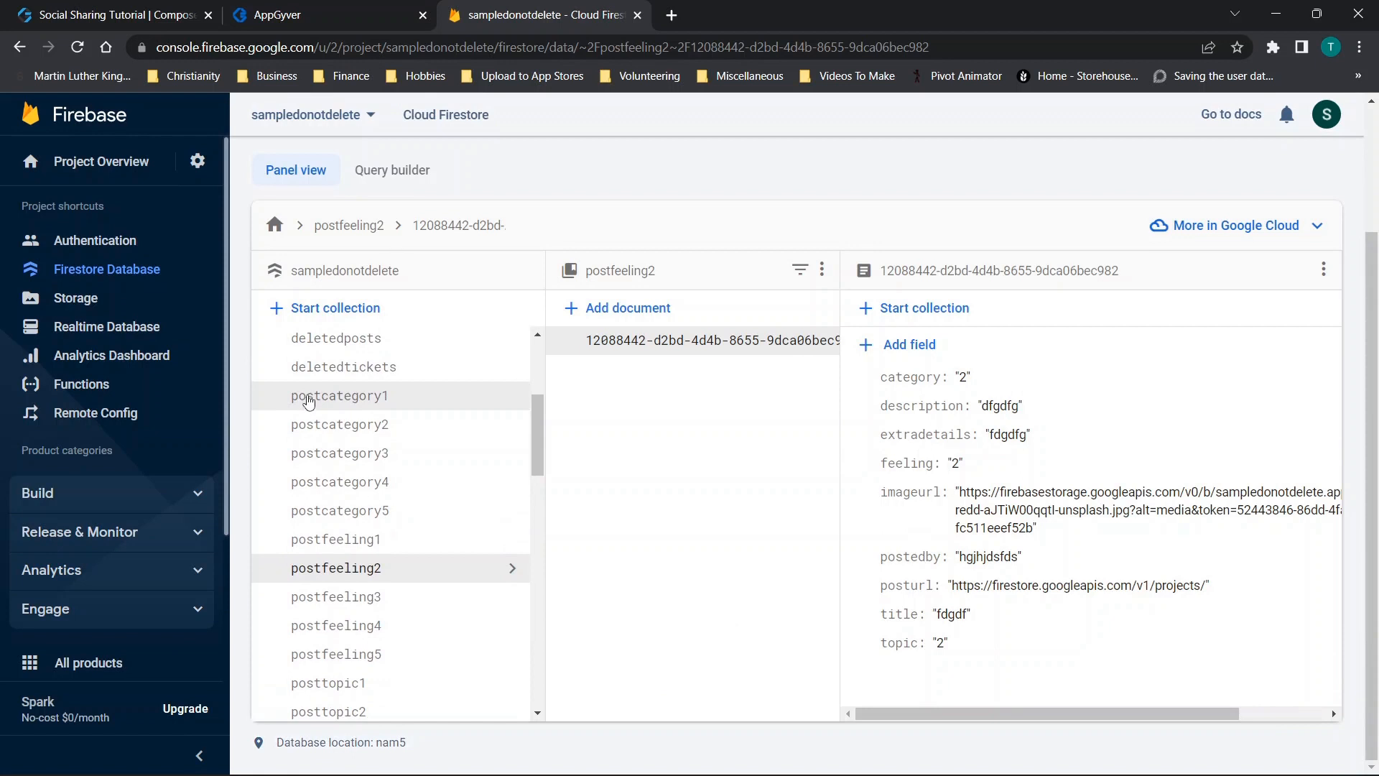
left_click(316, 397)
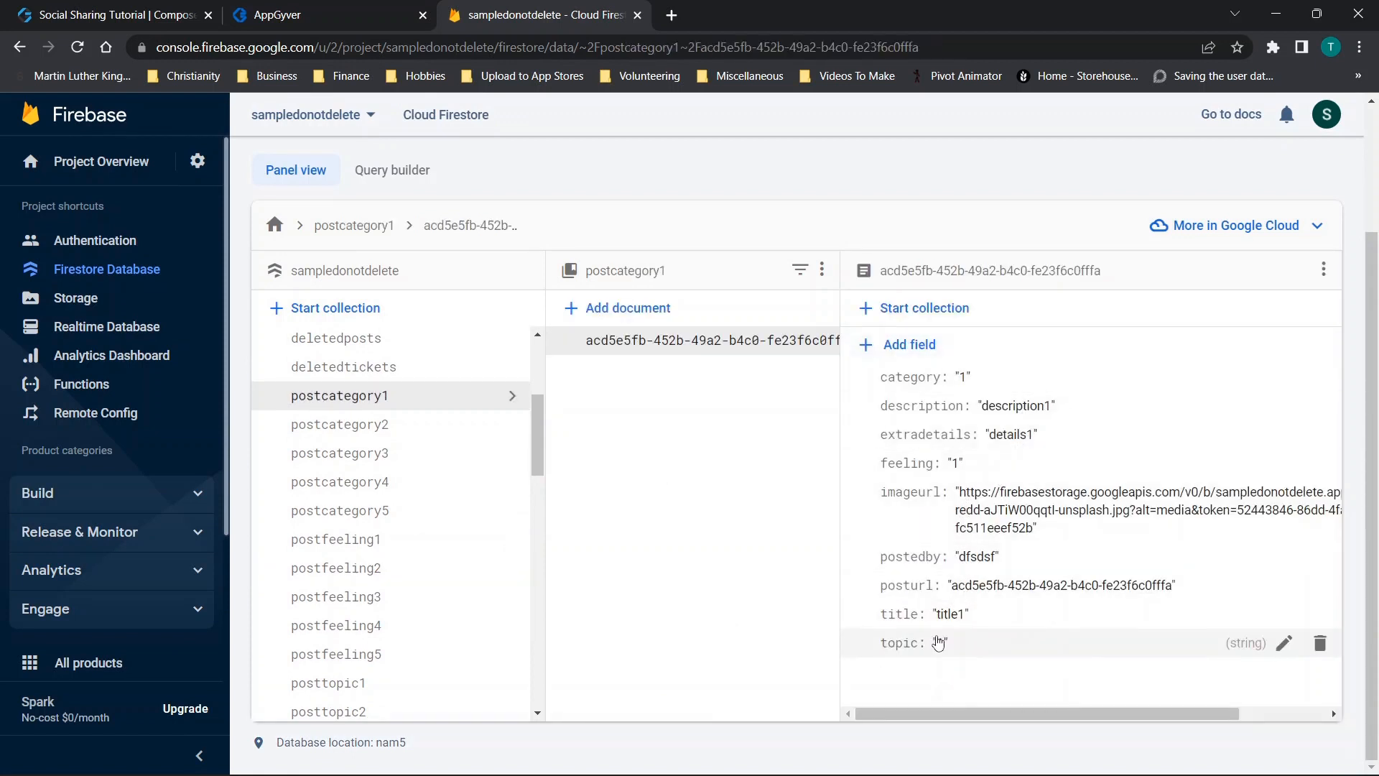
Step: Inspect the new post's documents in the postfeeling1 and posttopic1 collections
scroll(348, 566, "down", 1)
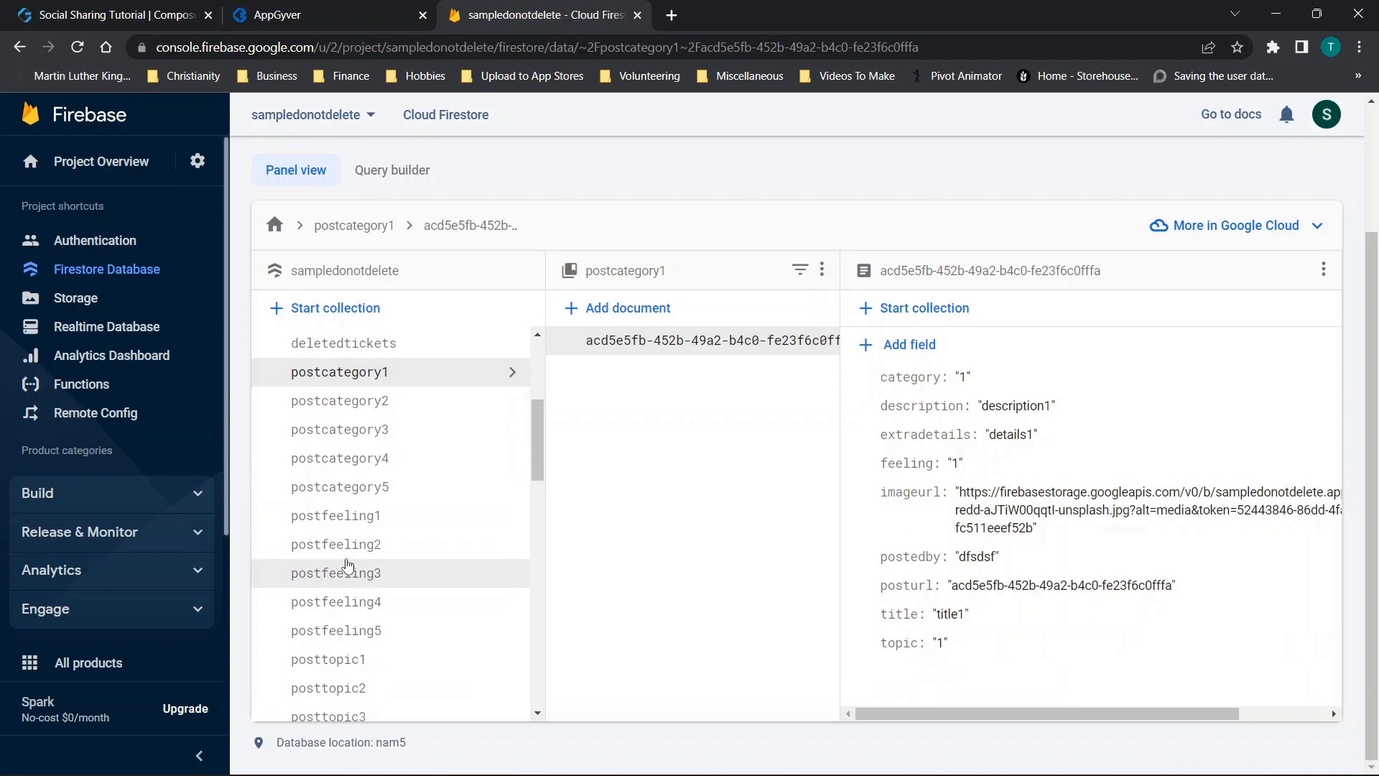
left_click(308, 516)
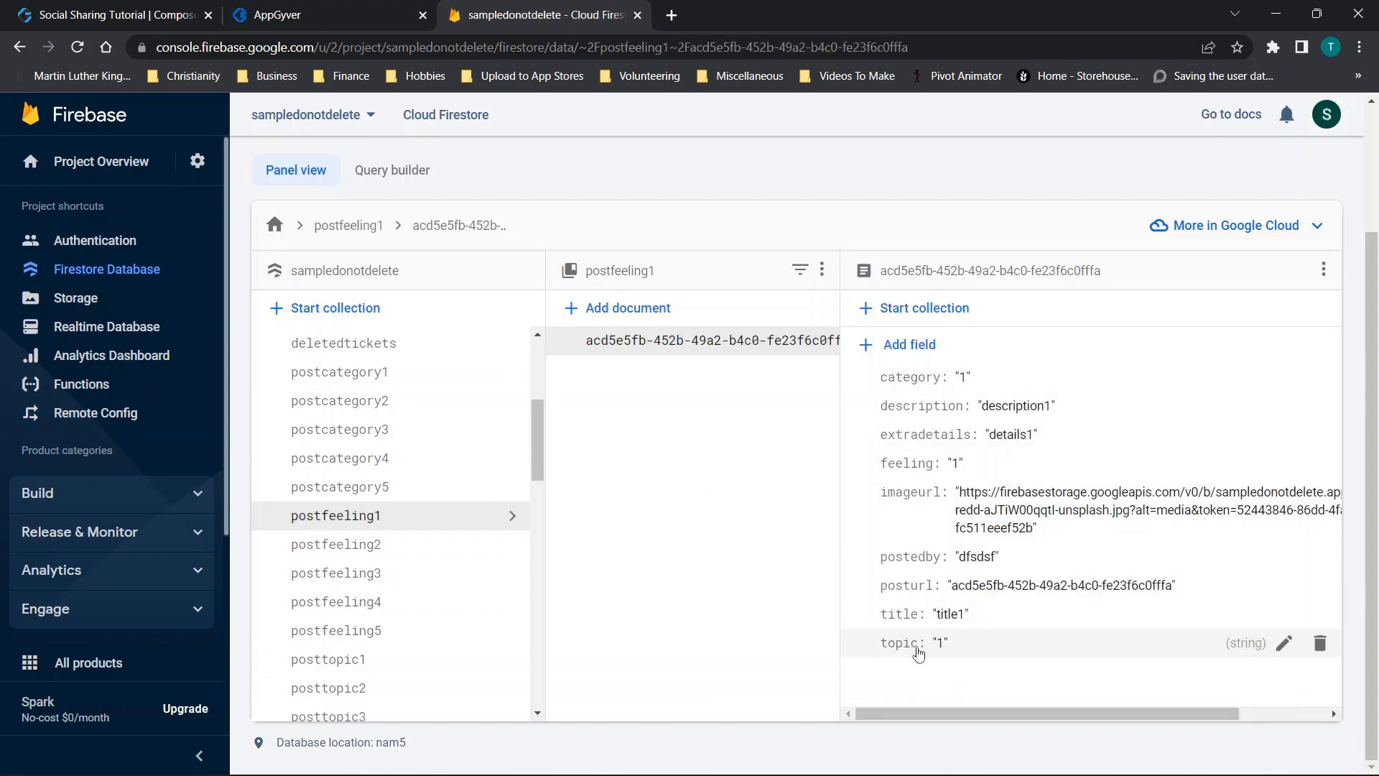
left_click(354, 660)
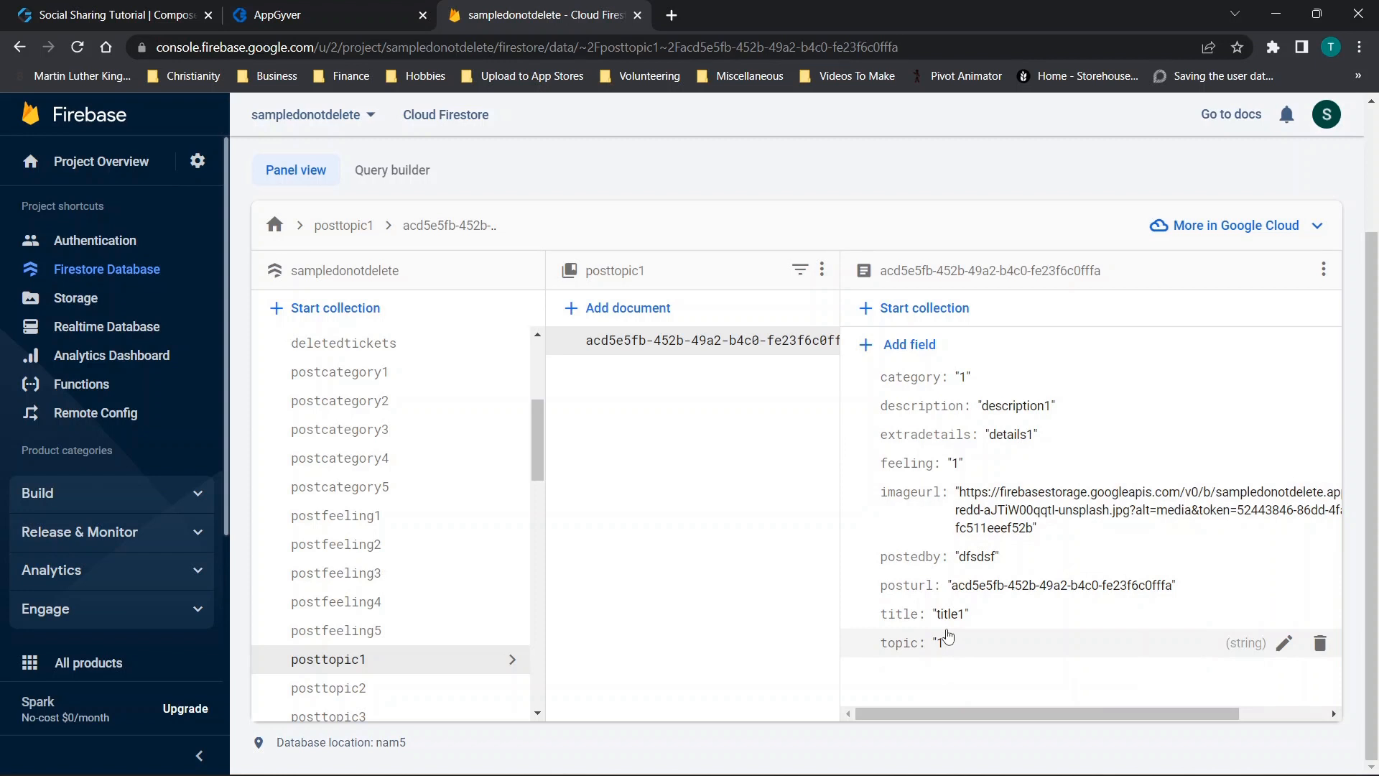
Step: Return to the app preview, reopen the Make a Post form and review its Category and Topic options
left_click(371, 7)
left_click(420, 111)
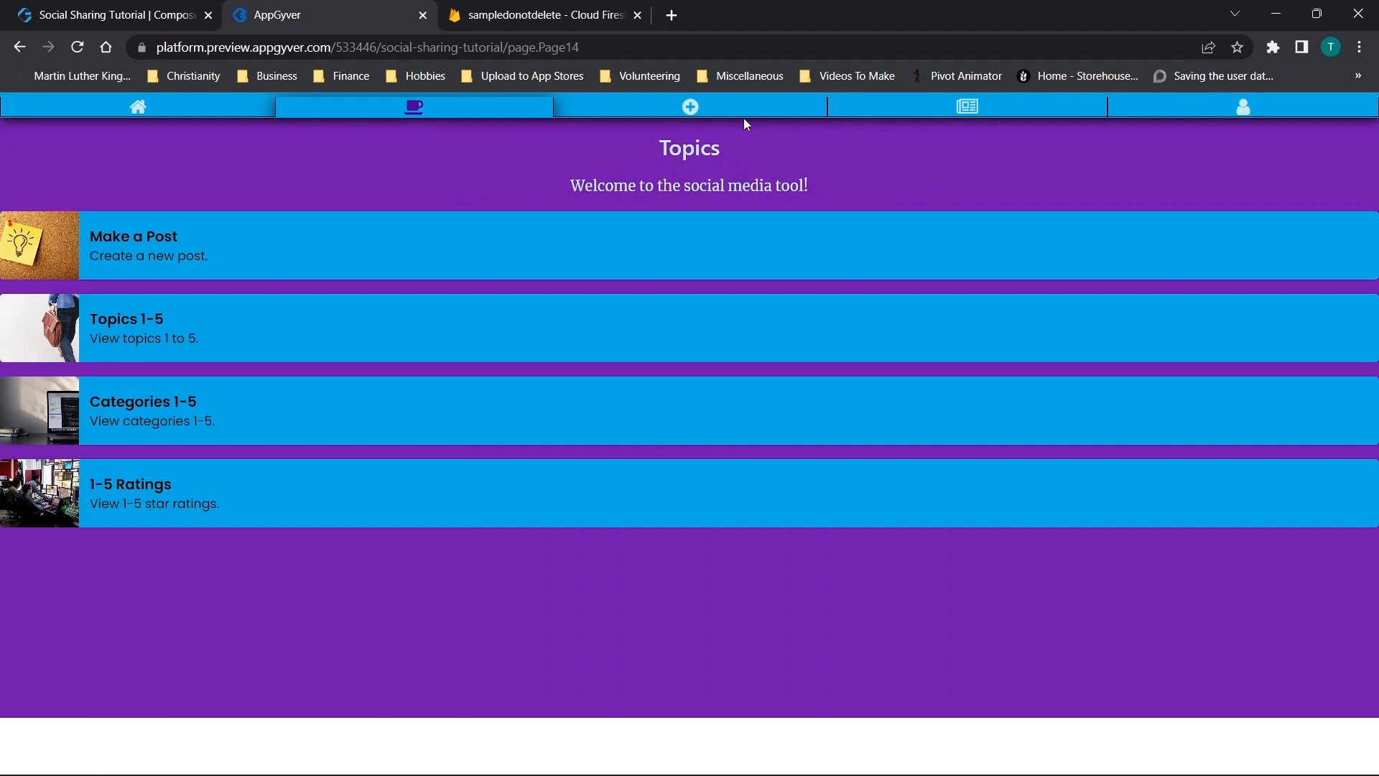
left_click(744, 116)
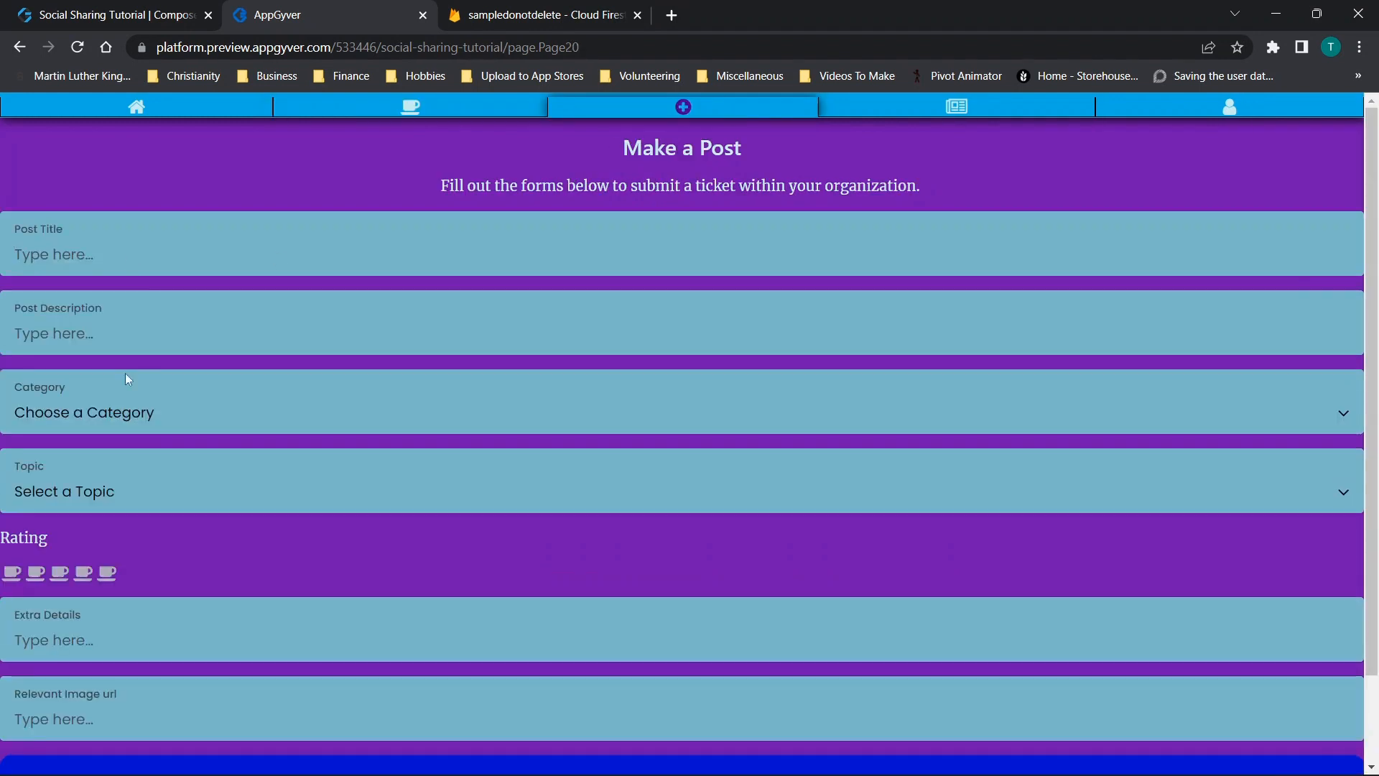
scroll(123, 398, "down", 1)
left_click(67, 332)
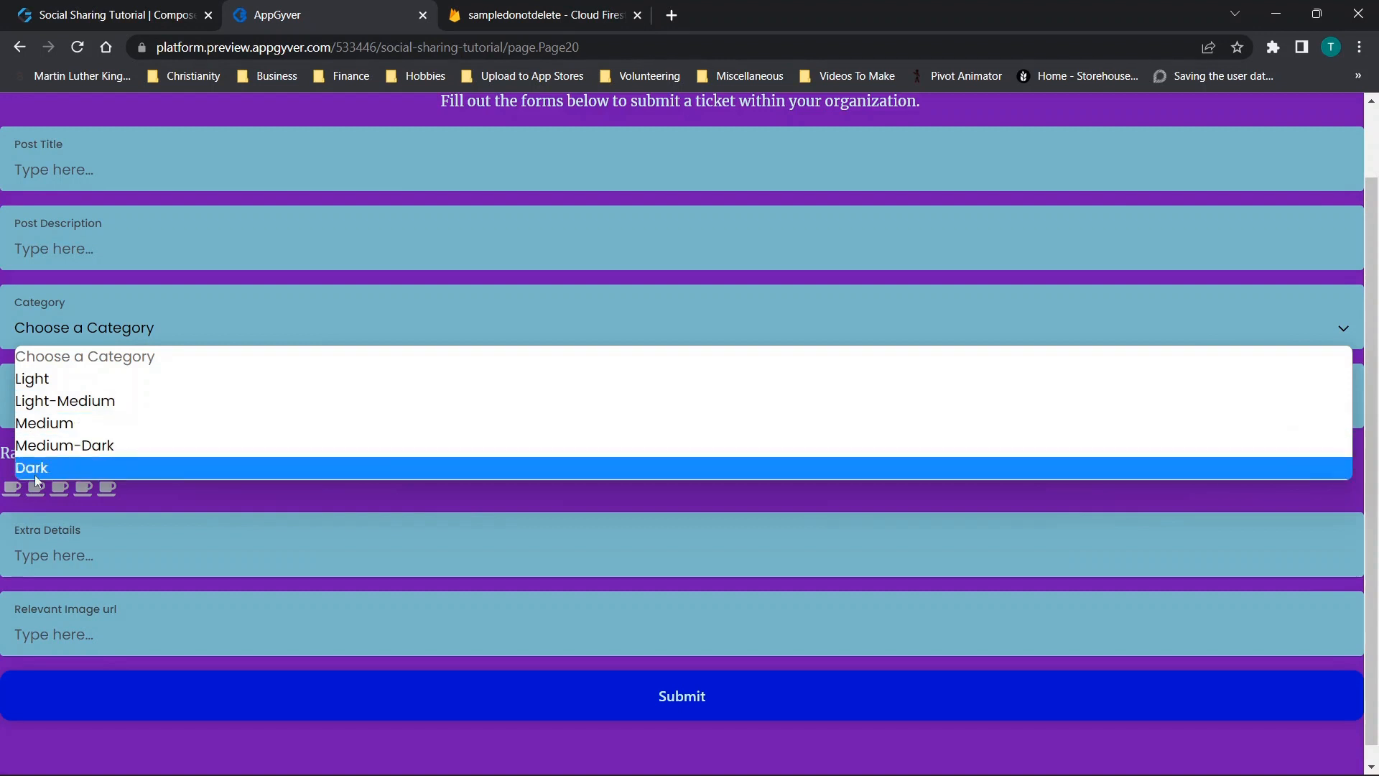
left_click(181, 536)
left_click(75, 398)
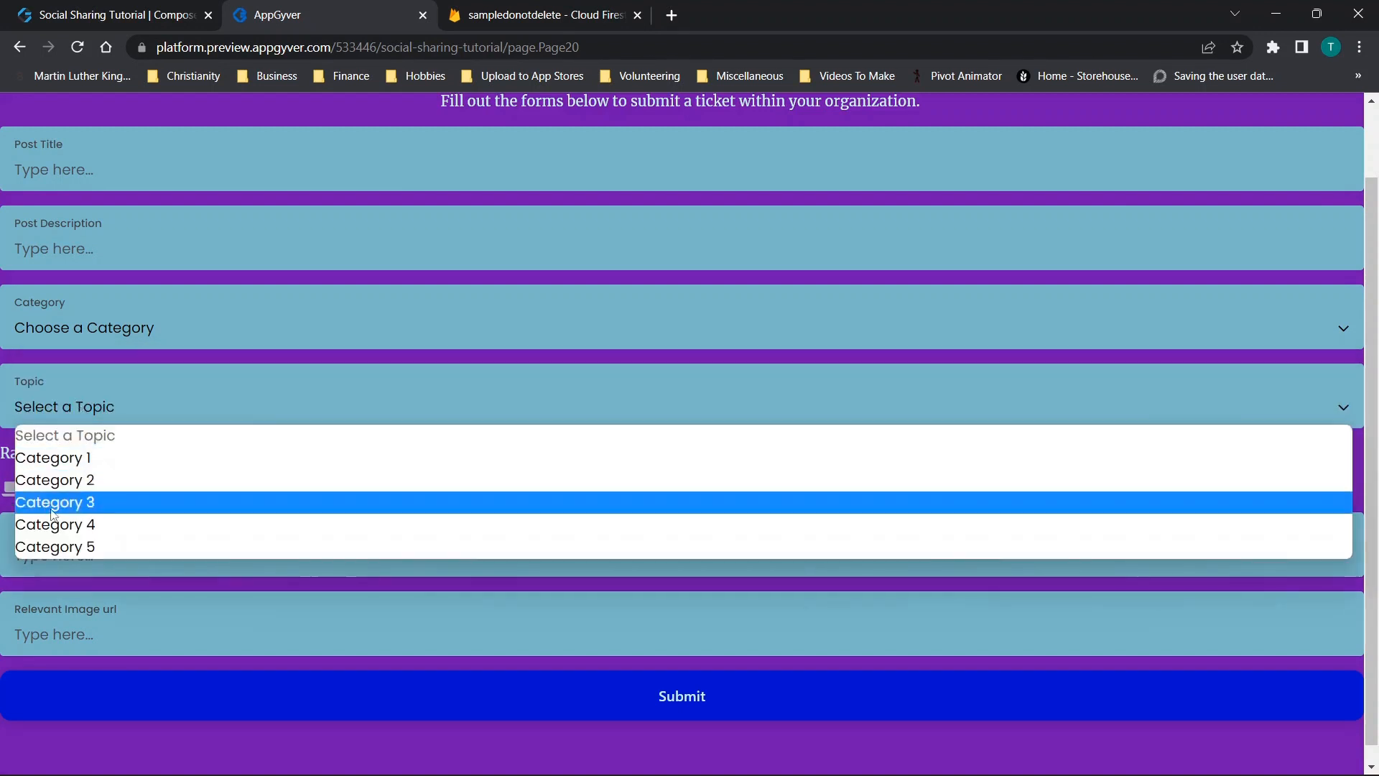
left_click(52, 565)
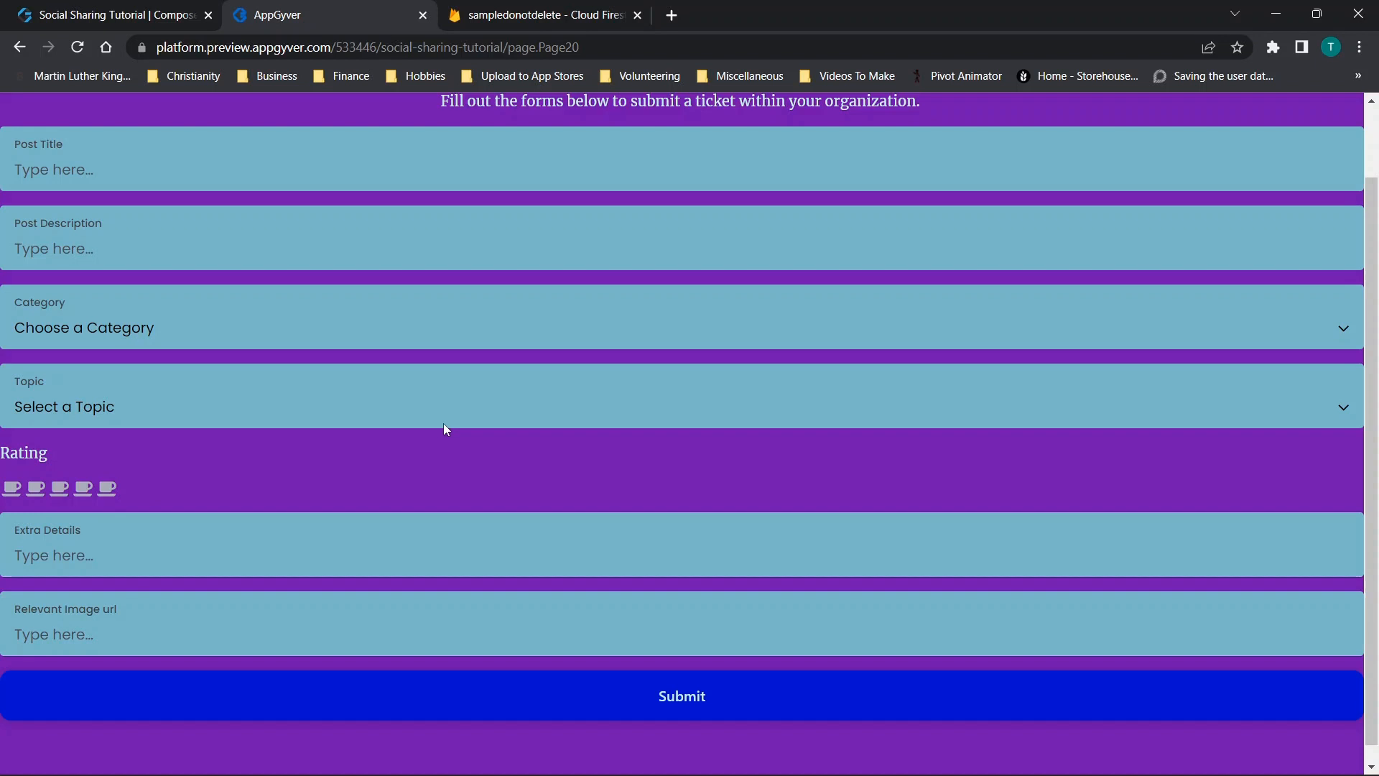
Step: Compare the form's options with the category, feeling and topic collections in Firestore, then return to the app preview
left_click(531, 15)
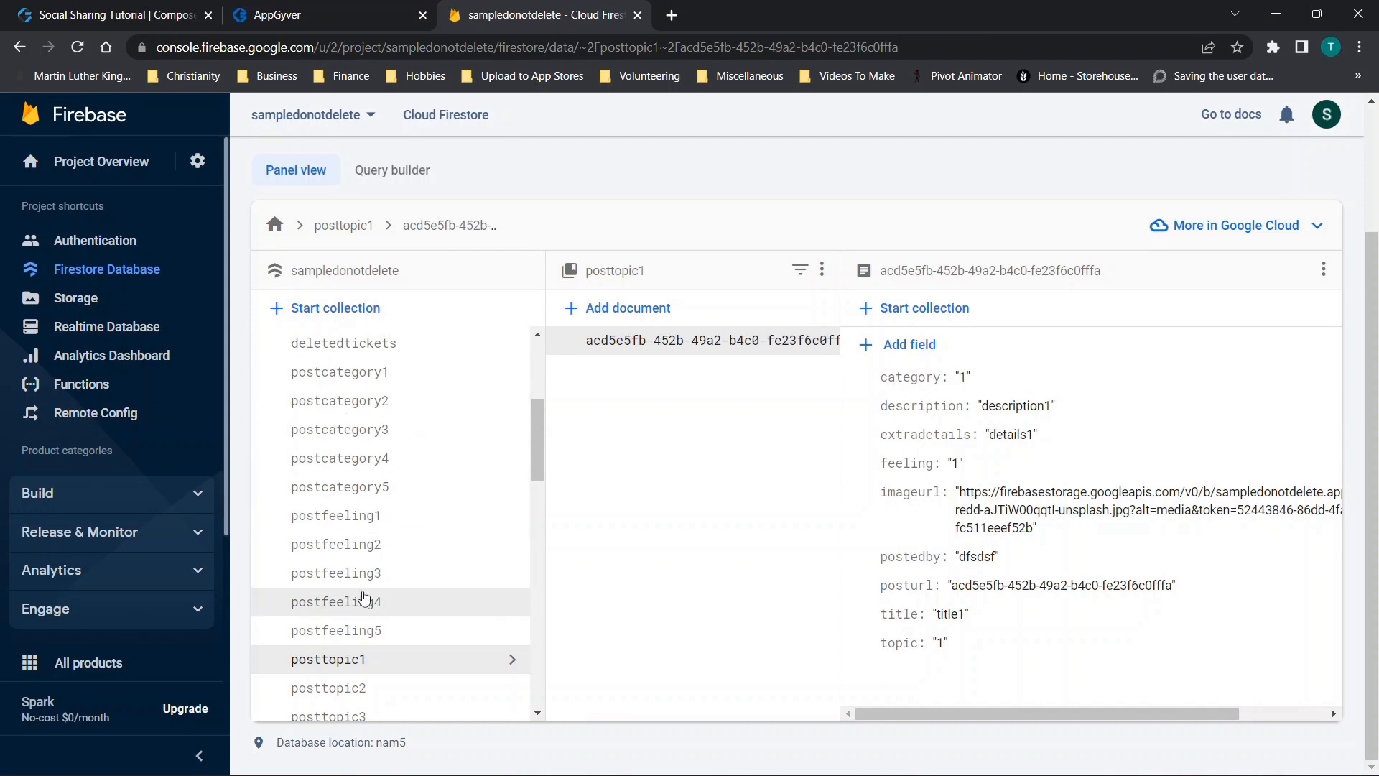
scroll(369, 575, "down", 1)
left_click(301, 13)
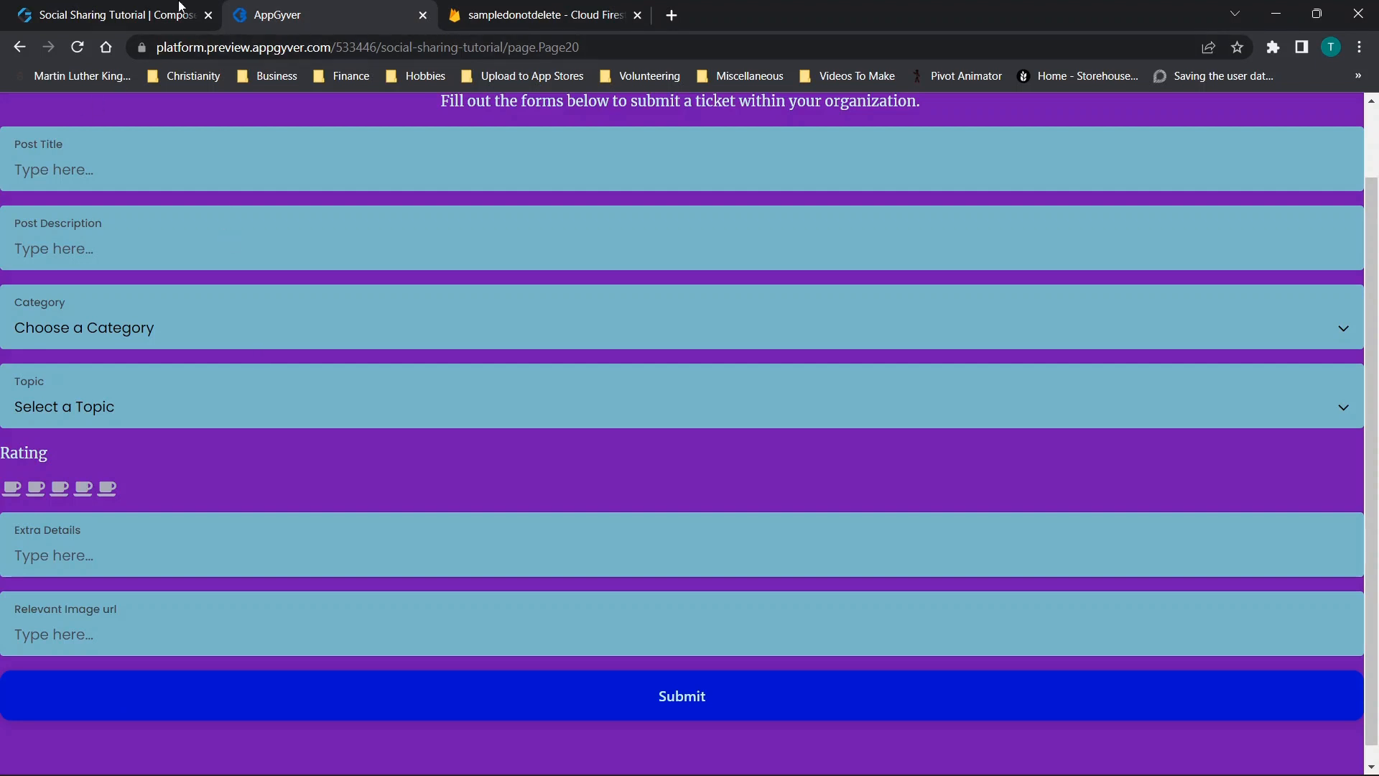
Step: Switch to the AppGyver Composer and examine the app's list of board, category, feeling and topic data resources
left_click(106, 9)
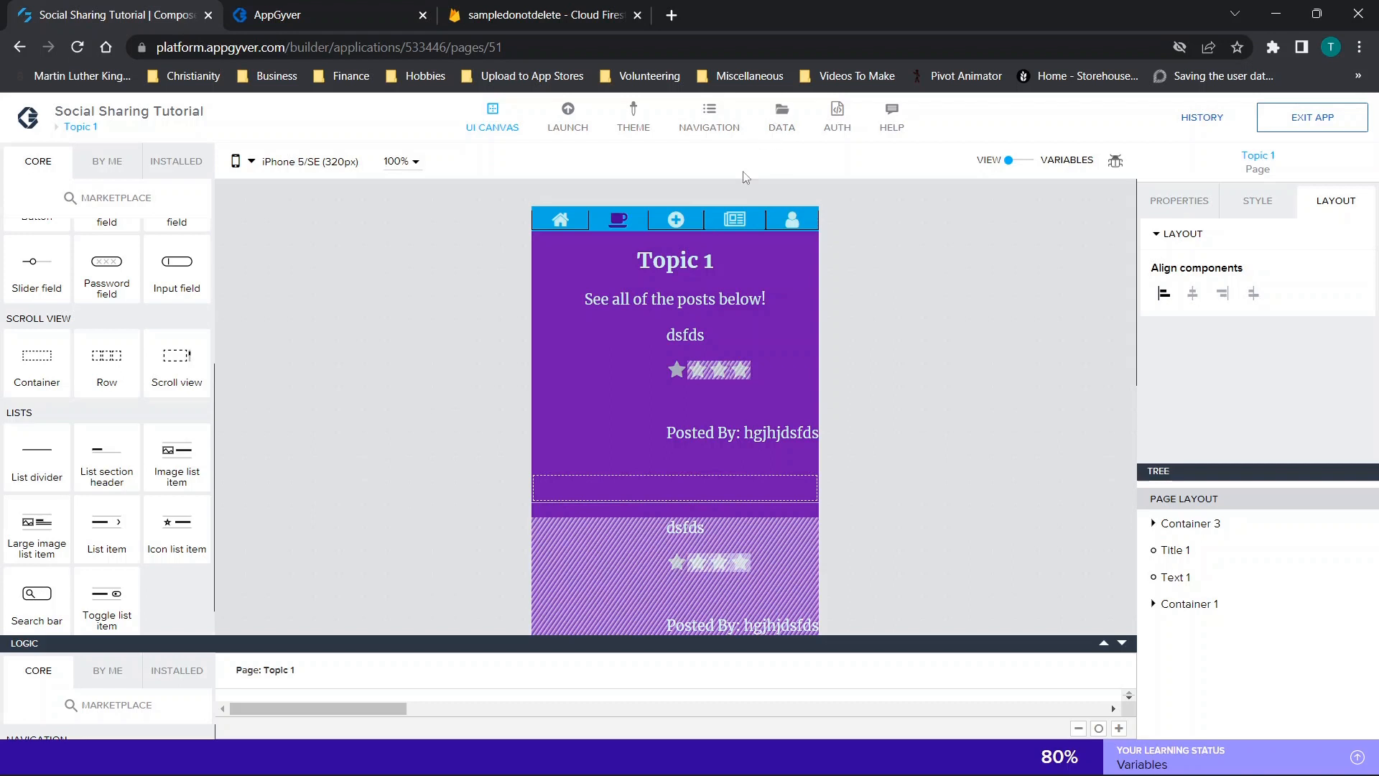
left_click(788, 119)
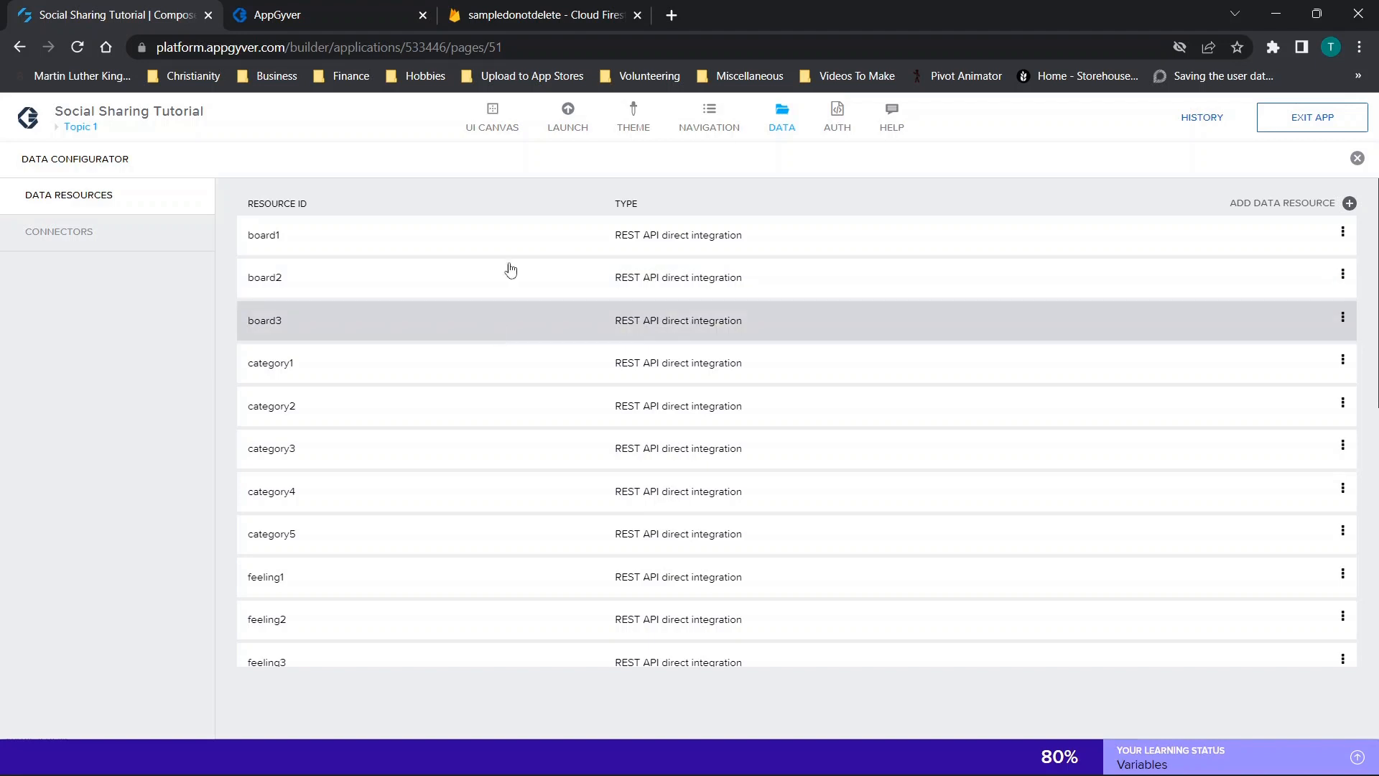
scroll(605, 363, "down", 8)
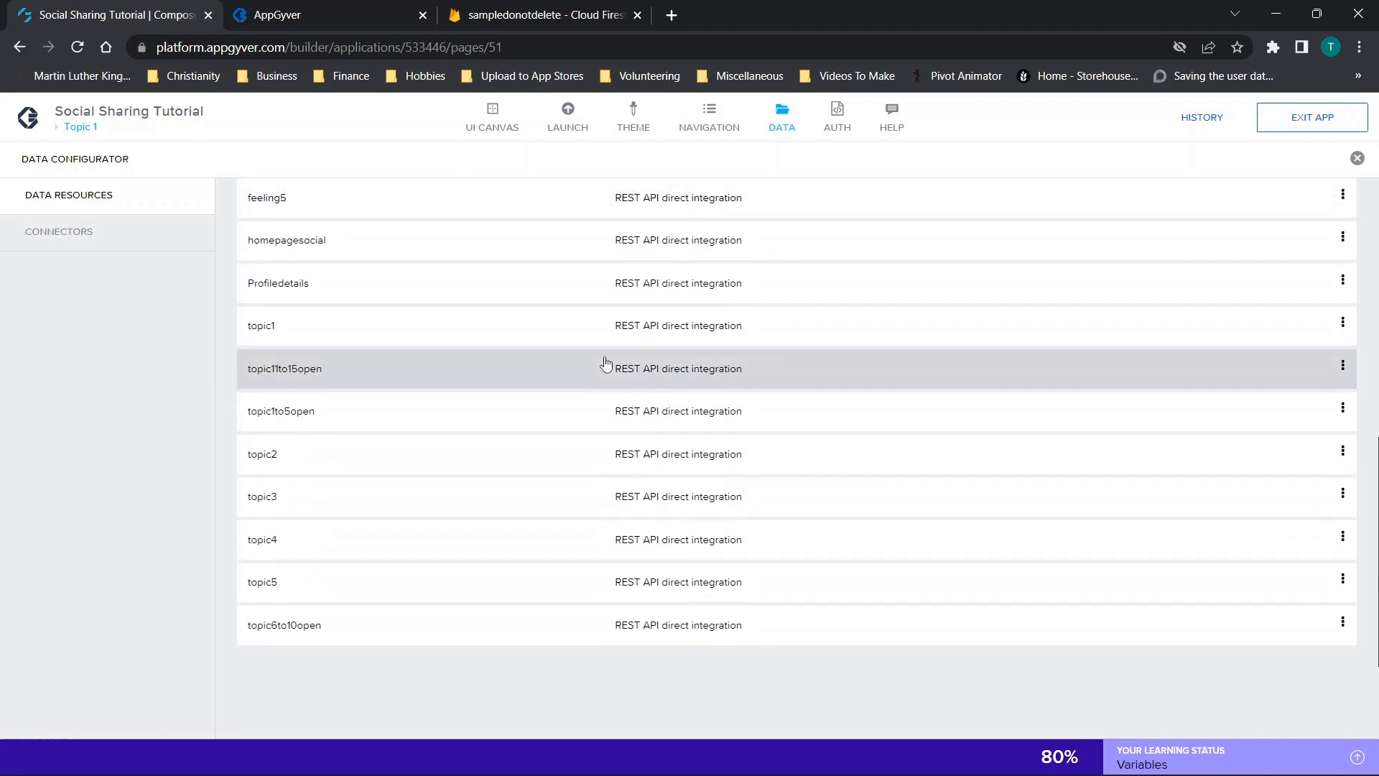
scroll(606, 365, "up", 6)
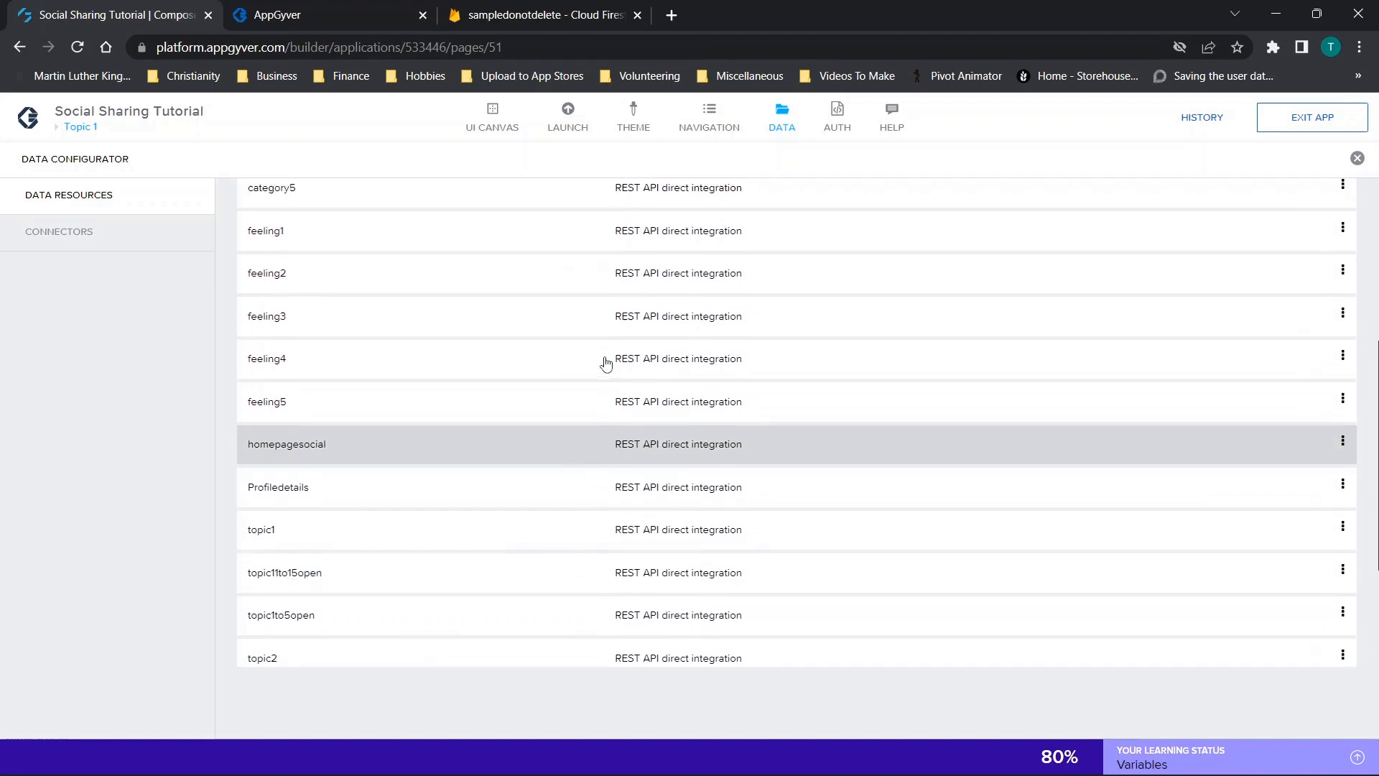
scroll(441, 309, "up", 2)
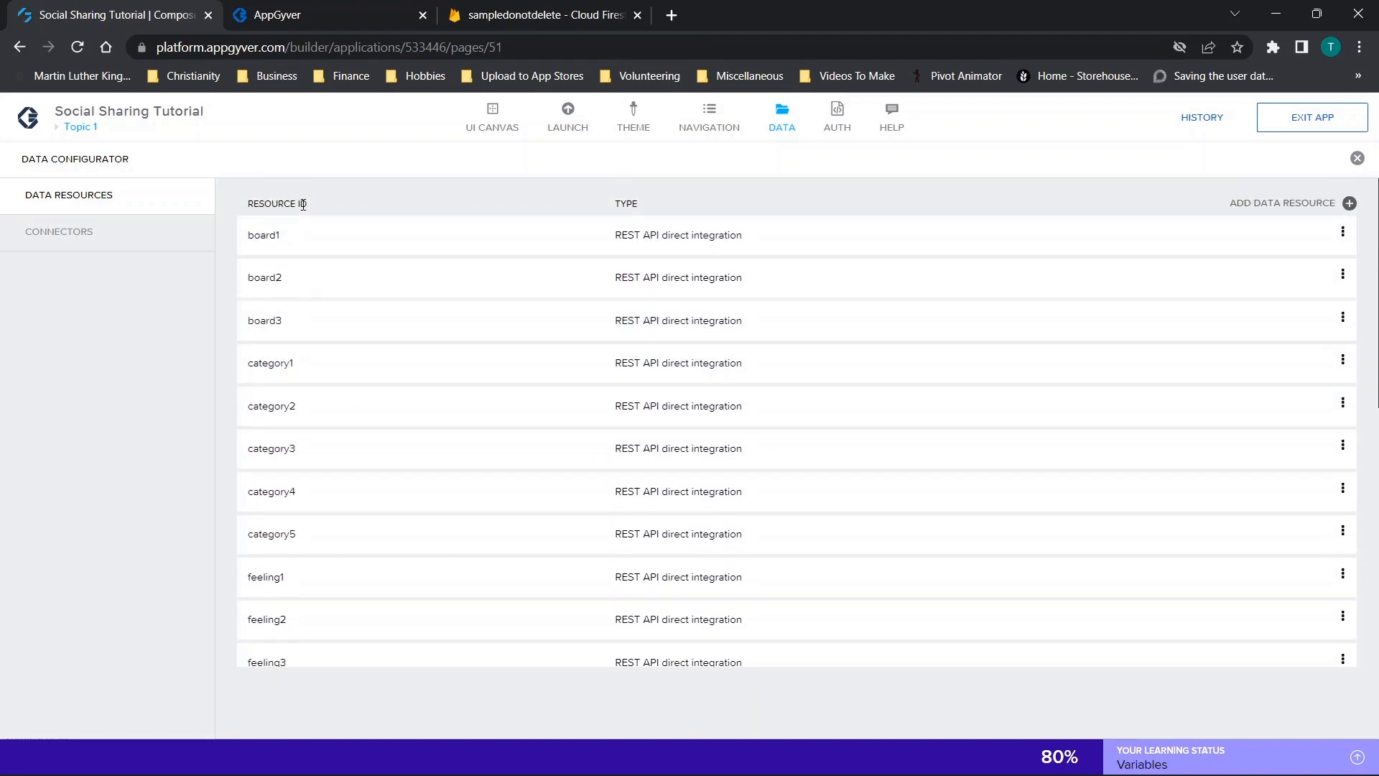
scroll(308, 418, "down", 1)
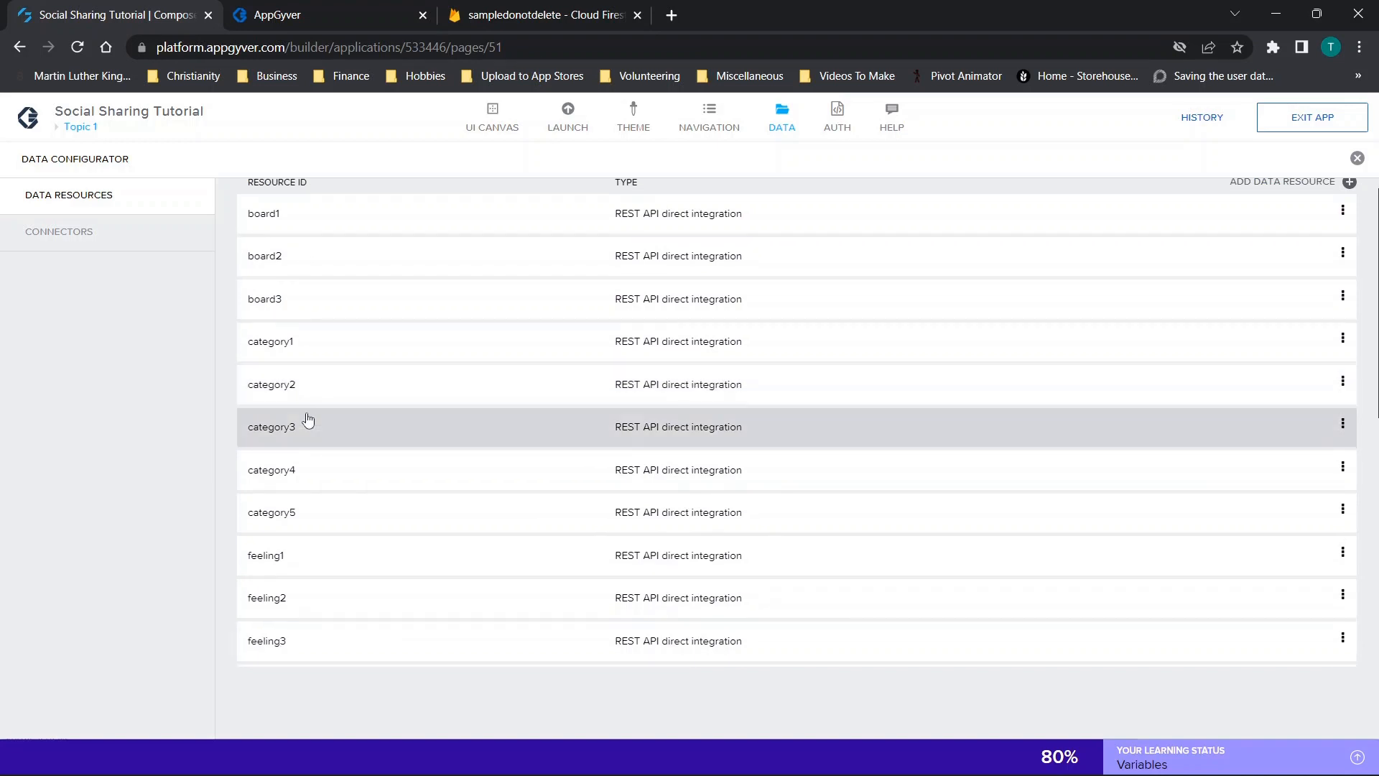
scroll(307, 420, "down", 3)
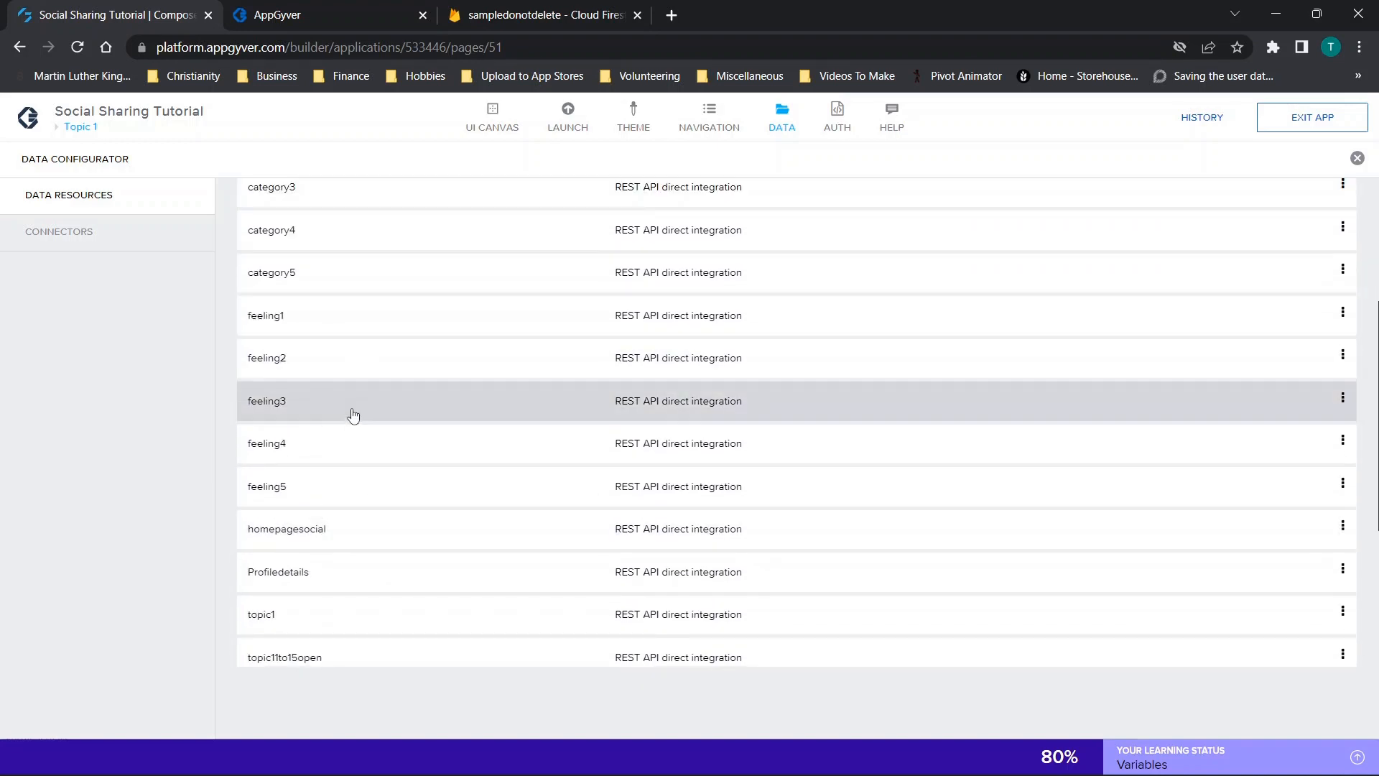
scroll(353, 412, "down", 3)
scroll(353, 419, "down", 1)
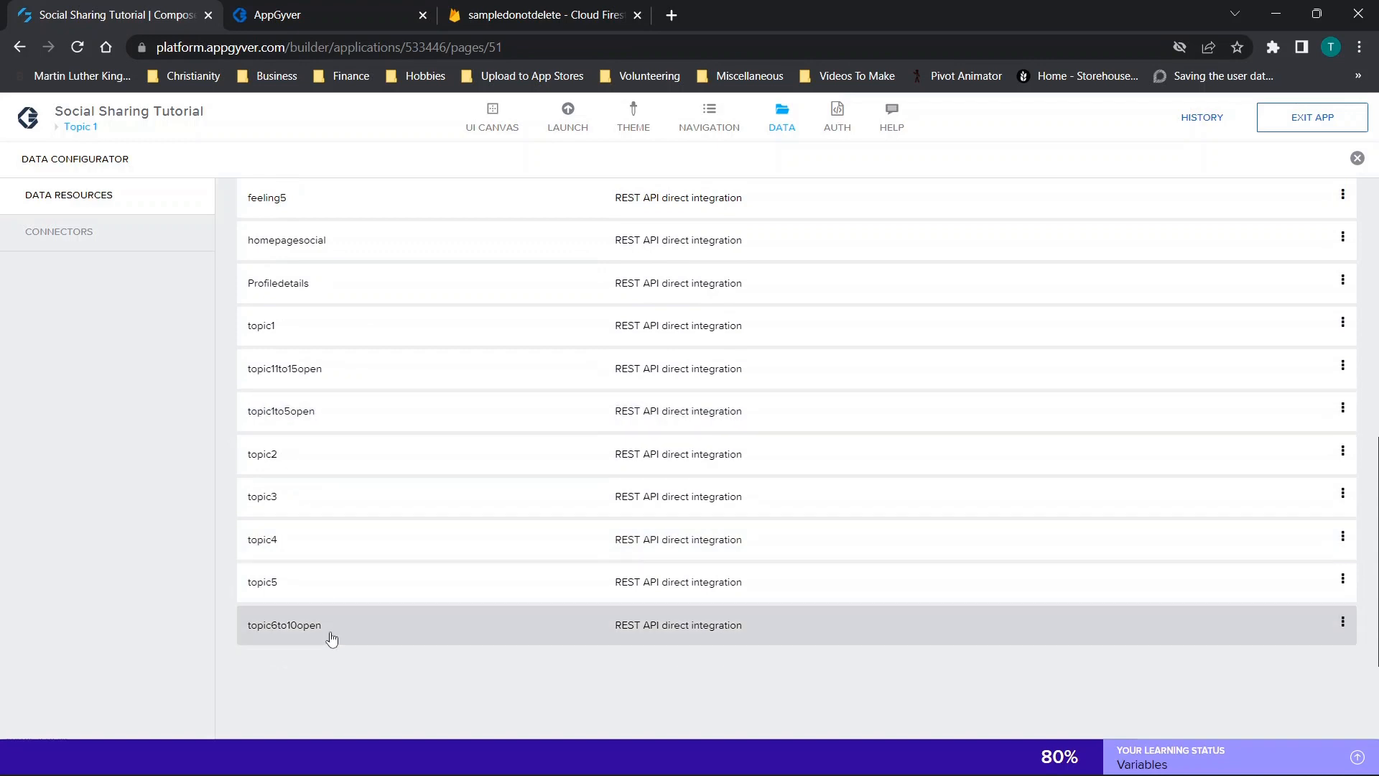
scroll(531, 453, "up", 8)
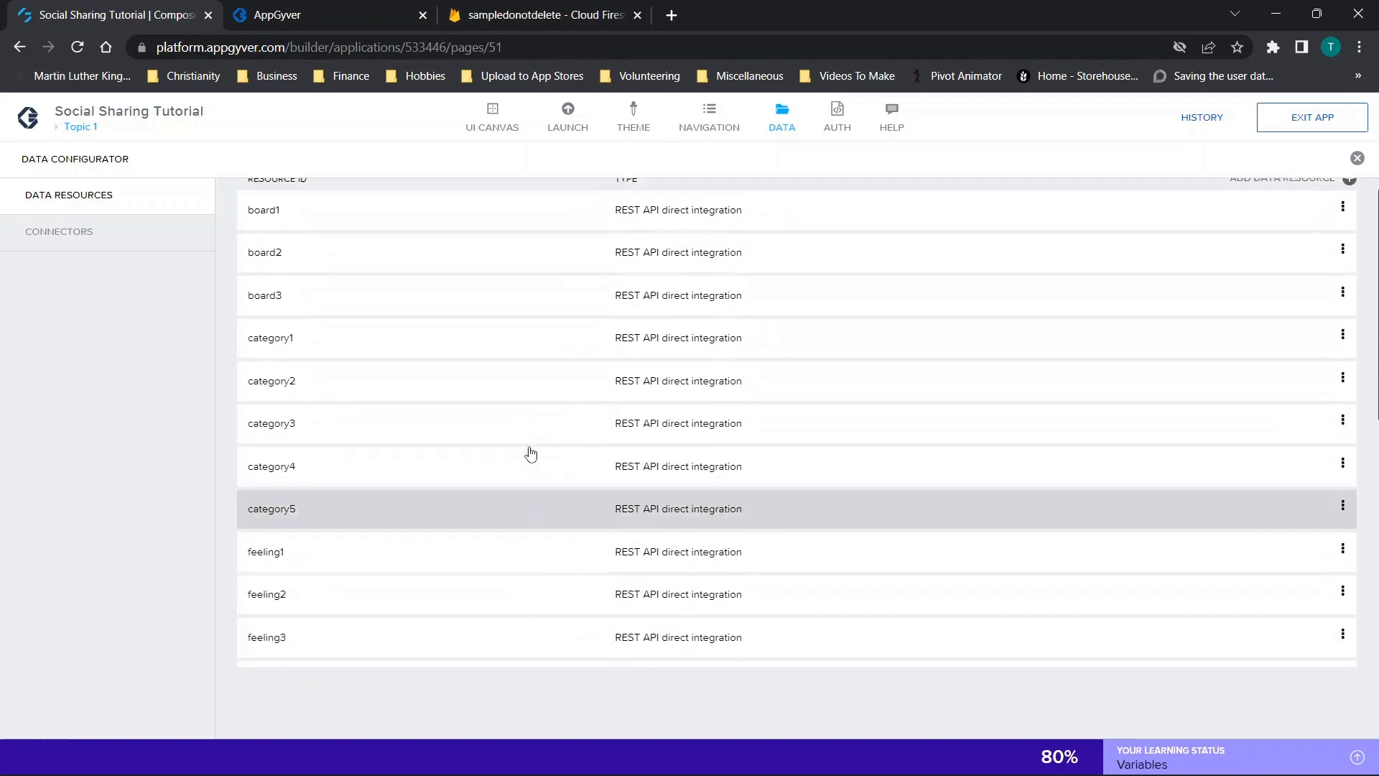
scroll(531, 454, "down", 6)
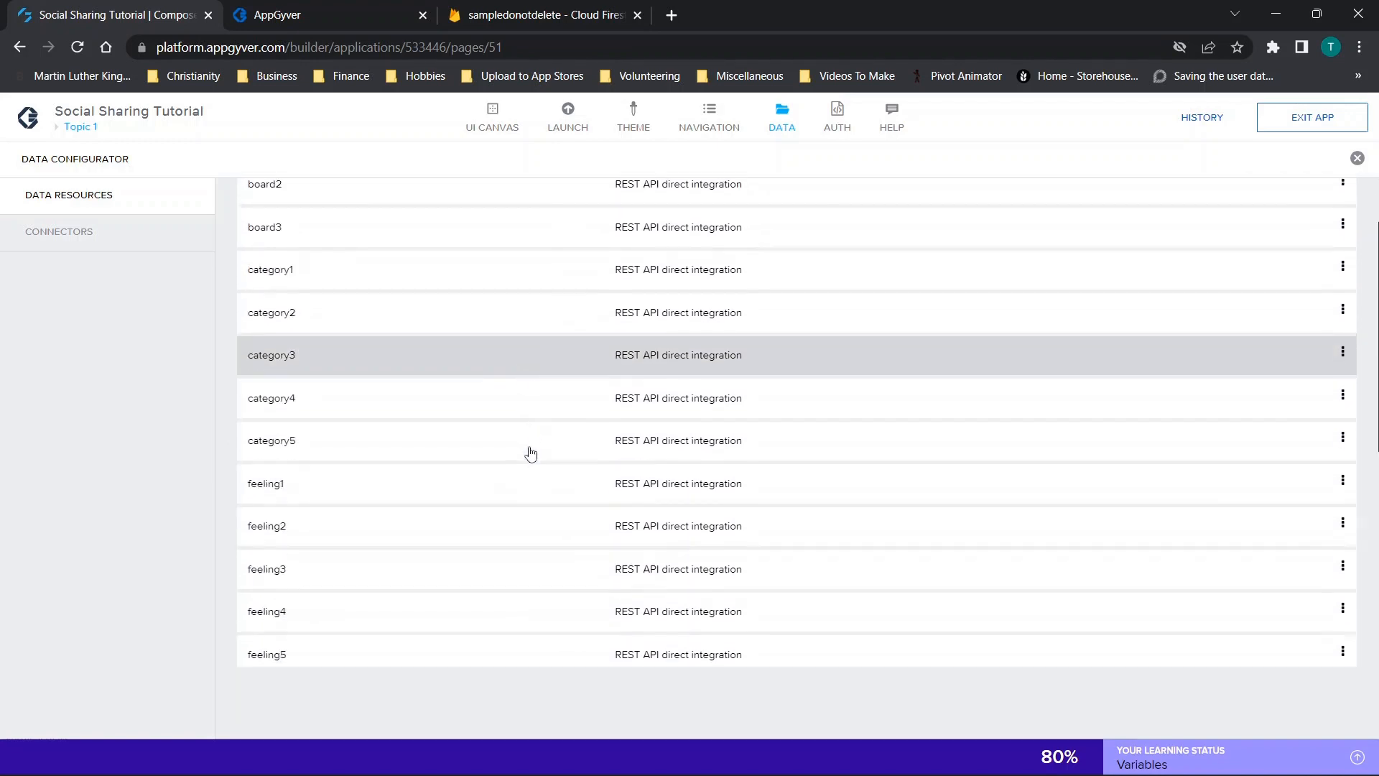
scroll(531, 454, "up", 3)
scroll(531, 453, "down", 5)
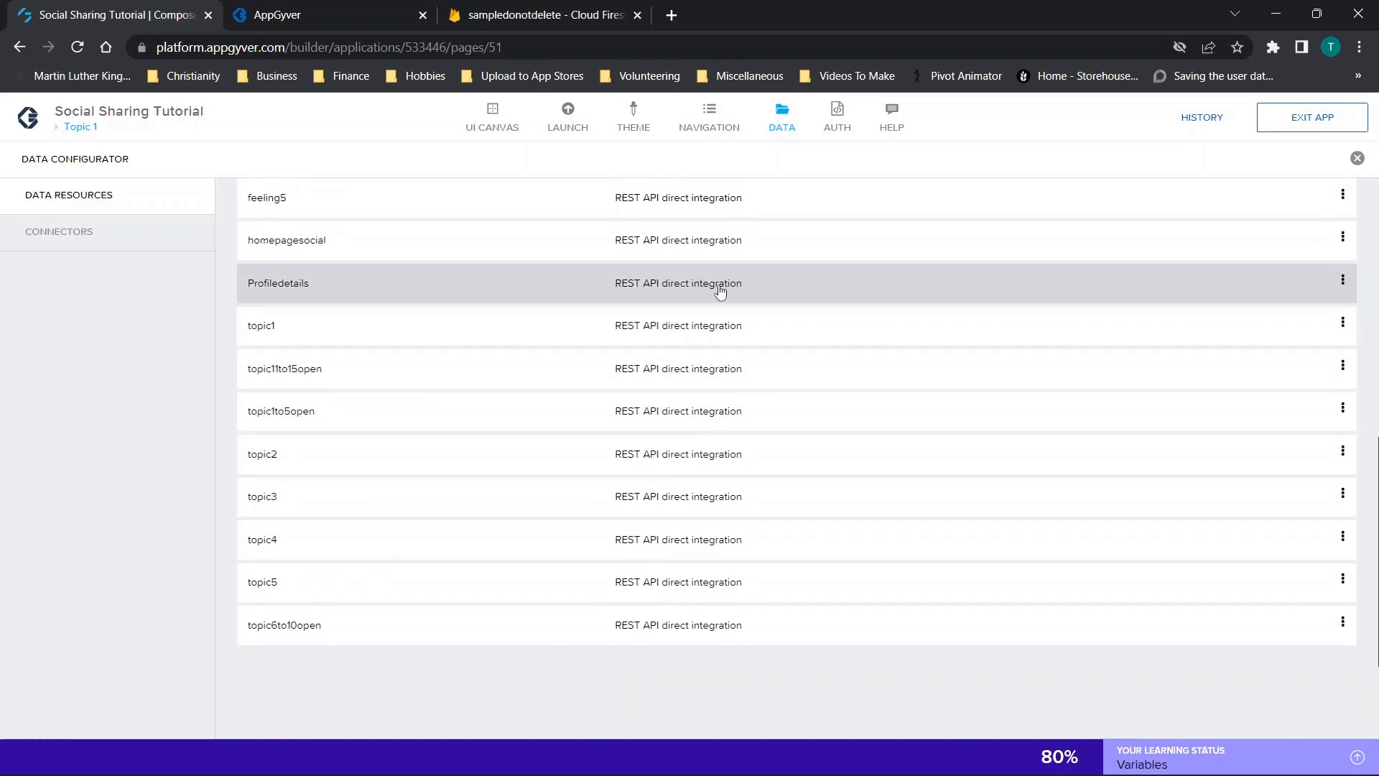
scroll(694, 337, "up", 8)
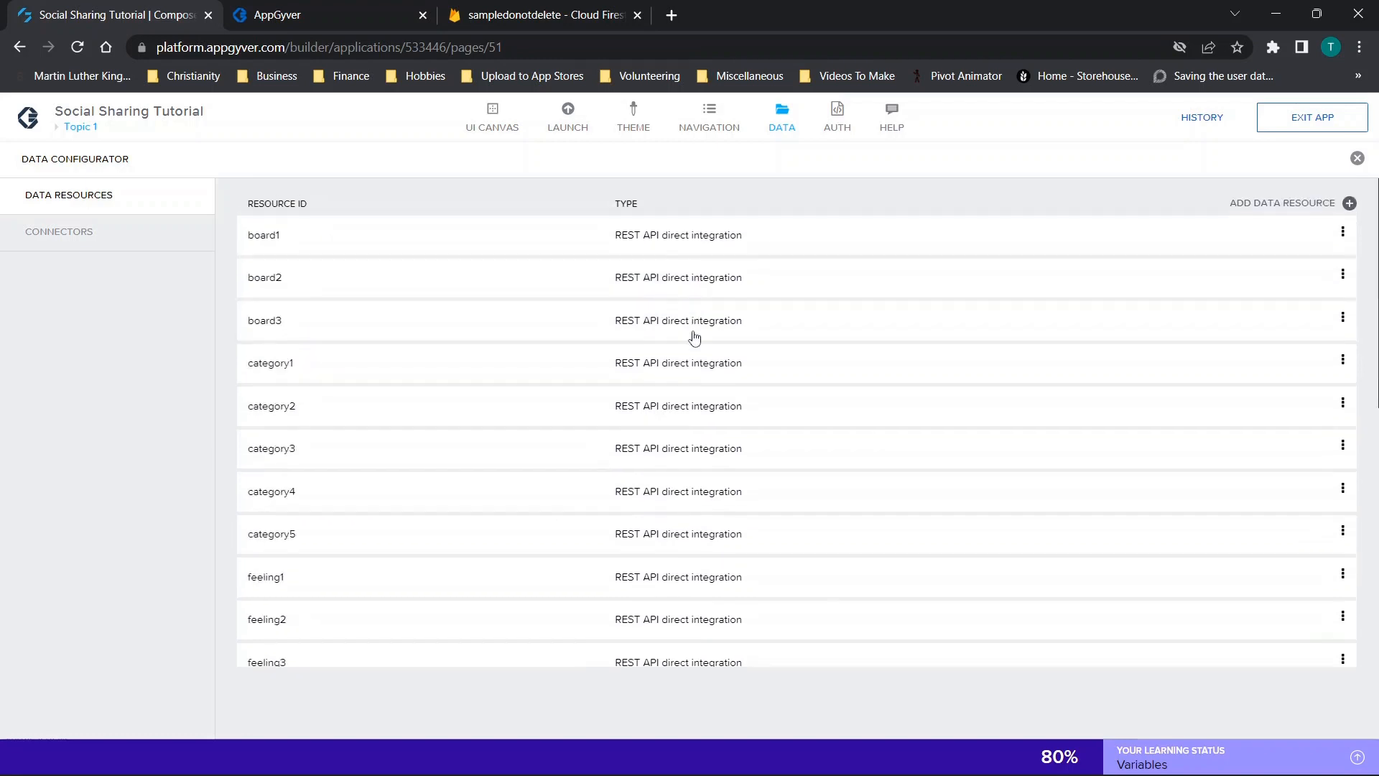
Step: View the blank setup form for a REST API direct integration resource and return to the data resources list
left_click(1304, 207)
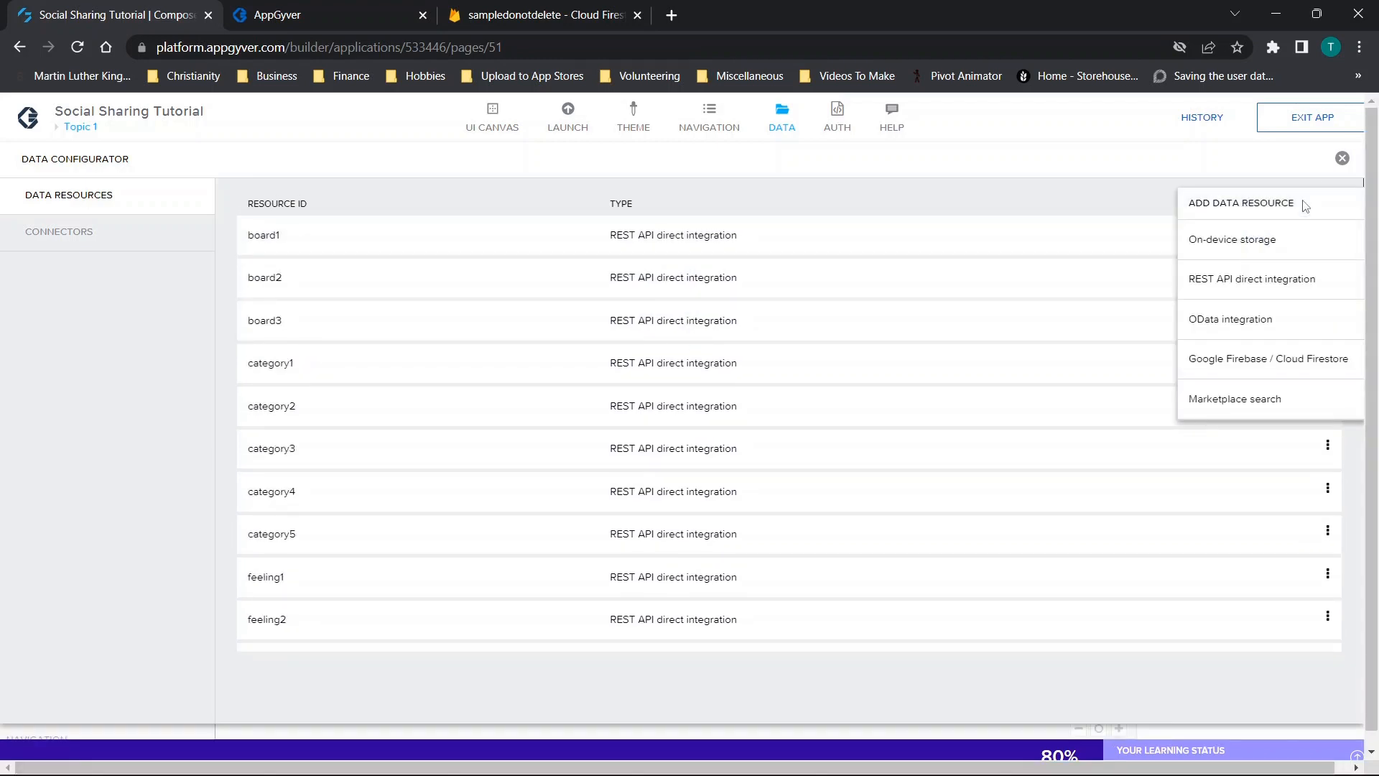
left_click(1223, 288)
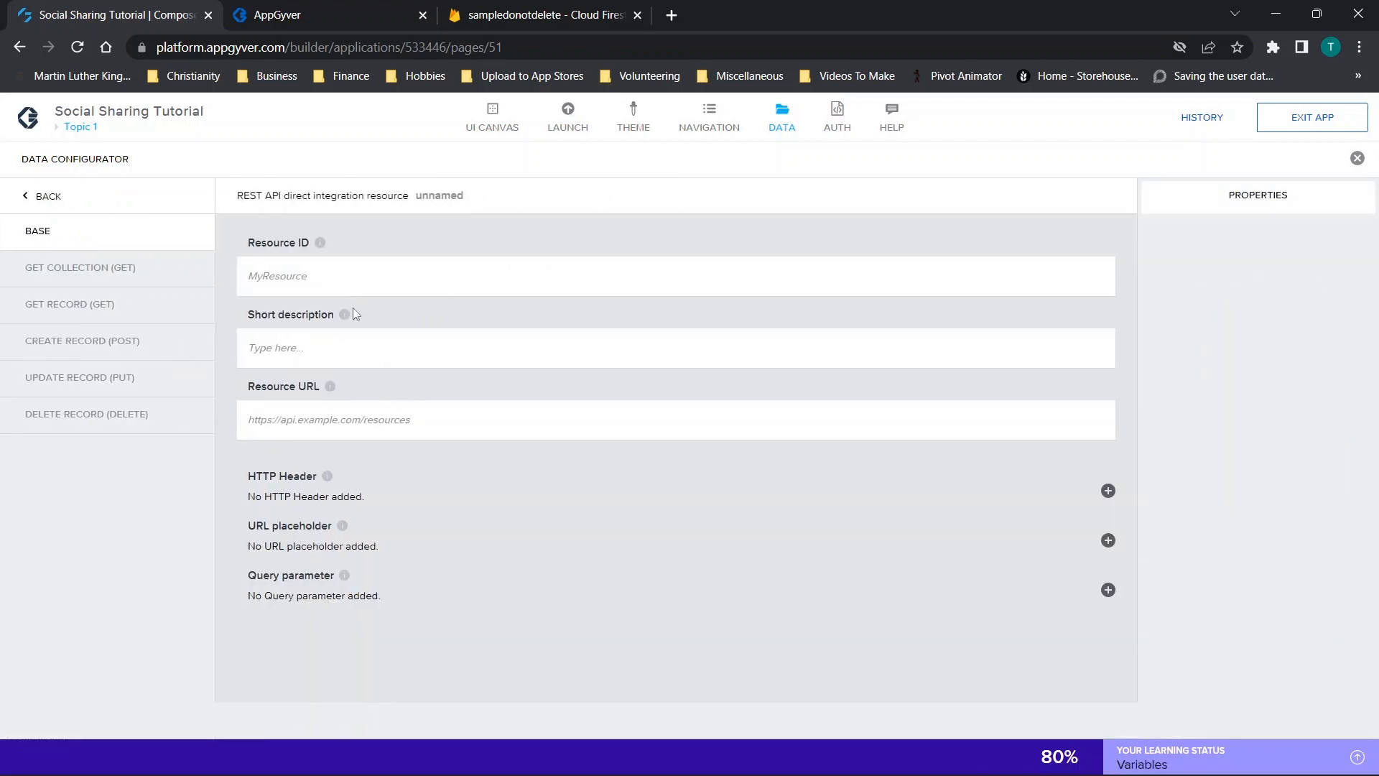
left_click(31, 199)
Step: Open the topic1 data resource and examine its base Resource URL and Get Collection relative path
scroll(470, 380, "down", 9)
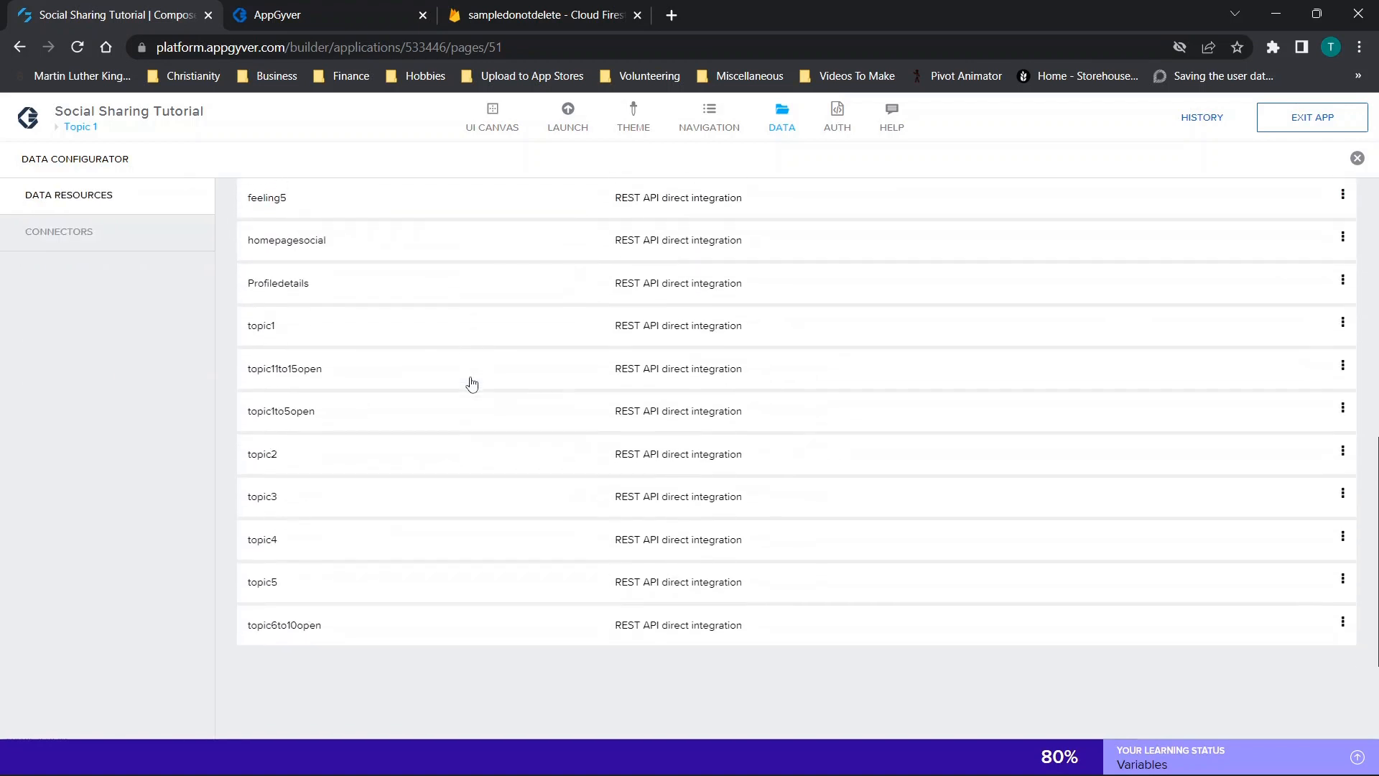
left_click(283, 332)
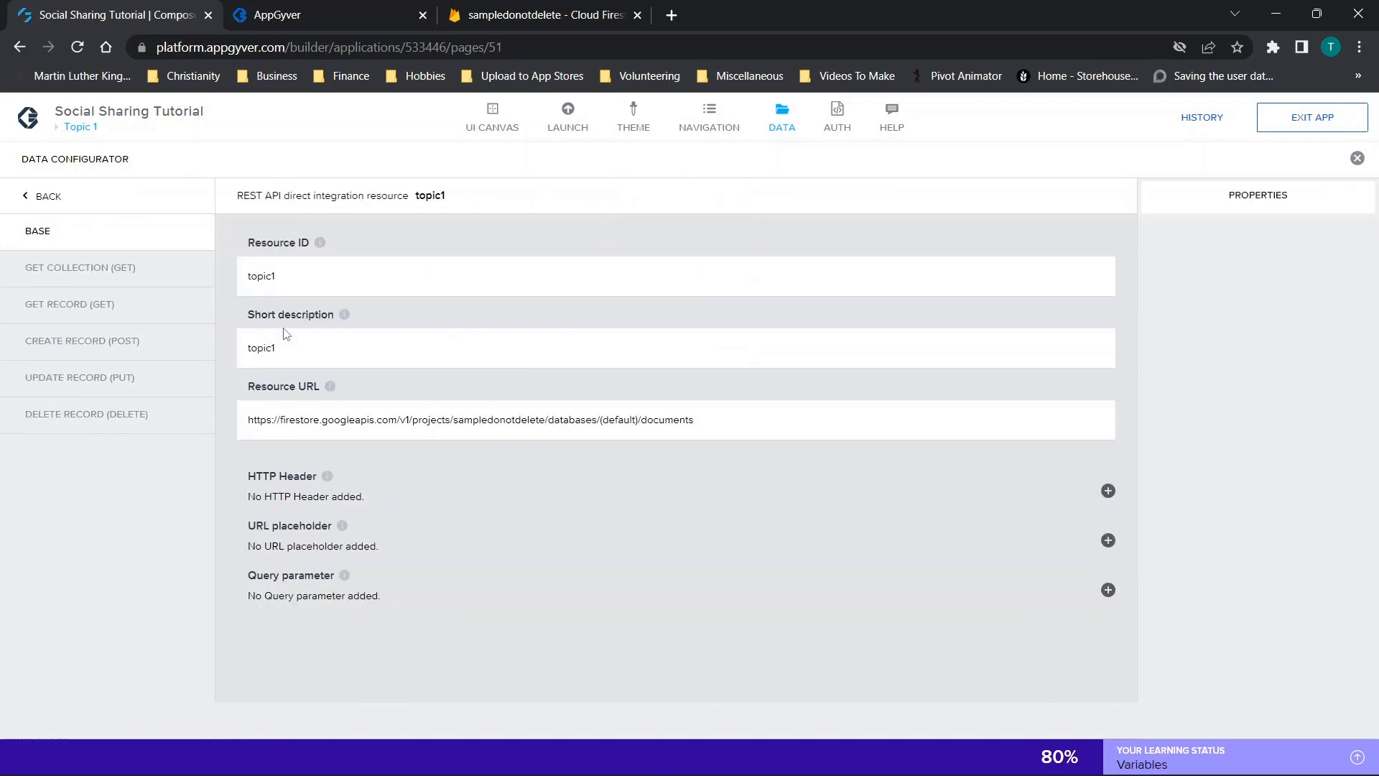
left_click_drag(749, 415, 240, 419)
left_click(348, 415)
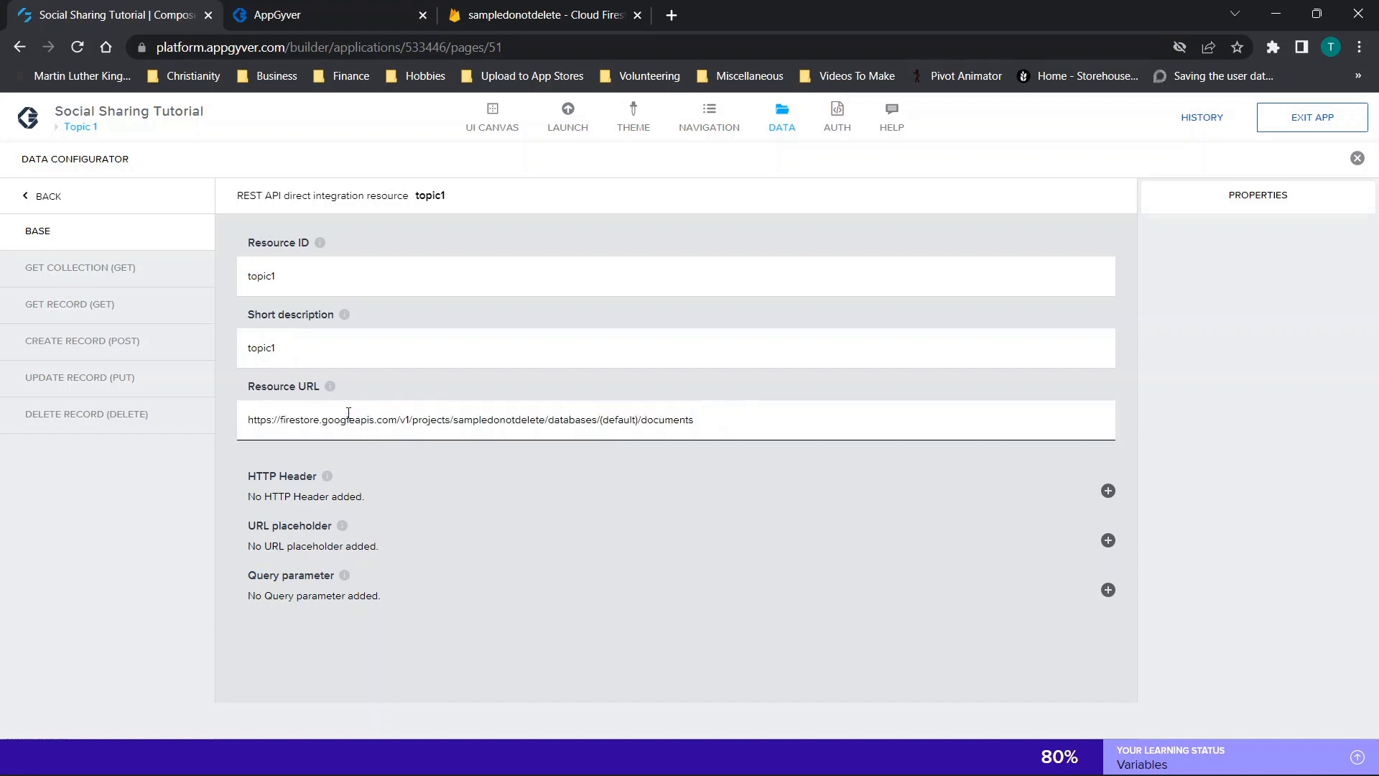
left_click(82, 277)
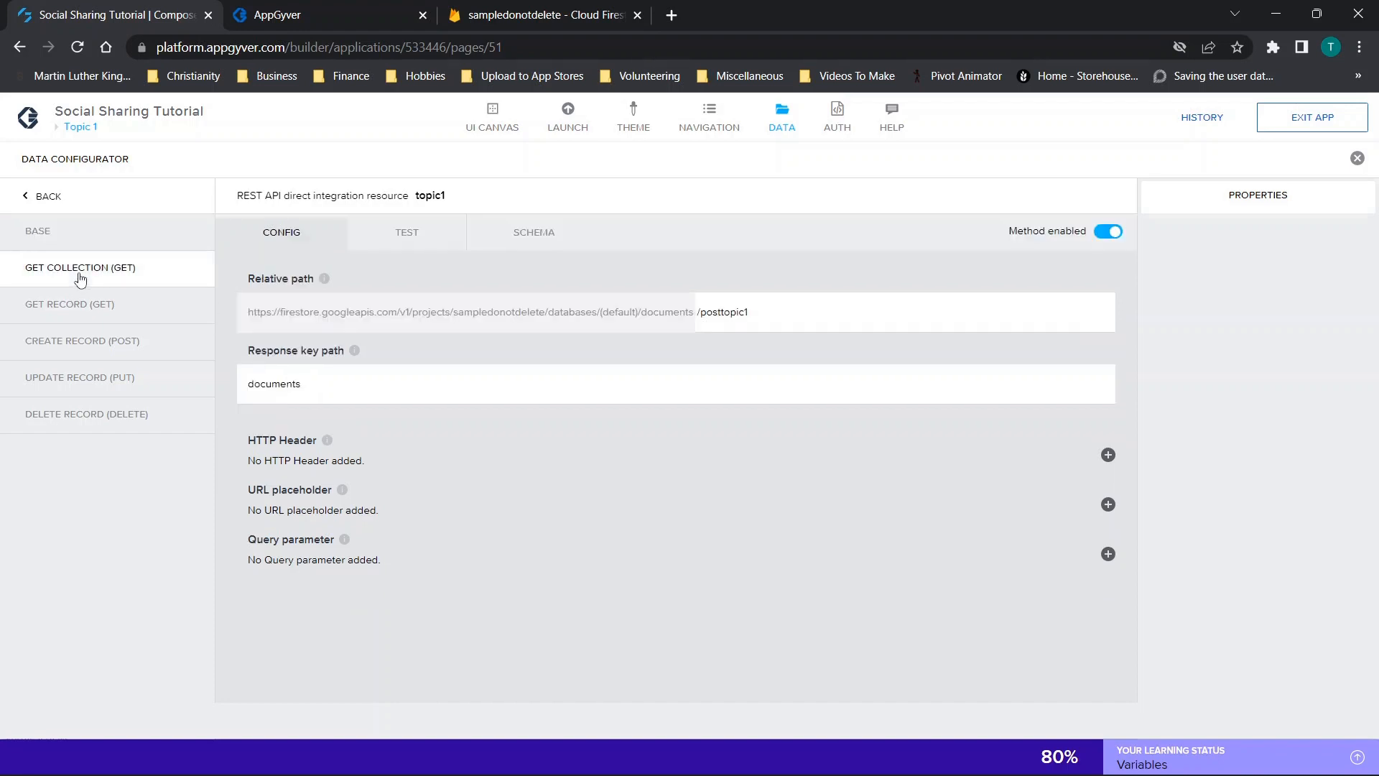
left_click(53, 230)
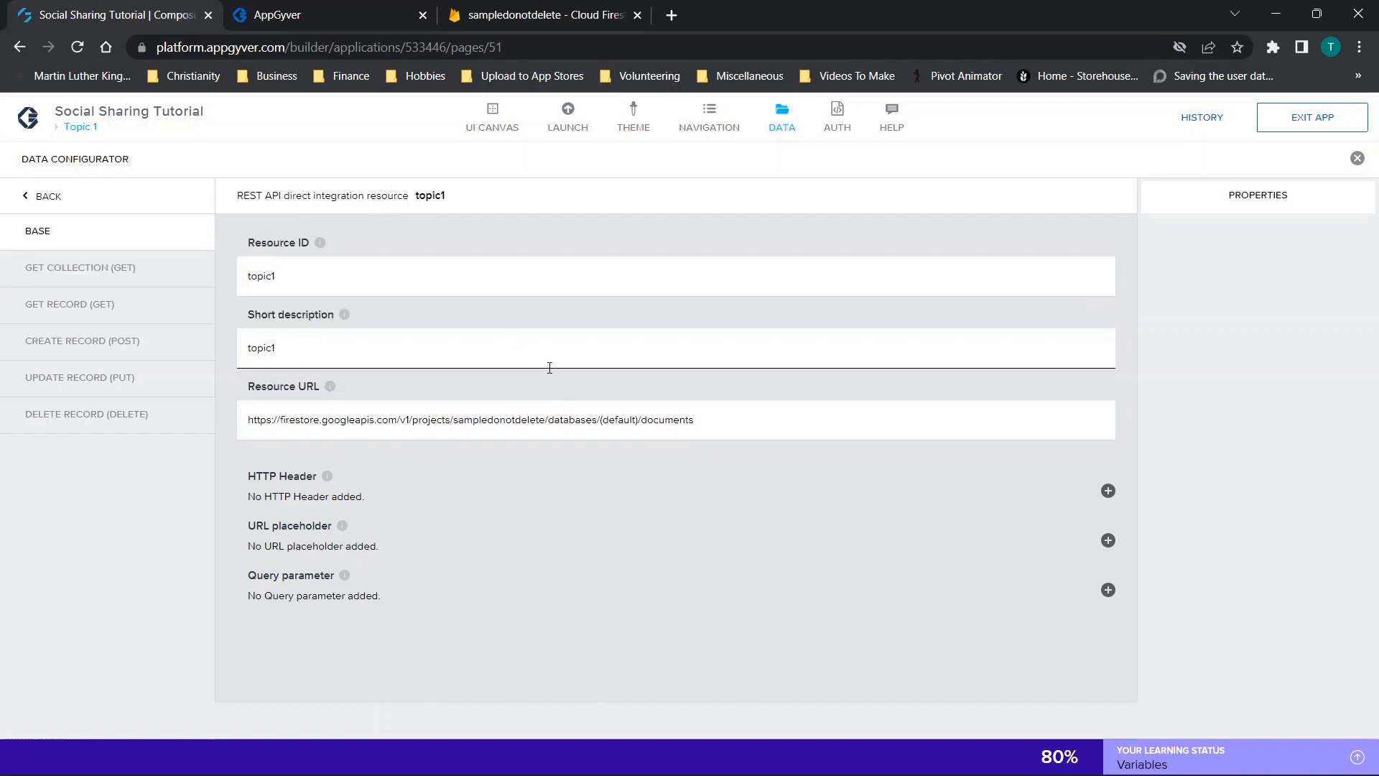
Step: Examine the topic1 resource's ID, short description and Resource URL, including the project name segment in the URL
left_click(295, 280)
left_click_drag(307, 280, 191, 297)
left_click_drag(345, 357, 206, 348)
left_click(554, 403)
left_click_drag(716, 425, 146, 491)
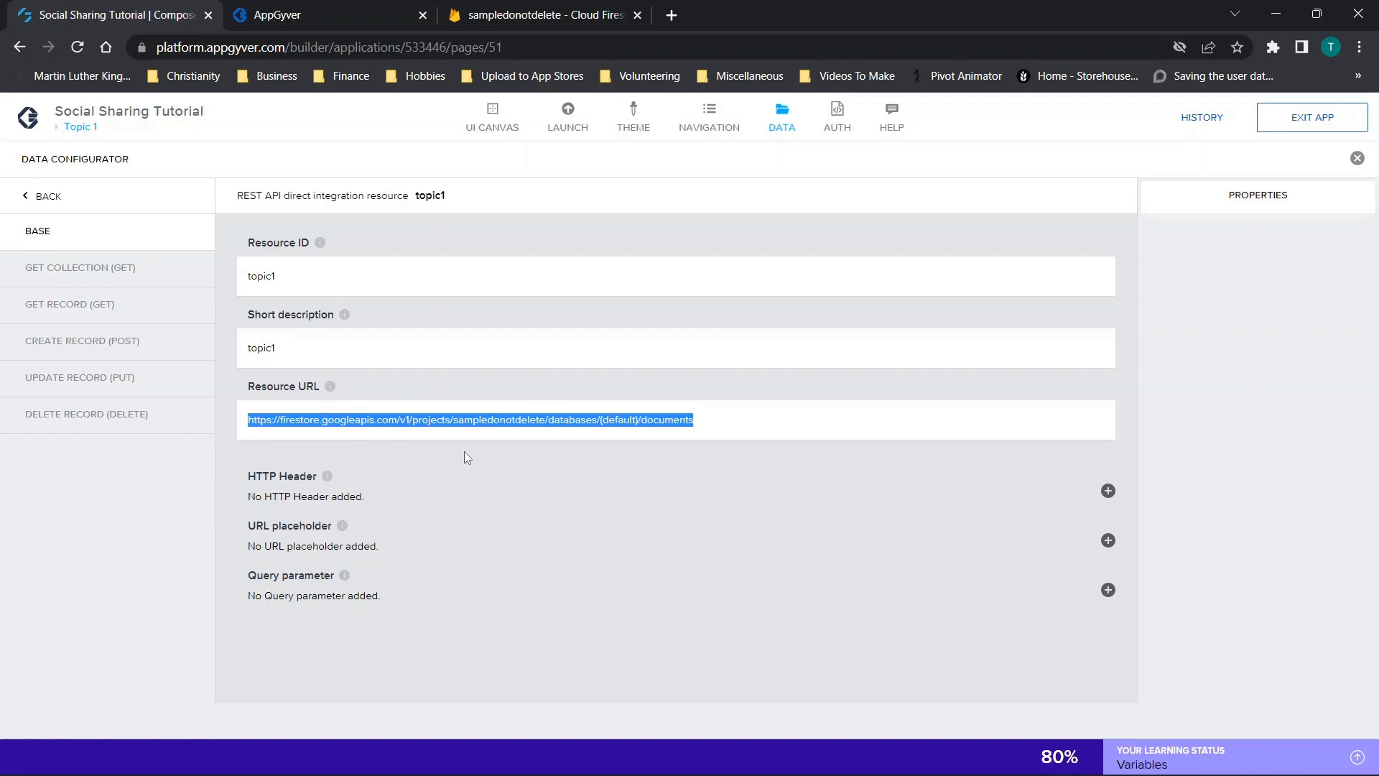
left_click(466, 422)
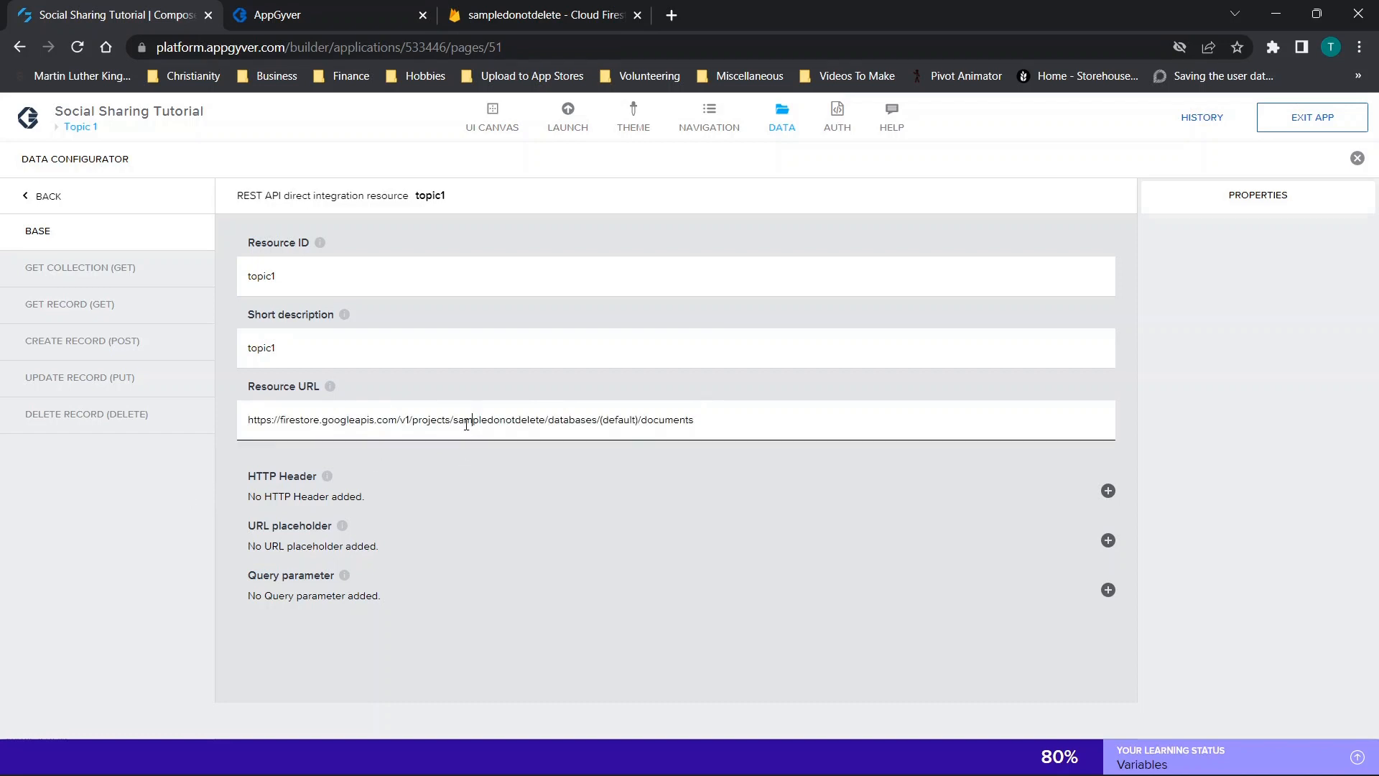
left_click_drag(454, 422, 543, 414)
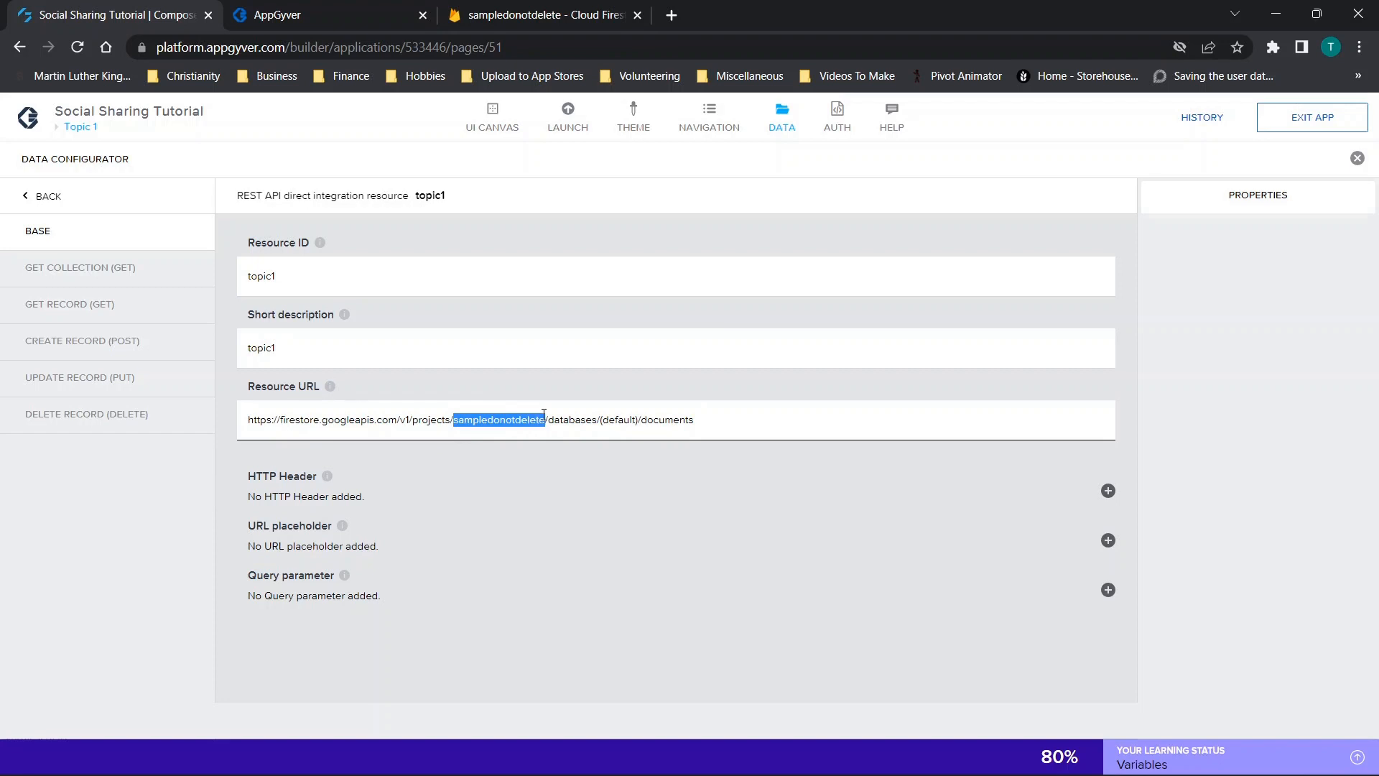
Step: Switch to the Firestore database root to check the project ID, then compare it with the project segment of topic1's Resource URL in the Composer
left_click(540, 8)
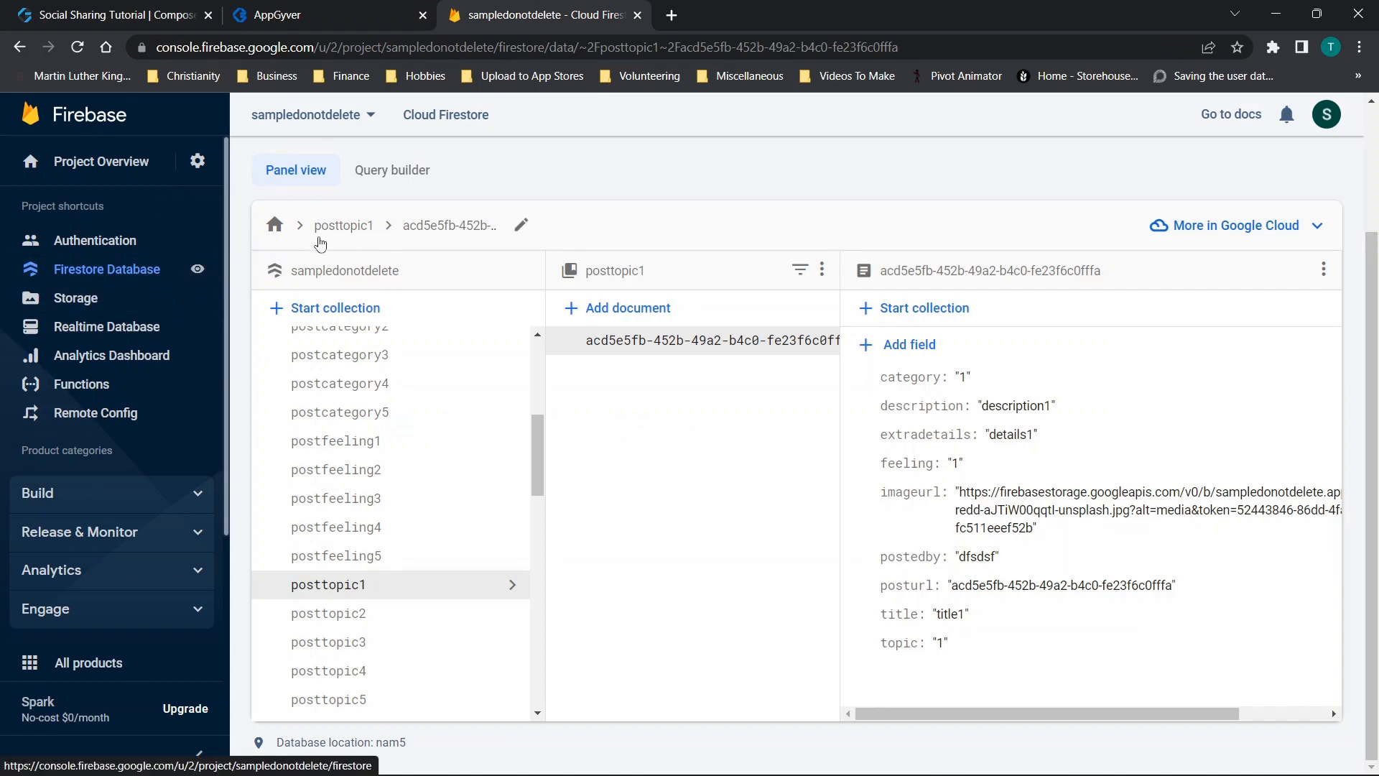
left_click(275, 228)
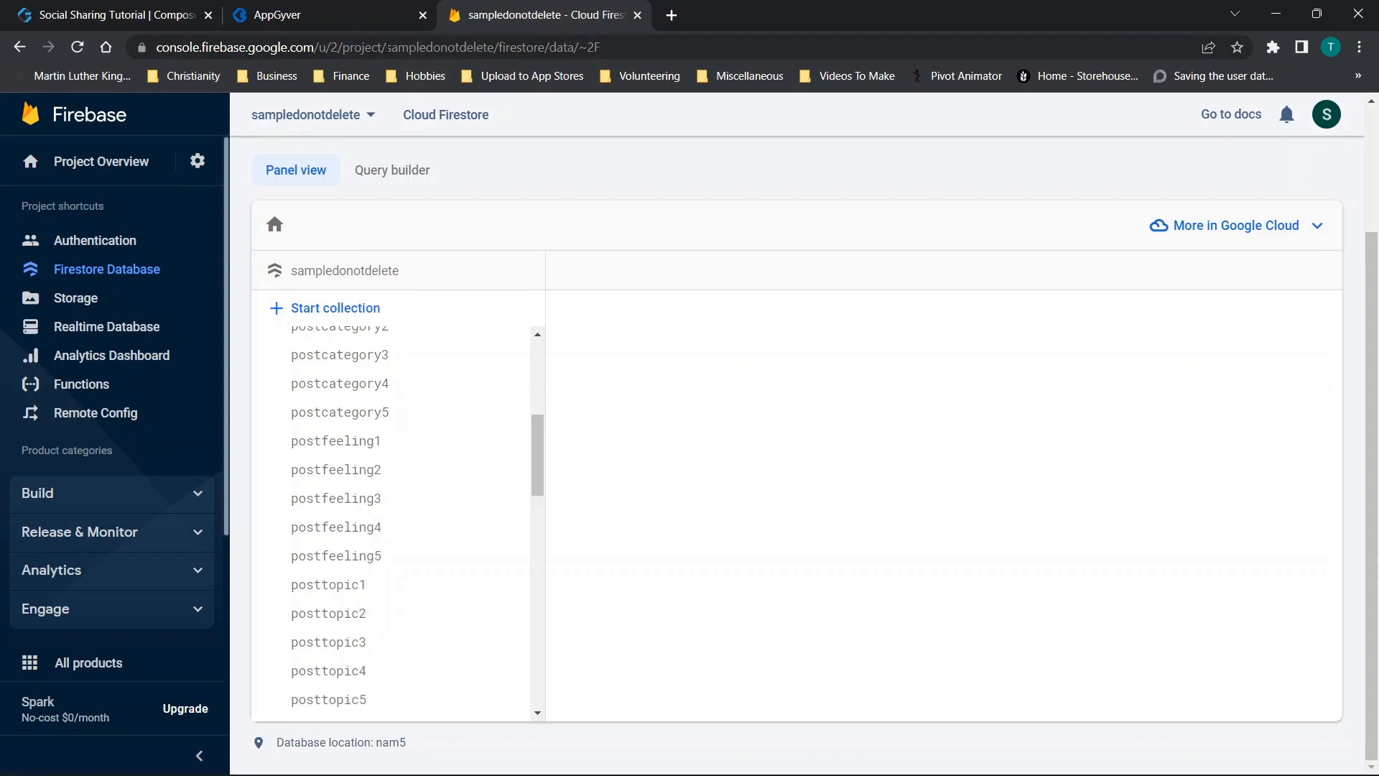
left_click(395, 43)
left_click(428, 47)
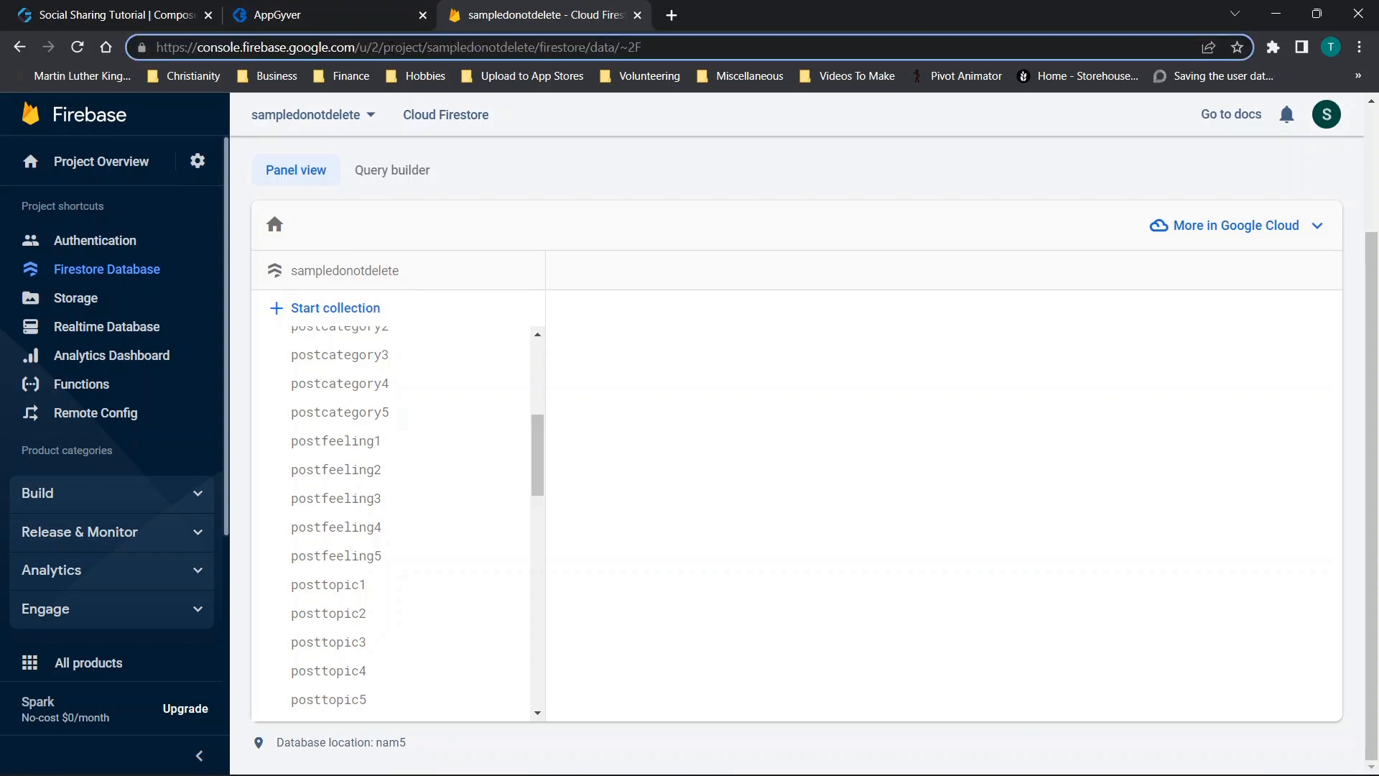
left_click(287, 13)
left_click(115, 14)
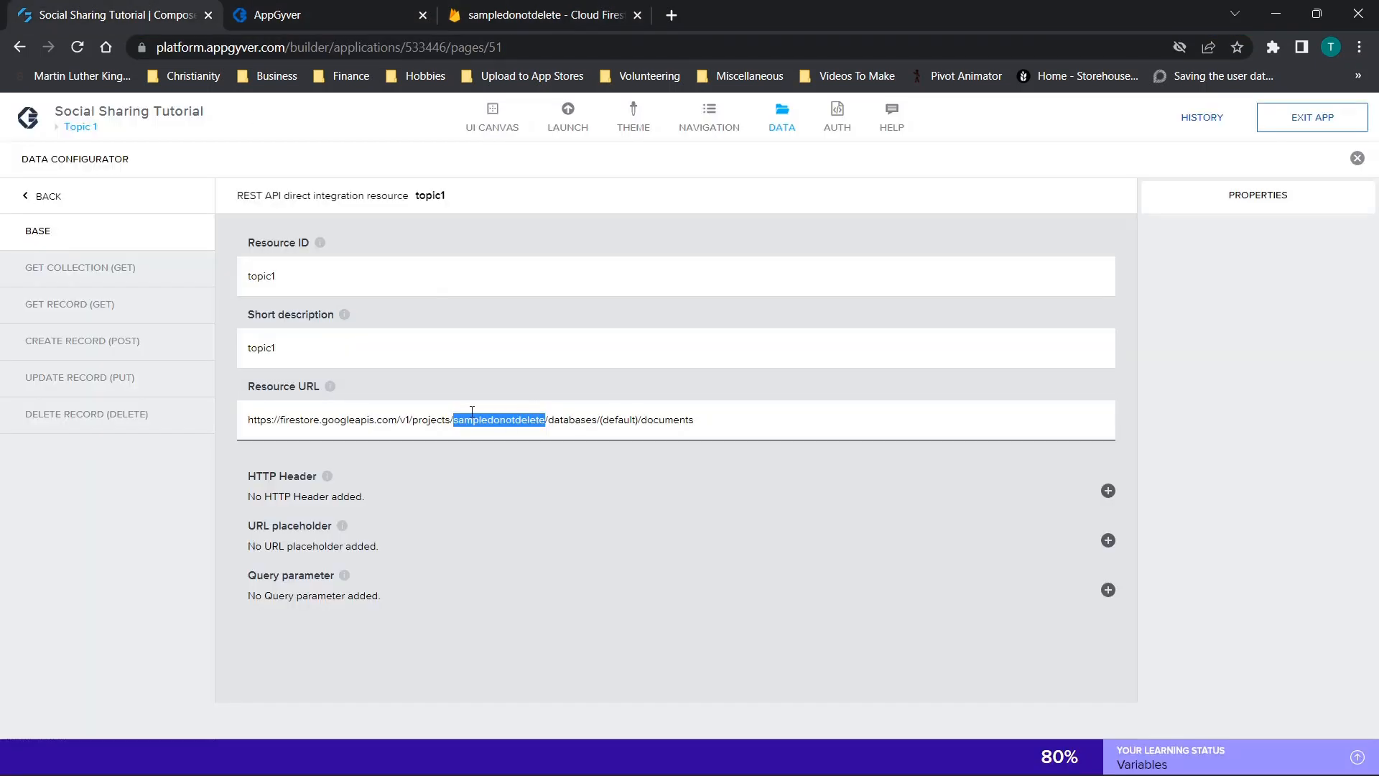
left_click_drag(453, 422, 545, 423)
Step: Open topic1's Get Collection configuration and examine its base URL, relative path and response key path
left_click(123, 270)
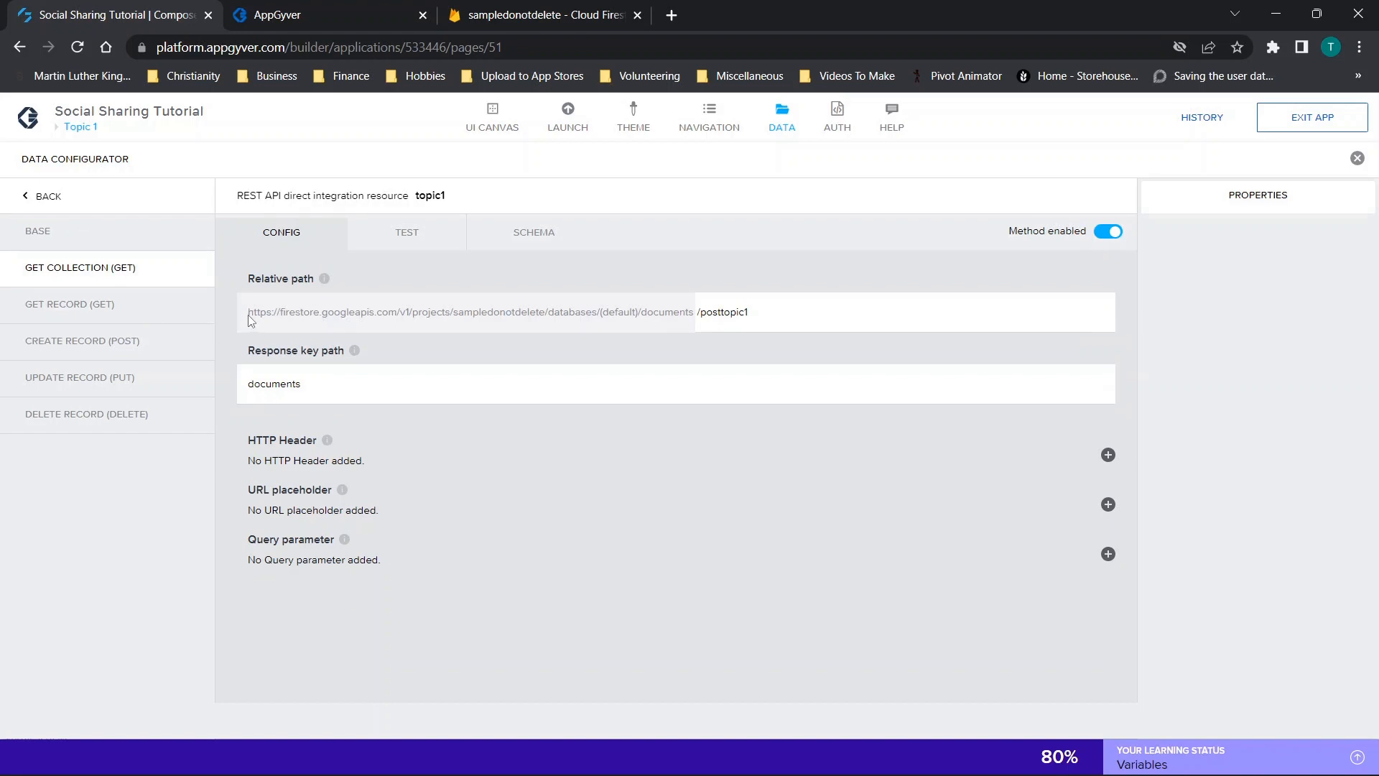
left_click_drag(251, 320, 713, 319)
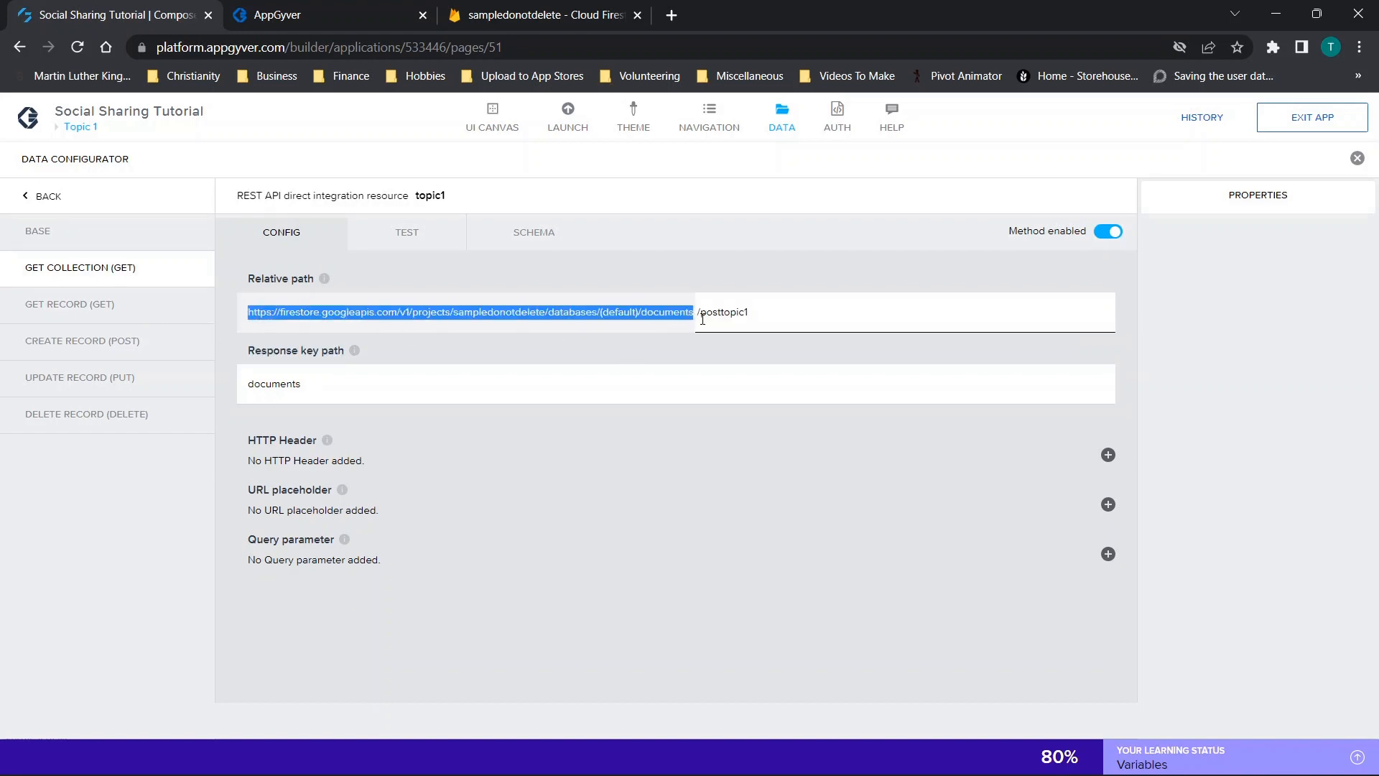
left_click(702, 319)
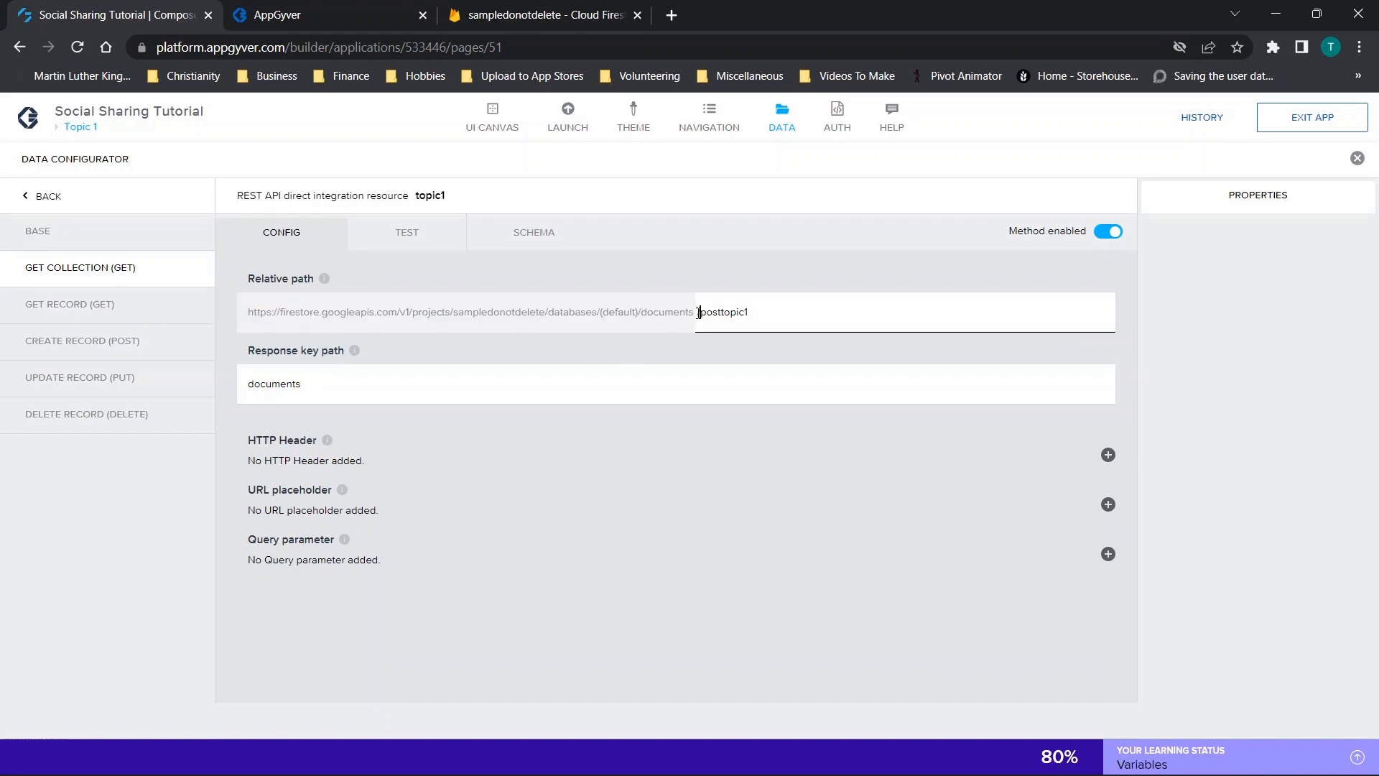
left_click_drag(696, 313, 700, 314)
double_click(709, 314)
left_click(357, 401)
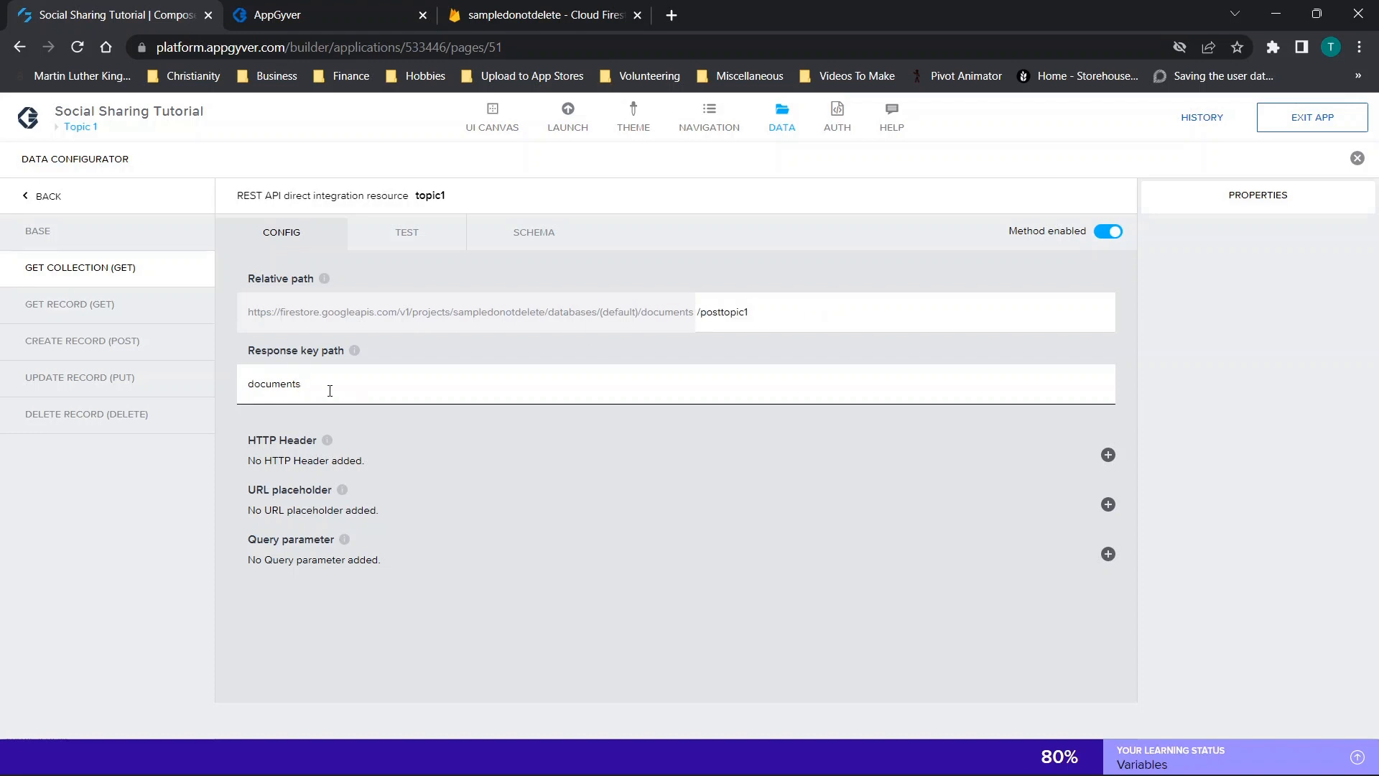
Step: Run the Get Collection test for topic1 and read through the API call response
left_click(417, 240)
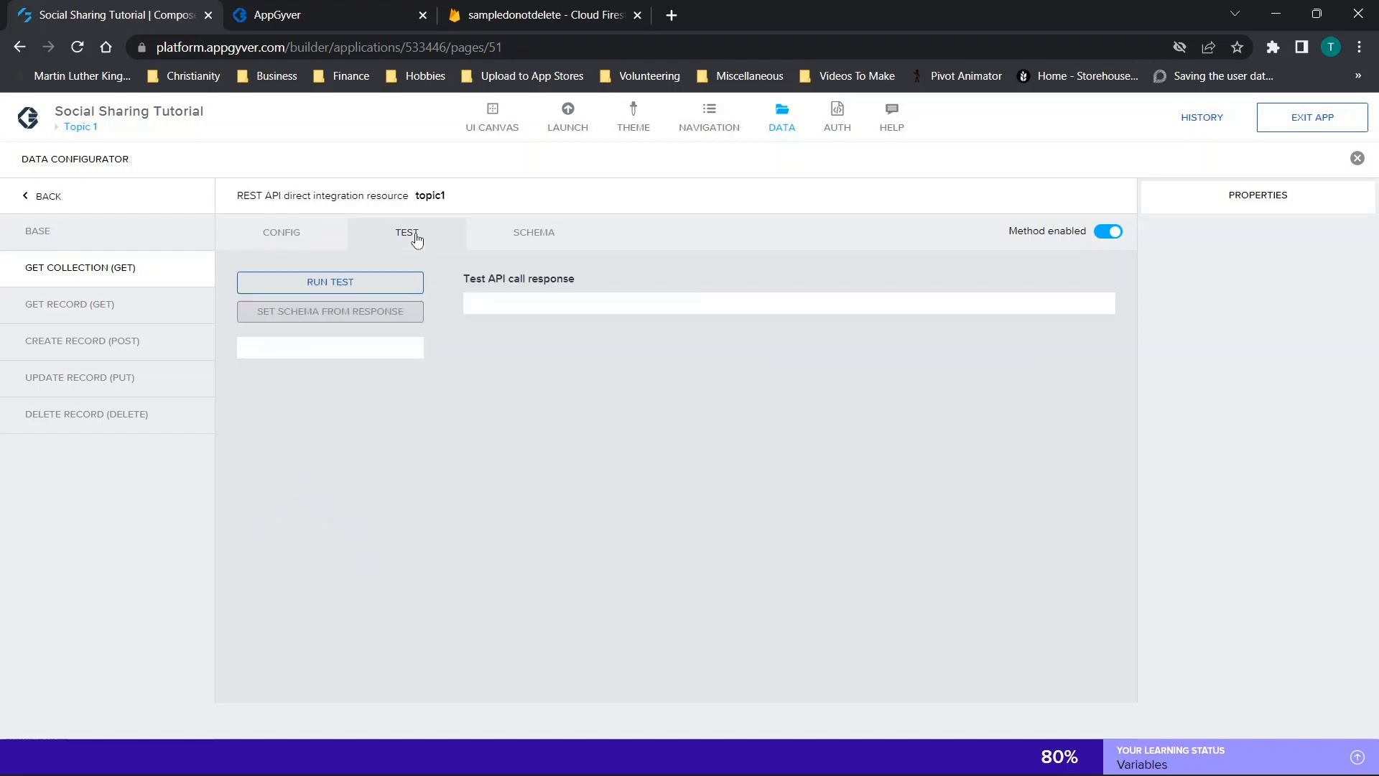
left_click(348, 284)
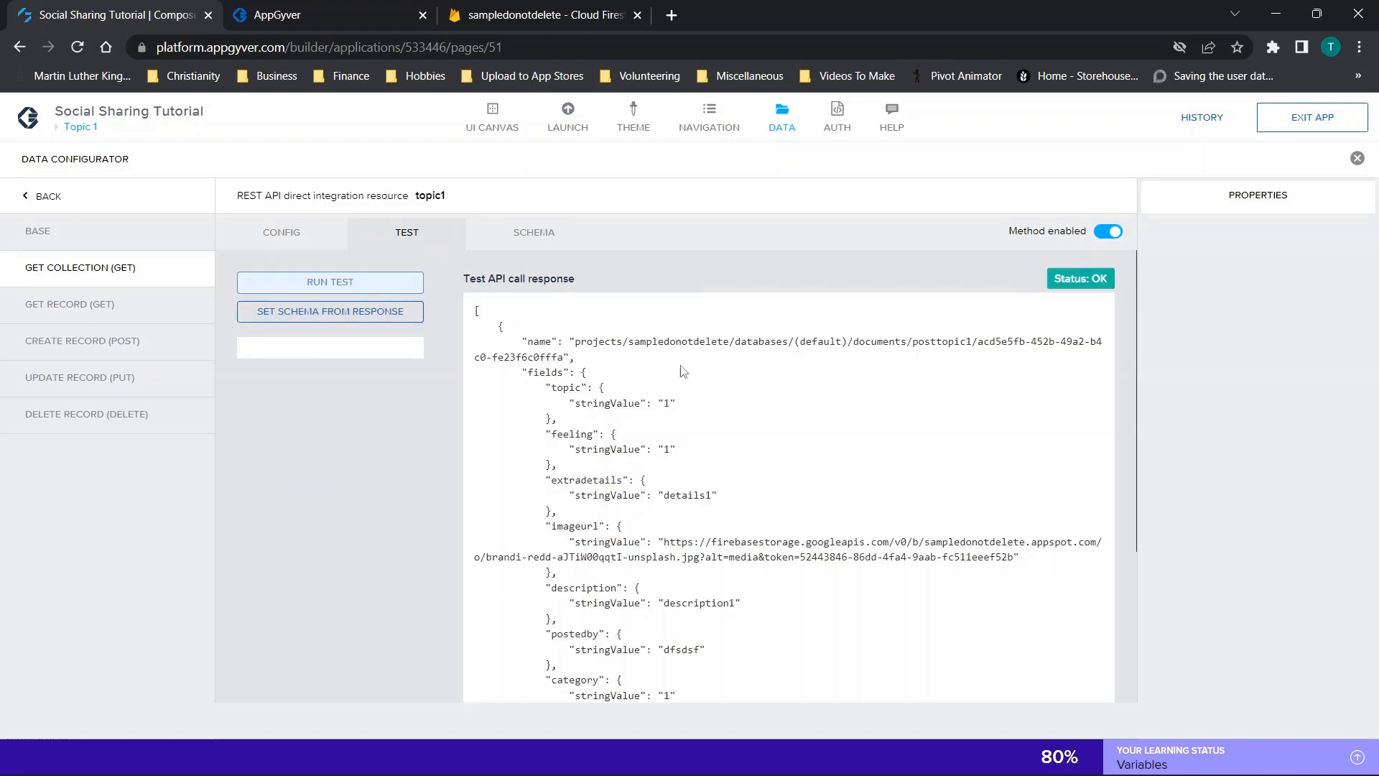
scroll(695, 370, "down", 3)
scroll(695, 369, "up", 3)
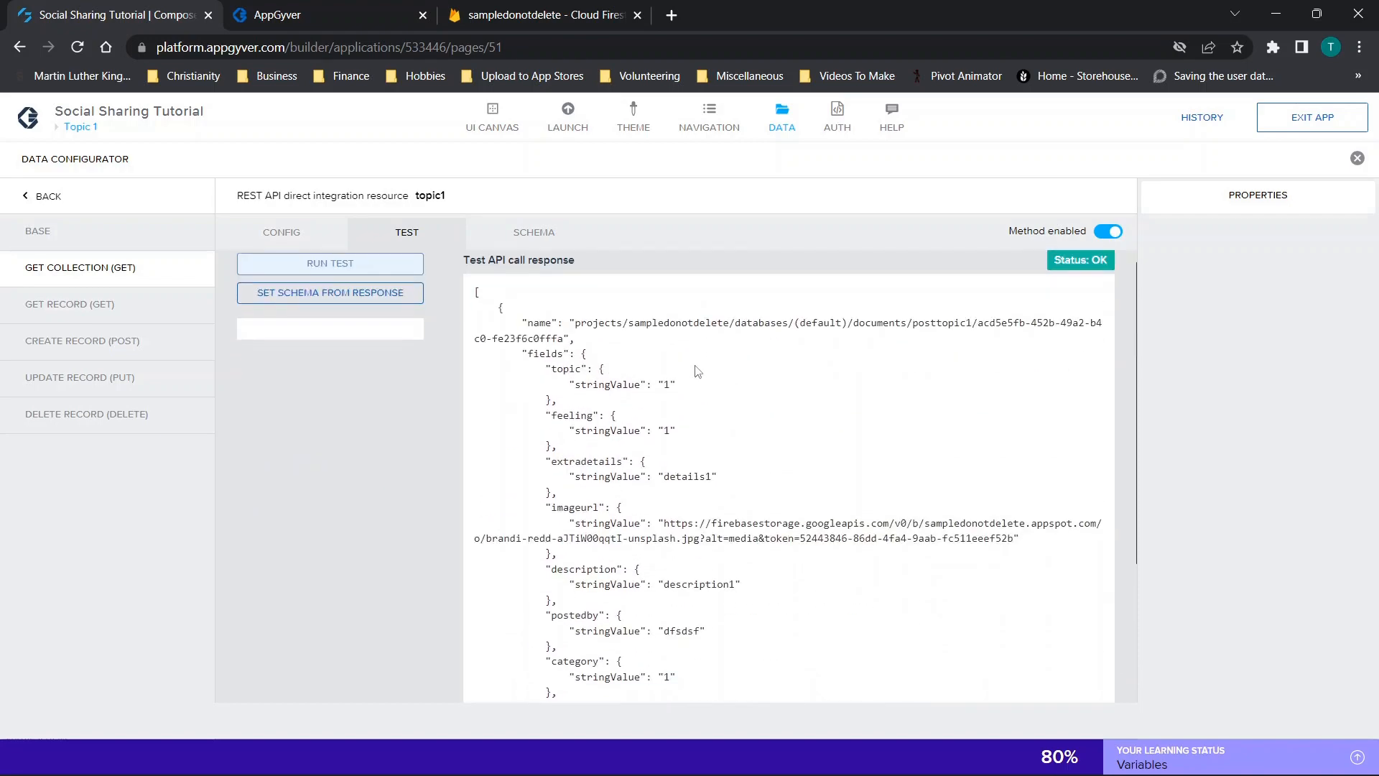
scroll(695, 369, "down", 6)
scroll(695, 370, "up", 6)
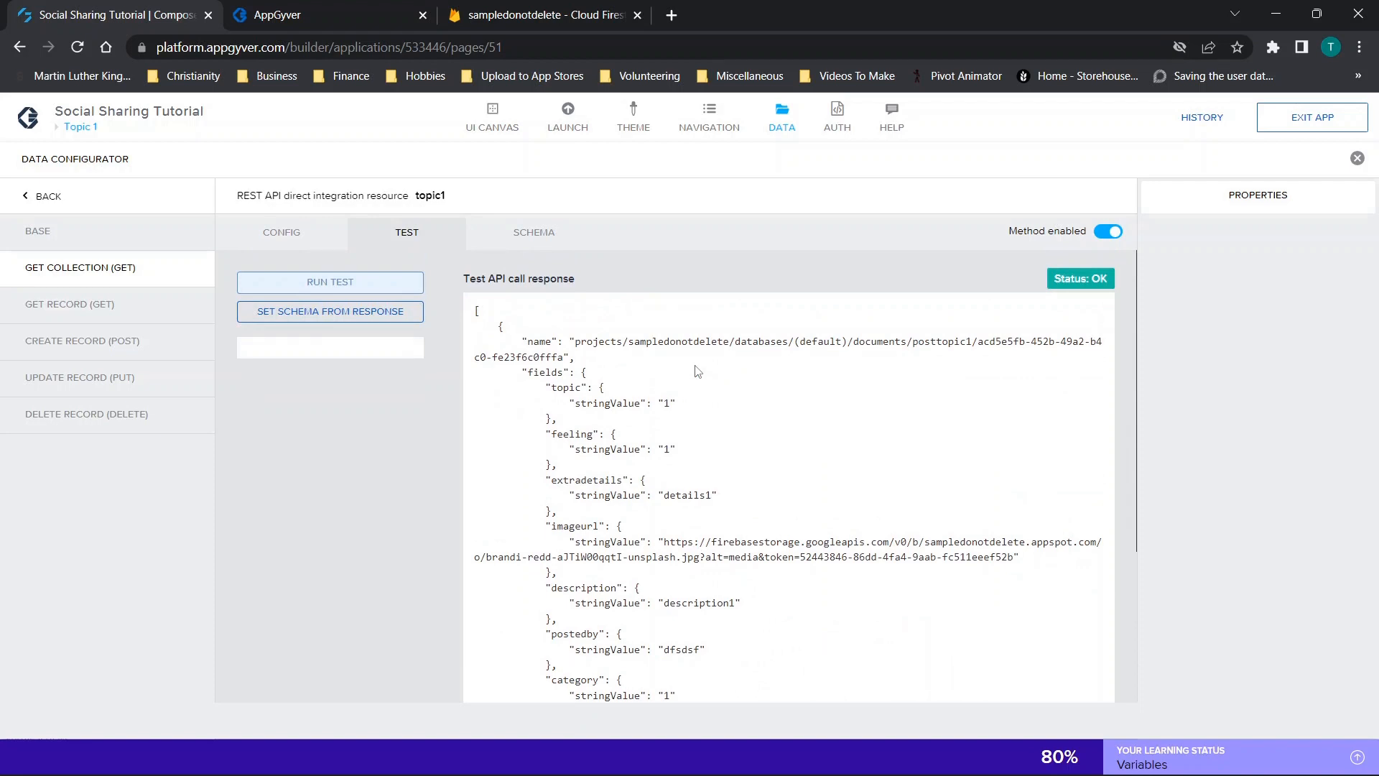
scroll(695, 370, "down", 1)
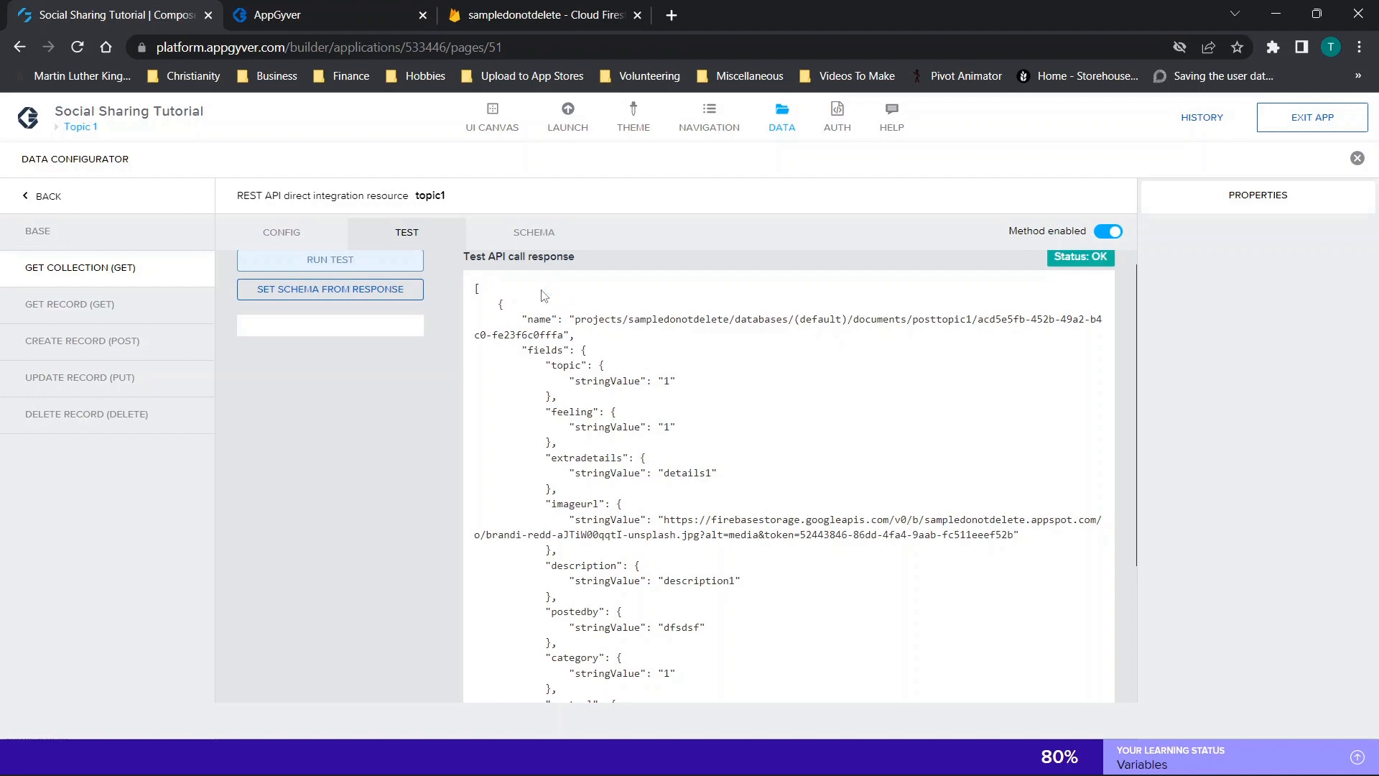
scroll(548, 394, "down", 1)
scroll(548, 395, "up", 2)
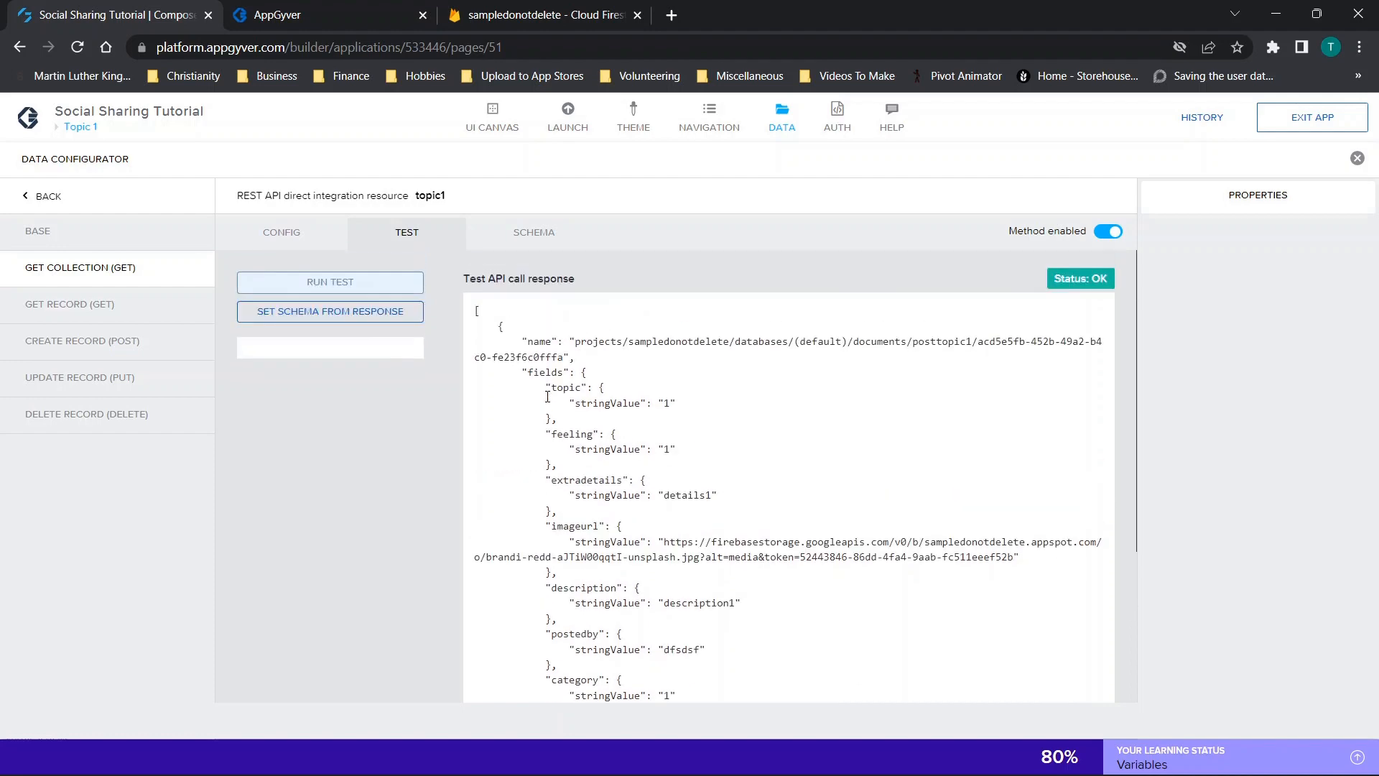
Step: Open the posttopic1 collection in Firestore and compare its document's fields with the topic1 test response in the Composer
left_click(530, 8)
scroll(439, 388, "up", 4)
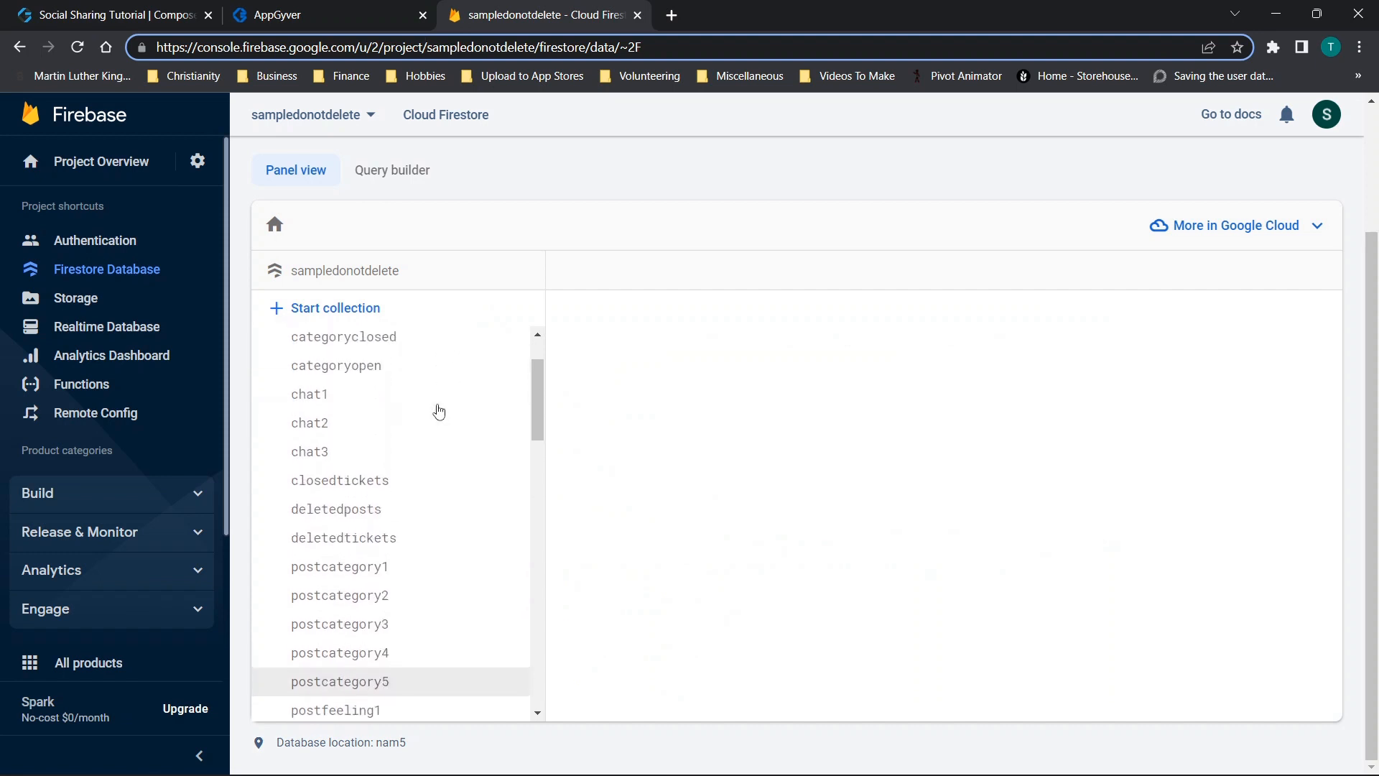
scroll(439, 410, "down", 6)
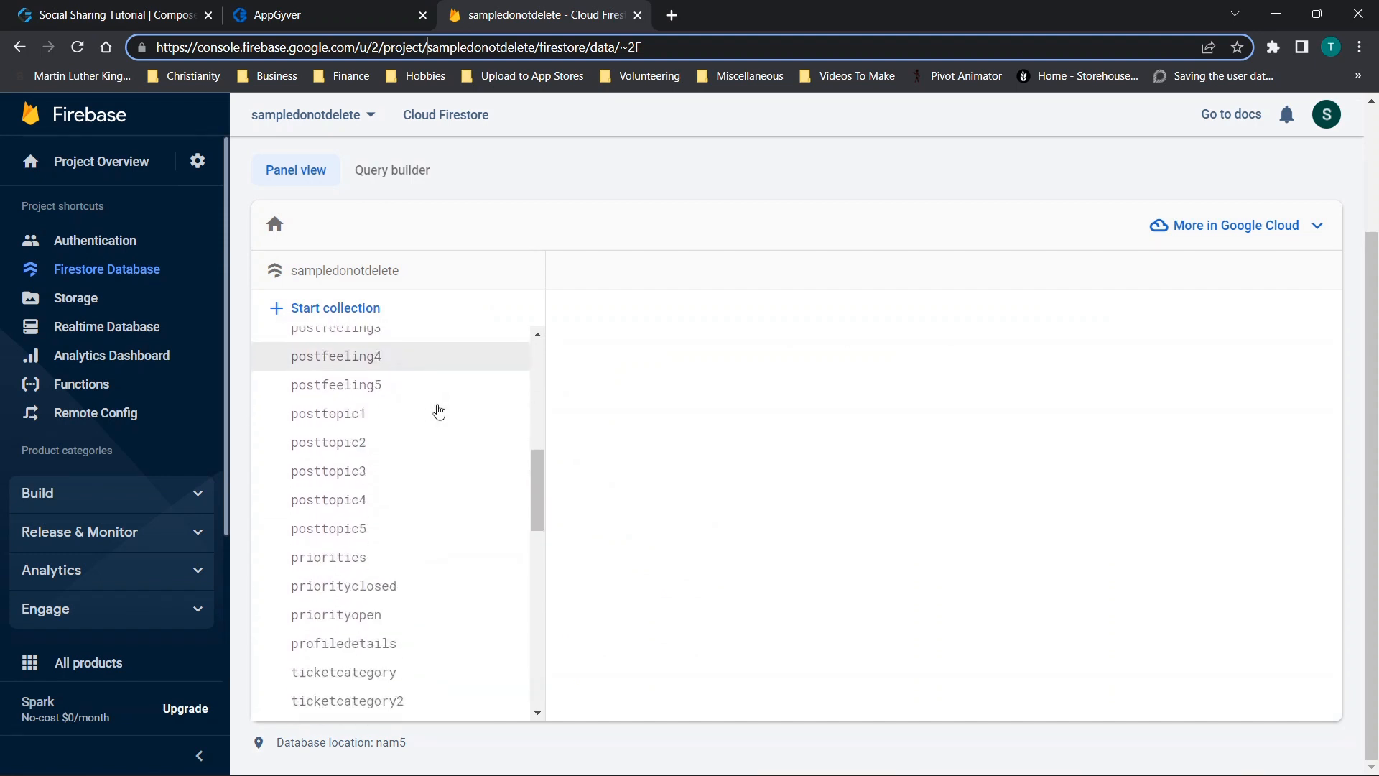
left_click(350, 421)
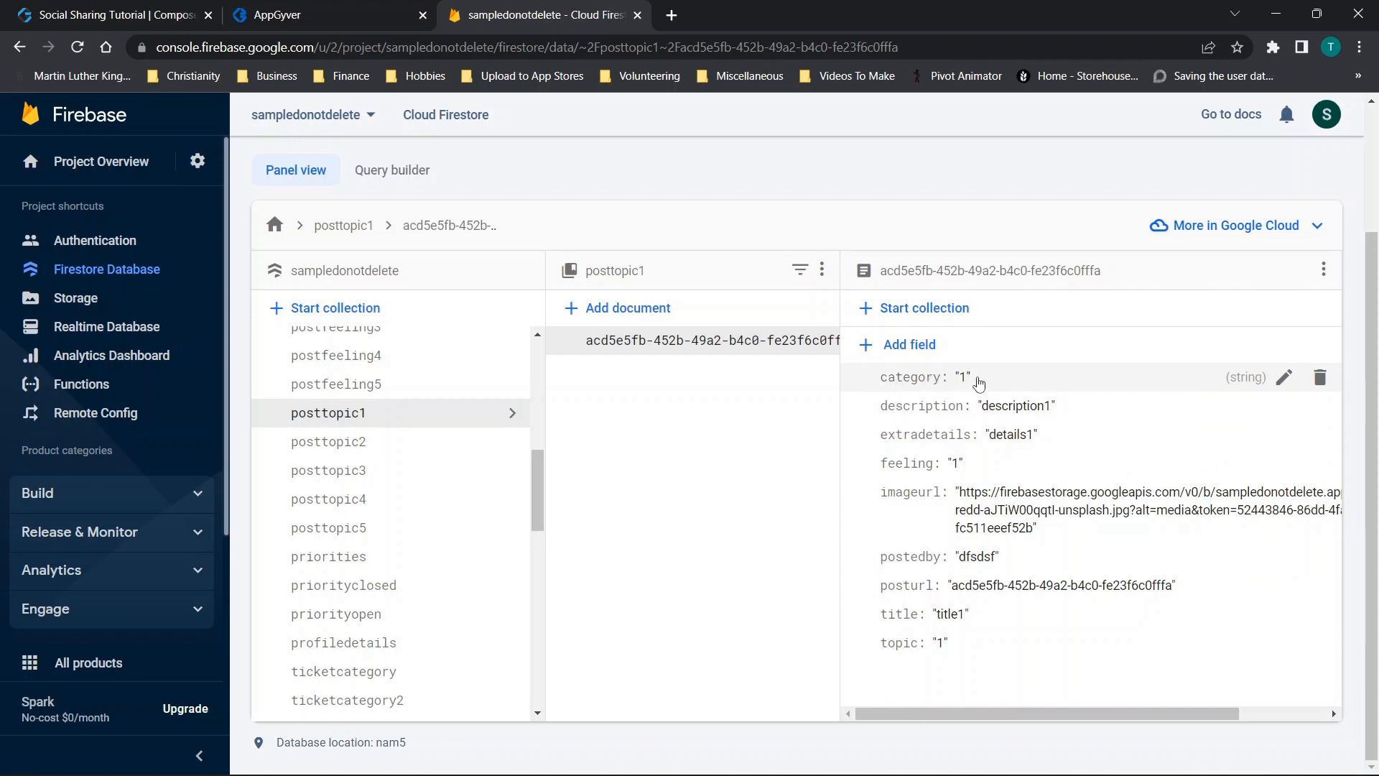
left_click(152, 13)
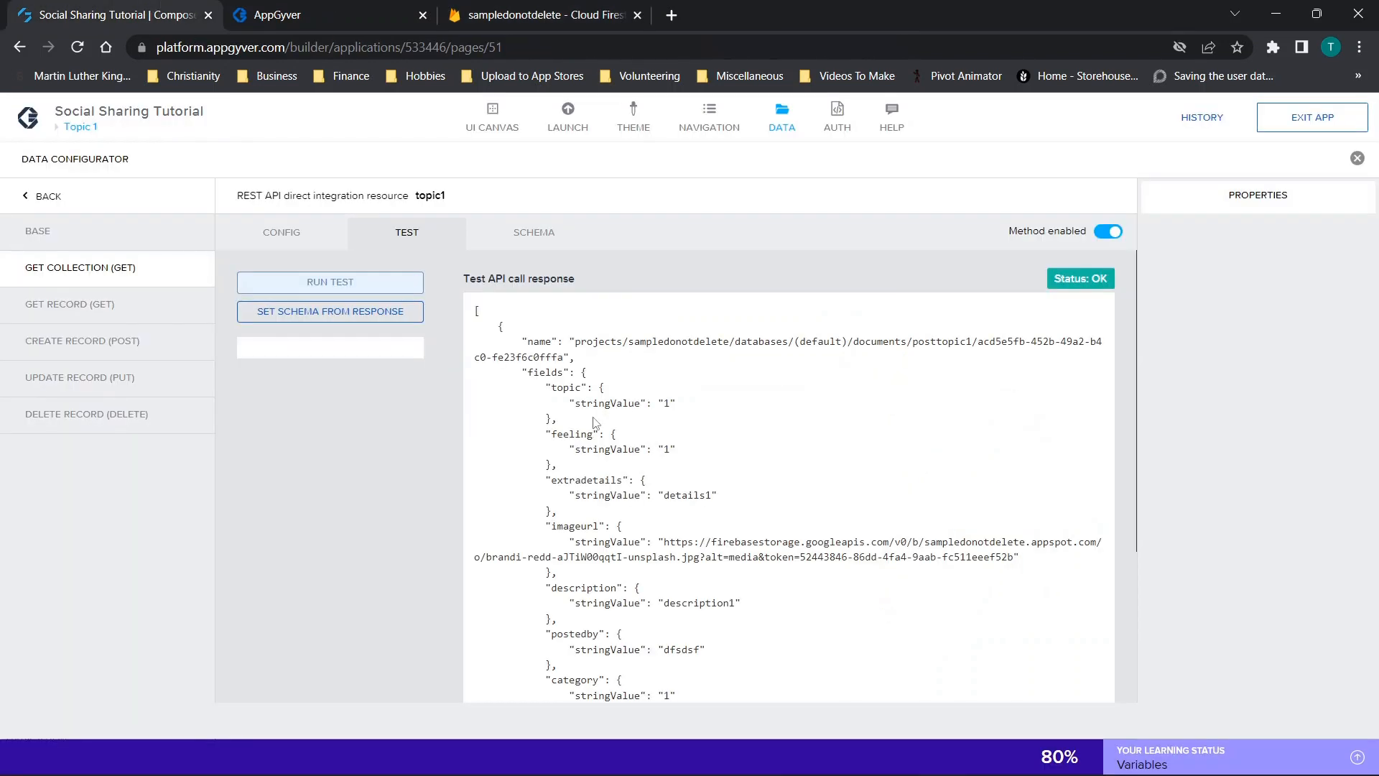
scroll(726, 371, "down", 1)
left_click(558, 6)
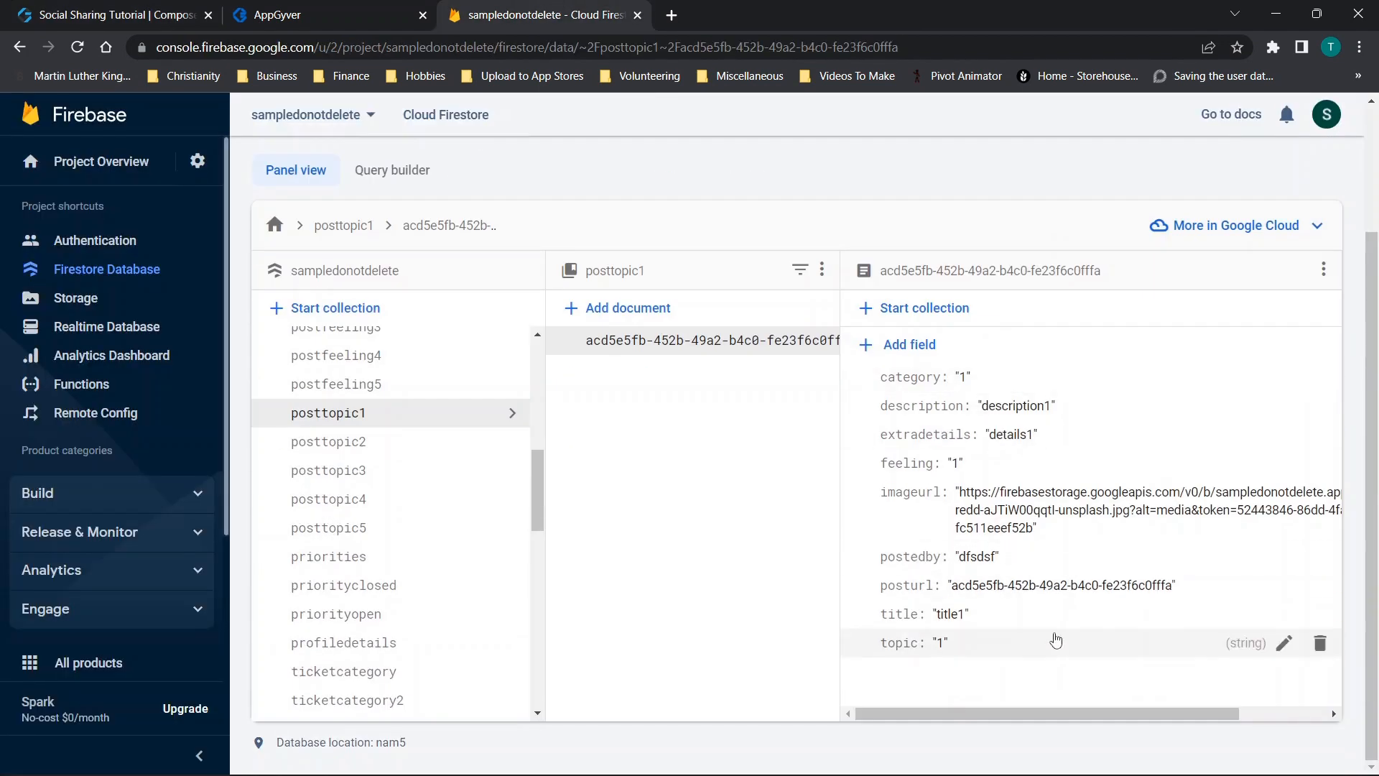
left_click(3, 6)
scroll(815, 497, "down", 5)
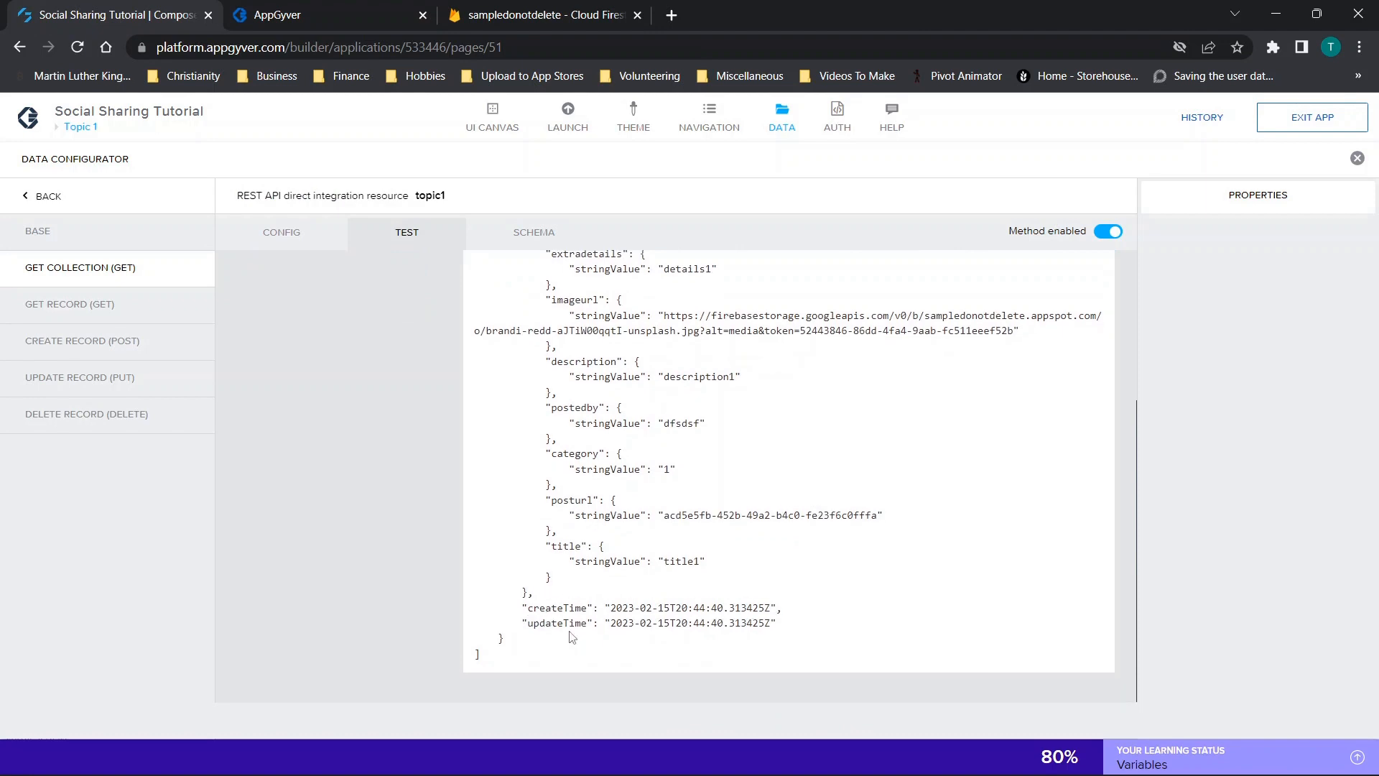
scroll(723, 463, "up", 5)
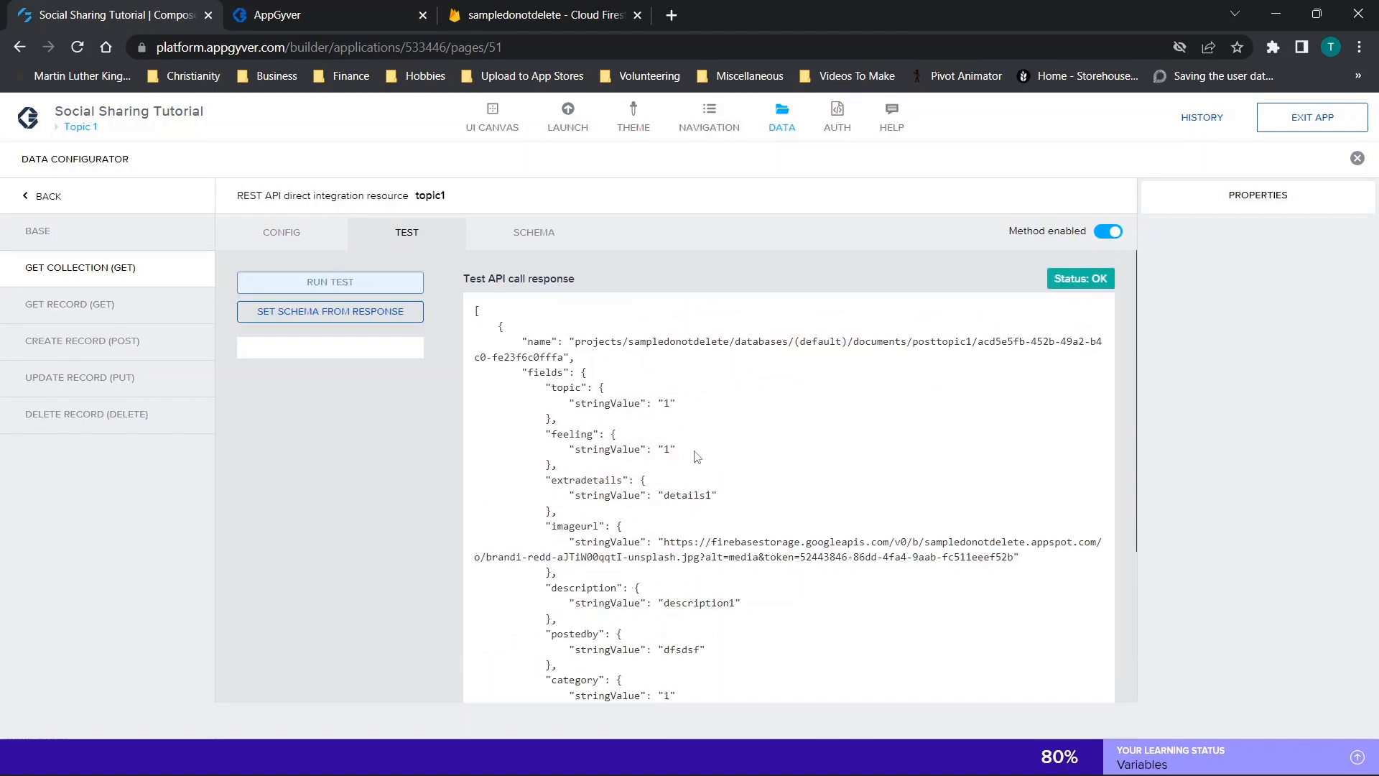
Step: Check topic1's Get Collection relative path against the posttopic1 collection in Firestore, then review the response key path
left_click(316, 247)
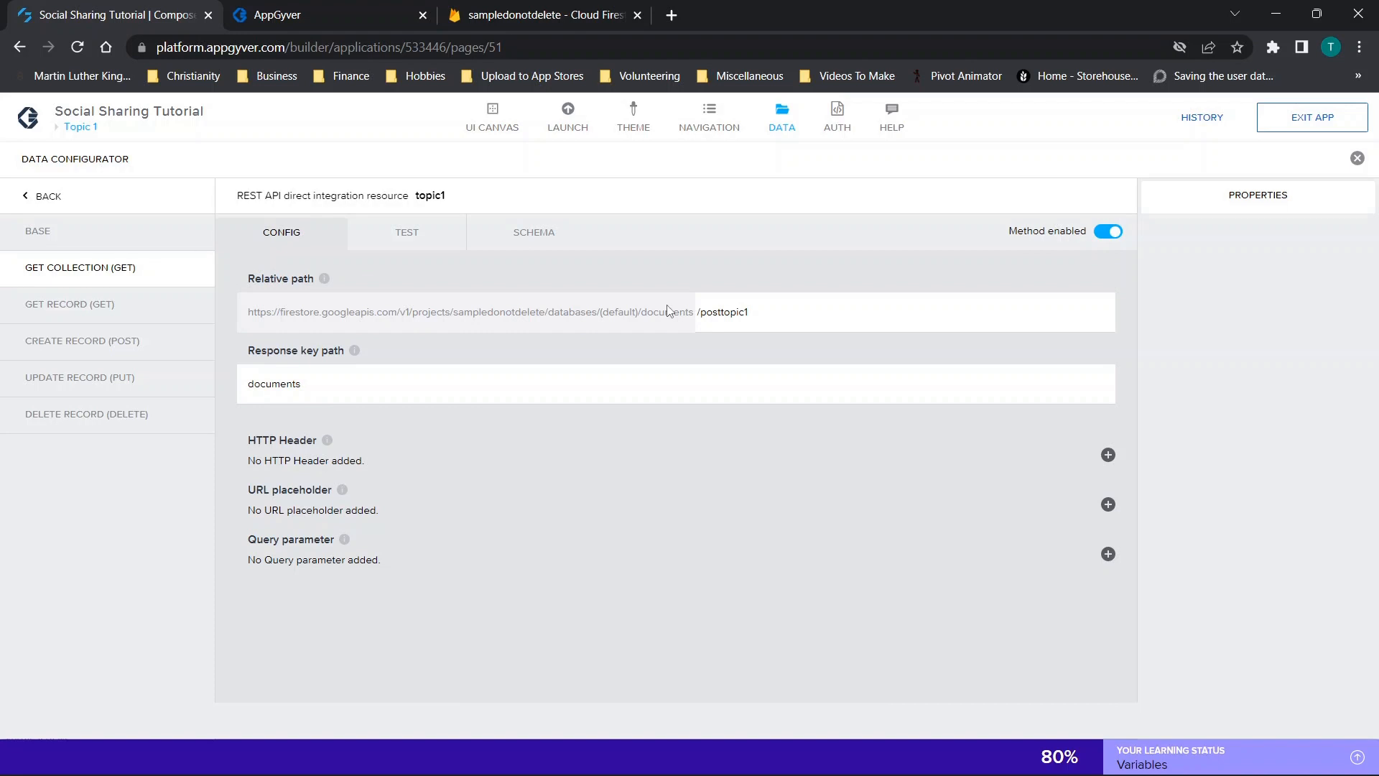
left_click(714, 300)
left_click(546, 14)
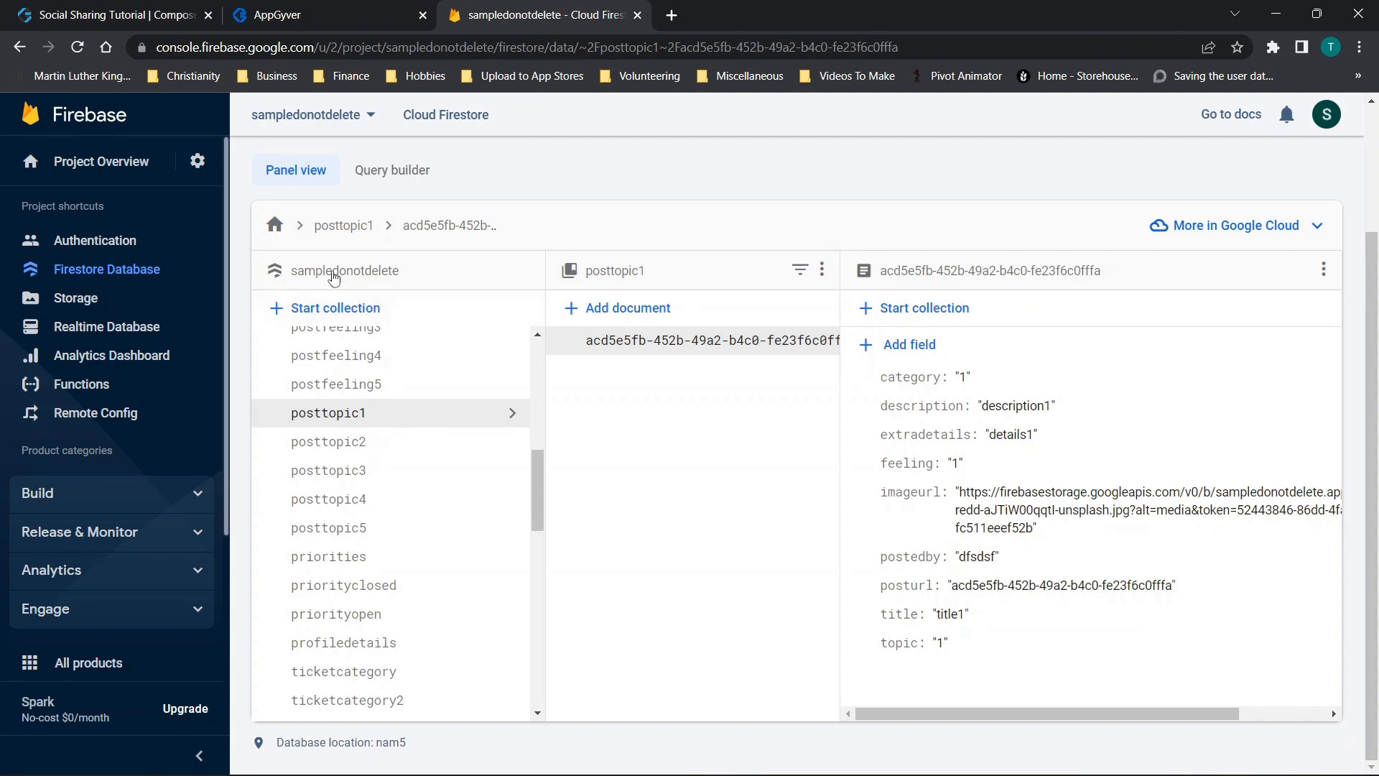
left_click(361, 6)
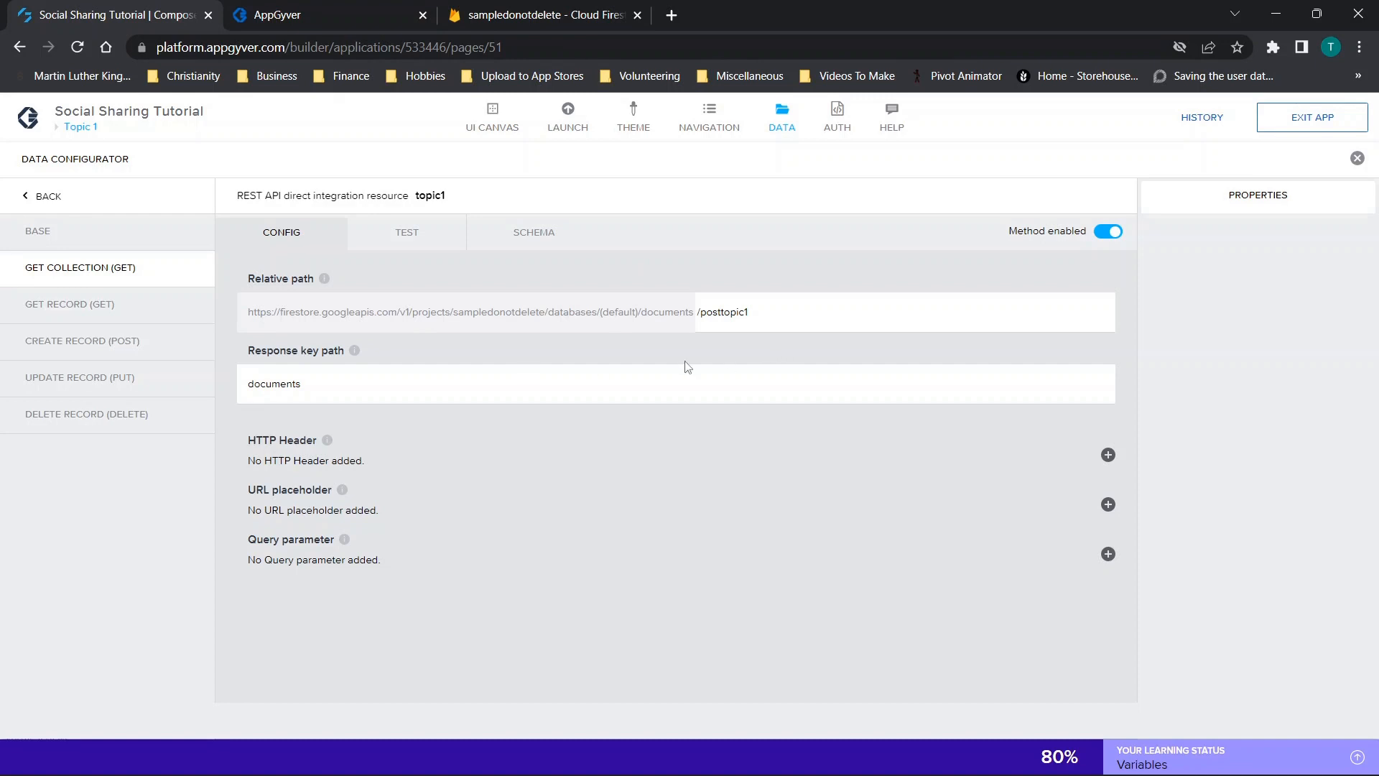
left_click_drag(241, 387, 327, 389)
Step: Run topic1's Get Collection test again, set the schema from the response and save the application
left_click(404, 232)
left_click(320, 282)
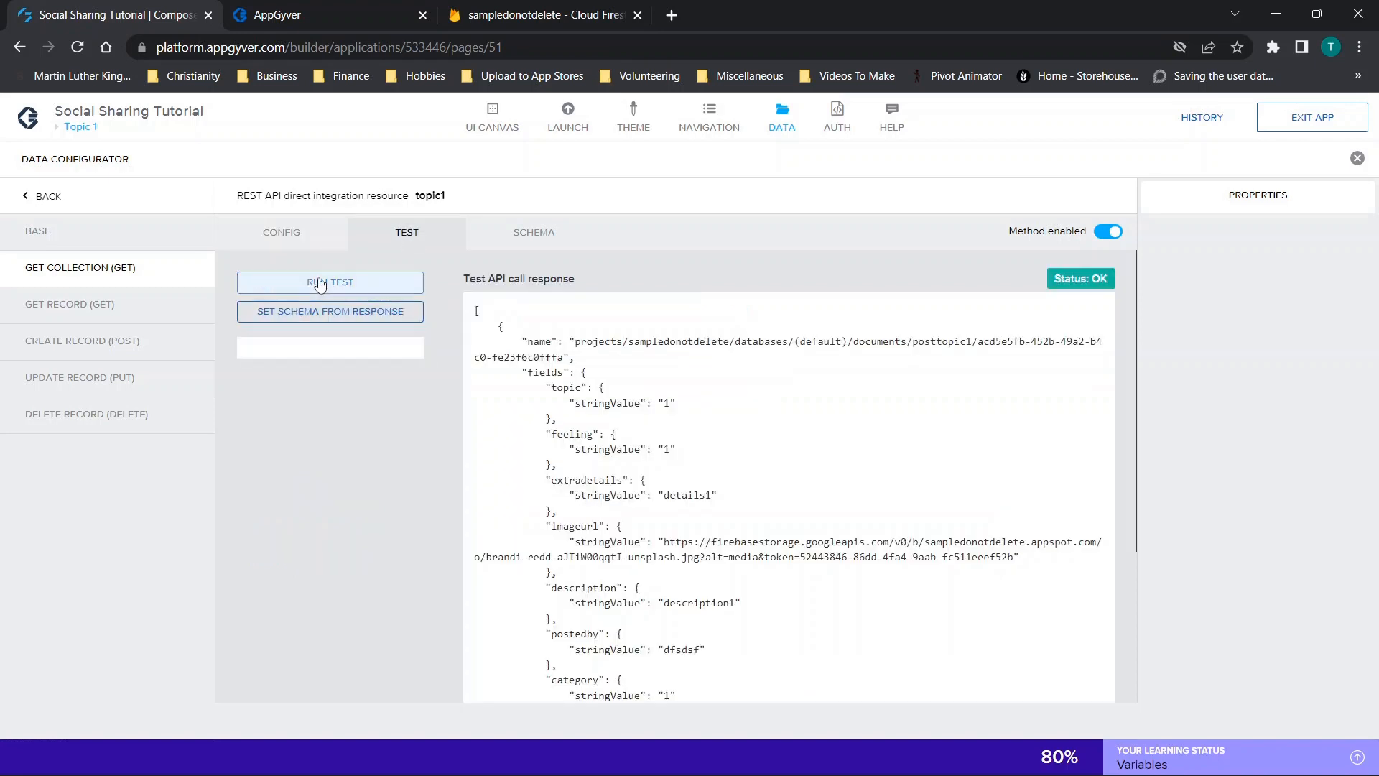
left_click(346, 310)
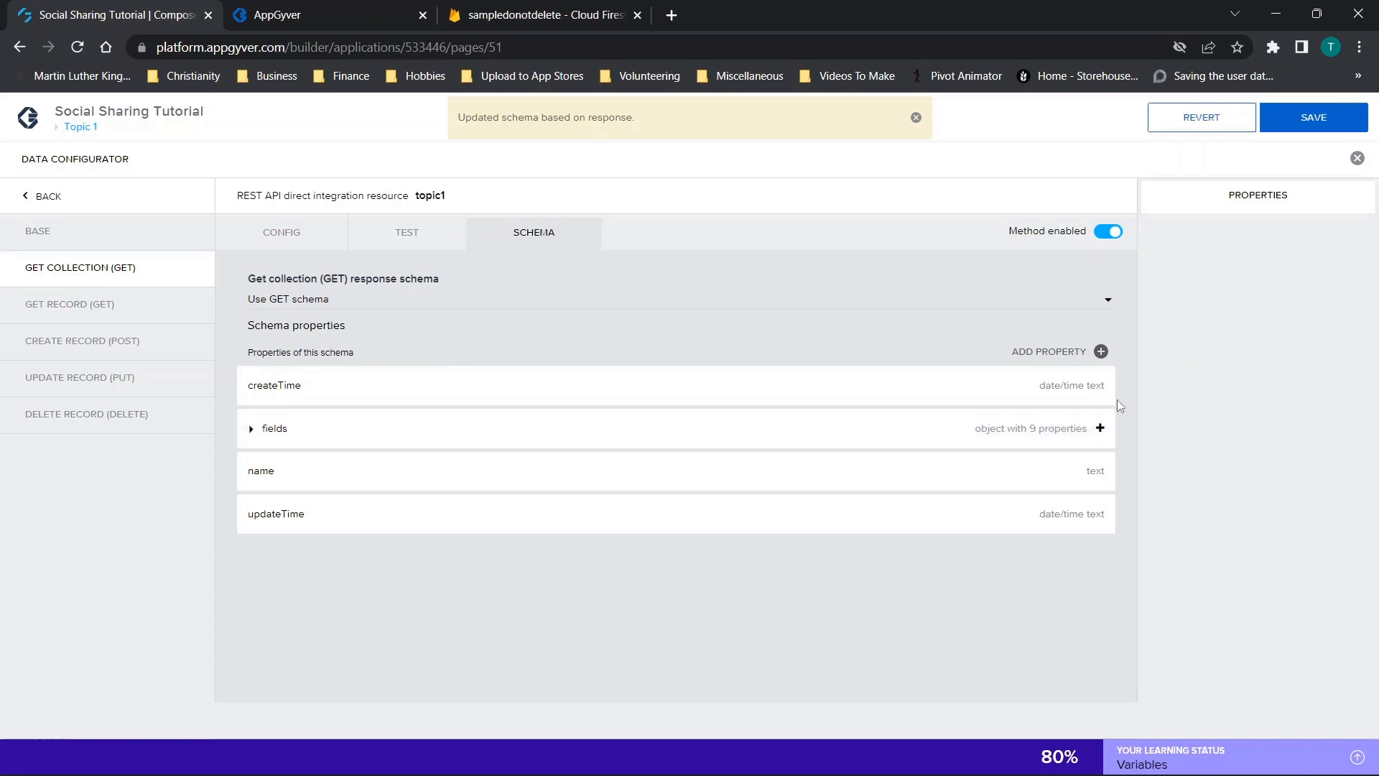
left_click(1314, 117)
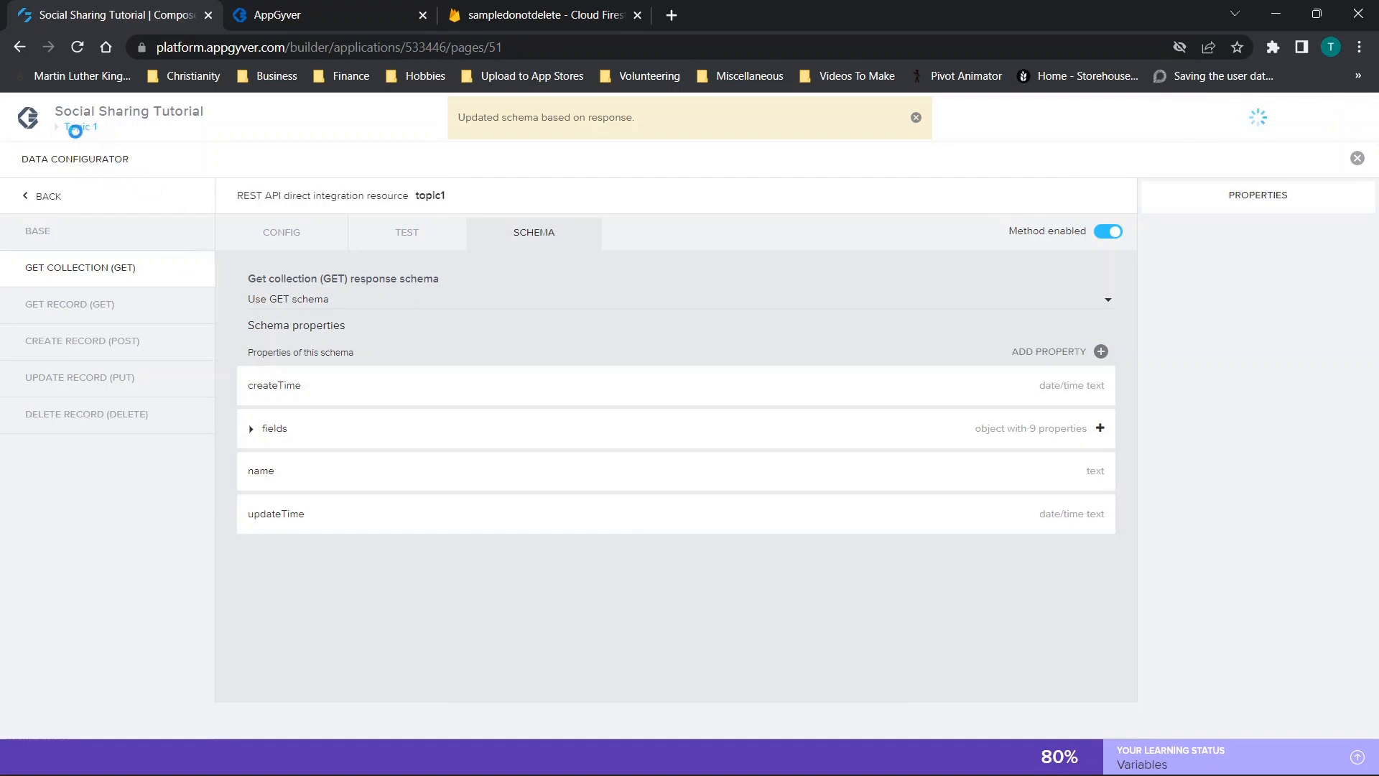
Step: Return to the data resources list and clone the topic1 resource
left_click(36, 198)
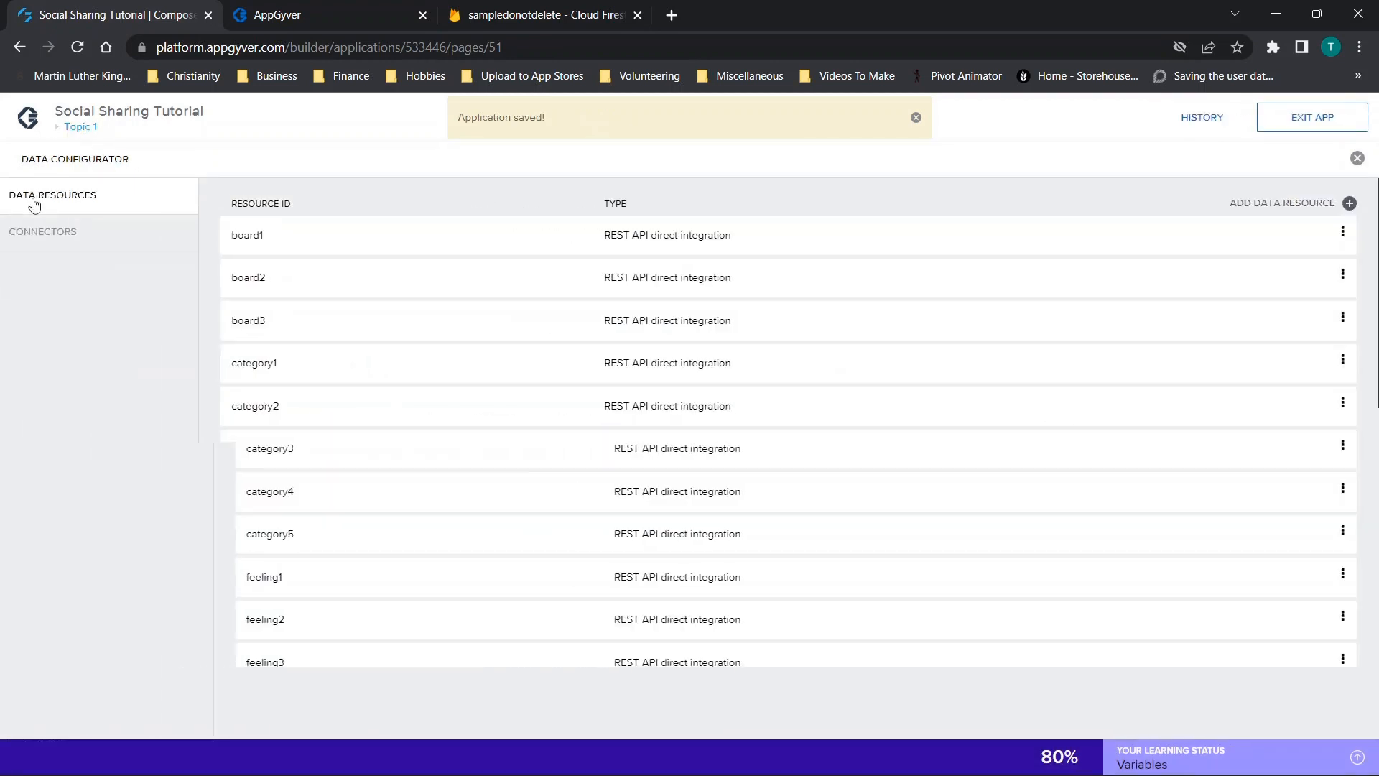
scroll(428, 468, "down", 8)
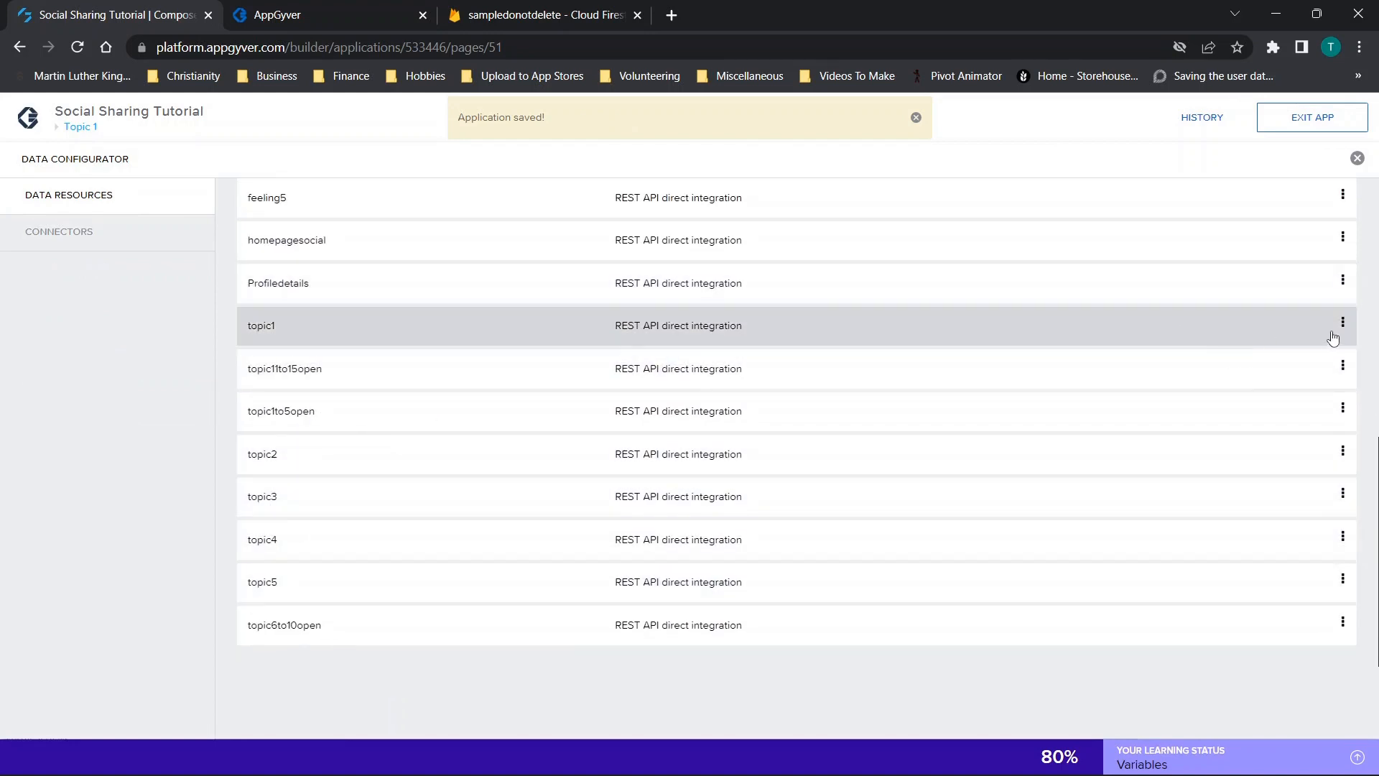
left_click(1342, 325)
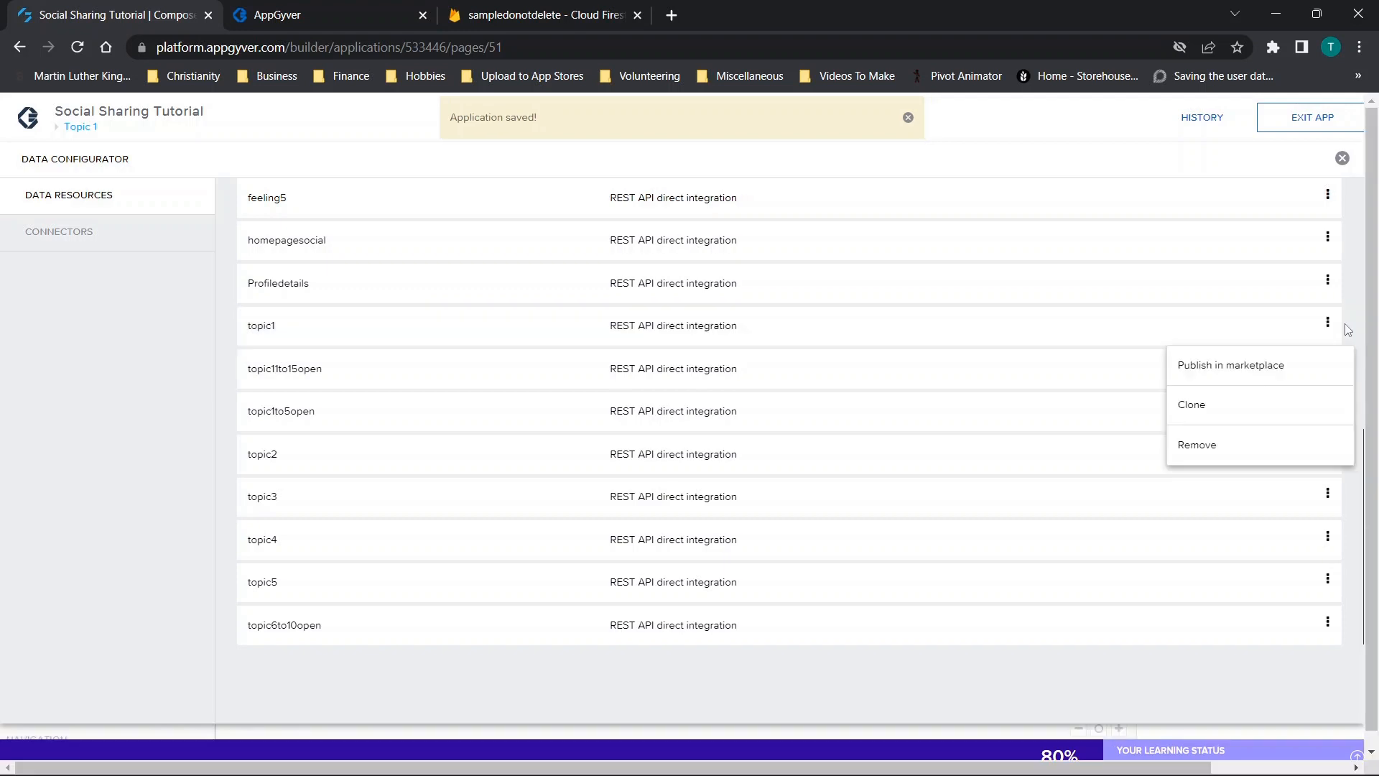
left_click(1205, 414)
Step: Set both the Resource ID and the short description of the cloned resource to topic2
left_click(276, 280)
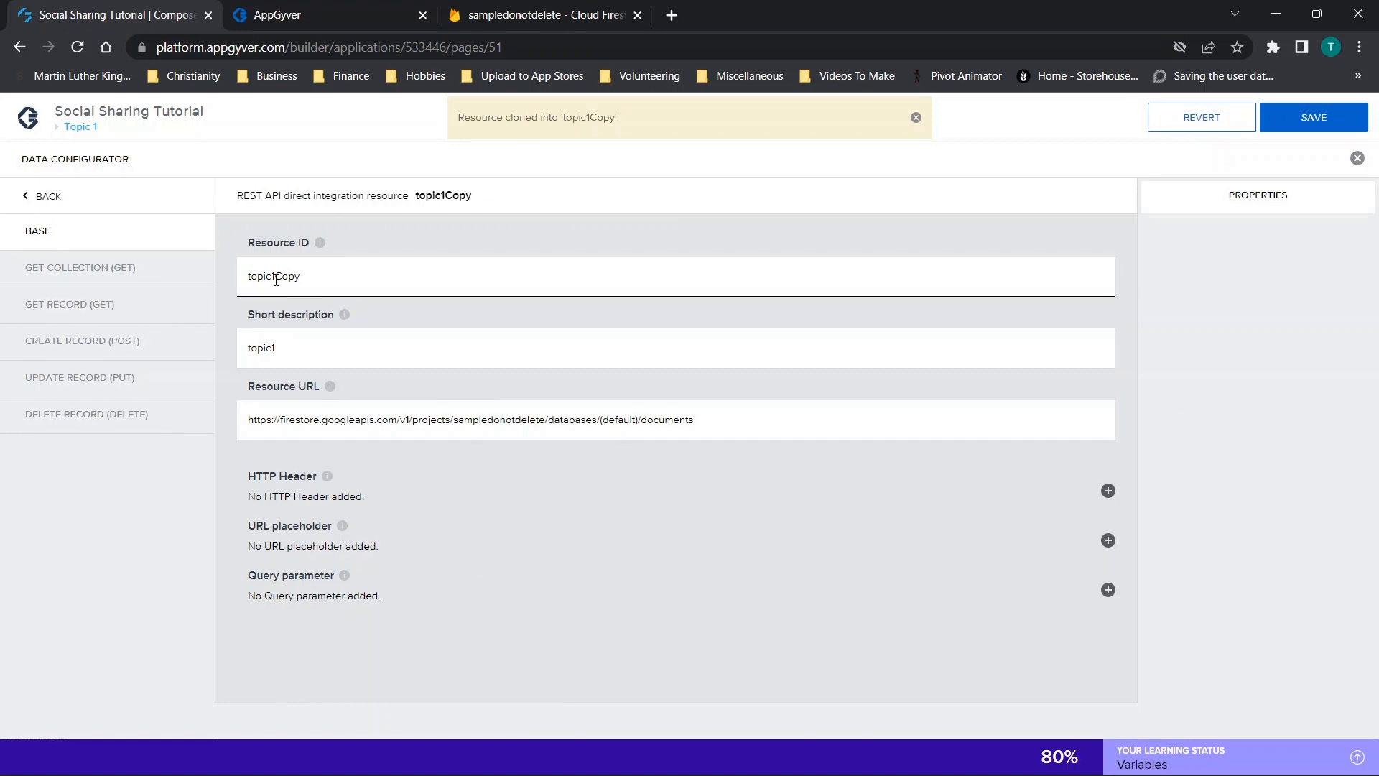
left_click_drag(272, 277, 431, 278)
type("2")
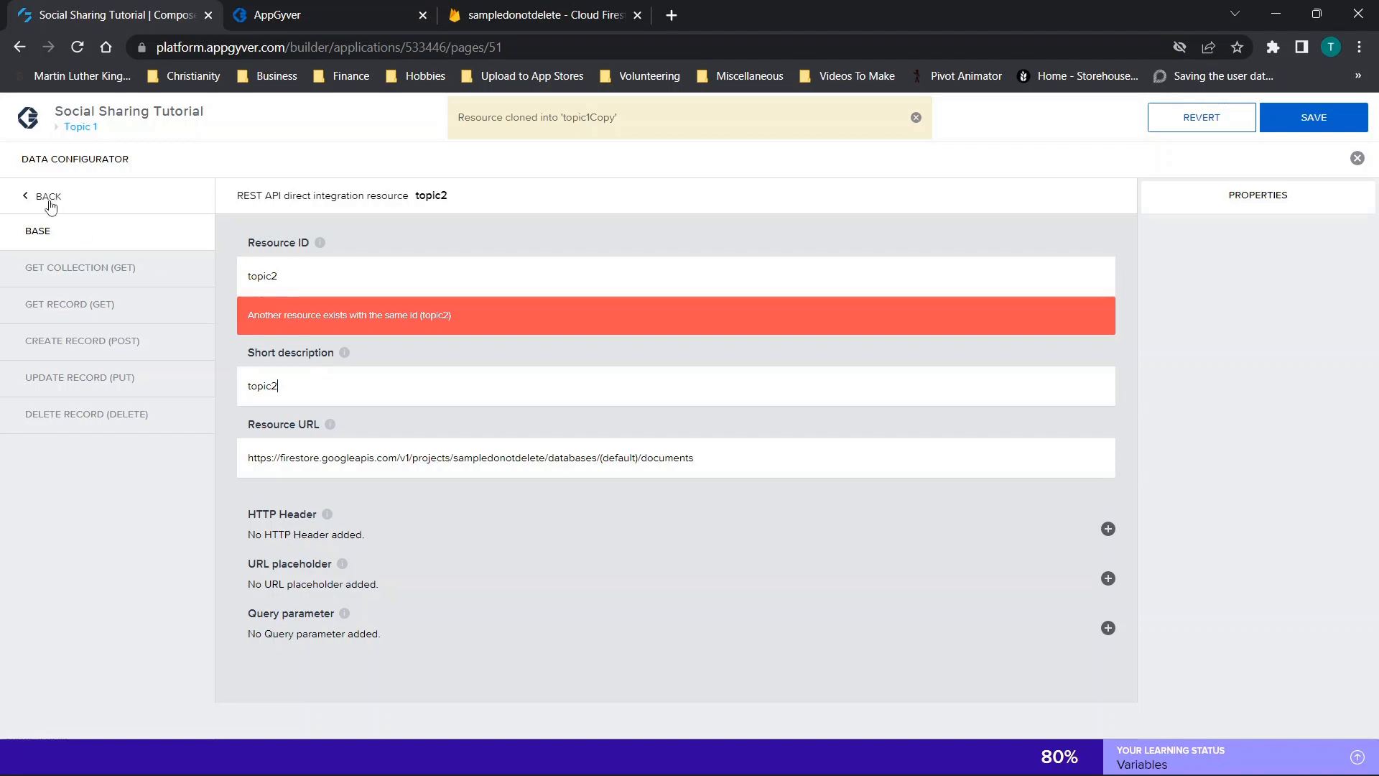
Step: Set the cloned resource's Get Collection relative path to /posttopic2 and open its test view
left_click(73, 269)
left_click(788, 310)
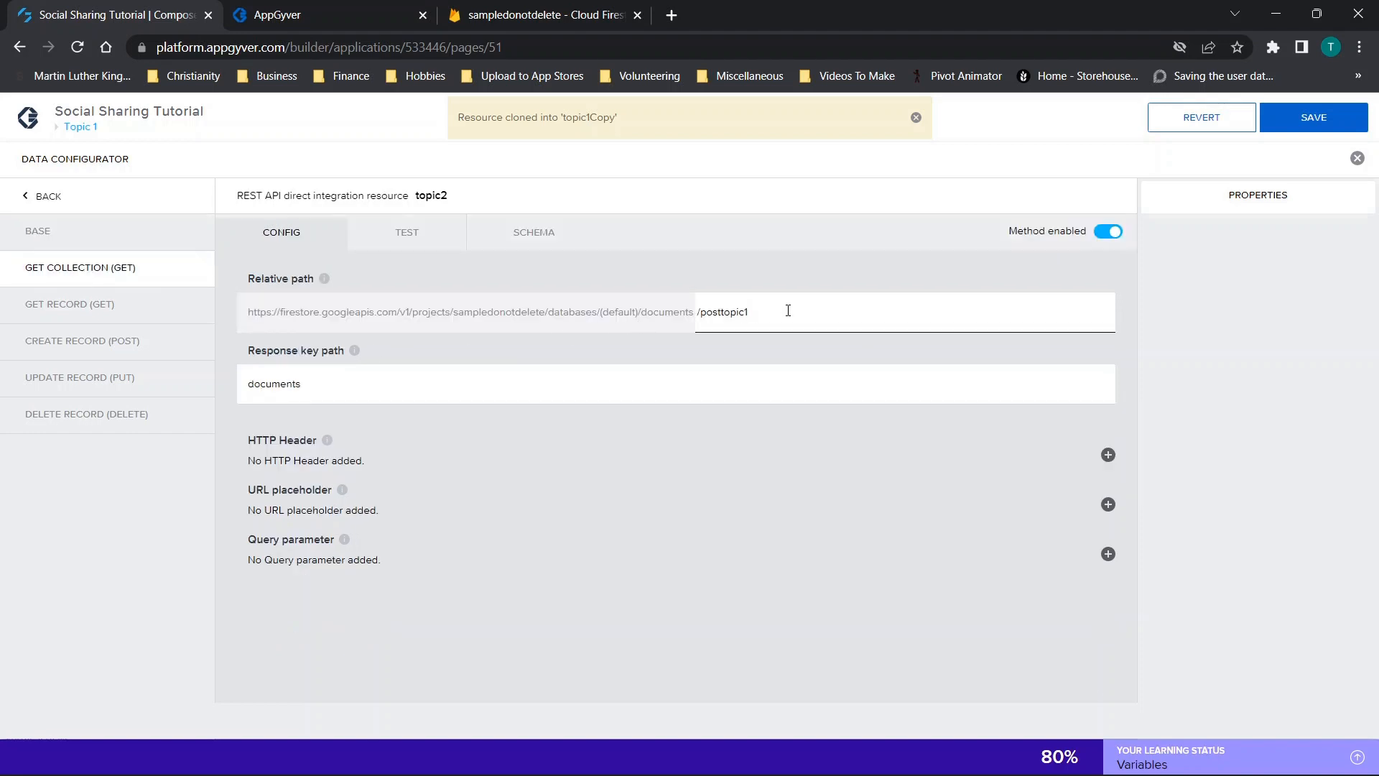
key("BackSpace")
type("2")
left_click(385, 231)
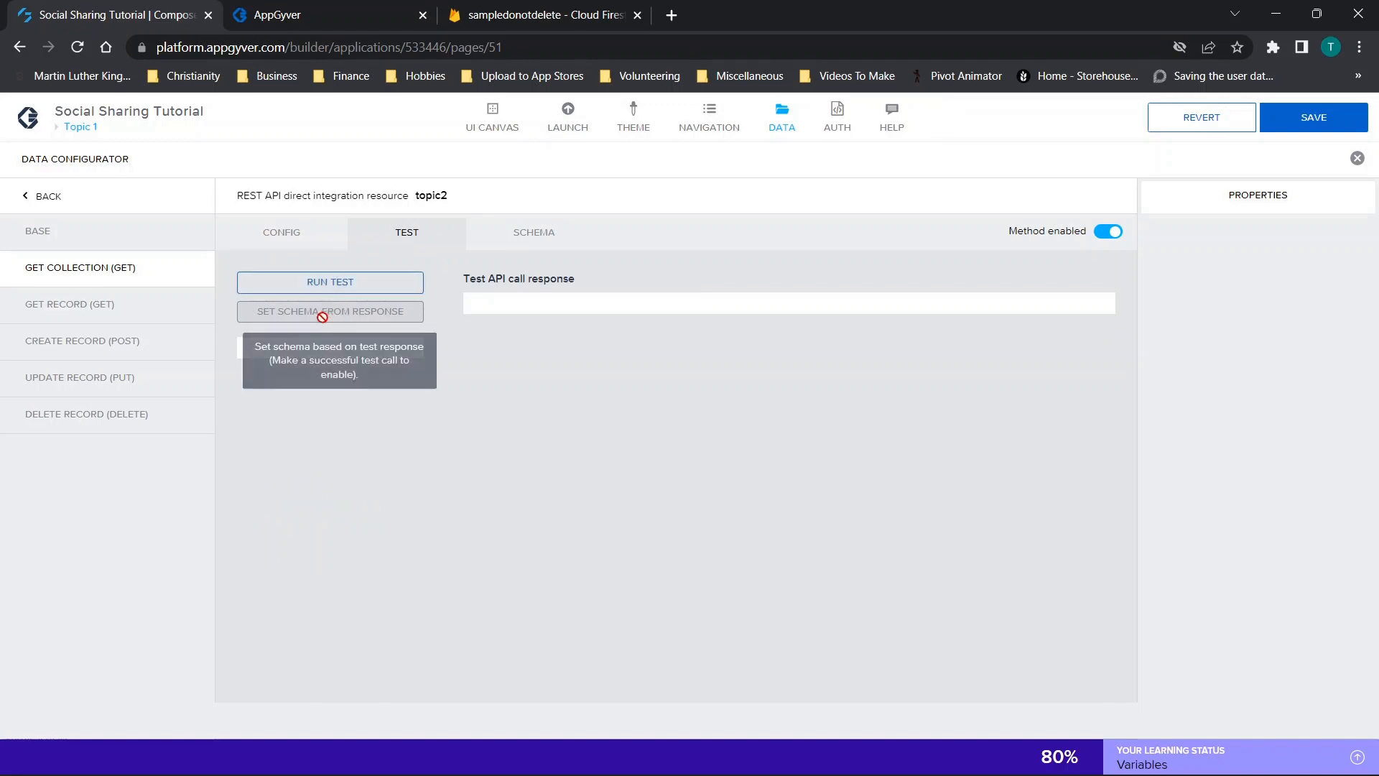
Step: Return to the data resources list and open the topic5 resource
left_click(49, 197)
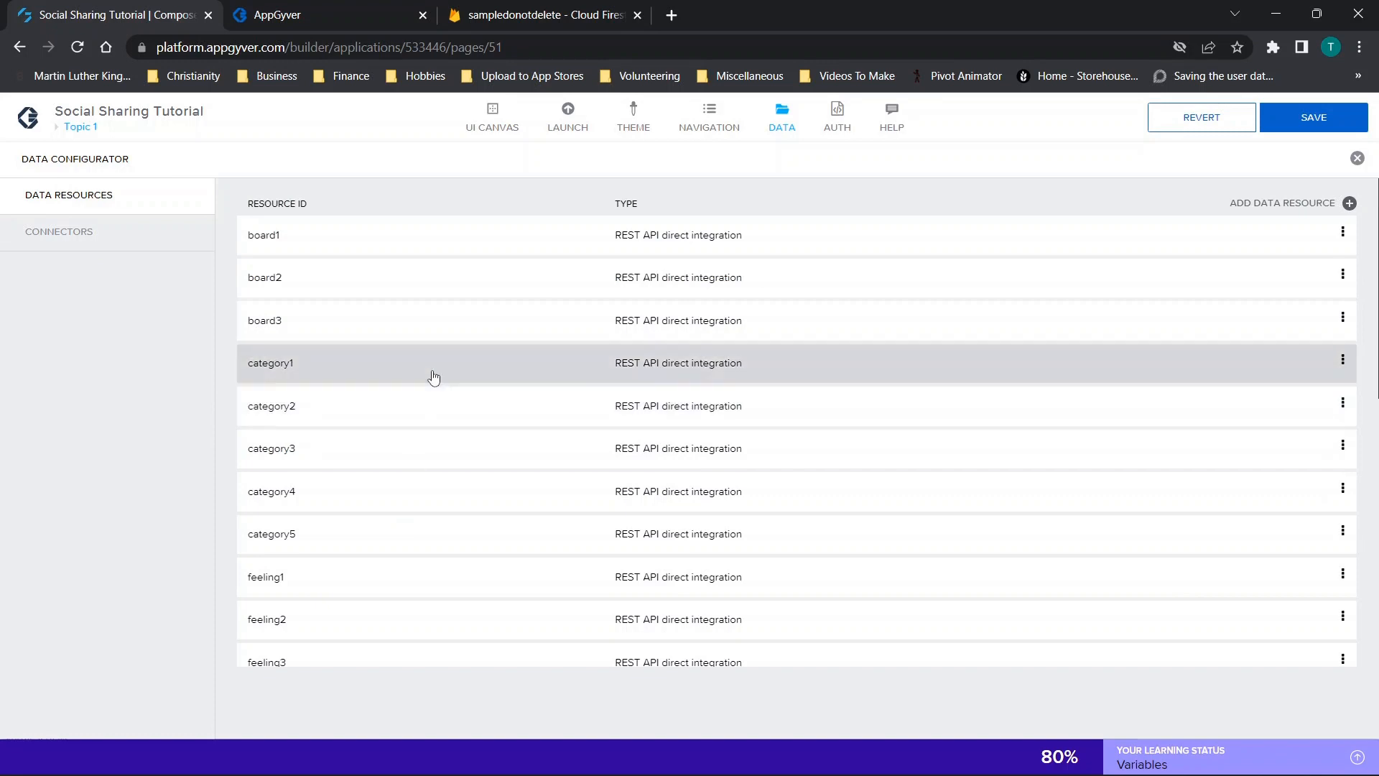
scroll(434, 375, "down", 3)
scroll(437, 365, "up", 3)
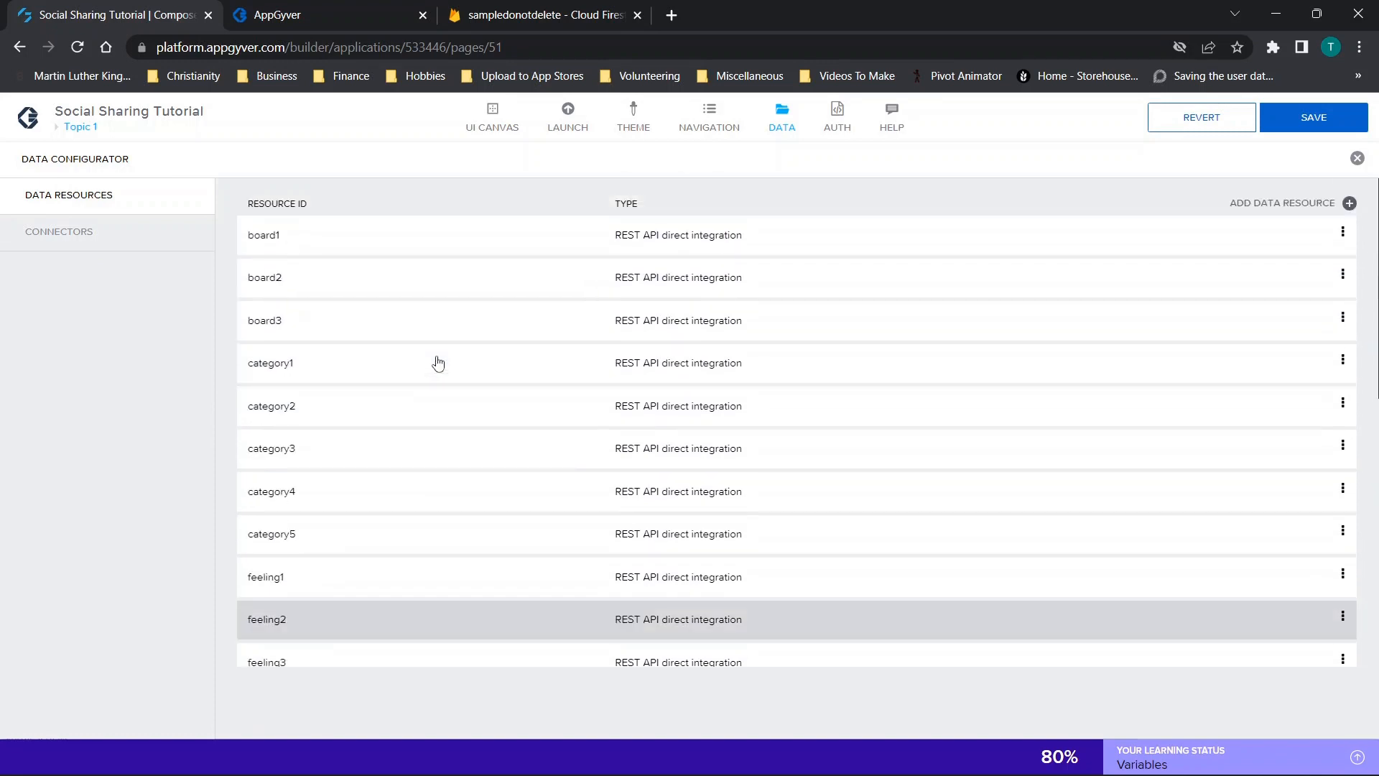
scroll(502, 455, "down", 1)
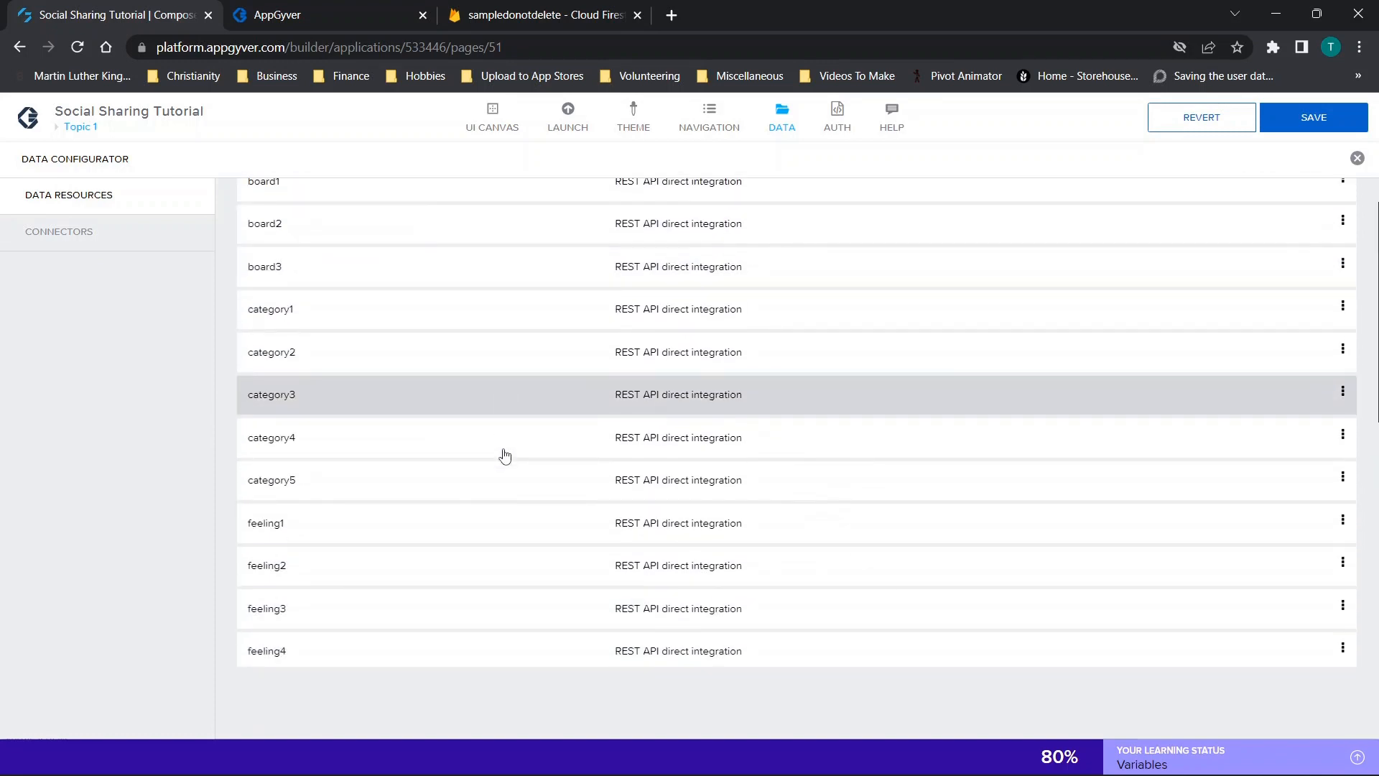
scroll(374, 526, "down", 5)
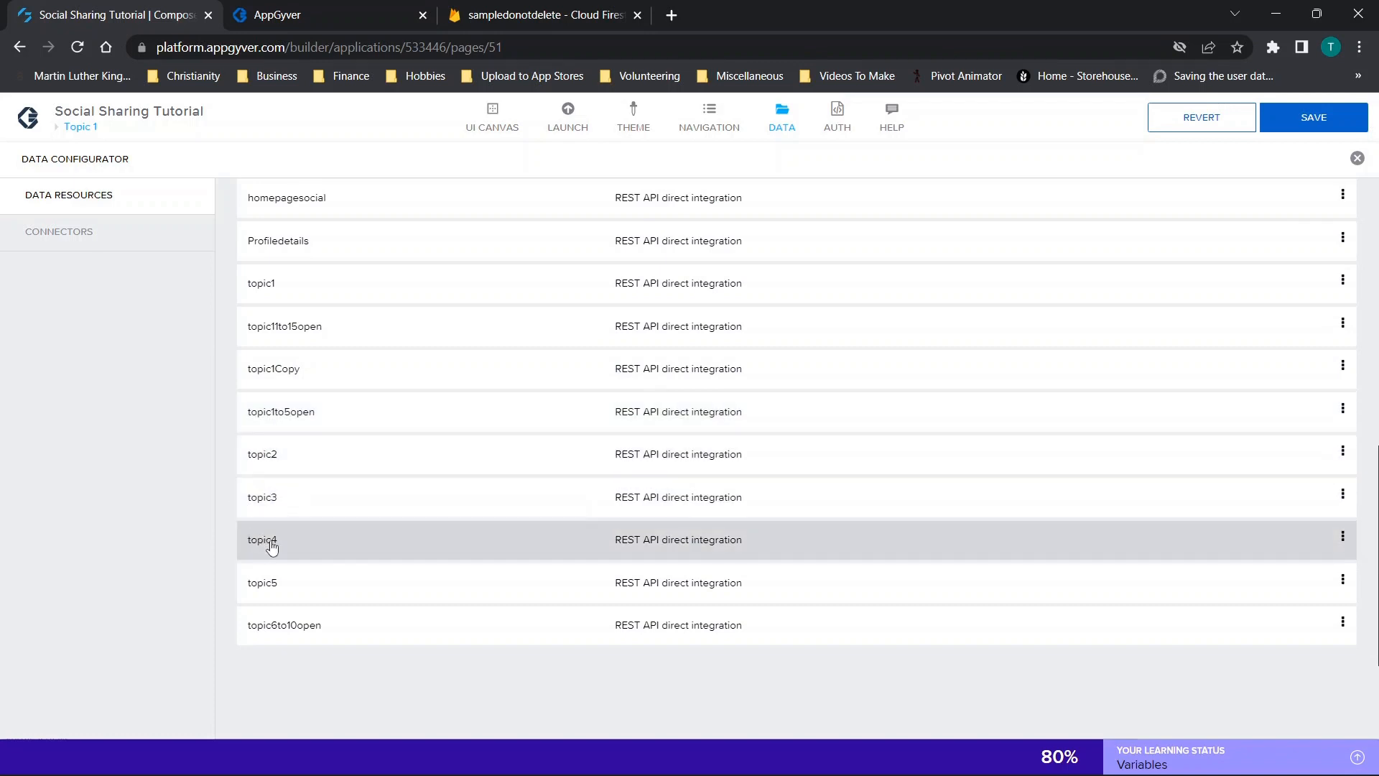
left_click(271, 587)
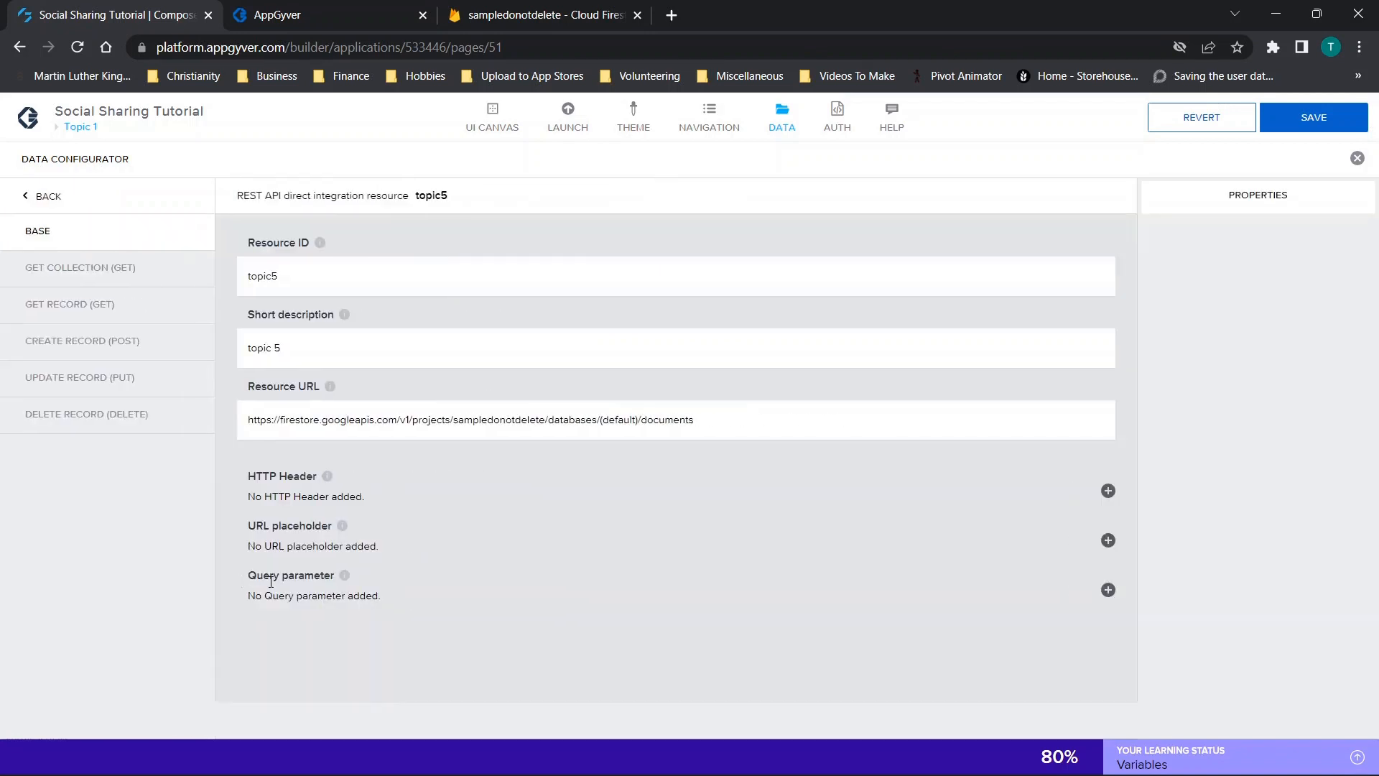
Step: Check topic5's Resource ID and short description, then review its Get Collection relative path
left_click(293, 278)
left_click_drag(293, 277, 216, 288)
left_click(279, 276)
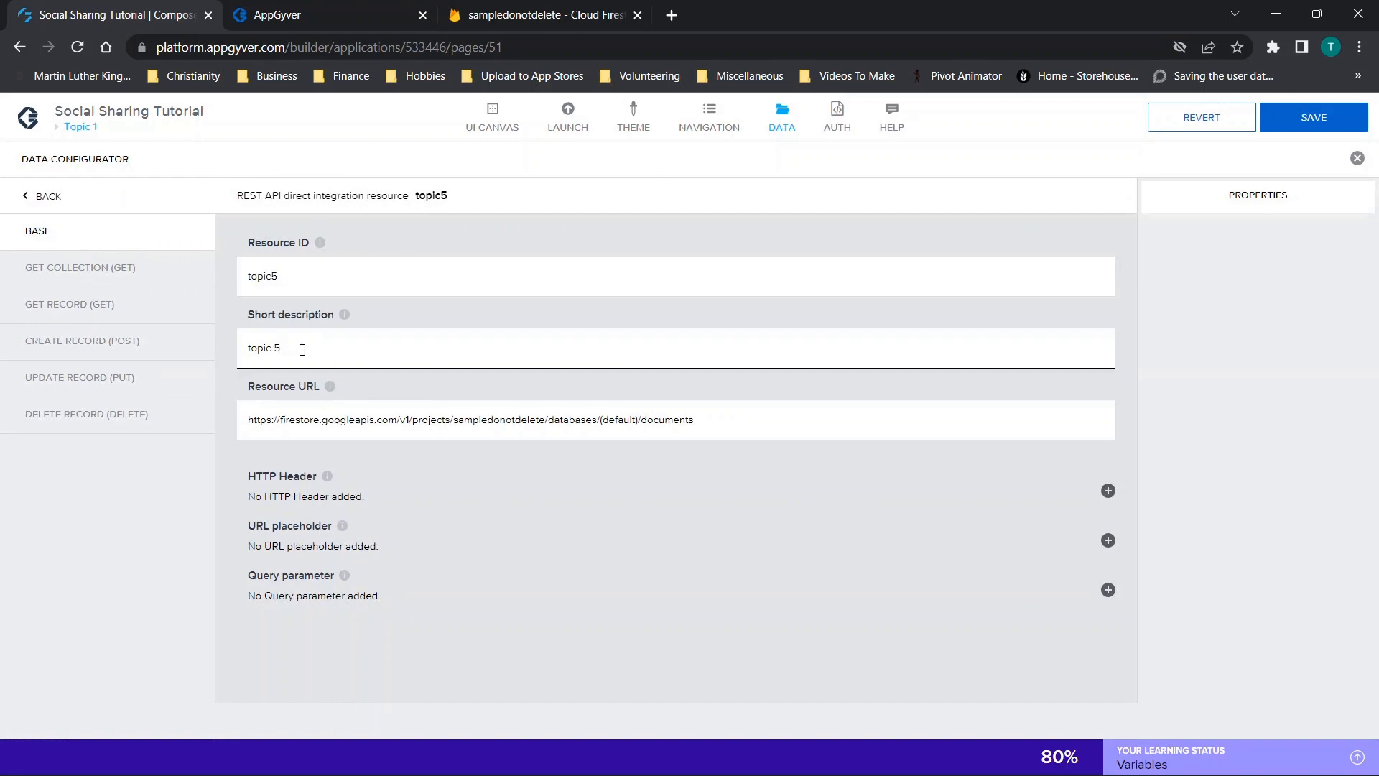
left_click(113, 278)
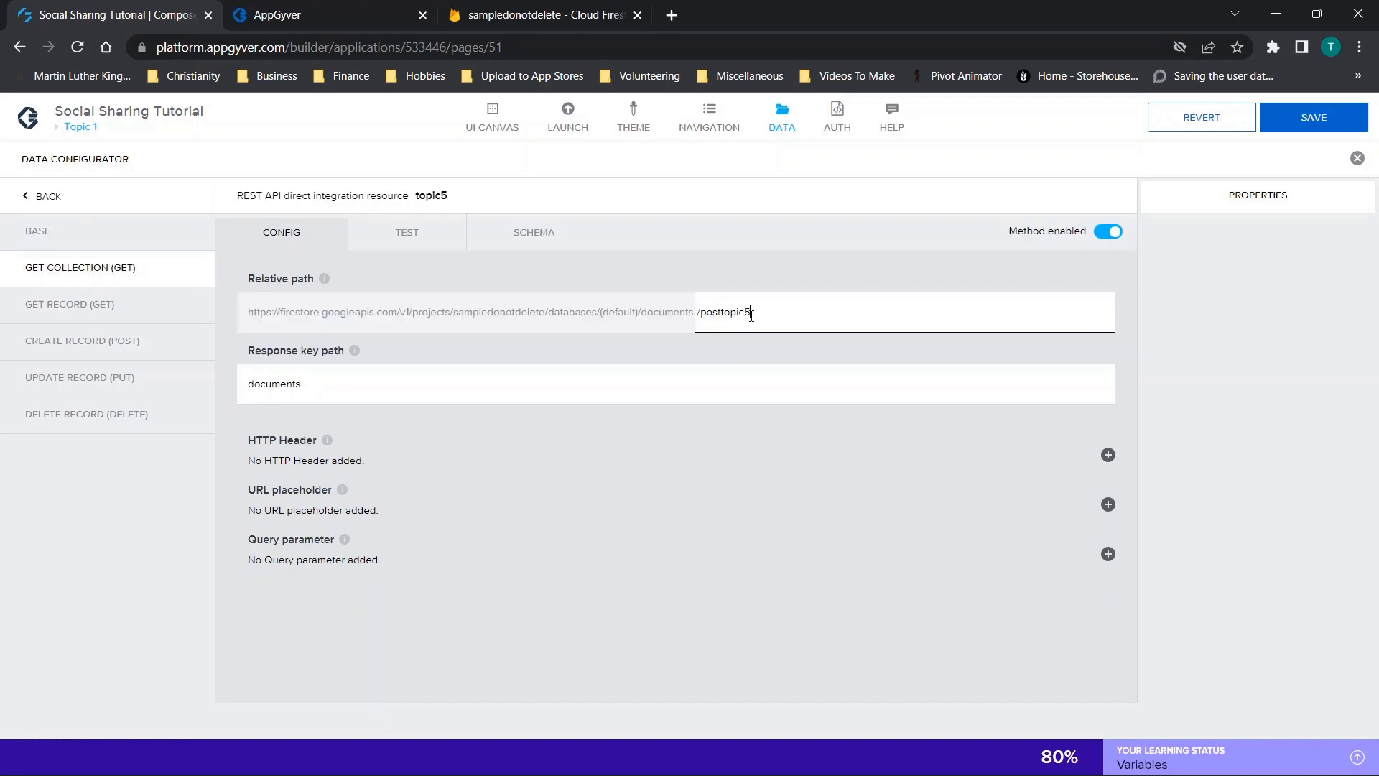
Step: Review the topic5 resource's ID, description and GET collection setup, and return to the data resource list
left_click(62, 232)
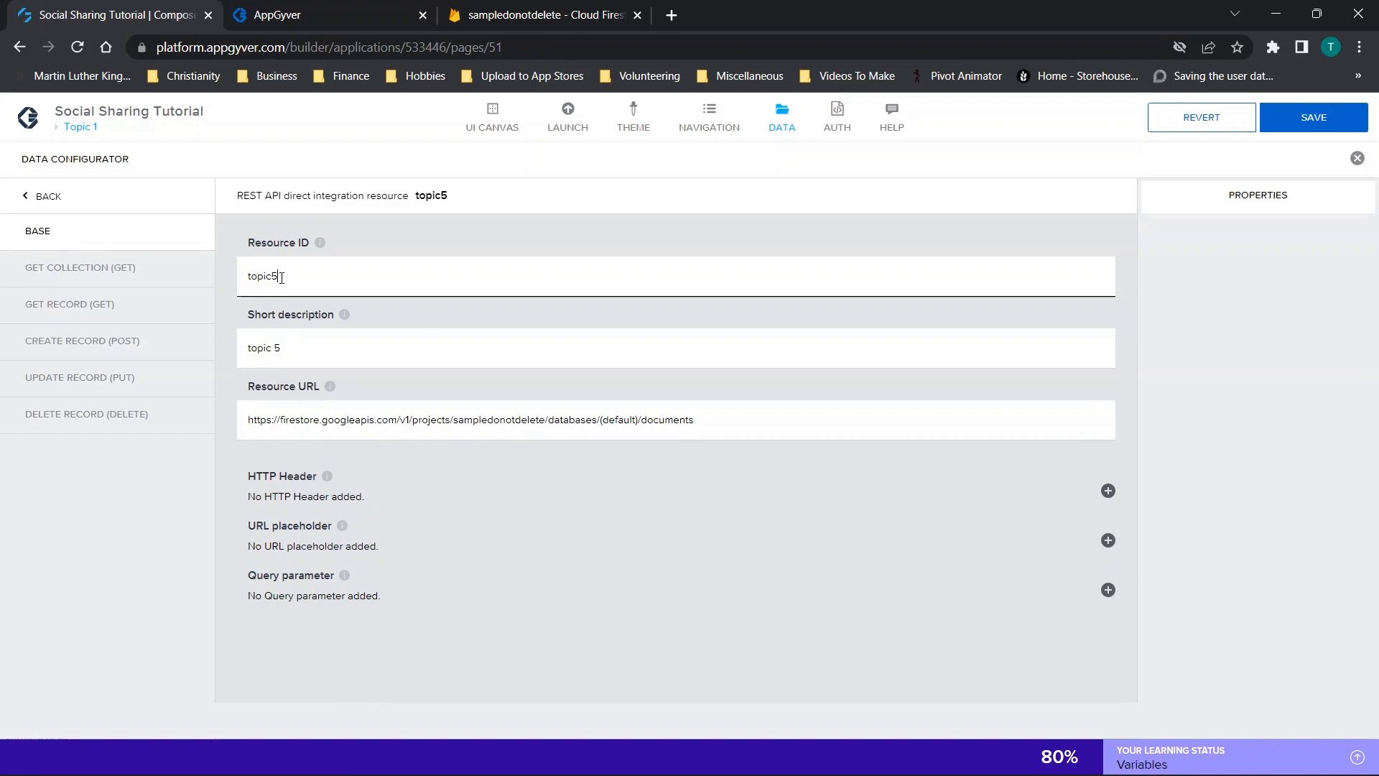
left_click(298, 343)
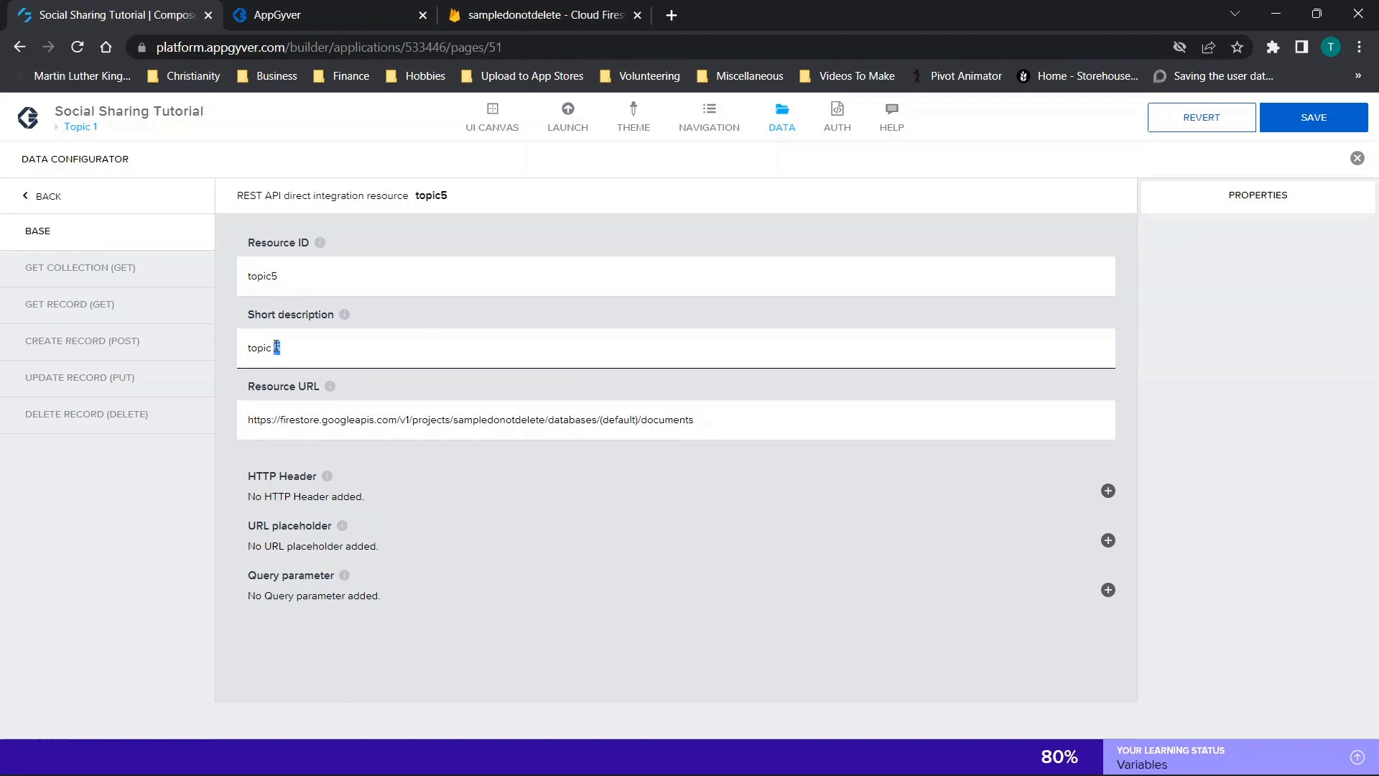
left_click(68, 270)
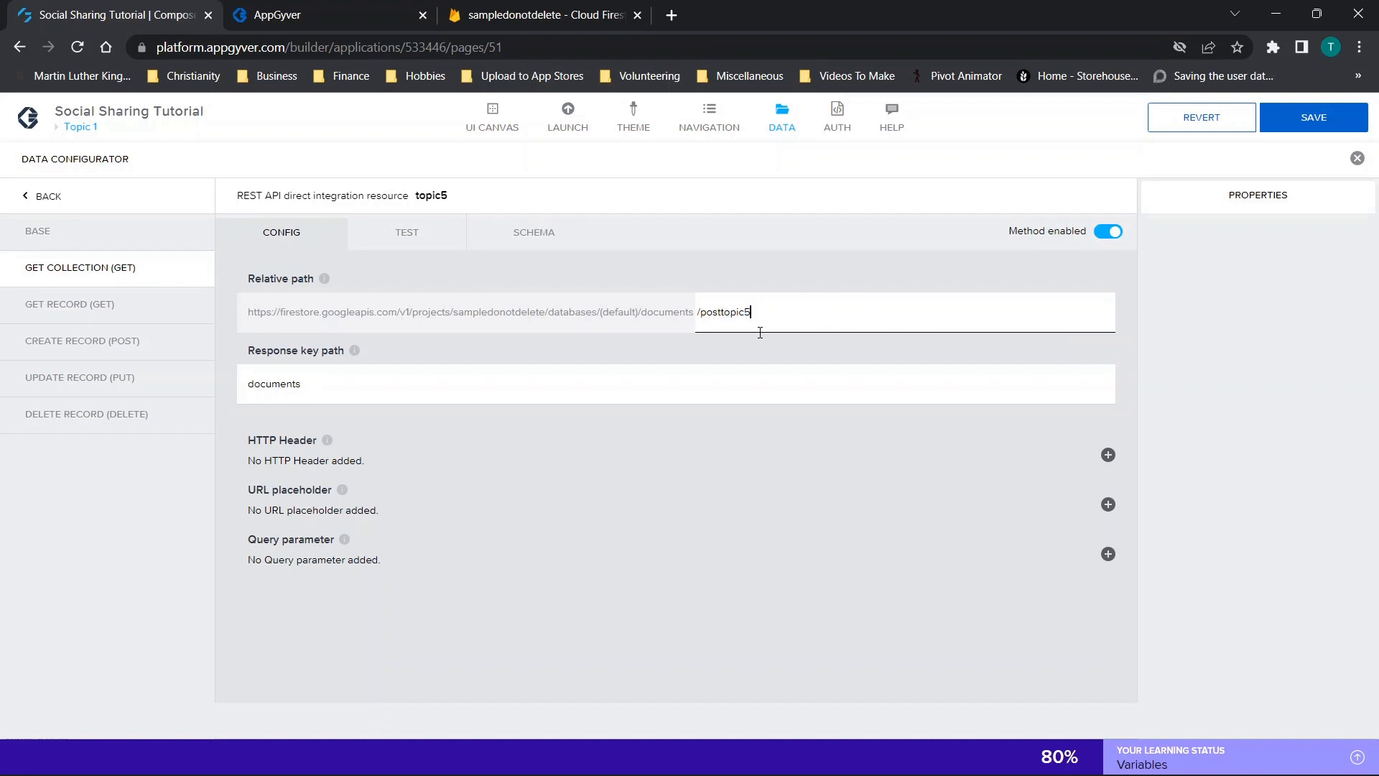
left_click(406, 245)
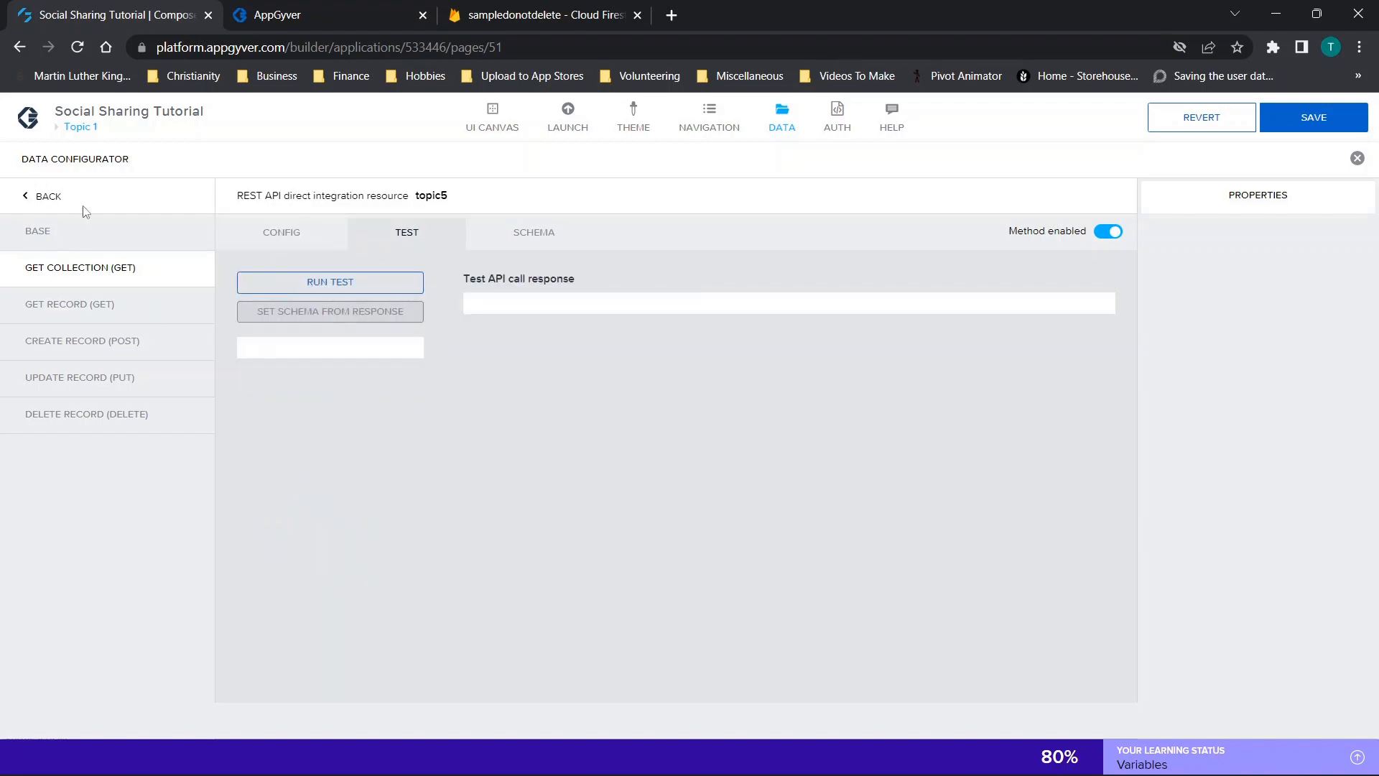
left_click(31, 201)
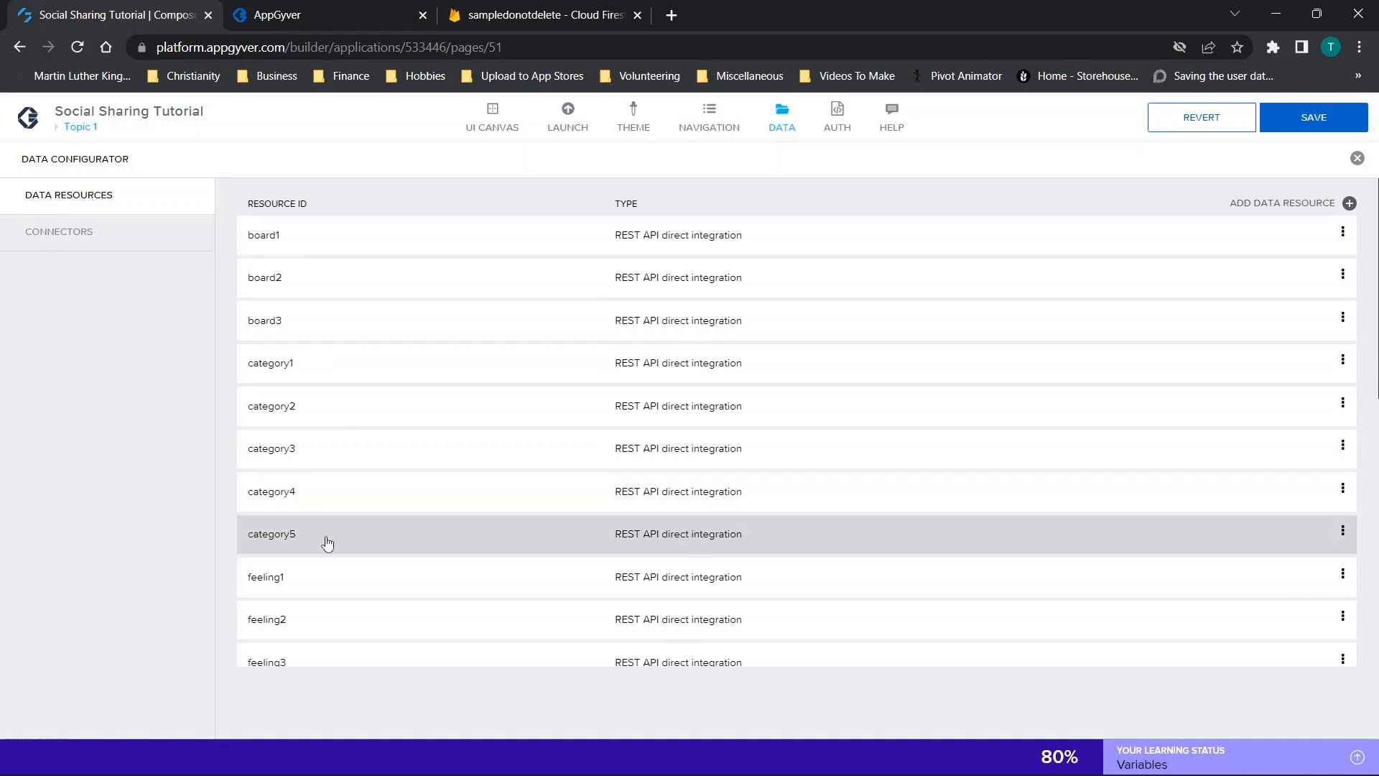
Step: Review the category1 resource's ID, description and URL, plus its GET collection relative path and response key path
left_click(300, 368)
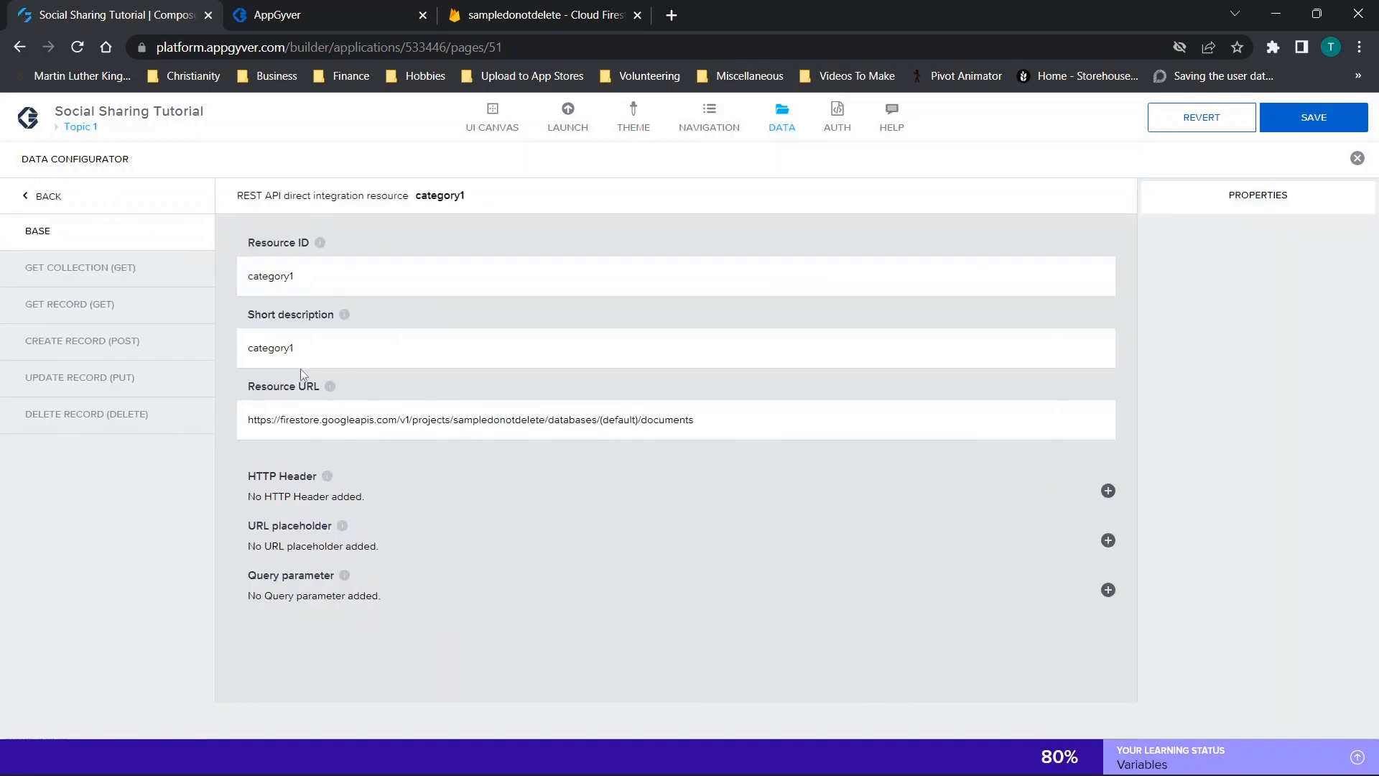
left_click(351, 283)
left_click_drag(311, 272, 209, 283)
left_click_drag(348, 345, 210, 379)
left_click_drag(737, 421, 223, 461)
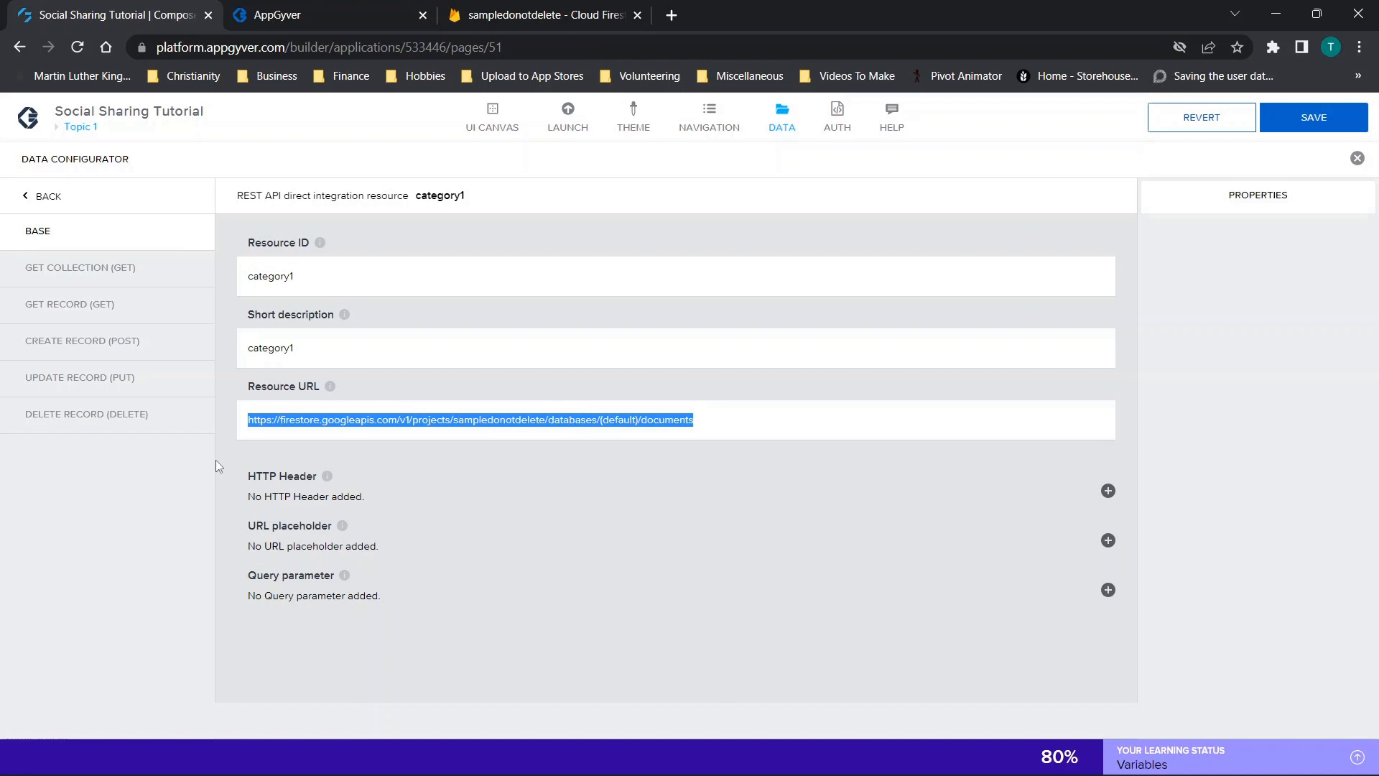
left_click(283, 450)
left_click(82, 280)
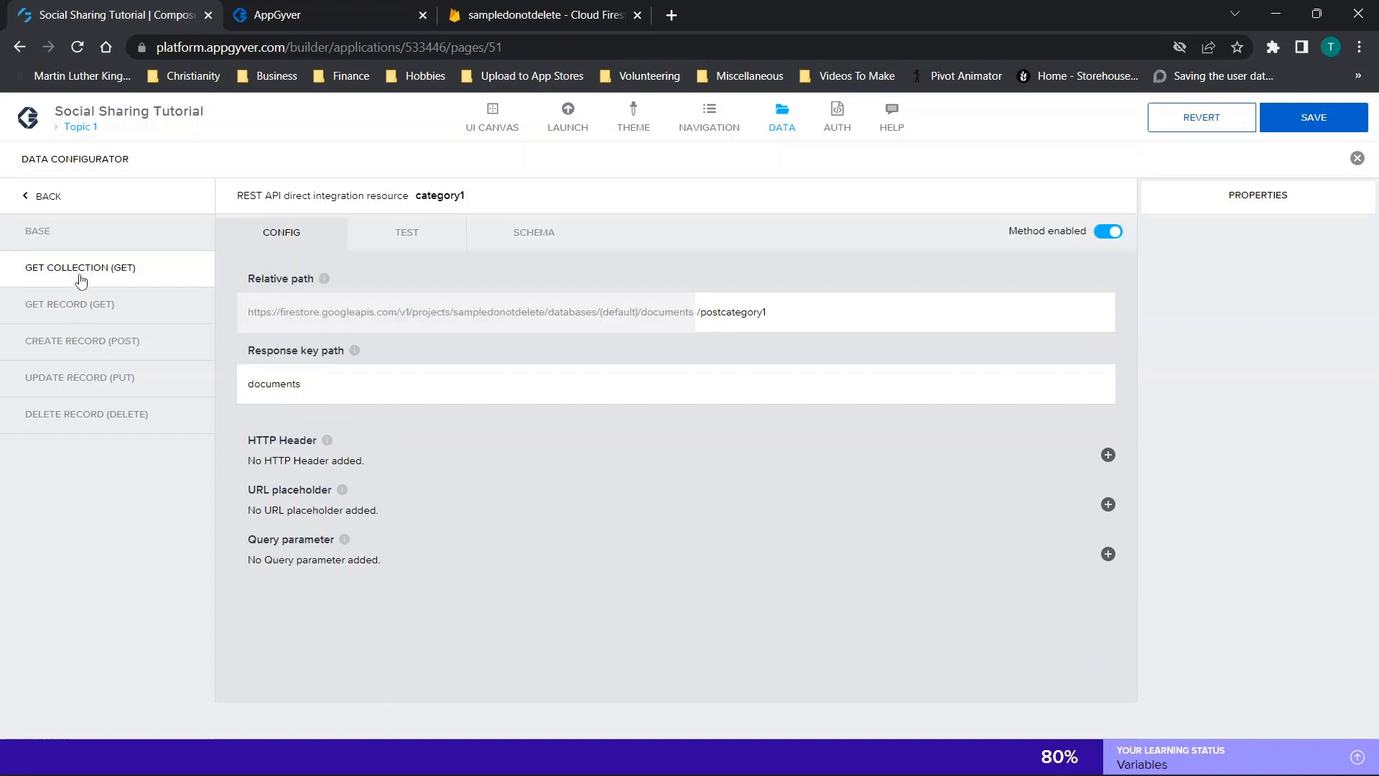
left_click(698, 314)
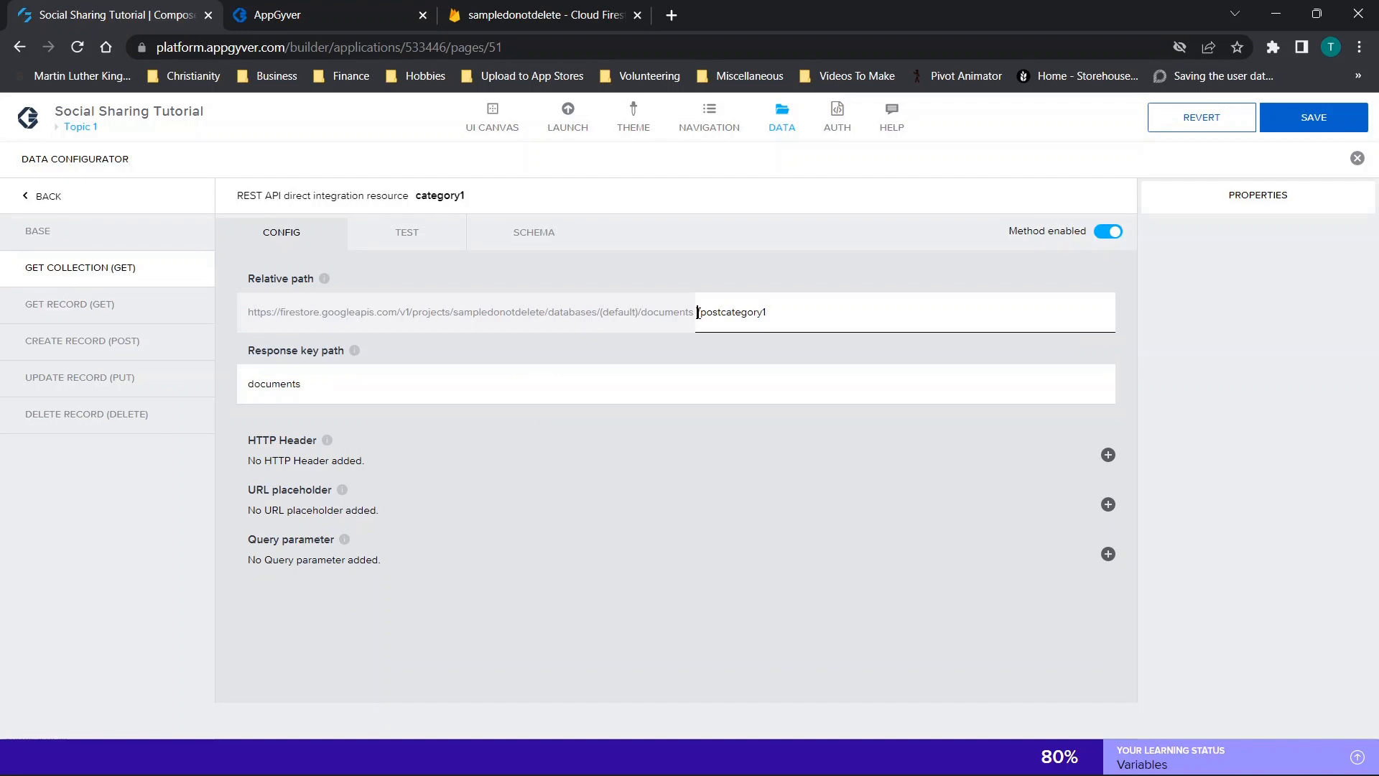
left_click_drag(699, 317, 780, 316)
left_click_drag(305, 385, 219, 396)
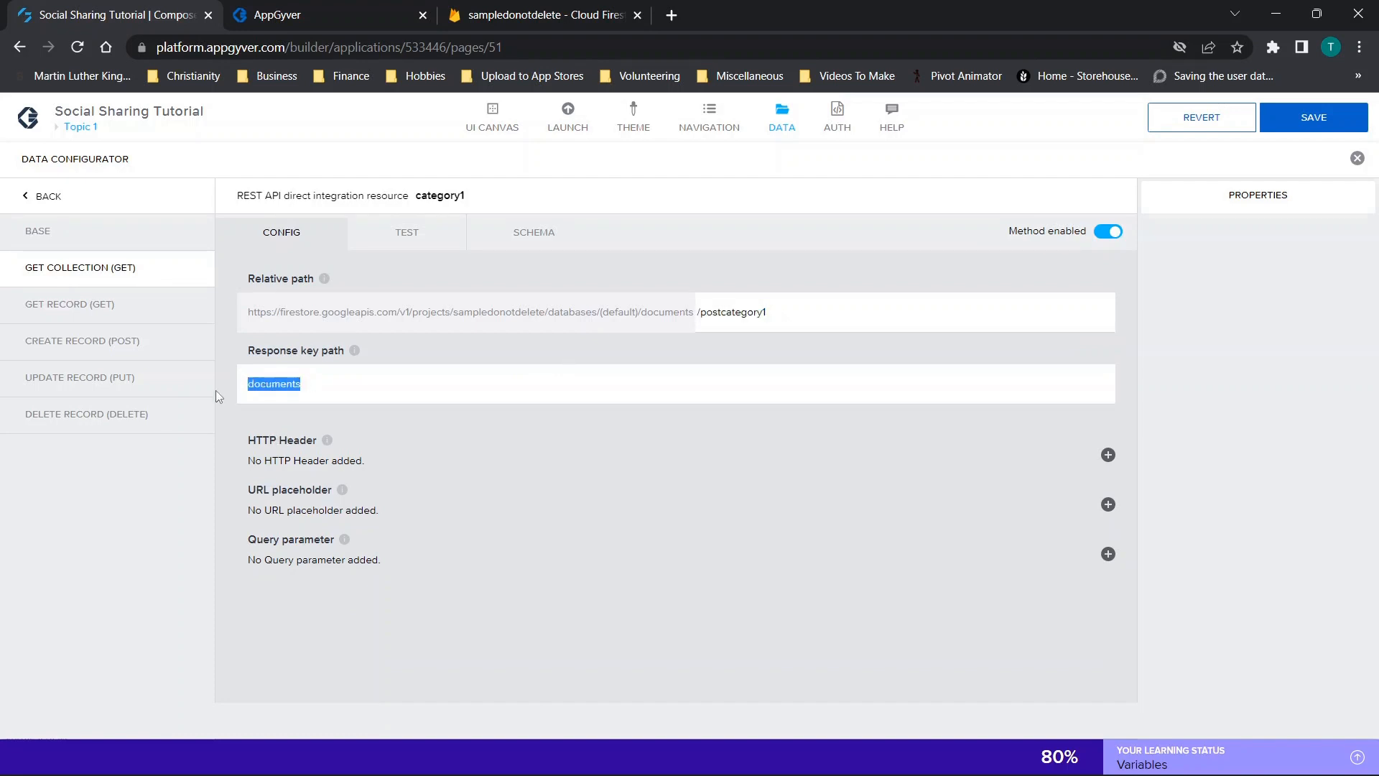
Step: Set category1's GET collection schema from a test run's response and save the application, returning to the resource list
left_click(407, 233)
left_click(312, 286)
scroll(833, 402, "down", 4)
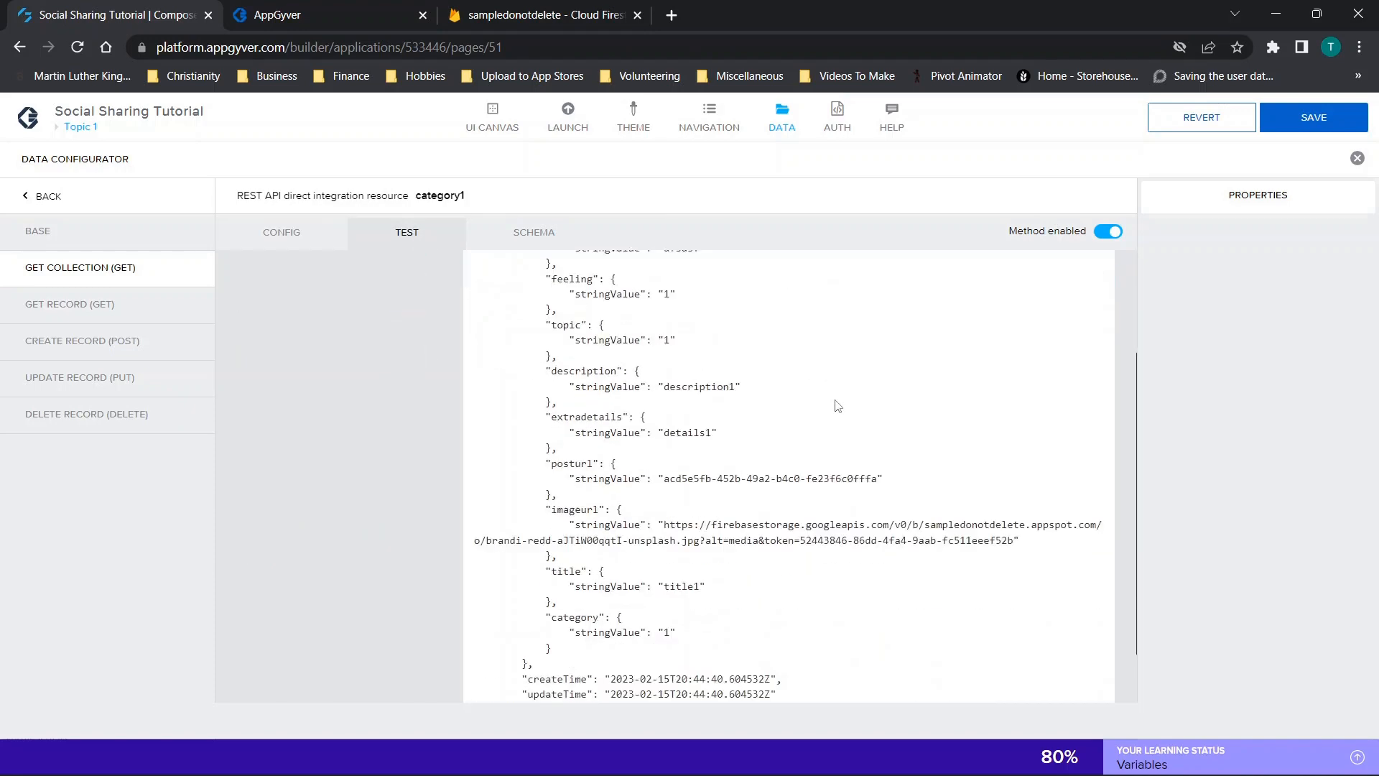
scroll(835, 405, "up", 5)
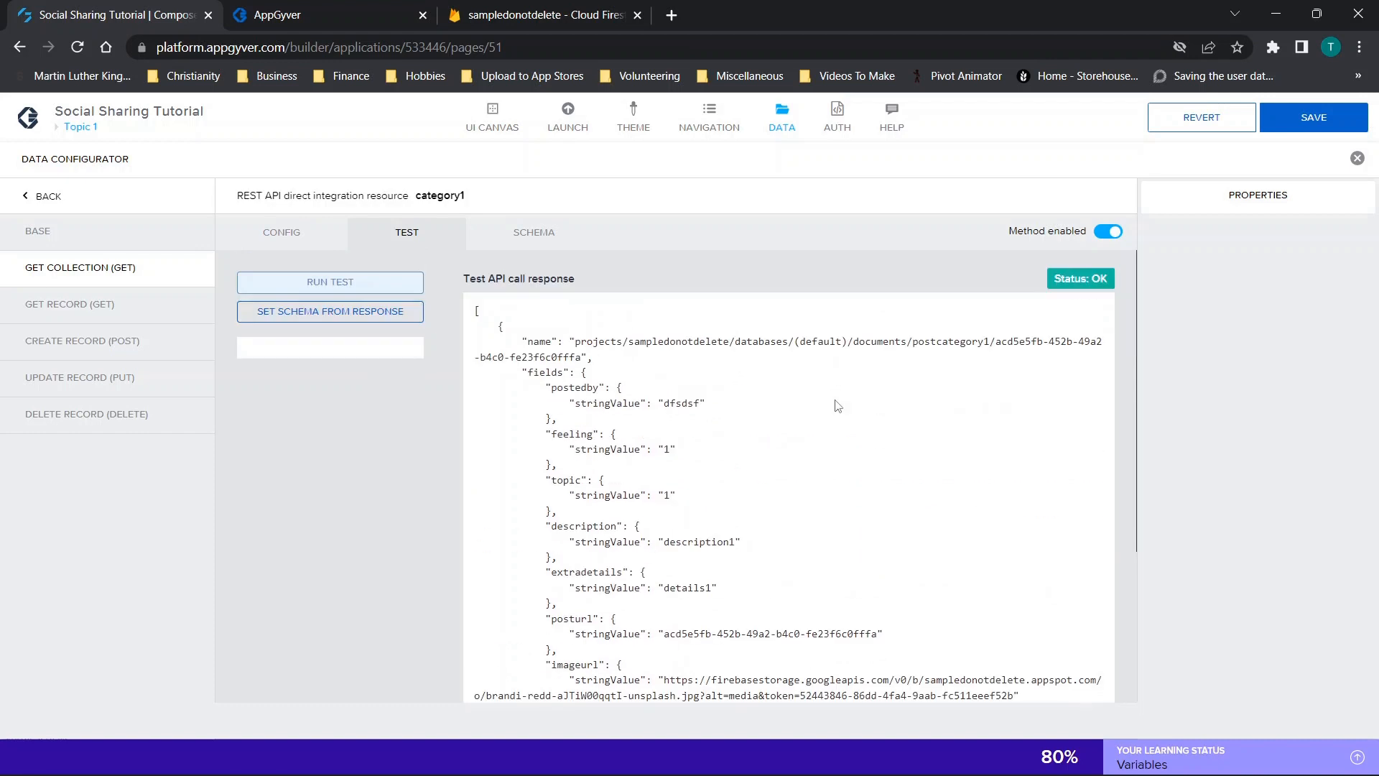
left_click(351, 309)
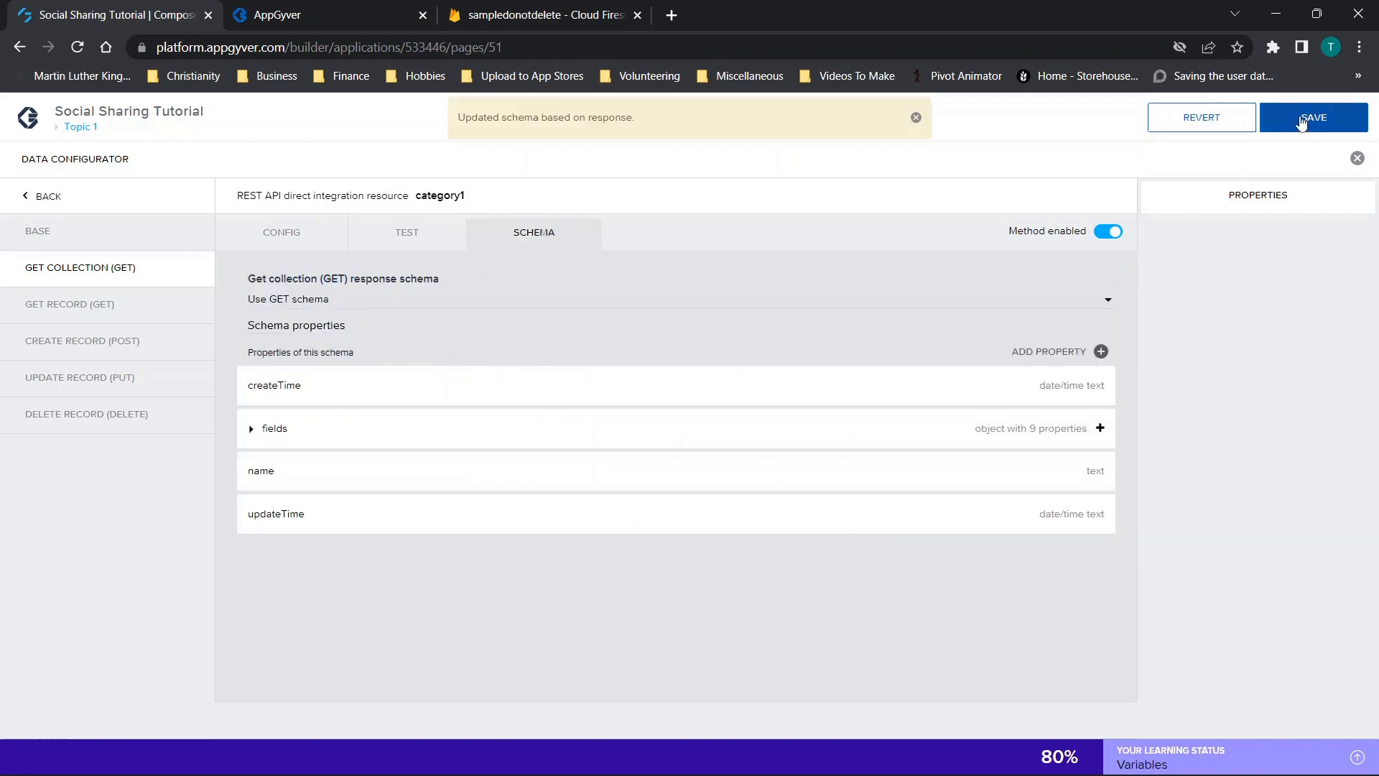
left_click(1314, 117)
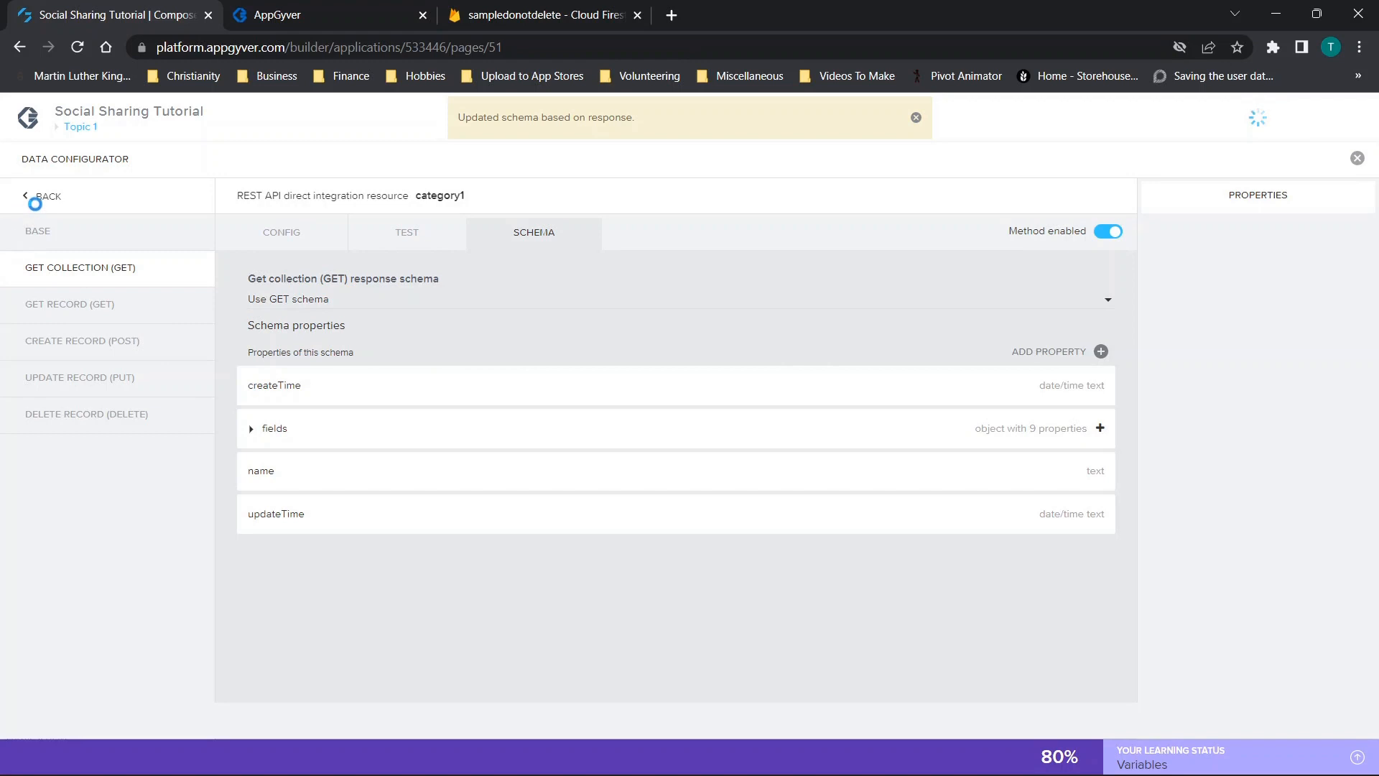
left_click(36, 205)
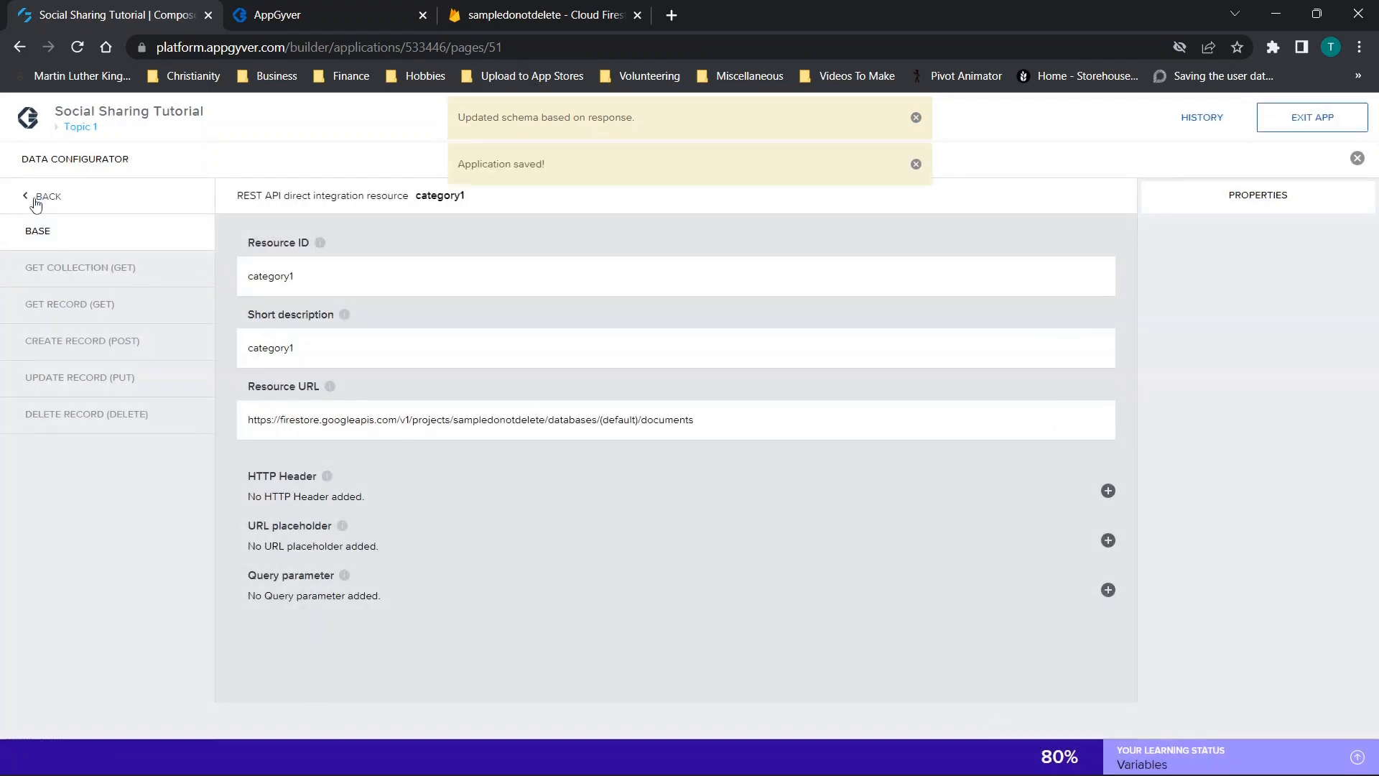
left_click(36, 205)
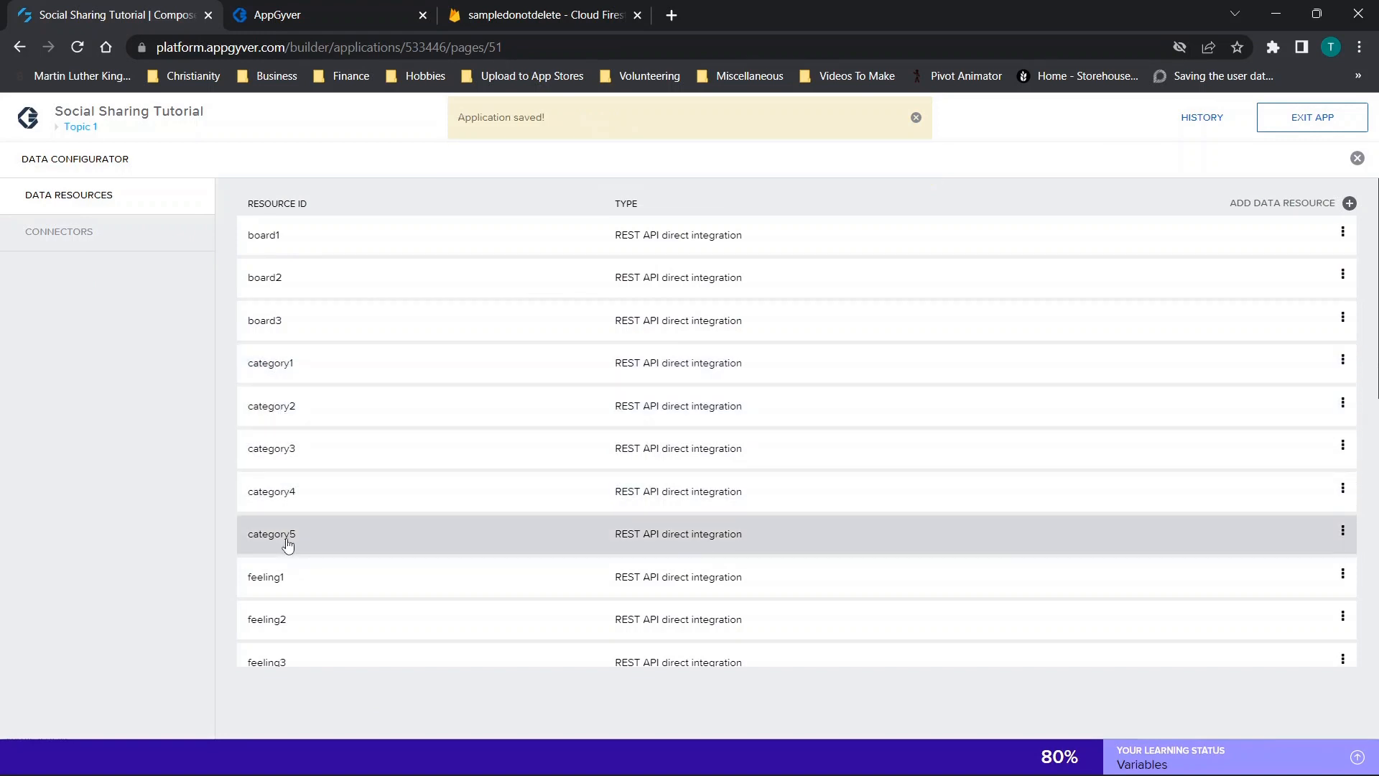
Step: Review the category2 resource's base settings and its GET collection paths, and return to the data resource list
left_click(287, 404)
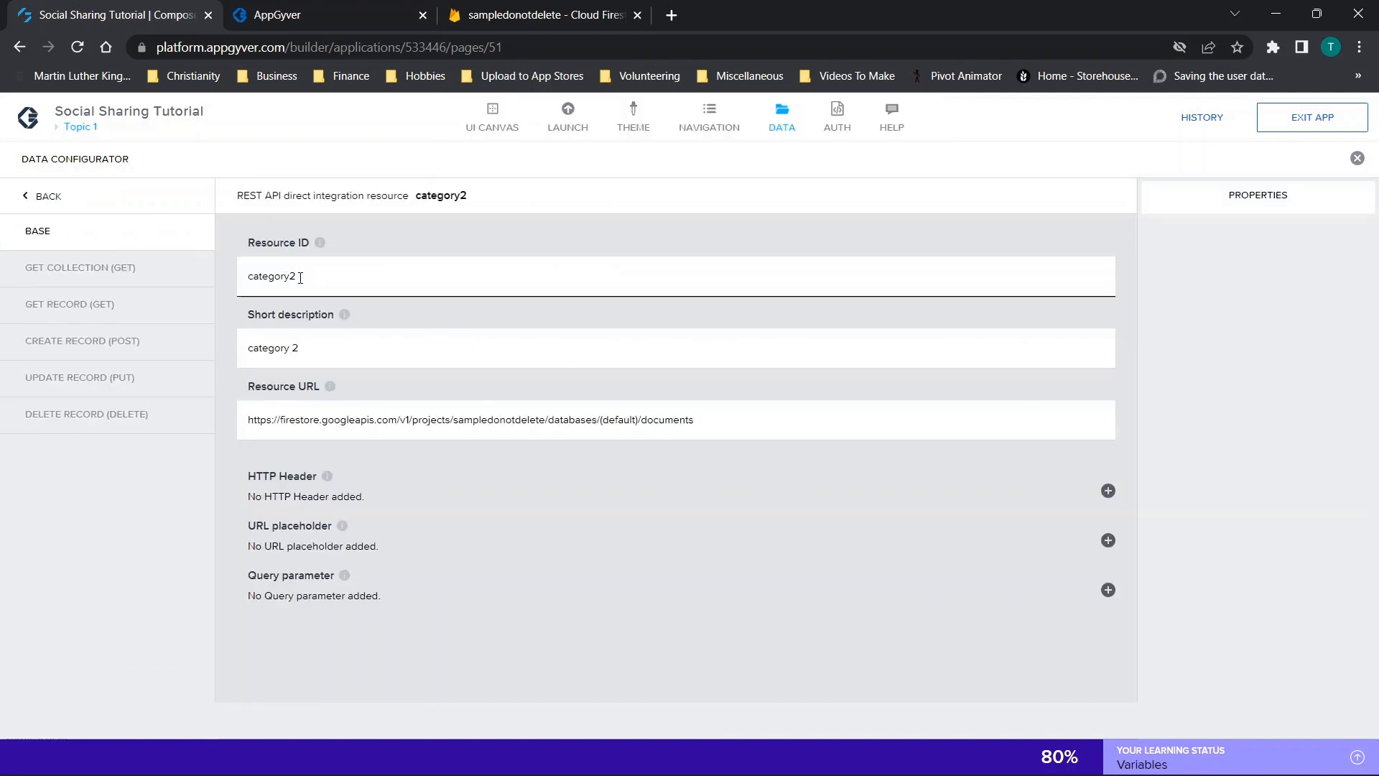
triple_click(566, 417)
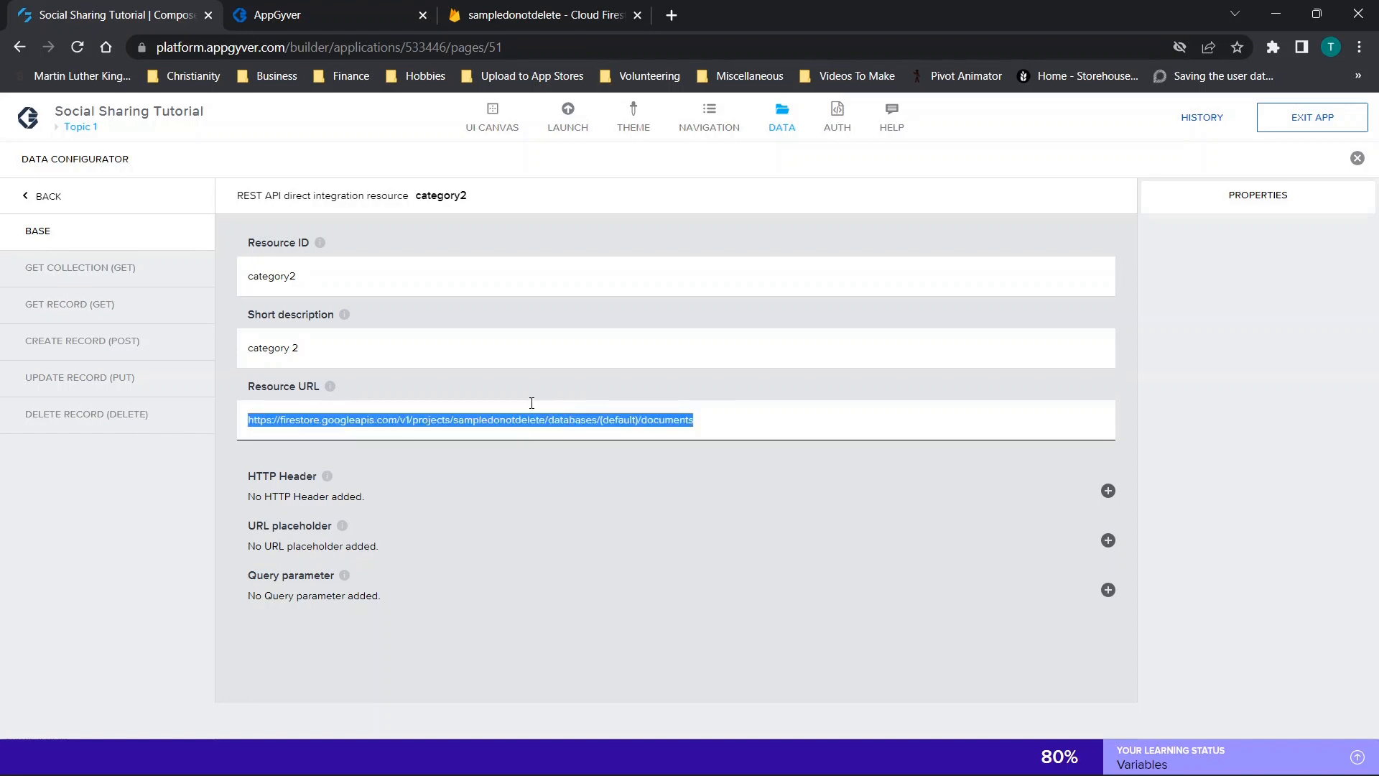
left_click(84, 277)
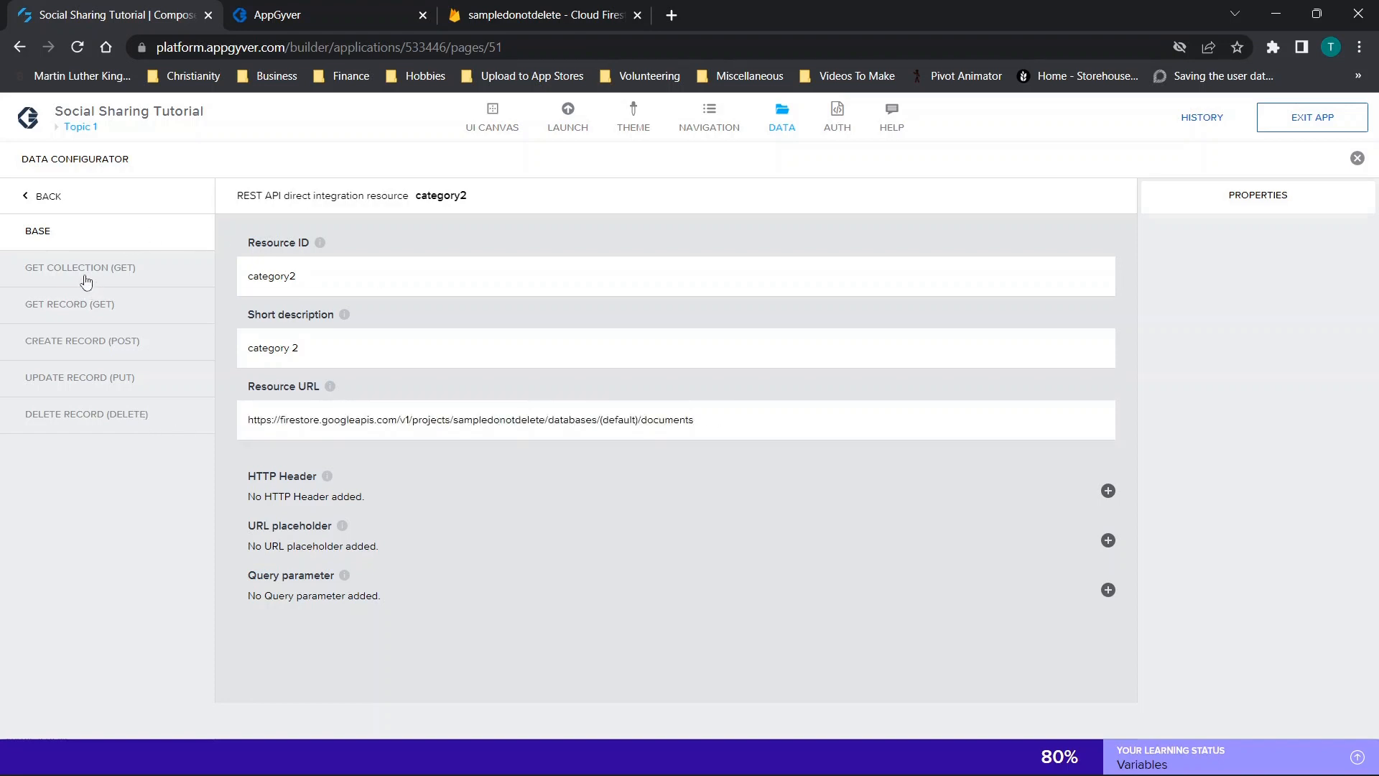
triple_click(401, 390)
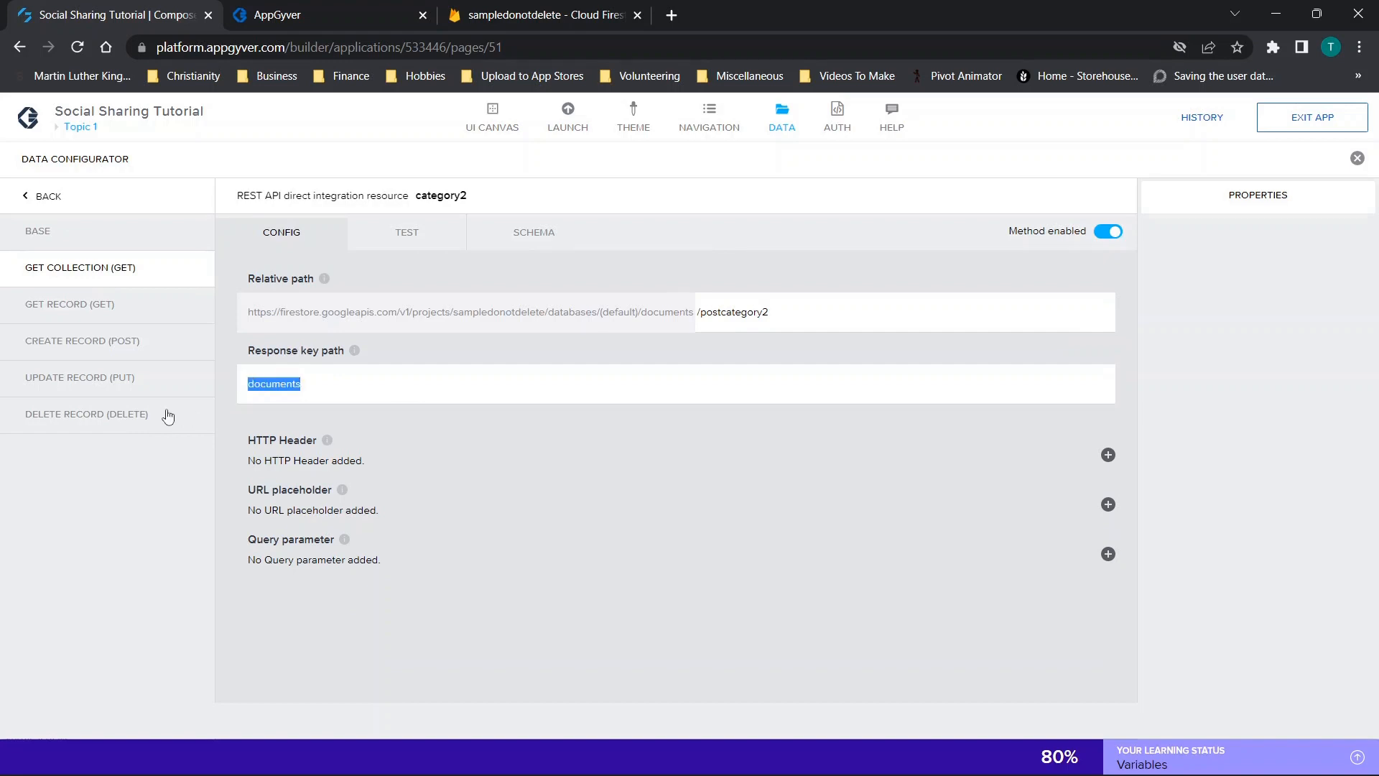
left_click(814, 306)
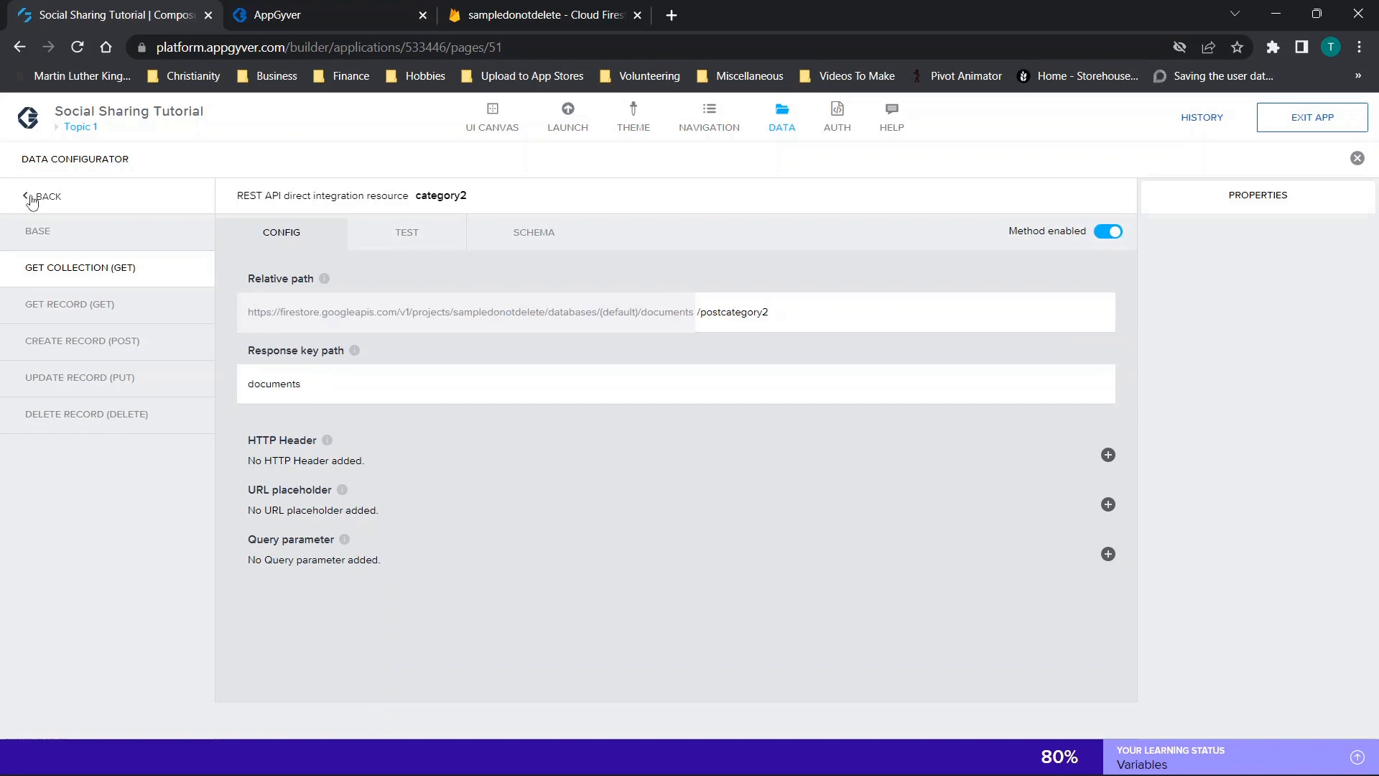
left_click(29, 196)
Step: Review the feeling1 resource's ID, description and URL, and compare them with its GET collection relative path
scroll(415, 428, "down", 4)
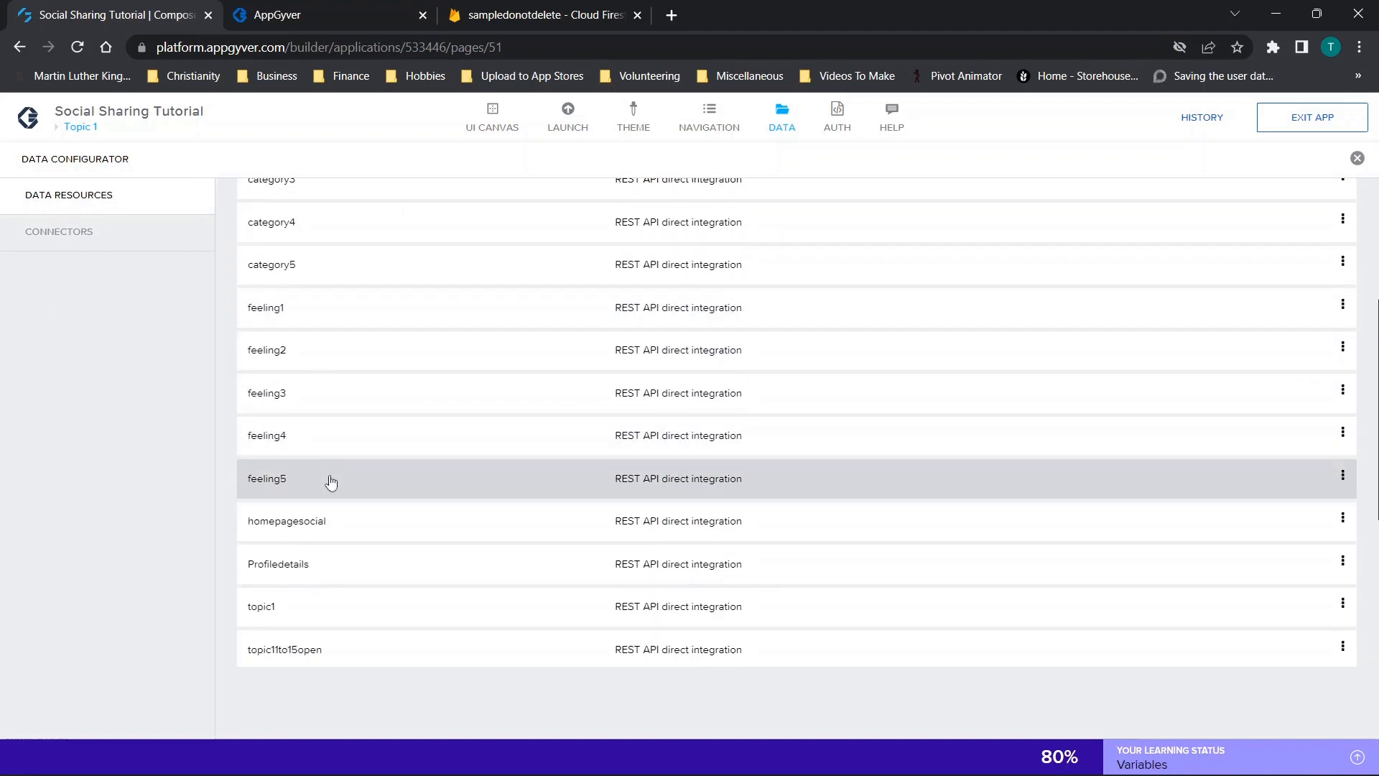
left_click(272, 316)
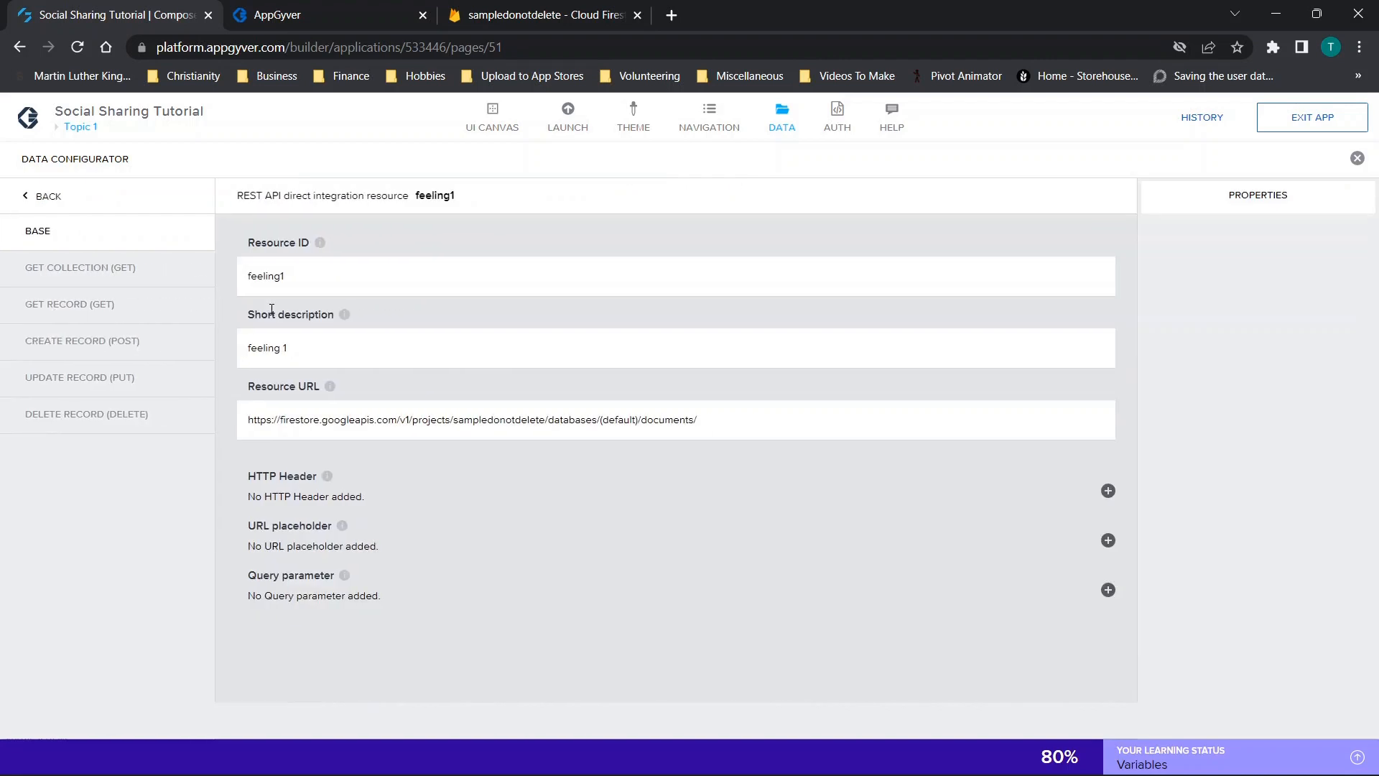
left_click_drag(316, 283, 207, 288)
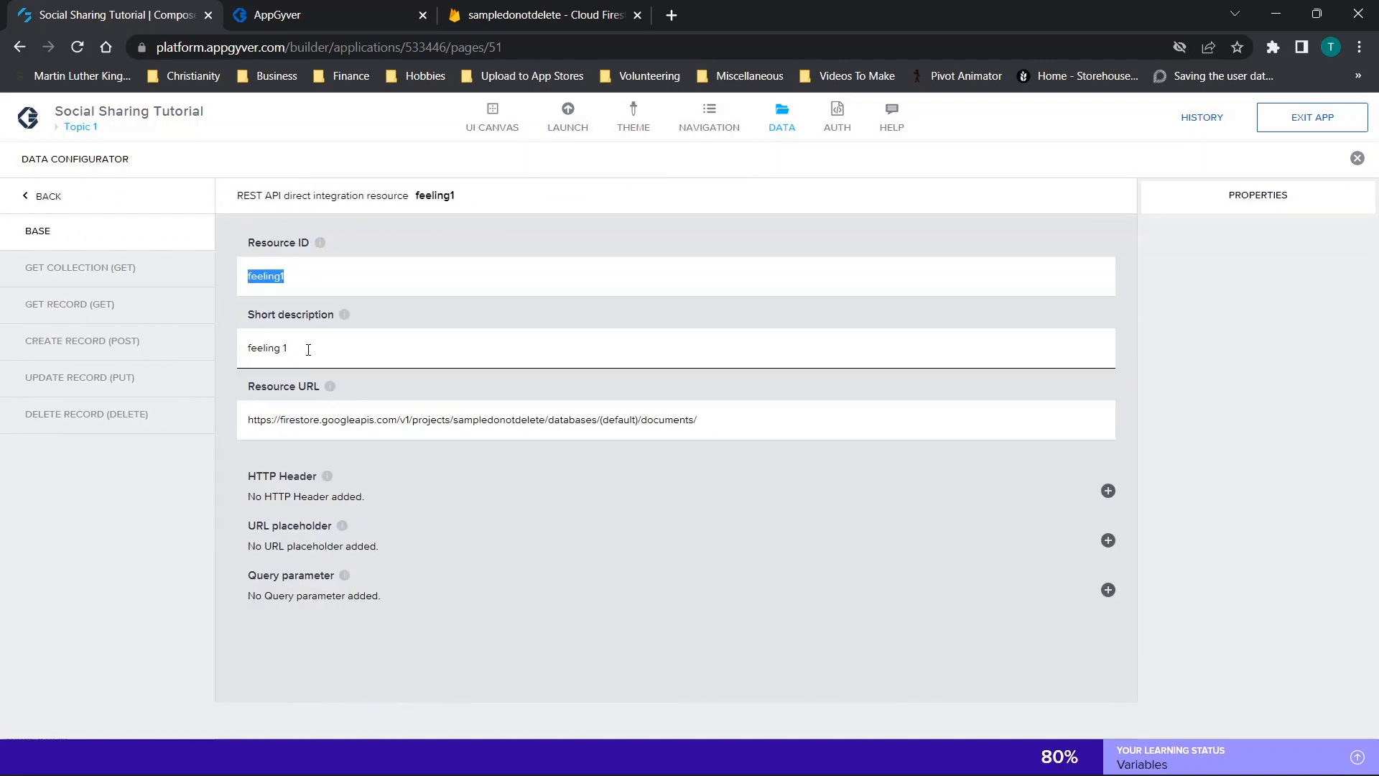
left_click_drag(309, 351, 191, 360)
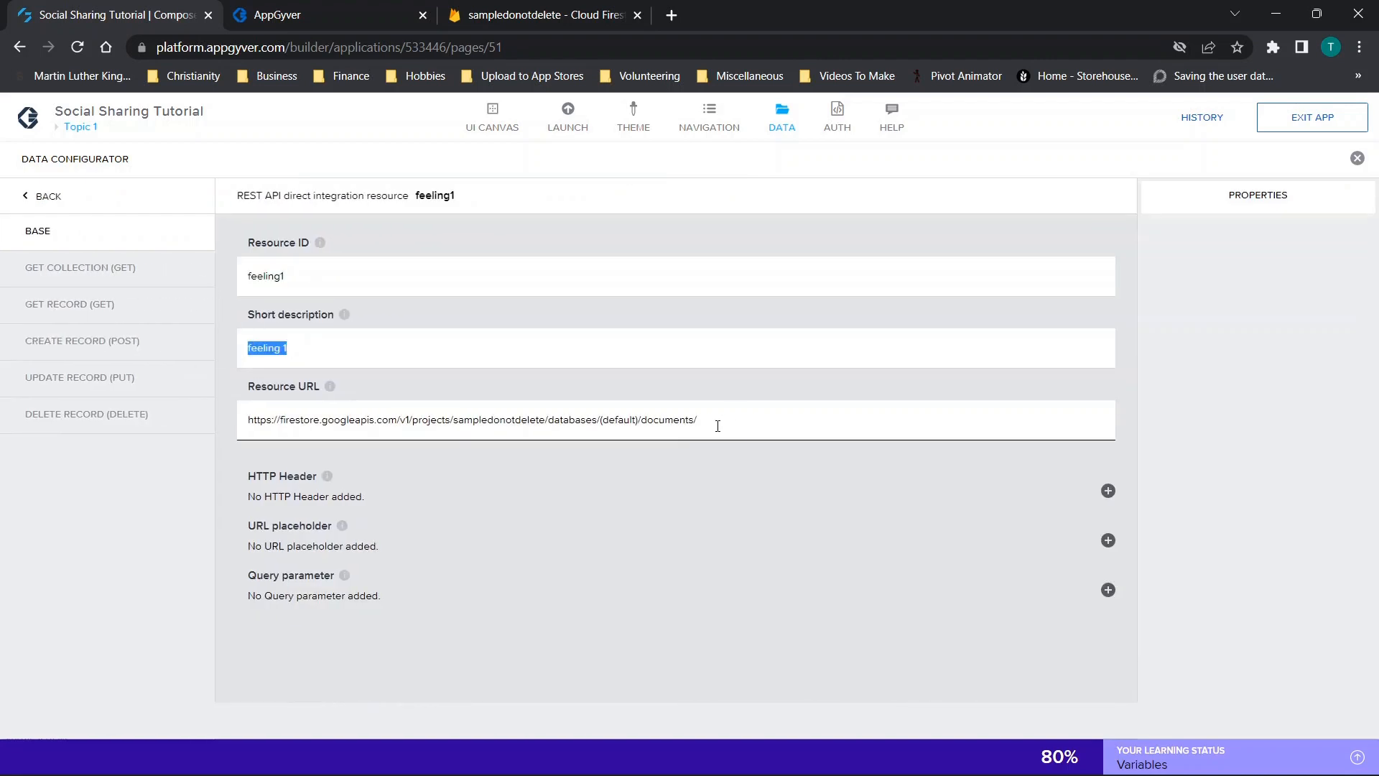
left_click_drag(717, 426, 55, 457)
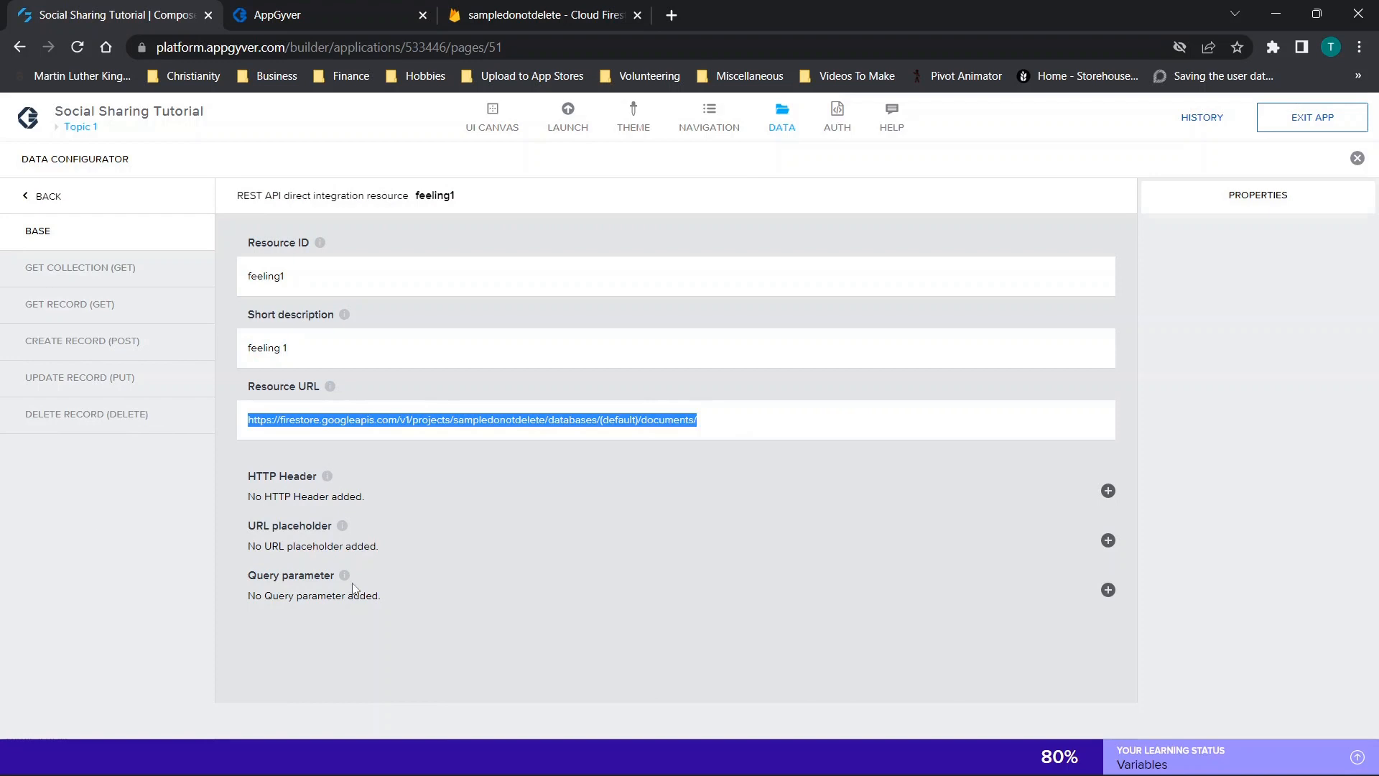
left_click(148, 266)
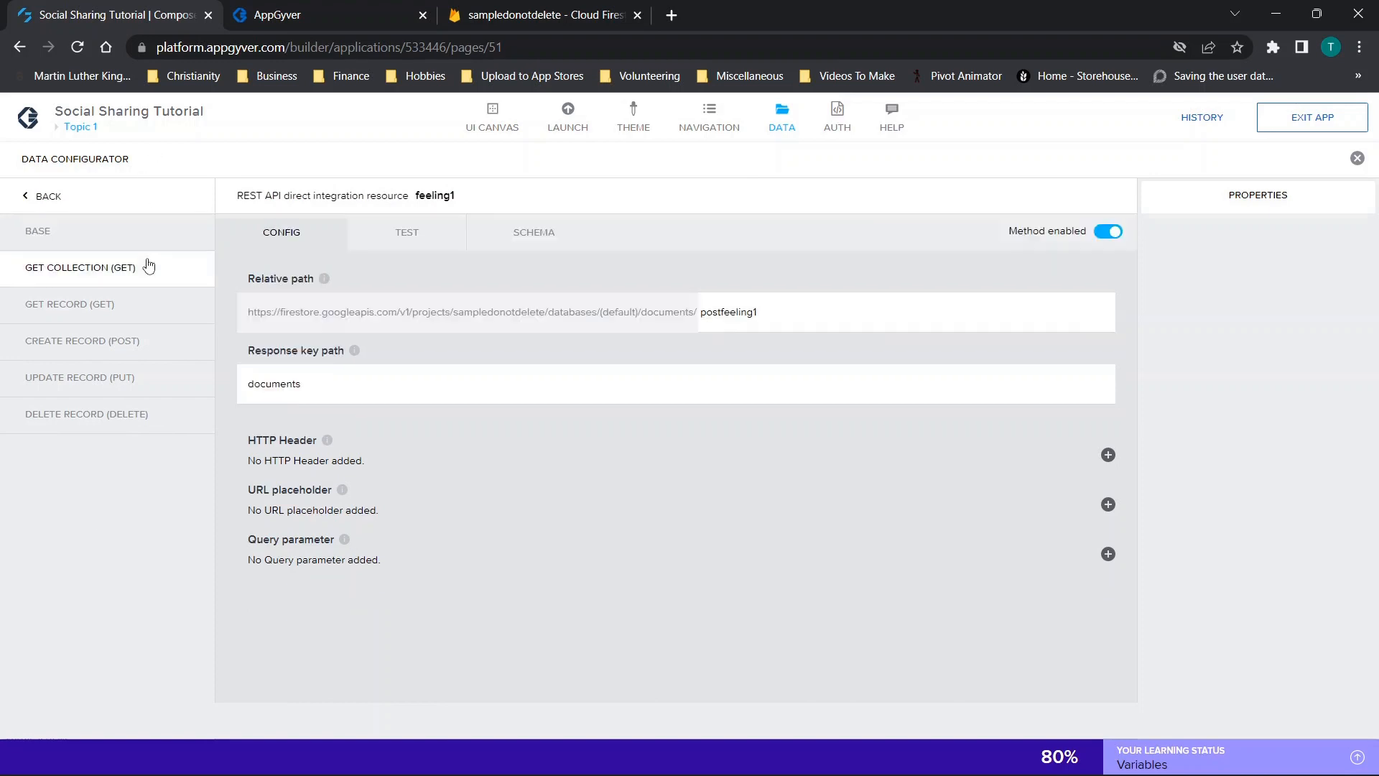
left_click_drag(700, 316, 735, 314)
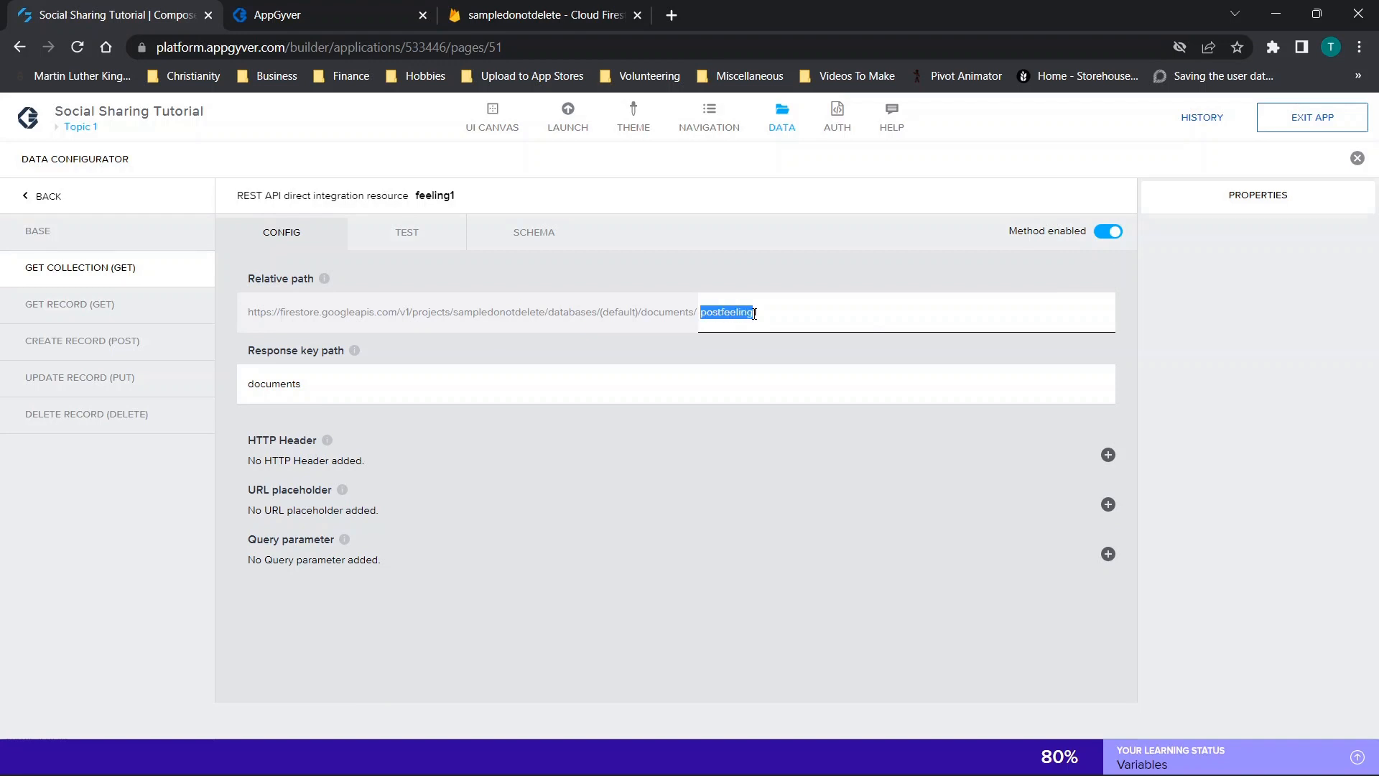
left_click(661, 345)
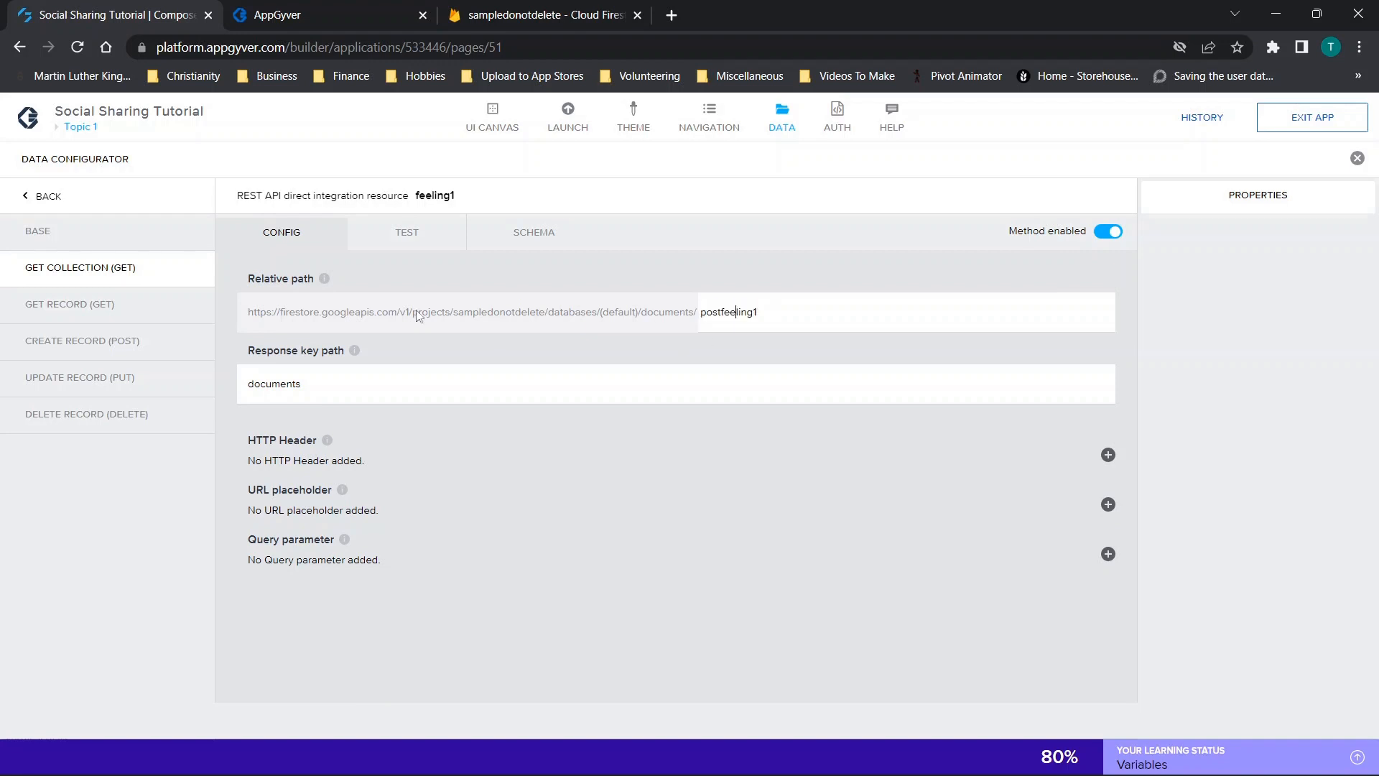
left_click(150, 234)
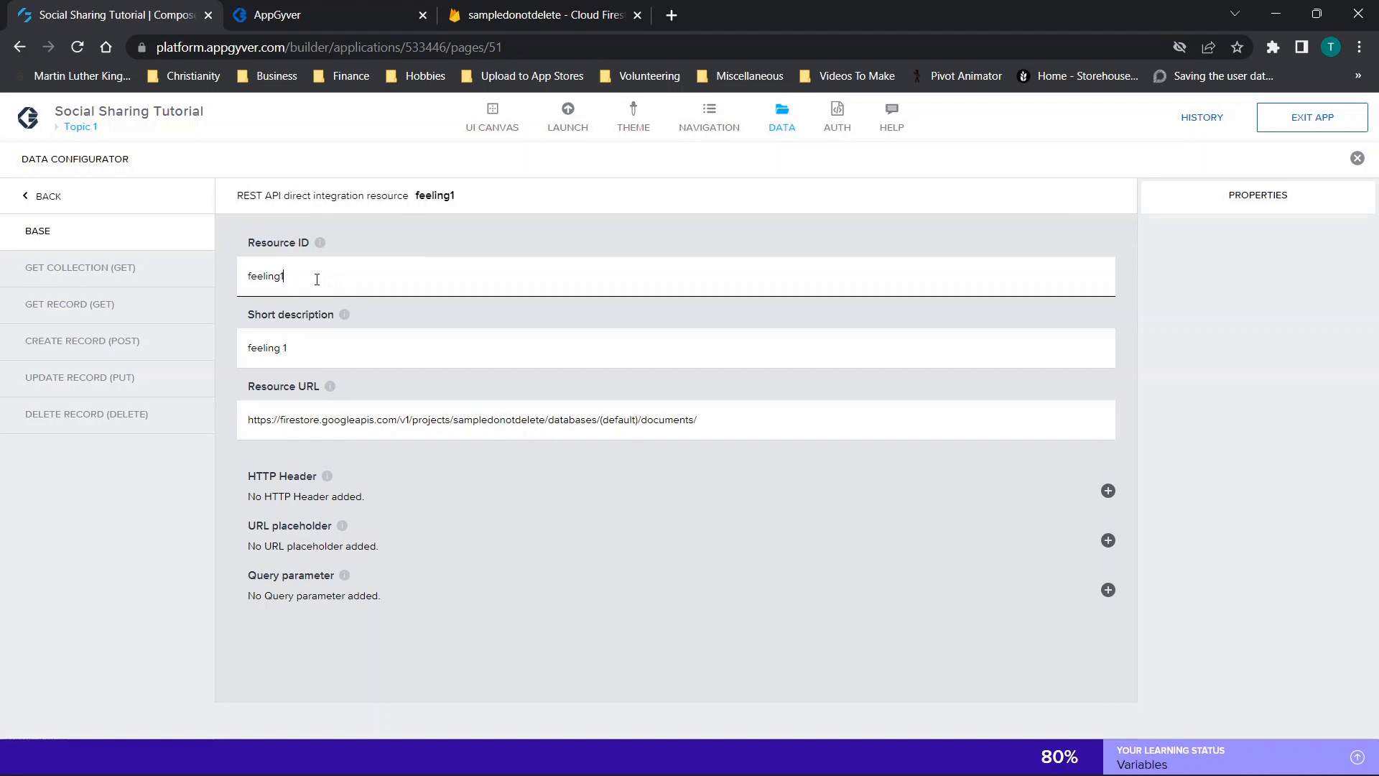
left_click(89, 279)
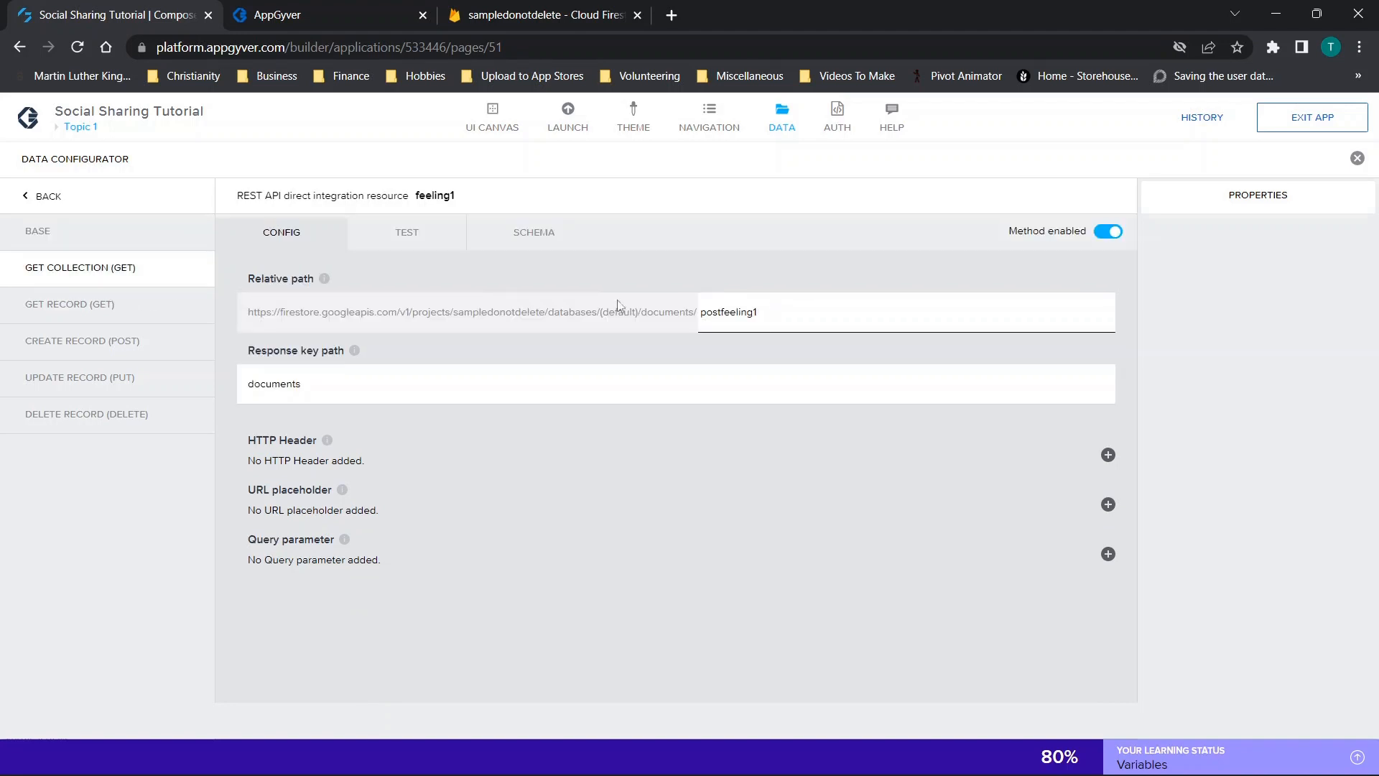
Step: Set feeling1's GET collection schema from a test run's response and save the application, returning to the resource list
left_click(386, 232)
left_click(337, 287)
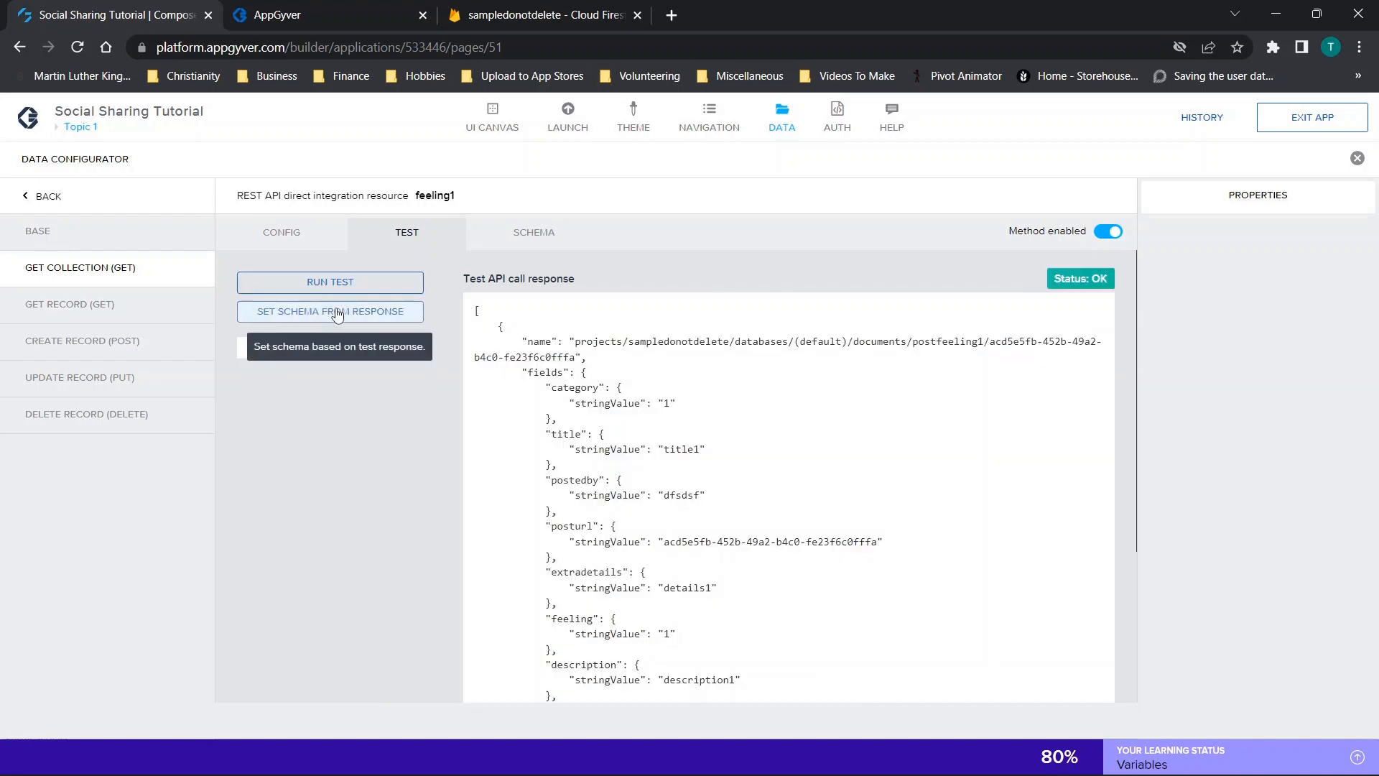
left_click(338, 314)
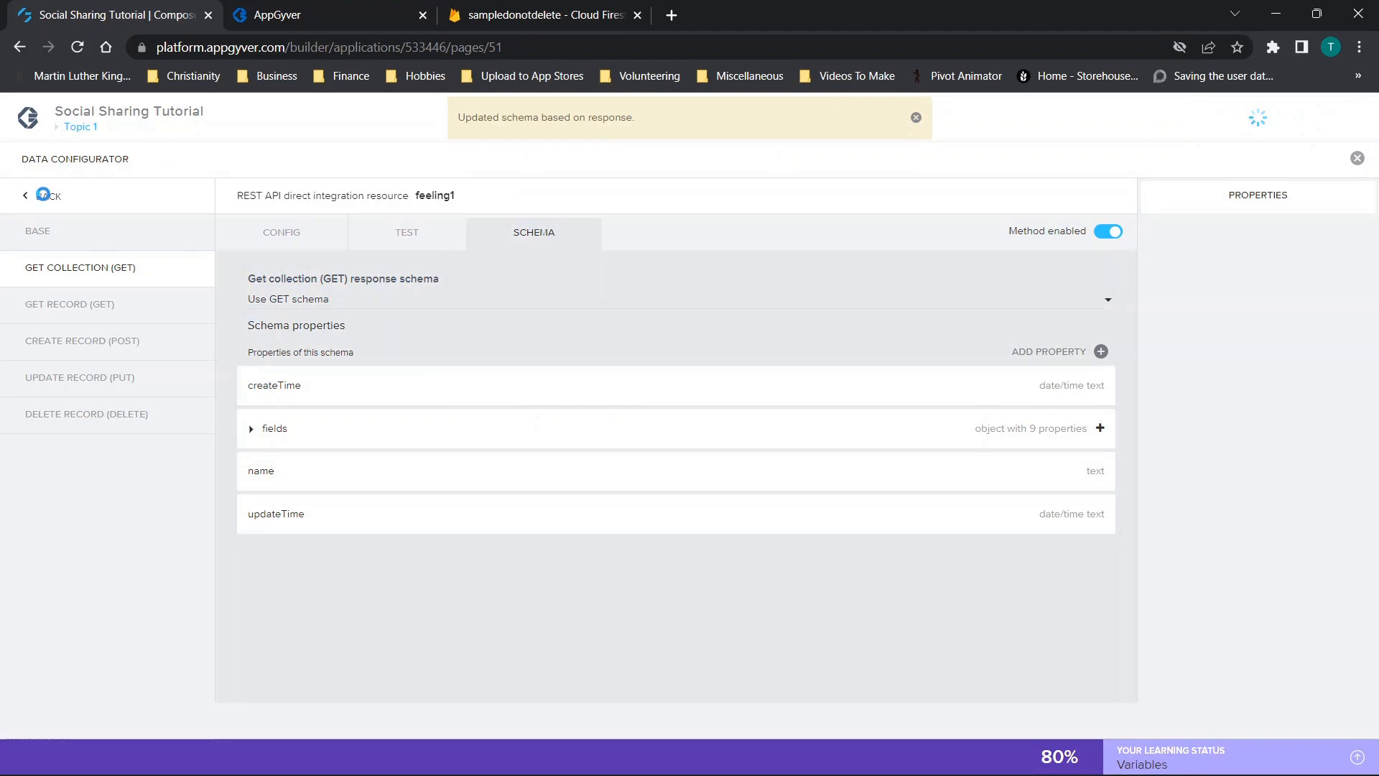
left_click(43, 195)
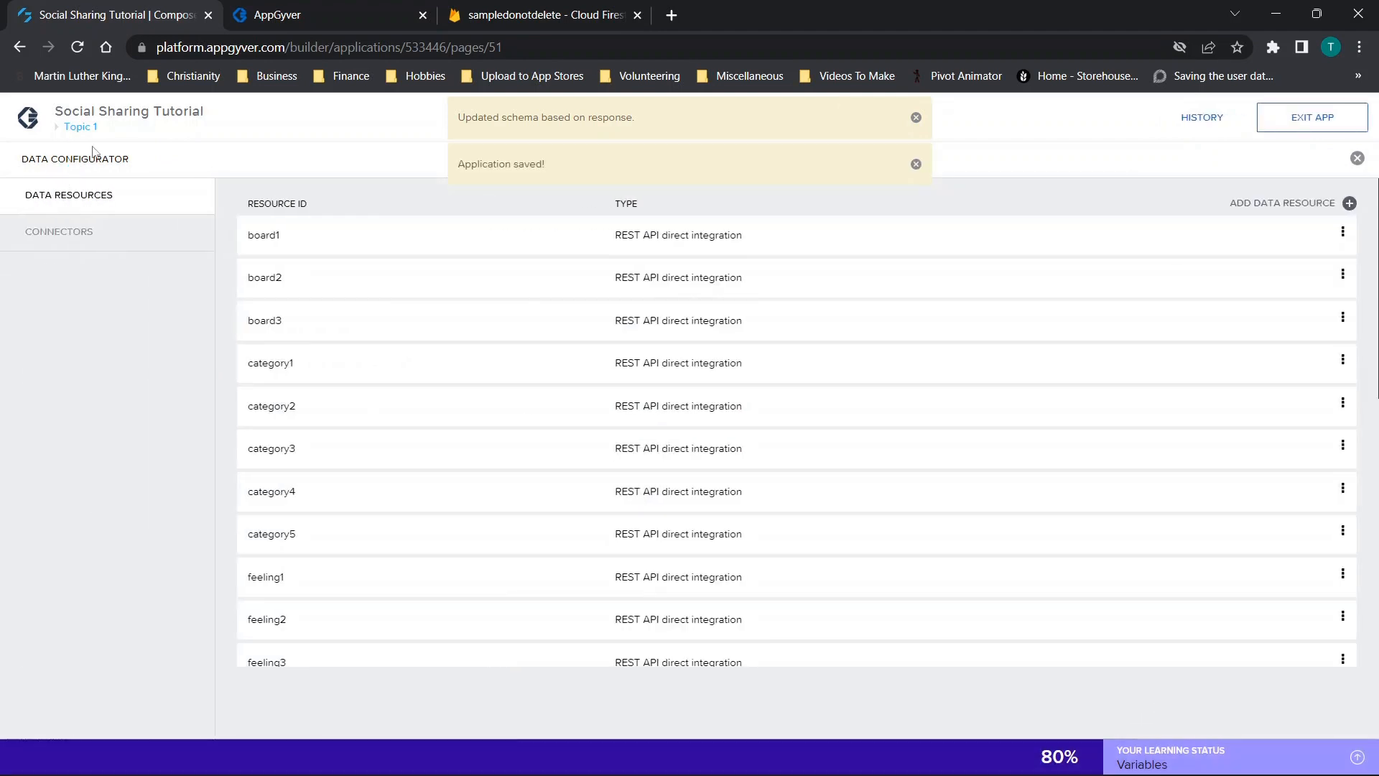
scroll(364, 342, "down", 2)
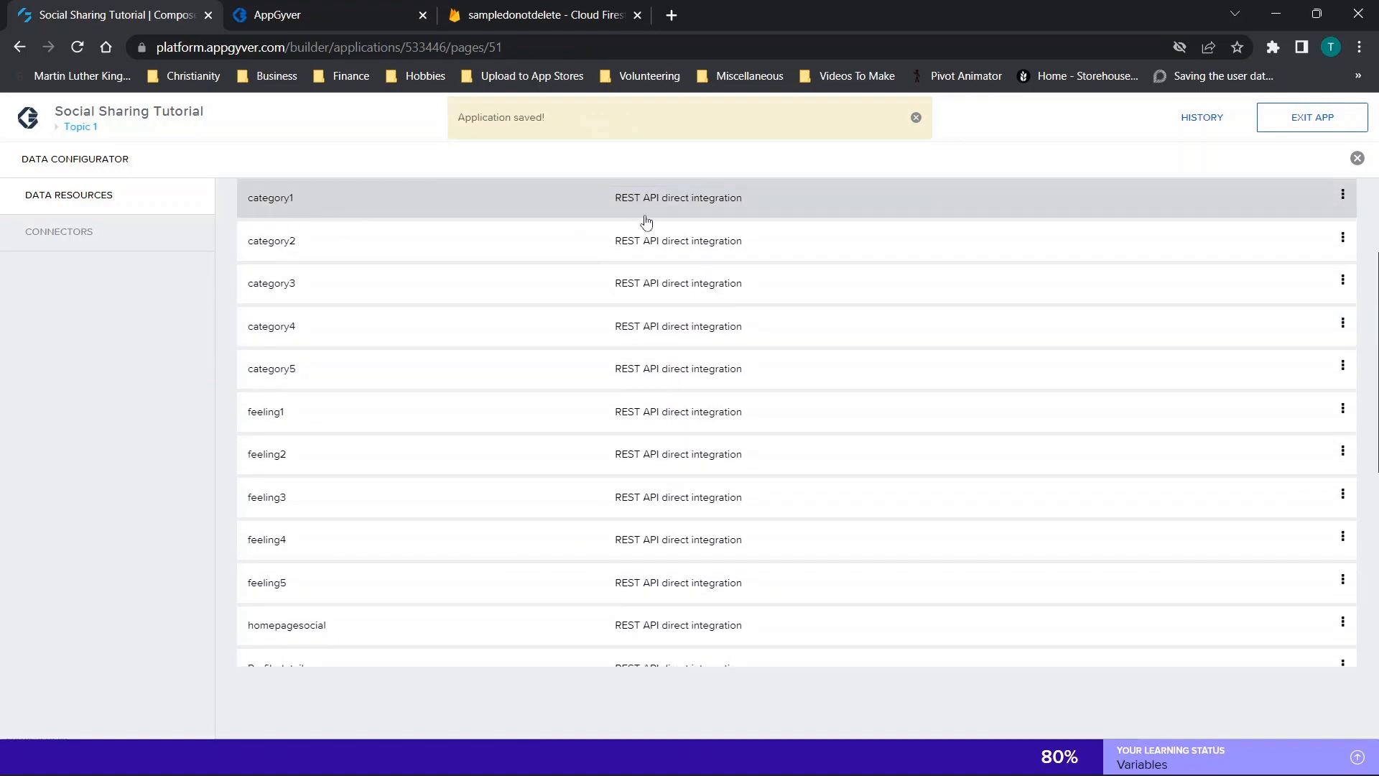
Step: Look through the remaining feeling and topic data resources, and close the data configurator to return to the page canvas
scroll(381, 293, "down", 2)
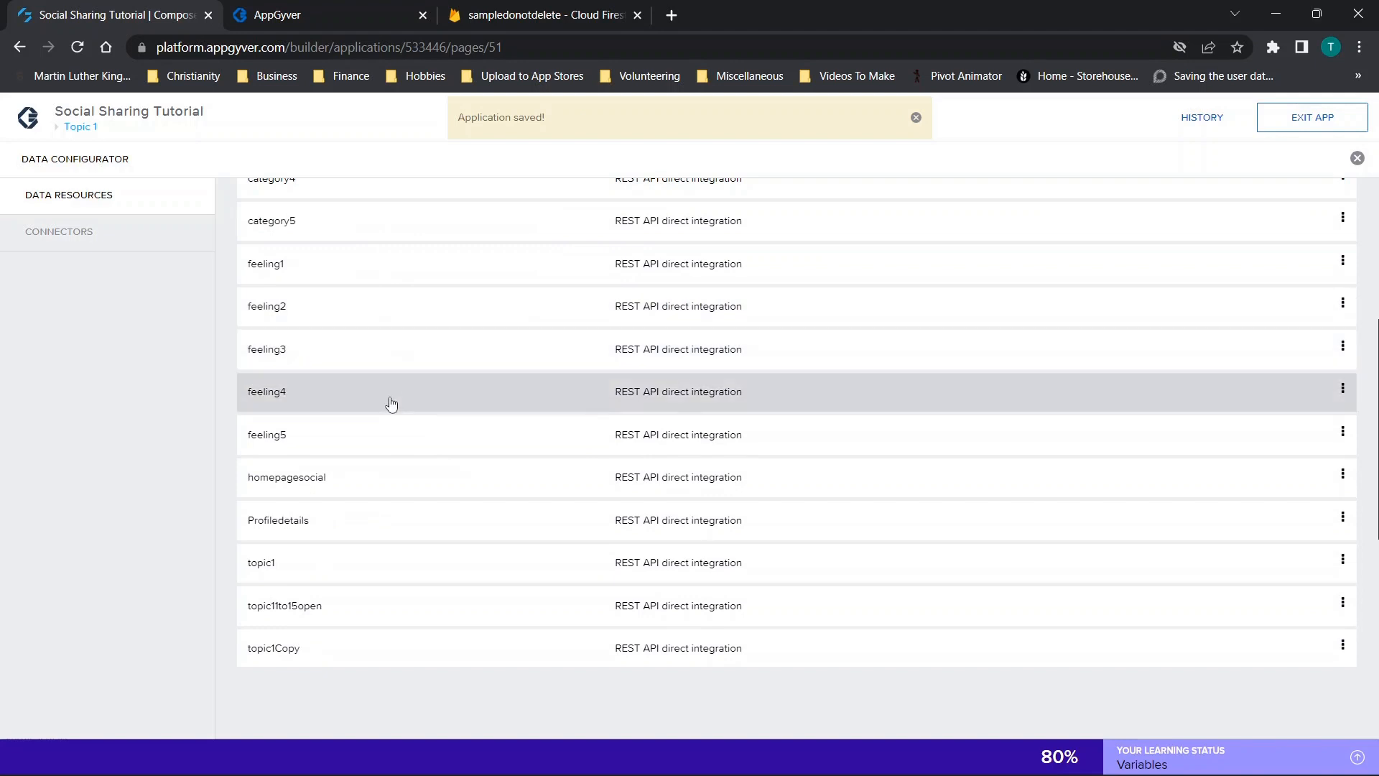
scroll(391, 403, "down", 4)
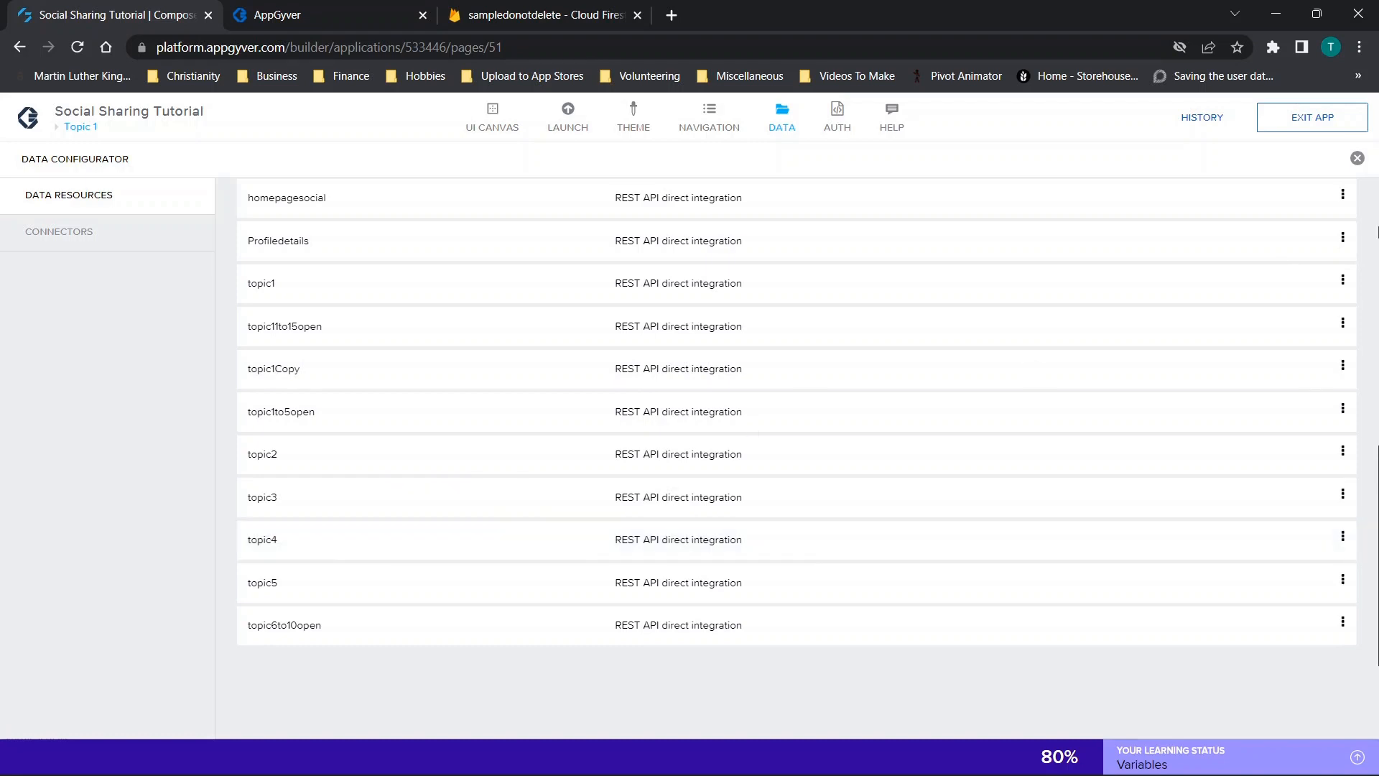
left_click(1357, 158)
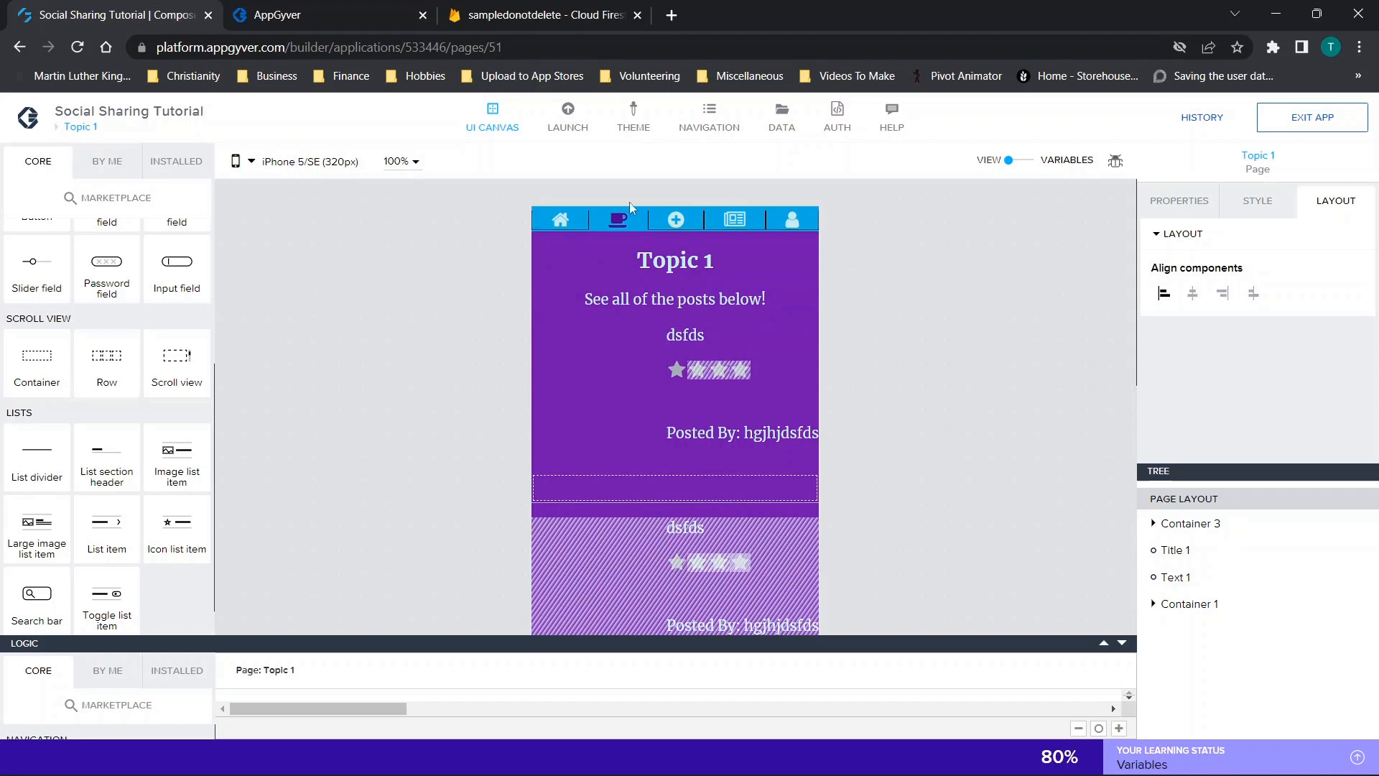
Step: Inspect the Topic 1 page's title, the text beneath it and the container that holds the posts
left_click(675, 263)
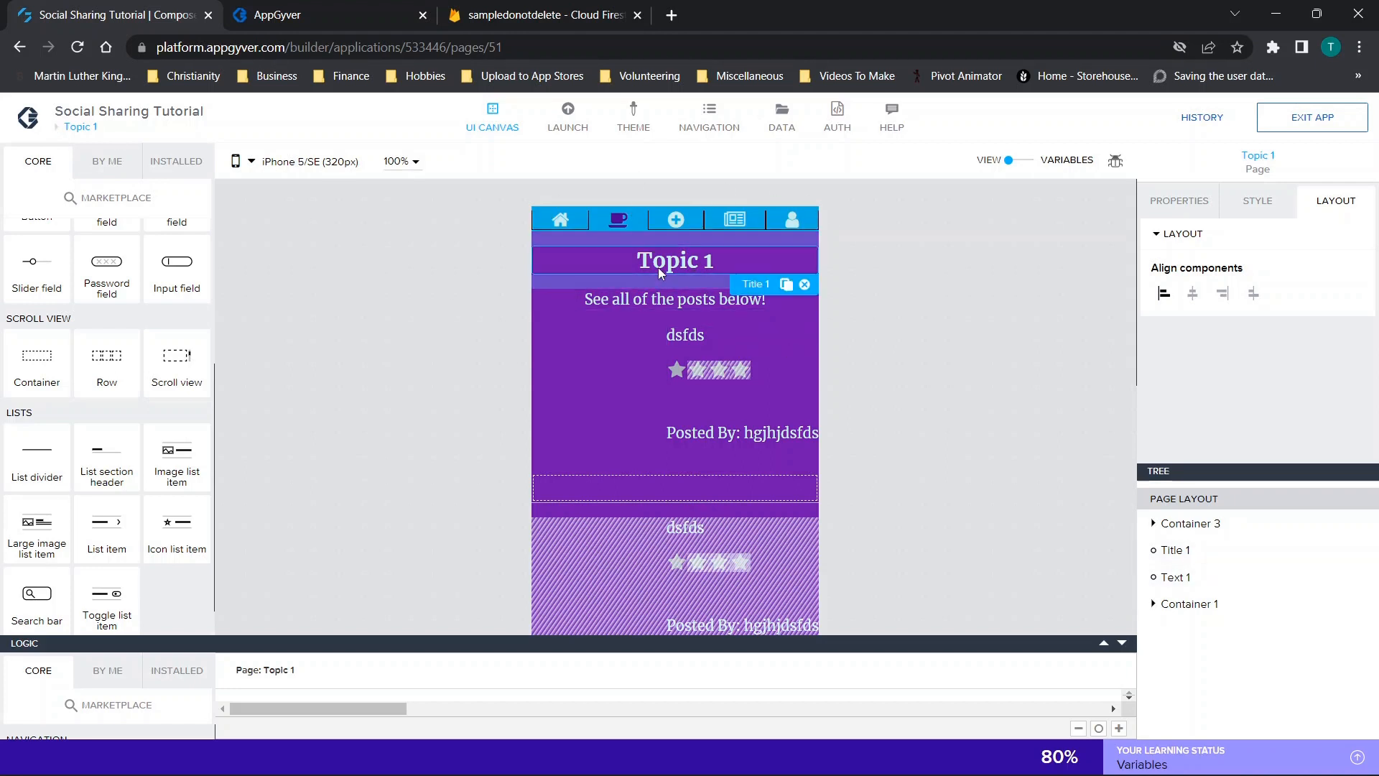
scroll(4, 357, "up", 3)
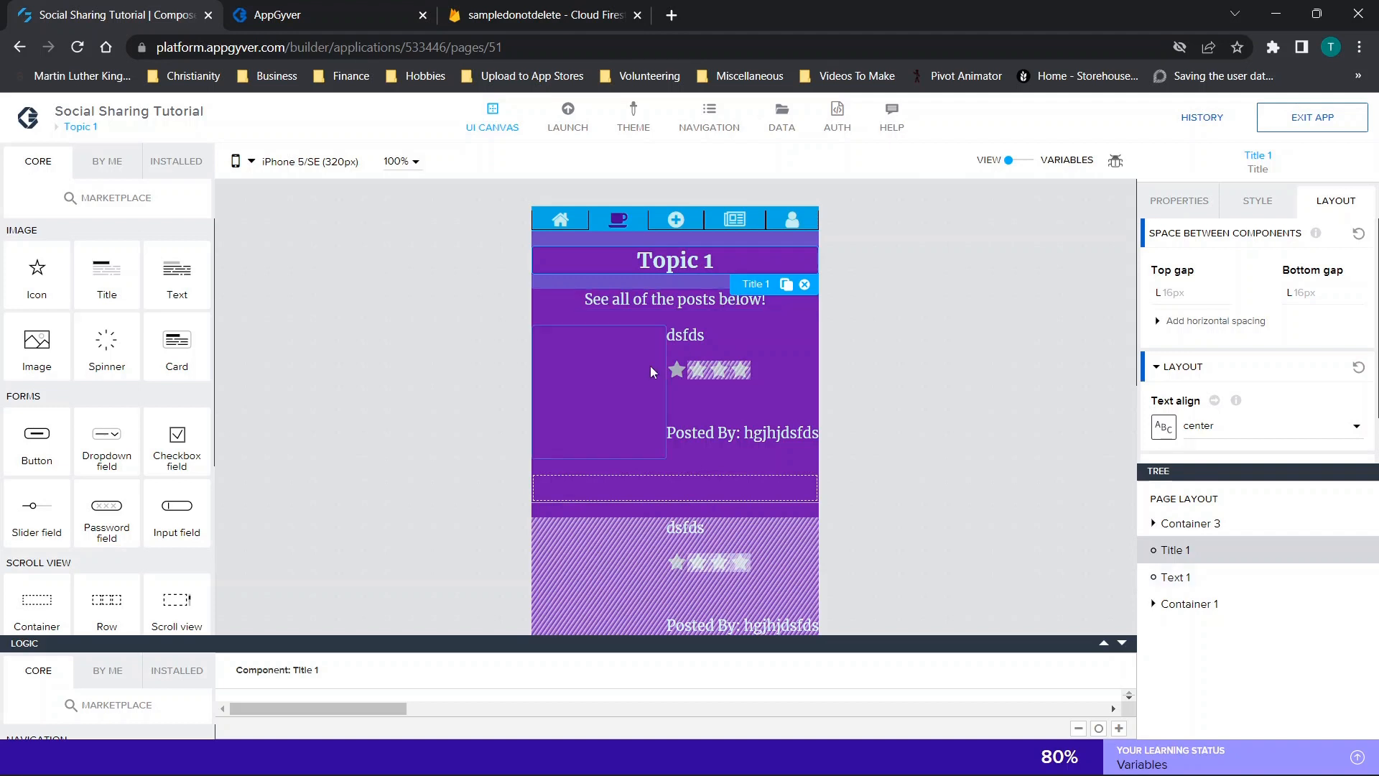
left_click(1166, 578)
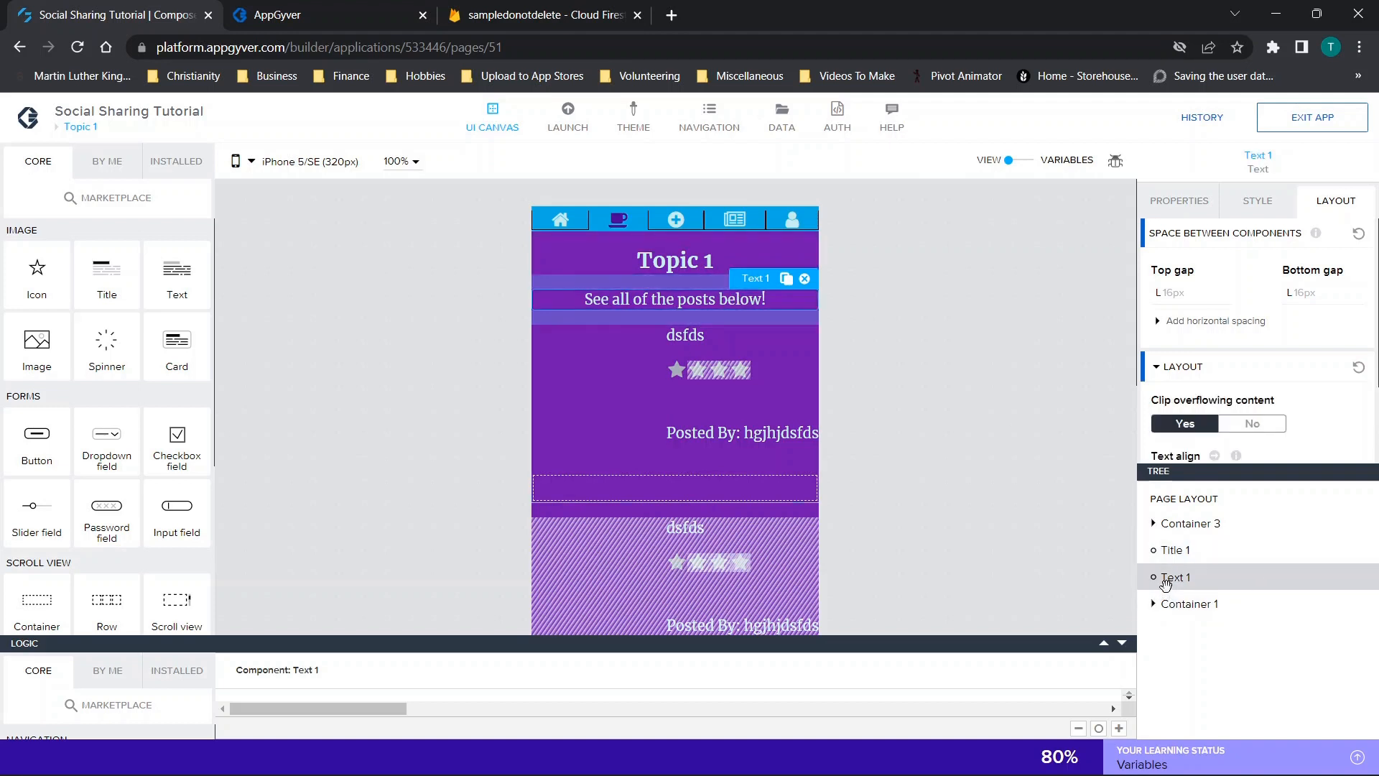
left_click(1199, 604)
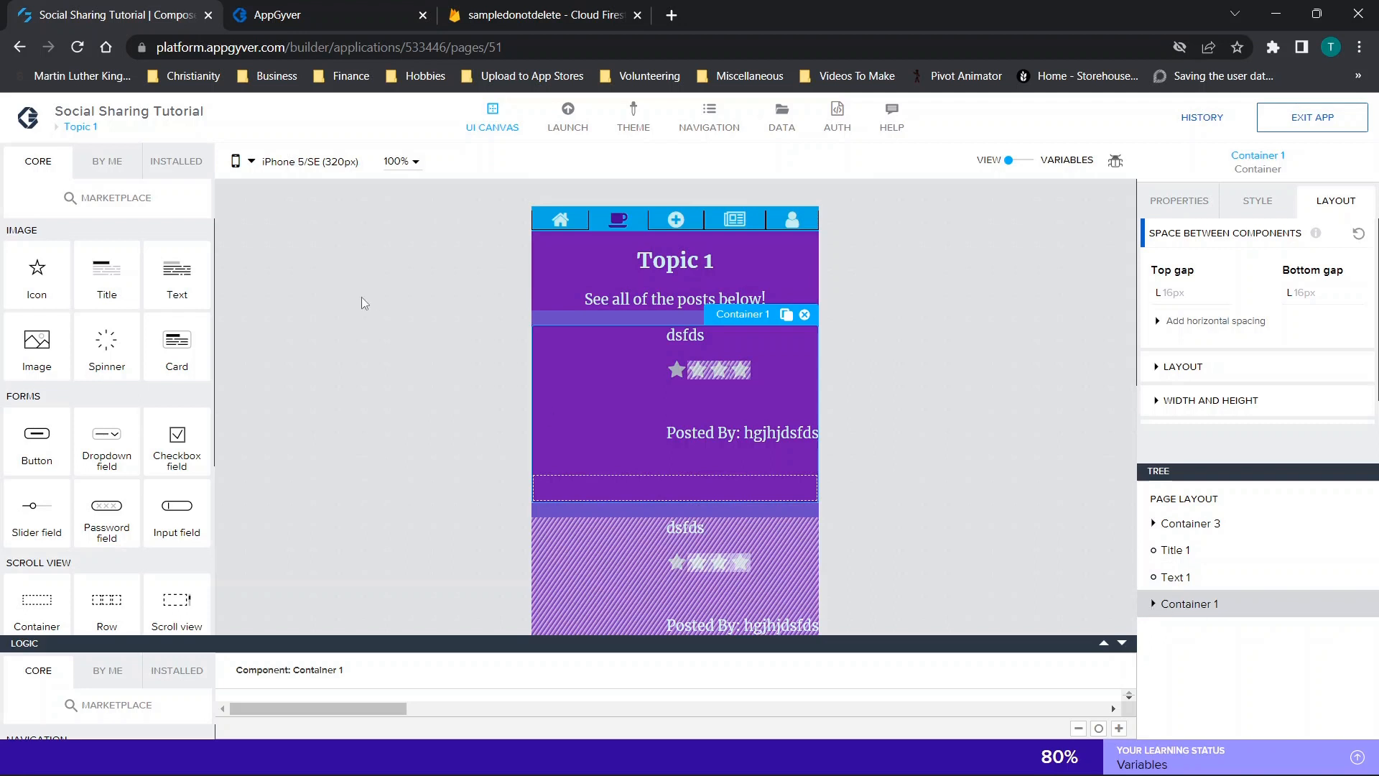
Step: Examine the nested structure of Container 1, including its row, both cells and list divider, and collapse it again
scroll(72, 456, "down", 3)
mouse_move(33, 434)
left_mouse_down()
mouse_move(53, 407)
mouse_move(37, 425)
left_mouse_up()
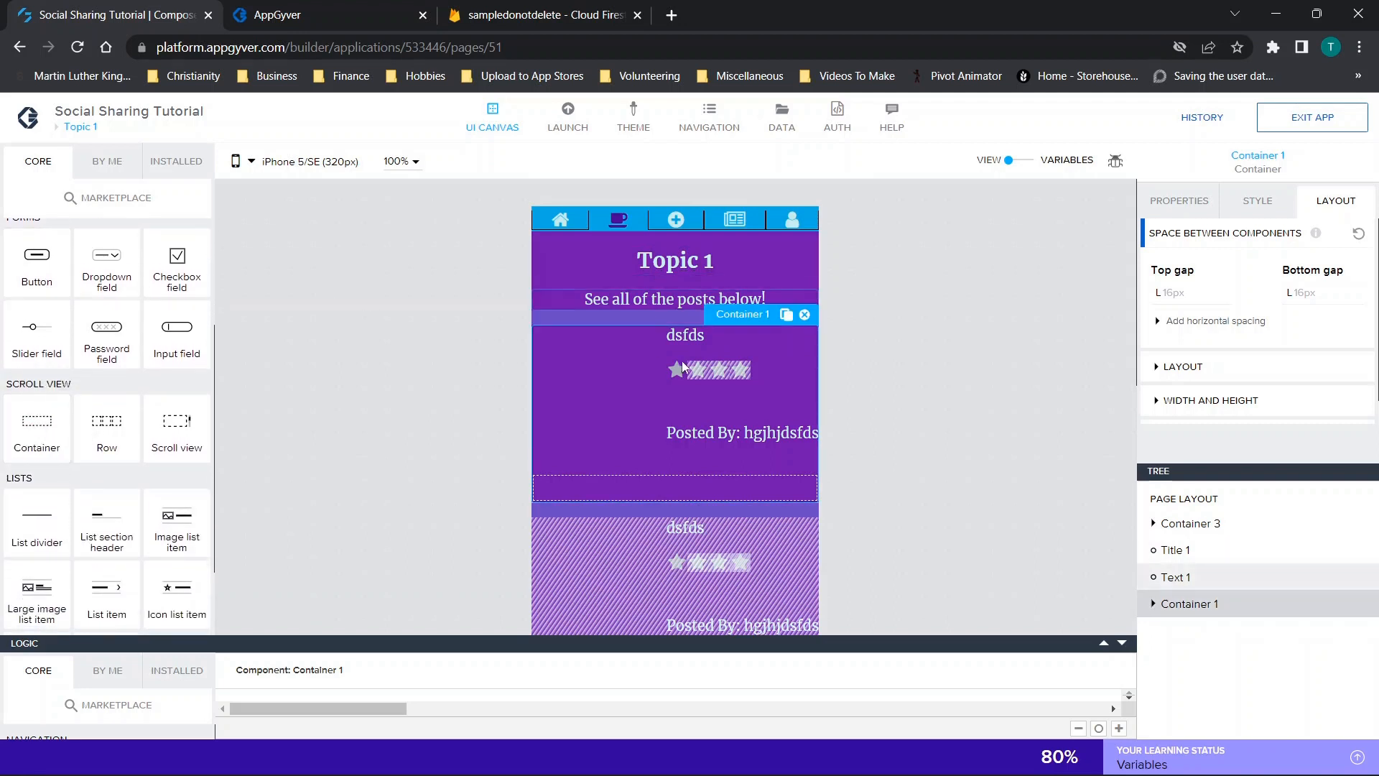
left_click(1152, 603)
left_click(1160, 630)
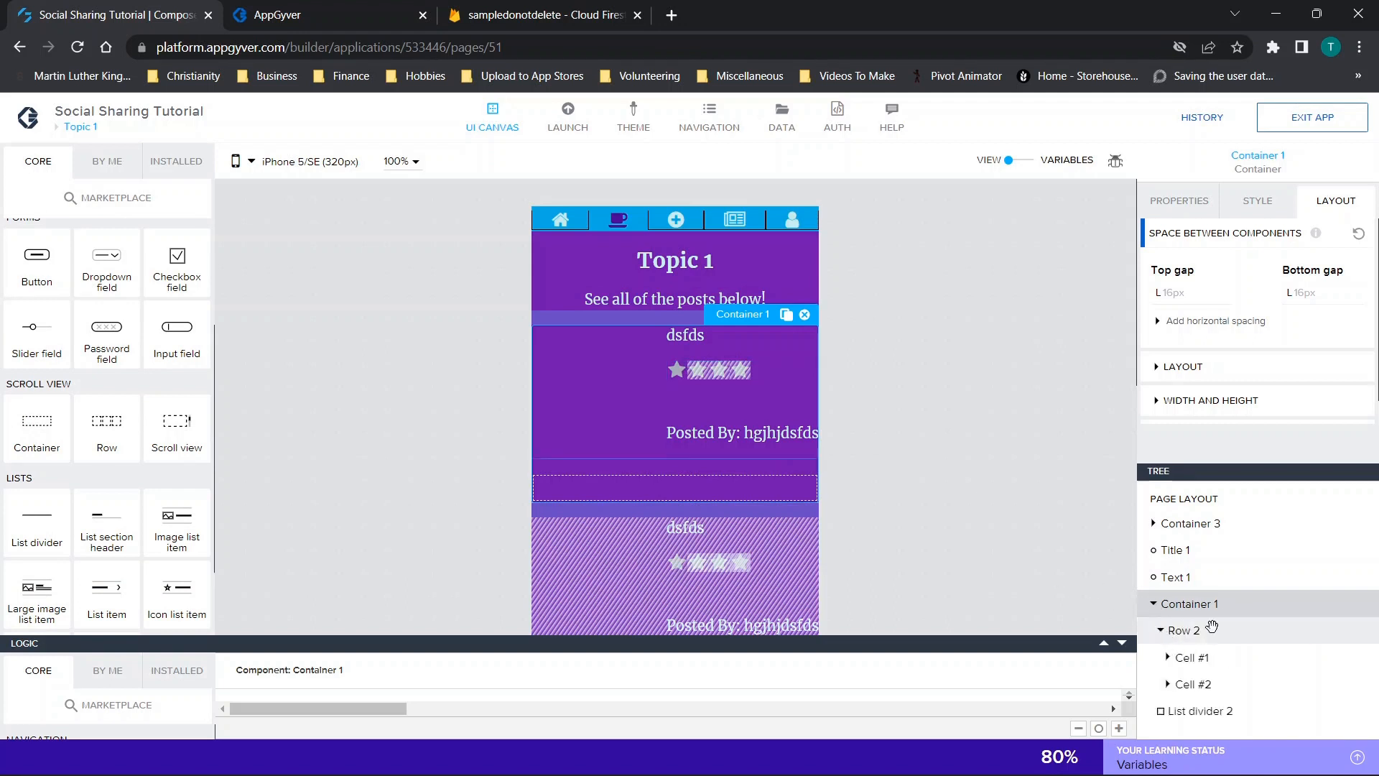
left_click(1167, 657)
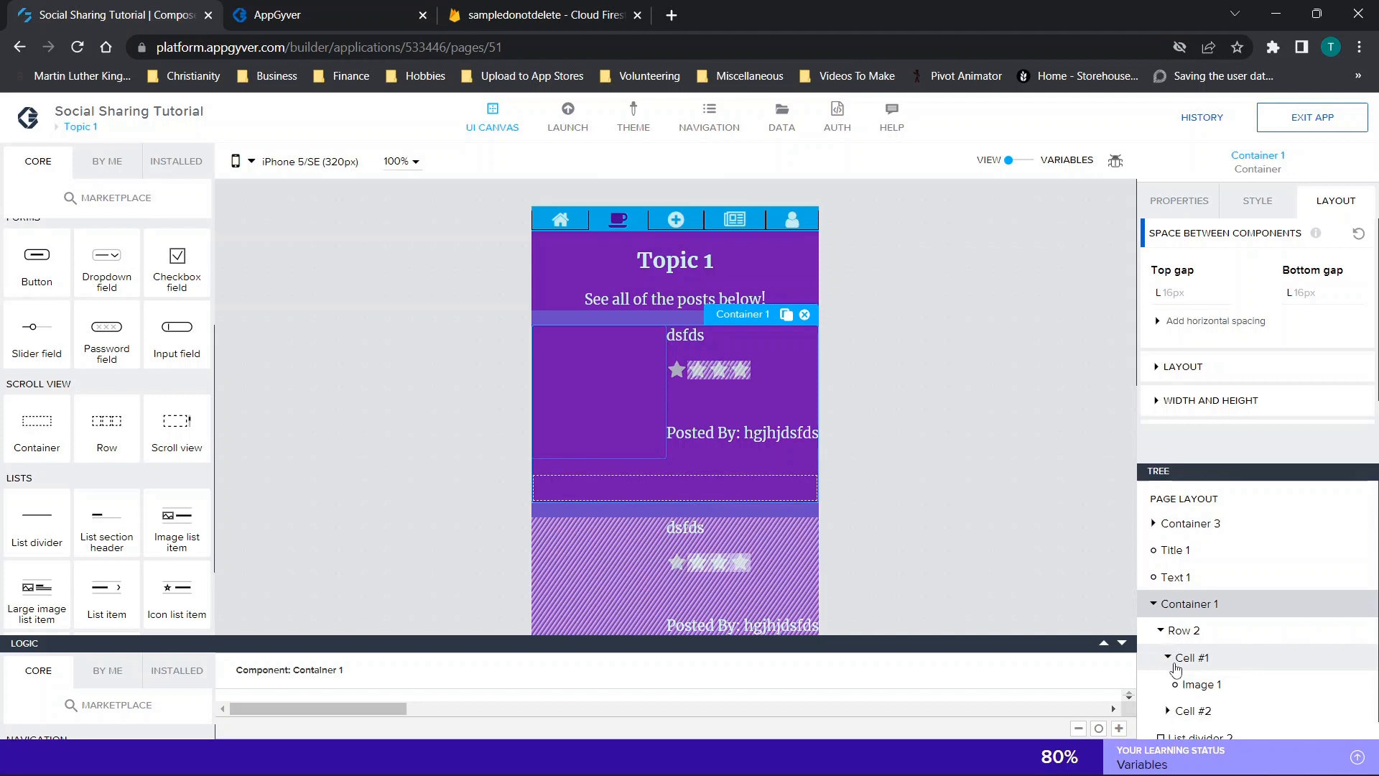
left_click(1167, 692)
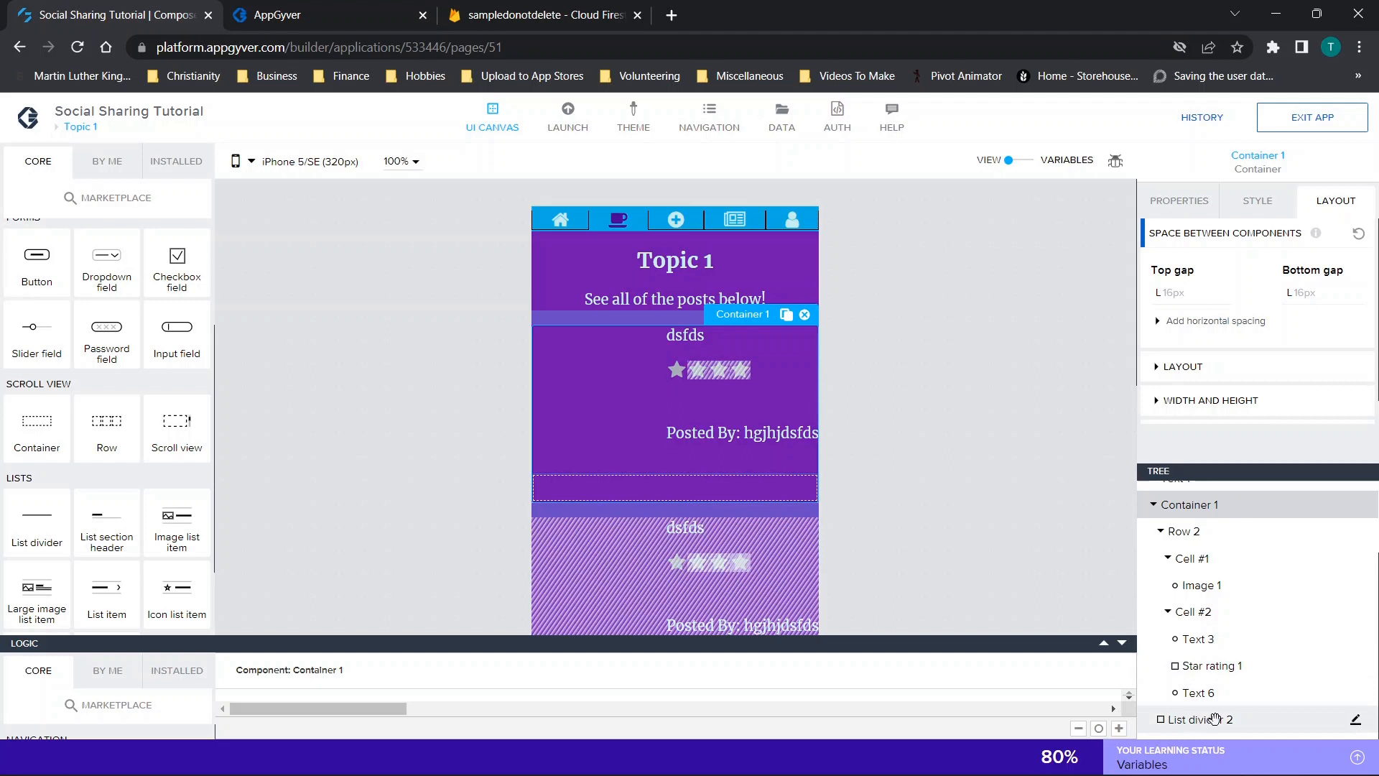
left_click(1154, 506)
Step: Add a new container below the repeated posts on the Topic 1 page and place a two-cell row inside it
left_click_drag(571, 552, 639, 539)
scroll(479, 364, "down", 2)
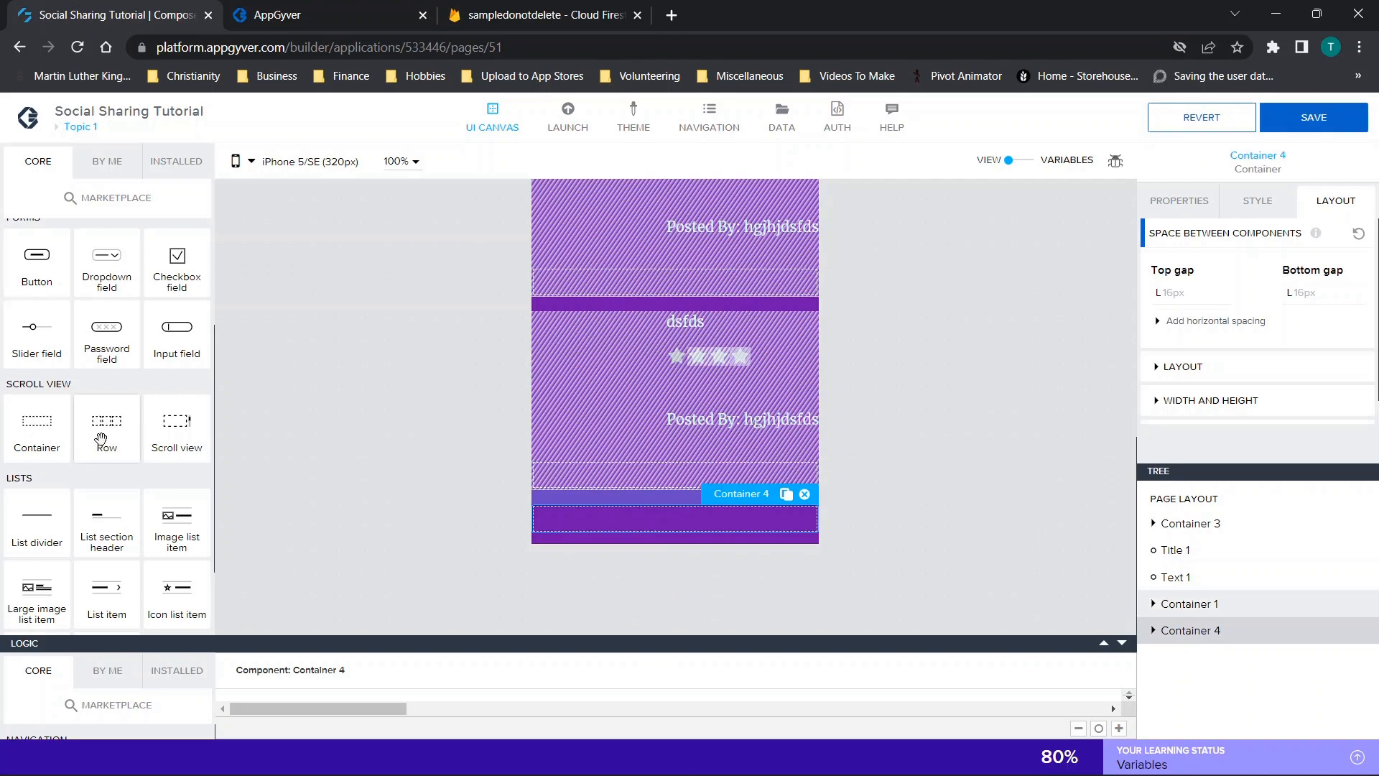
left_click_drag(107, 417, 705, 531)
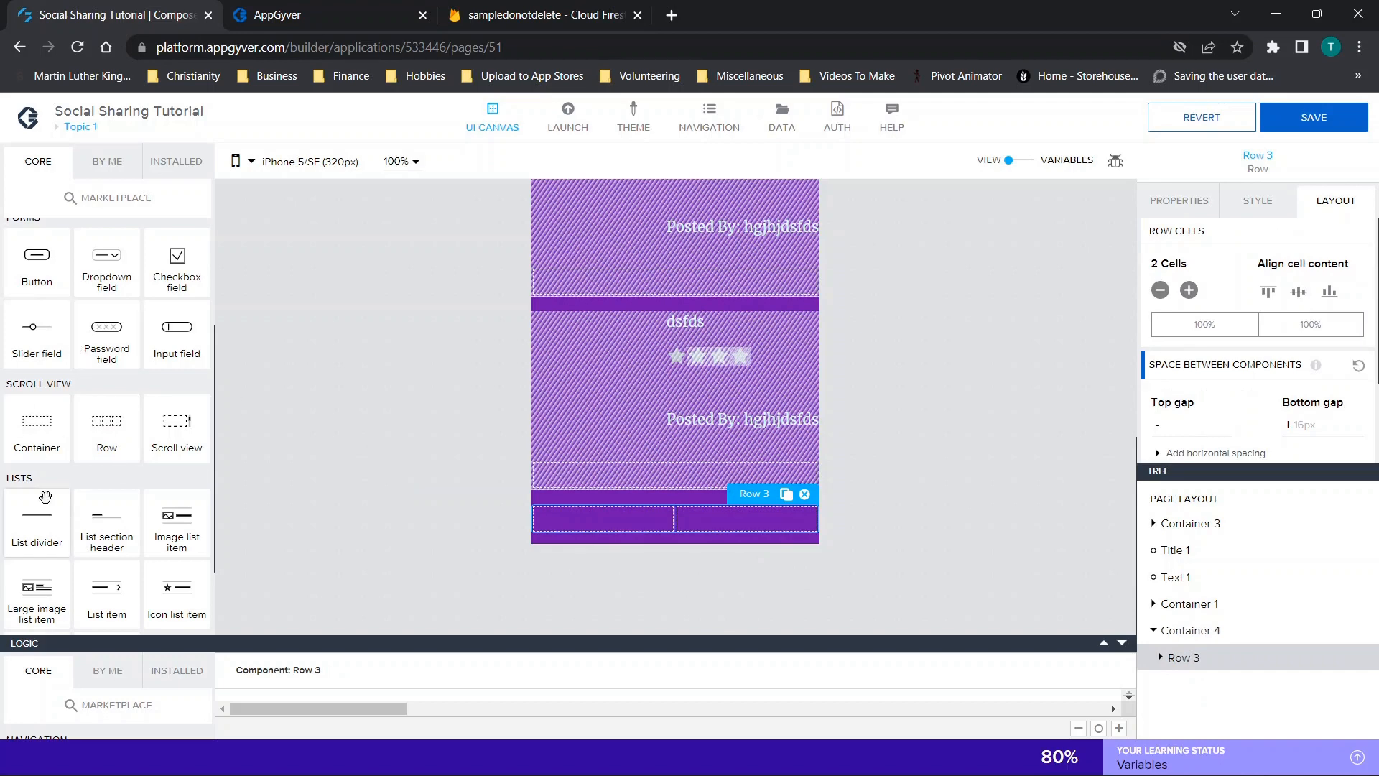
Step: Add an image component to the first cell of the new row
scroll(94, 418, "down", 2)
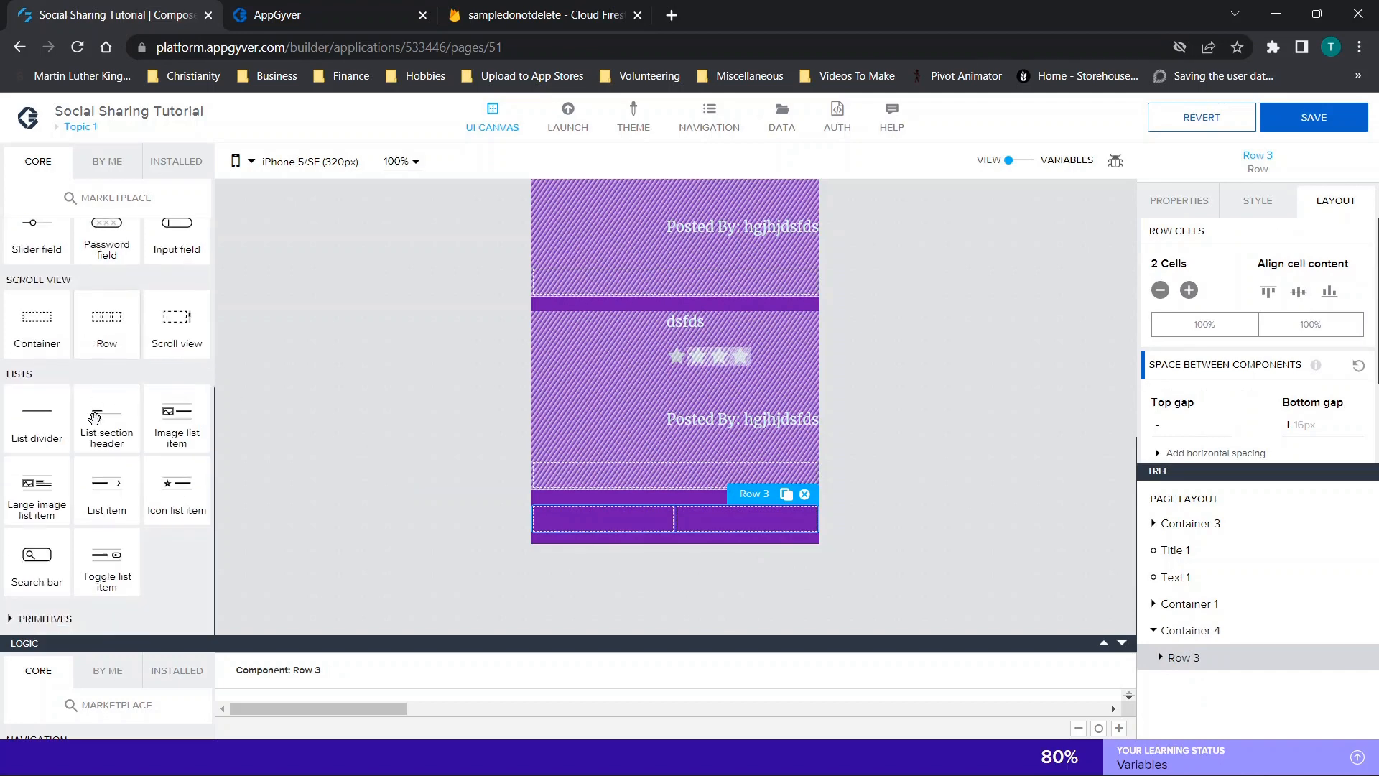
scroll(50, 380, "up", 5)
left_click_drag(25, 339, 619, 527)
Step: Check the exact width and height of the existing post image in Container 1
scroll(918, 504, "up", 6)
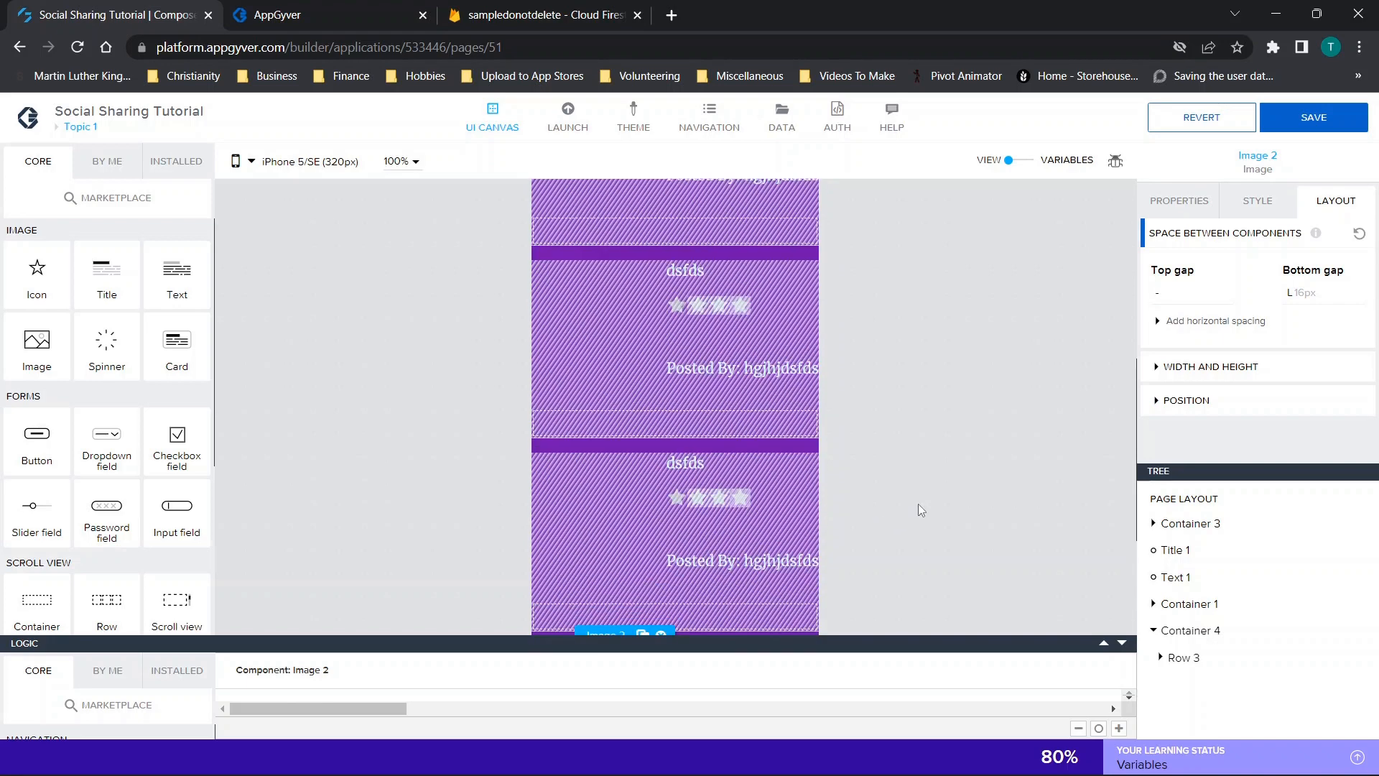
left_click(577, 381)
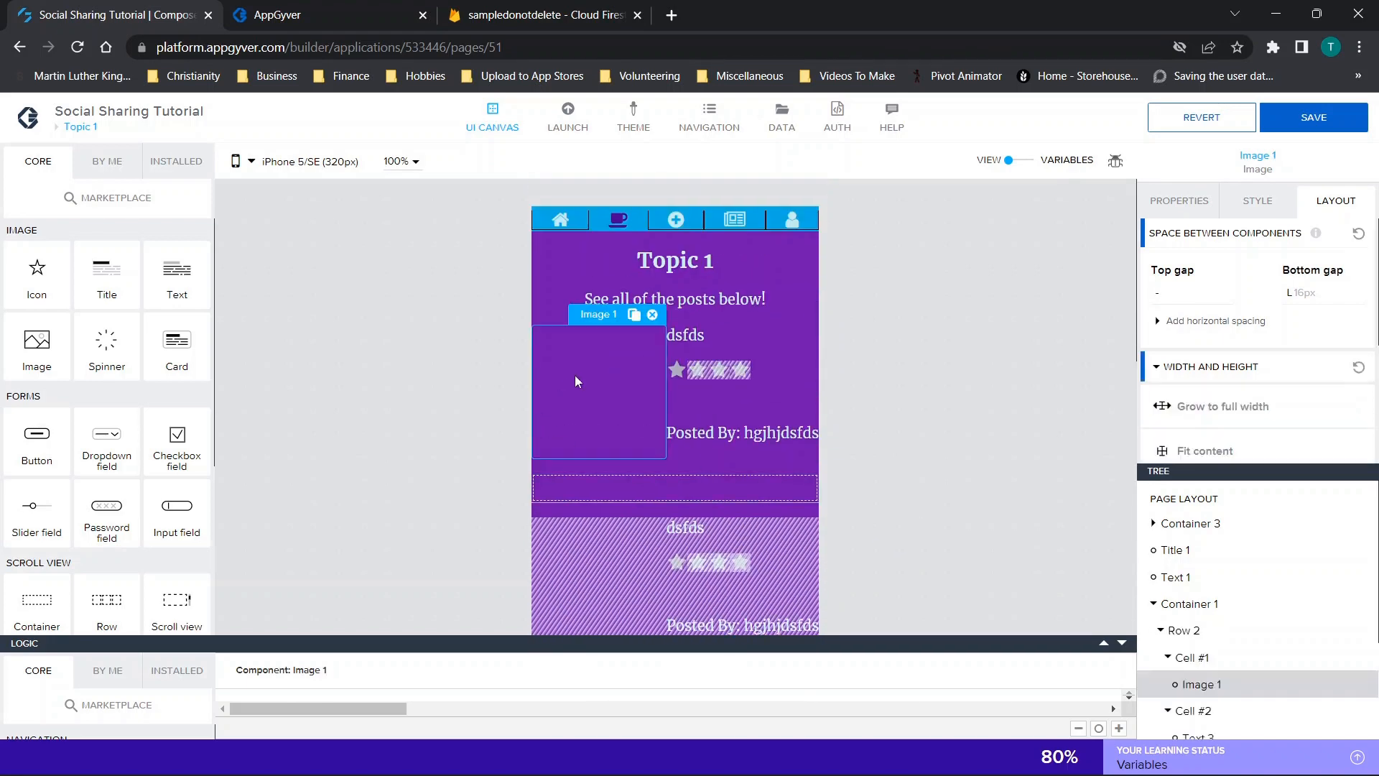
scroll(1239, 367, "down", 2)
scroll(1238, 367, "down", 1)
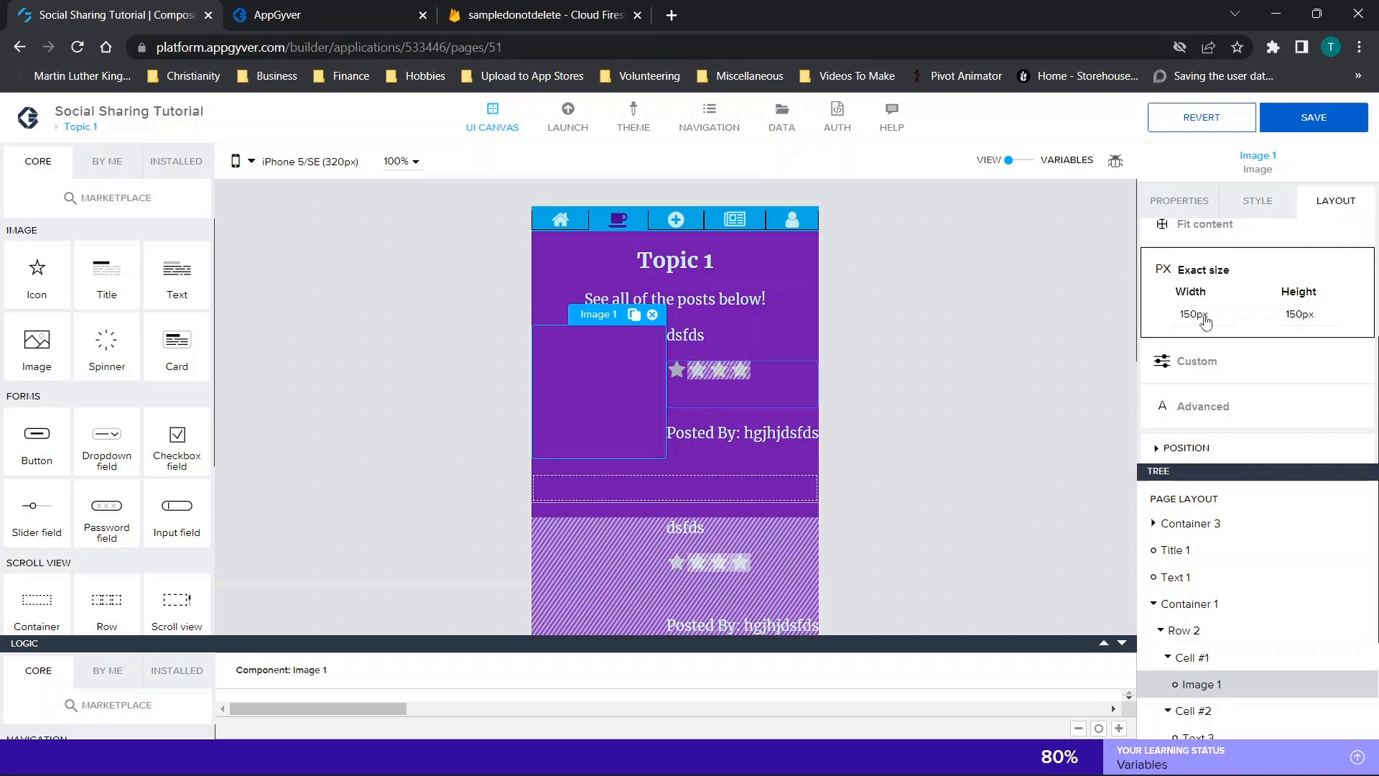
scroll(1008, 367, "down", 5)
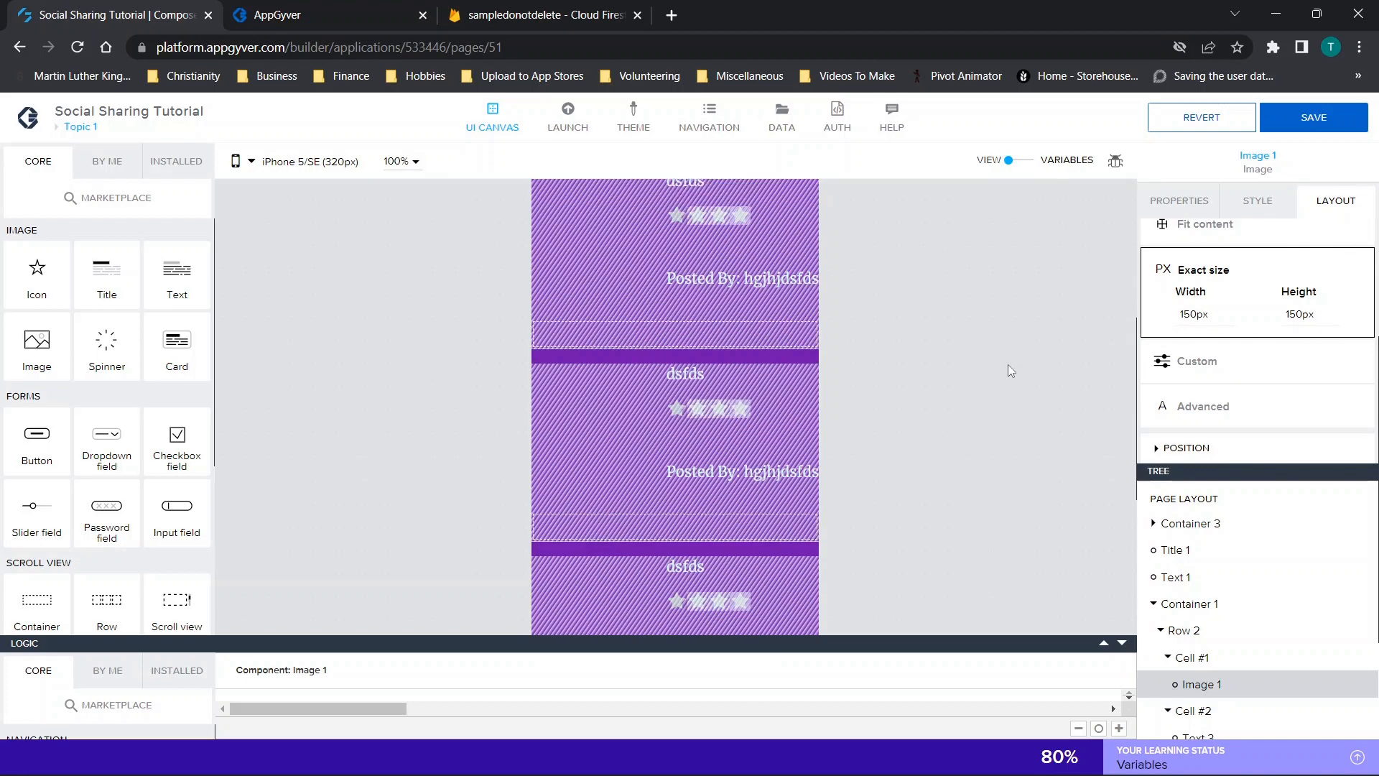
scroll(1007, 364, "down", 2)
Step: Give the new image in Container 4 an exact size of 150 px wide by 150 px high
left_click(620, 439)
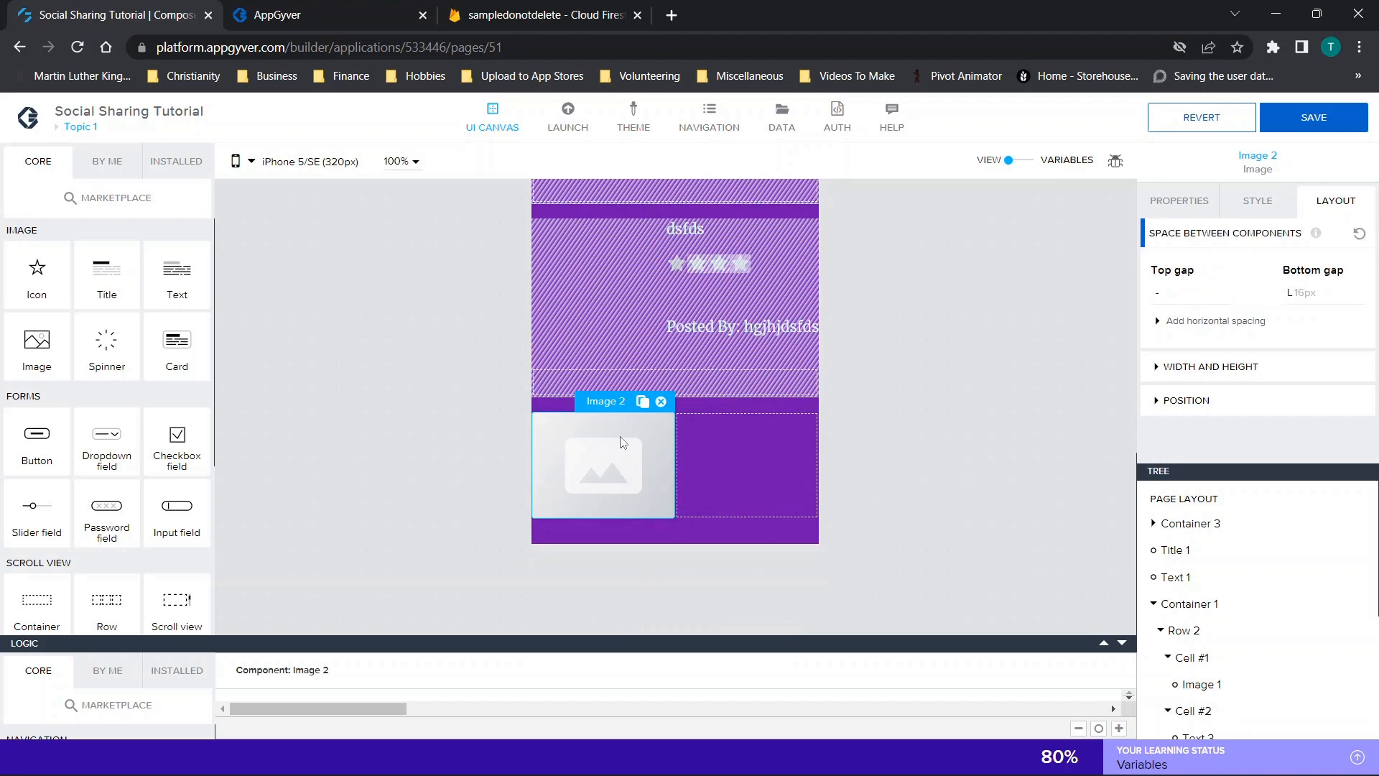
left_click(1216, 367)
scroll(1213, 363, "down", 2)
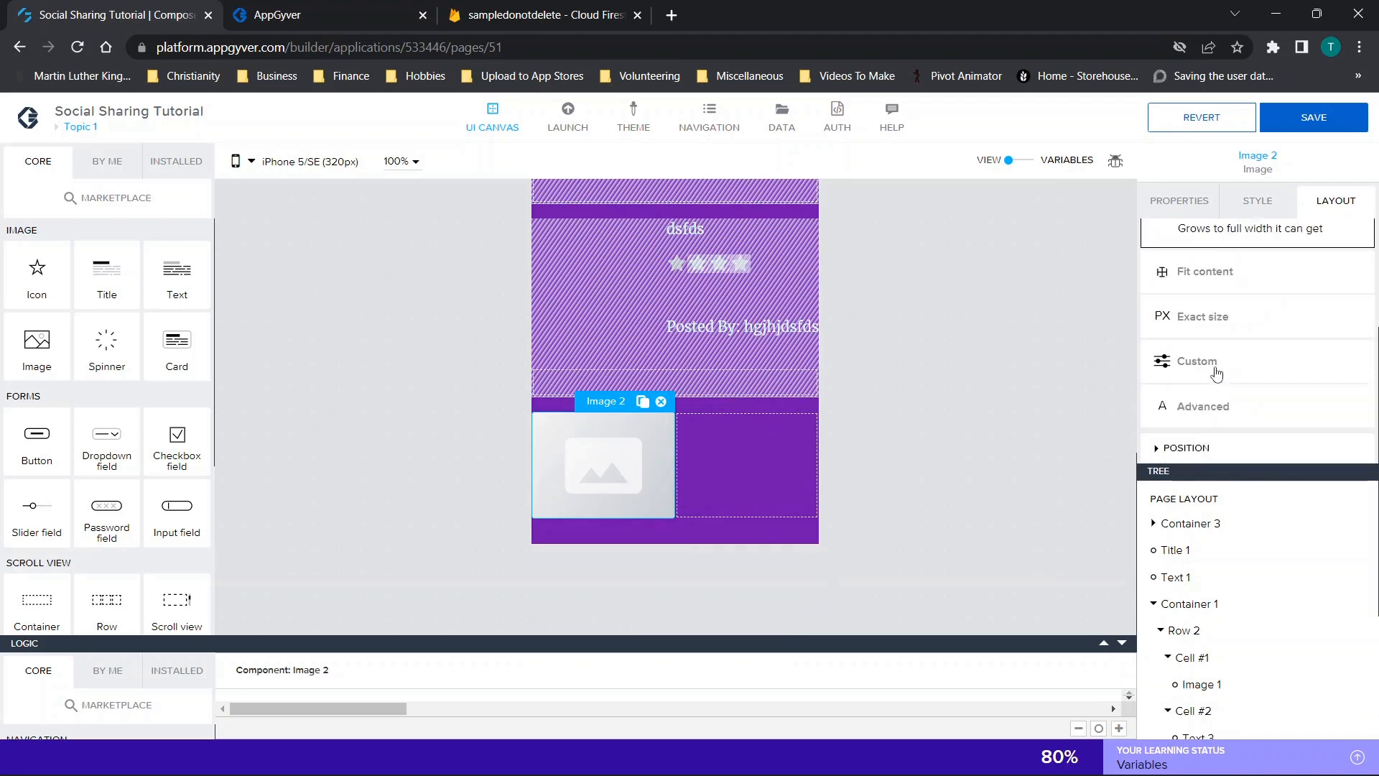
left_click(1197, 332)
left_click(1190, 354)
left_click(1252, 418)
type("150")
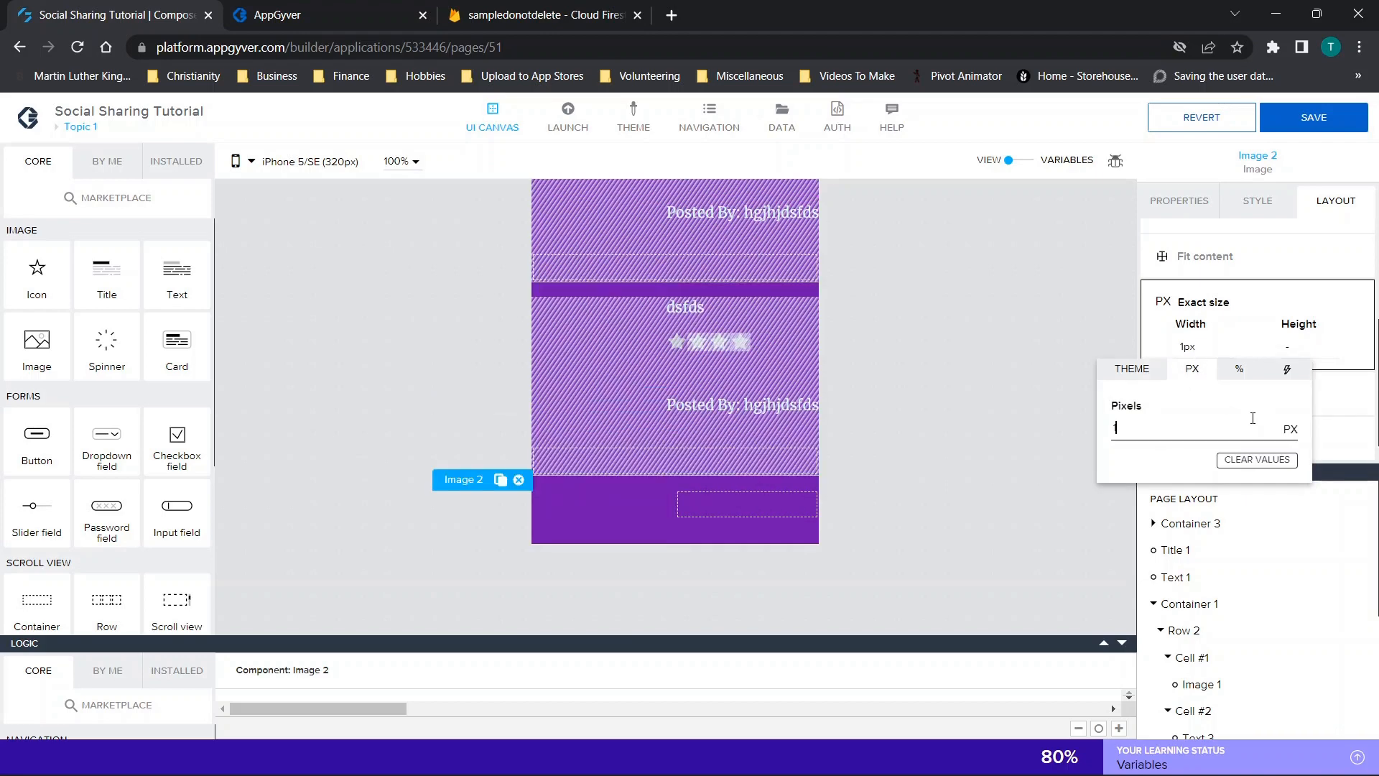
key("Return")
left_click(1287, 357)
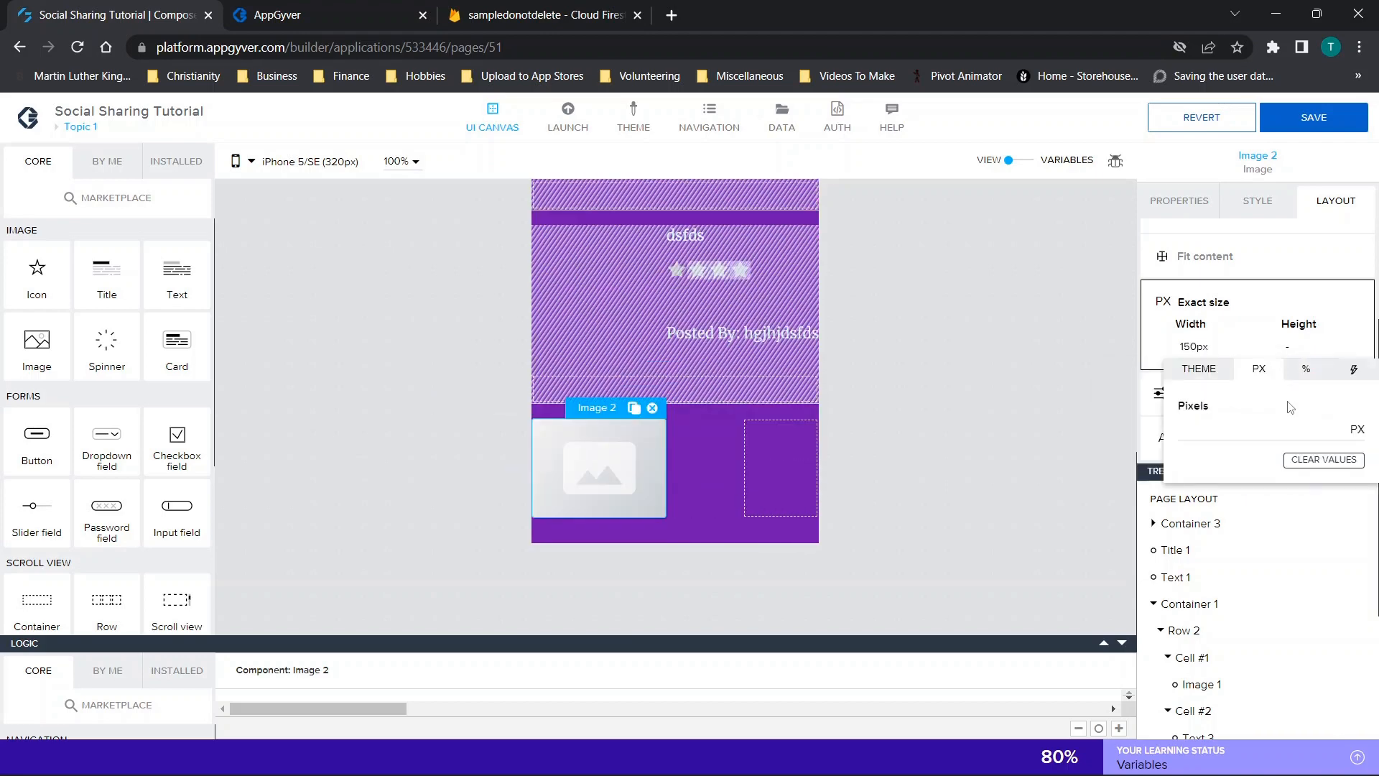
left_click(1279, 429)
type("150")
key("Return")
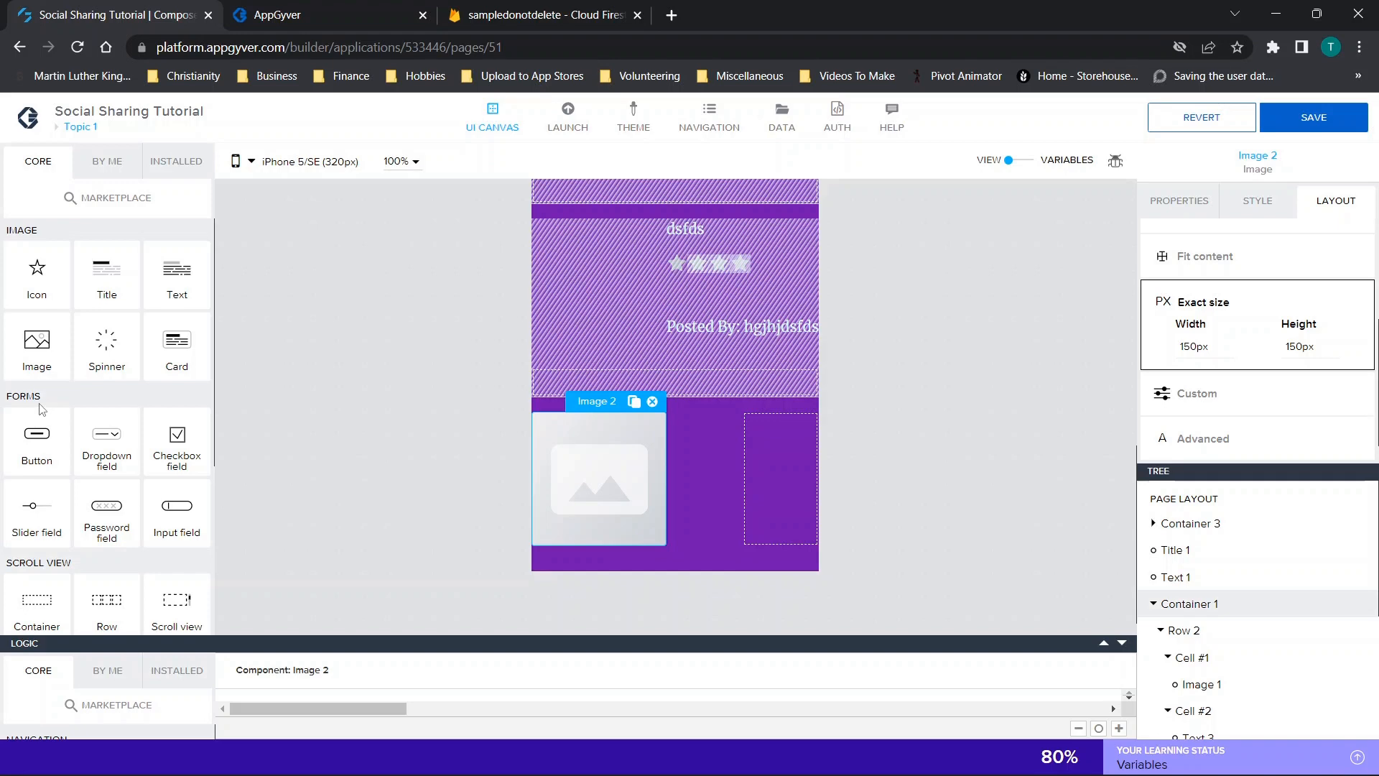
Step: Add a text component to the second cell of the new row, beside the image
scroll(877, 433, "up", 5)
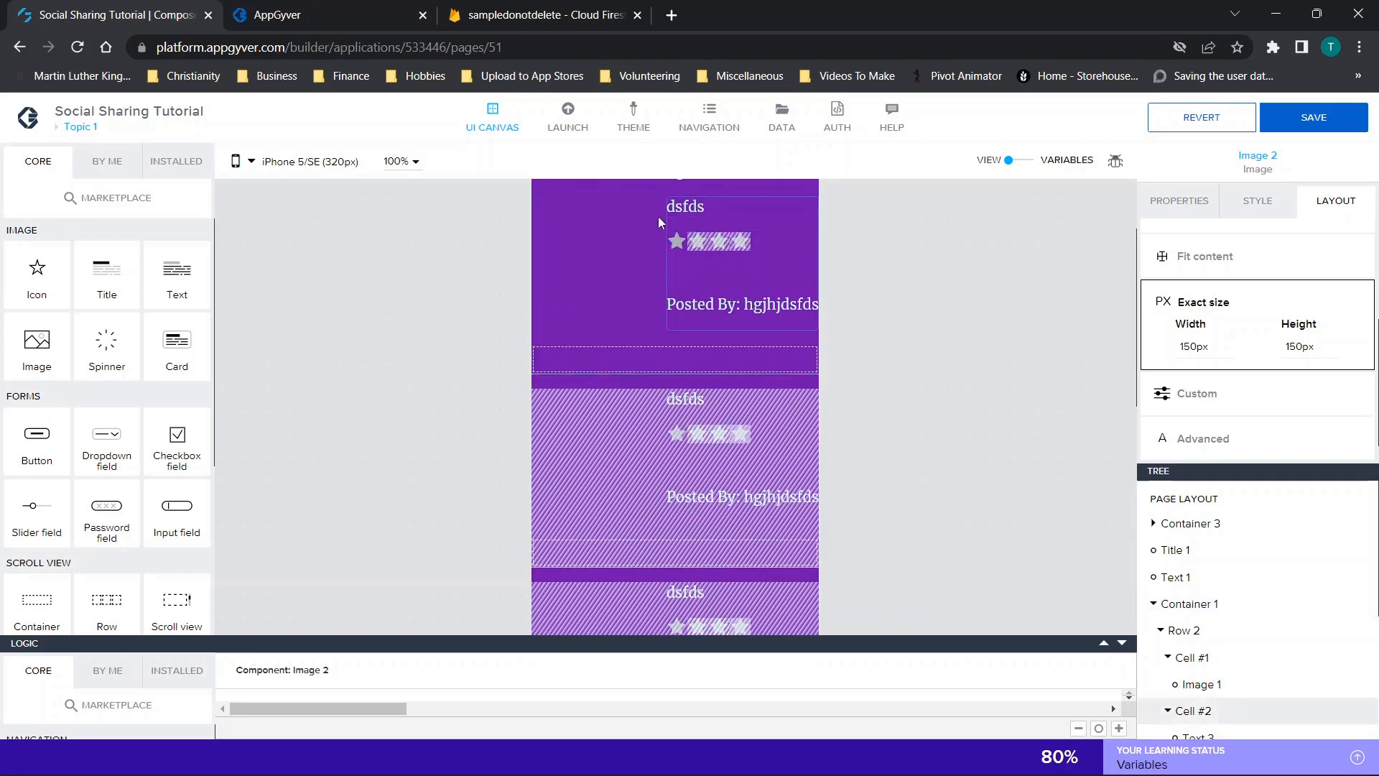
scroll(915, 409, "down", 5)
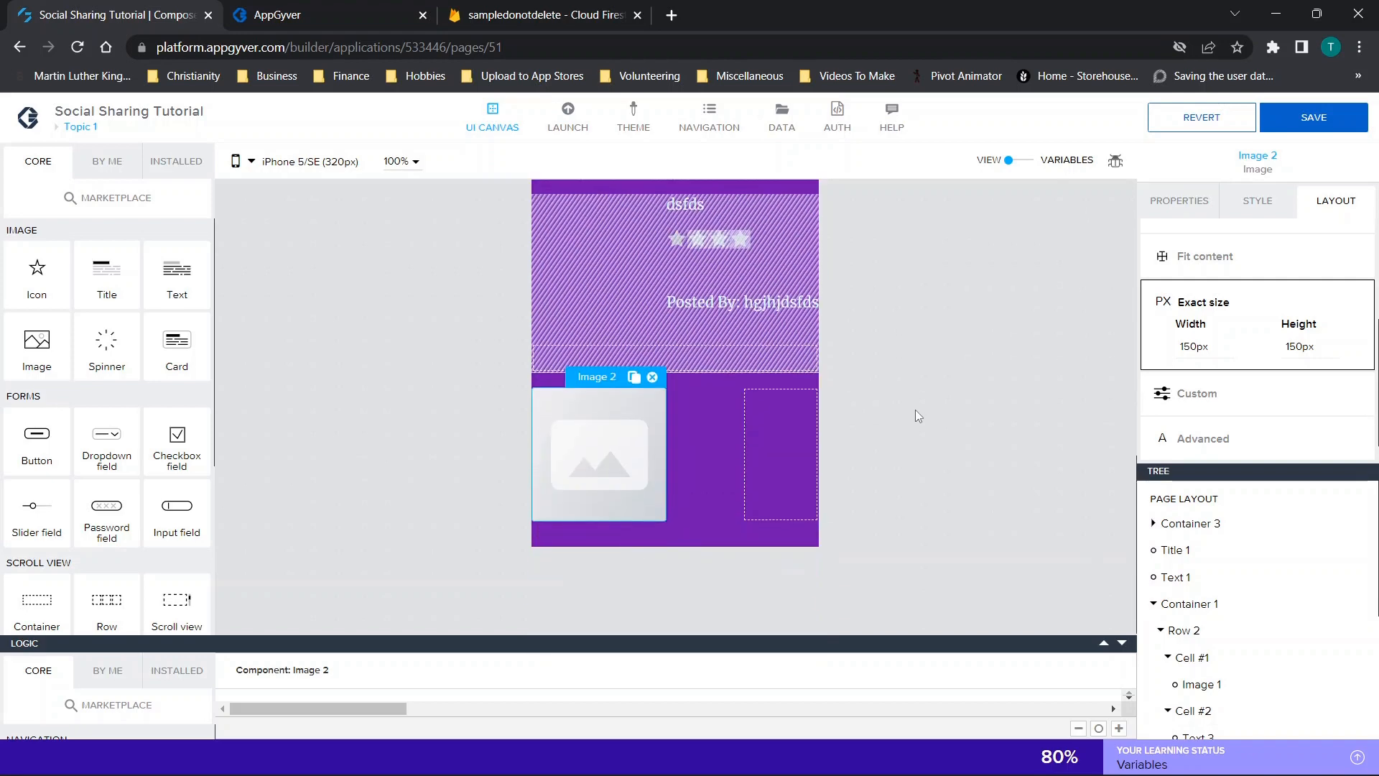
left_click_drag(190, 280, 772, 430)
Step: Add a star rating below the text in the new row's second cell, with another text component beneath it
scroll(56, 502, "down", 1)
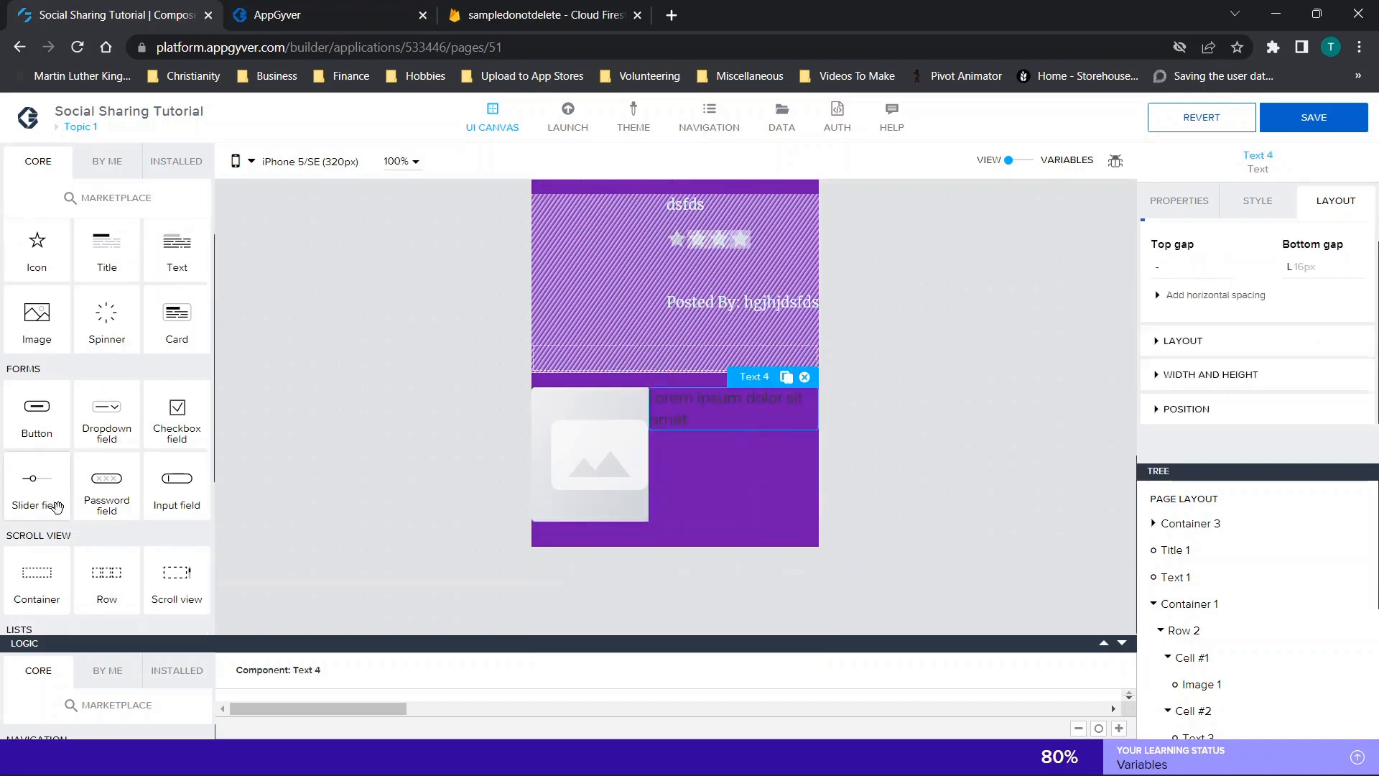
left_click(172, 179)
scroll(70, 411, "down", 10)
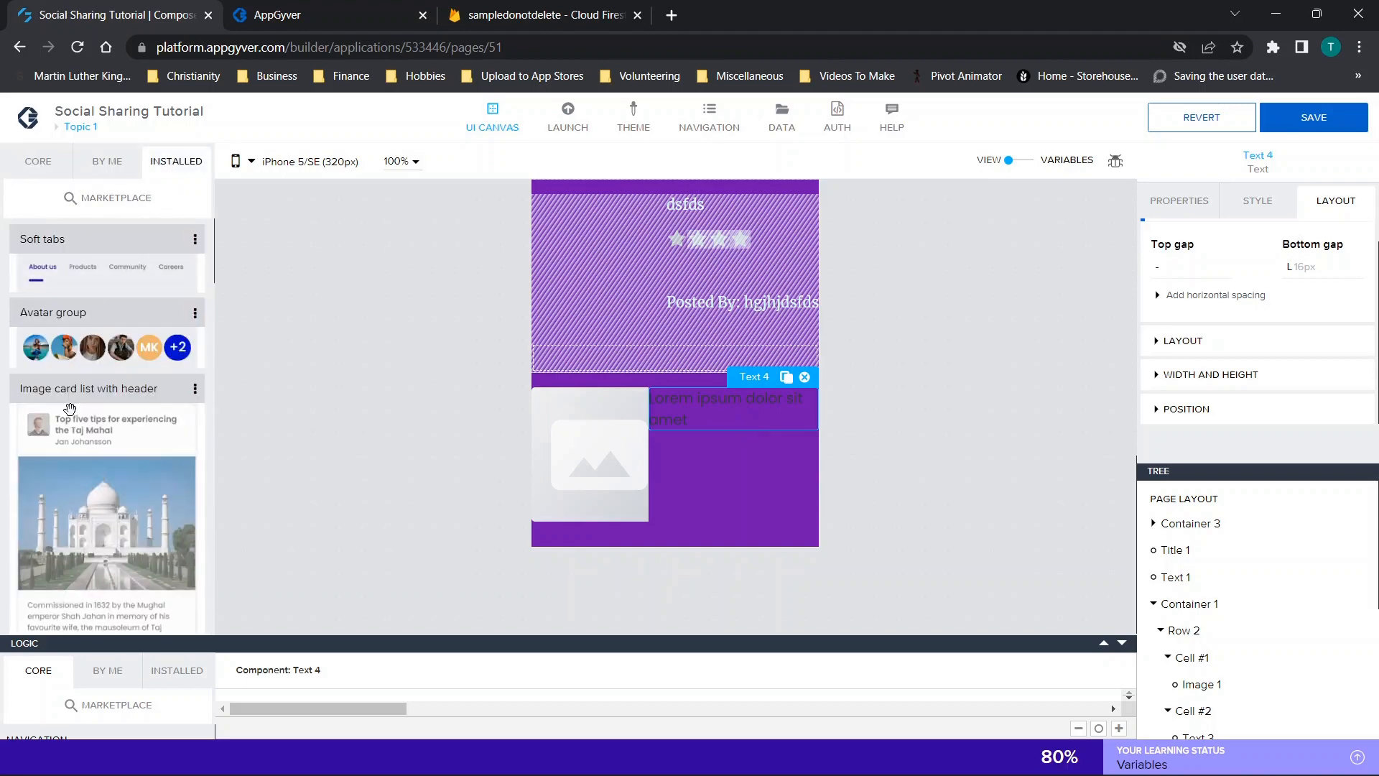
left_click_drag(83, 336, 773, 440)
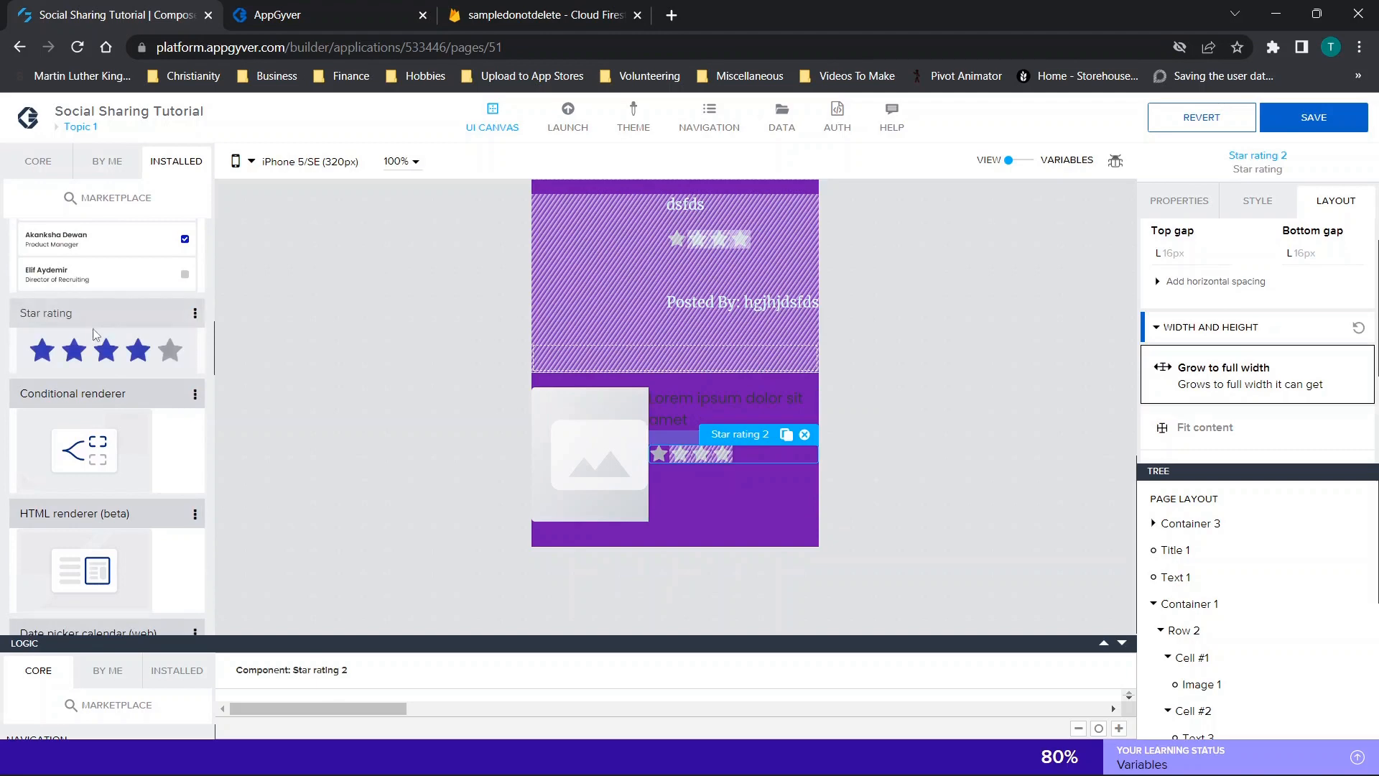
left_click(38, 160)
left_click_drag(167, 231, 727, 494)
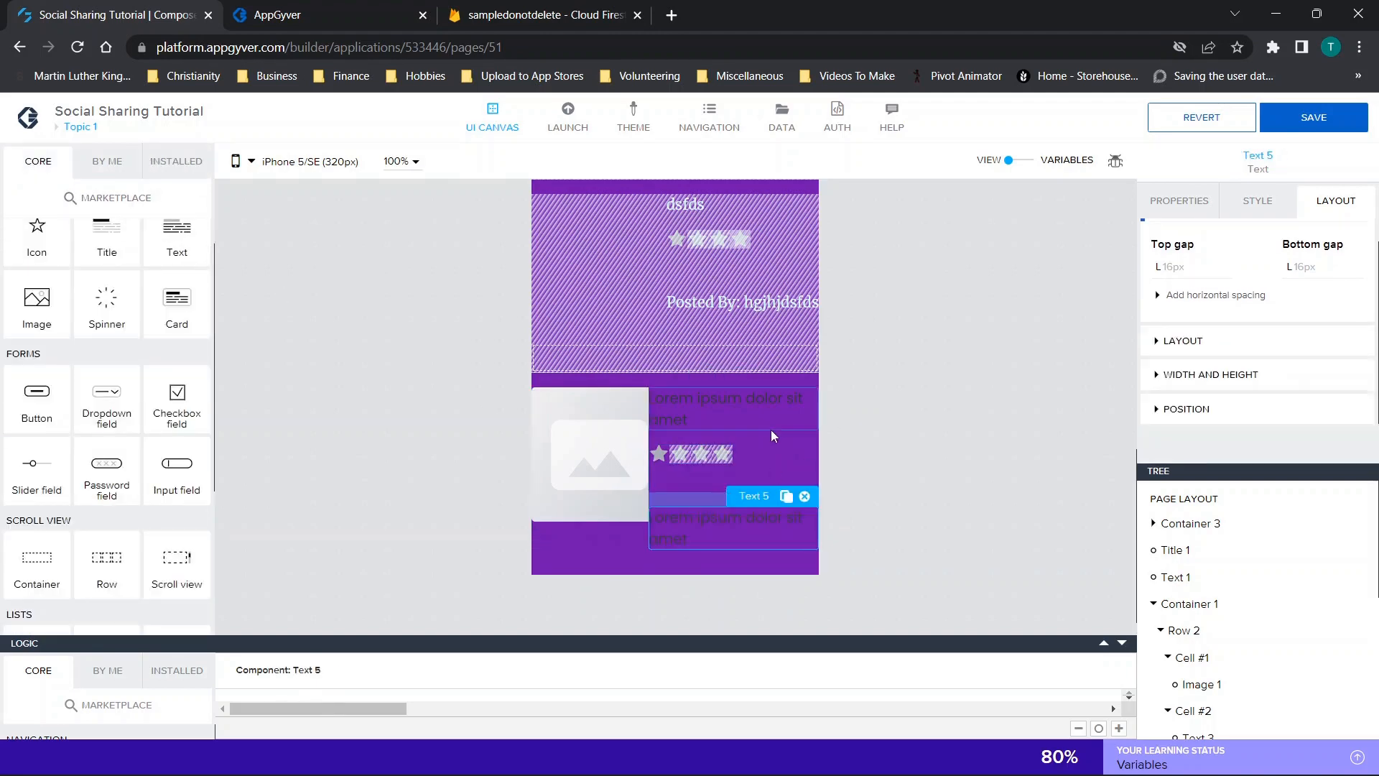
Step: Compare the new container's layout and component structure with those of the original posts container
scroll(889, 425, "up", 3)
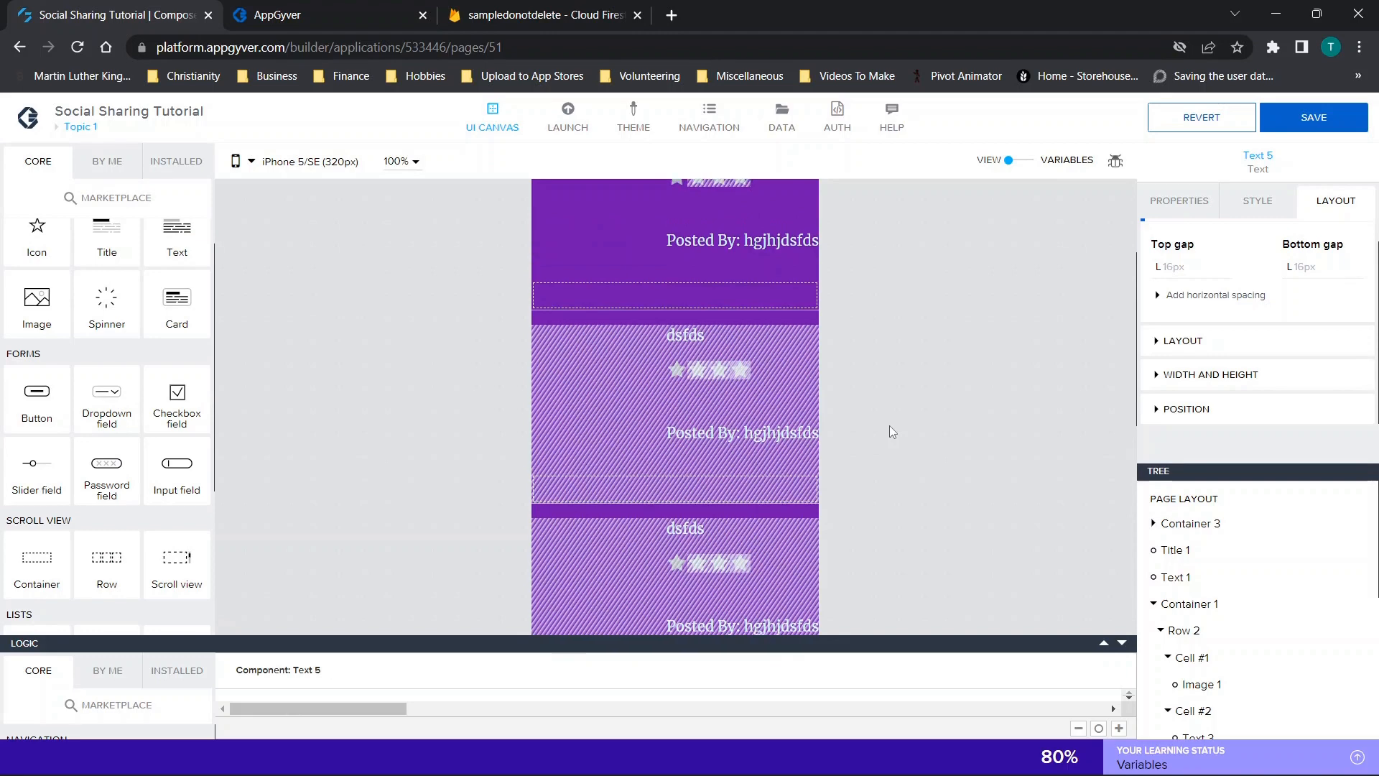
scroll(889, 425, "down", 3)
scroll(889, 425, "down", 1)
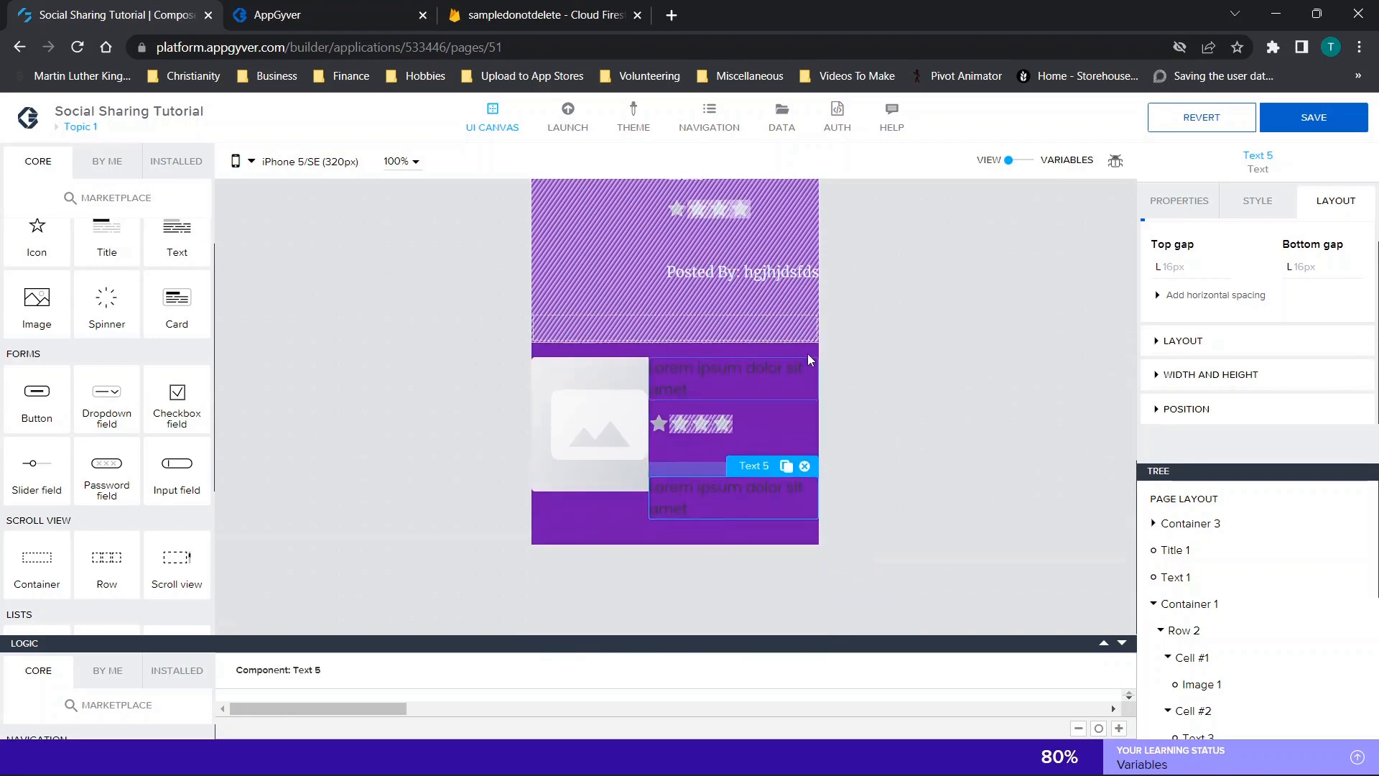
scroll(926, 235, "up", 3)
scroll(926, 234, "up", 3)
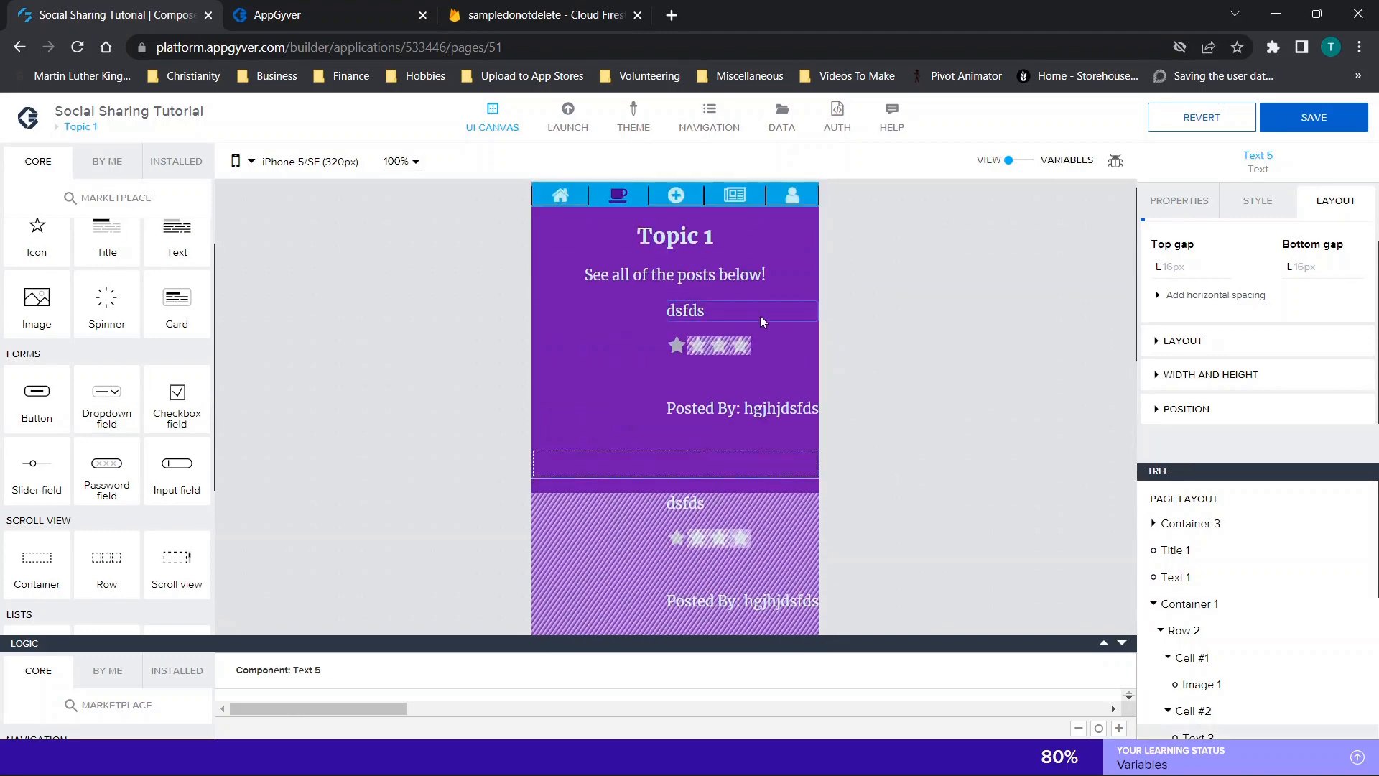
scroll(1192, 625, "down", 1)
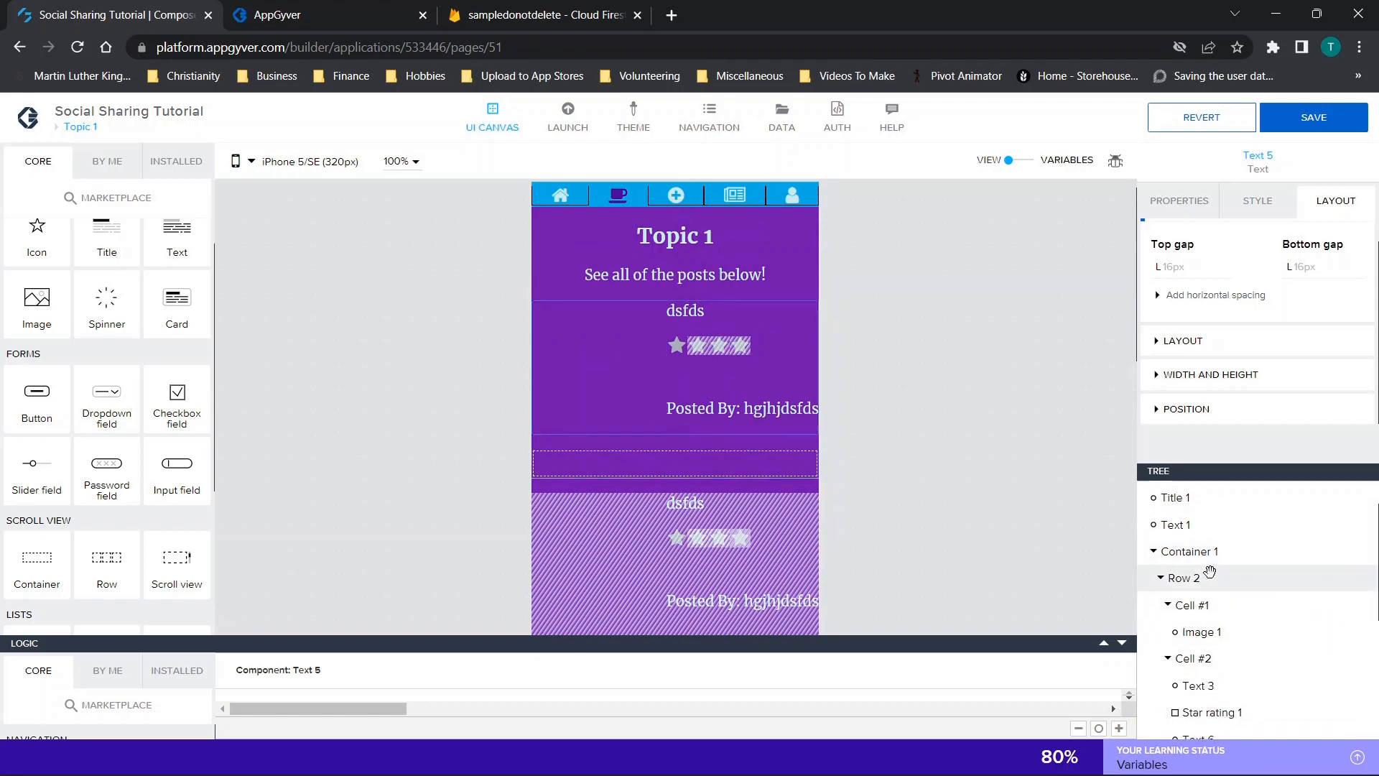
scroll(1199, 567, "down", 1)
scroll(1219, 620, "down", 1)
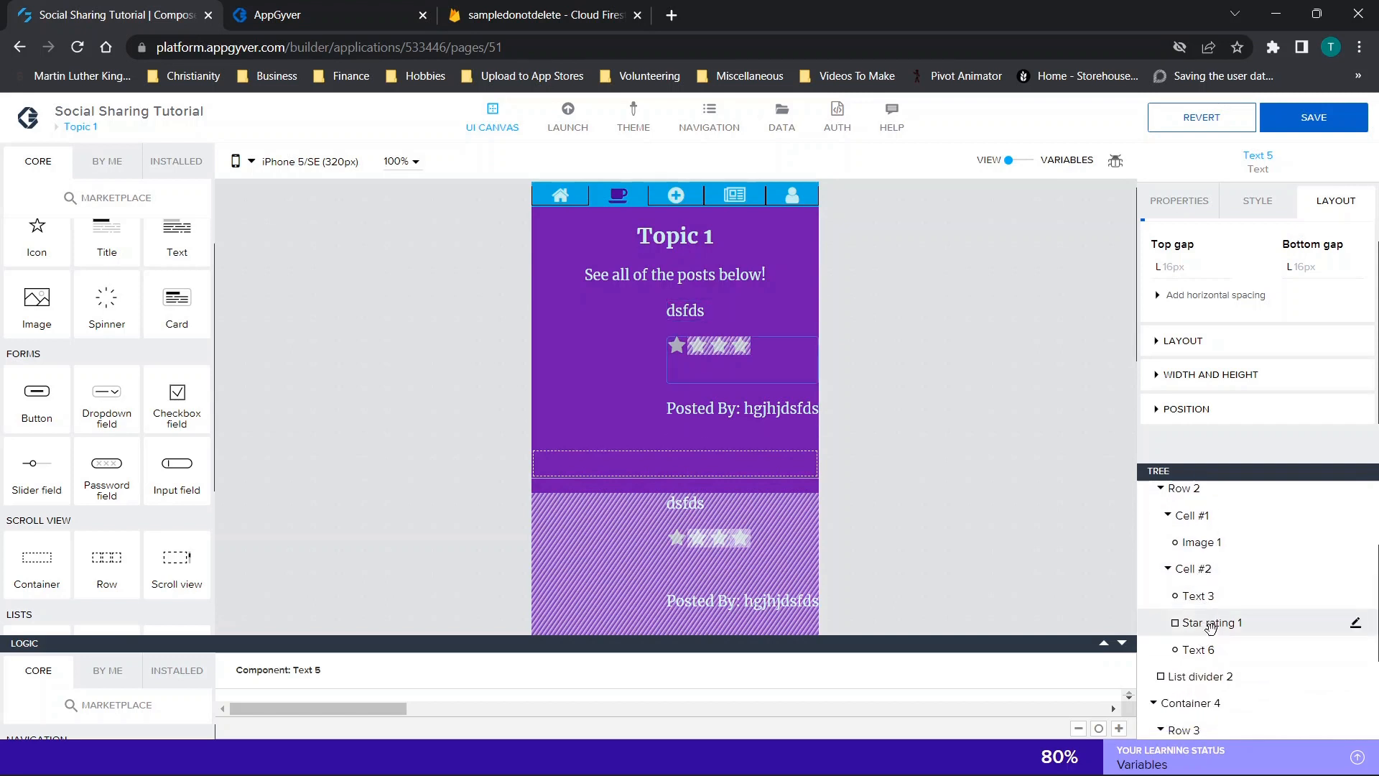
scroll(1212, 662, "down", 2)
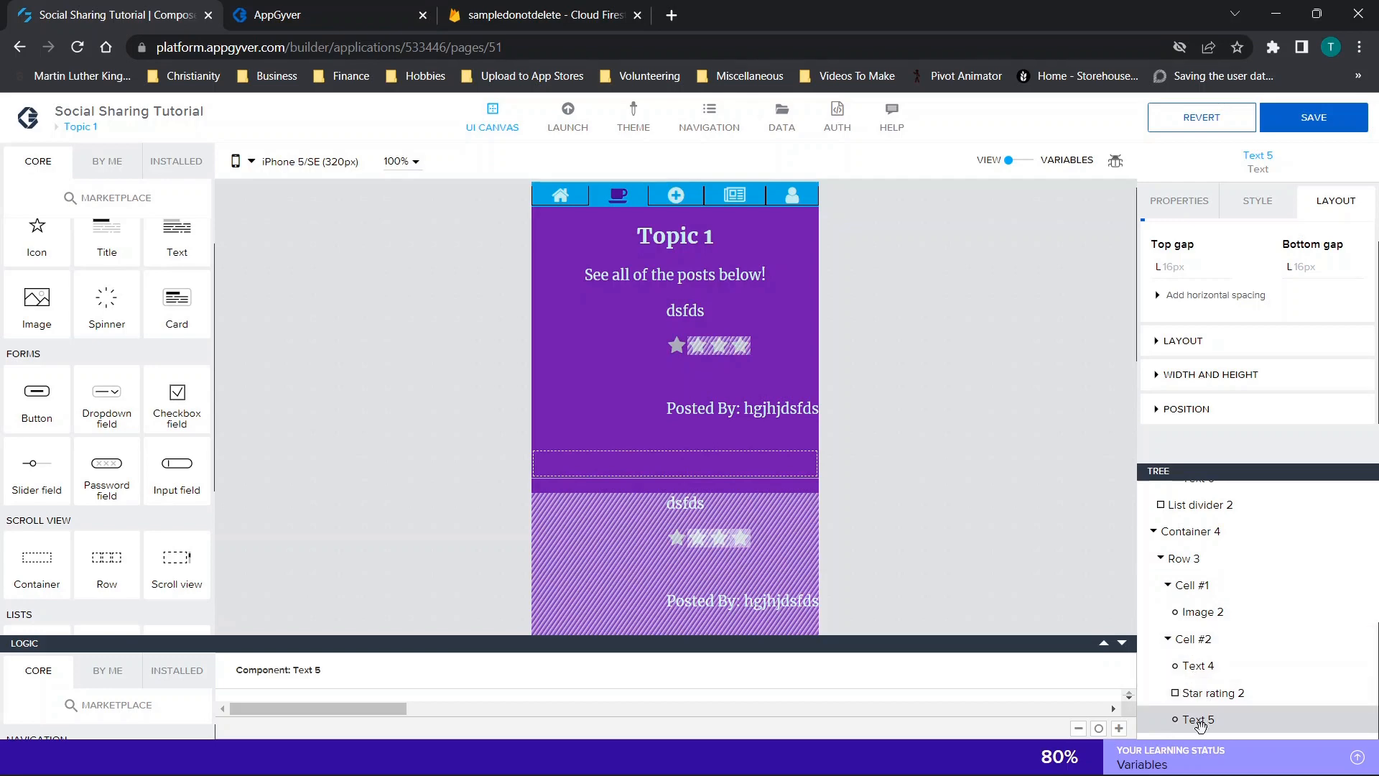
Step: Delete Container 4 with its row, image, texts and star rating from the Topic 1 page, and save the app
scroll(1037, 511, "down", 4)
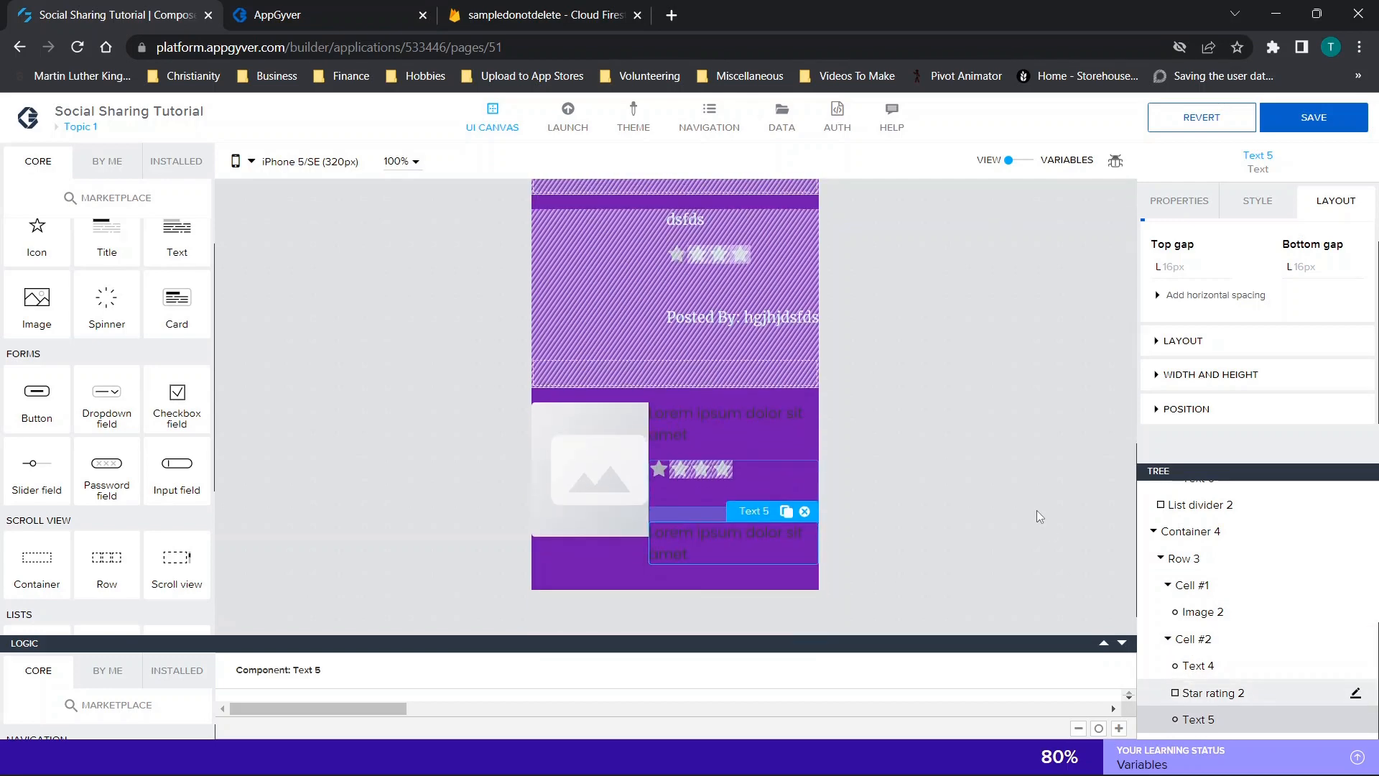
left_click(594, 570)
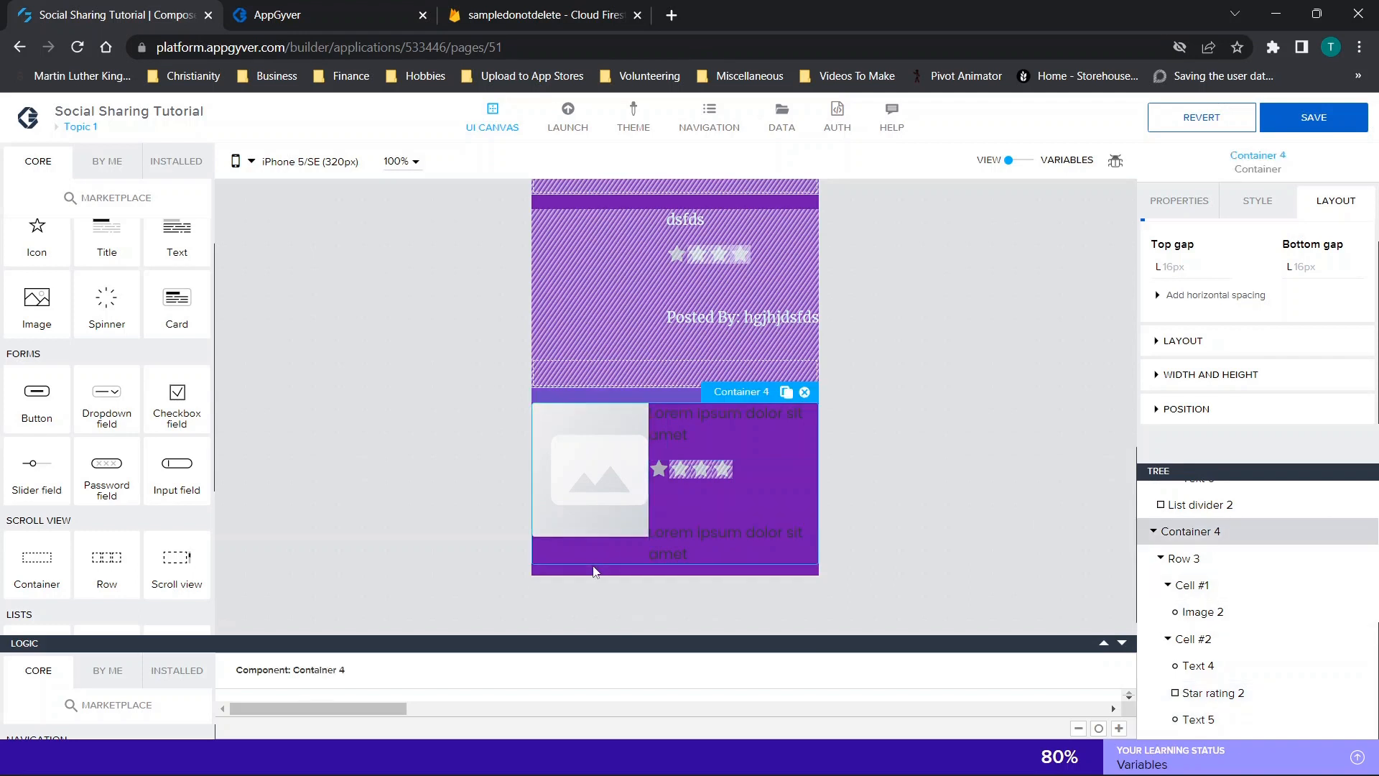
left_click(705, 462)
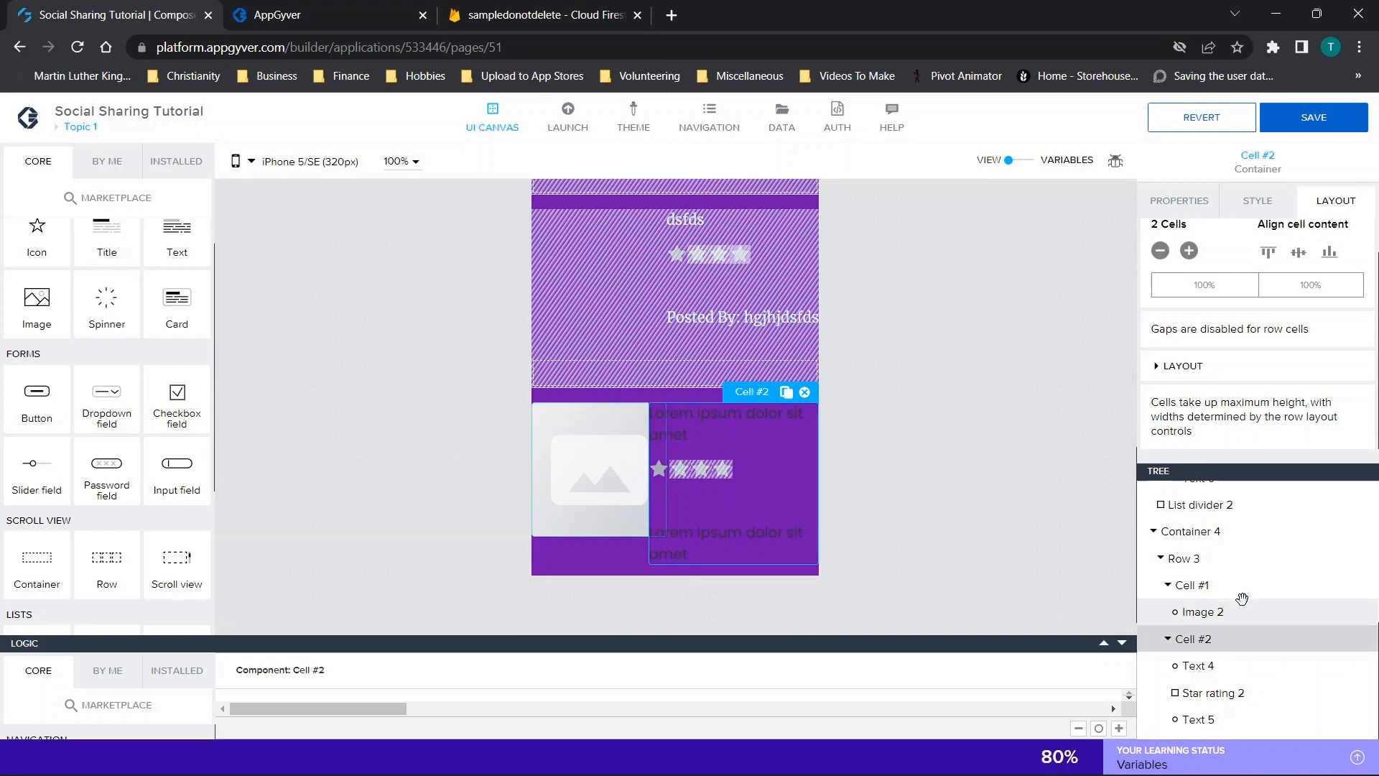
left_click(1185, 535)
left_click(803, 394)
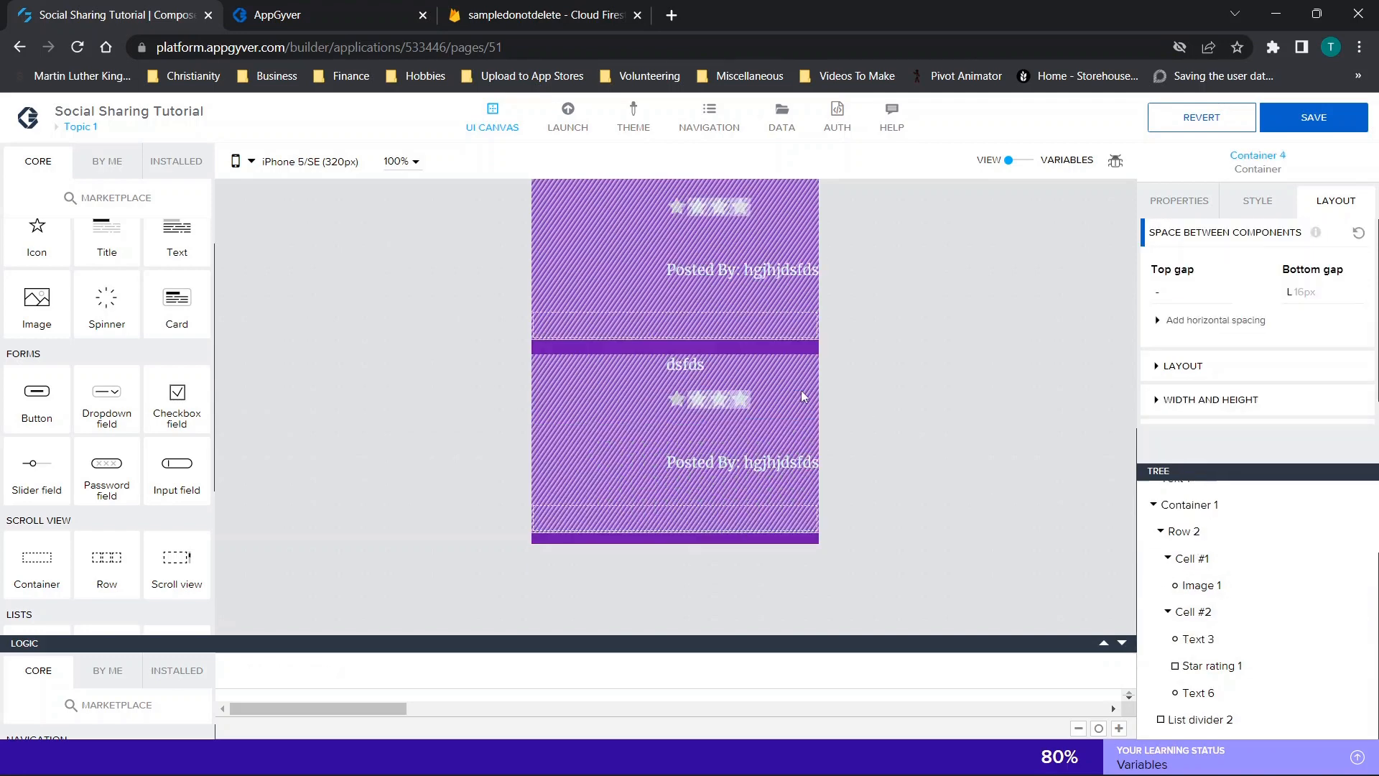
scroll(902, 417, "up", 5)
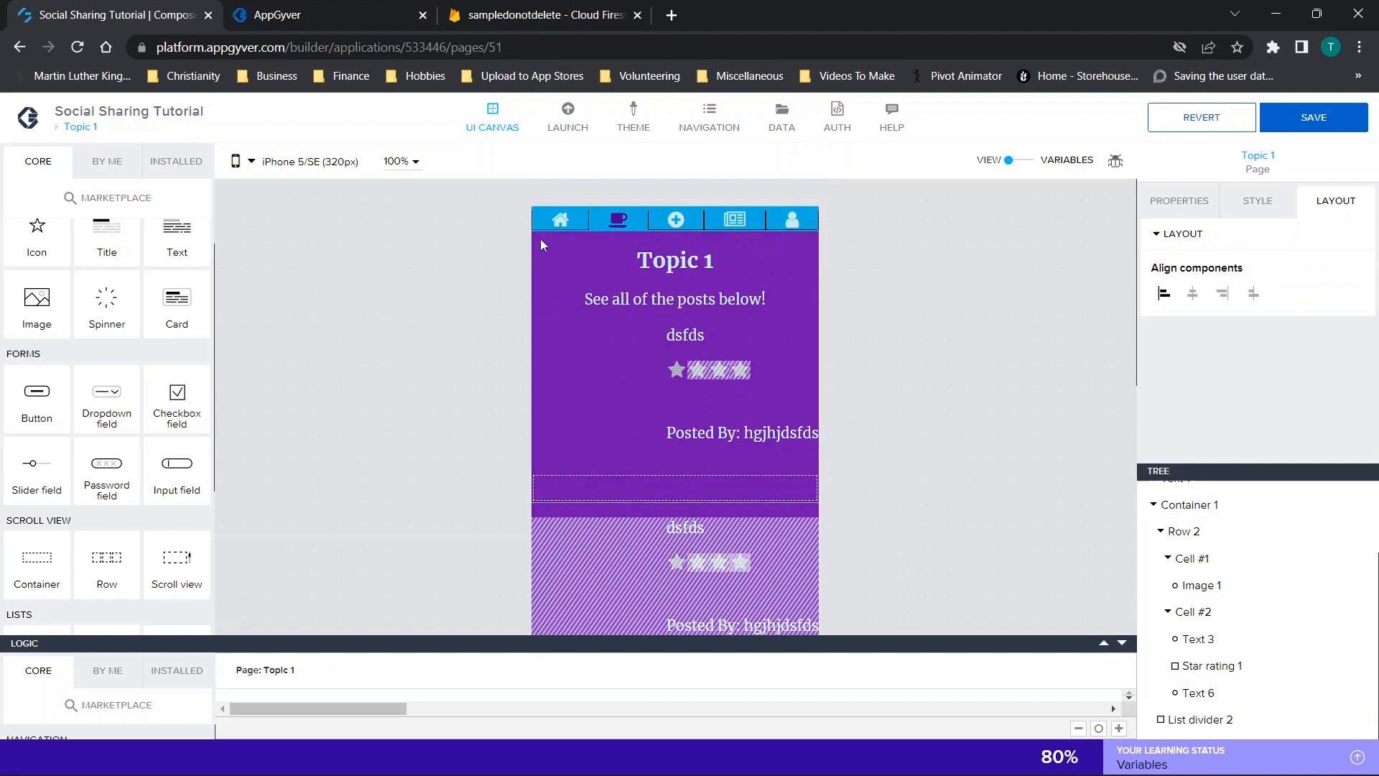
key("ctrl+s")
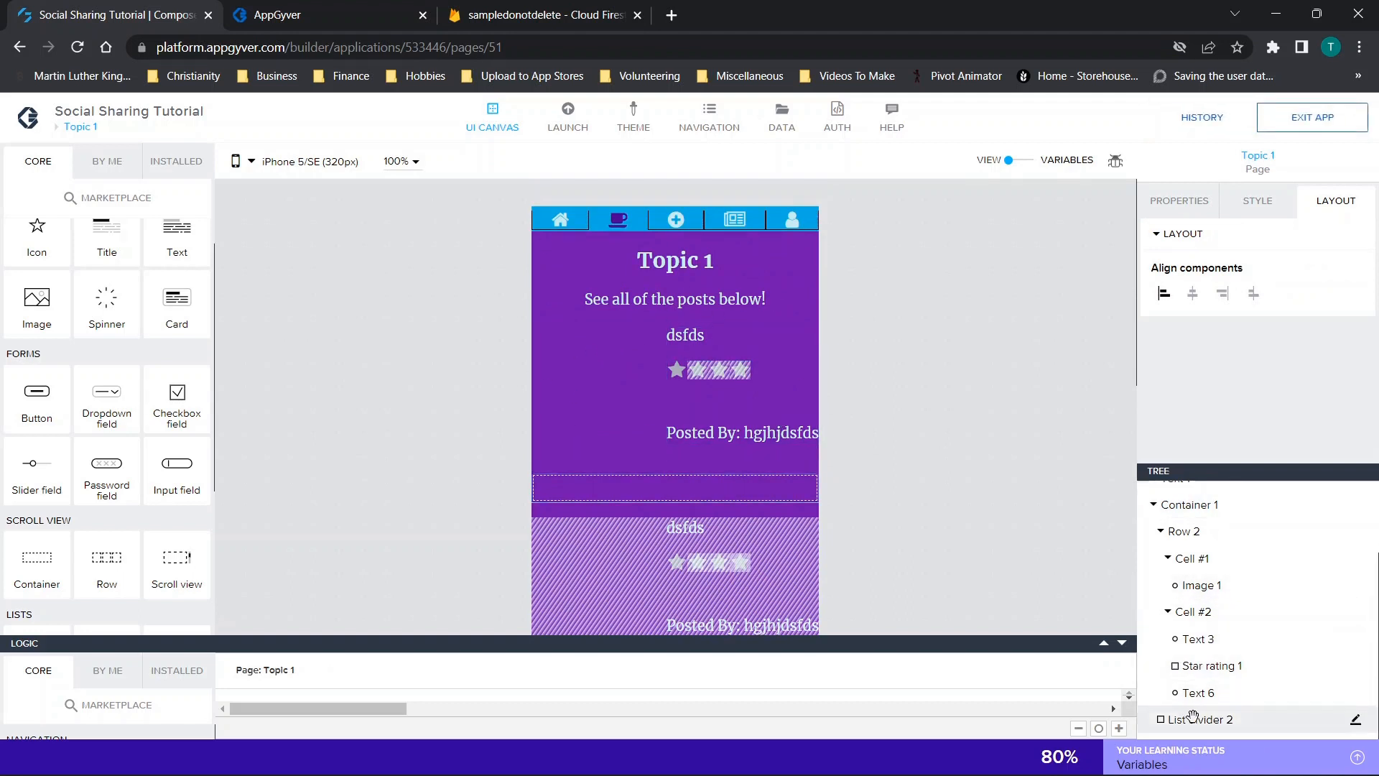
Step: Add another list divider beneath Row 2 inside Container 1, and delete it again
scroll(54, 499, "down", 1)
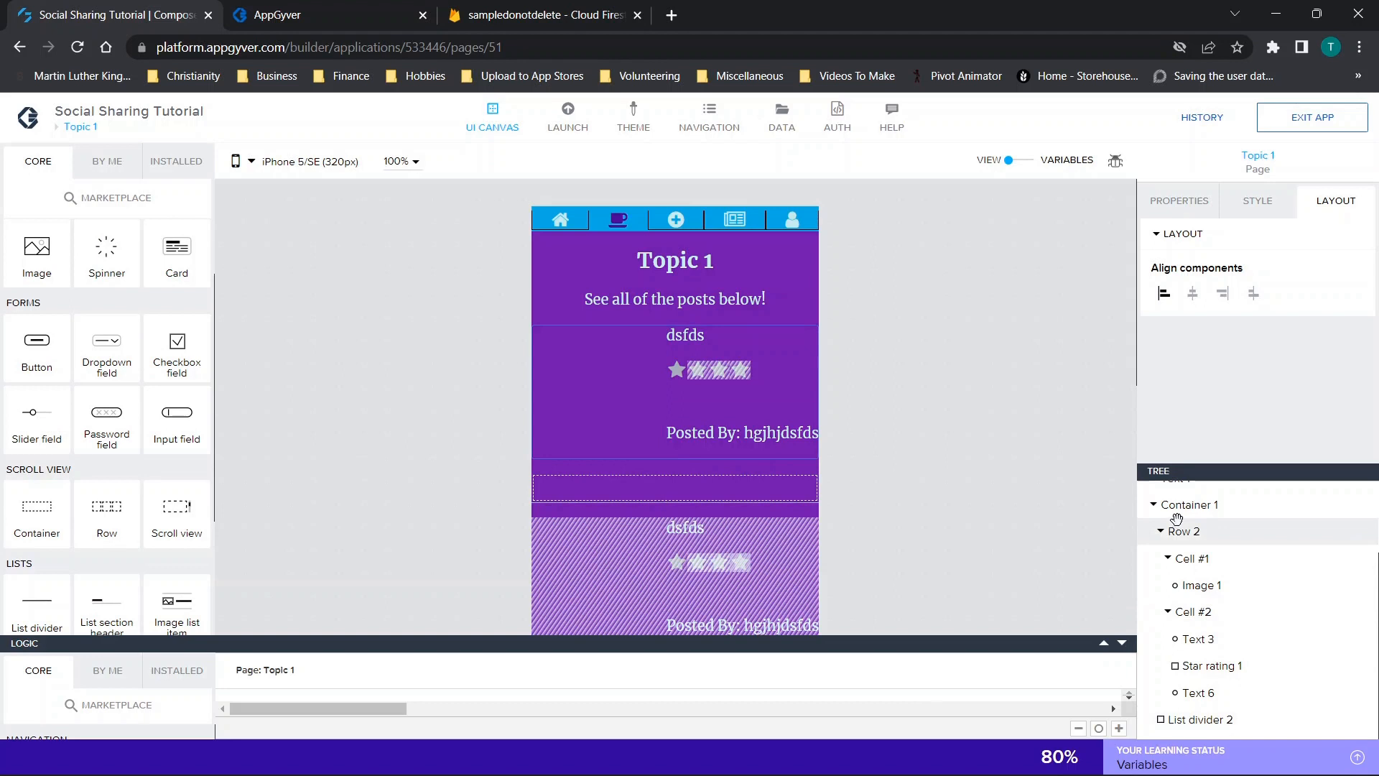
left_click(1154, 504)
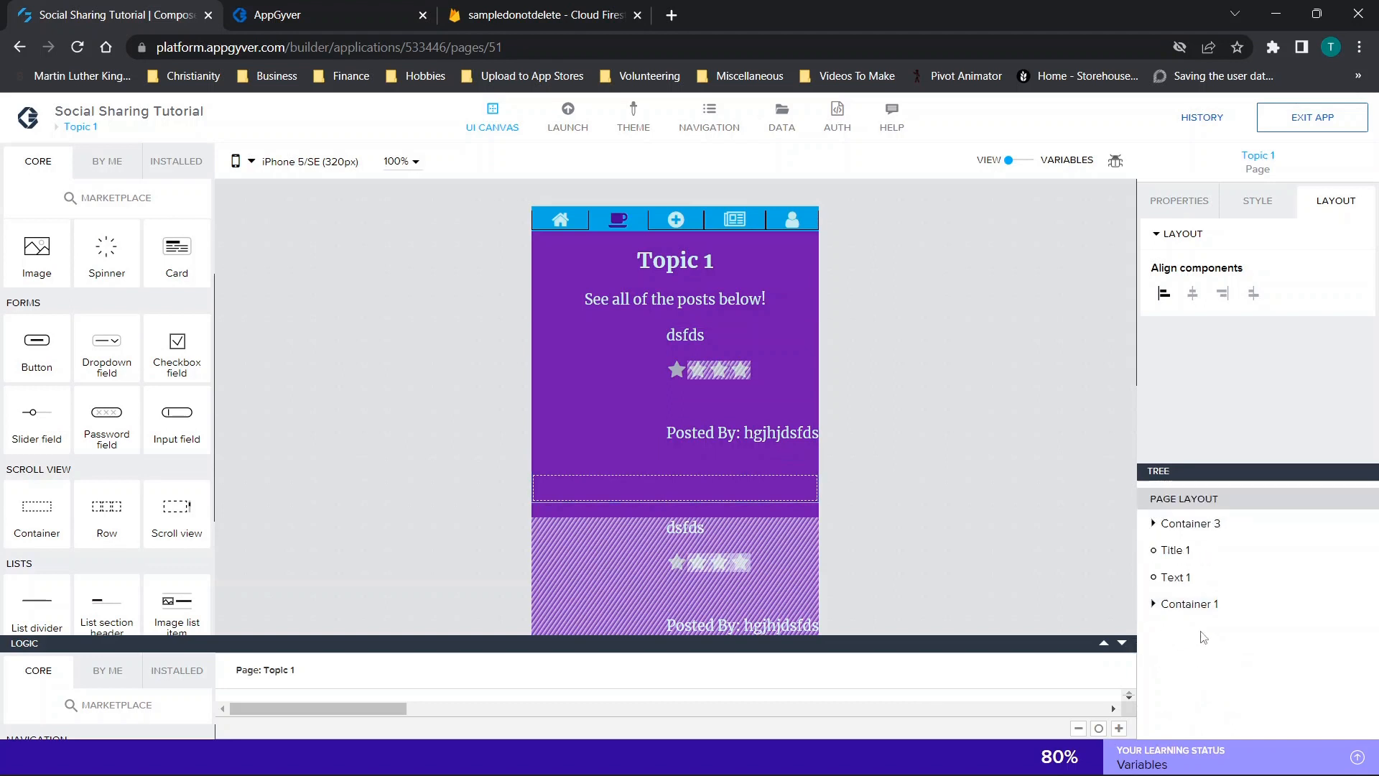
left_click(1153, 603)
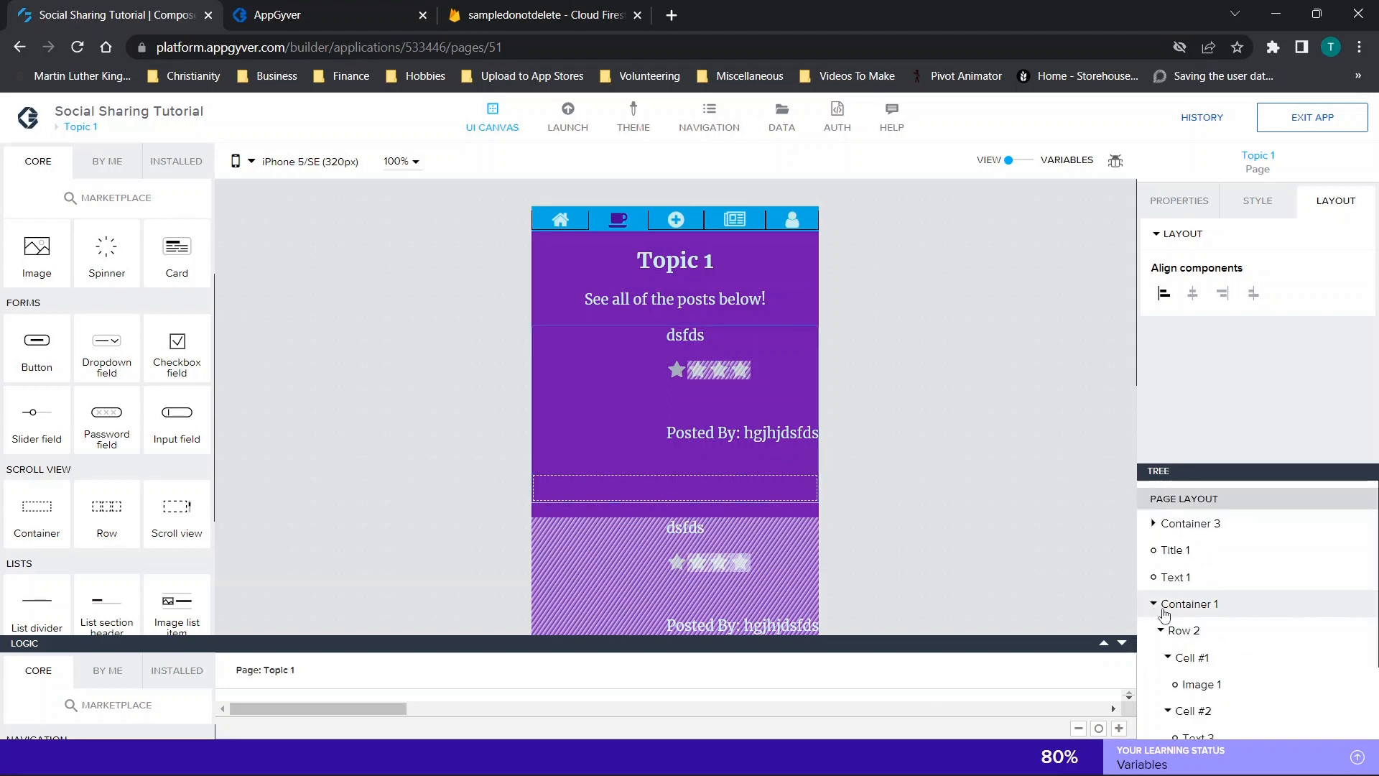
scroll(1299, 628, "down", 2)
left_click_drag(36, 600, 1236, 708)
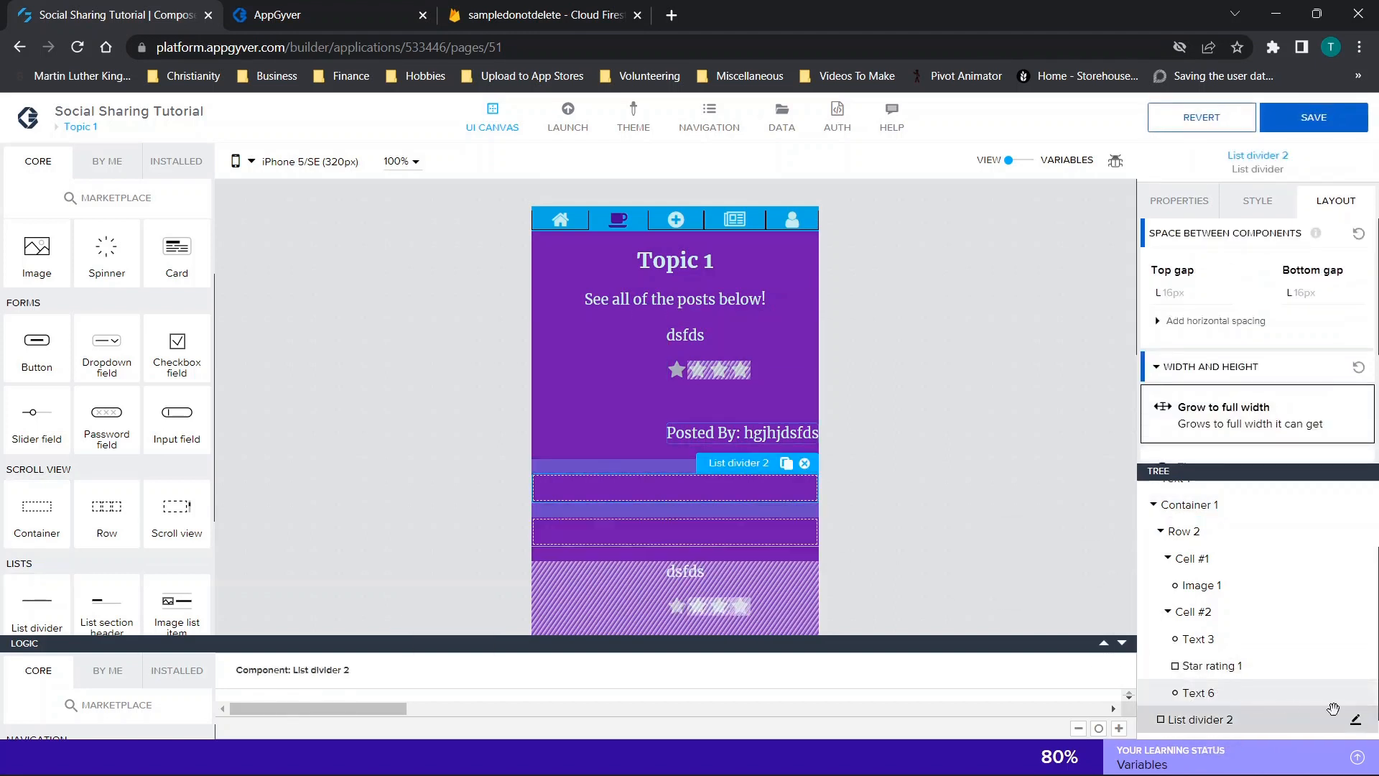
left_click(804, 463)
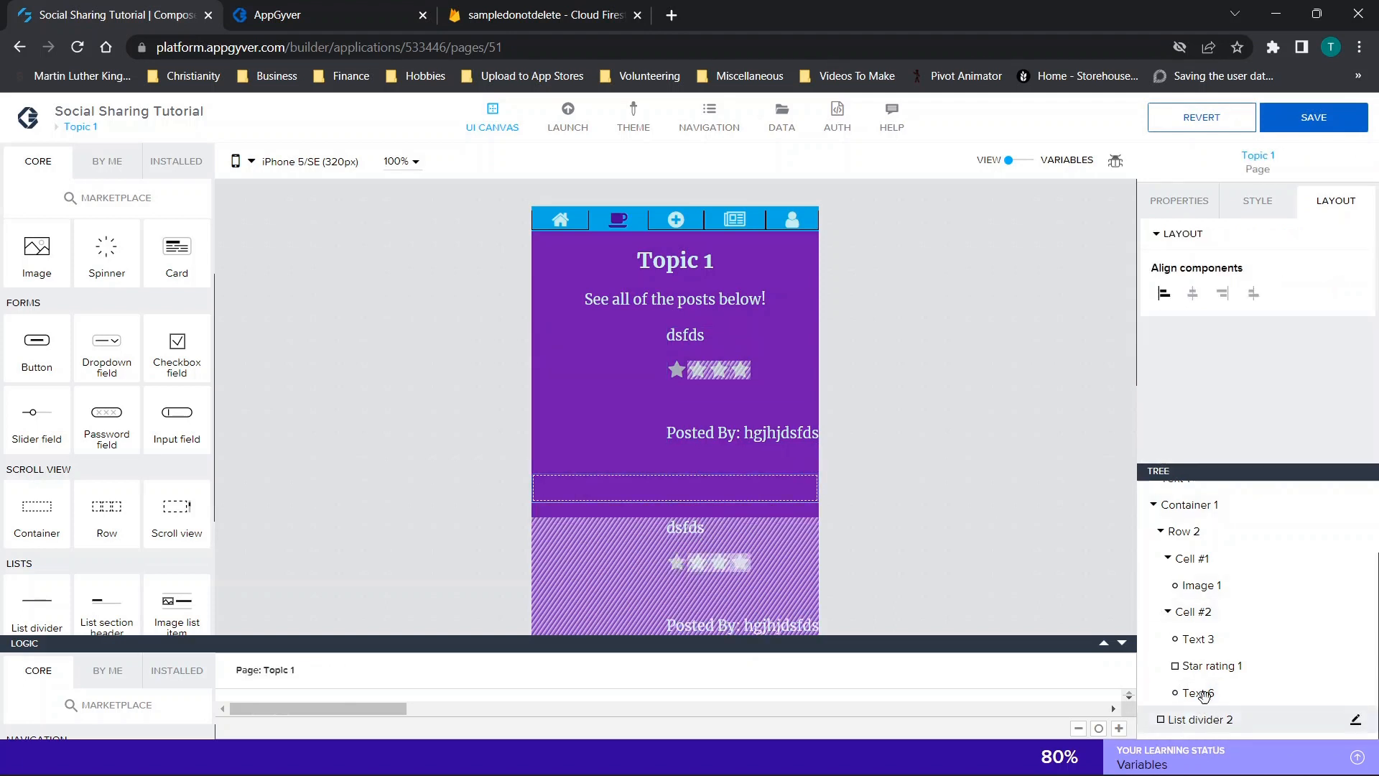
Step: Examine Container 1's nested row, cells, first text and image in the component tree and on the canvas
scroll(1192, 646, "up", 1)
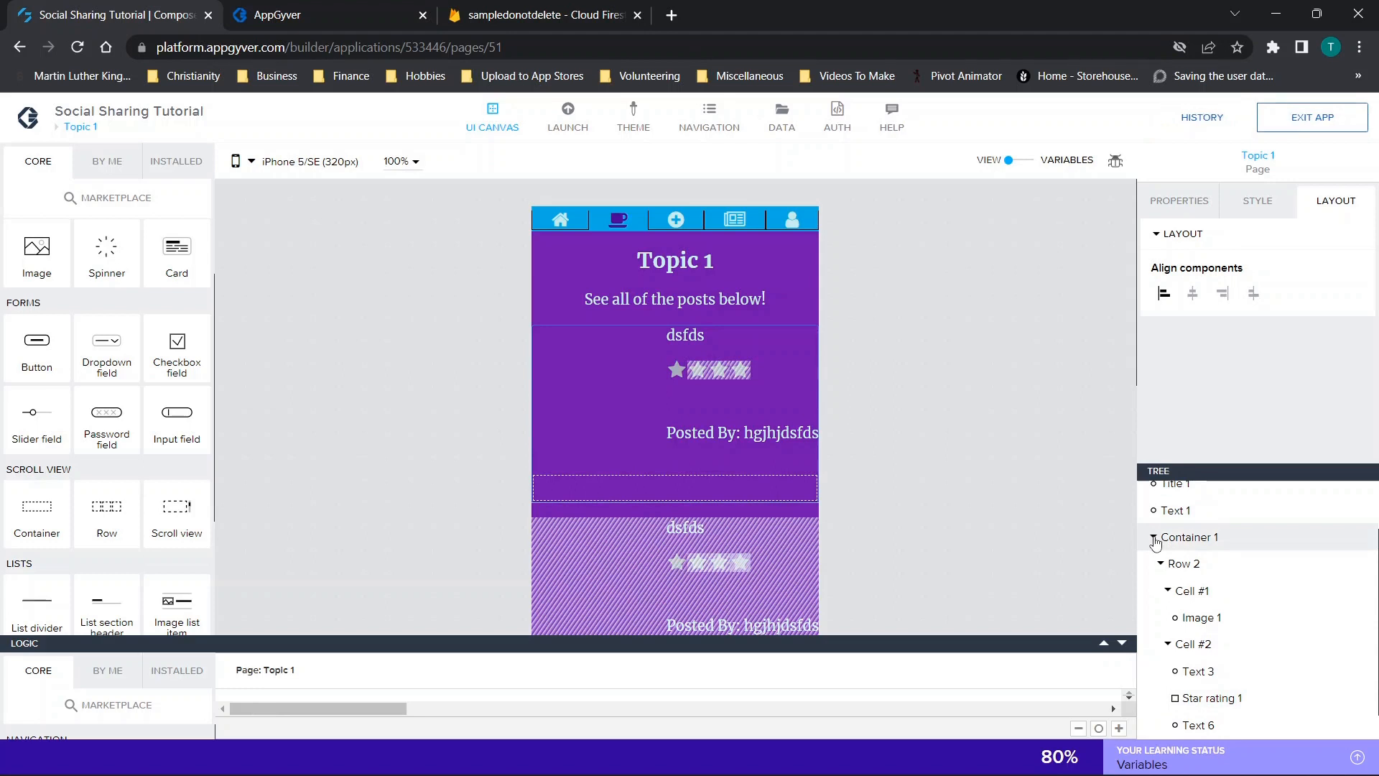
left_click(1154, 539)
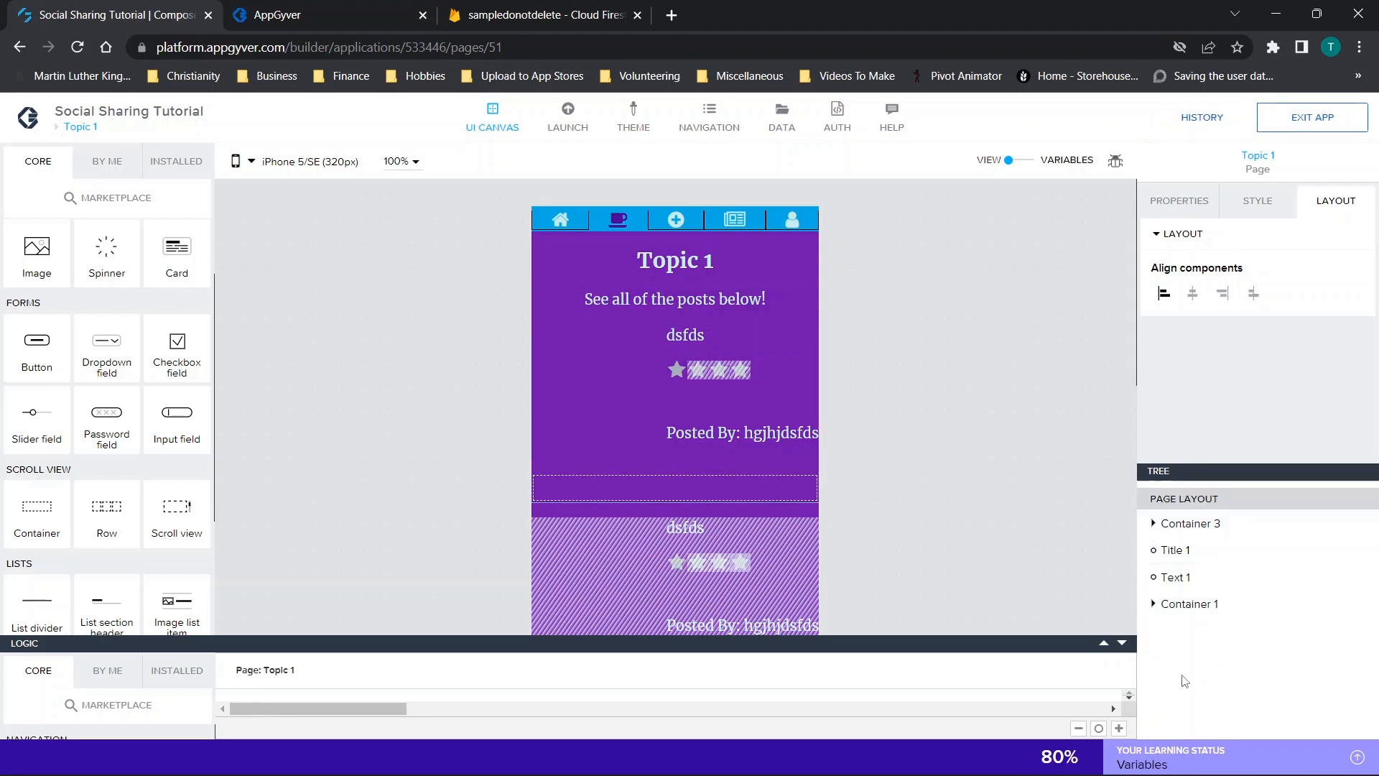
left_click(1151, 605)
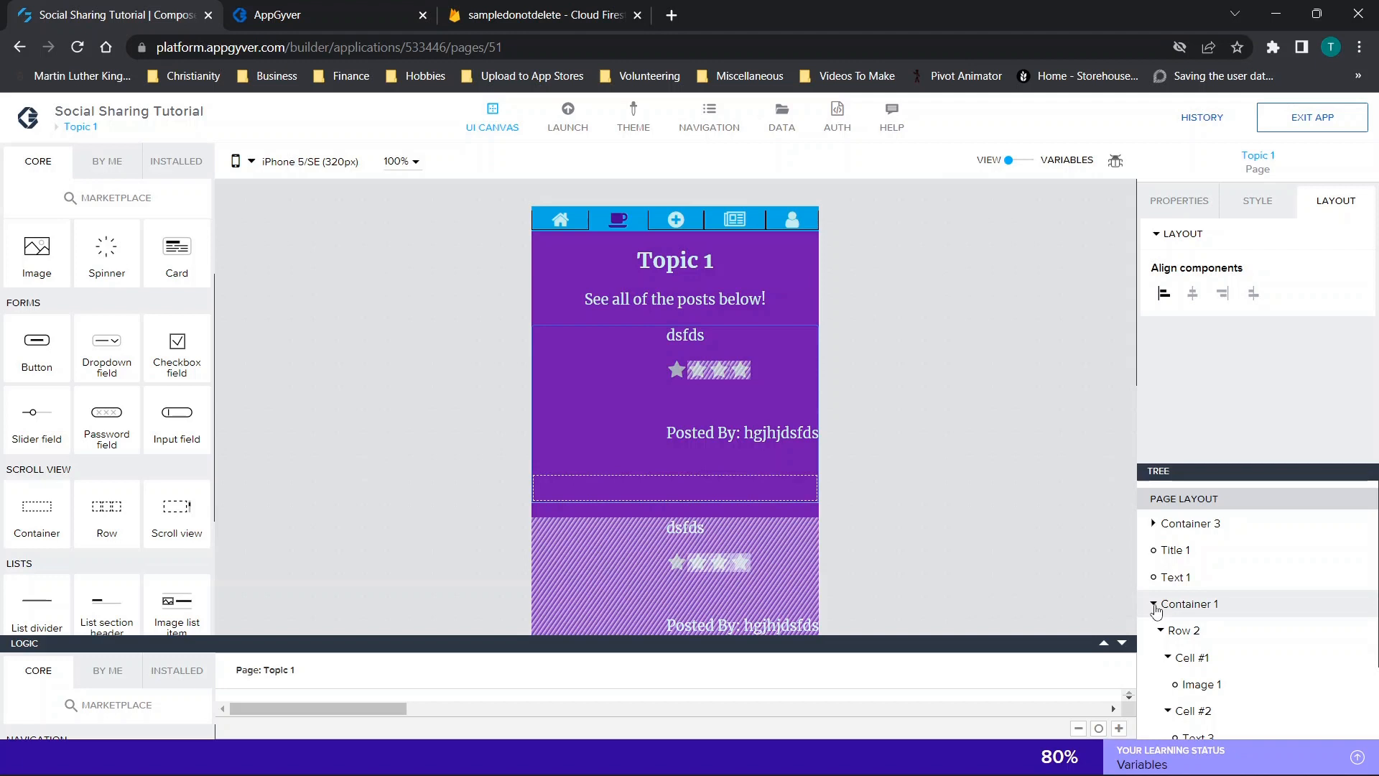
left_click(1154, 605)
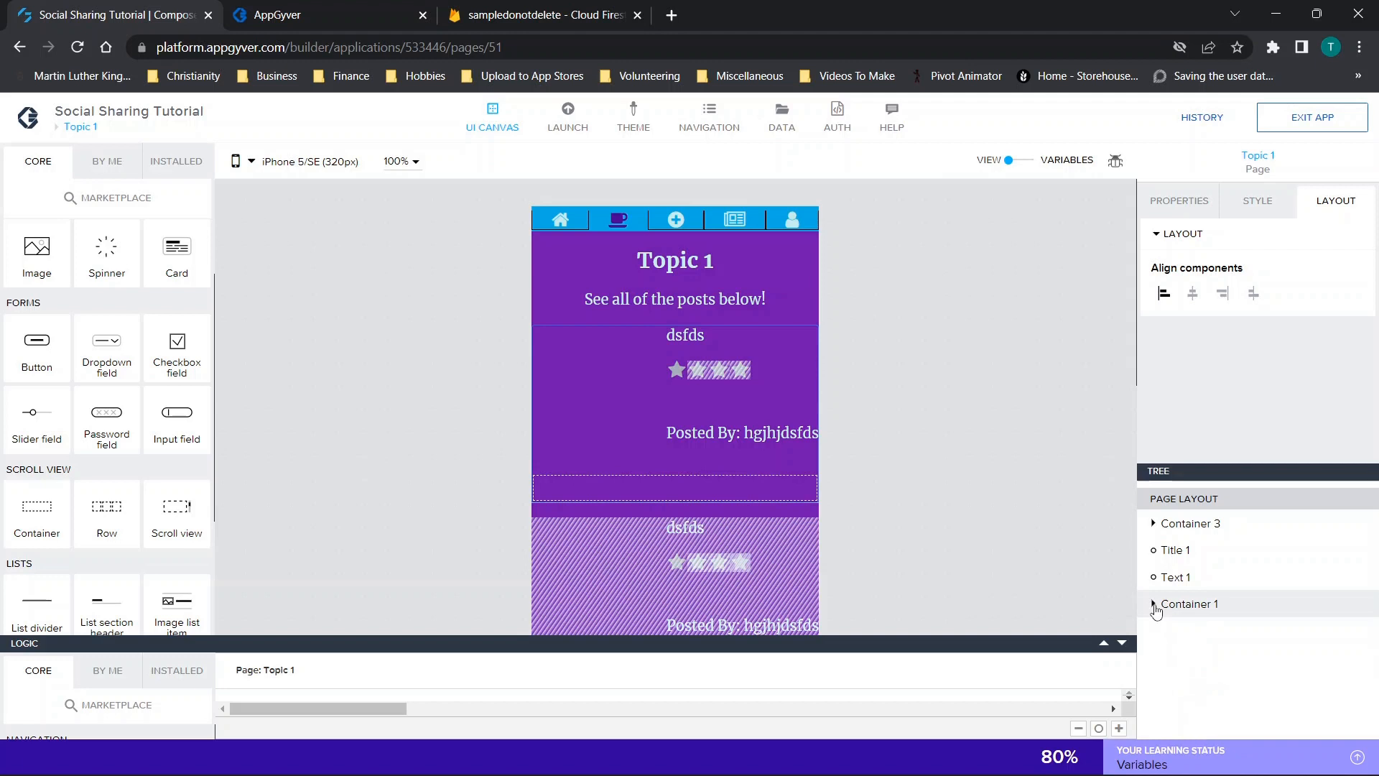
left_click(1154, 603)
left_click(695, 344)
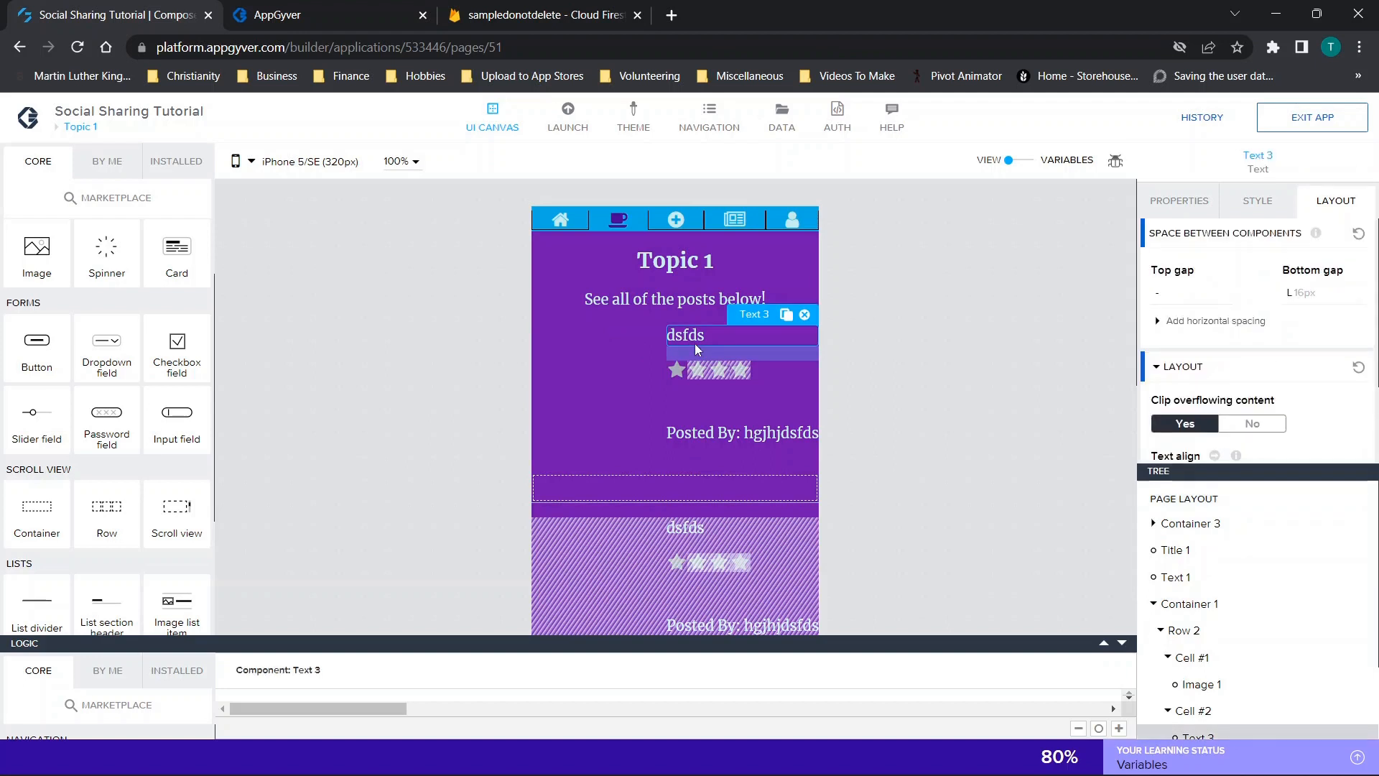
left_click(626, 346)
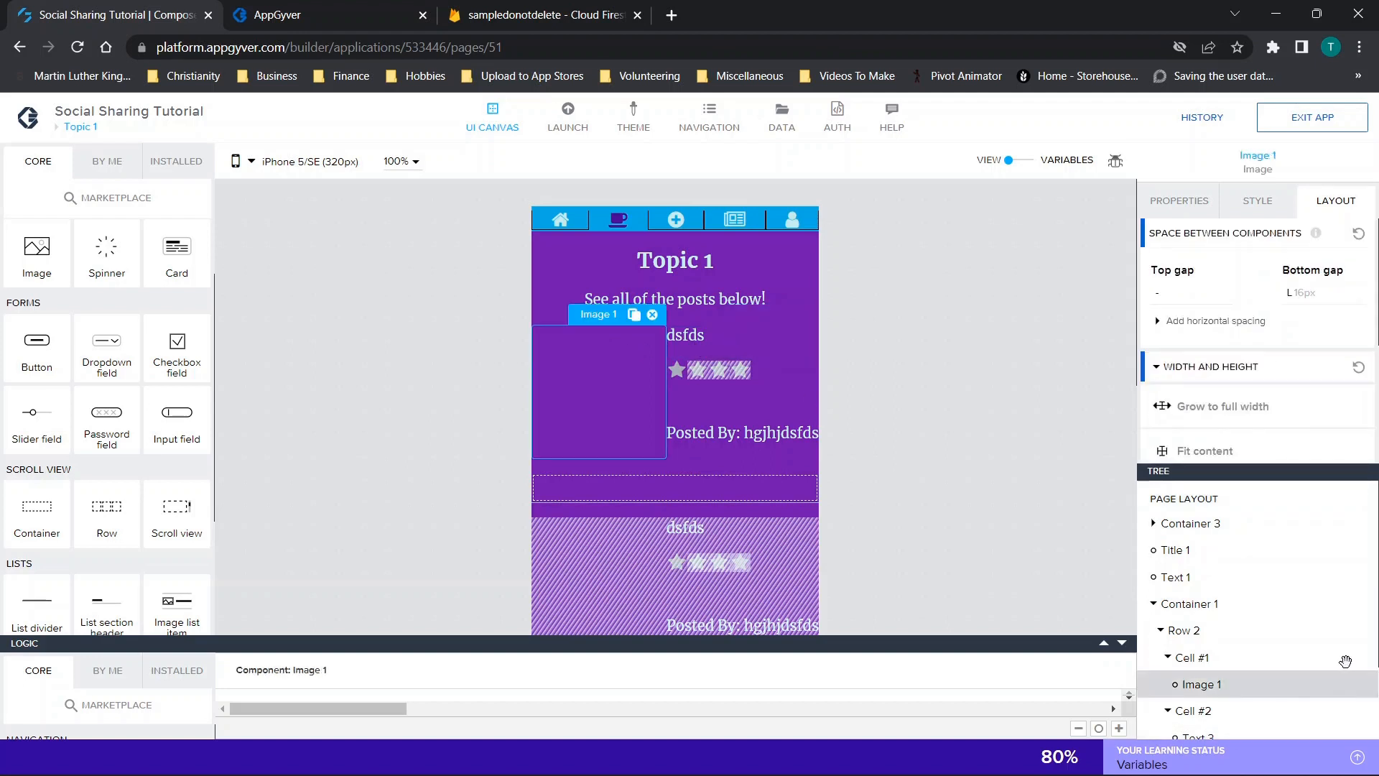
left_click(1154, 606)
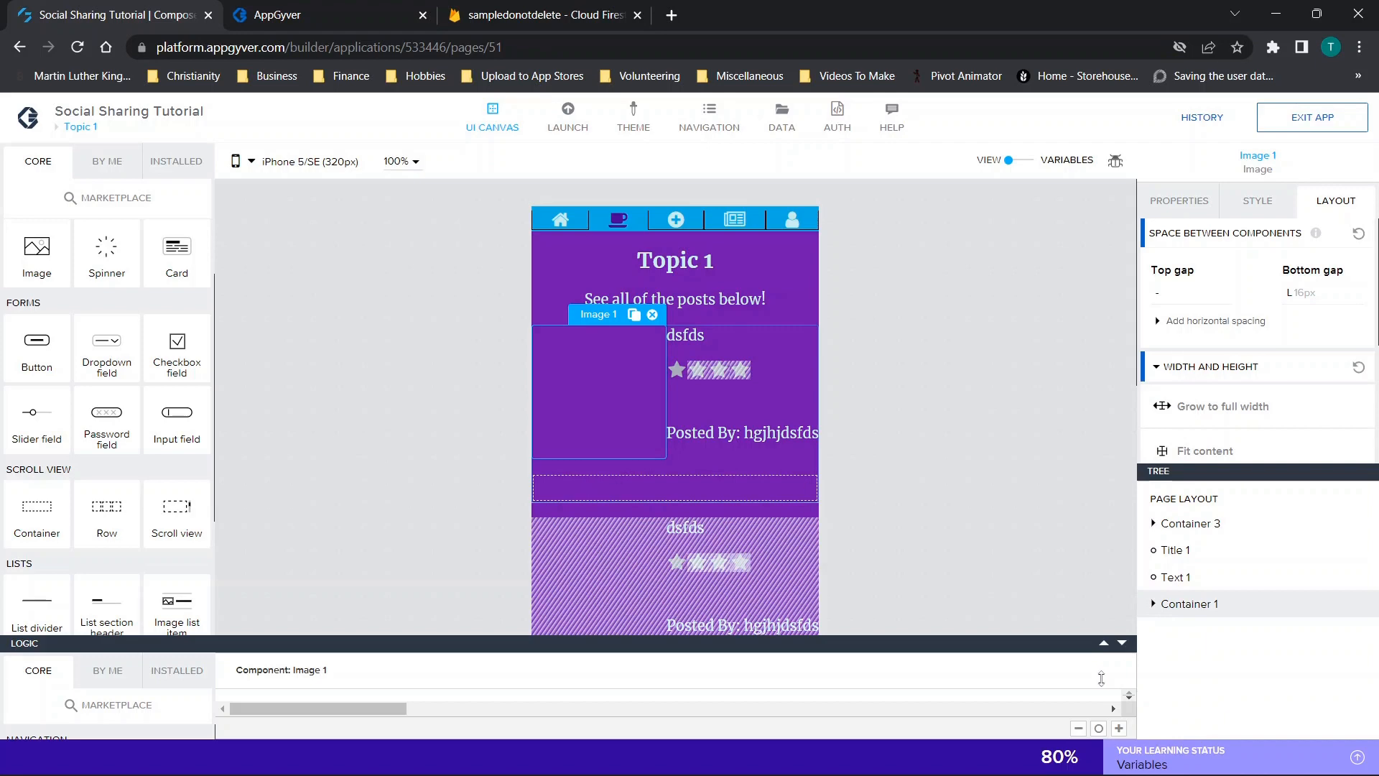
left_click(1196, 603)
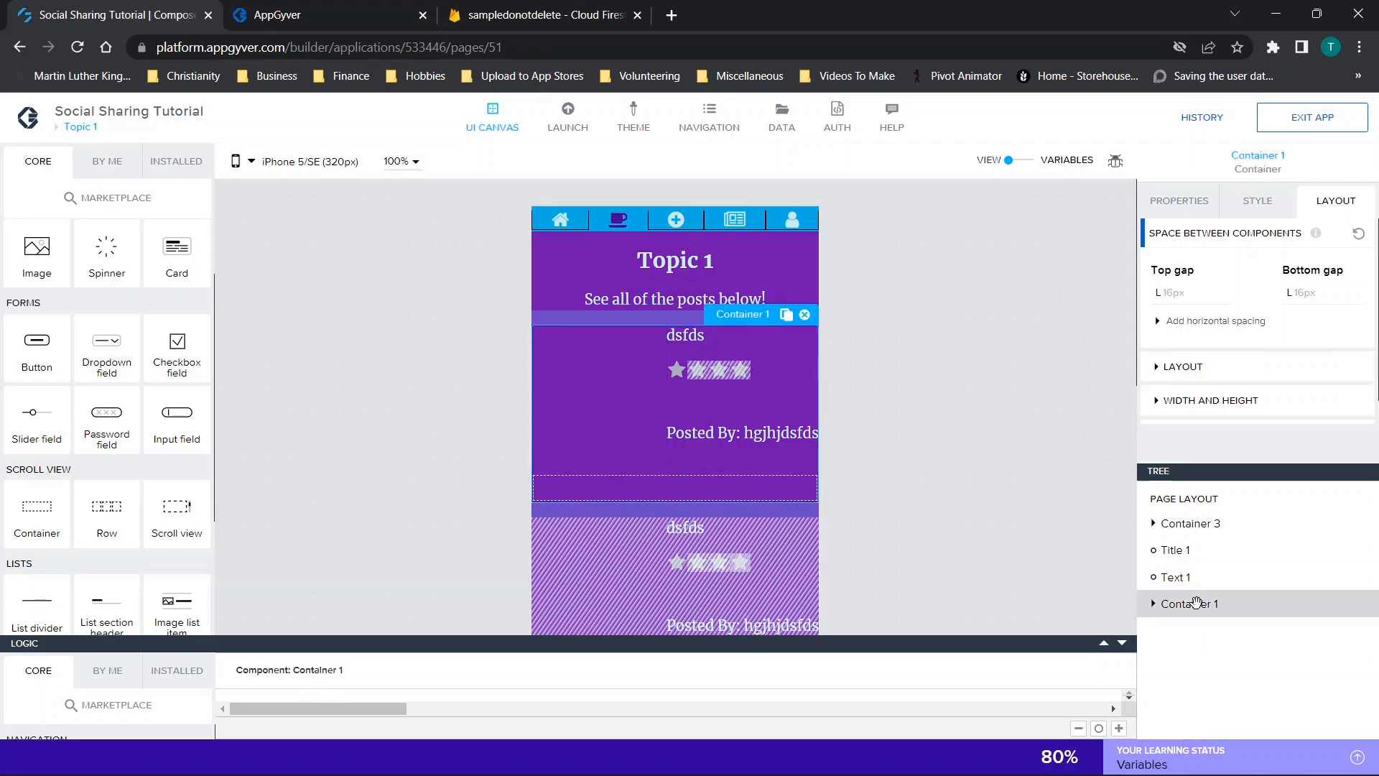
Step: Check the posttopic1 document's fields in Firebase, and inspect Container 1's Repeat with formula back in AppGyver
left_click(502, 14)
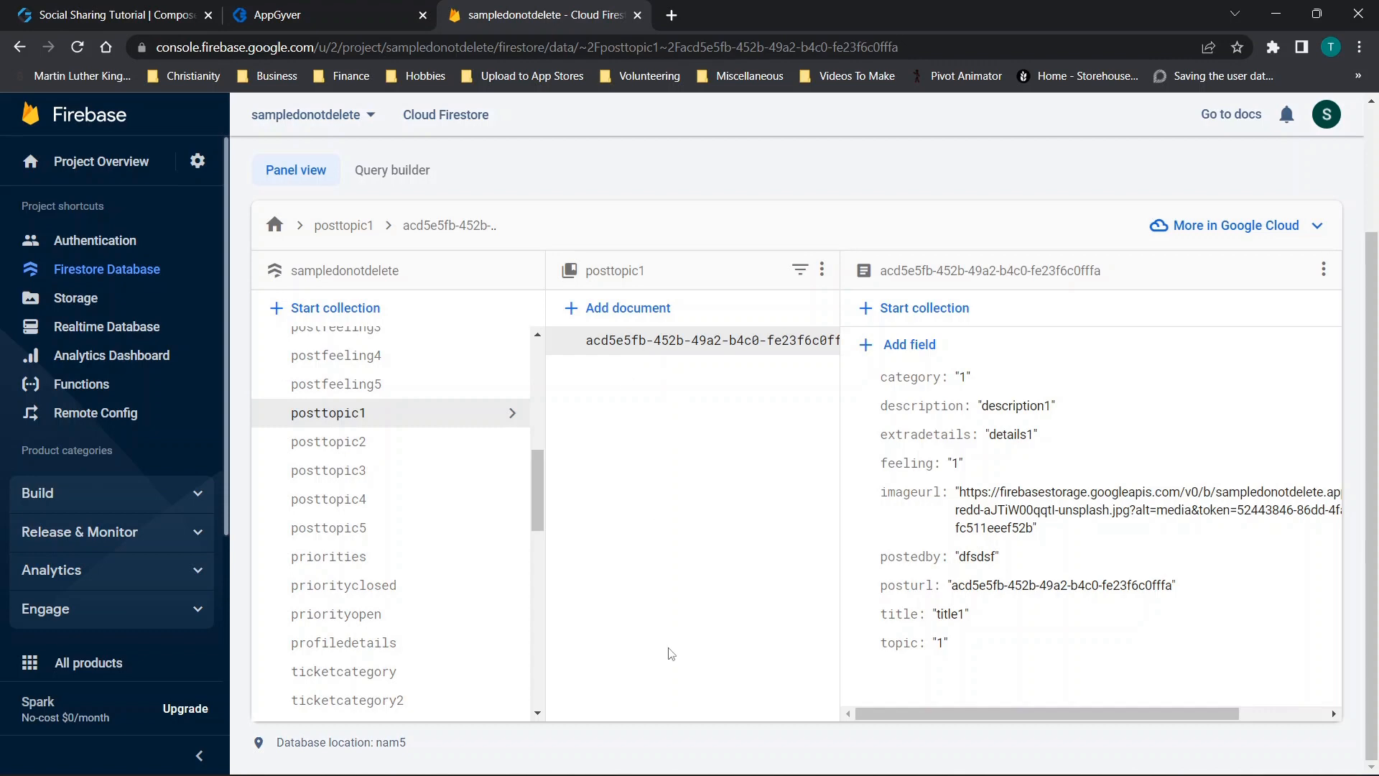
left_click(129, 5)
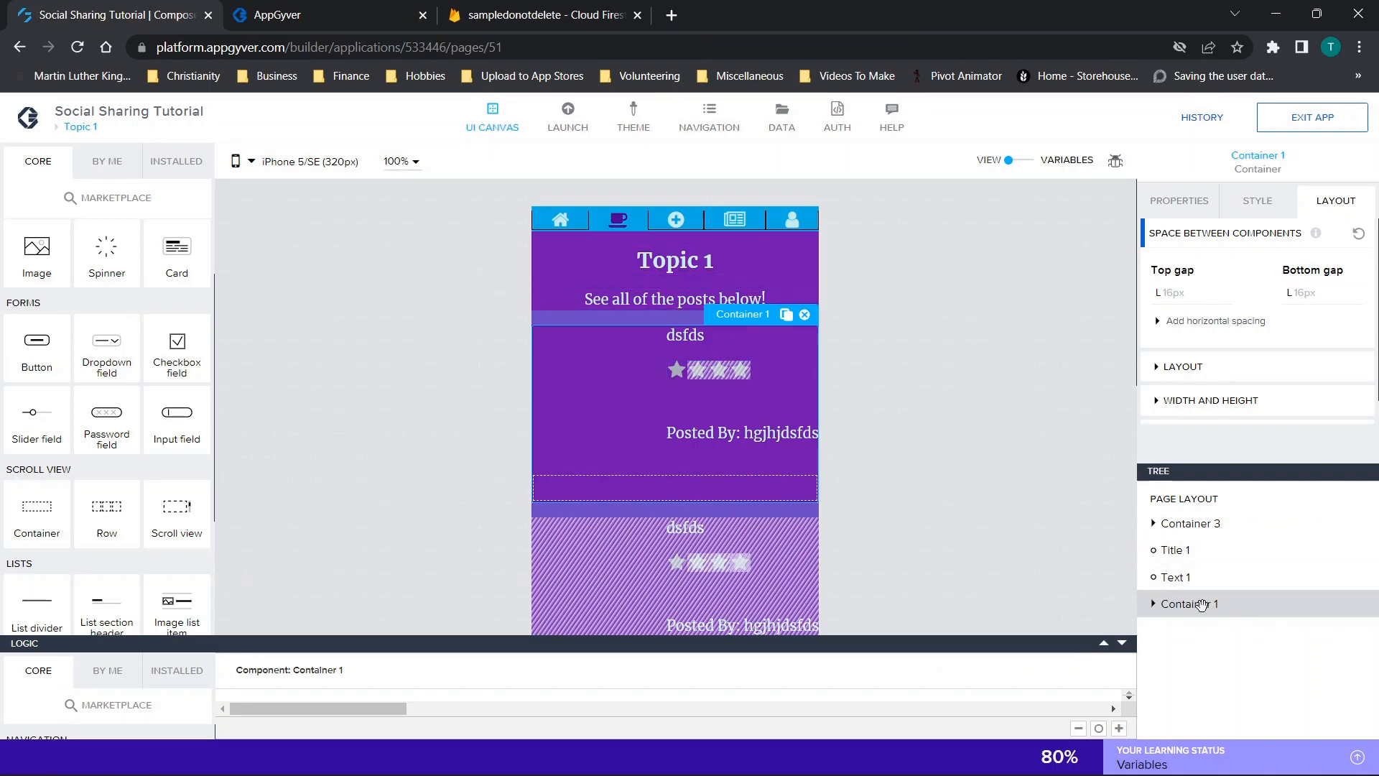
left_click(1184, 200)
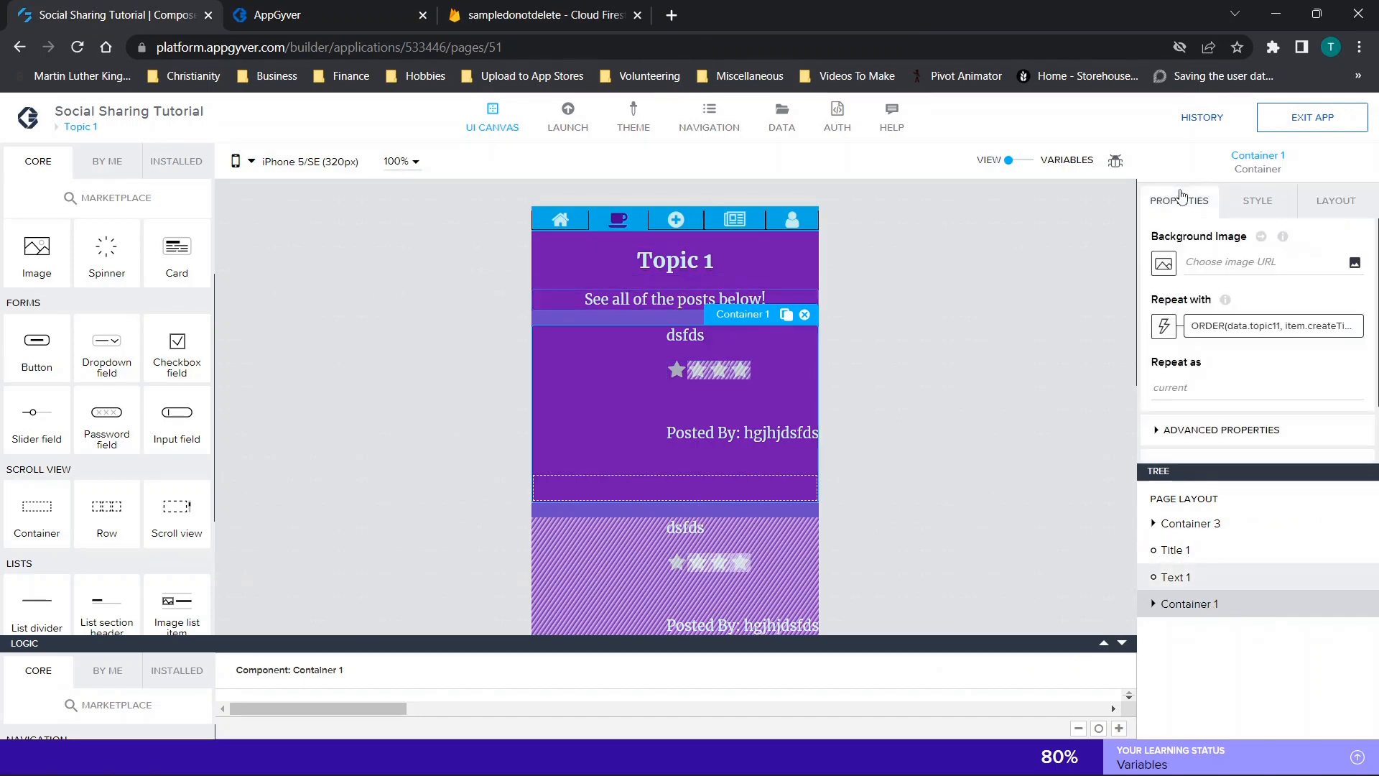
left_click(1164, 327)
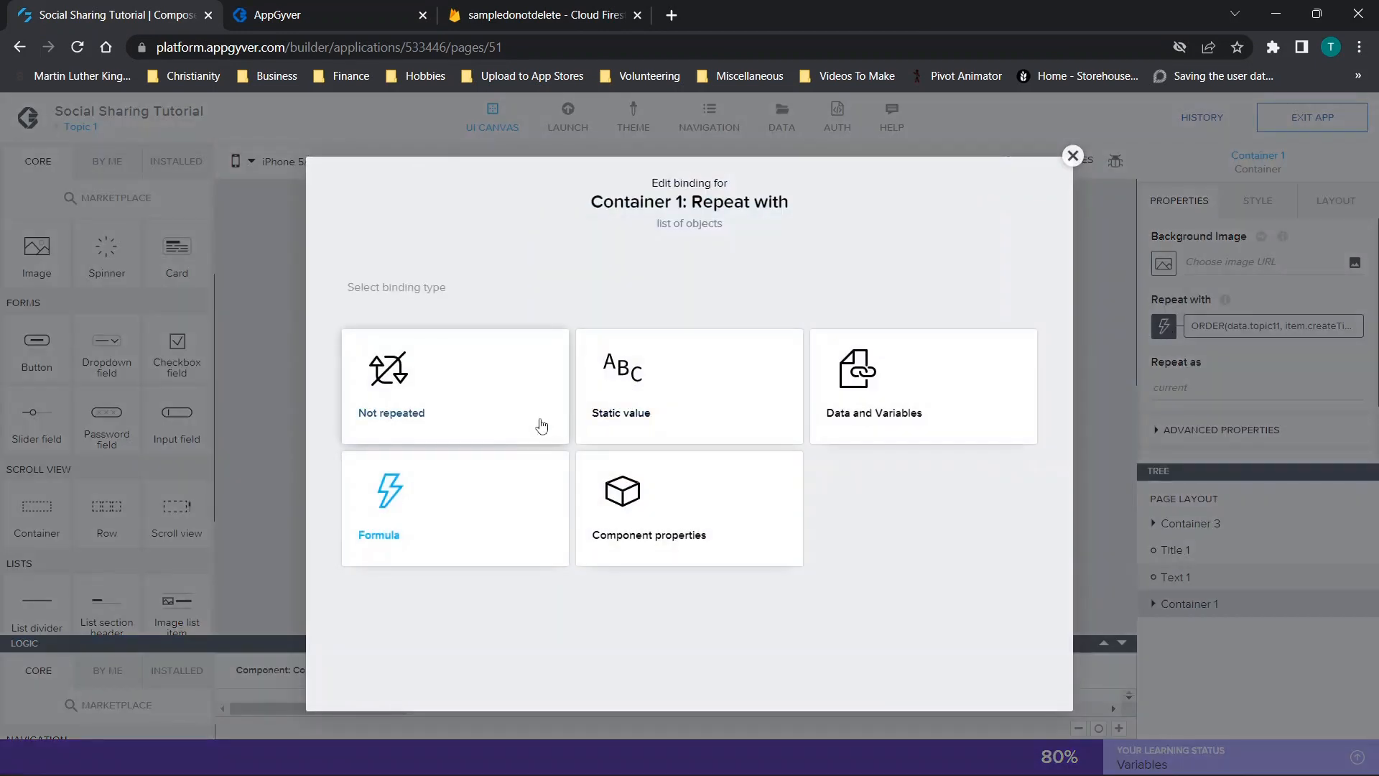
left_click(1073, 155)
left_click(1207, 322)
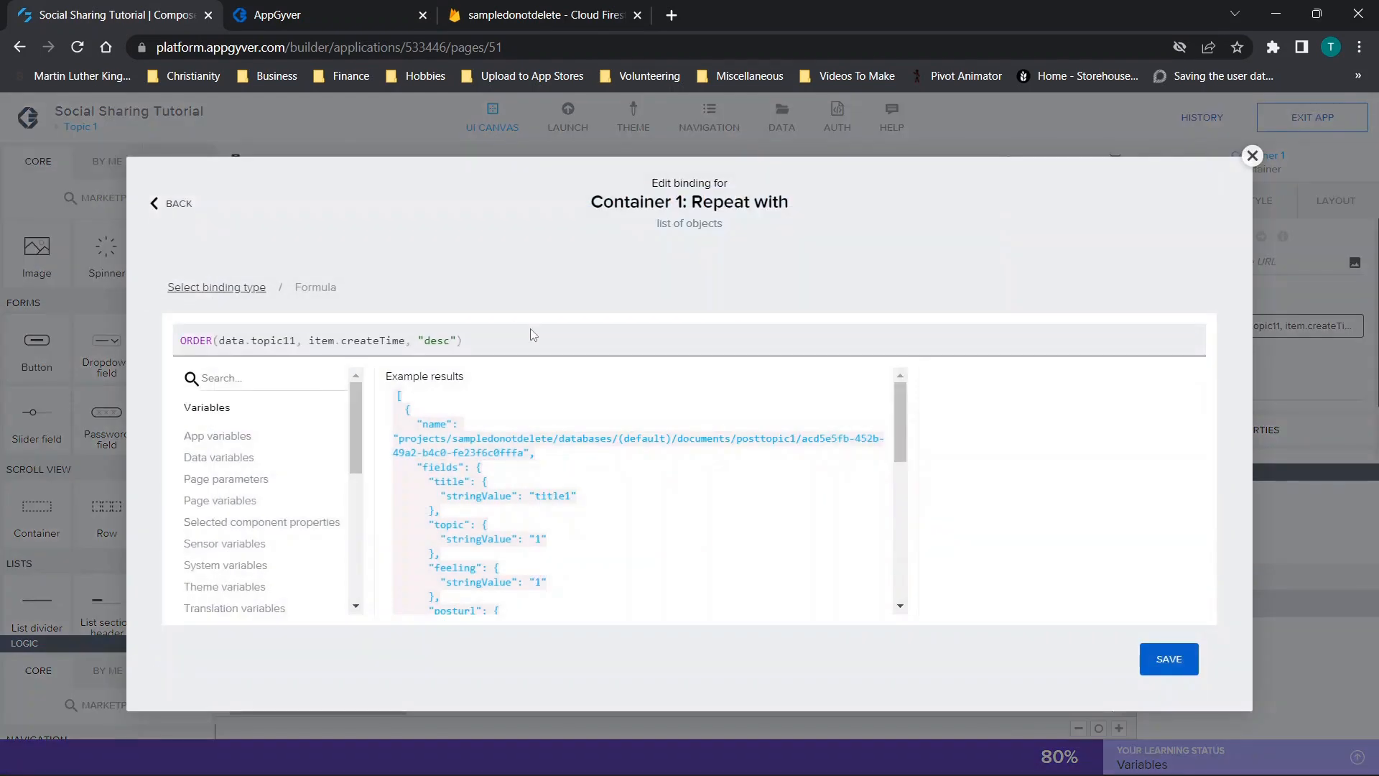
left_click_drag(527, 343, 0, 326)
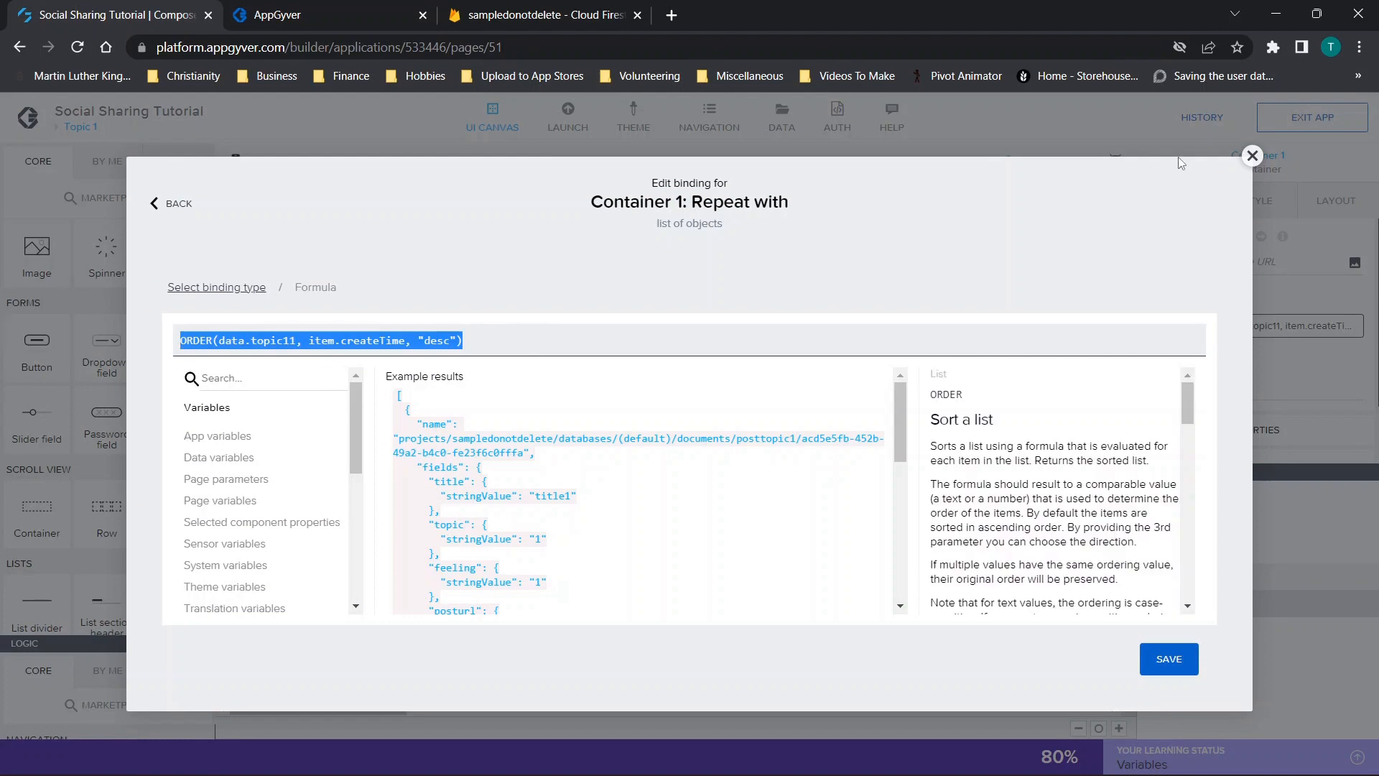
left_click(1252, 155)
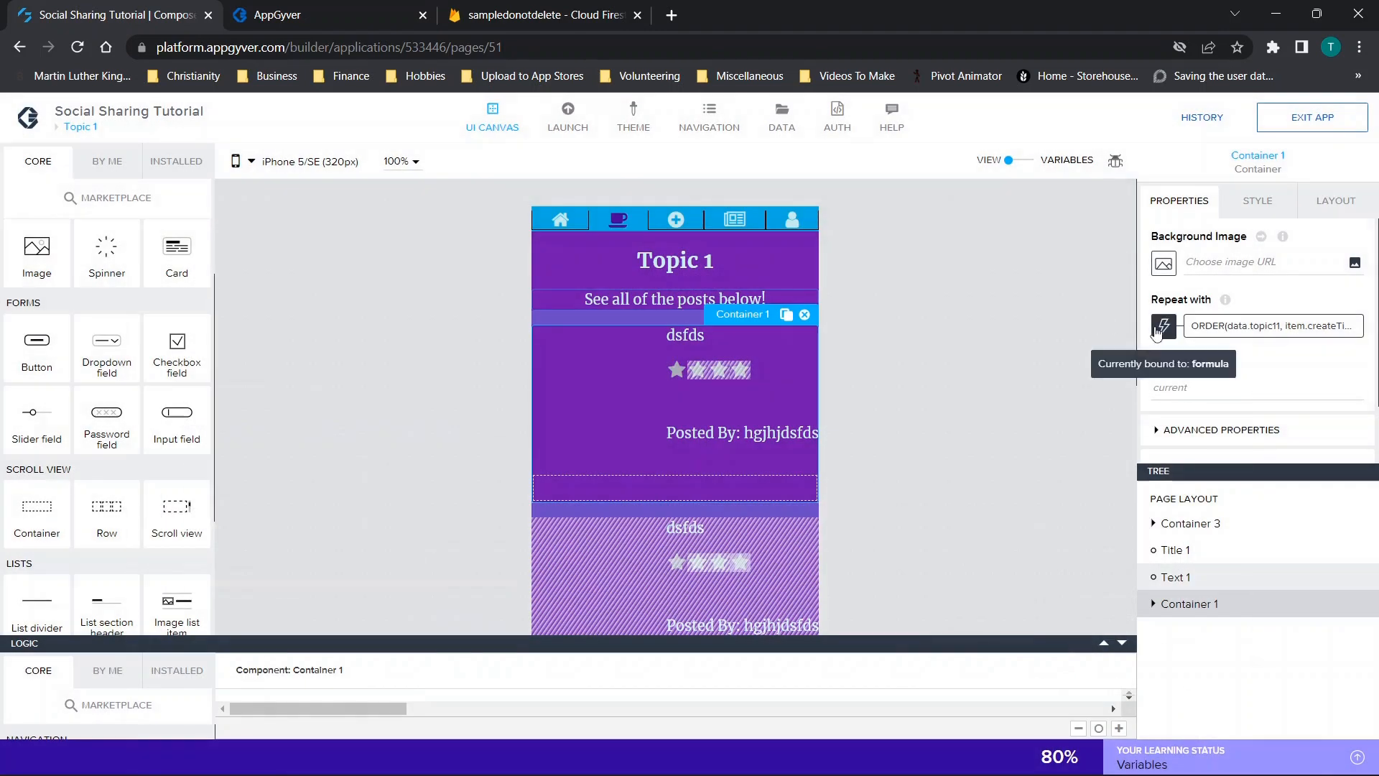
Step: Look up which data variables can be bound to Container 1's Repeat with property, and close the binding editor
left_click(1161, 327)
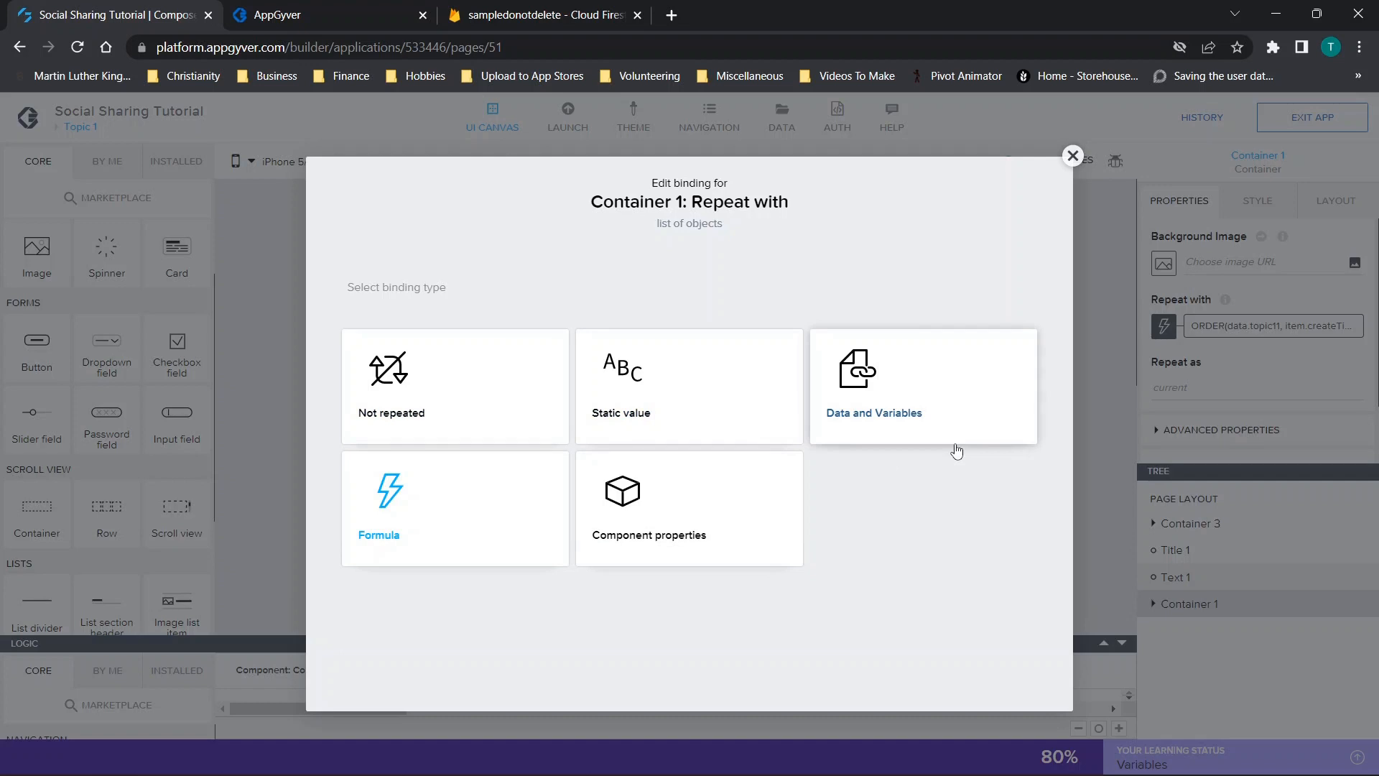
left_click(901, 384)
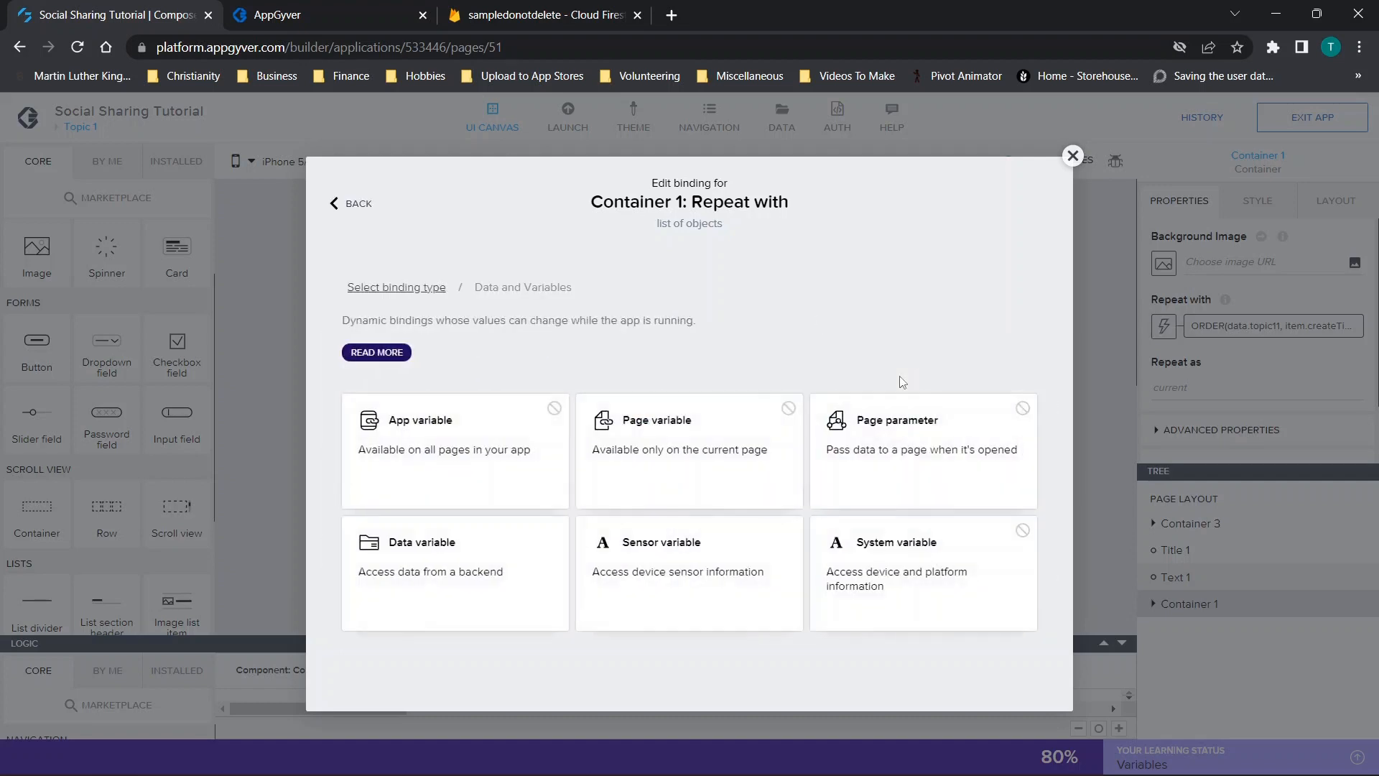
left_click(431, 578)
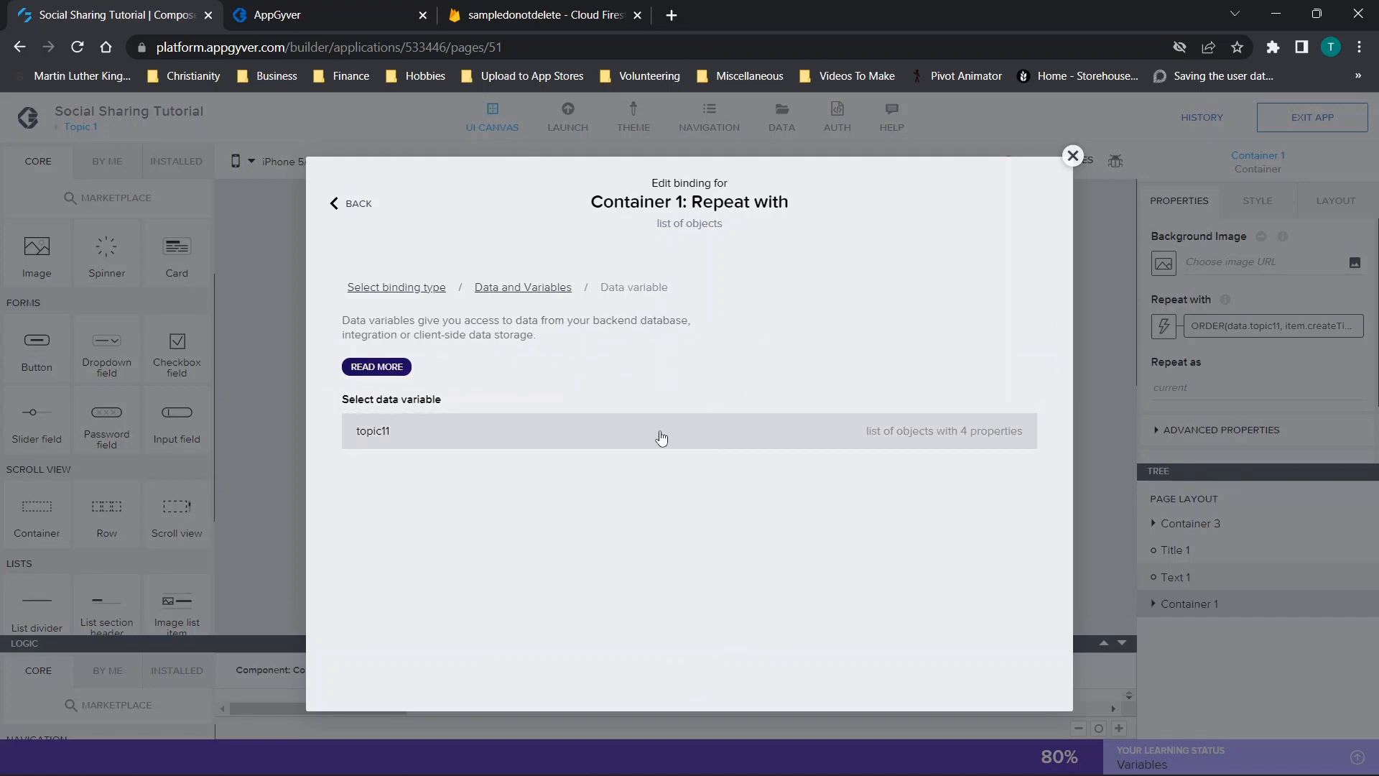
left_click(1072, 156)
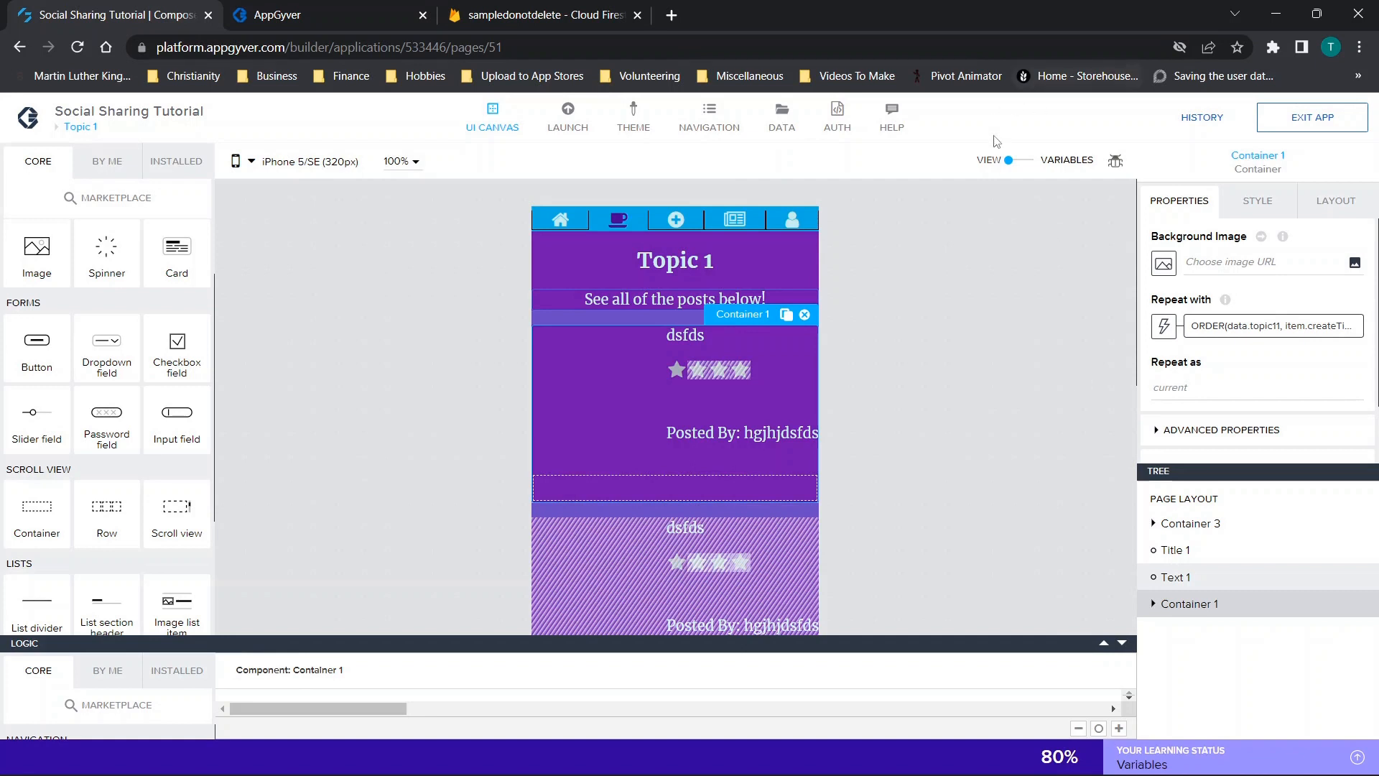
Step: Remove the topic11 data variable from the Topic 1 page
left_click(1018, 162)
left_click(41, 309)
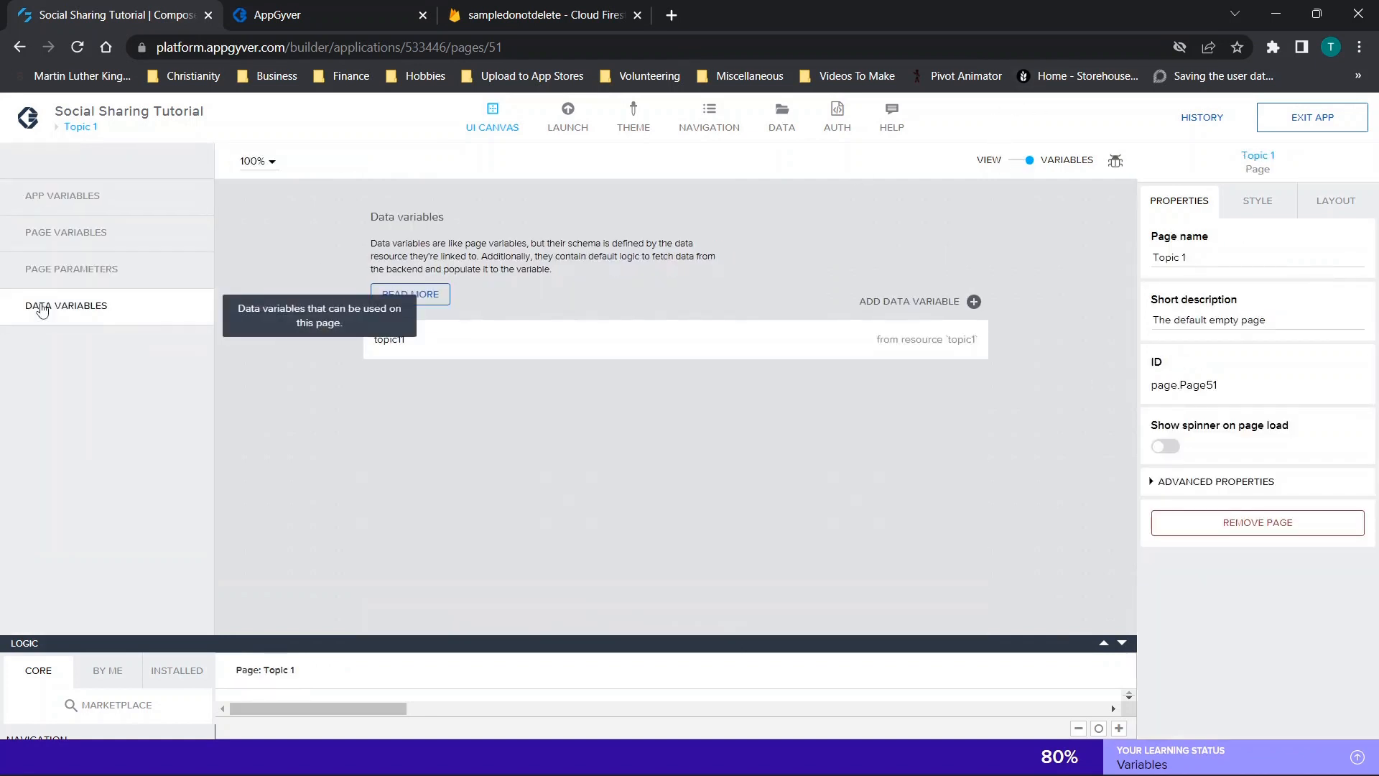
left_click(618, 352)
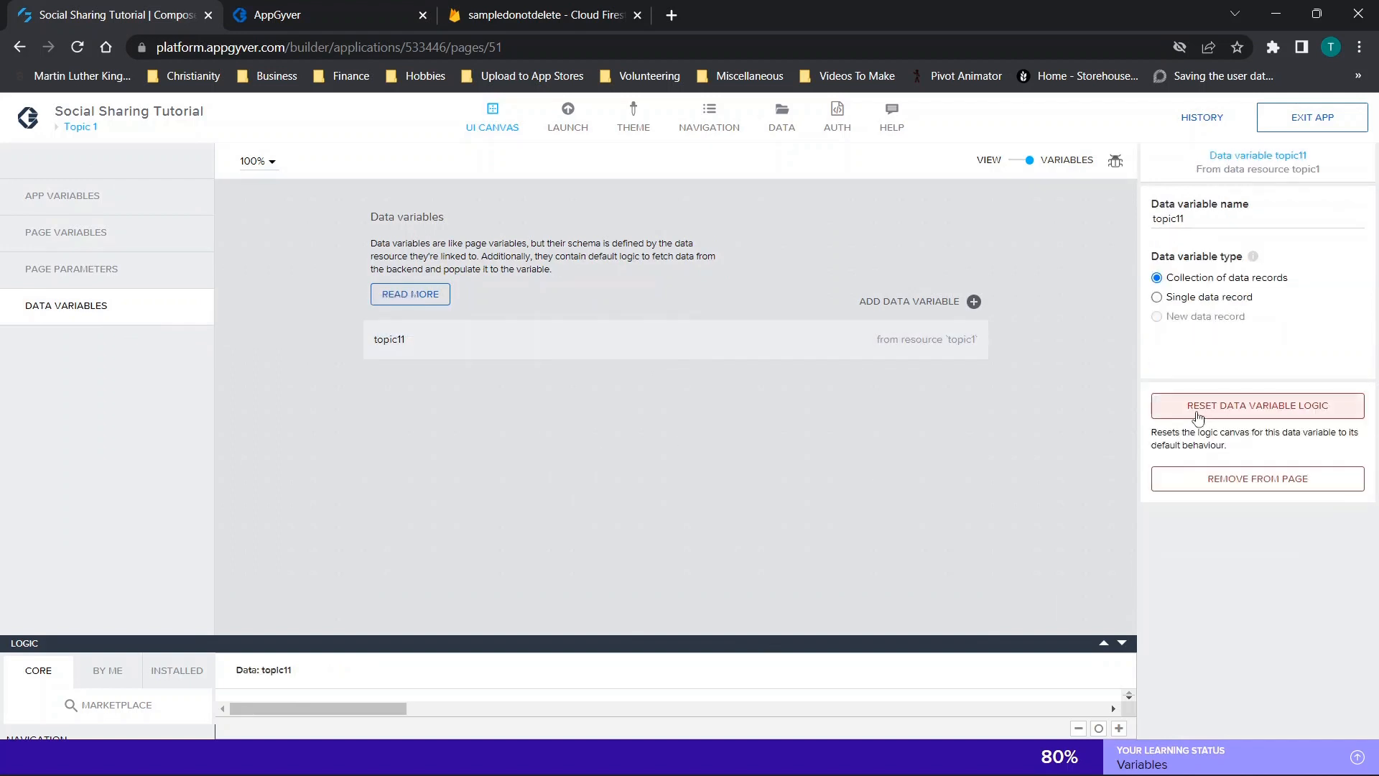
left_click(1229, 486)
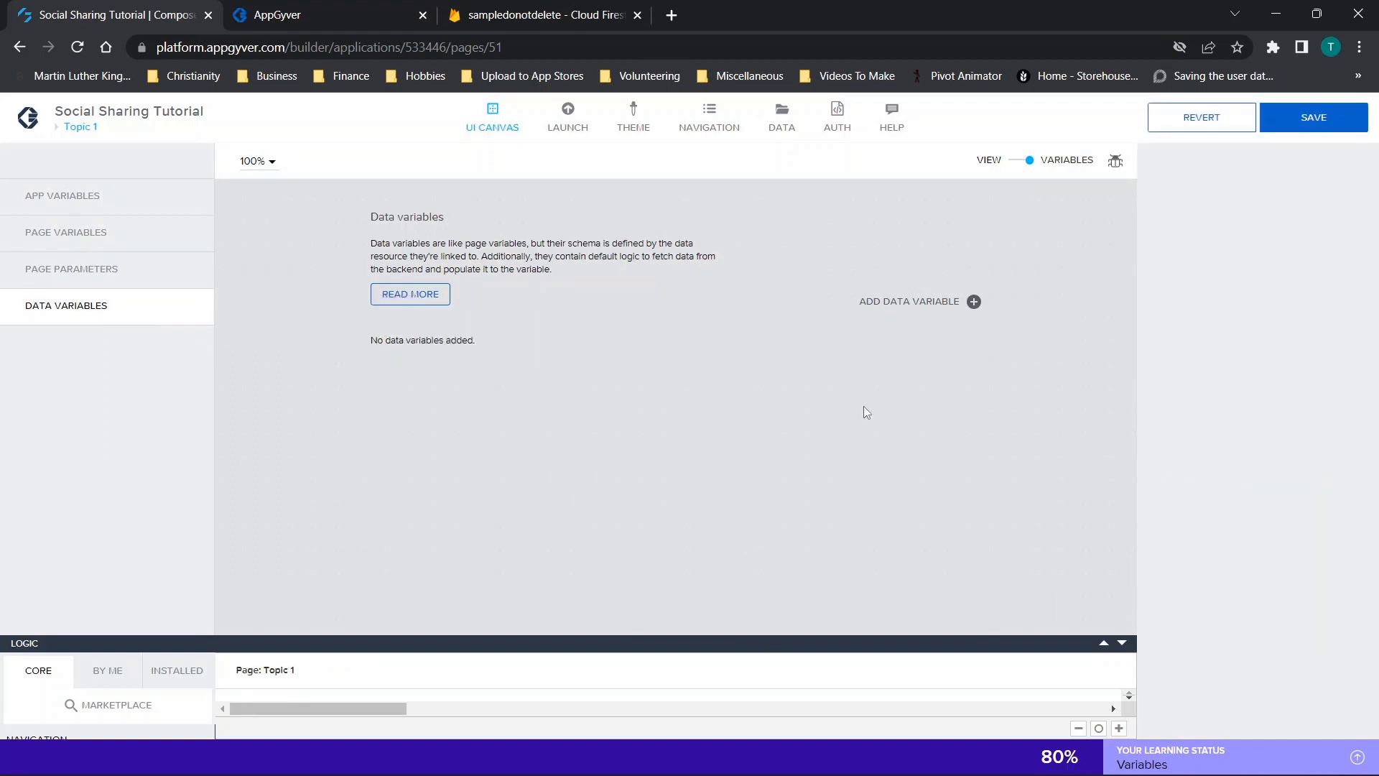
Step: Add a data variable from the topic1 resource to the Topic 1 page as a collection of data records
left_click(872, 307)
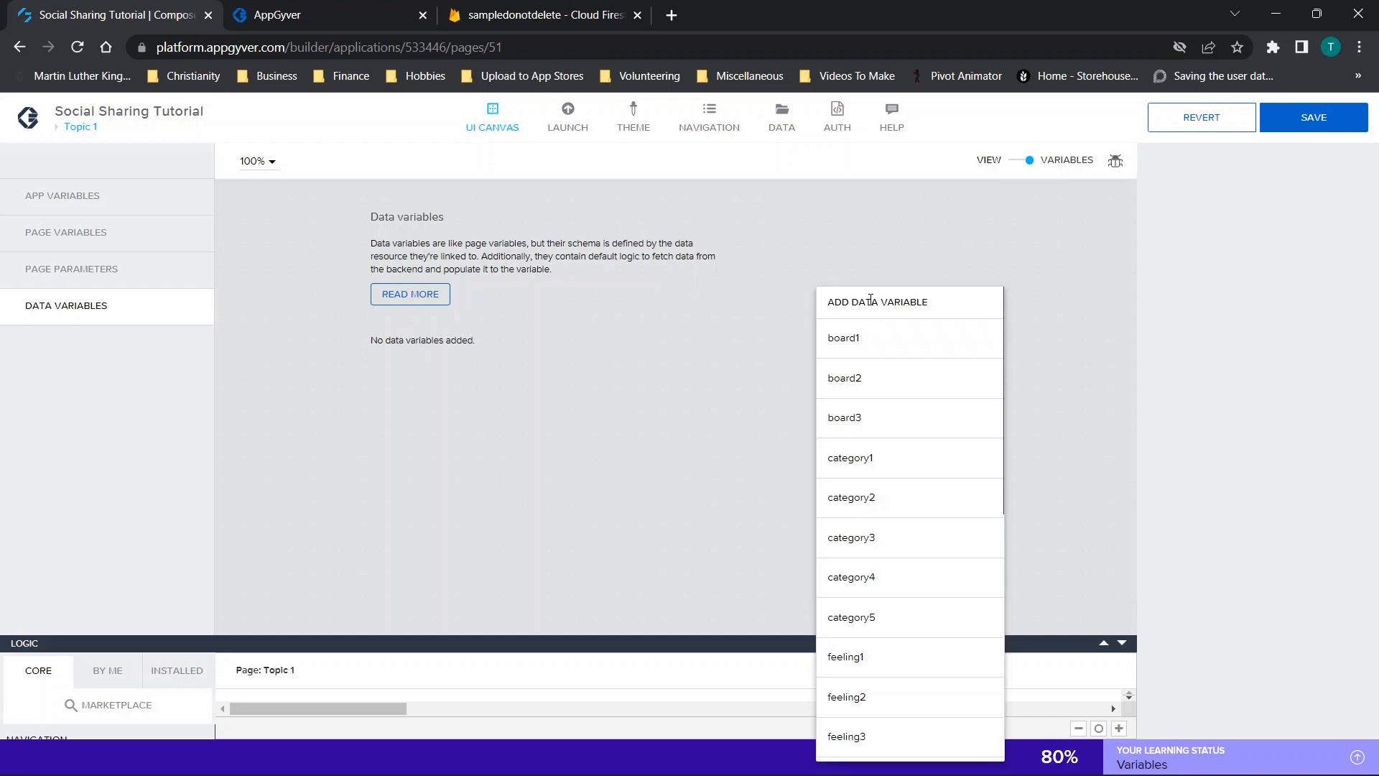
scroll(976, 567, "down", 7)
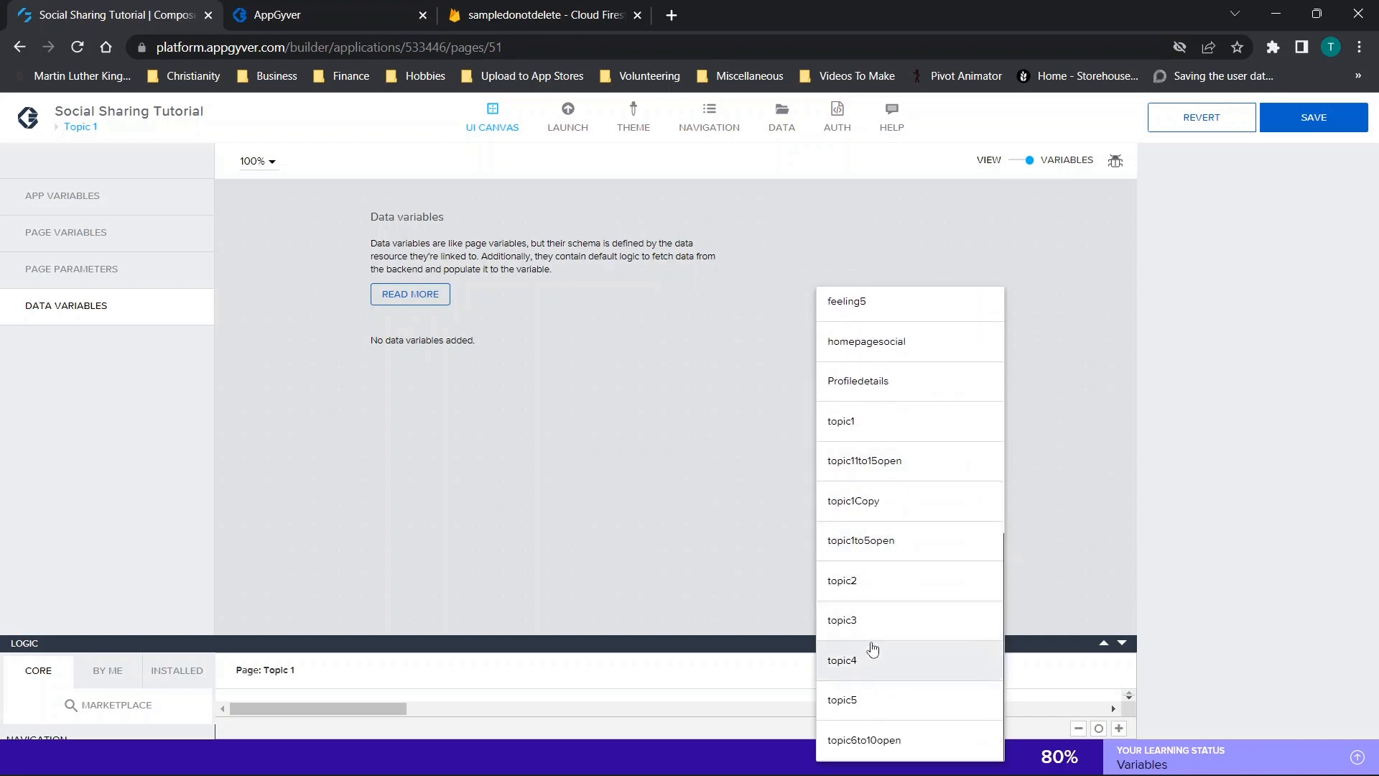
scroll(894, 478, "up", 4)
scroll(894, 478, "up", 3)
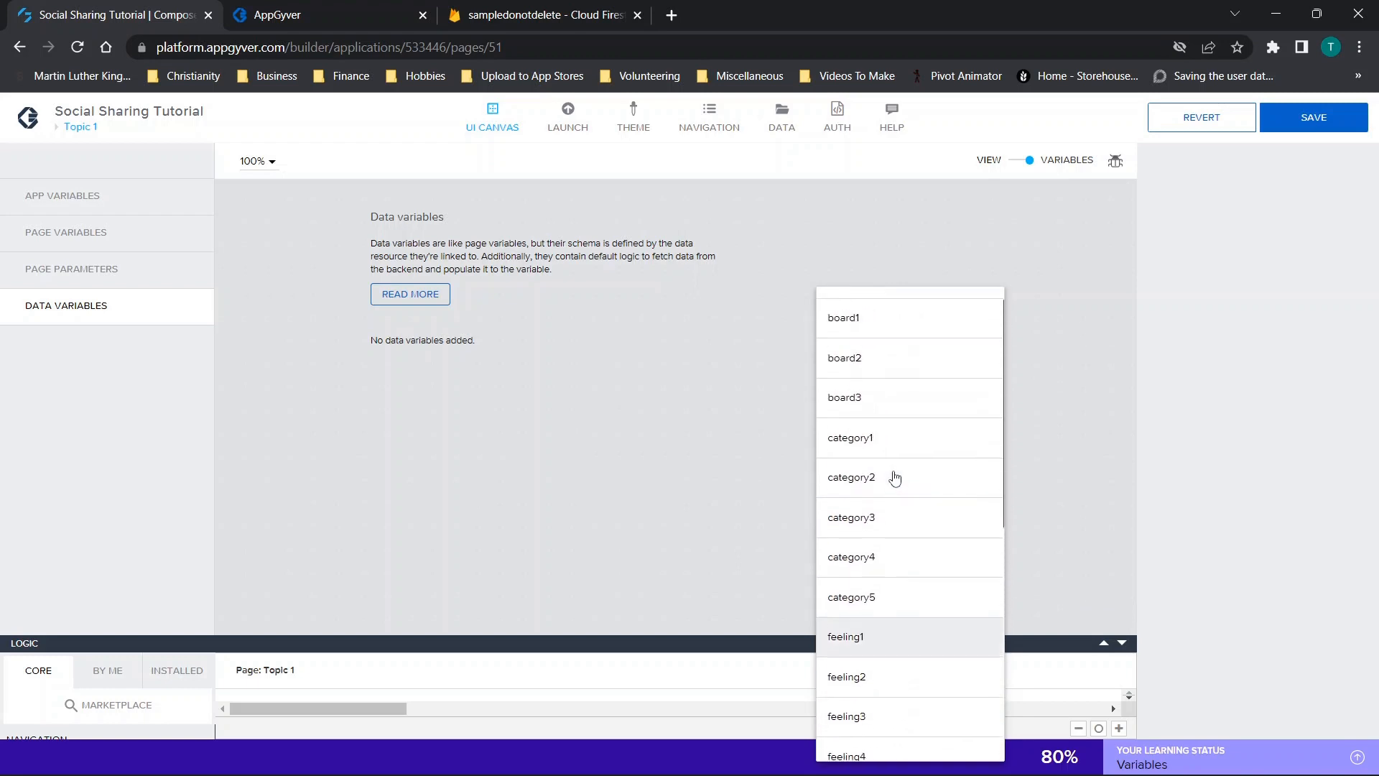
scroll(894, 478, "down", 7)
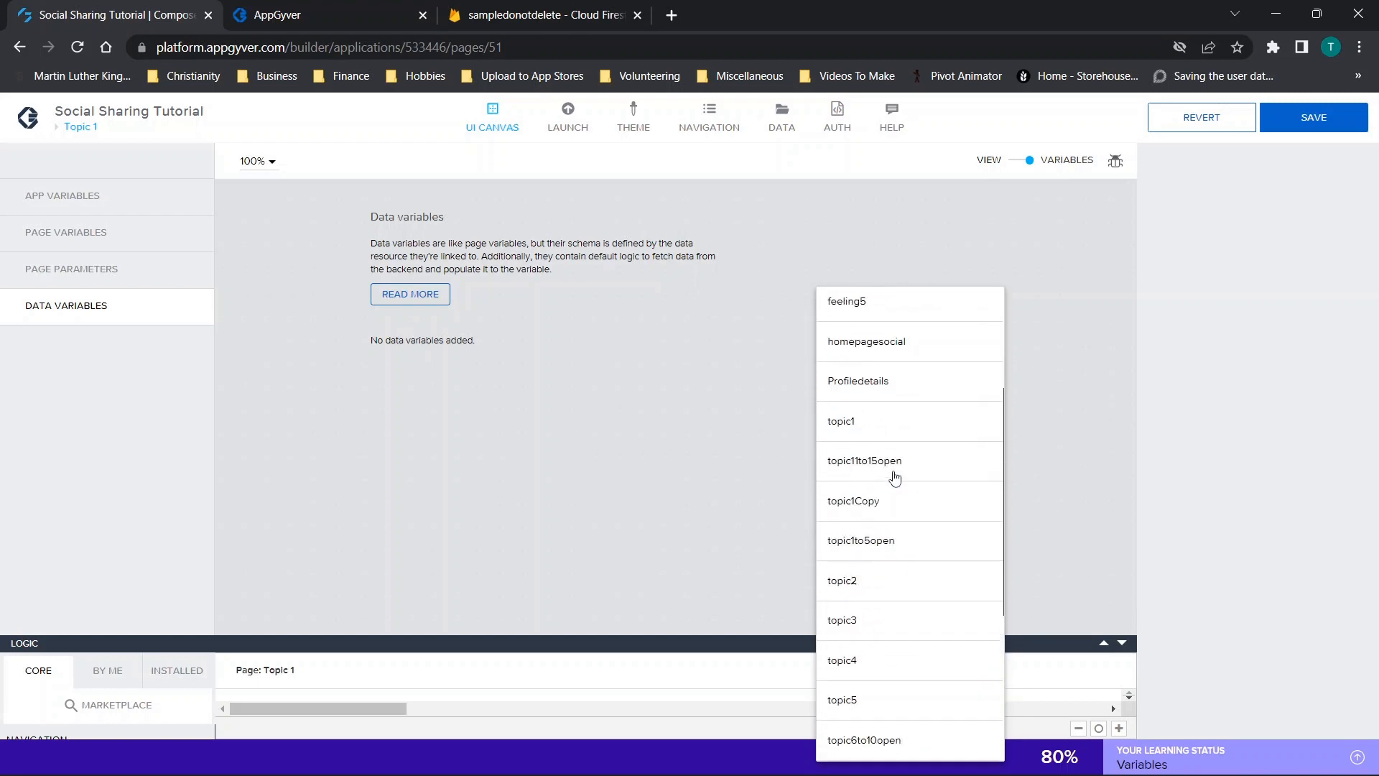
left_click(842, 427)
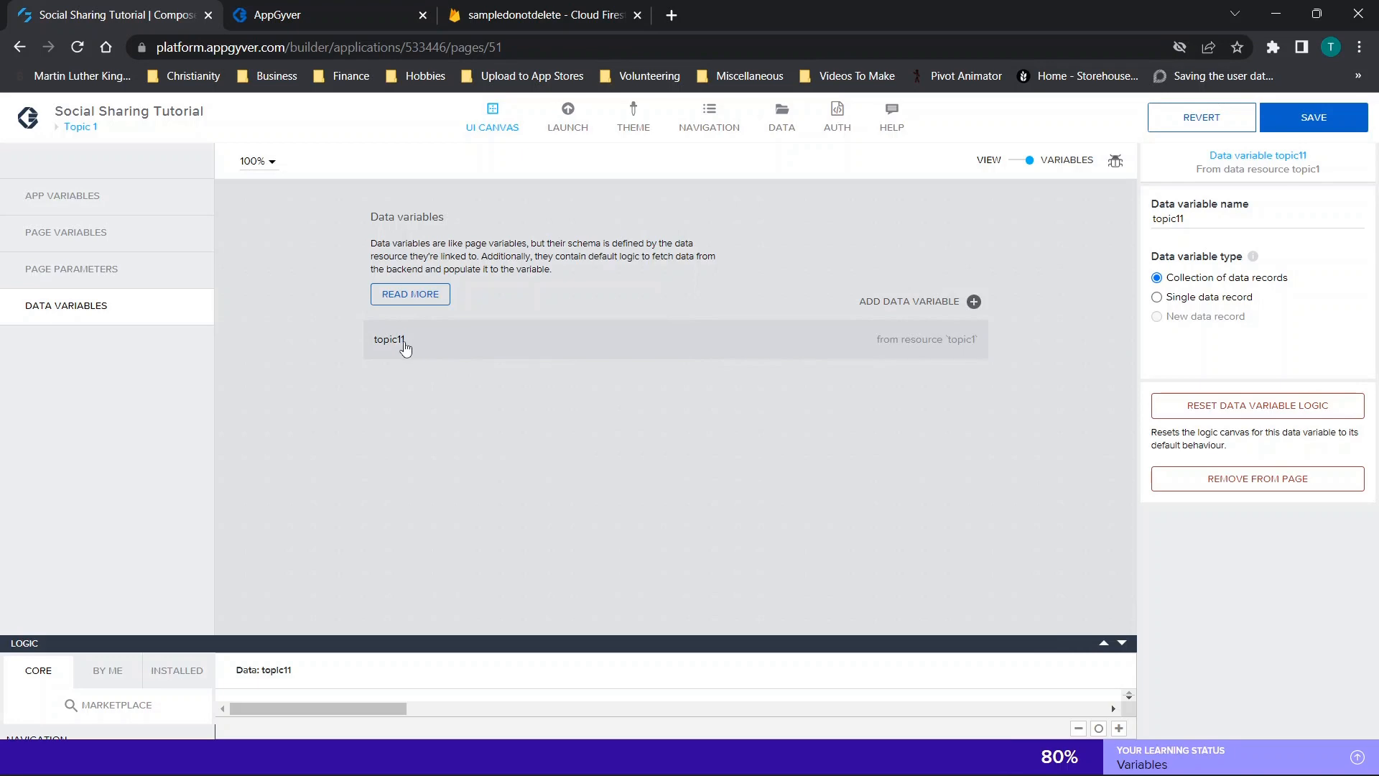
Step: Return to the page's view and bind Container 1's Repeat with property to the topic11 data variable
left_click(1020, 162)
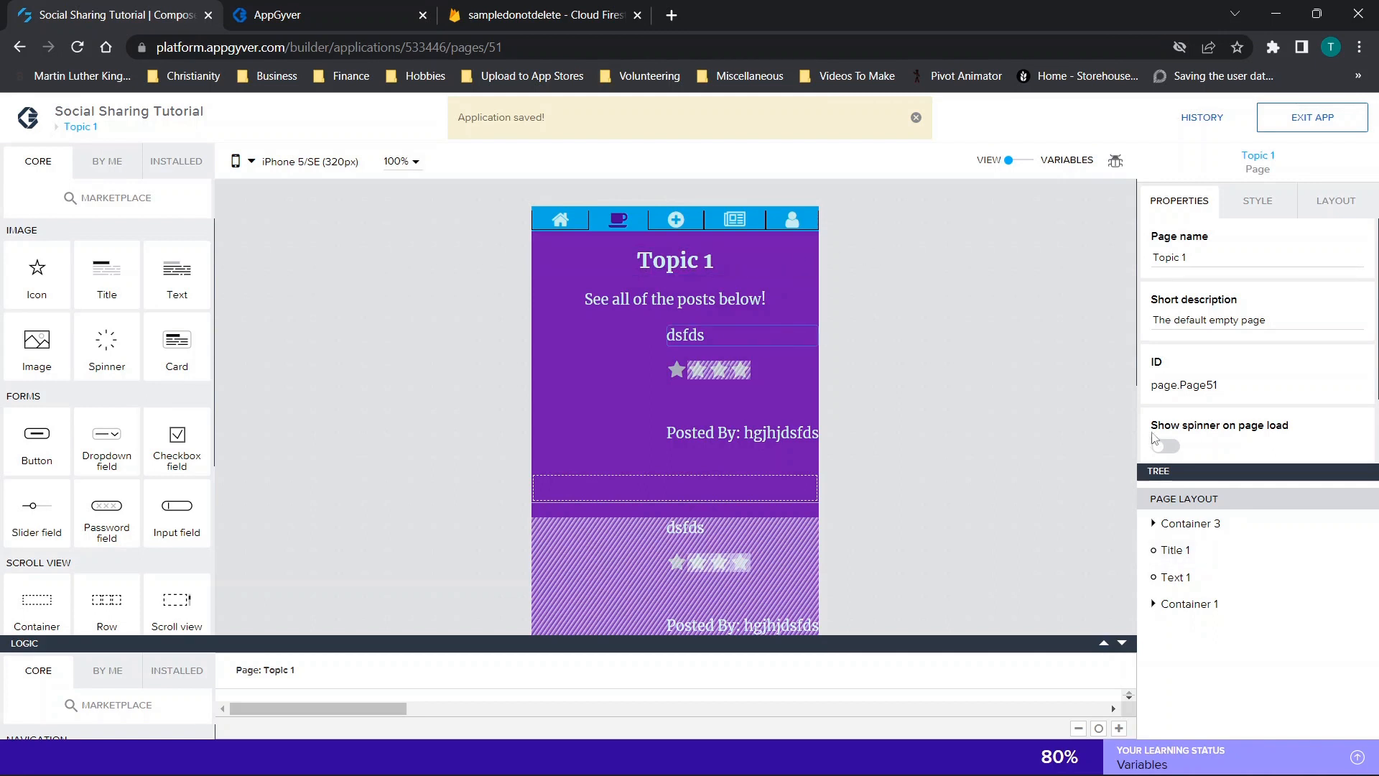
left_click(1203, 605)
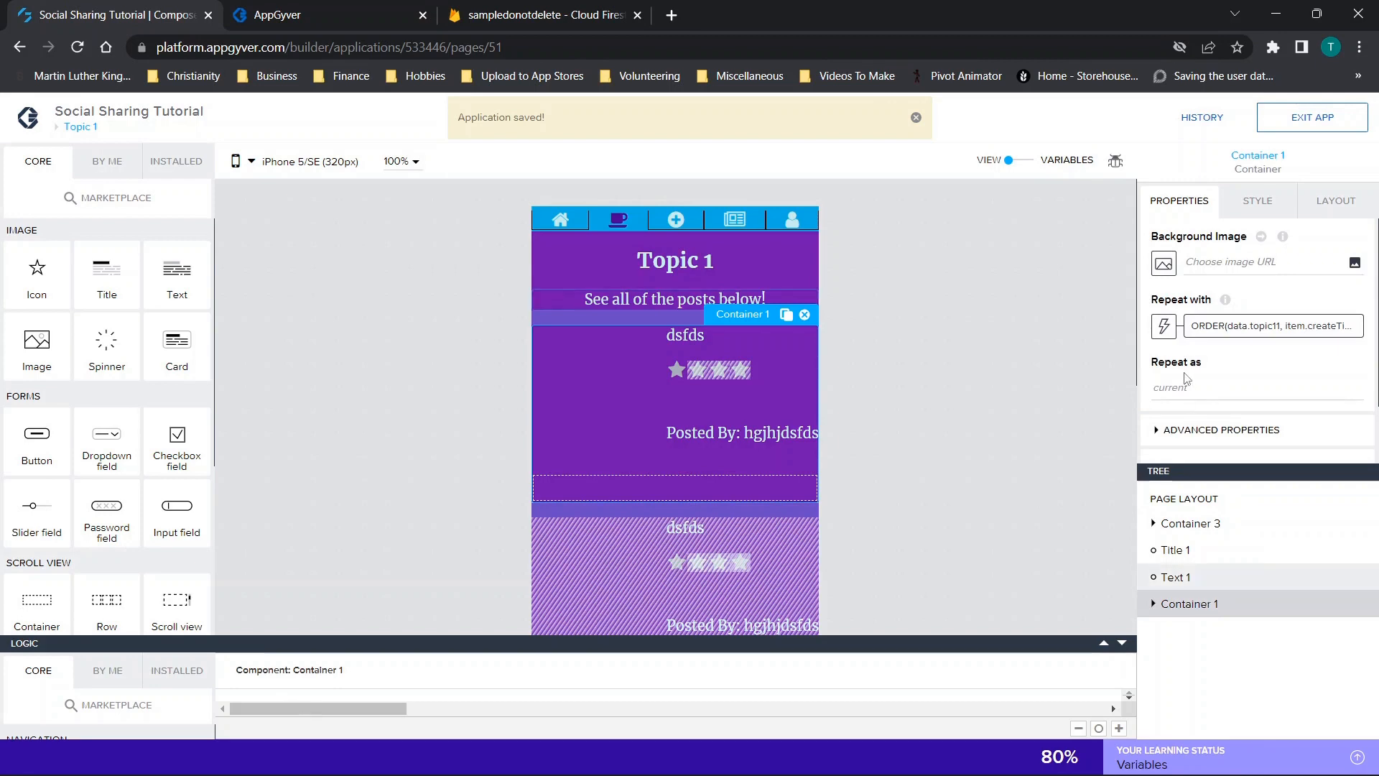
left_click(1164, 326)
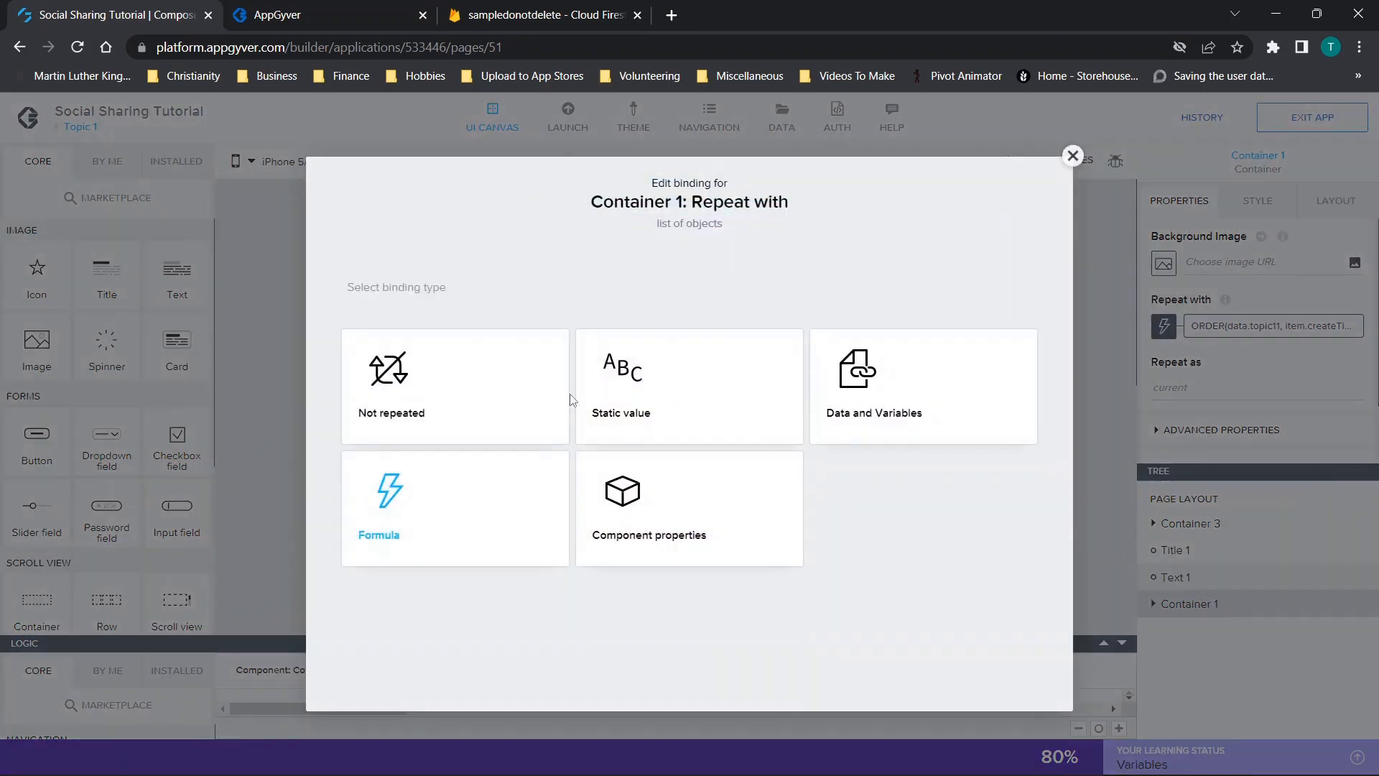
left_click(878, 376)
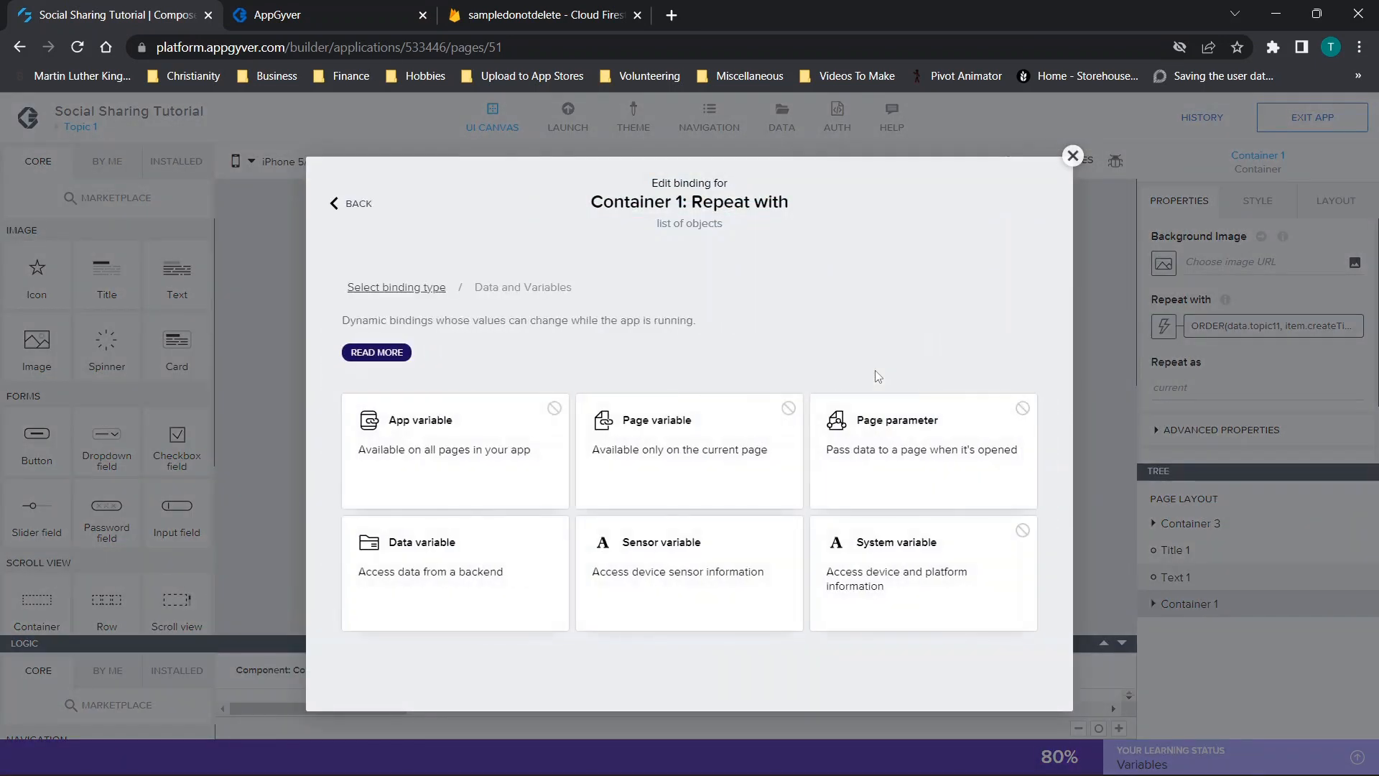
left_click(396, 563)
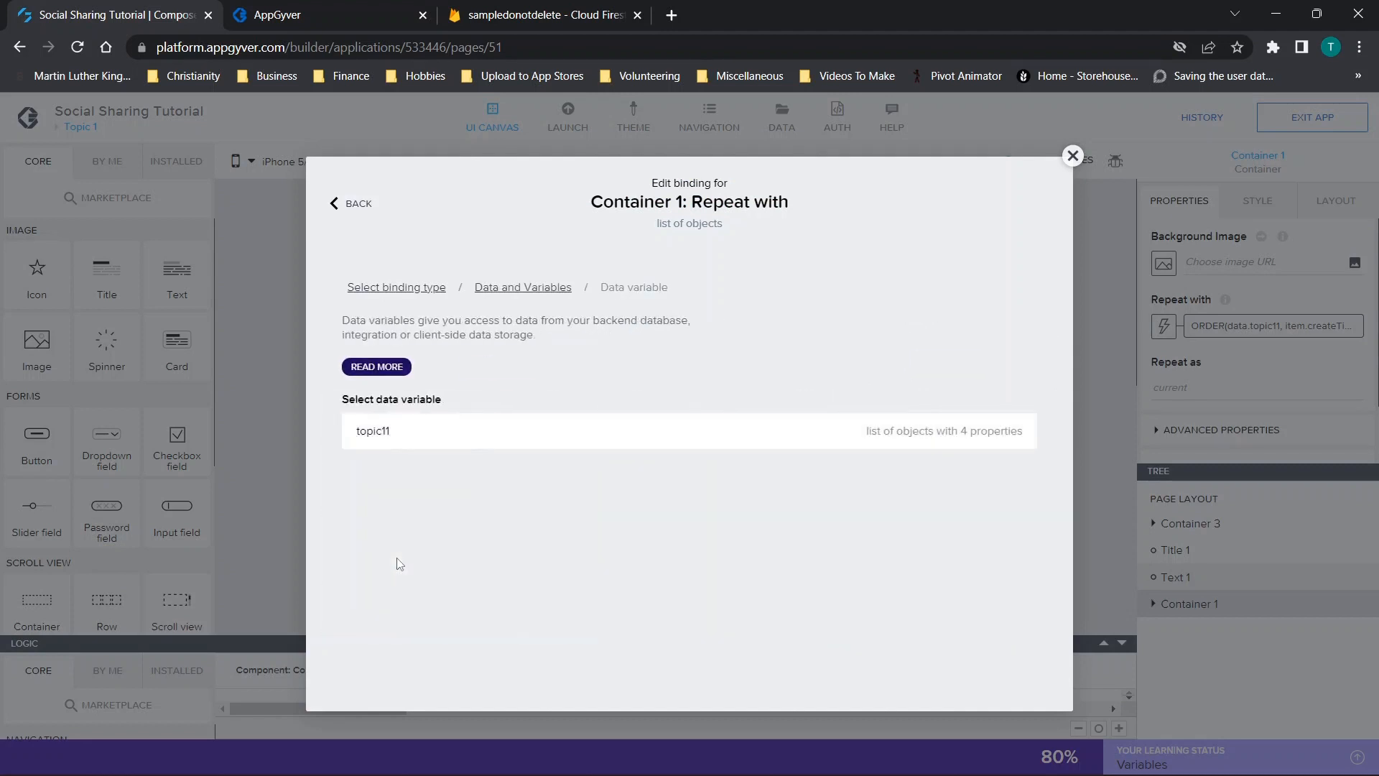
left_click(378, 434)
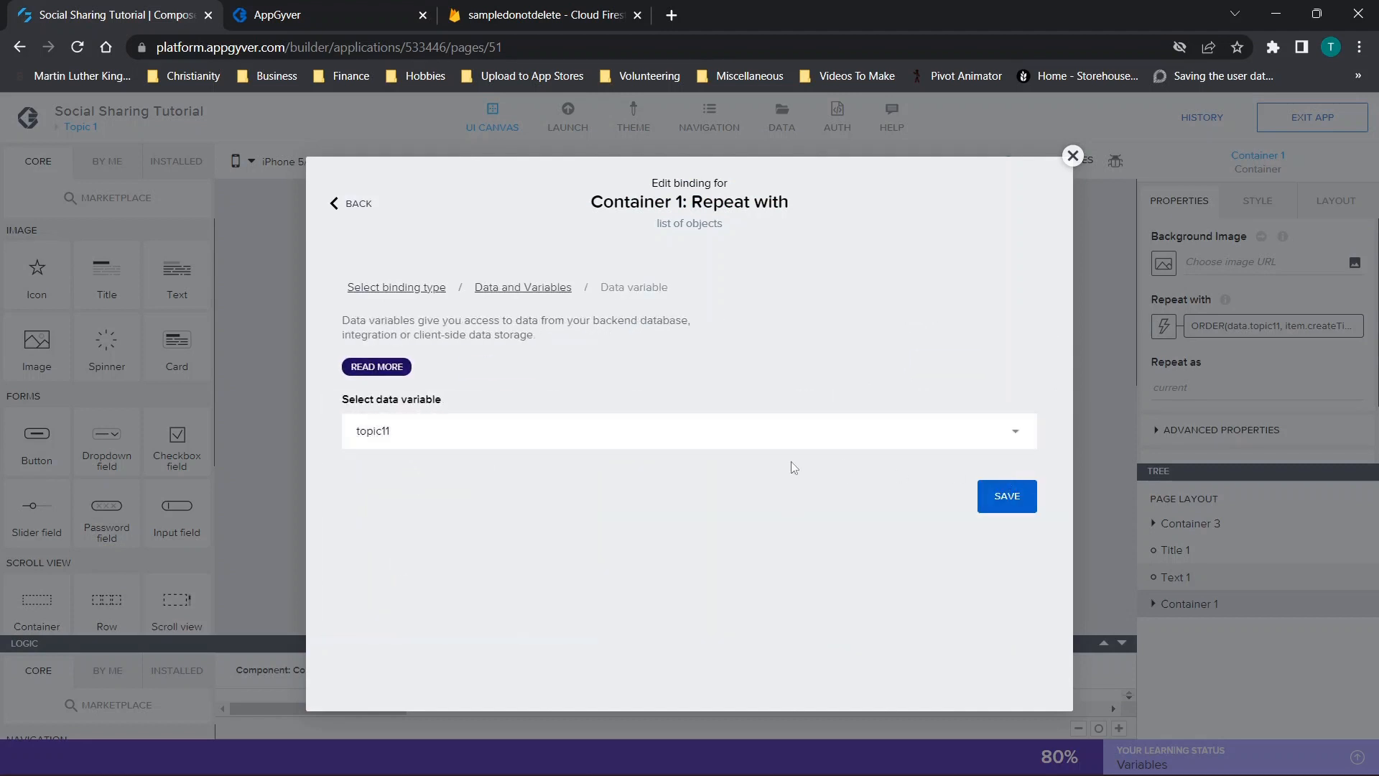
left_click(499, 434)
left_click(499, 434)
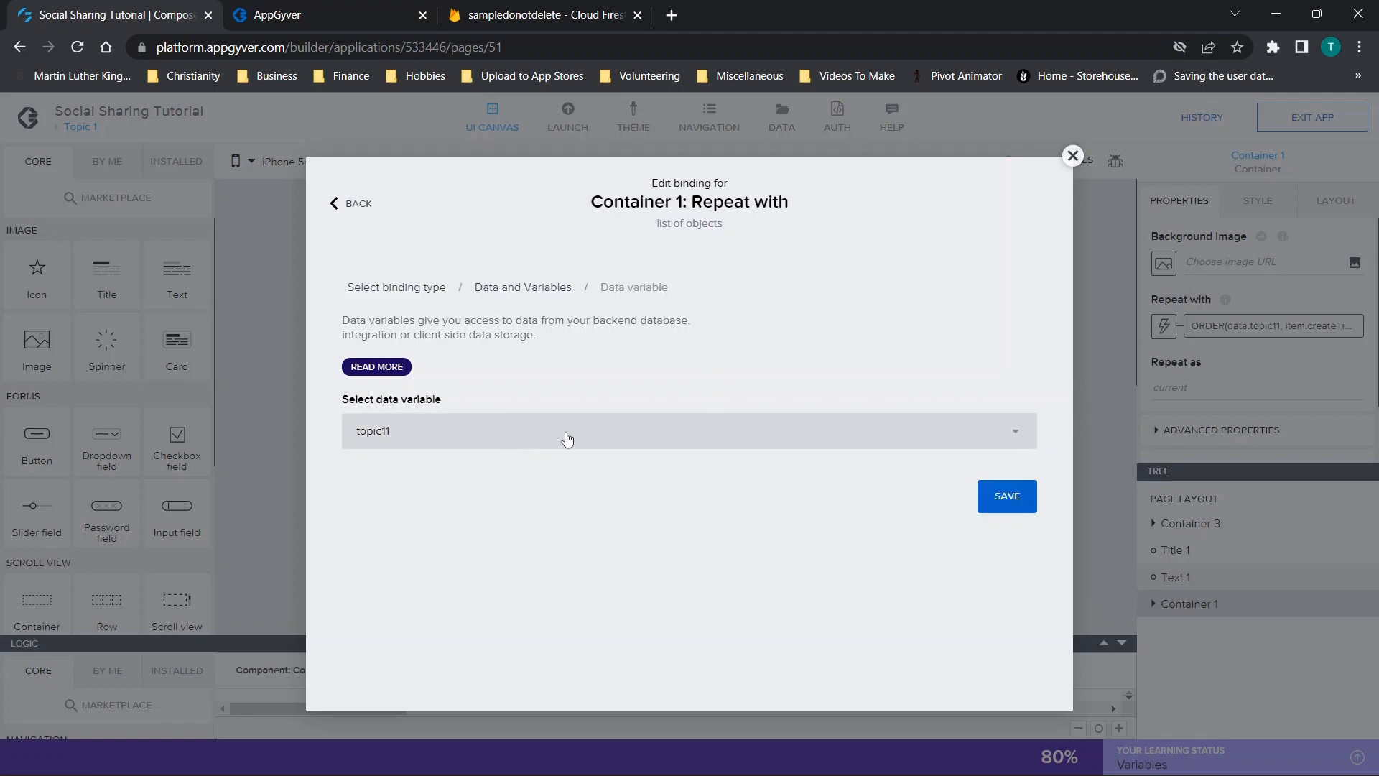
left_click(1000, 506)
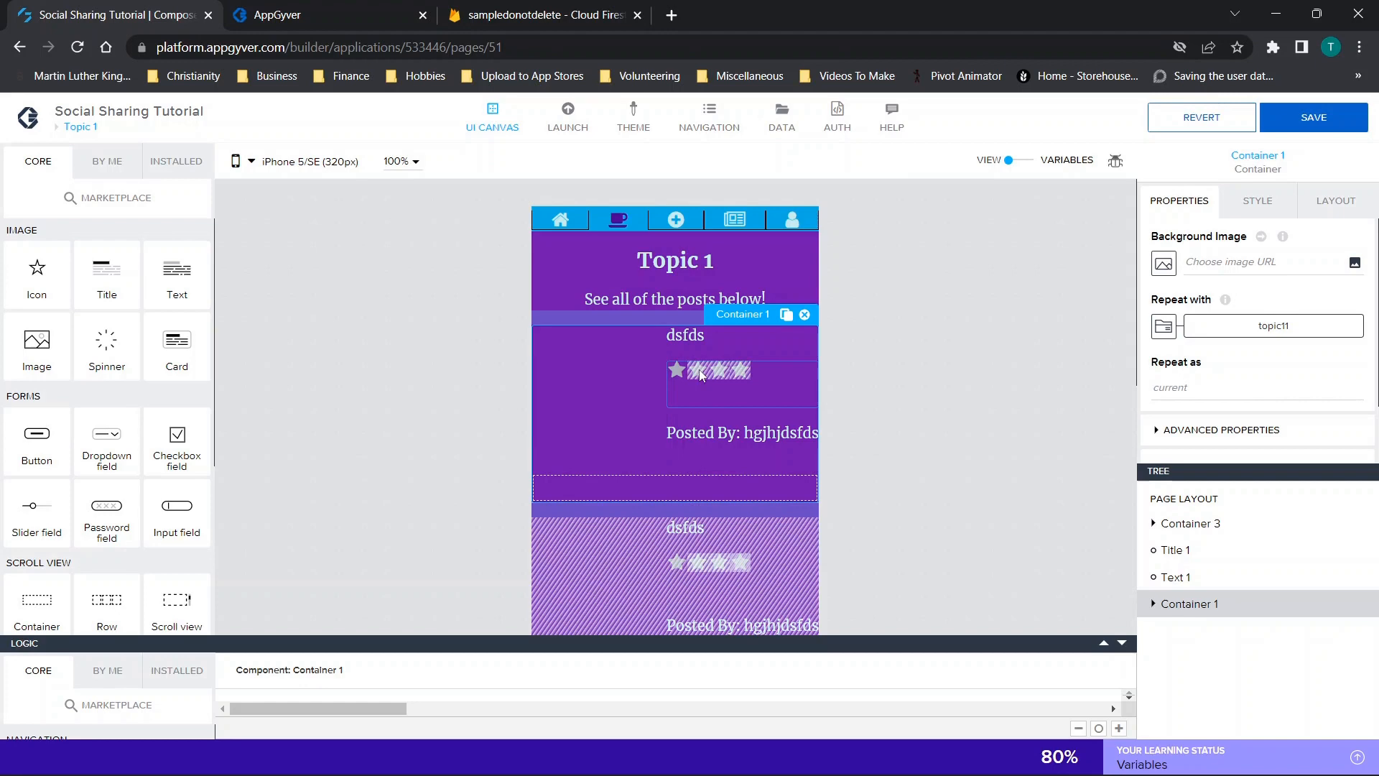
Step: Check the posttopic1 document's fields in Firebase, then inspect the repeated posts and Image 1's source binding in AppGyver
left_click(538, 15)
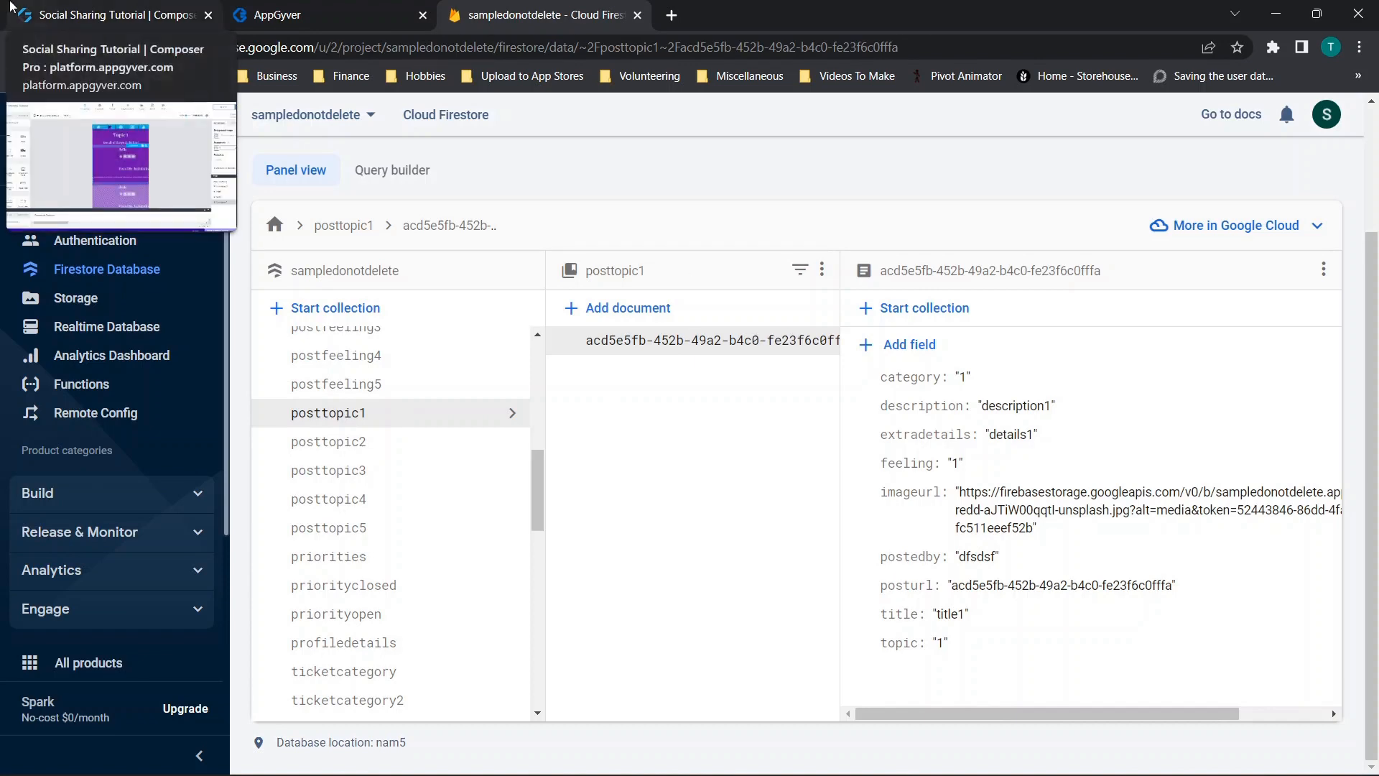
left_click(10, 5)
scroll(681, 563, "down", 10)
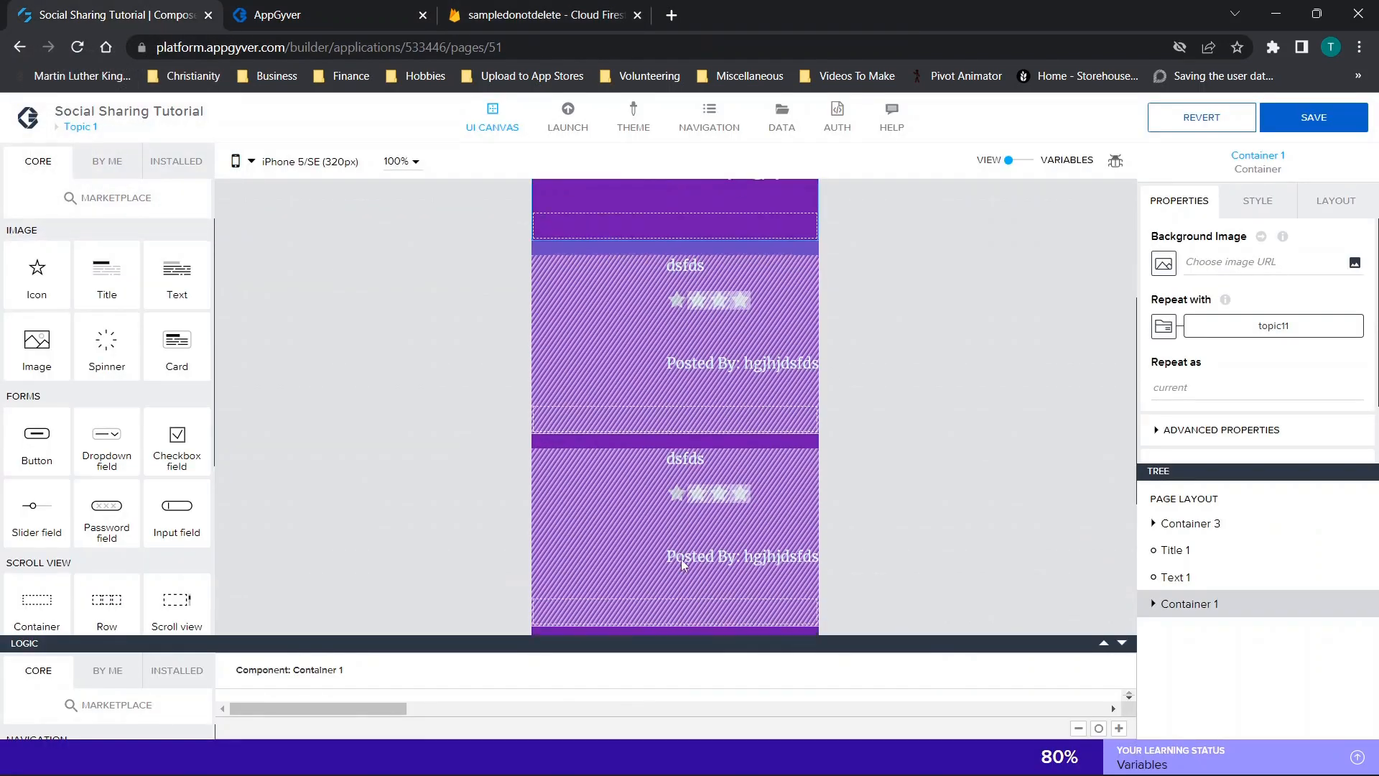
scroll(705, 339, "up", 6)
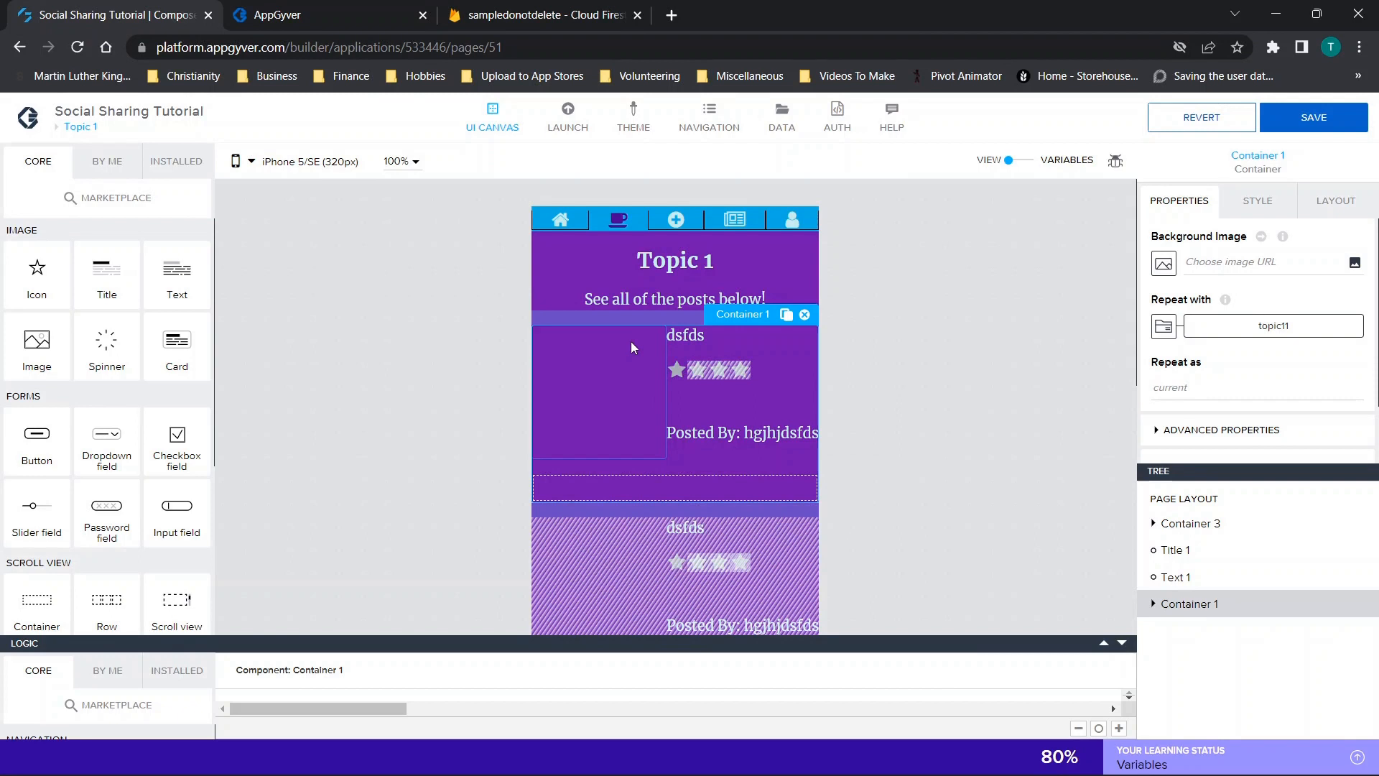
left_click(618, 386)
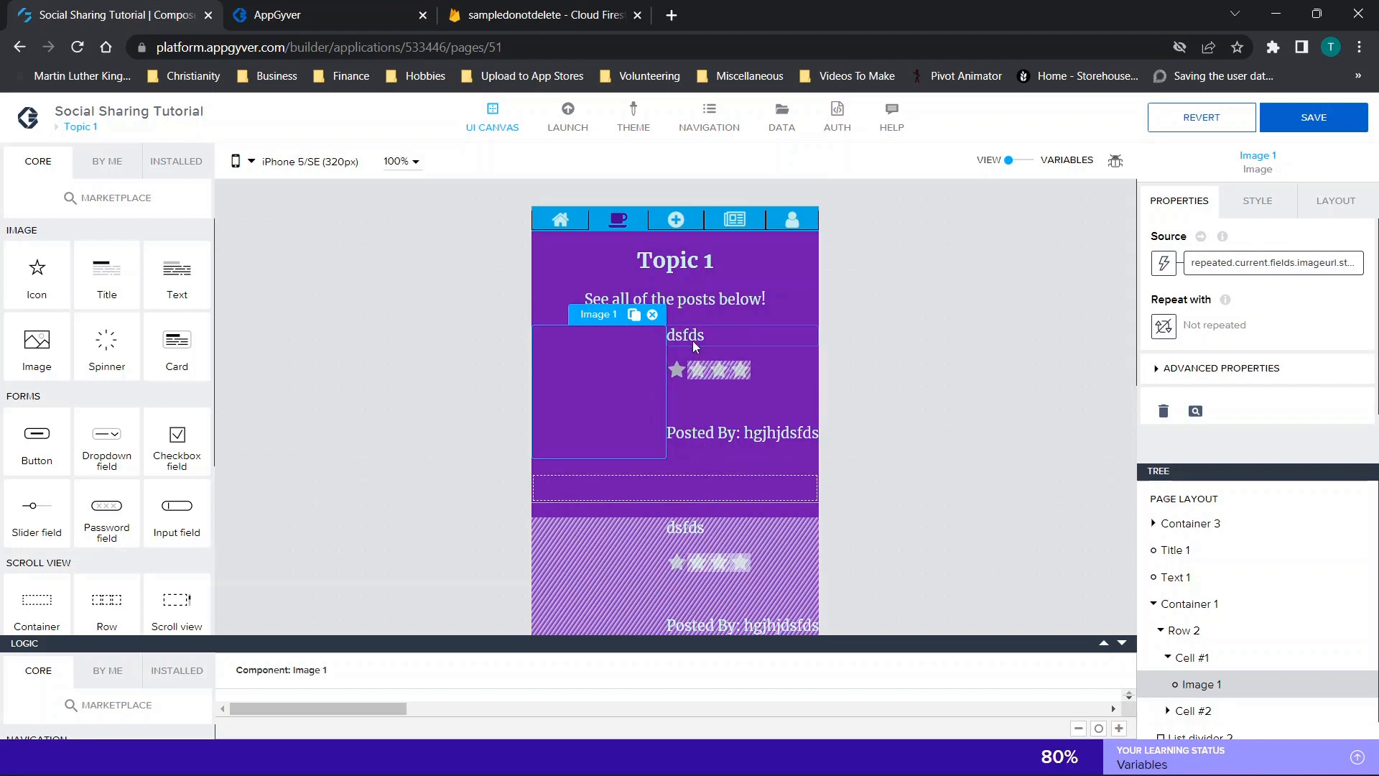
Step: Switch Container 1's Repeat with binding to a formula and enter ORDER(data.topic11, item.createTime, "desc") in place of data.topic11
left_click(1185, 604)
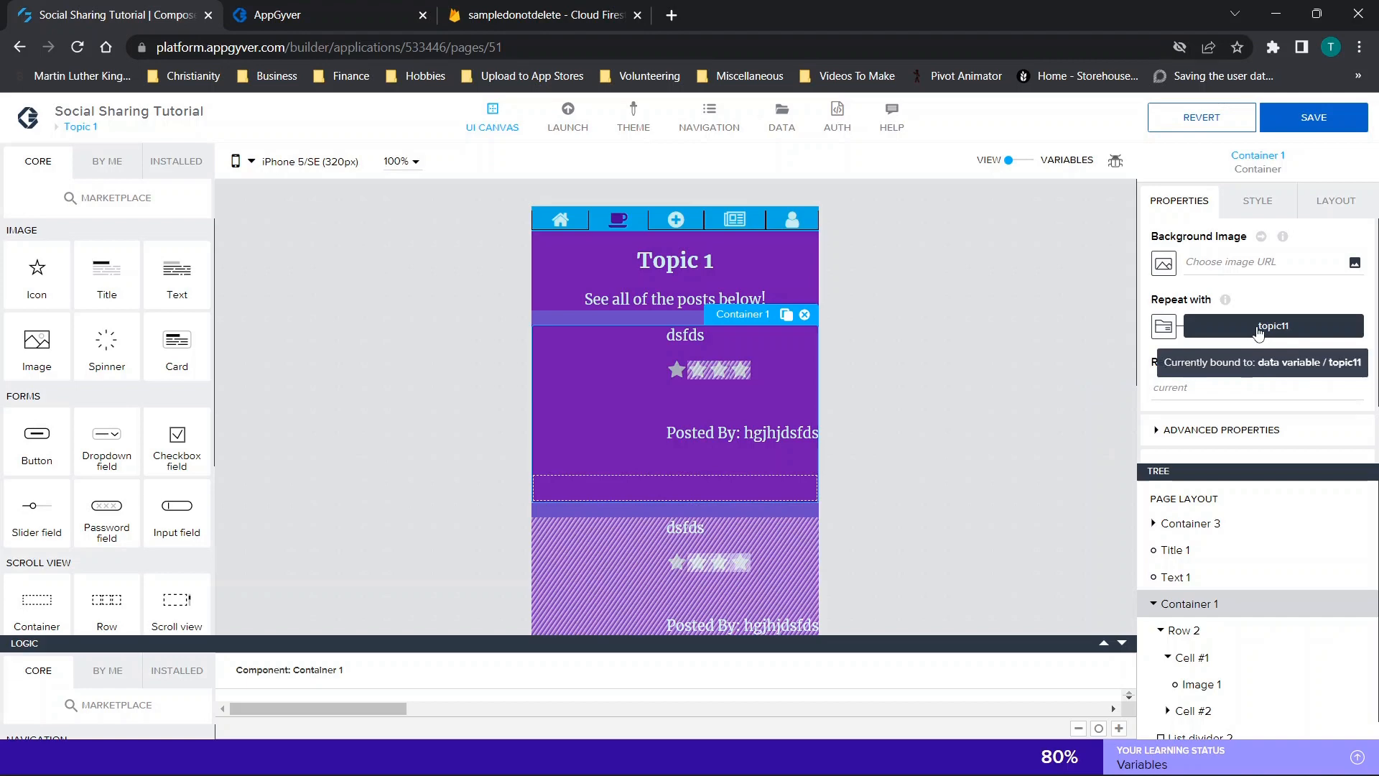
left_click(1162, 327)
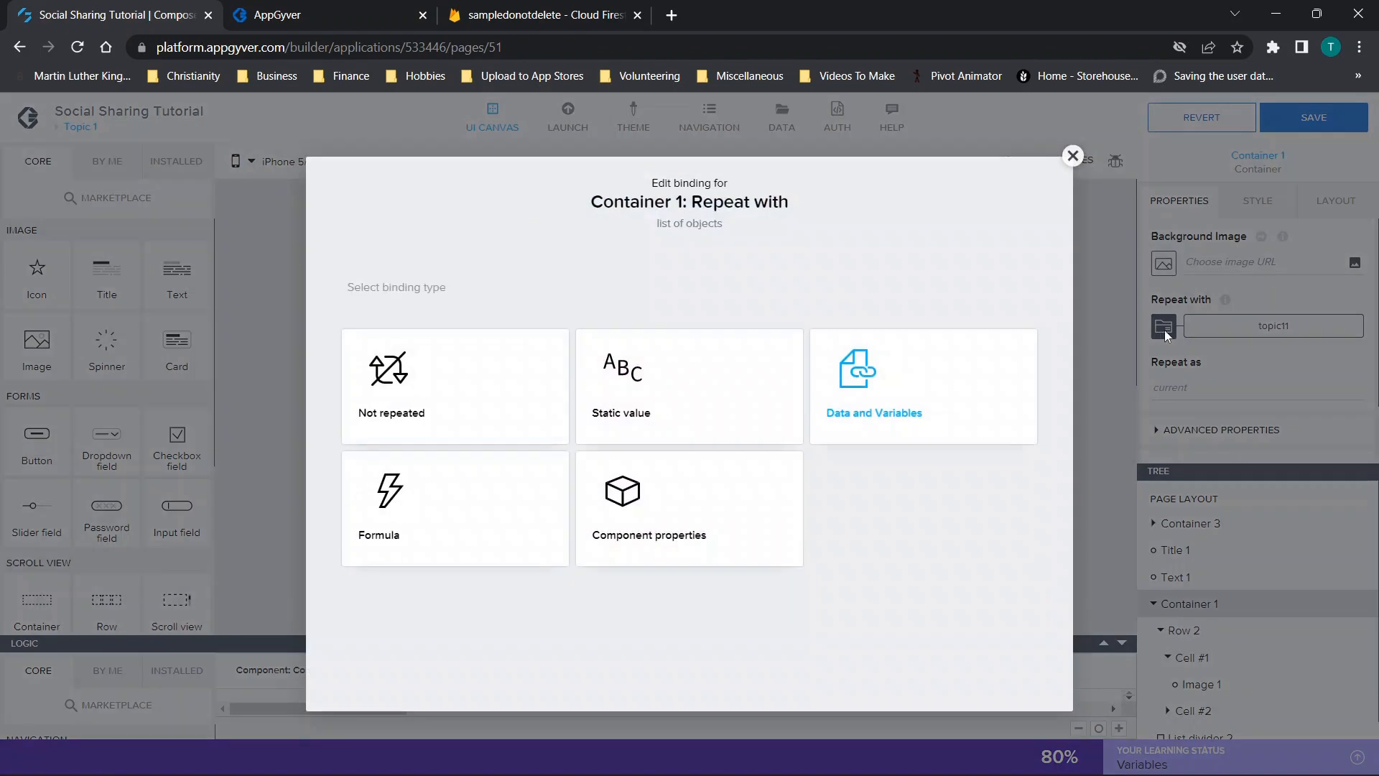
left_click(398, 510)
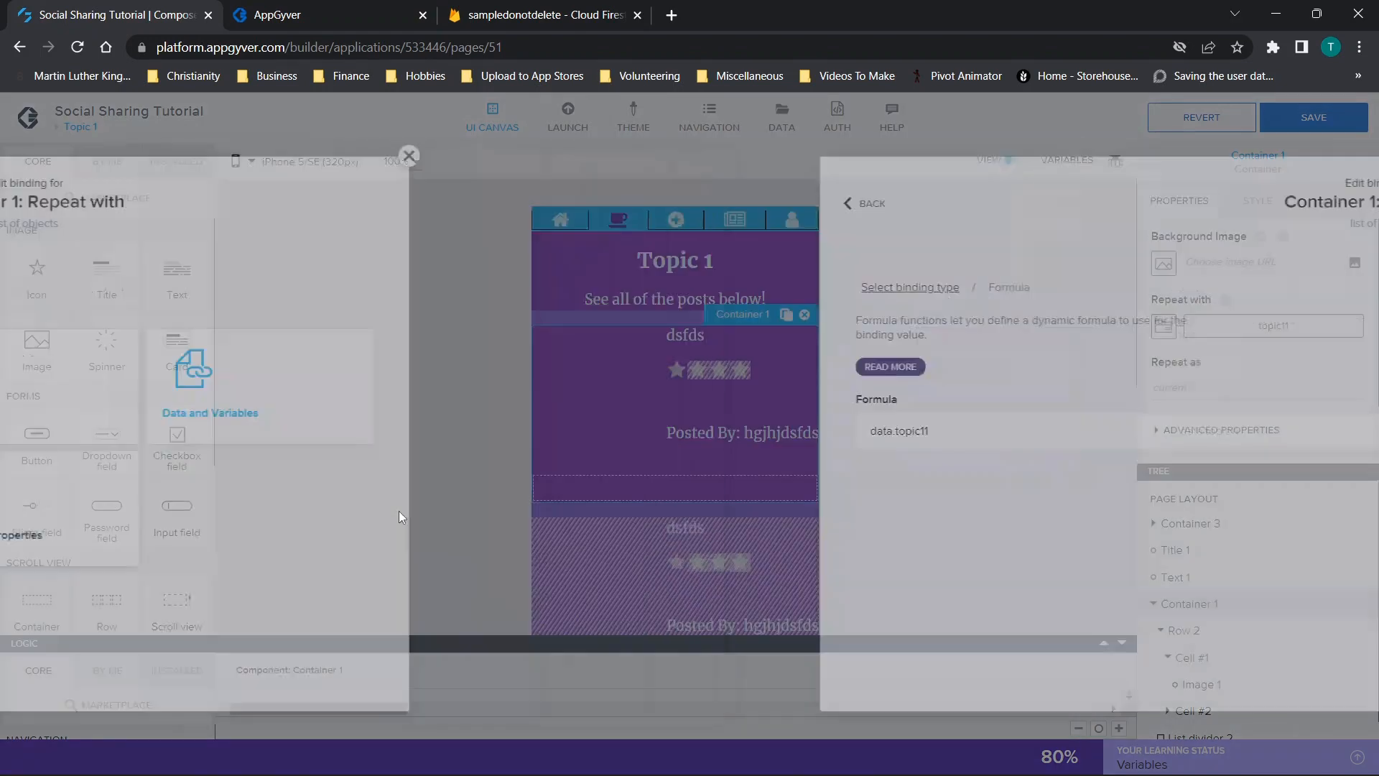
left_click(359, 435)
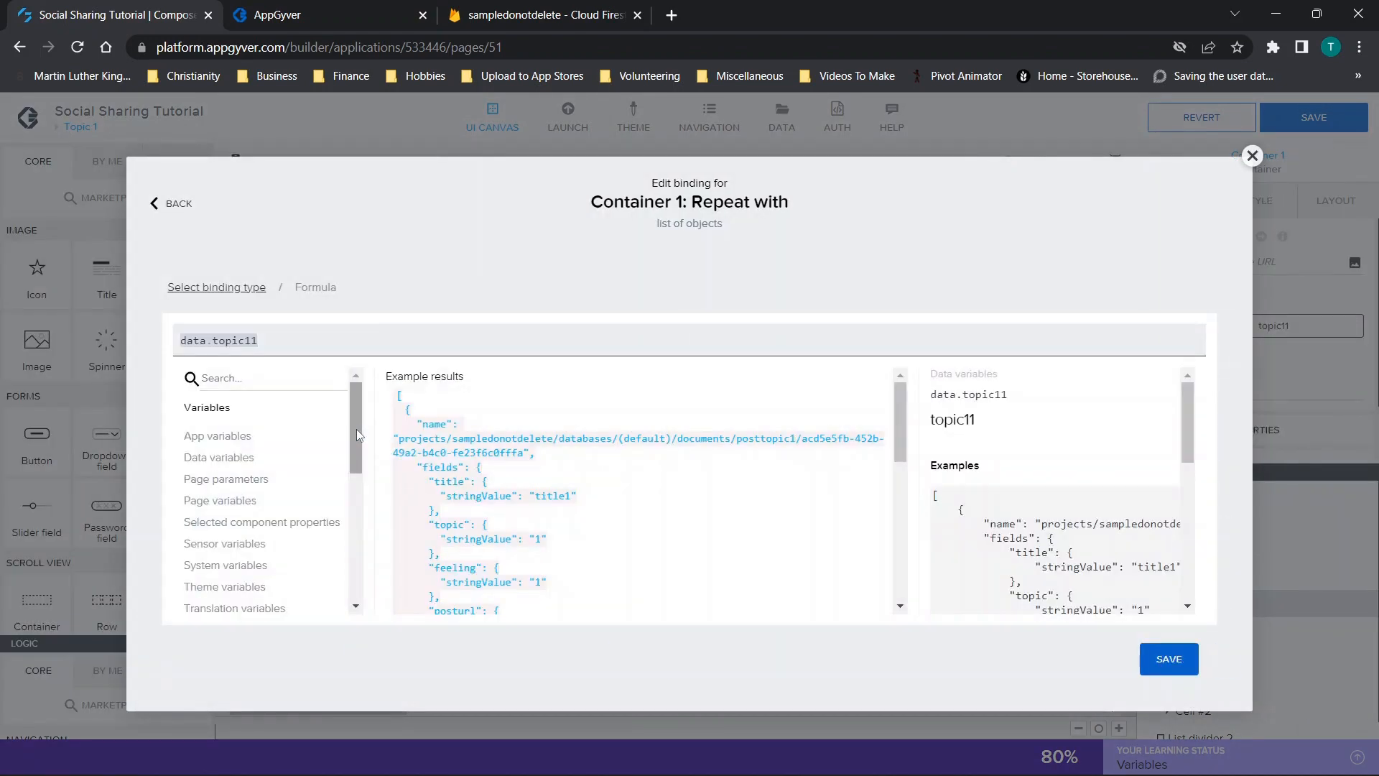
left_click_drag(315, 338, 167, 343)
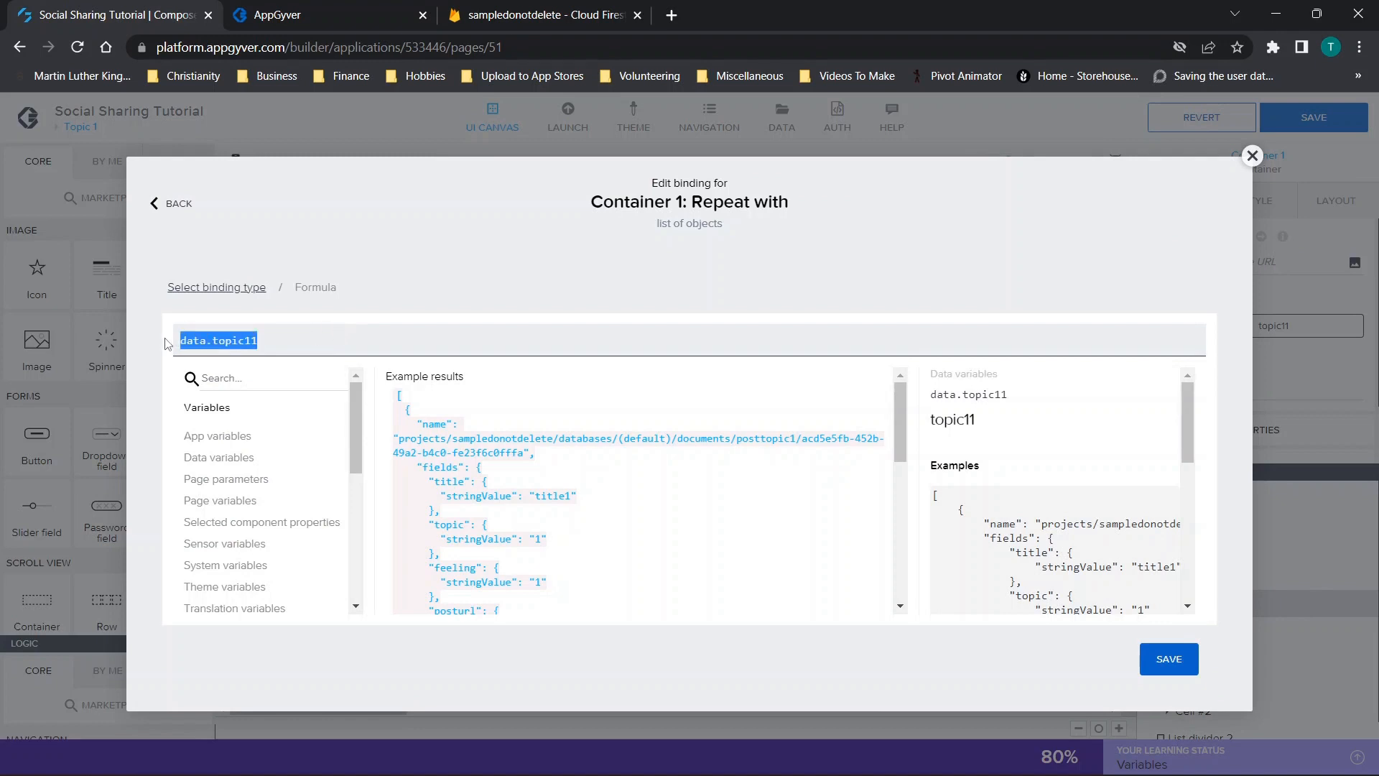
left_click(302, 345)
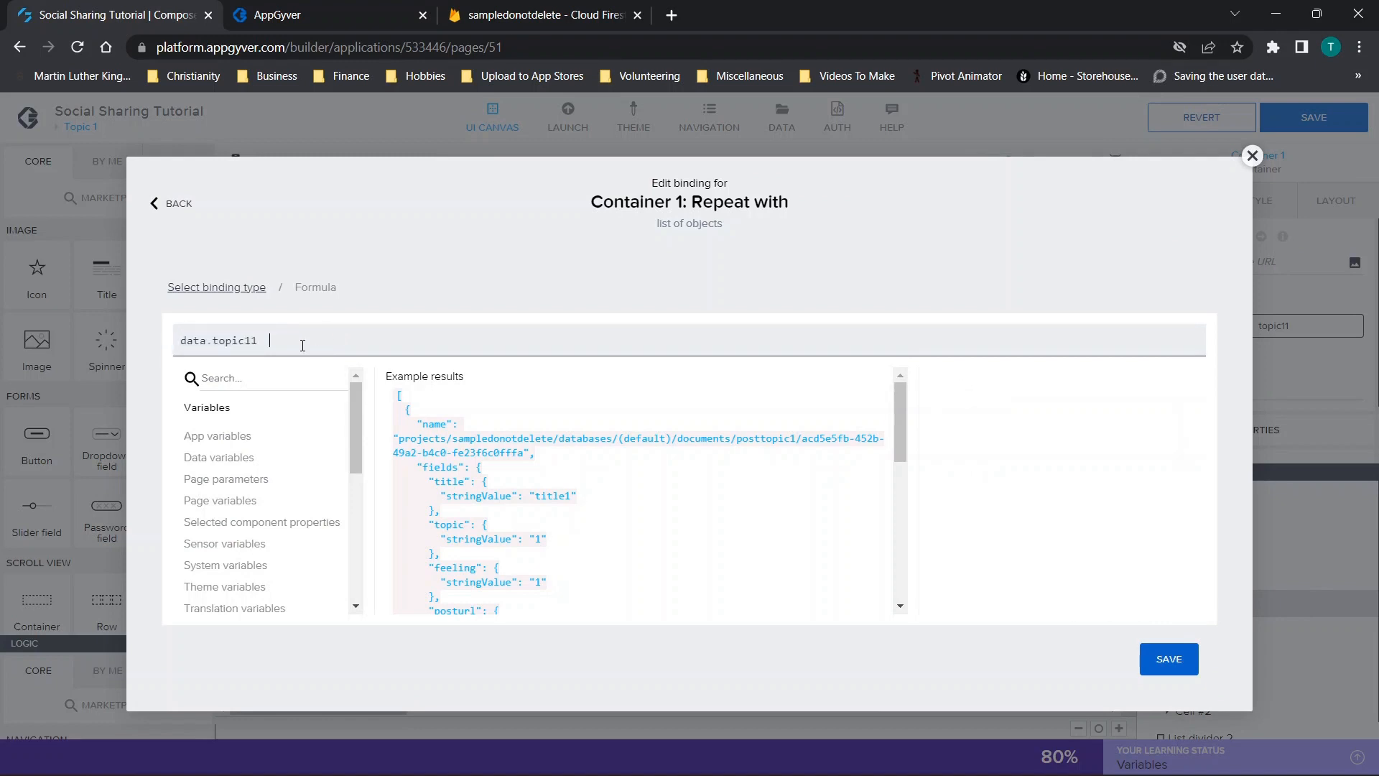
type("ORDER(data.topic11, item.createTime, \"desc\")")
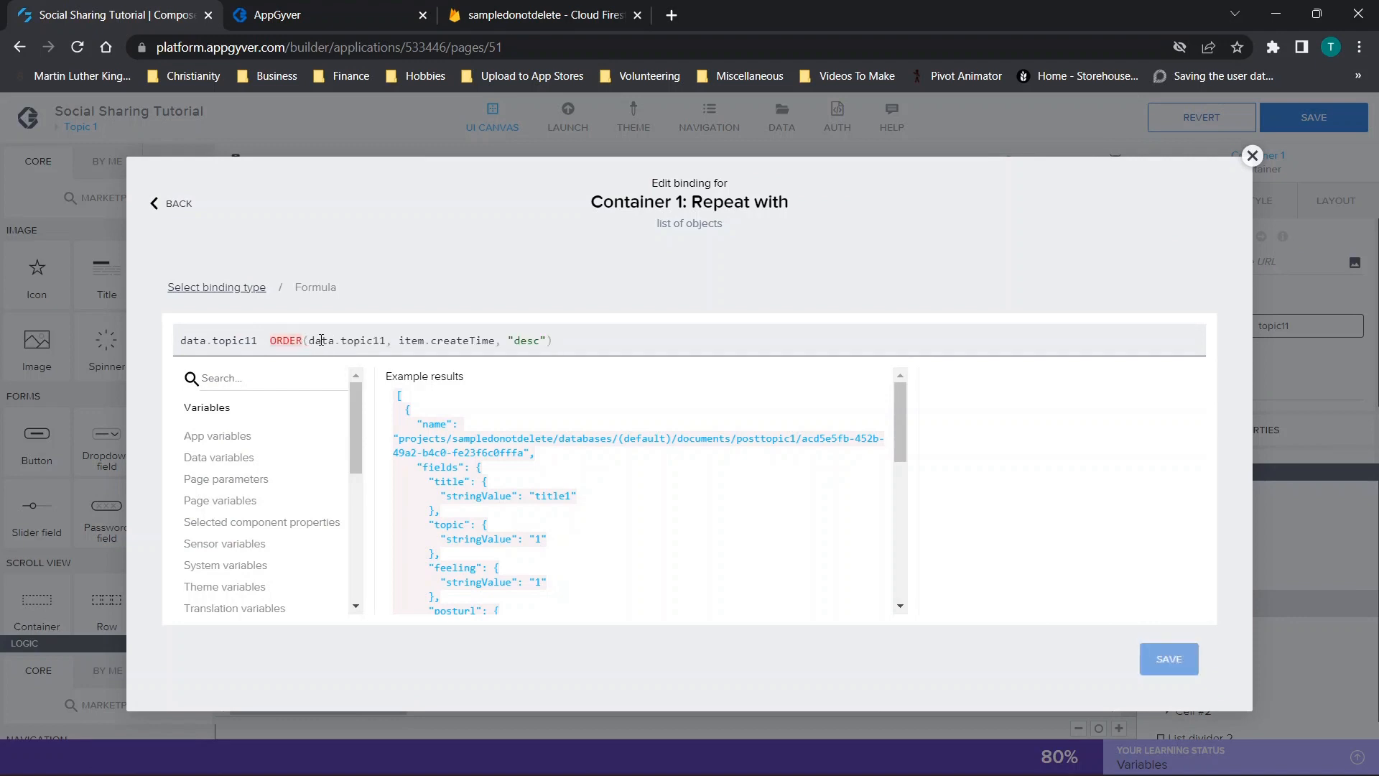
left_click_drag(311, 340, 388, 345)
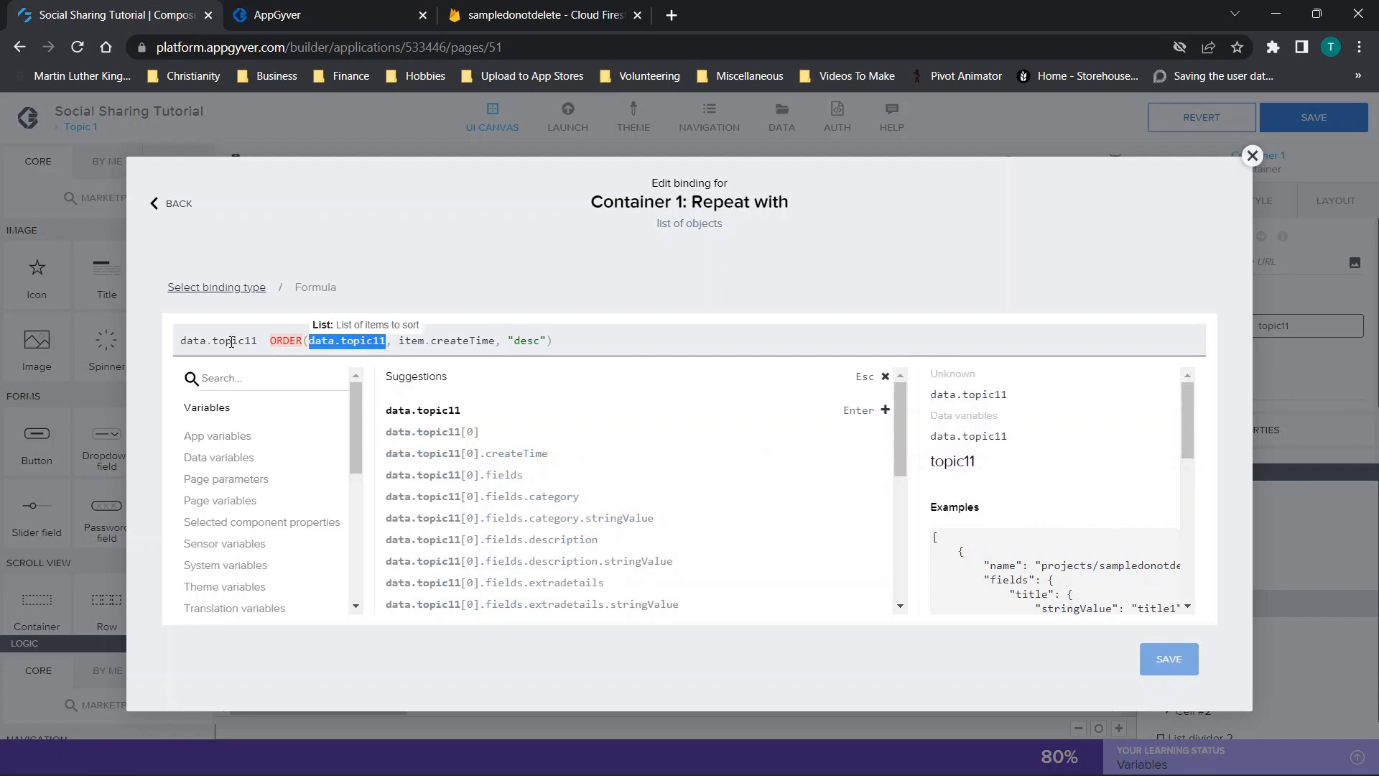
left_click_drag(258, 341, 144, 337)
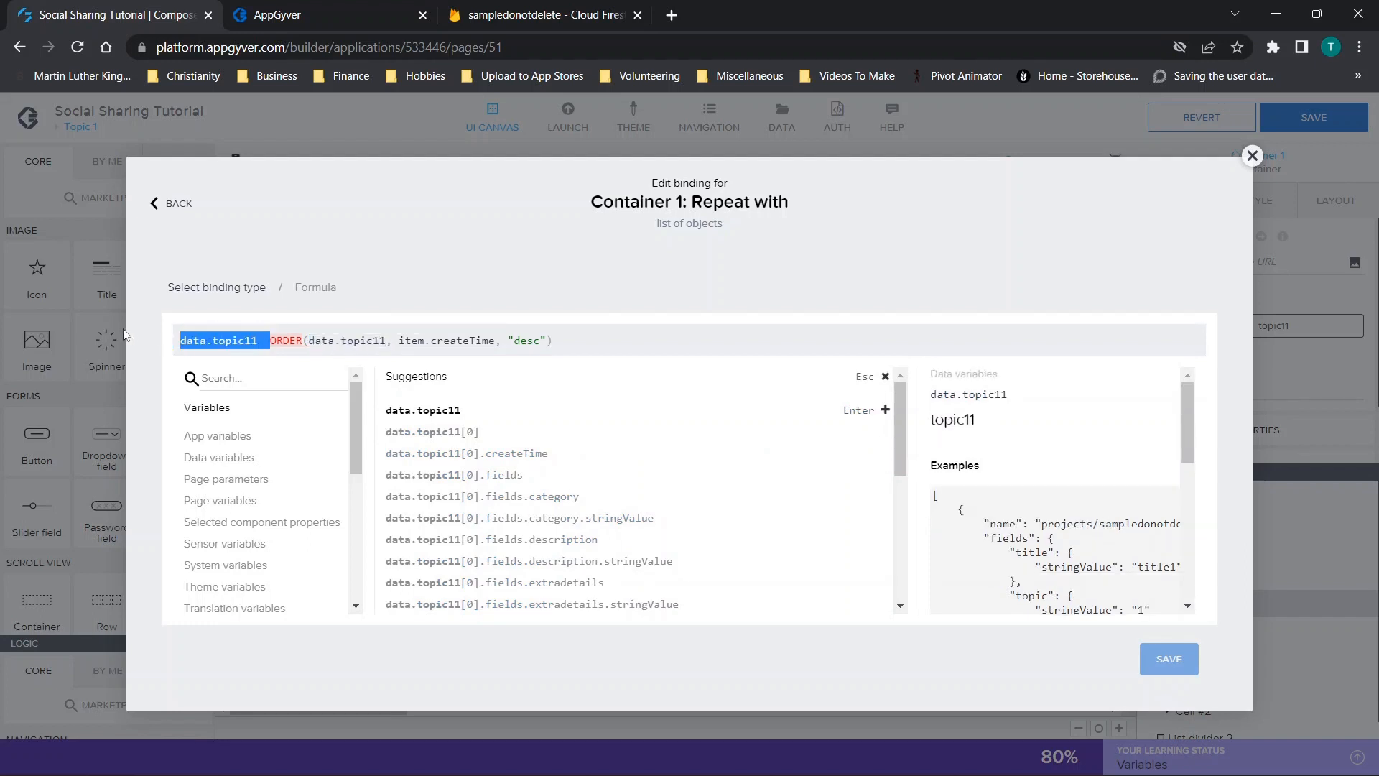
key("BackSpace")
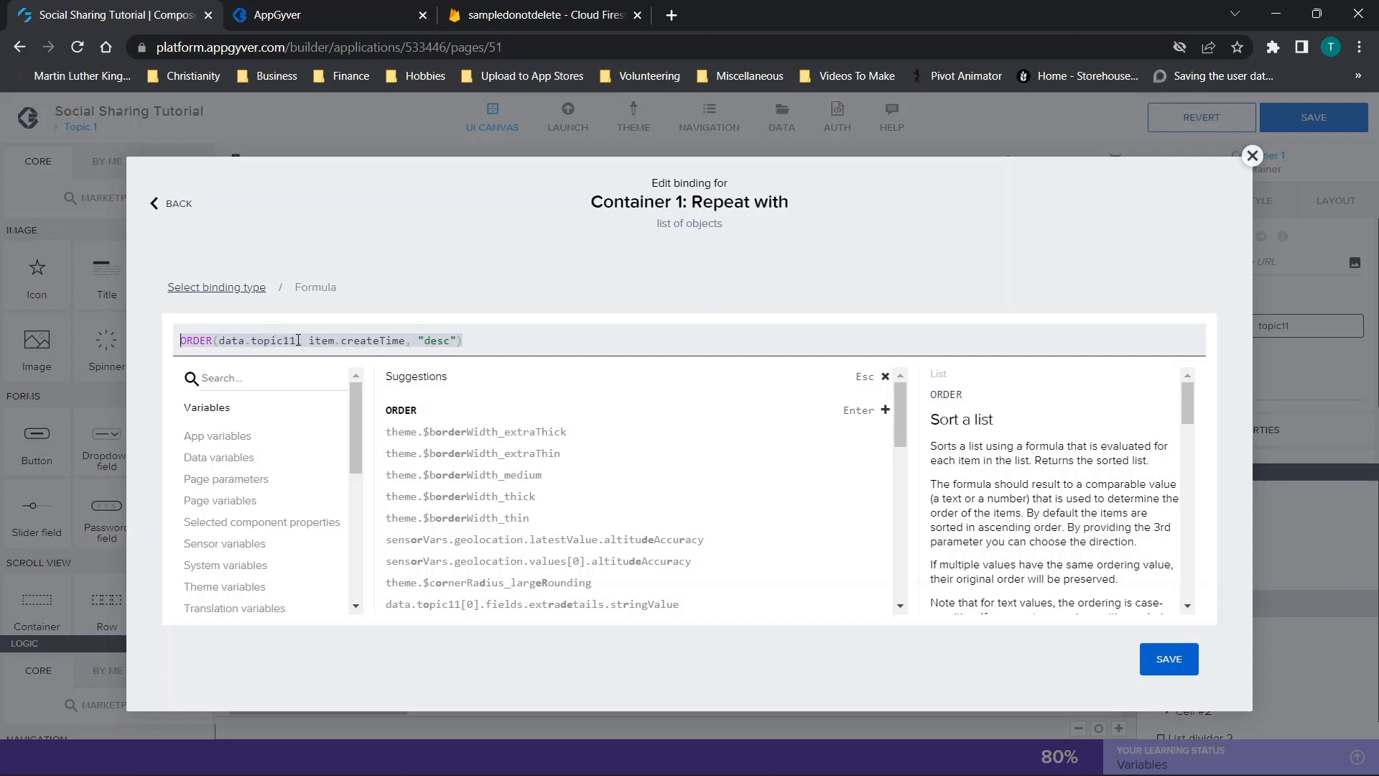
Step: Examine the ORDER formula's arguments: the list to sort, the createTime sort key and the sort direction
left_click_drag(295, 340, 221, 343)
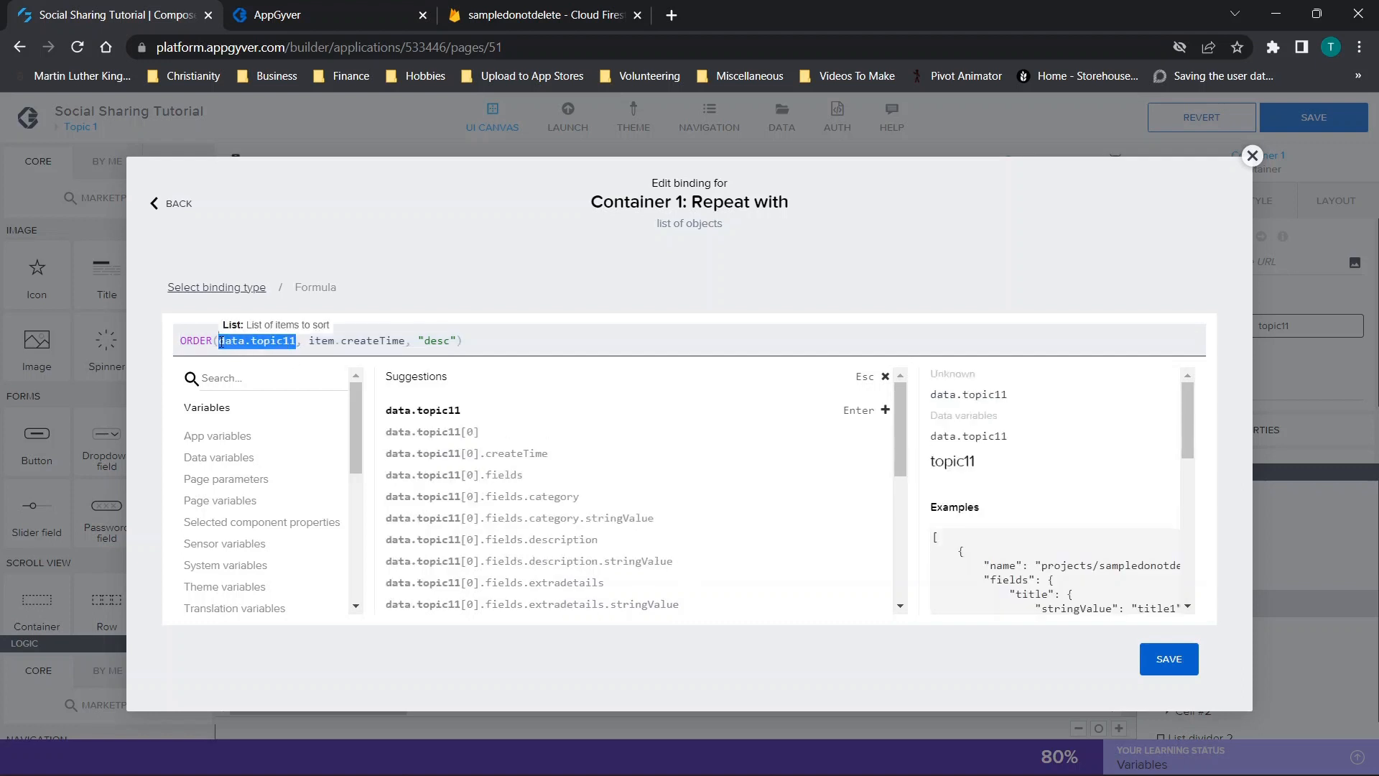
left_click(319, 344)
left_click(300, 340)
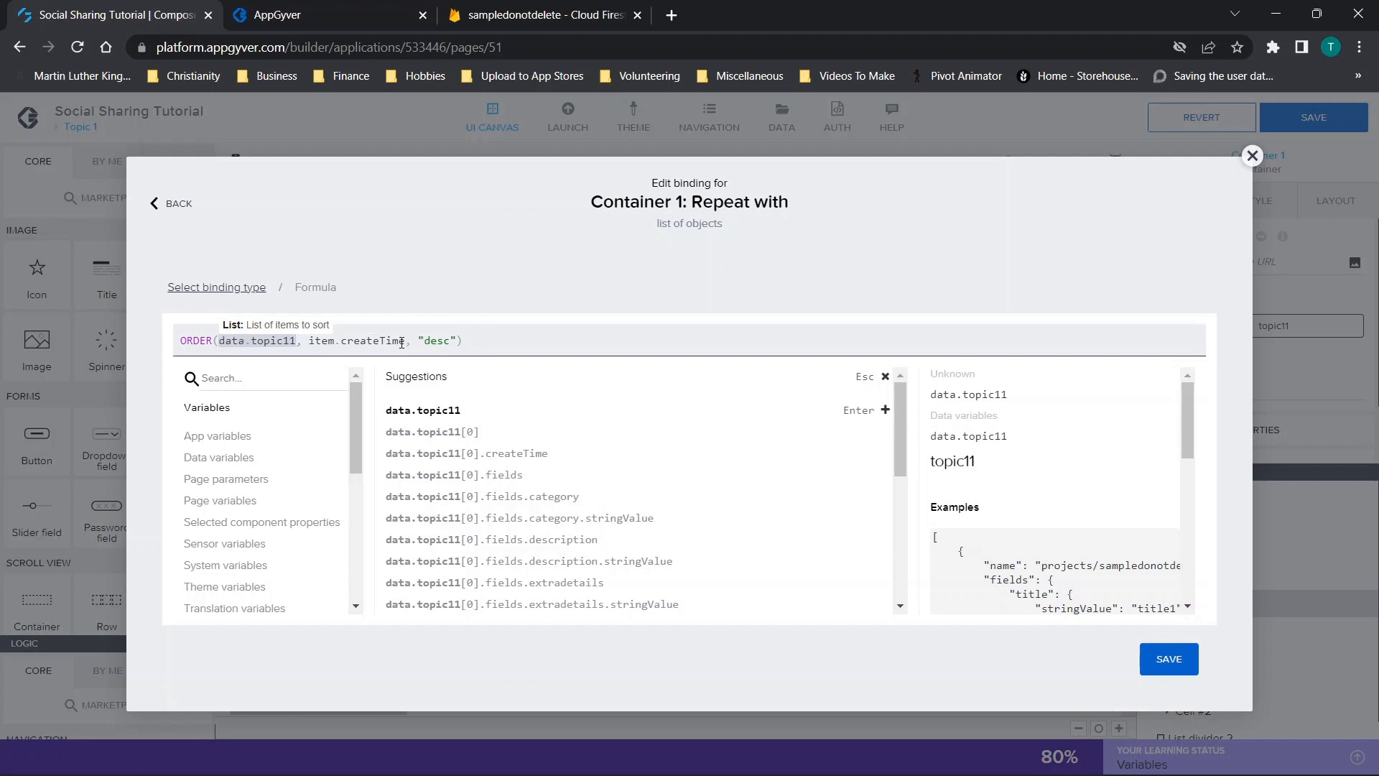
left_click(456, 339)
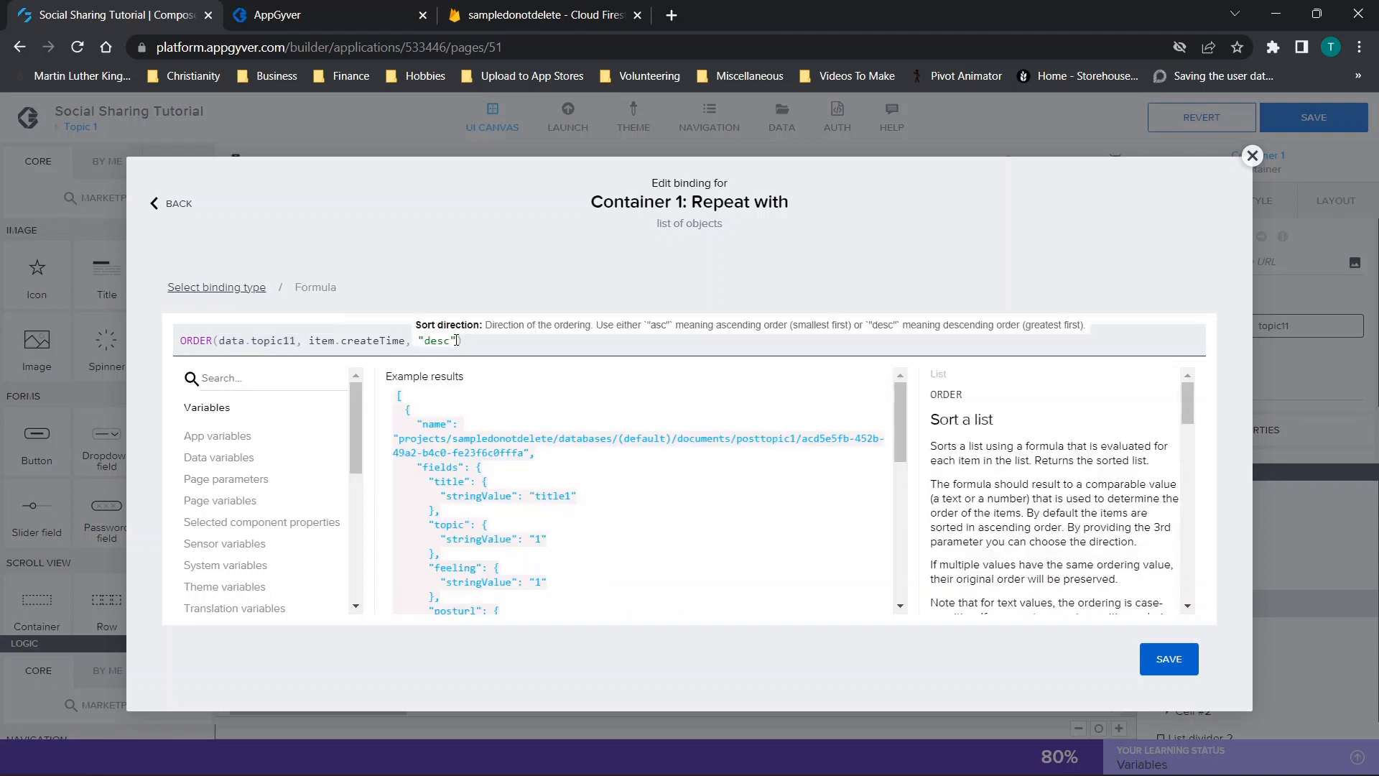
left_click(467, 342)
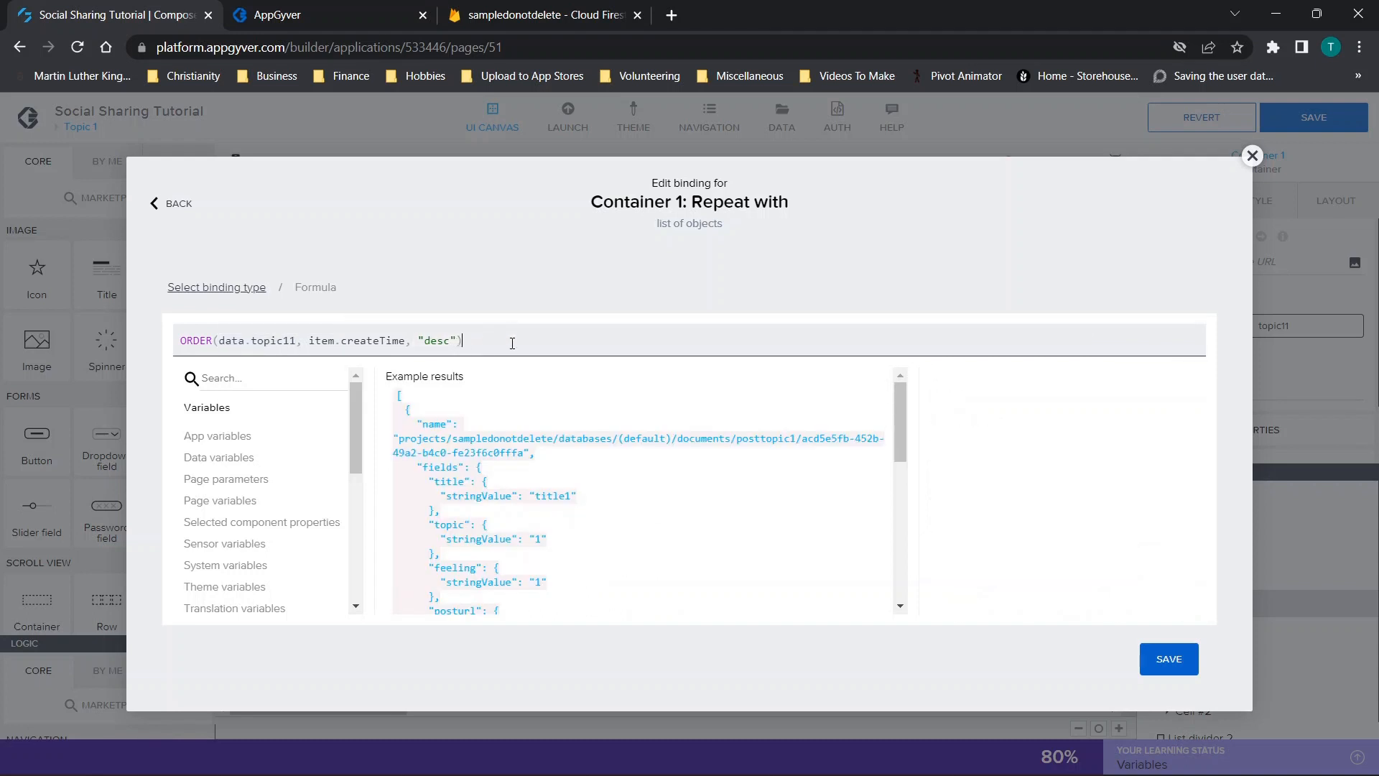
triple_click(207, 342)
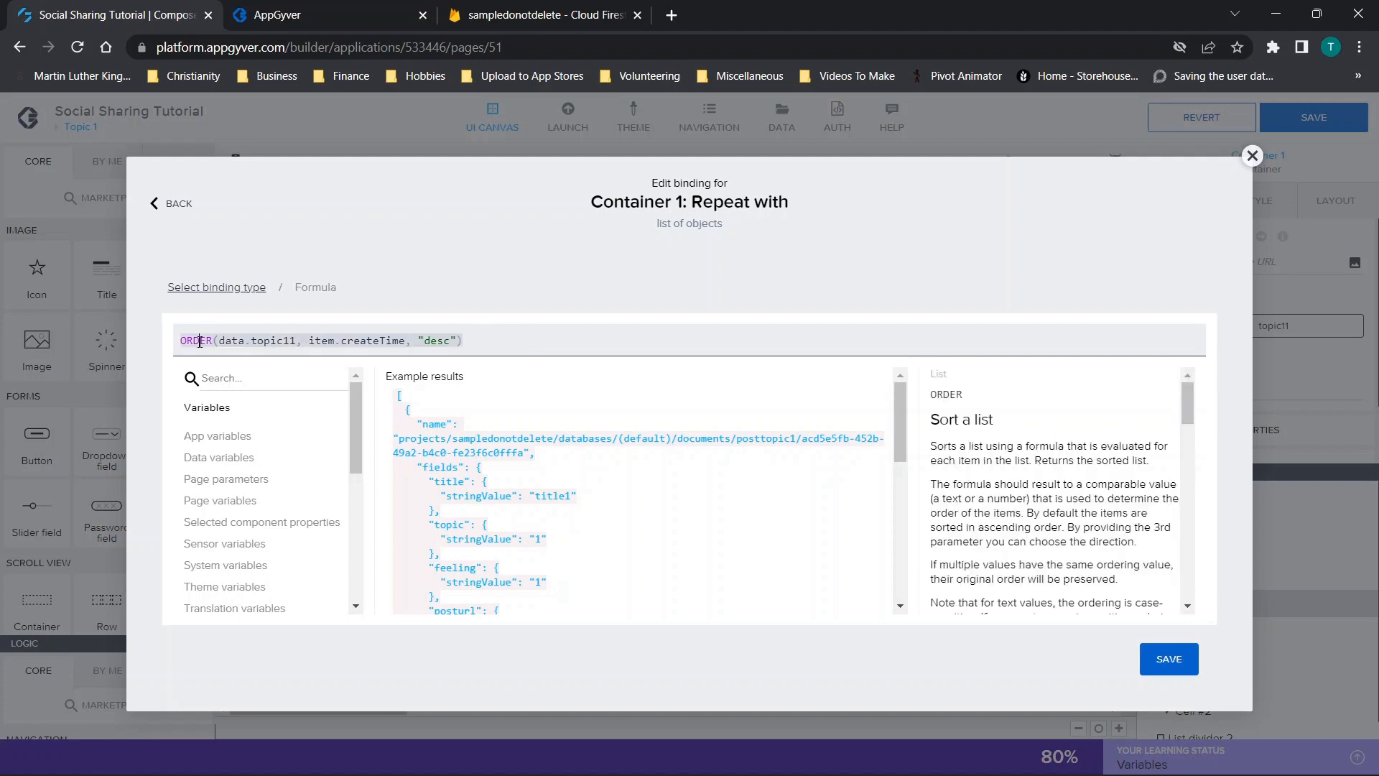
left_click(252, 339)
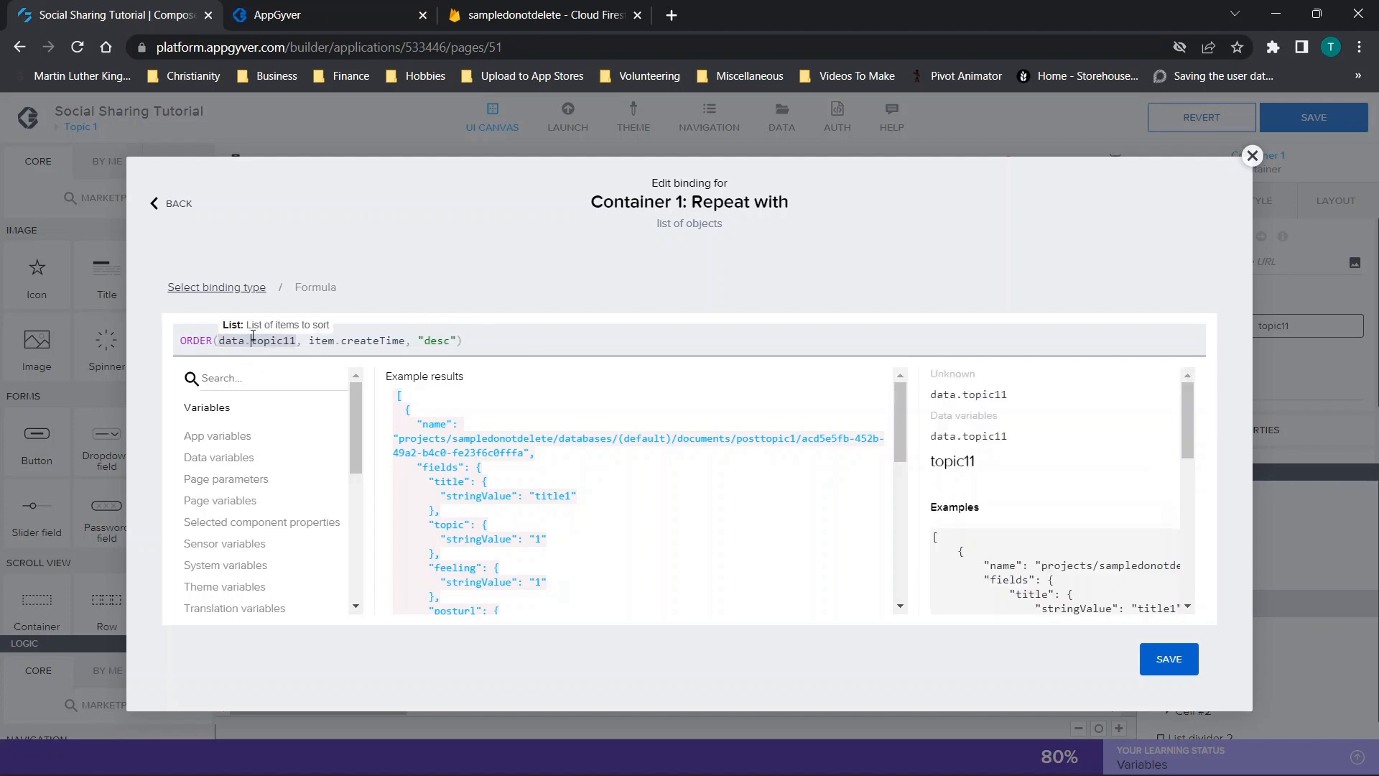
left_click(348, 341)
left_click(434, 341)
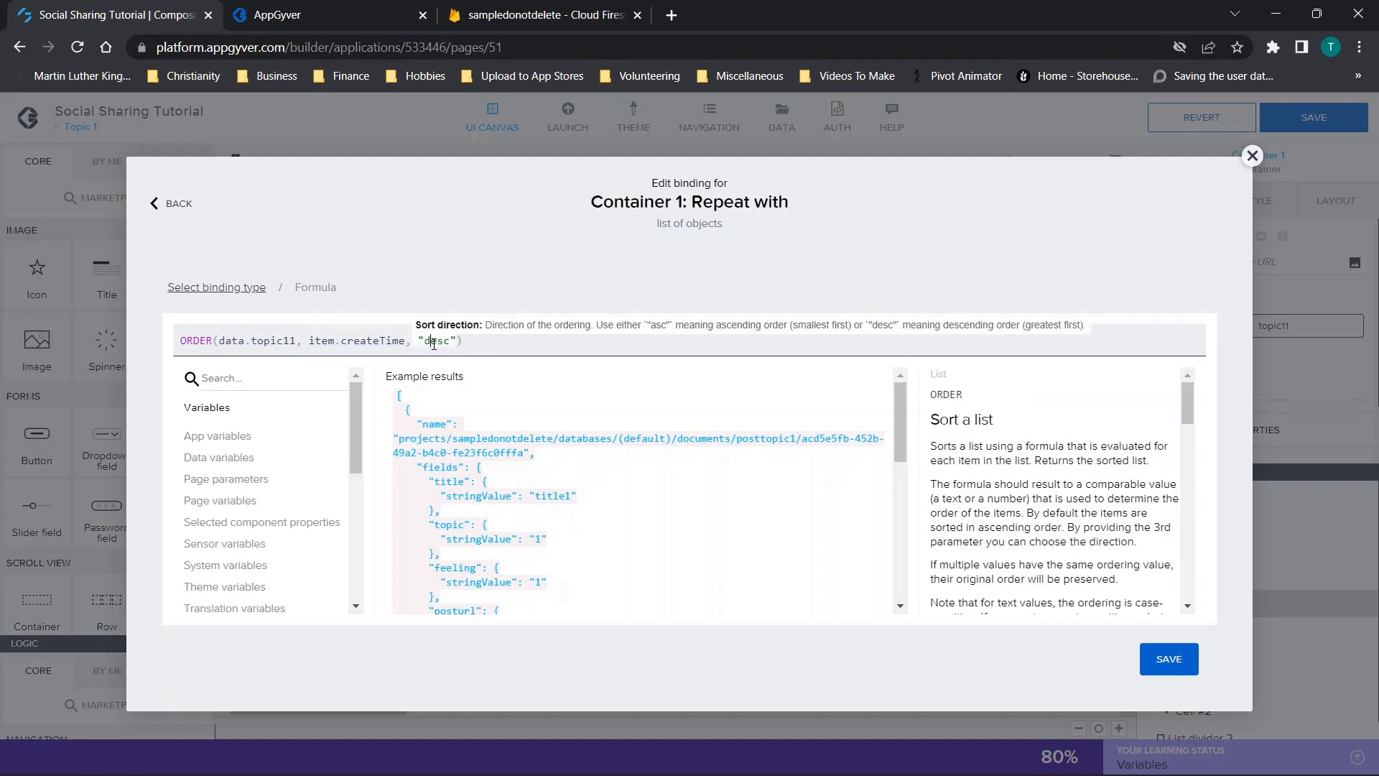
left_click(528, 337)
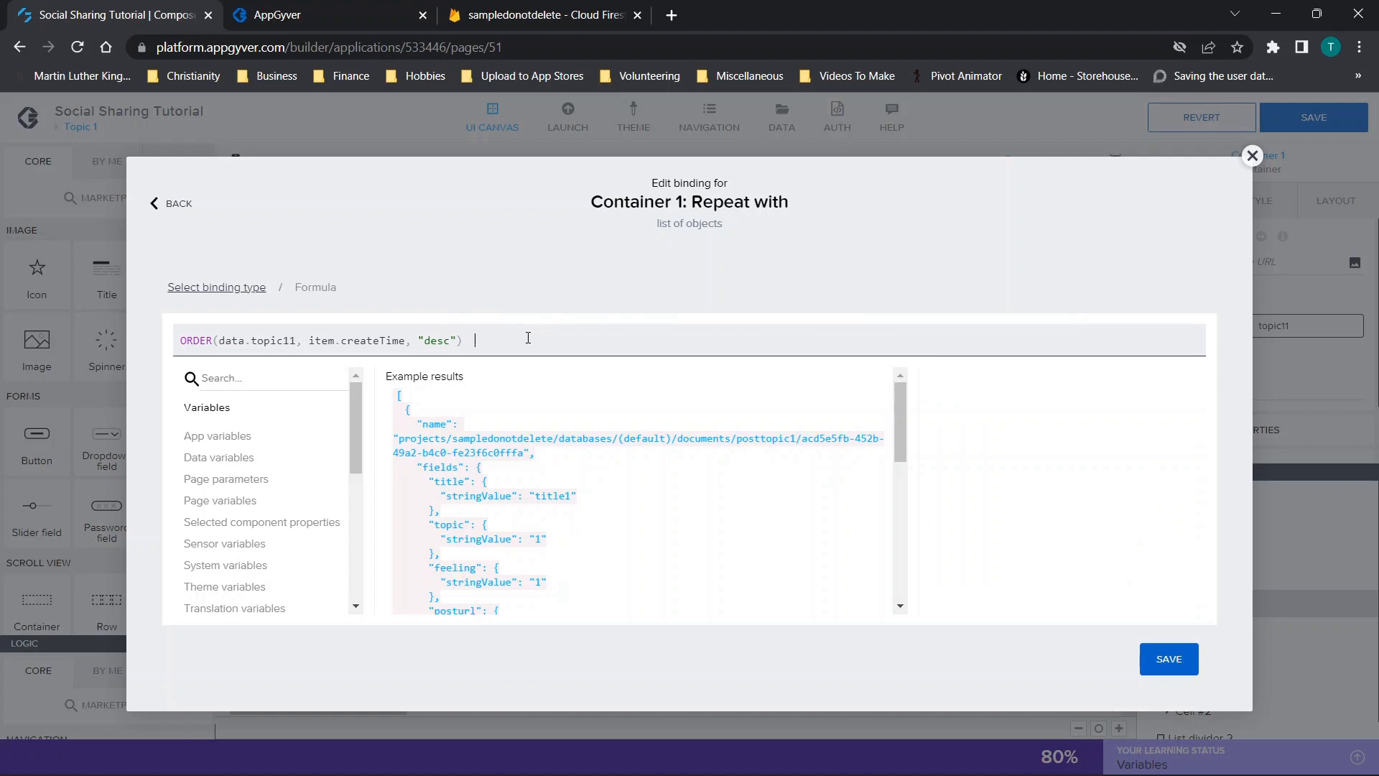
Step: Look up the ORDER function's documentation and its list-sorting examples in the formula editor, then remove the extra ORDER text
type("ORDER")
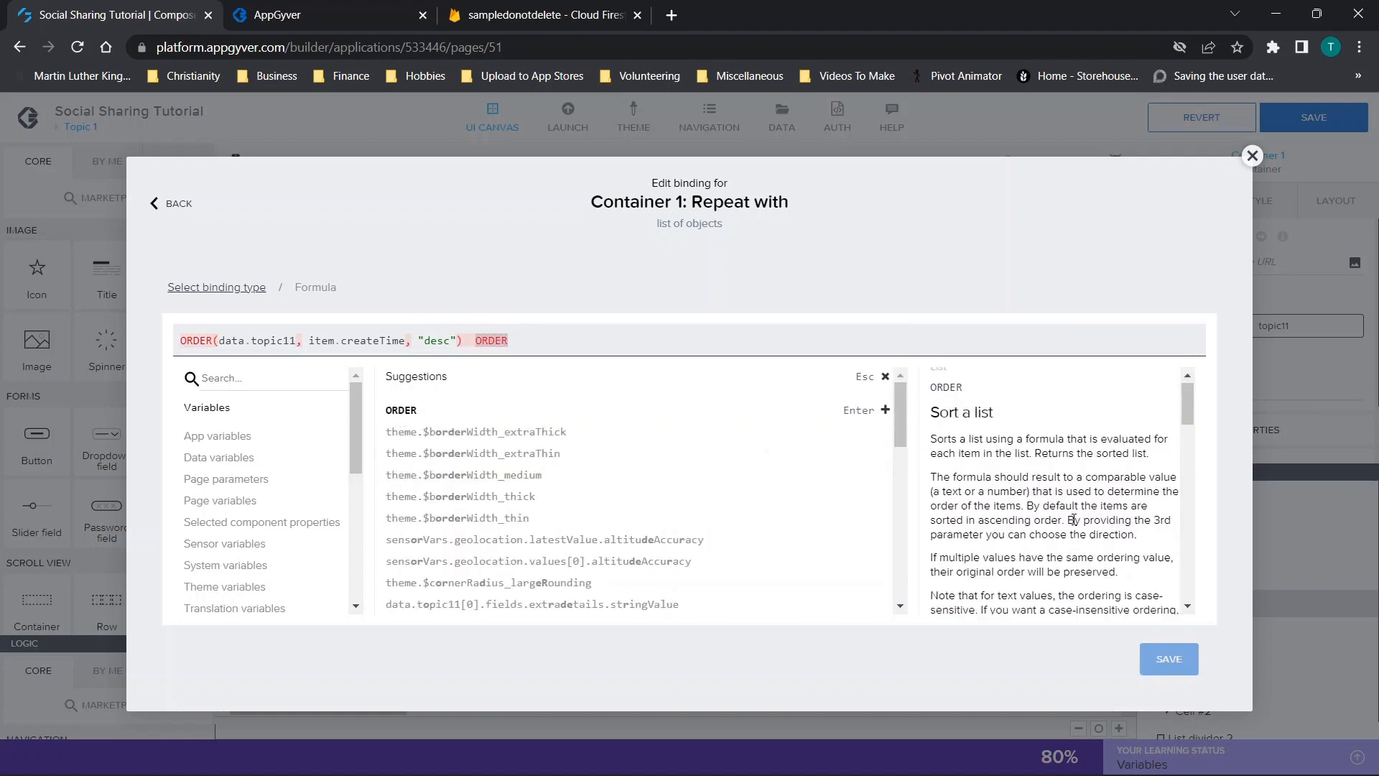
scroll(1075, 525, "down", 4)
scroll(1075, 525, "down", 5)
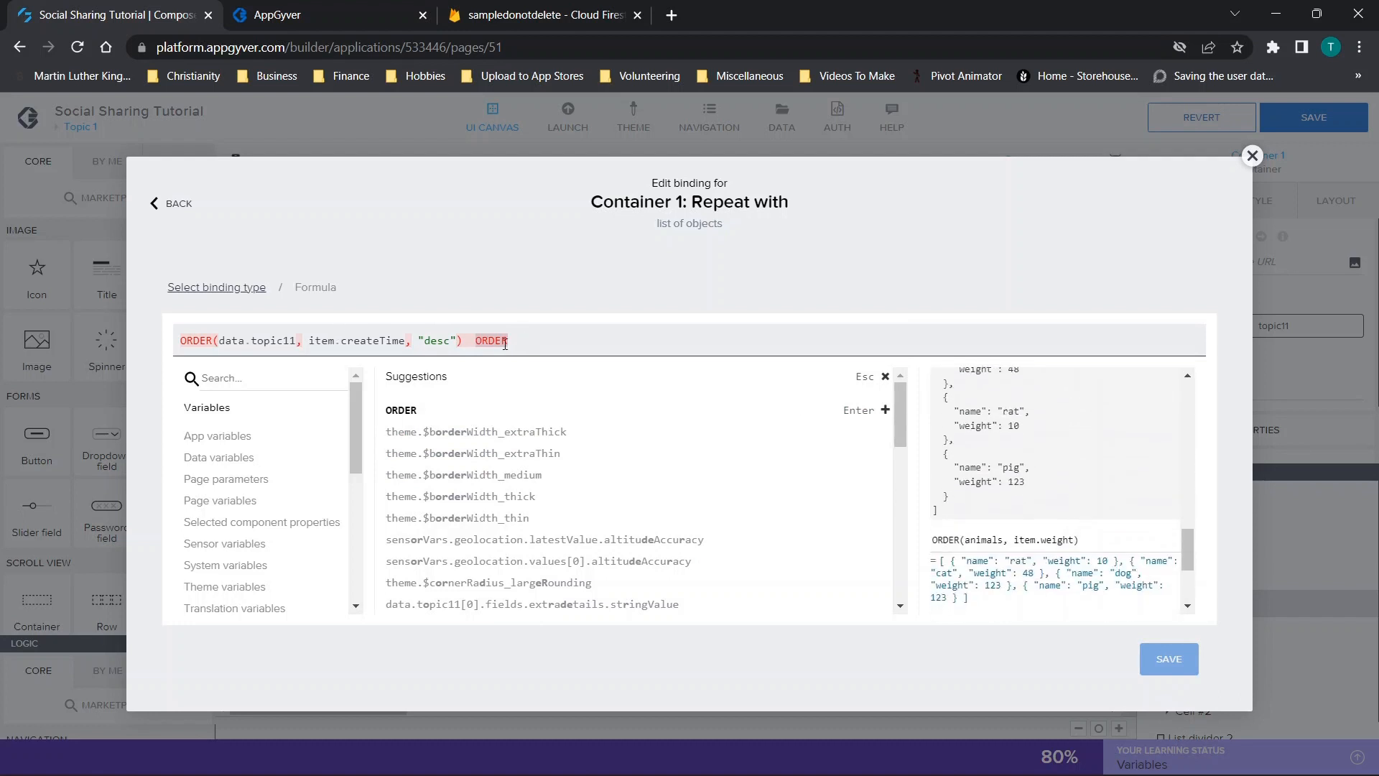
key("BackSpace")
key("BackSpace")
key("BackSpace")
key("BackSpace")
key("BackSpace")
key("BackSpace")
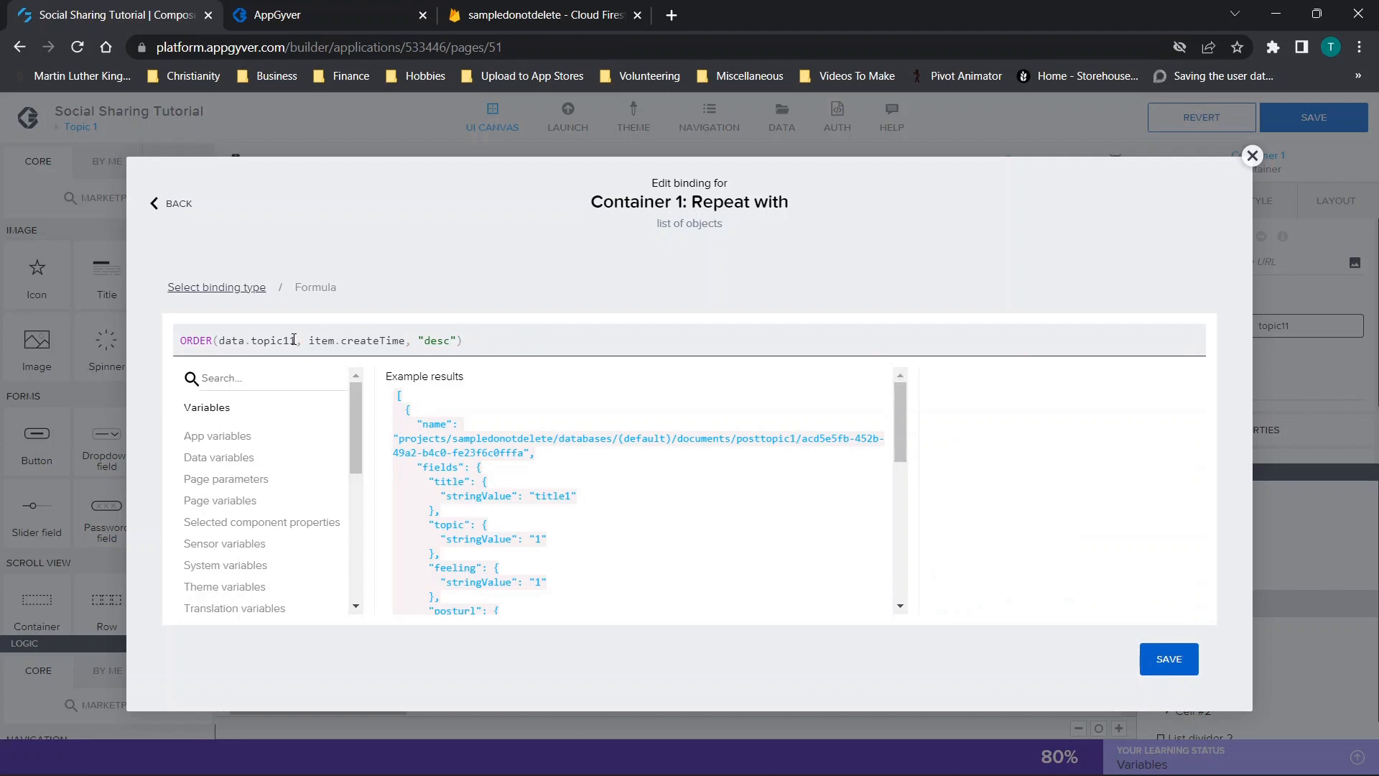
Step: Try topic21, topic31 and topic41 as the list argument in Container 1's ORDER formula
left_click_drag(296, 340, 289, 340)
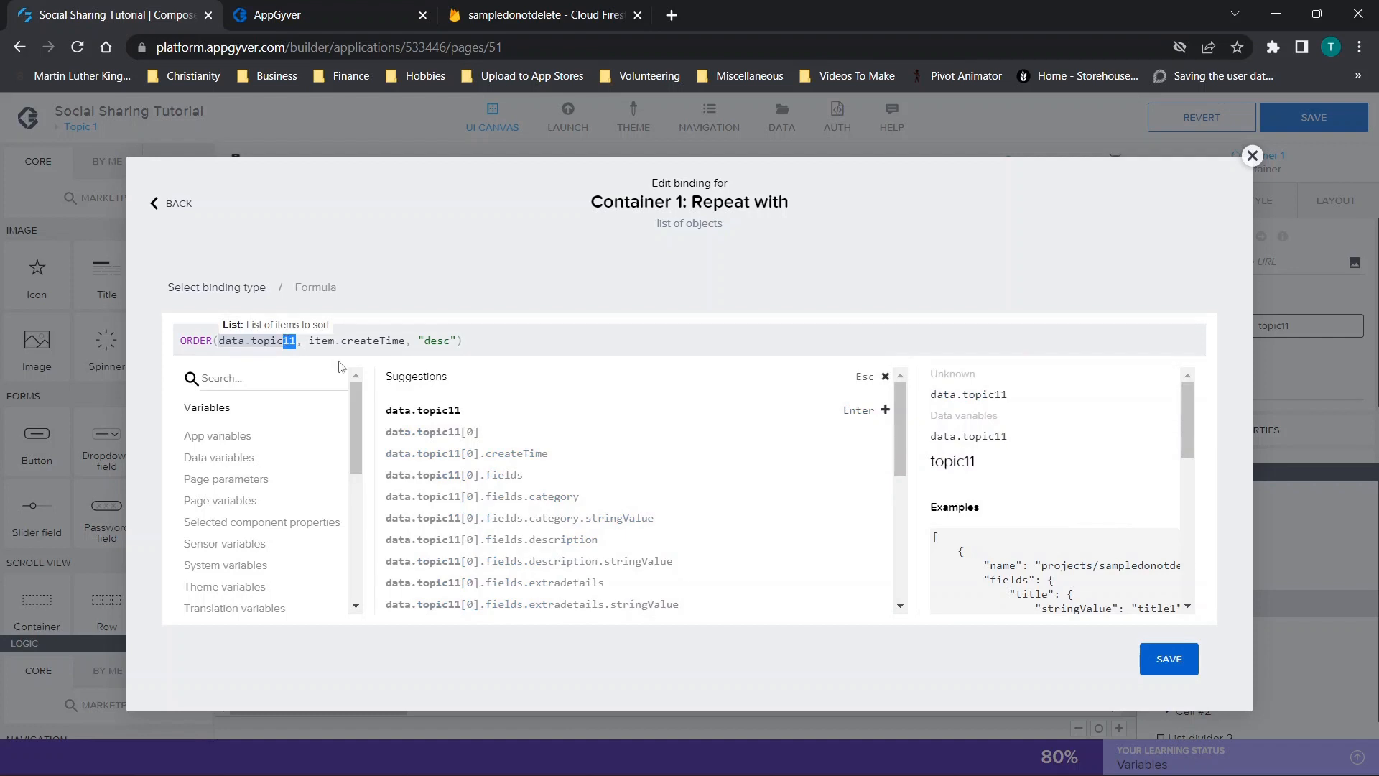
type("21")
key("BackSpace")
key("BackSpace")
type("31")
key("BackSpace")
key("BackSpace")
key("BackSpace")
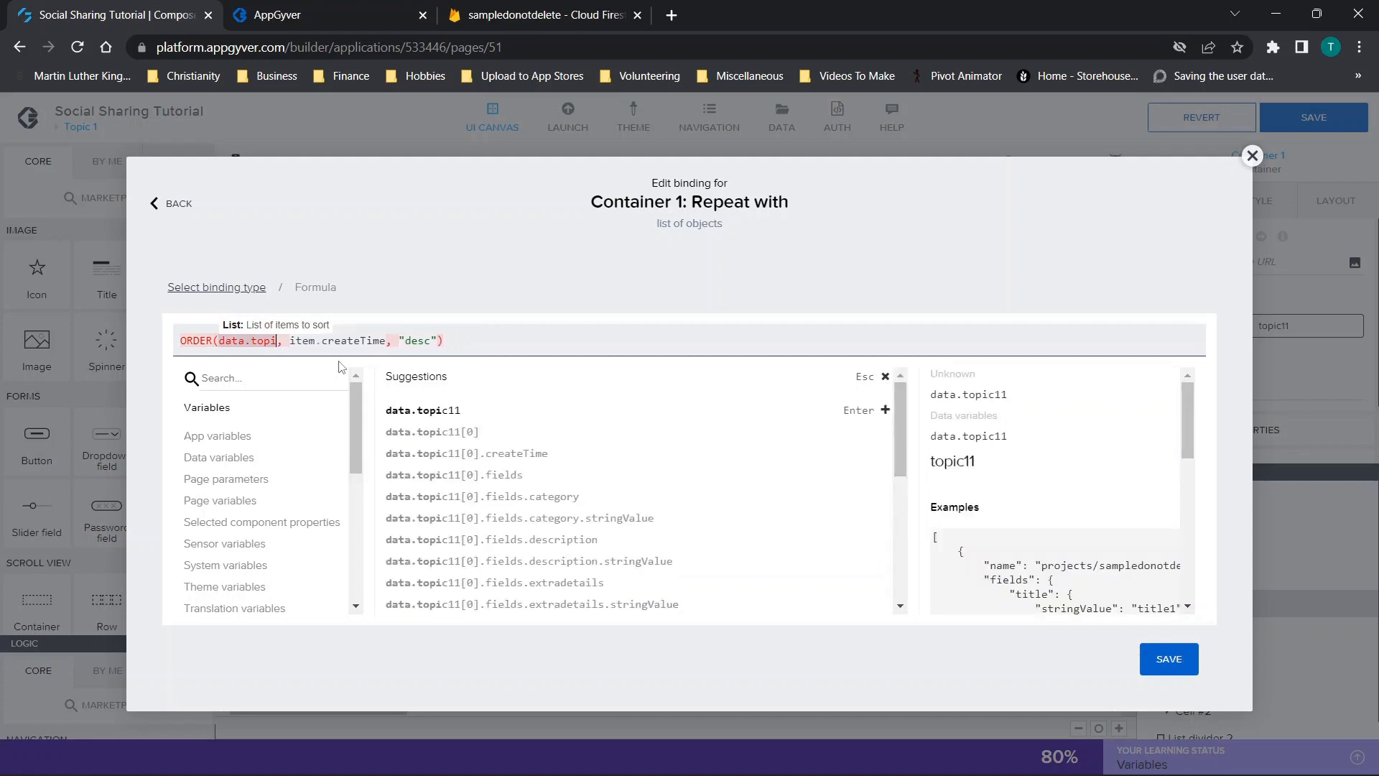
type("c41")
key("BackSpace")
key("BackSpace")
Step: Restore data.topic11 as the ORDER formula's list argument and save Container 1's Repeat with binding
type("11")
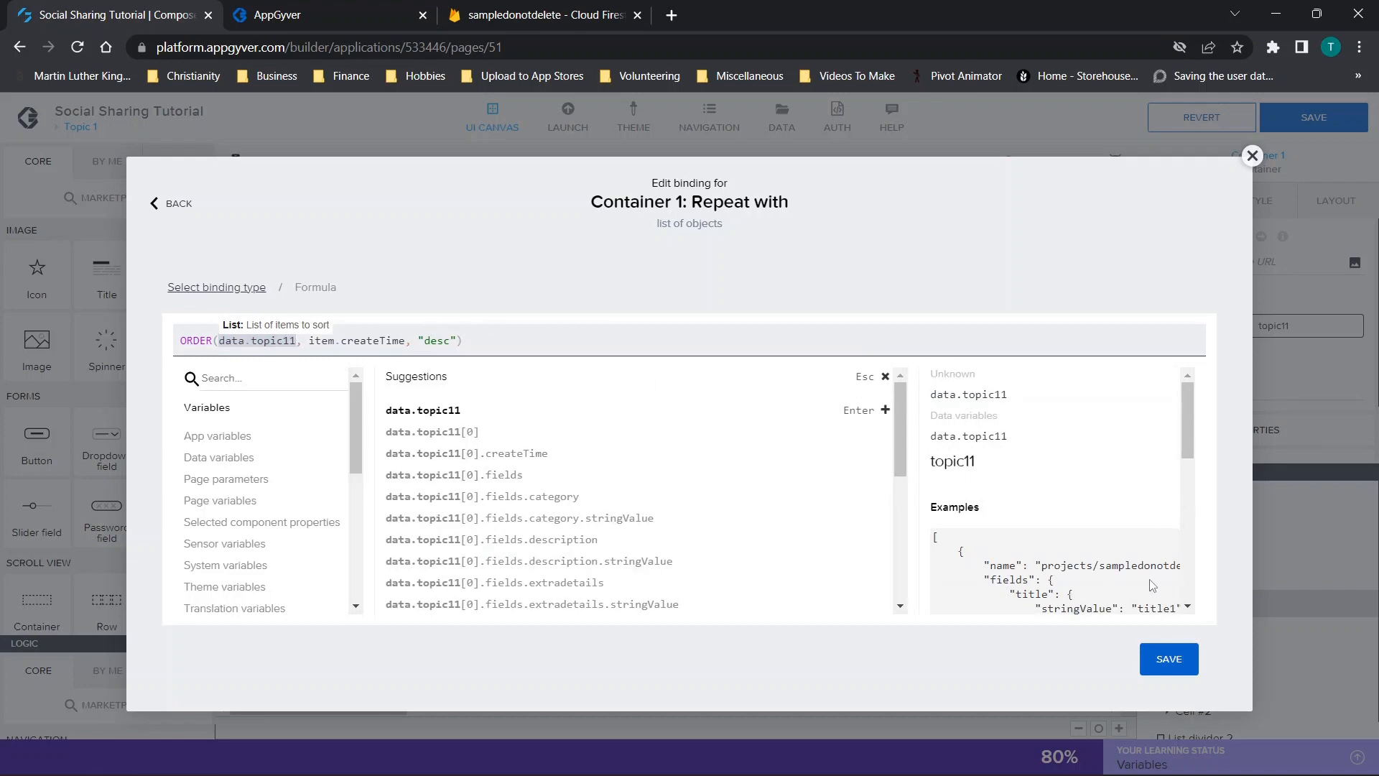
left_click(1159, 669)
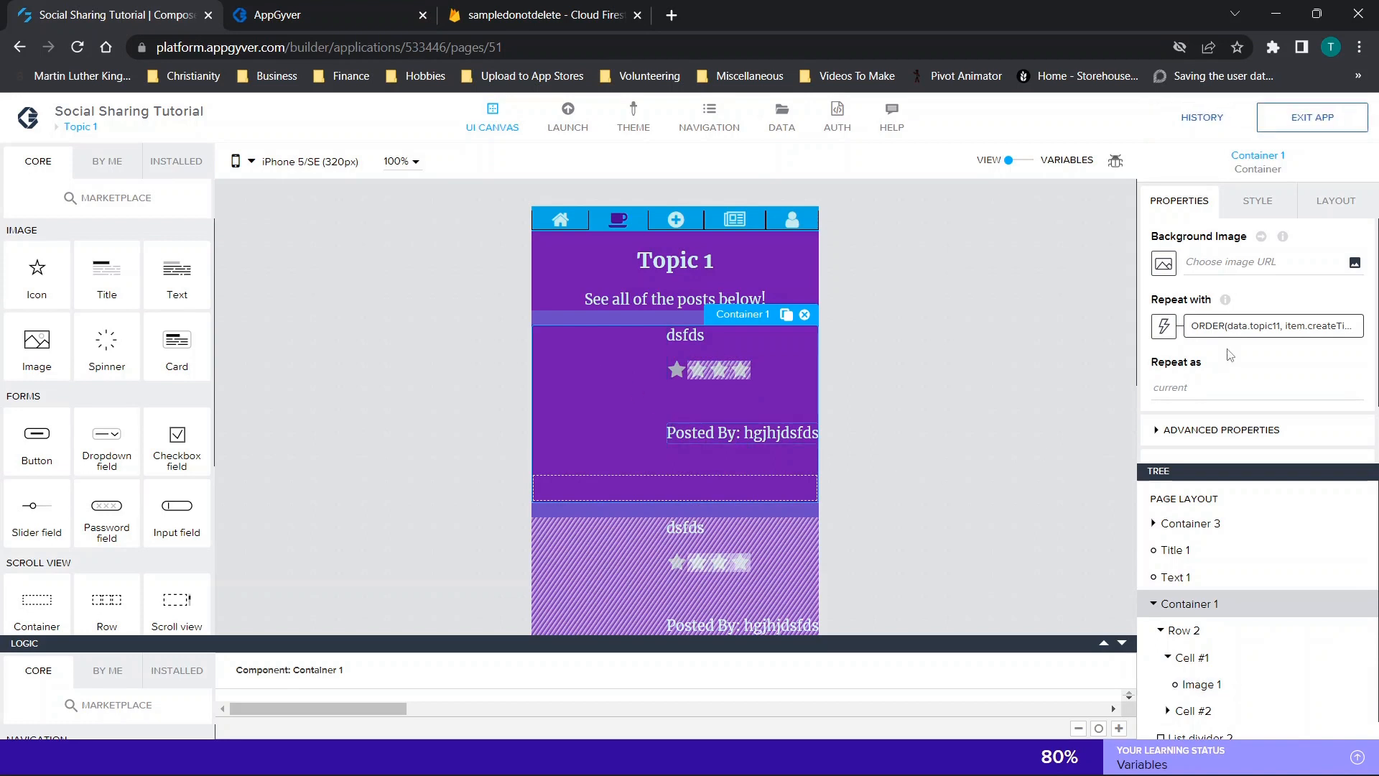
Step: Open Image 1's Source formula, copy and clear it, and enter repeated to review the suggested repeated data items
left_click(607, 375)
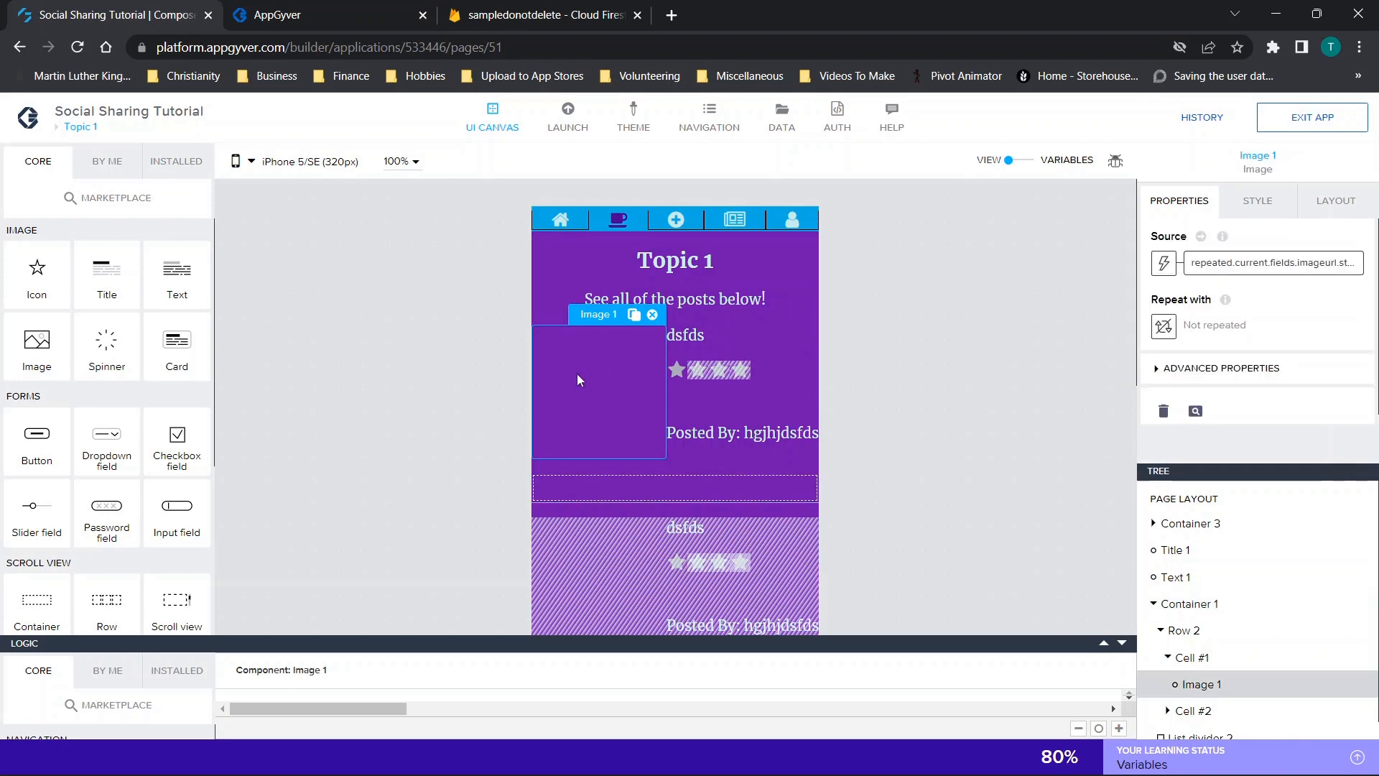
left_click(1163, 264)
left_click(860, 377)
left_click(522, 433)
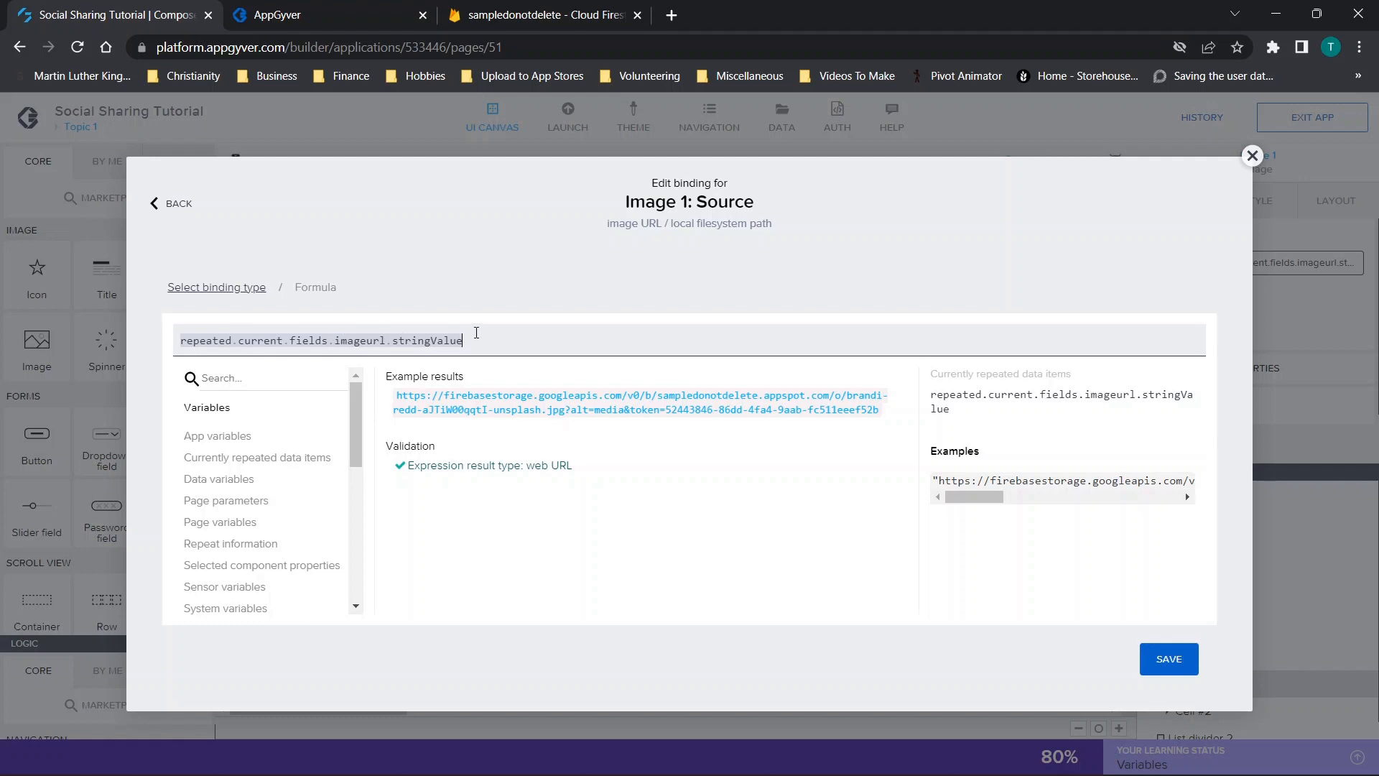
left_click_drag(476, 333, 180, 362)
key("ctrl+c")
key("BackSpace")
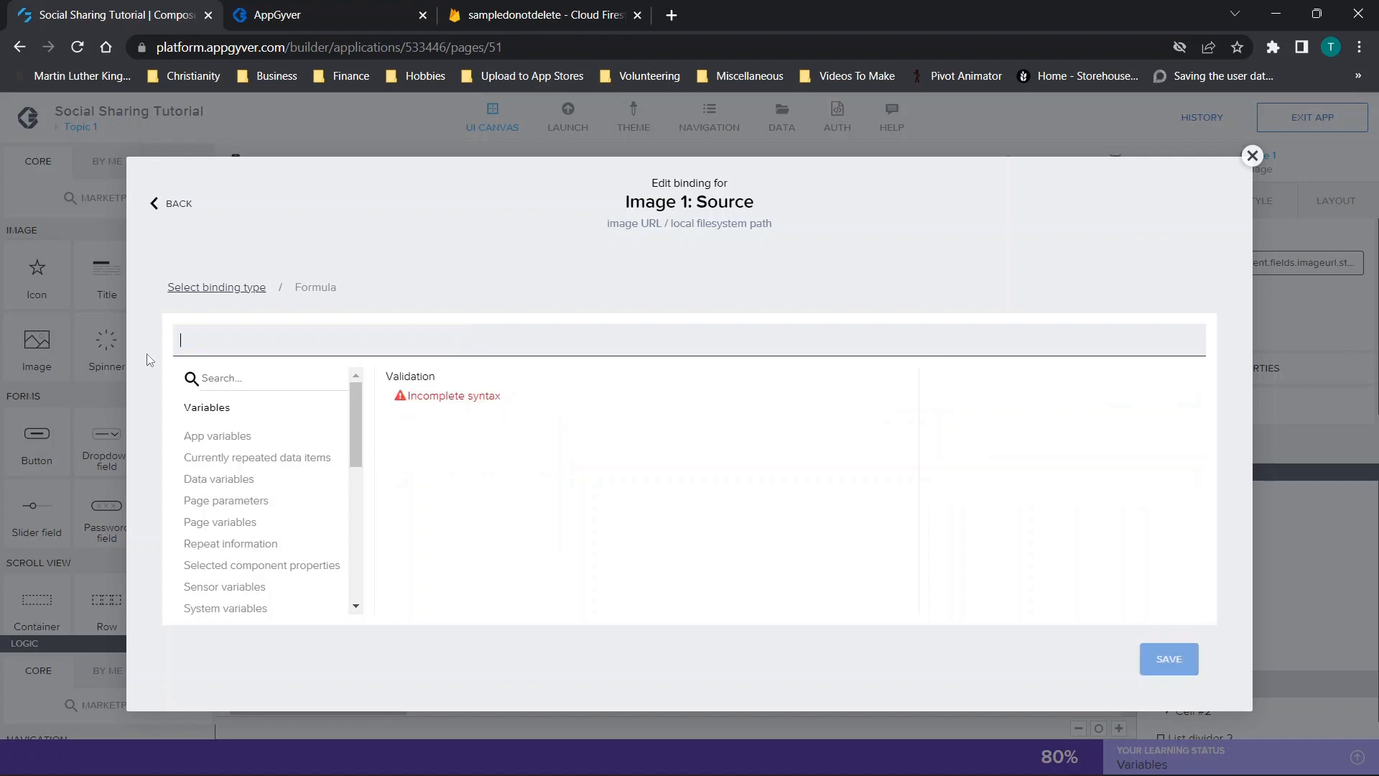
type("repeated")
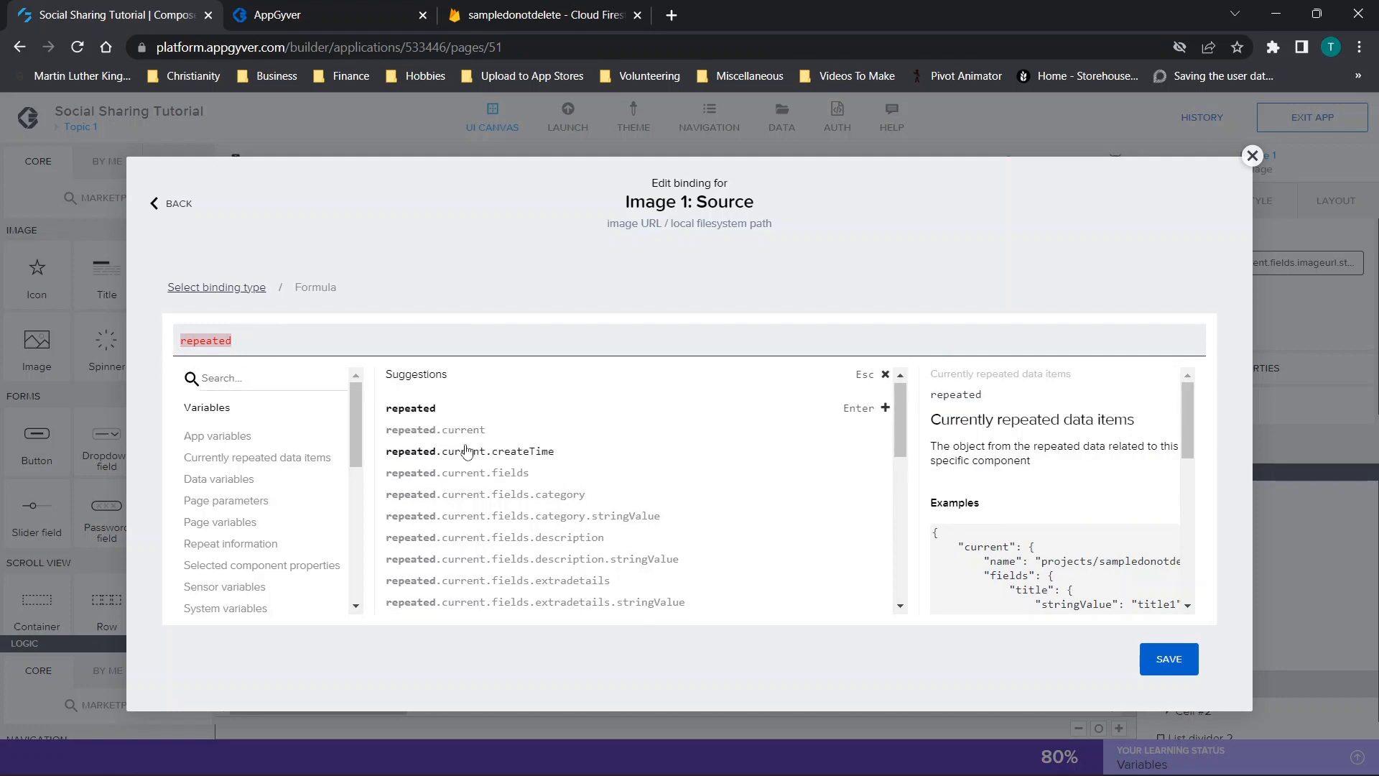
scroll(467, 450, "down", 1)
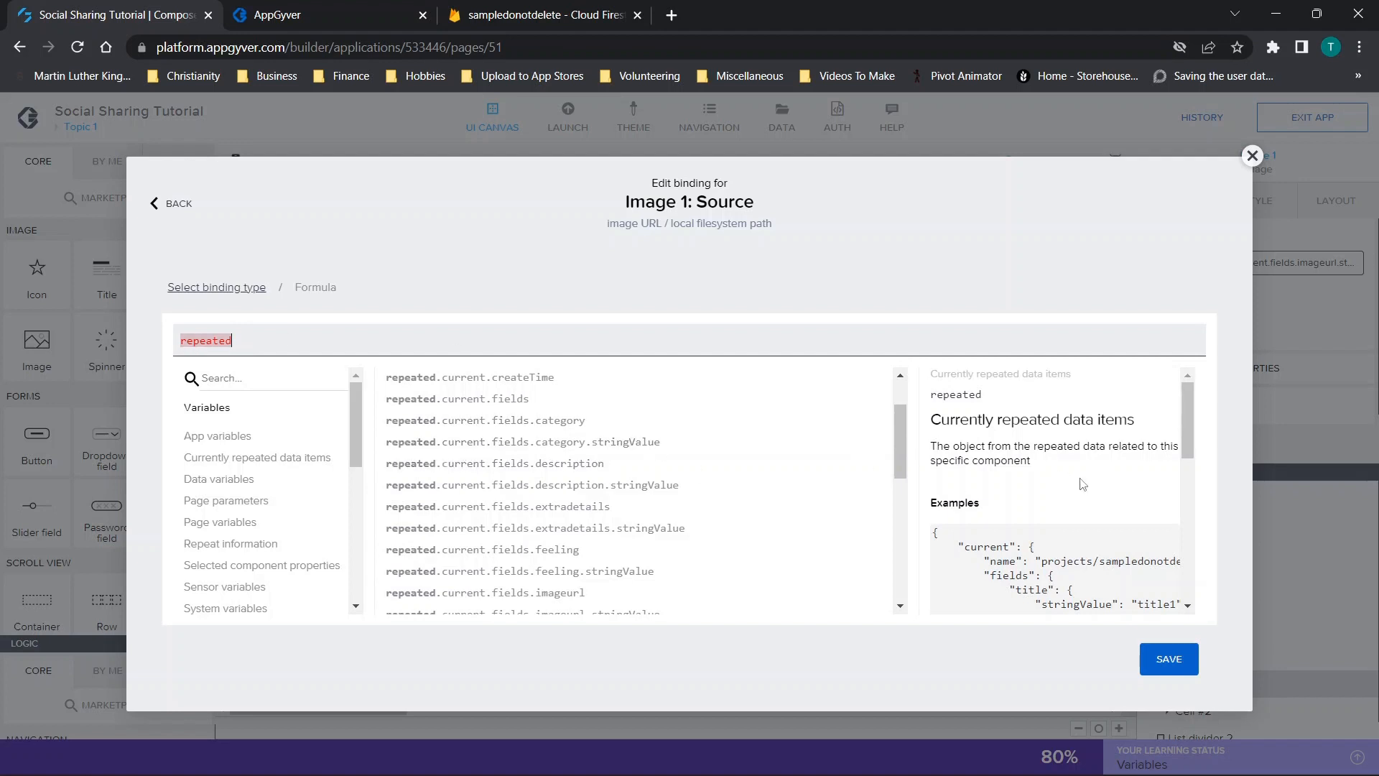
scroll(1081, 478, "down", 6)
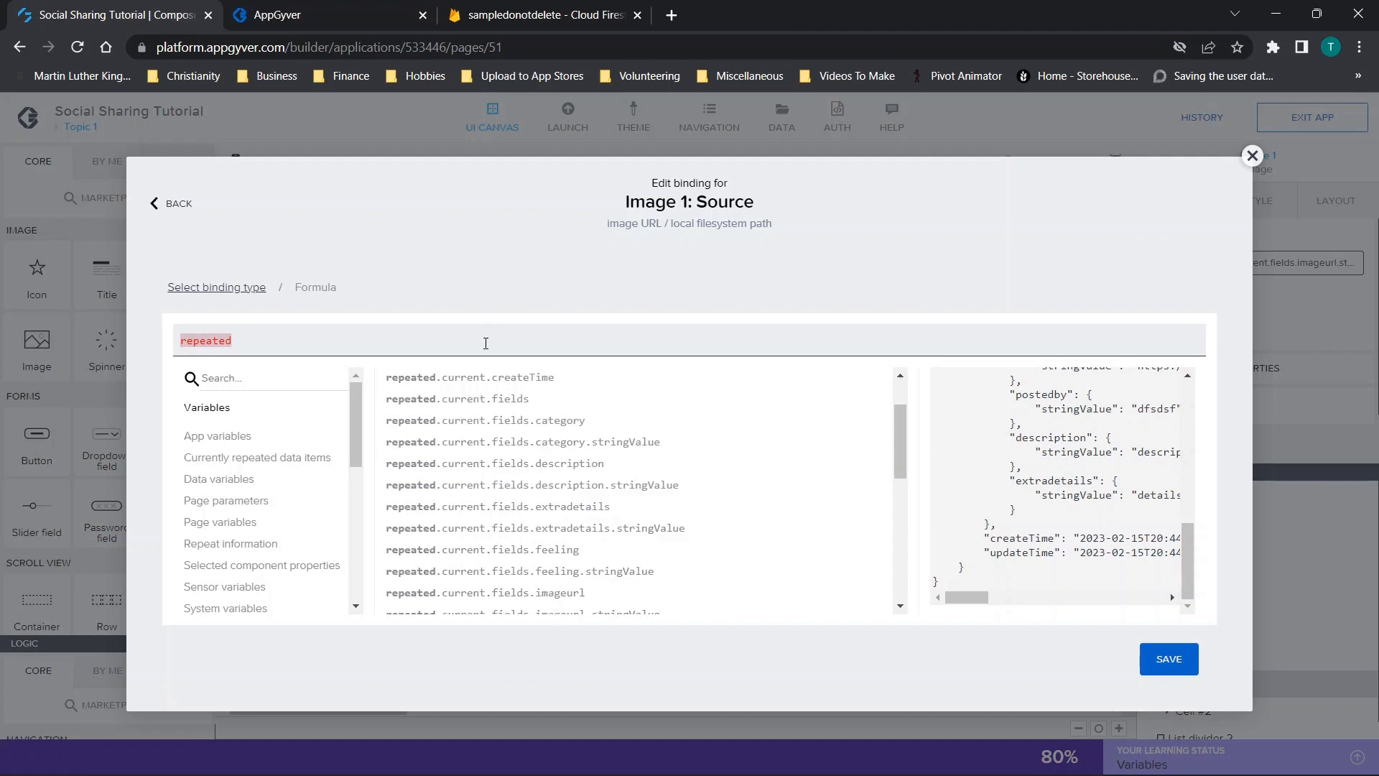
key("ctrl+v")
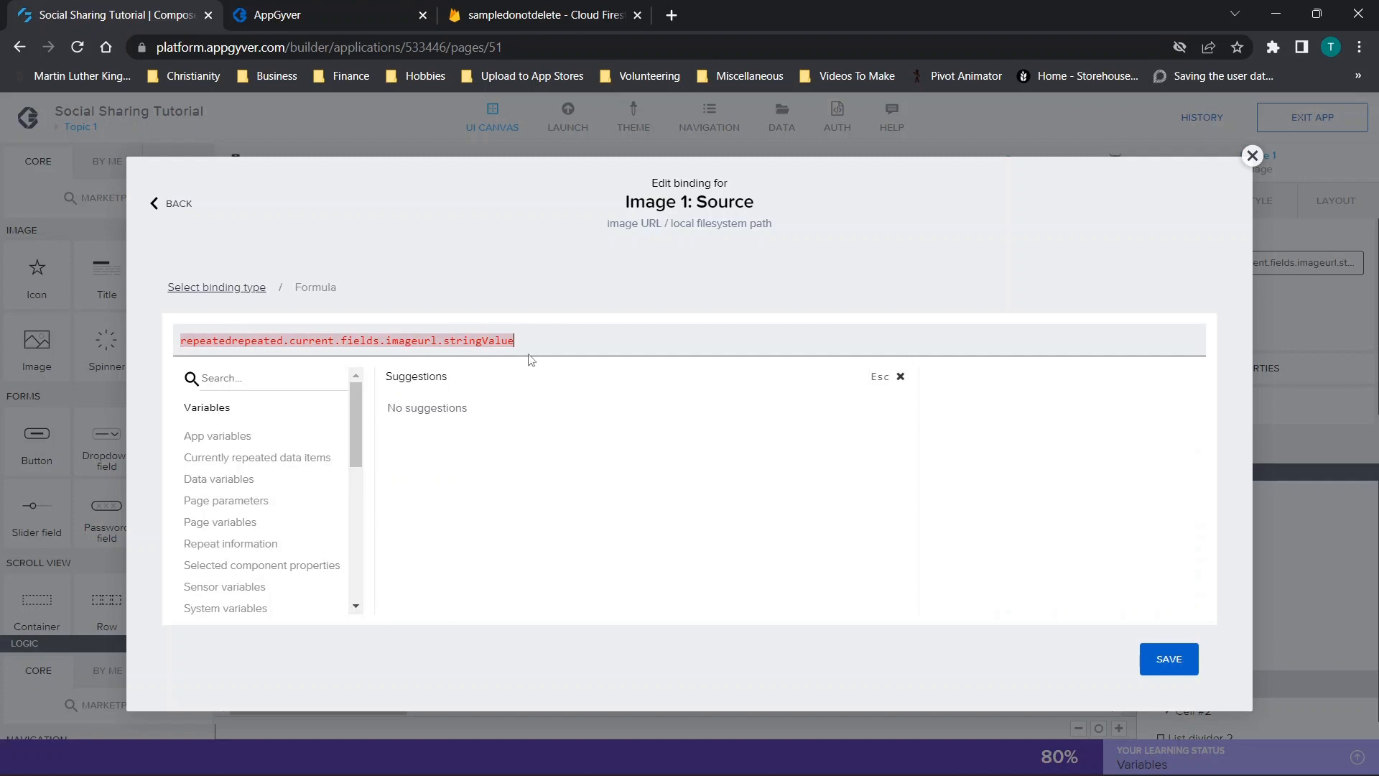
left_click_drag(548, 345, 230, 348)
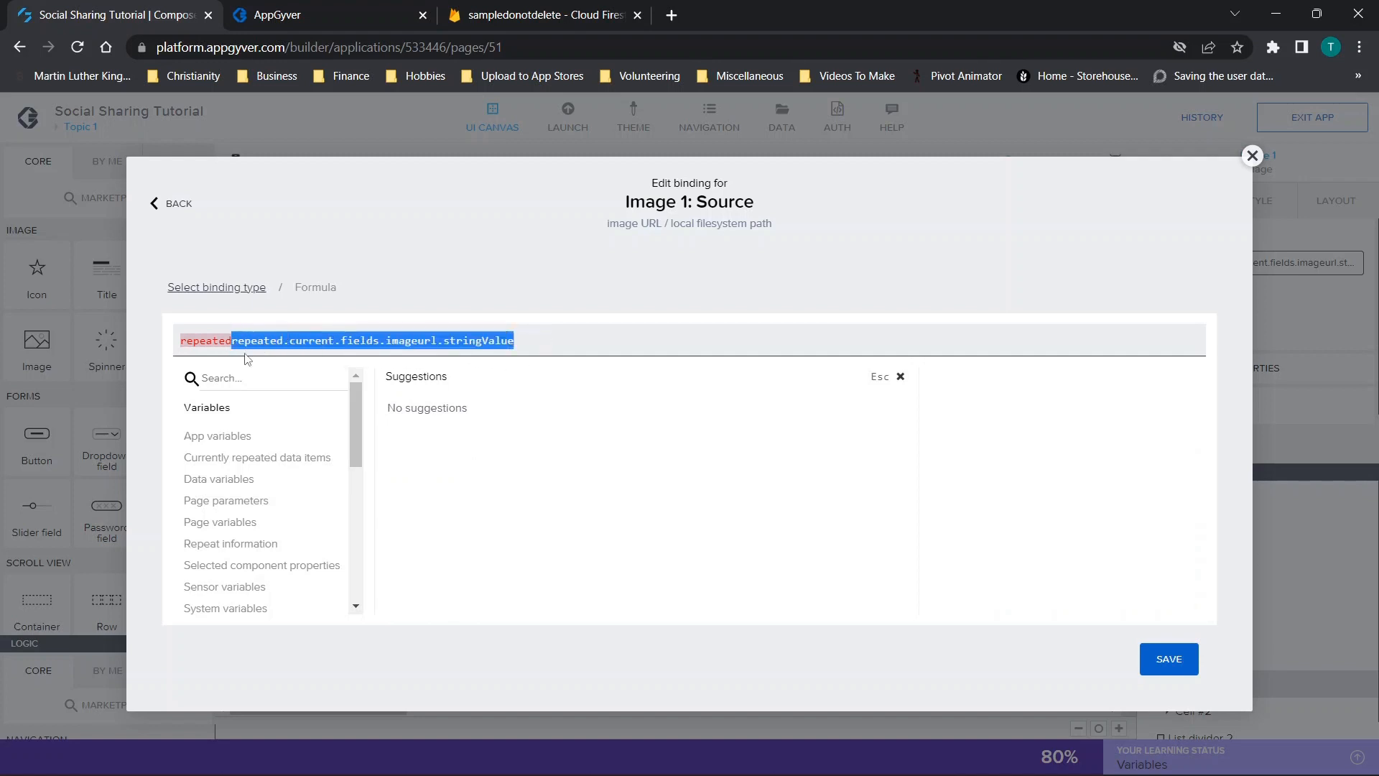
key("BackSpace")
Step: Compare the imageurl suggestions, set Image 1's Source formula to repeated.current.fields.imageurl.stringValue and save it
scroll(634, 490, "down", 3)
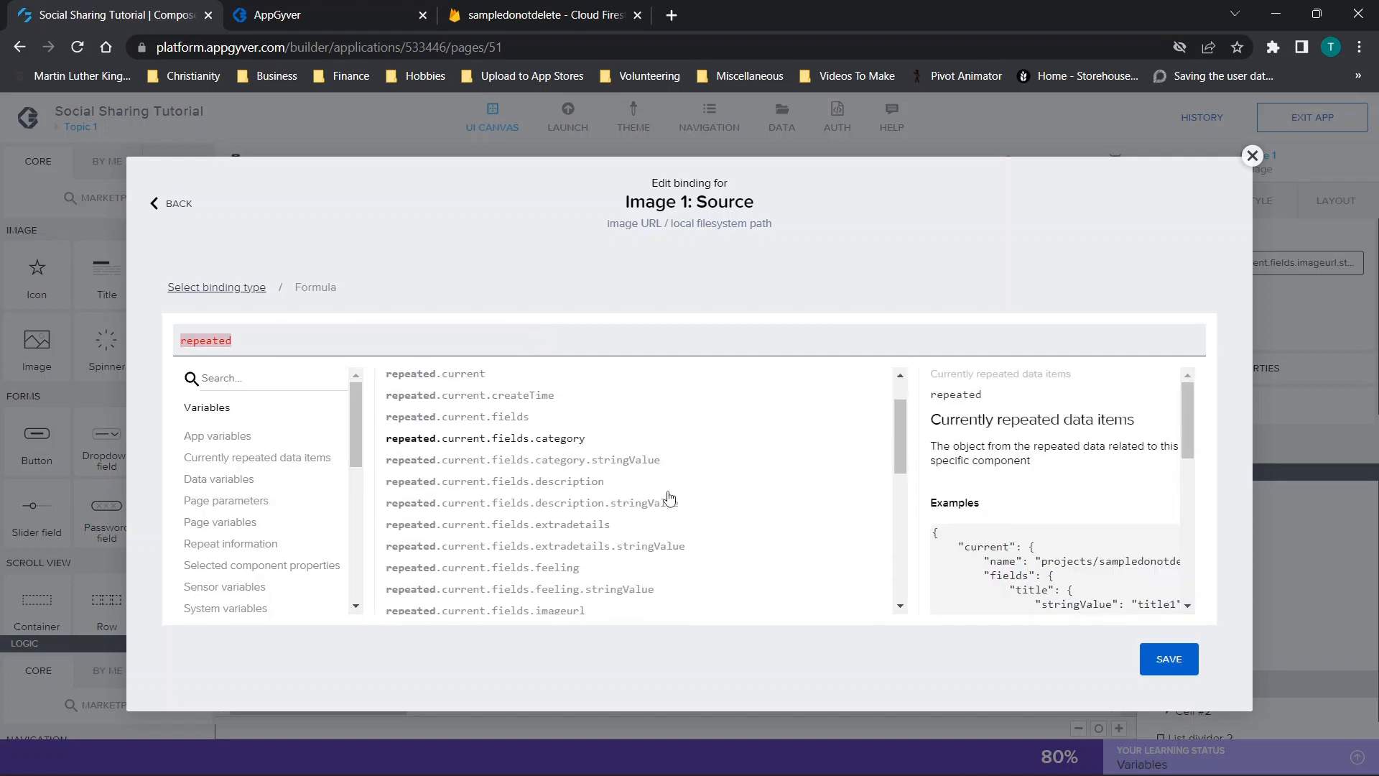
scroll(664, 495, "down", 1)
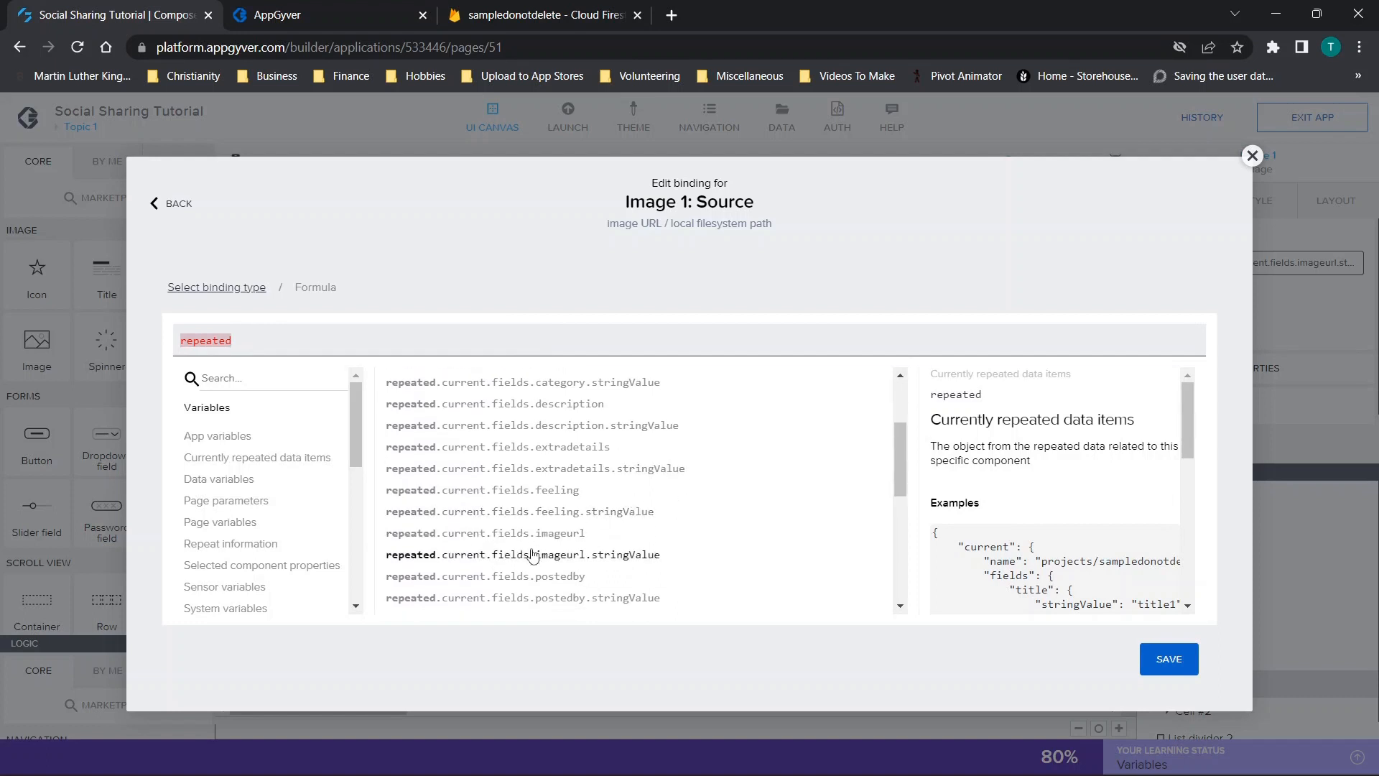
left_click(507, 535)
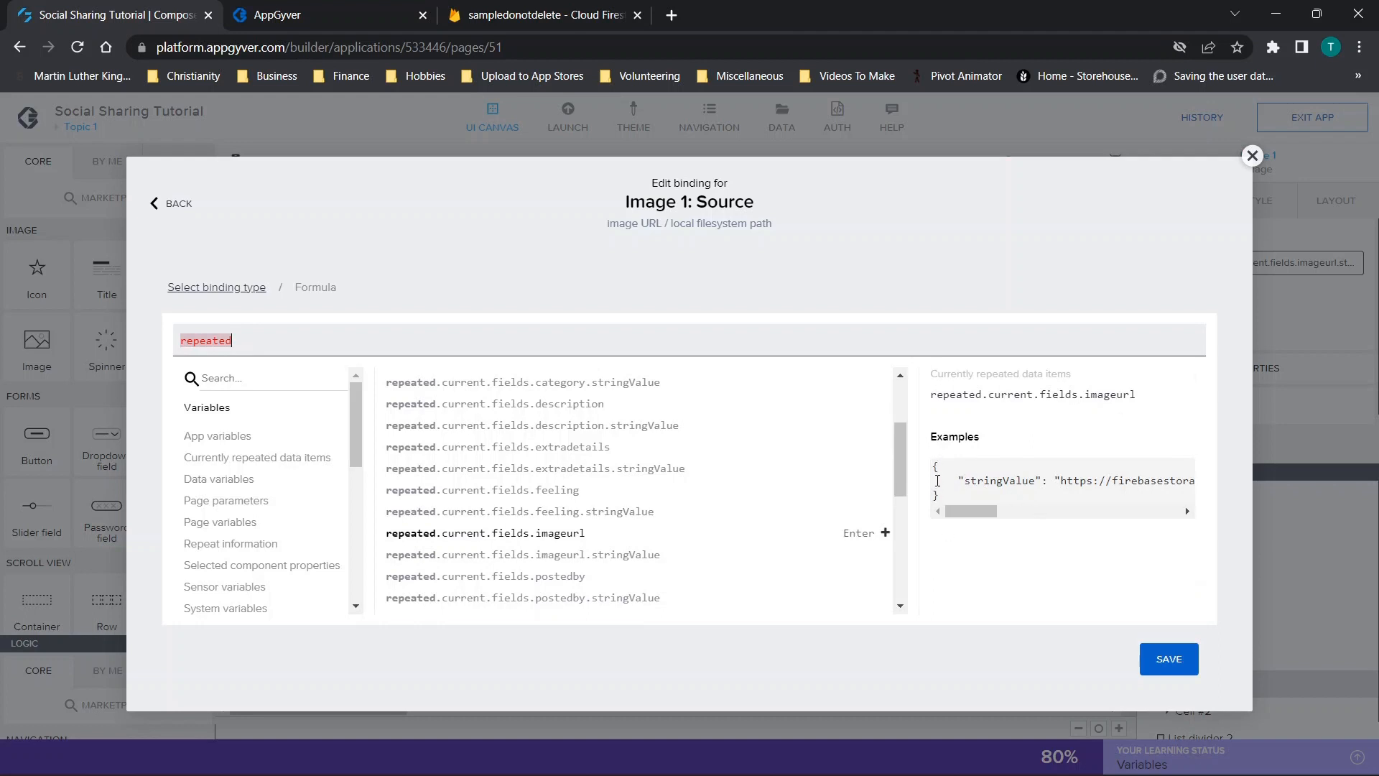
left_click(495, 557)
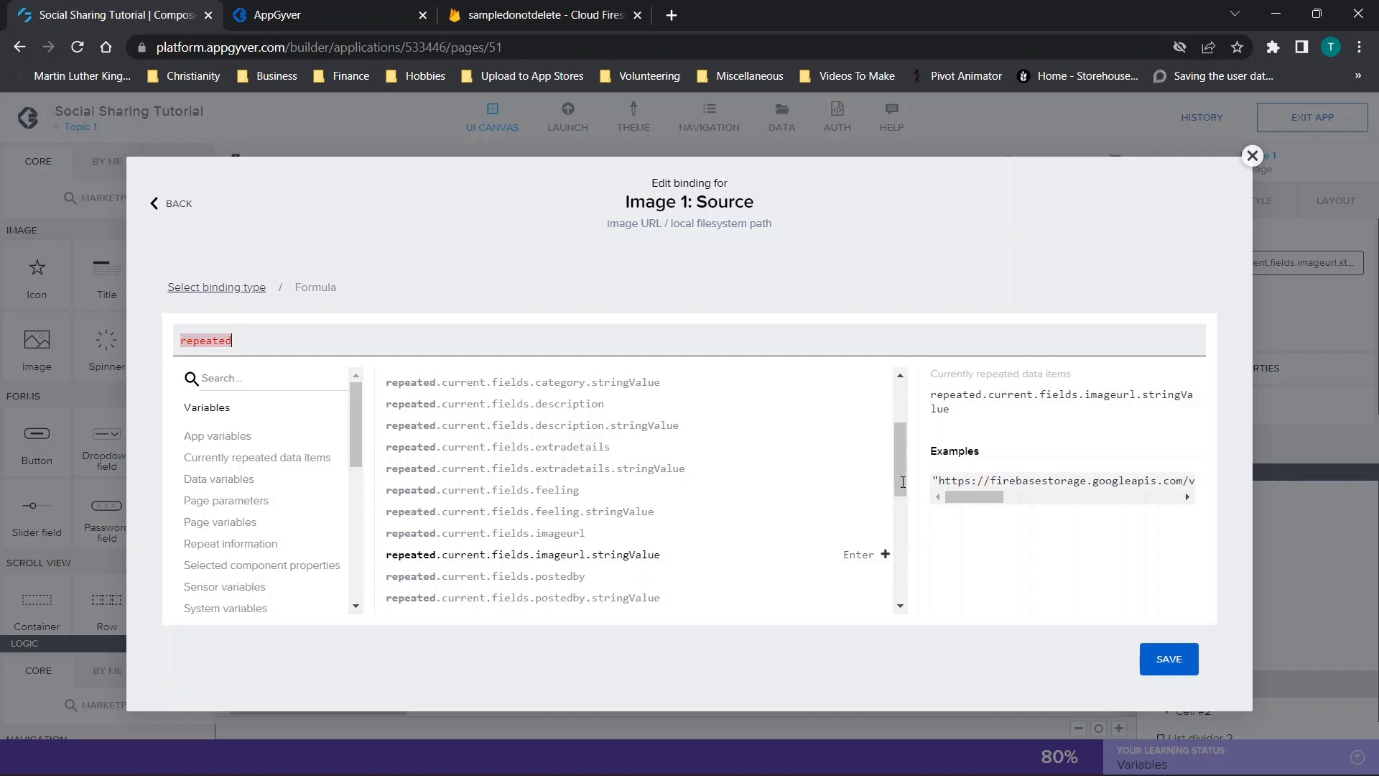
left_click(484, 555)
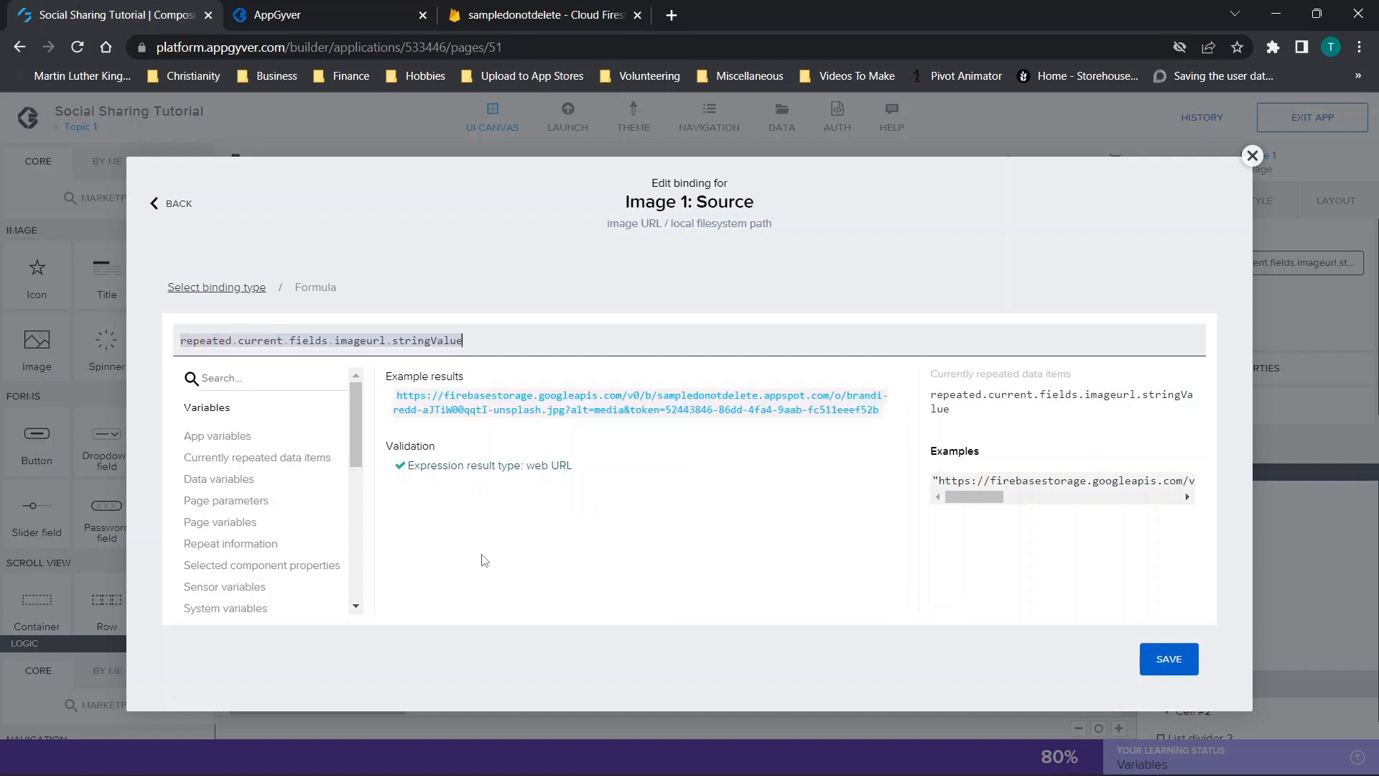
left_click(1160, 659)
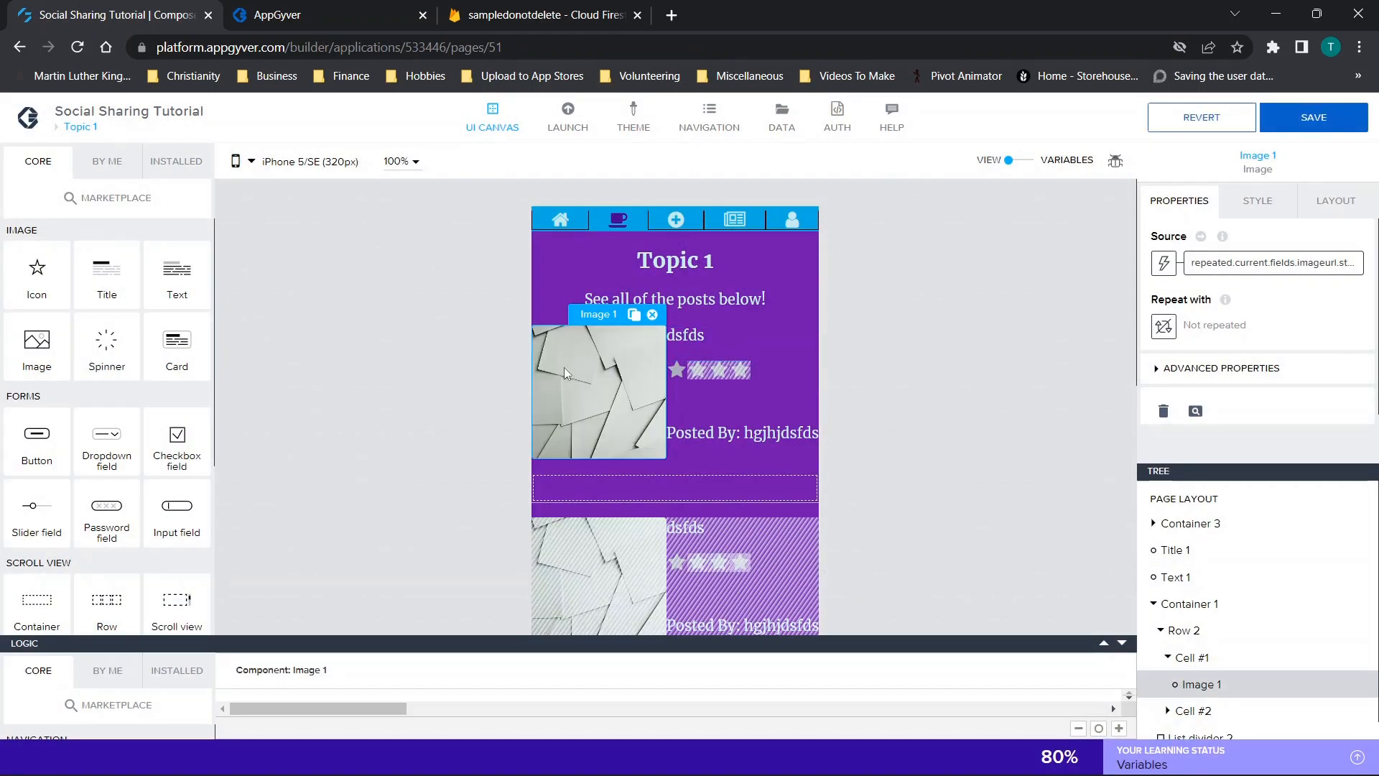
Step: Open the Content formula of the post title text (Text 3) and replace it with repeated
left_click(706, 336)
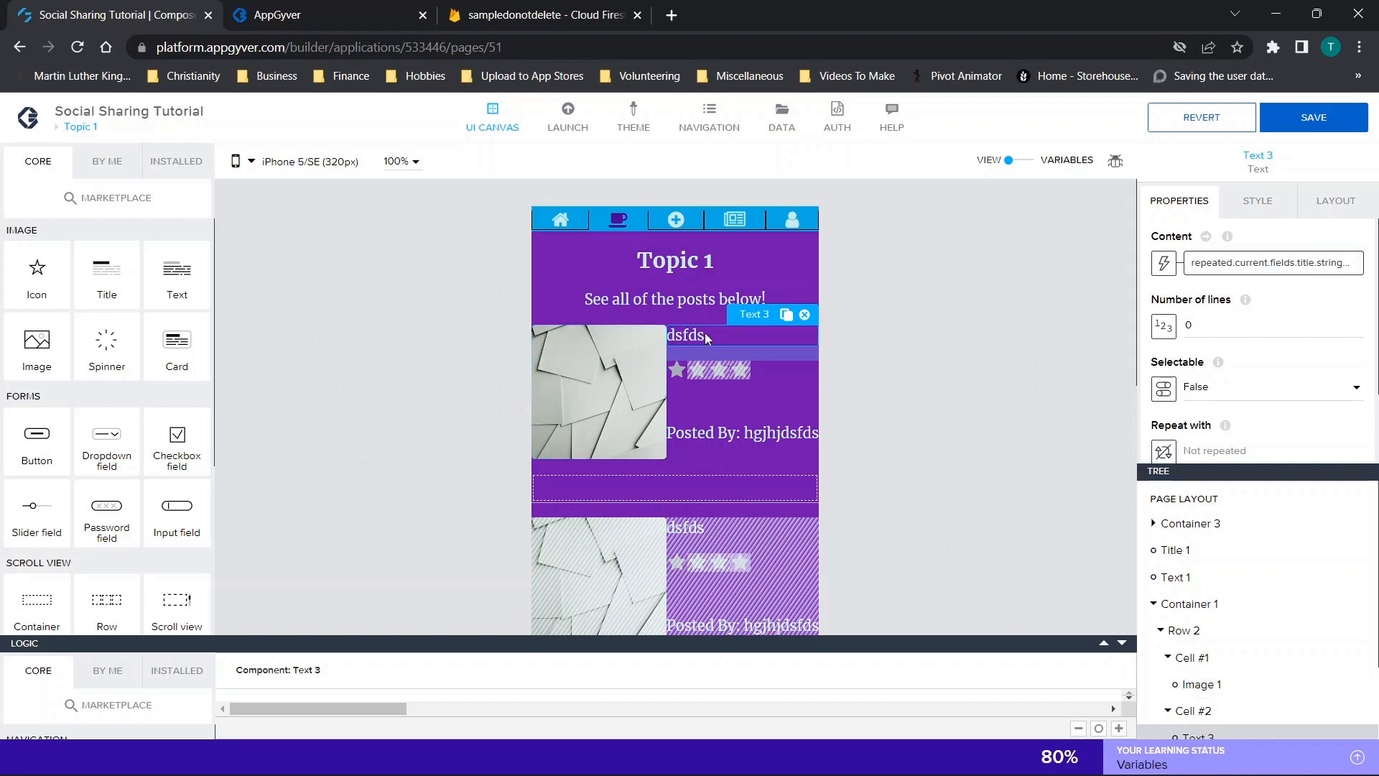
left_click(1163, 262)
left_click(910, 403)
left_click(401, 438)
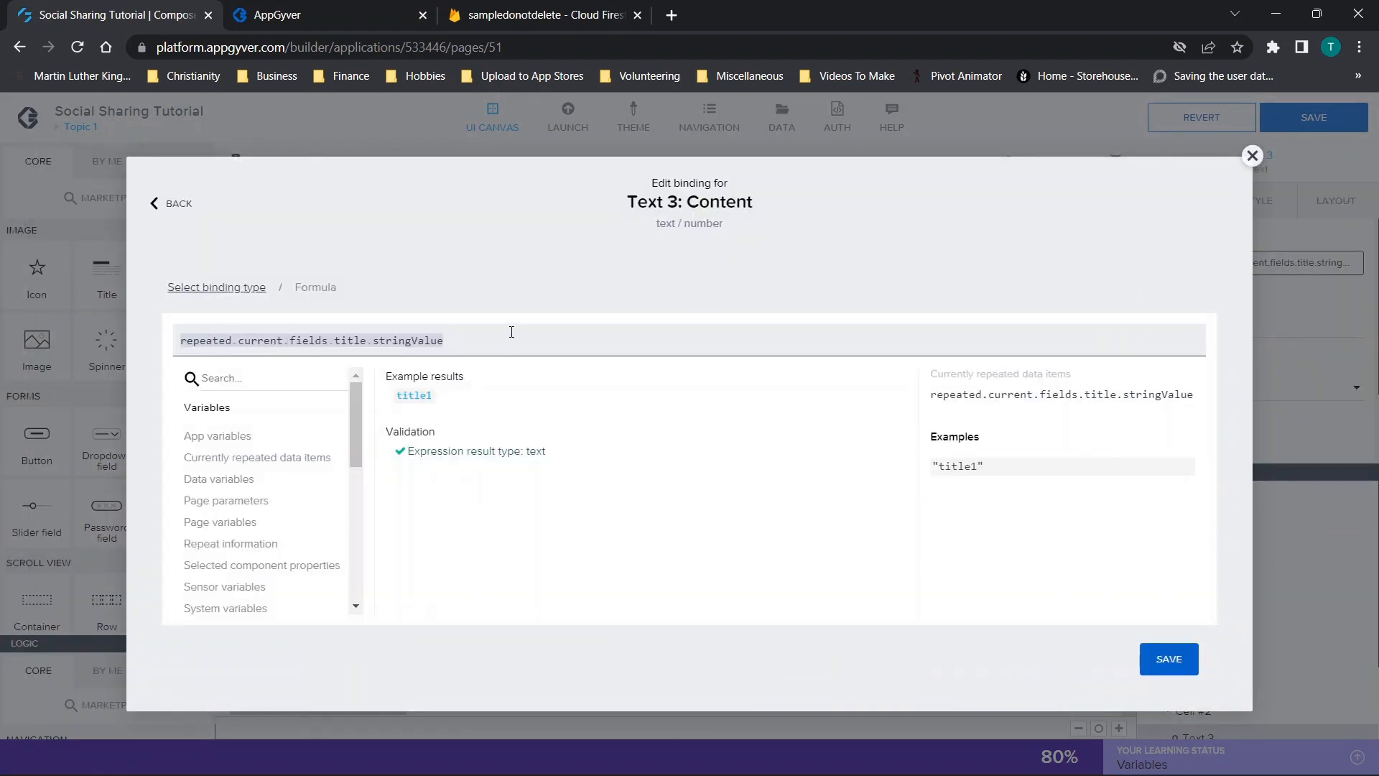
key("ctrl+a")
key("BackSpace")
type("repeated")
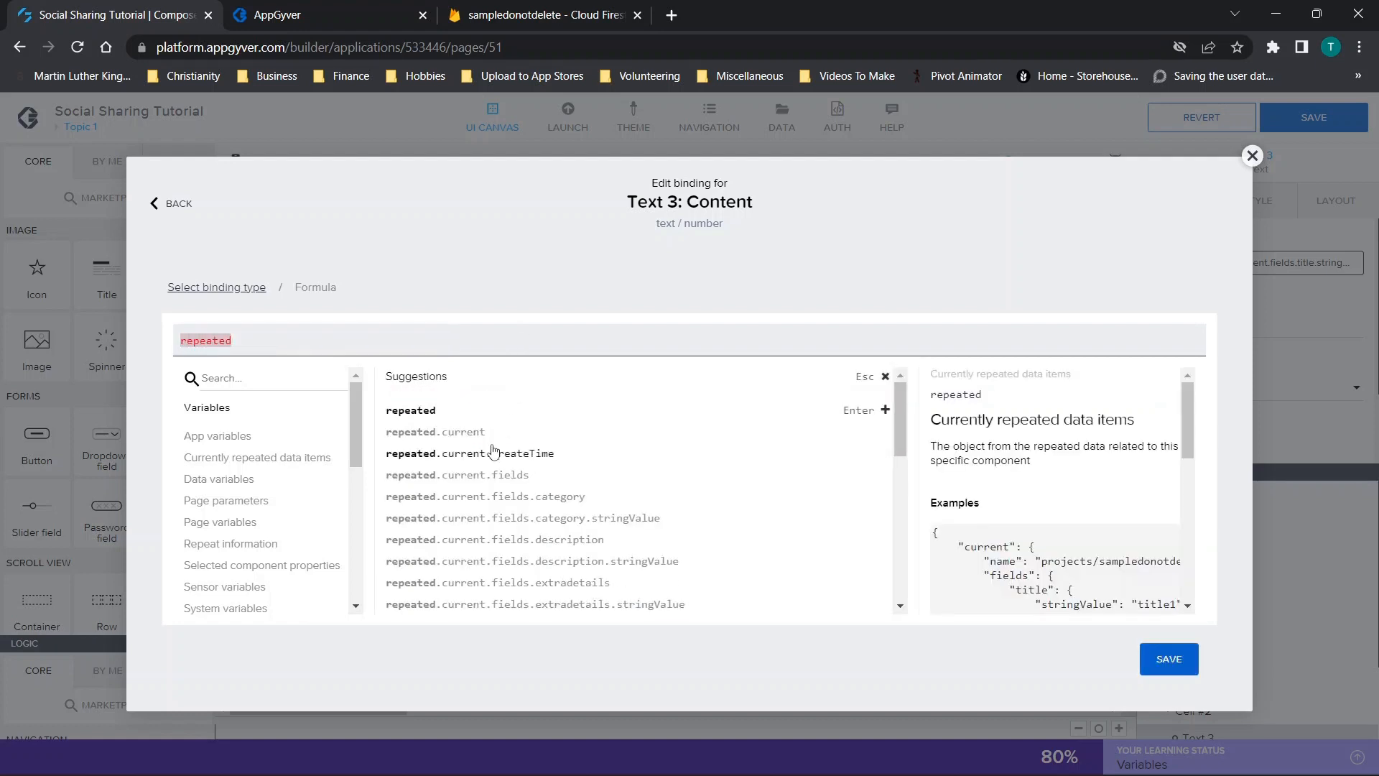
Step: Complete Text 3's Content formula as repeated.current.fields.title.stringValue and save the binding
scroll(502, 452, "down", 1)
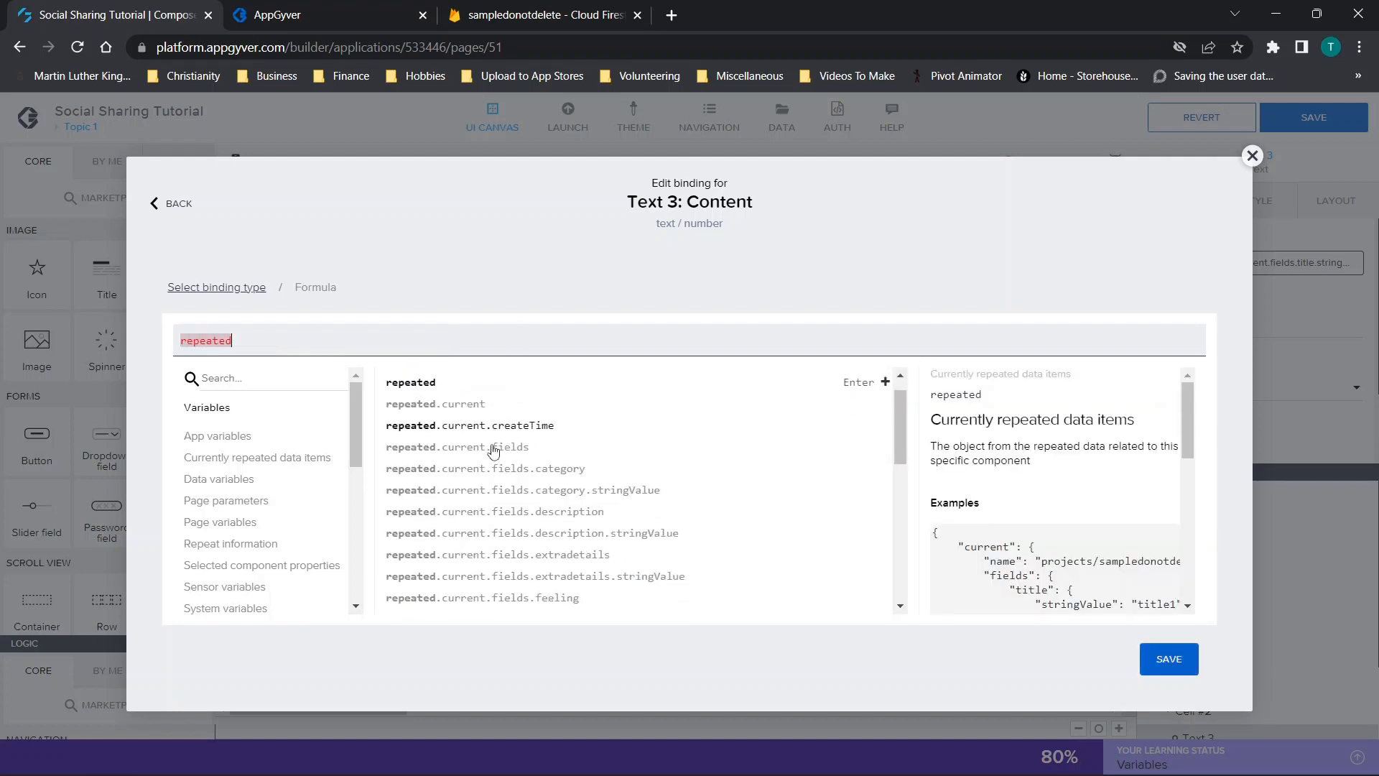
scroll(525, 495, "down", 5)
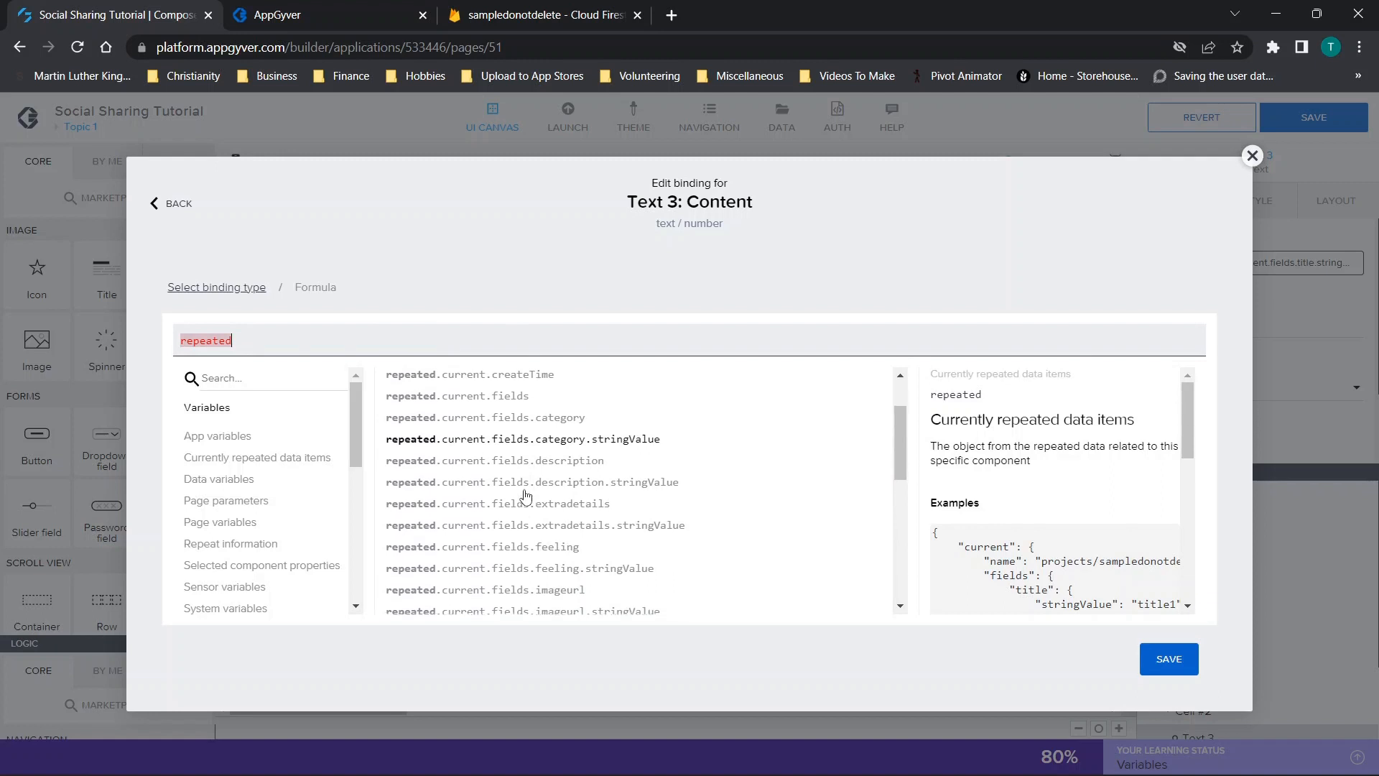
scroll(525, 496, "down", 4)
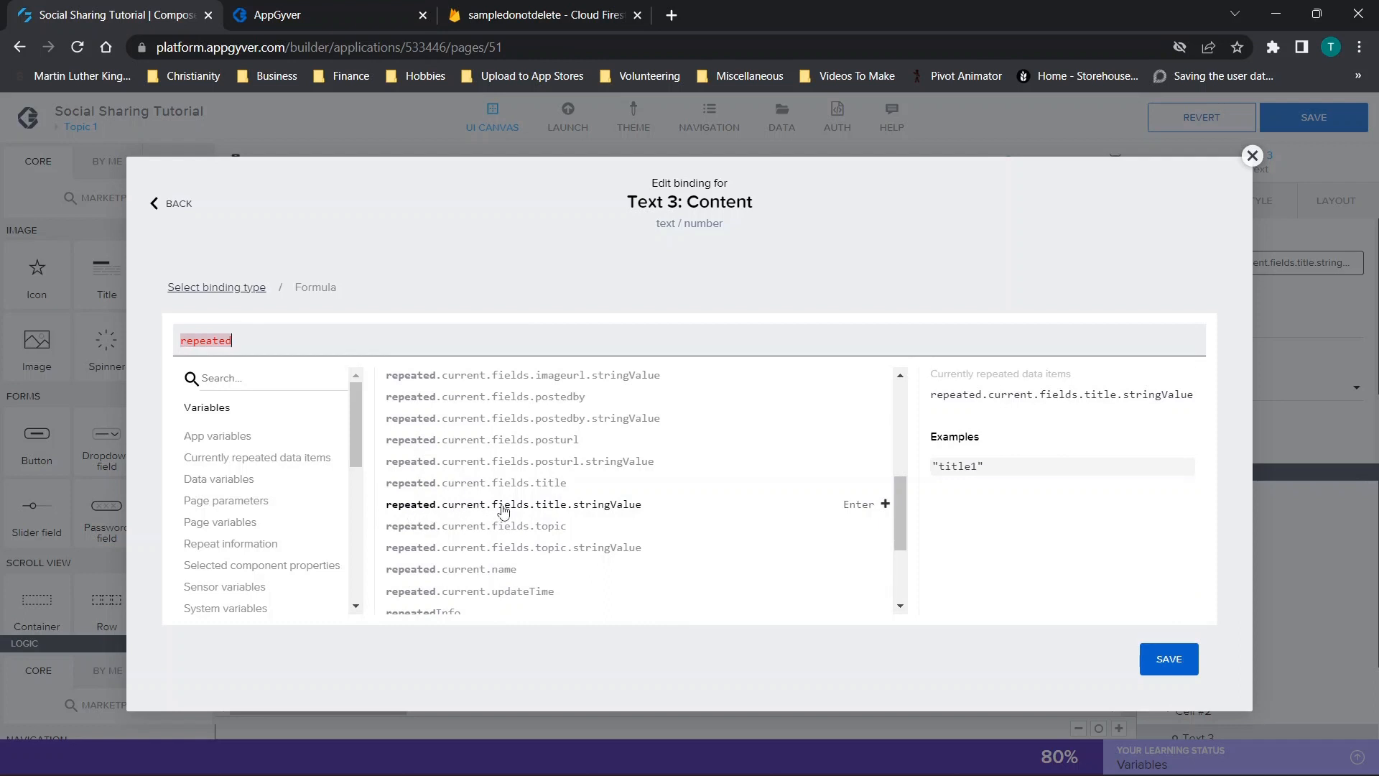
left_click(619, 512)
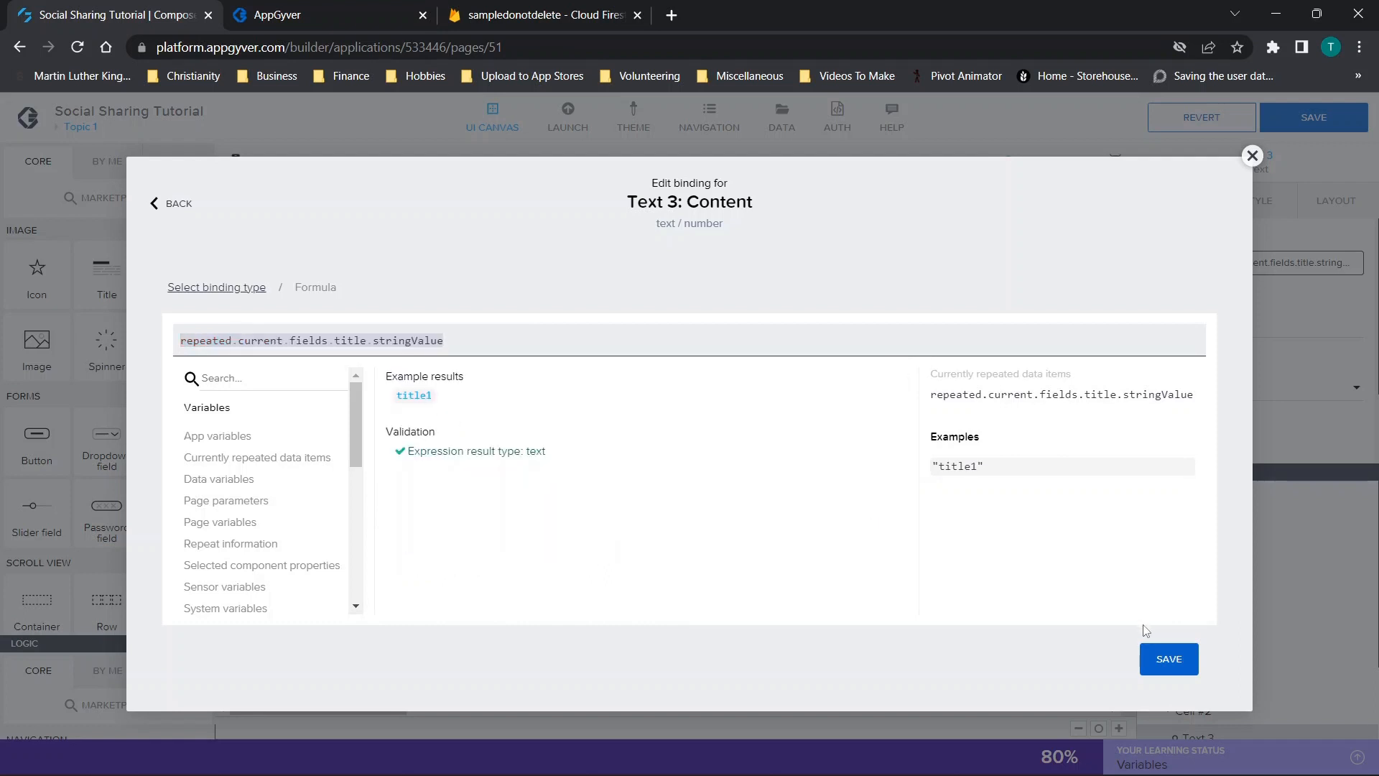
left_click(1162, 657)
right_click(1162, 657)
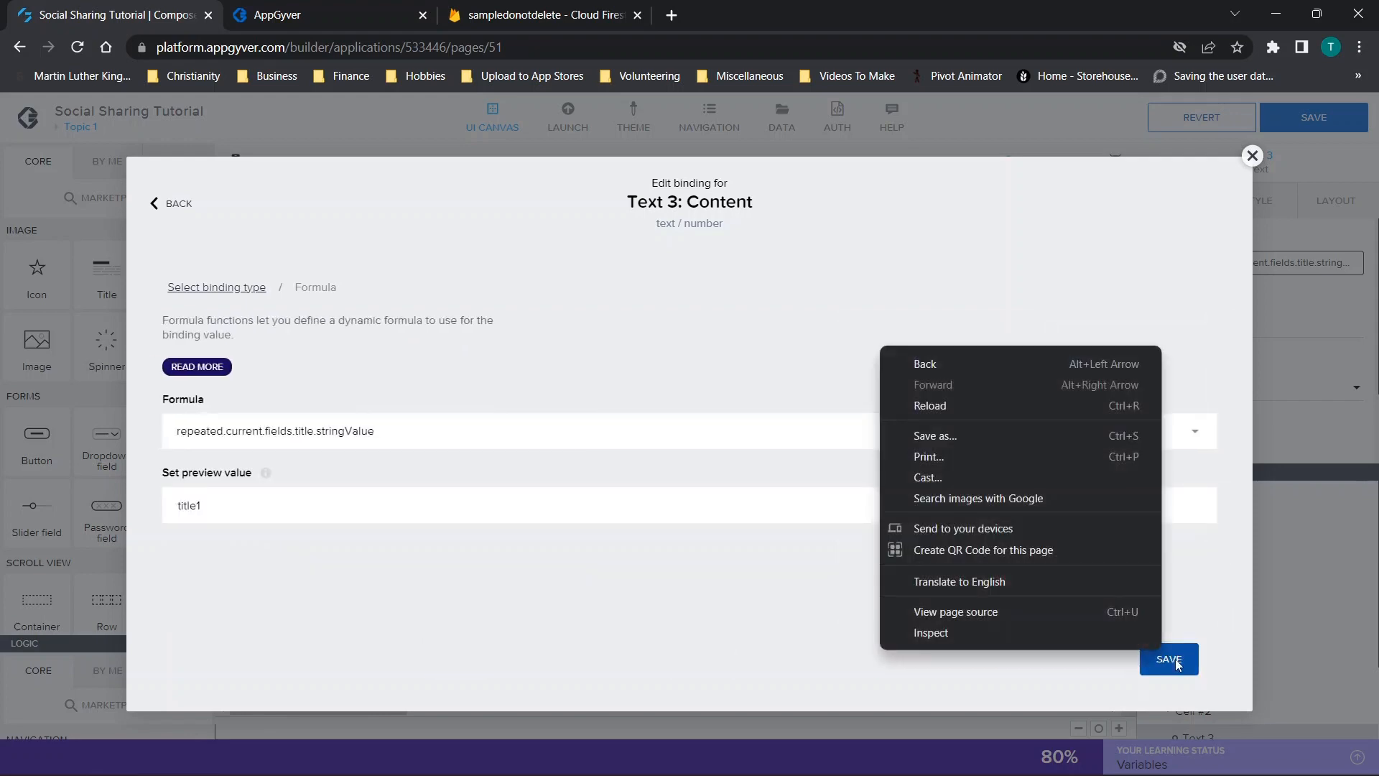
left_click(1162, 658)
Step: Set Star rating 1's Value formula to repeated.current.fields.feeling.stringValue and save the binding
left_click(762, 370)
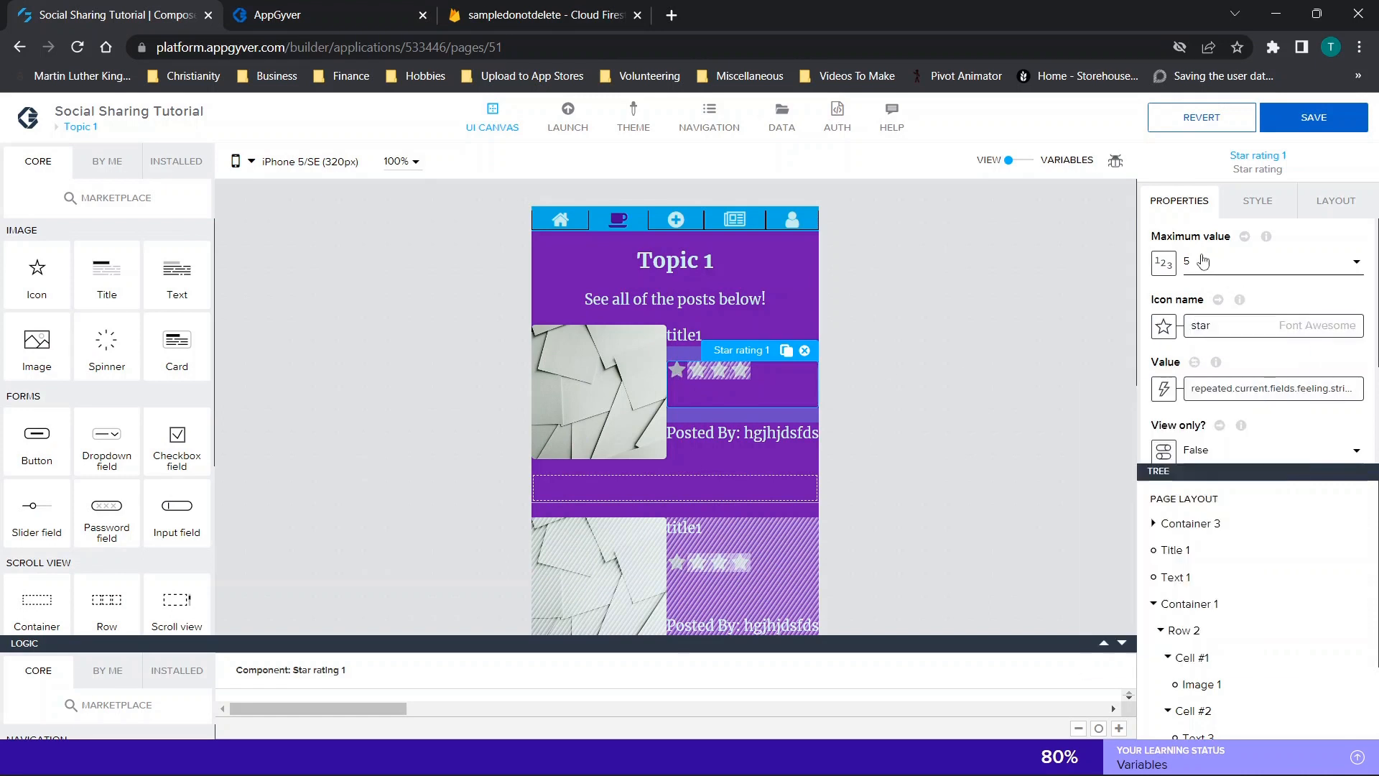
left_click(1212, 397)
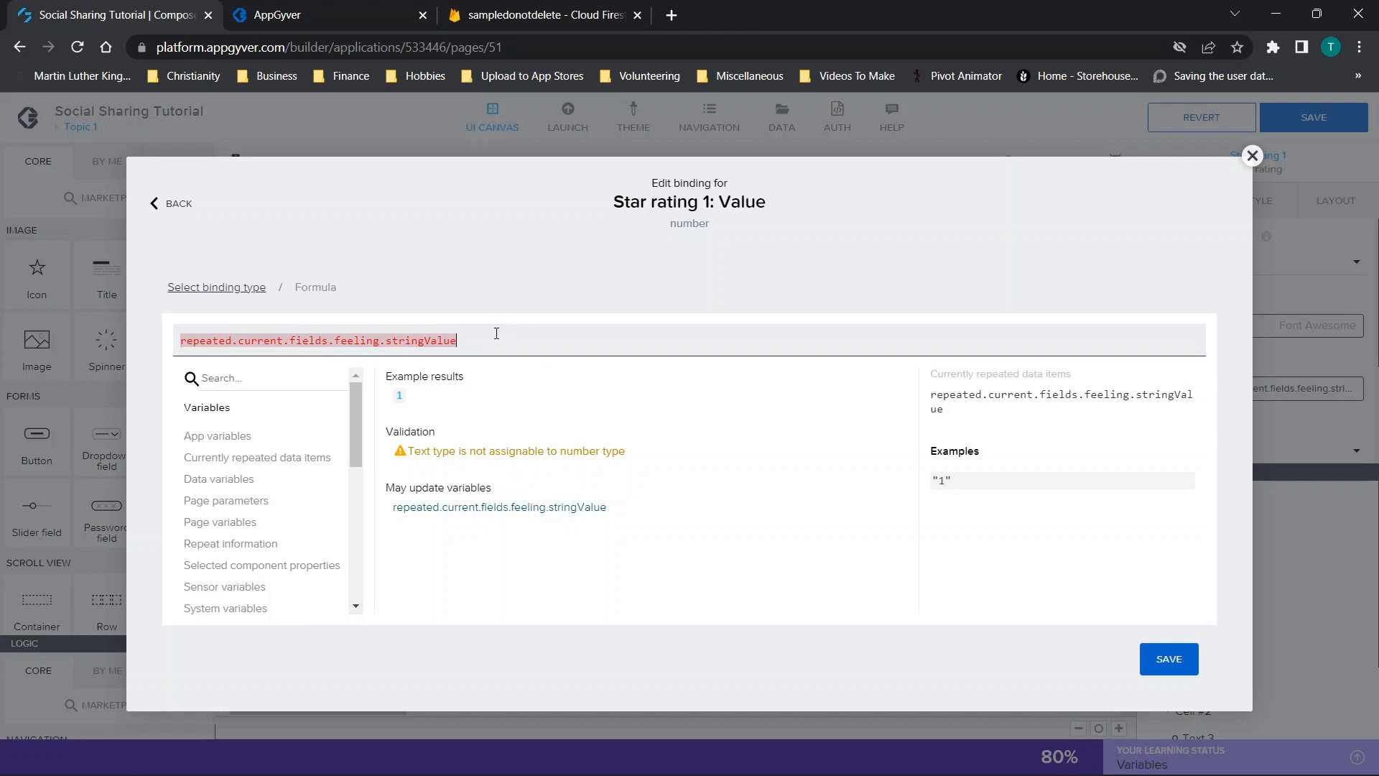
left_click_drag(458, 337, 141, 334)
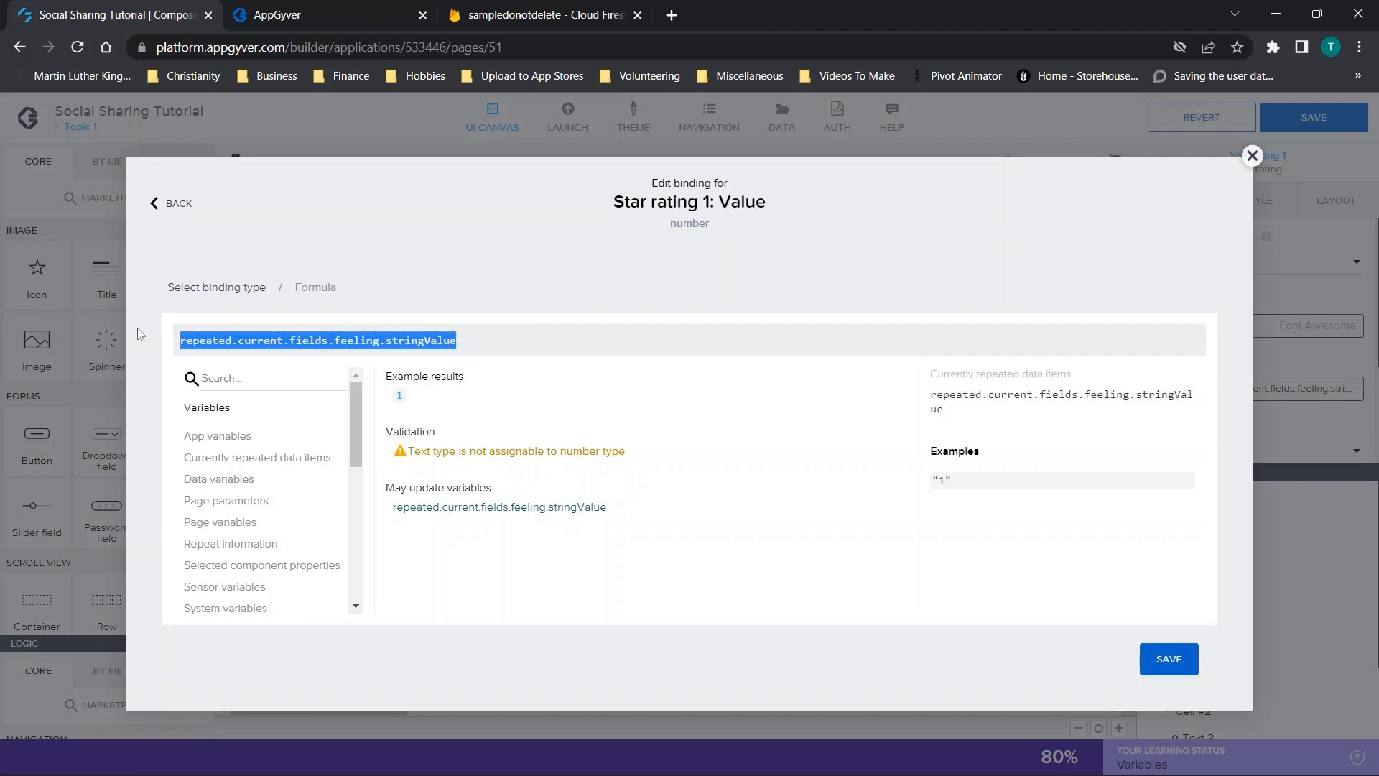
type("repeated")
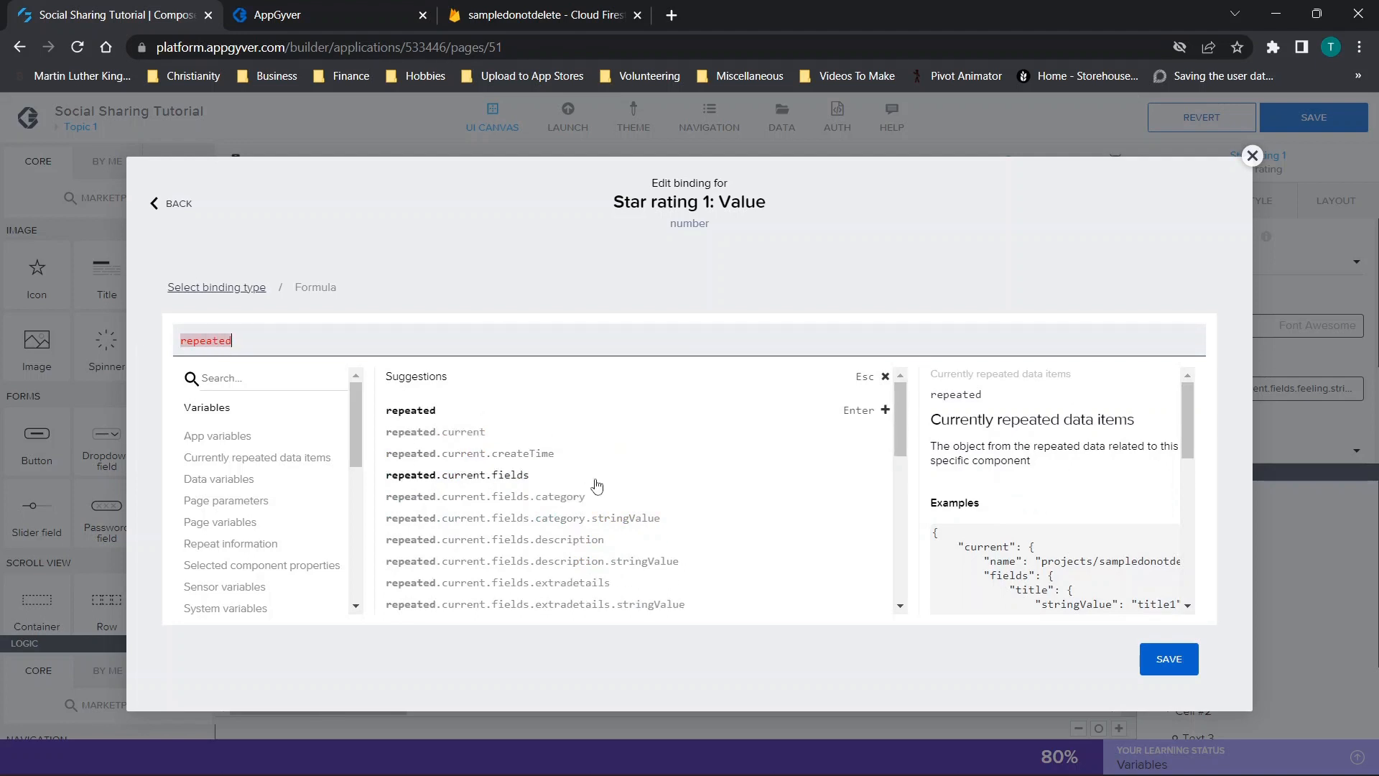
scroll(595, 459, "down", 3)
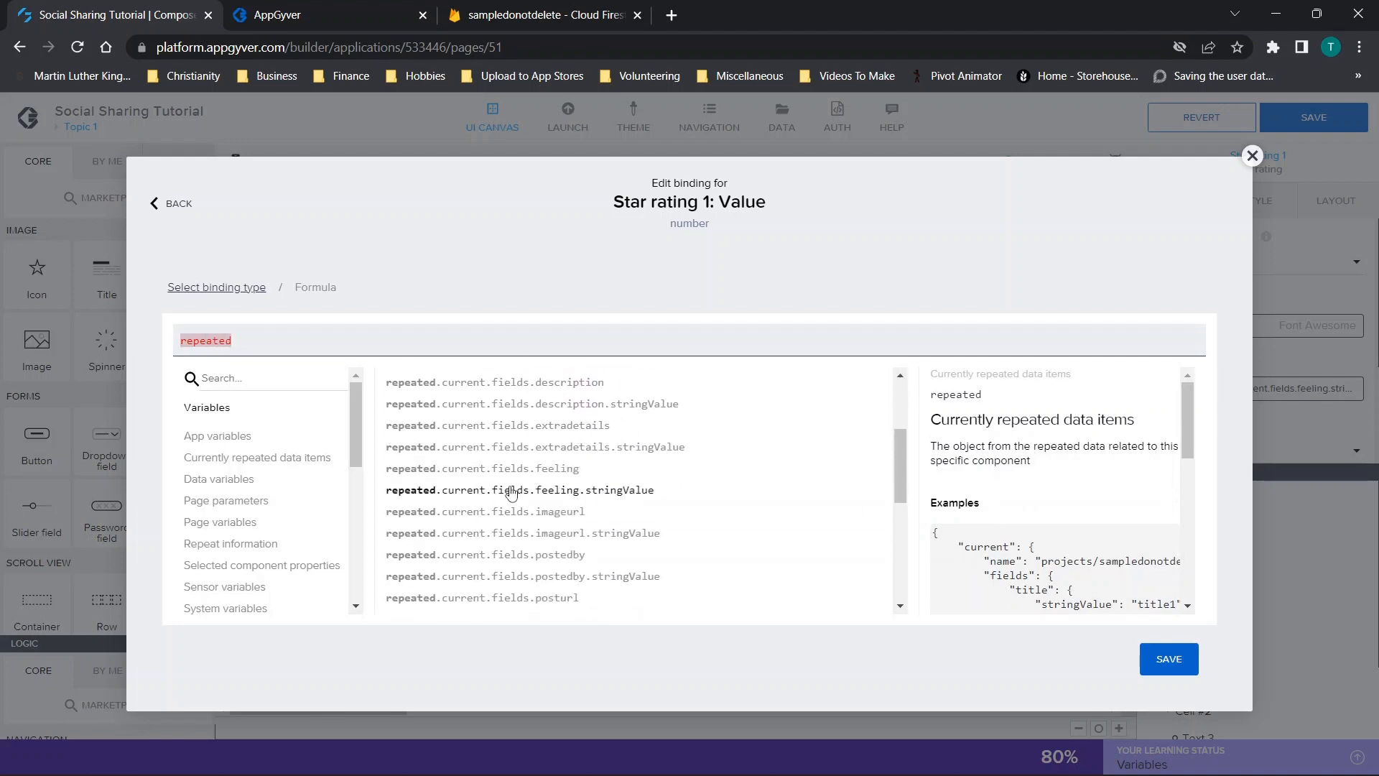
left_click(559, 496)
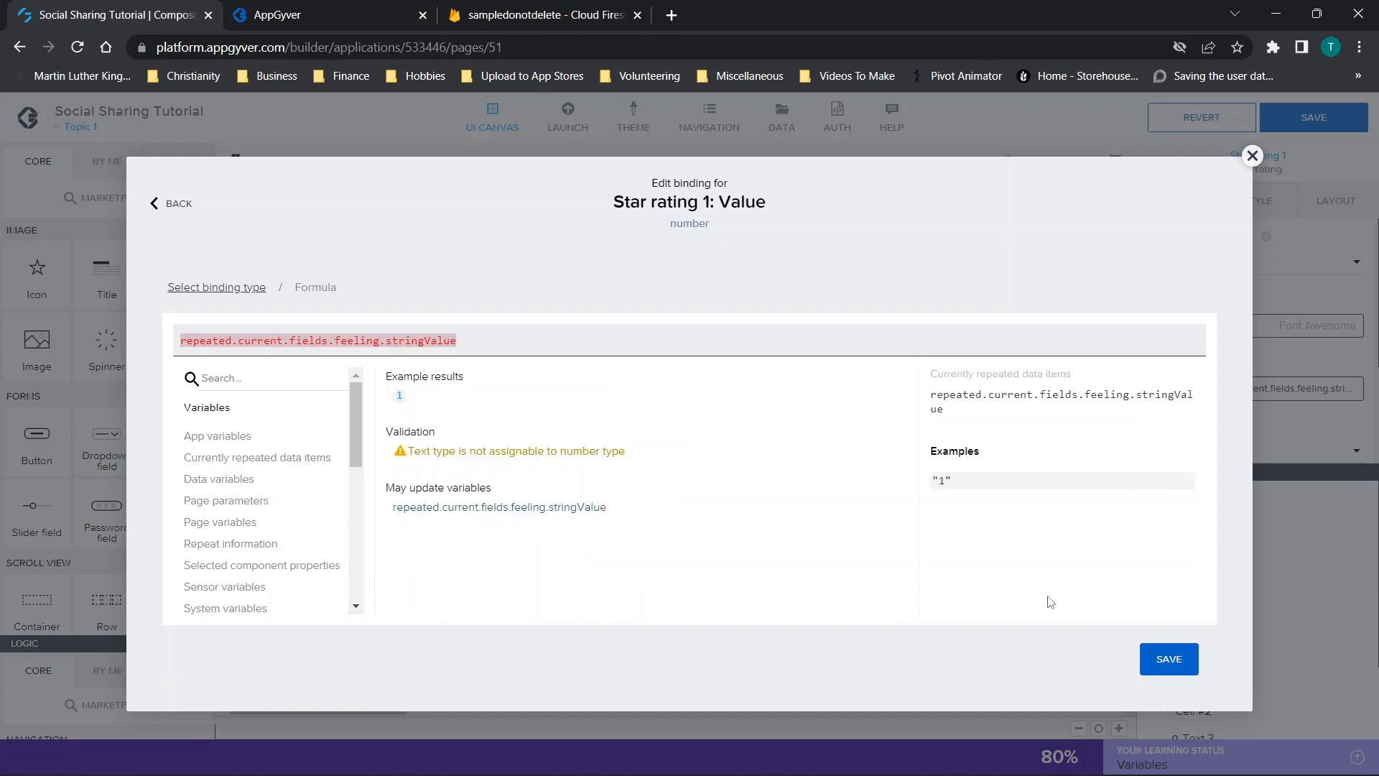
left_click(1165, 660)
left_click(1165, 661)
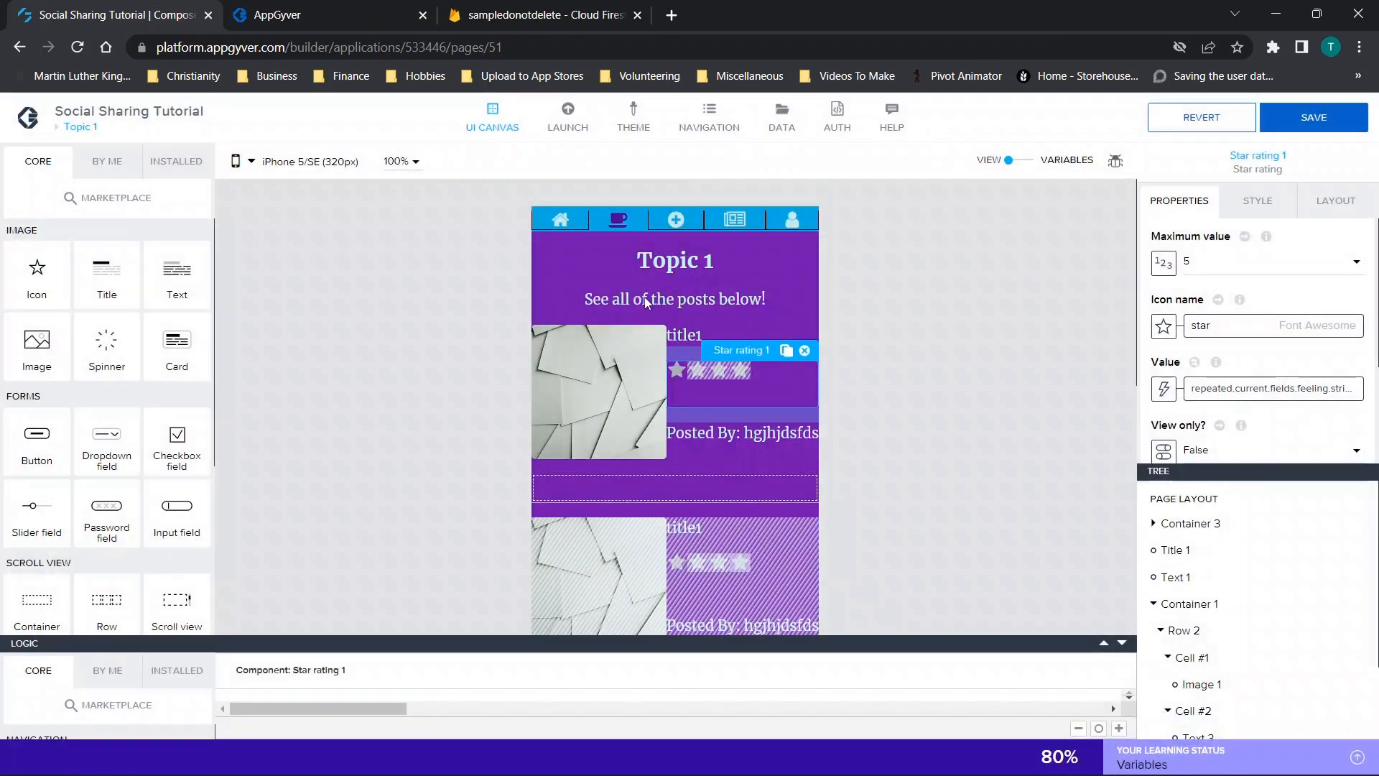
Step: Open the Content formula of the posted-by text (Text 6) and examine its "Posted By: " text prefix
left_click(687, 433)
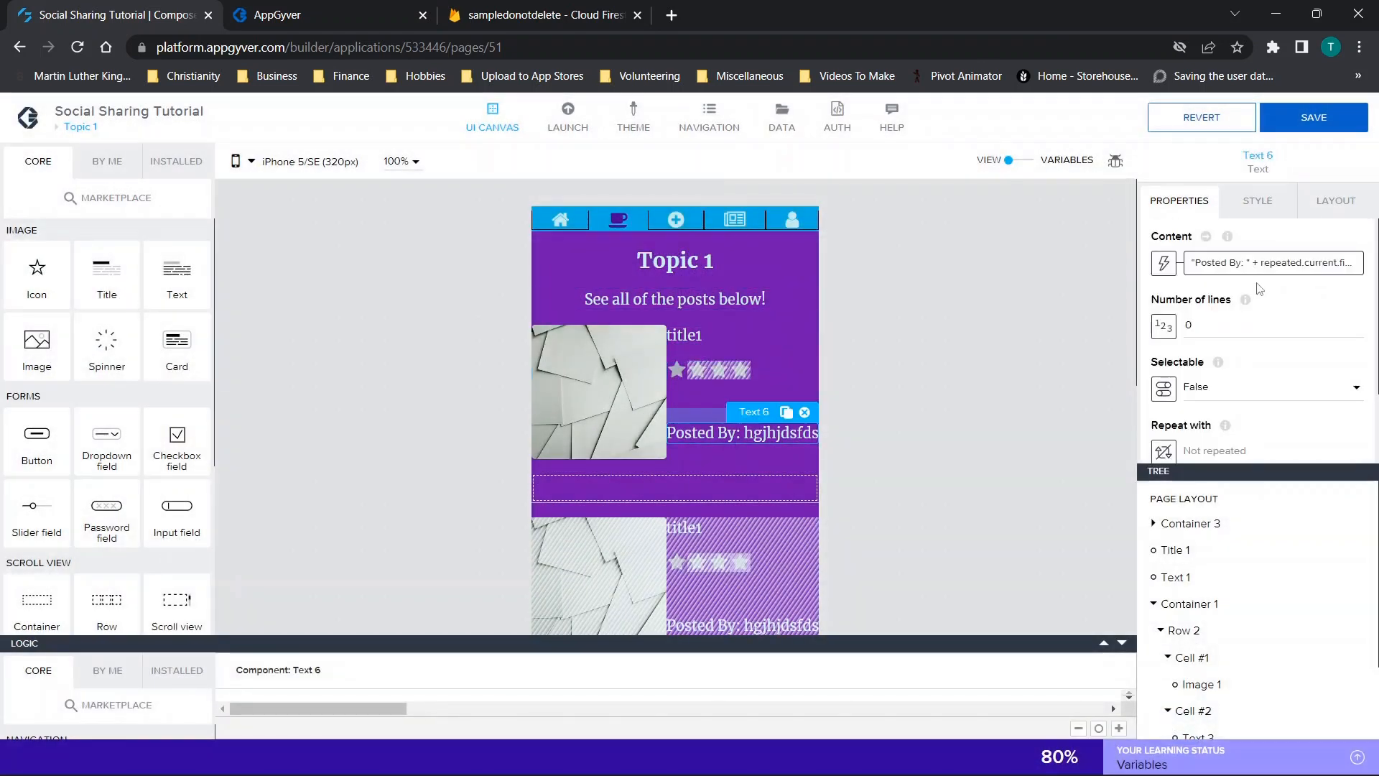
left_click(1165, 265)
left_click(865, 384)
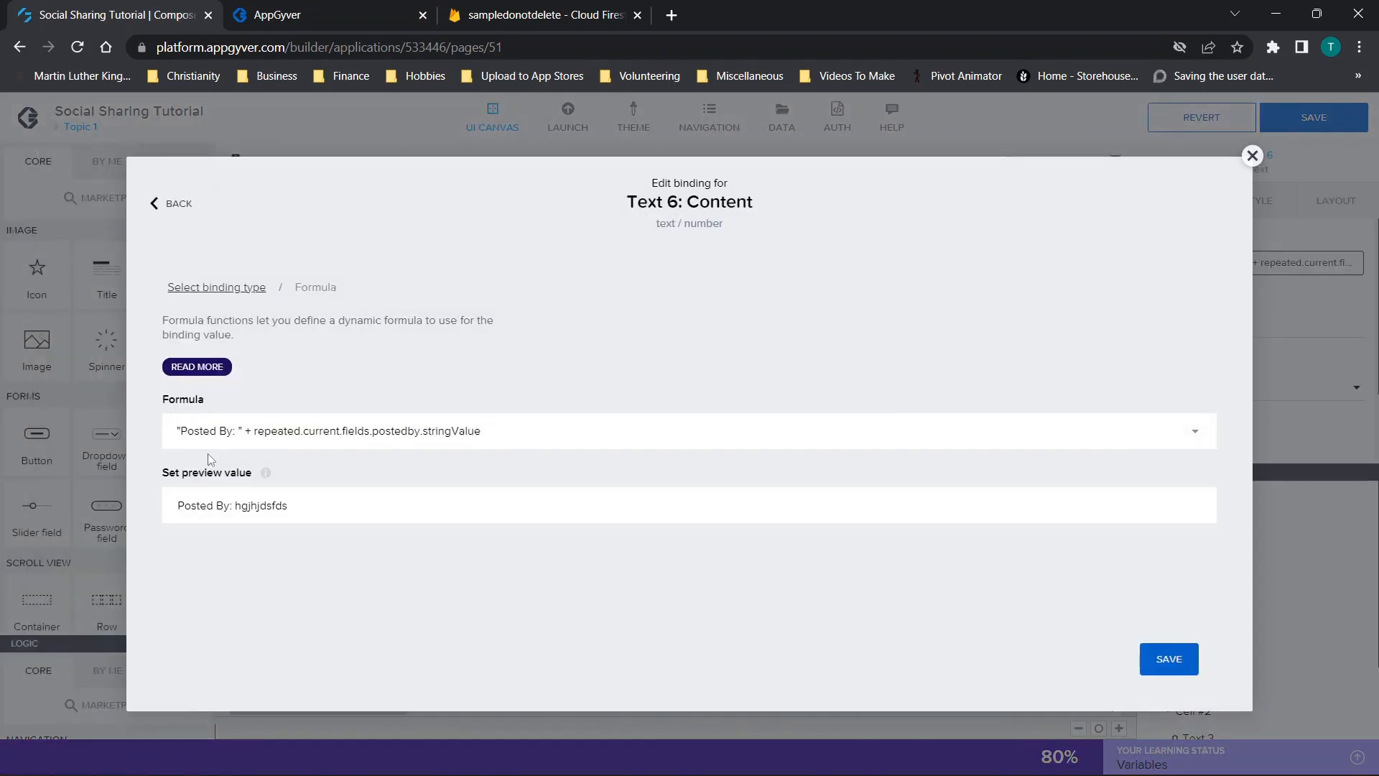
left_click(216, 431)
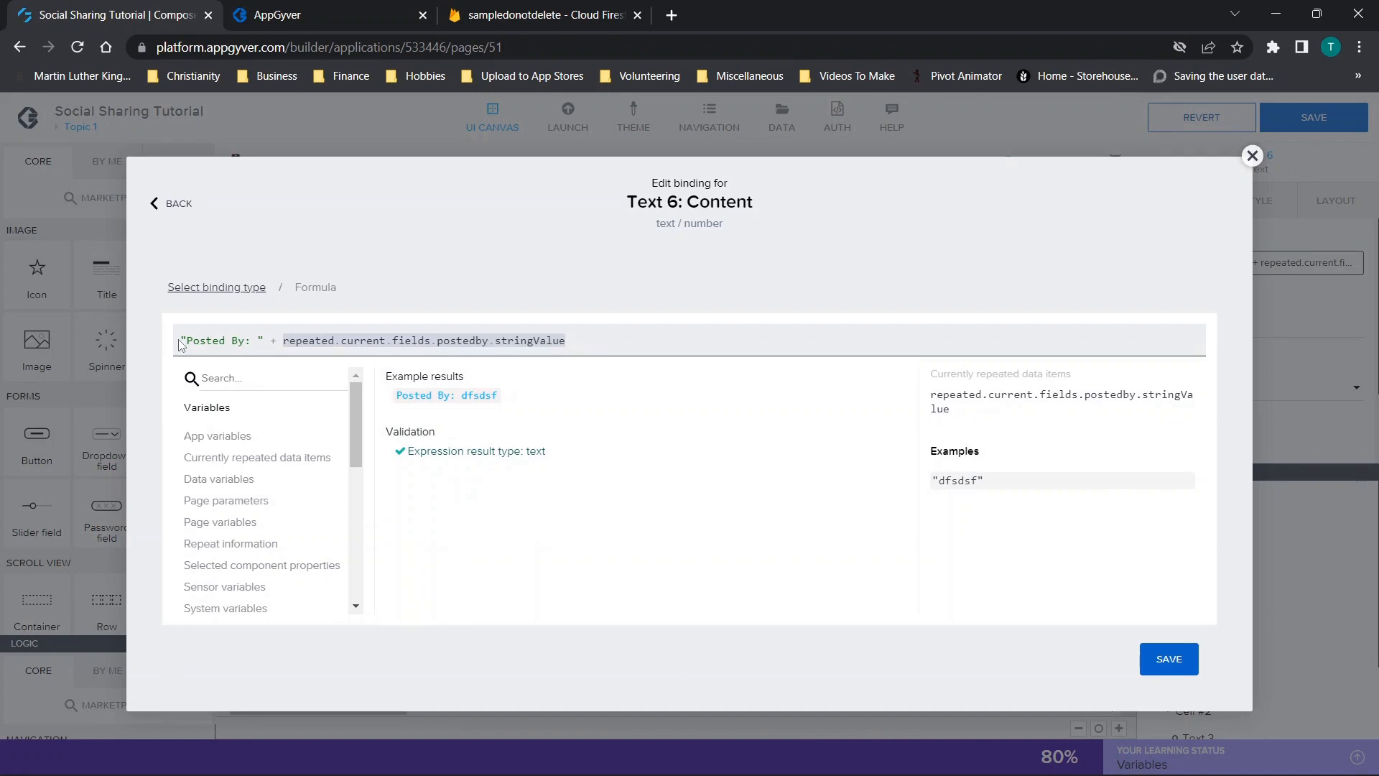
left_click_drag(184, 341, 264, 340)
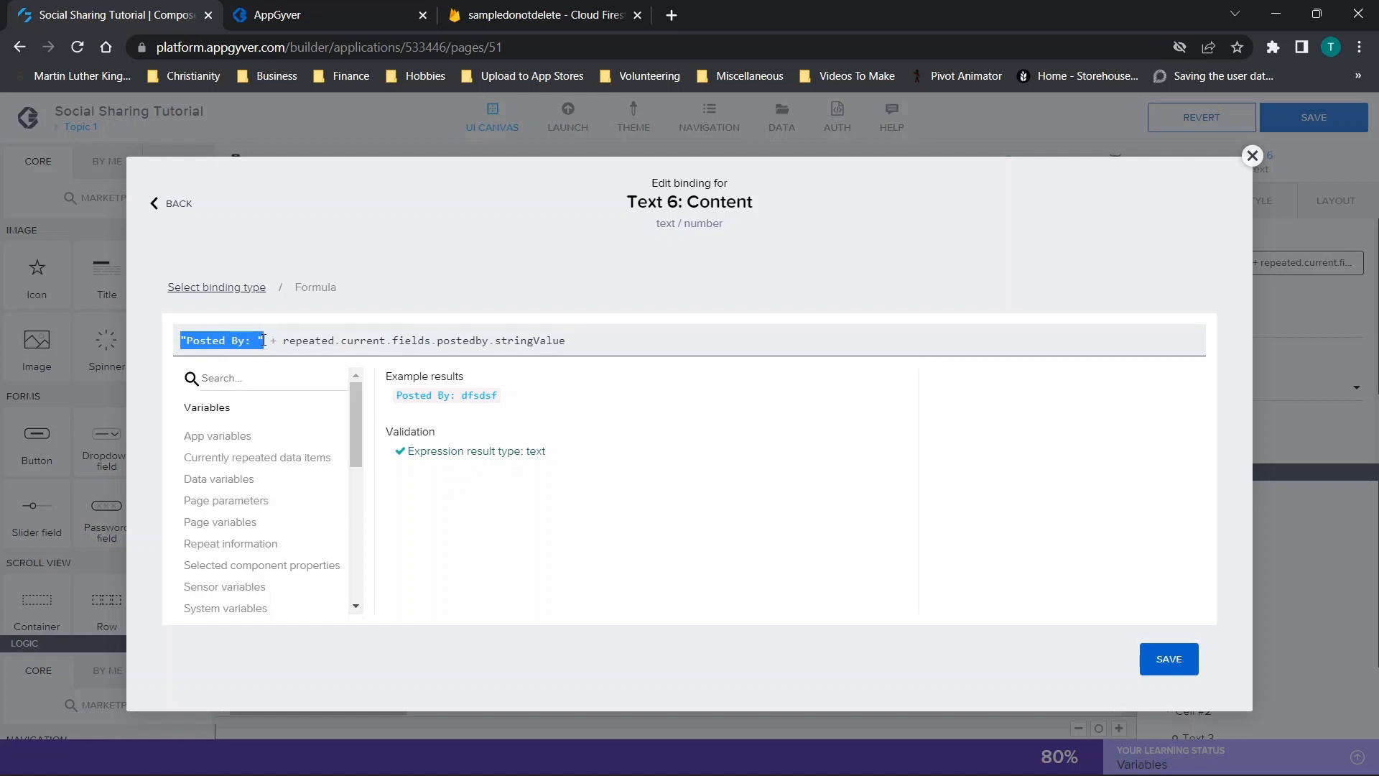
left_click(264, 341)
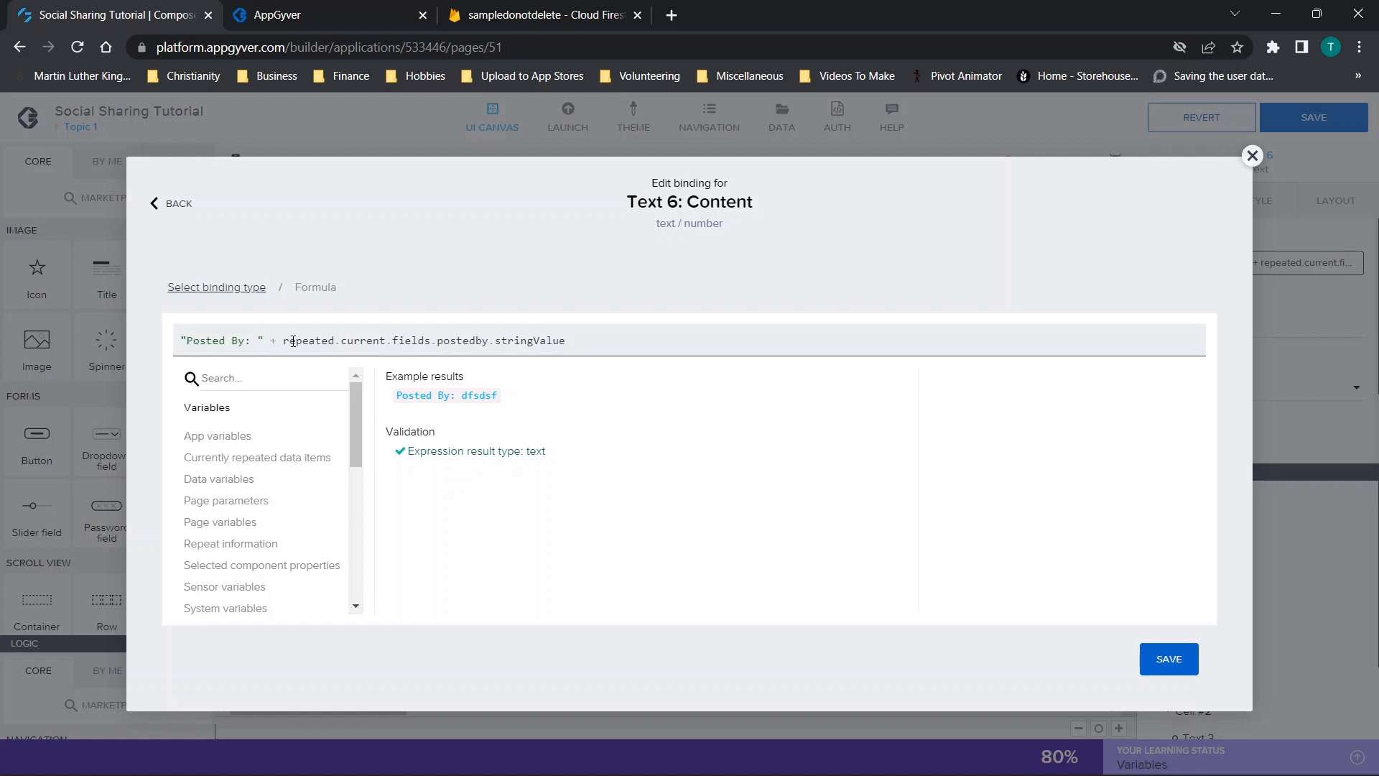
left_click_drag(184, 341, 267, 362)
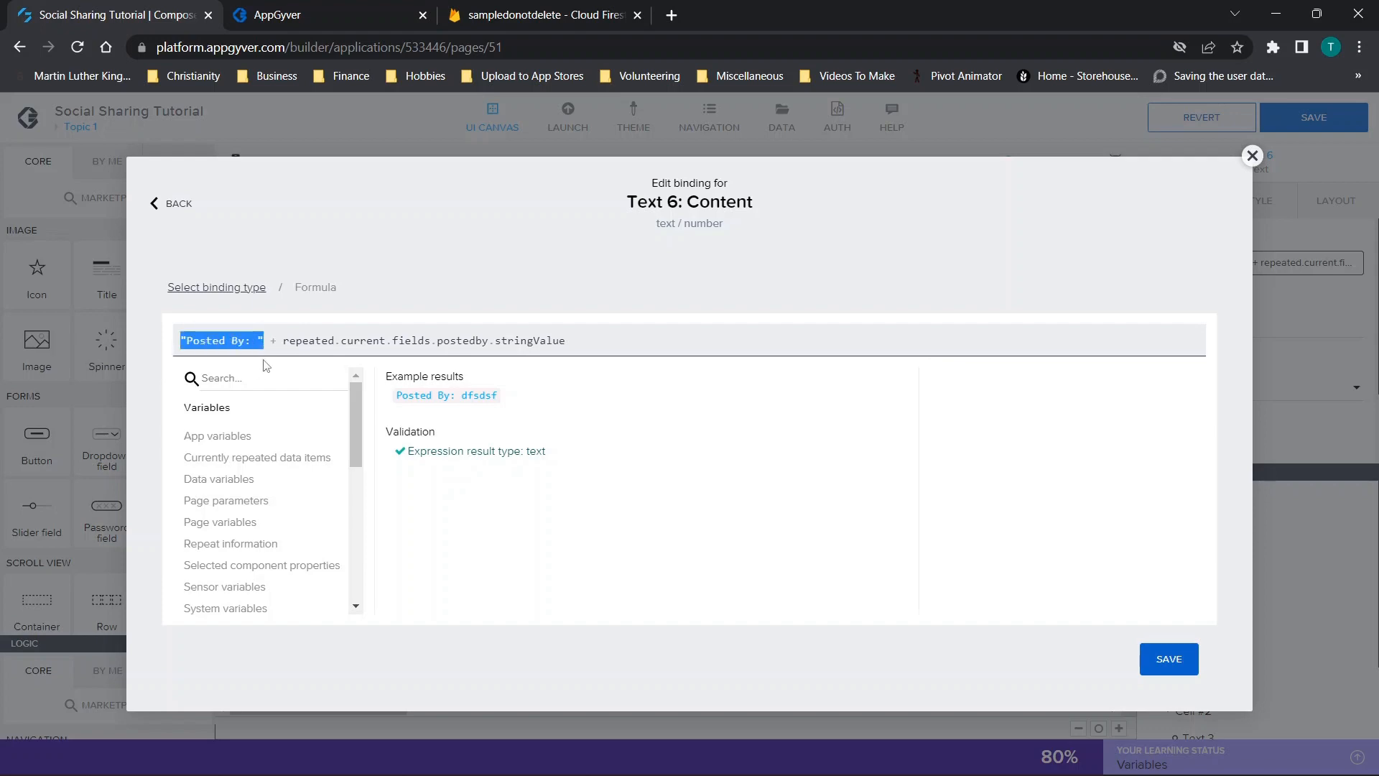
Step: Switch to the AppGyver app preview and open the Topic 1 page through Topics 1-5 to view its posts
left_click(357, 10)
left_click(420, 114)
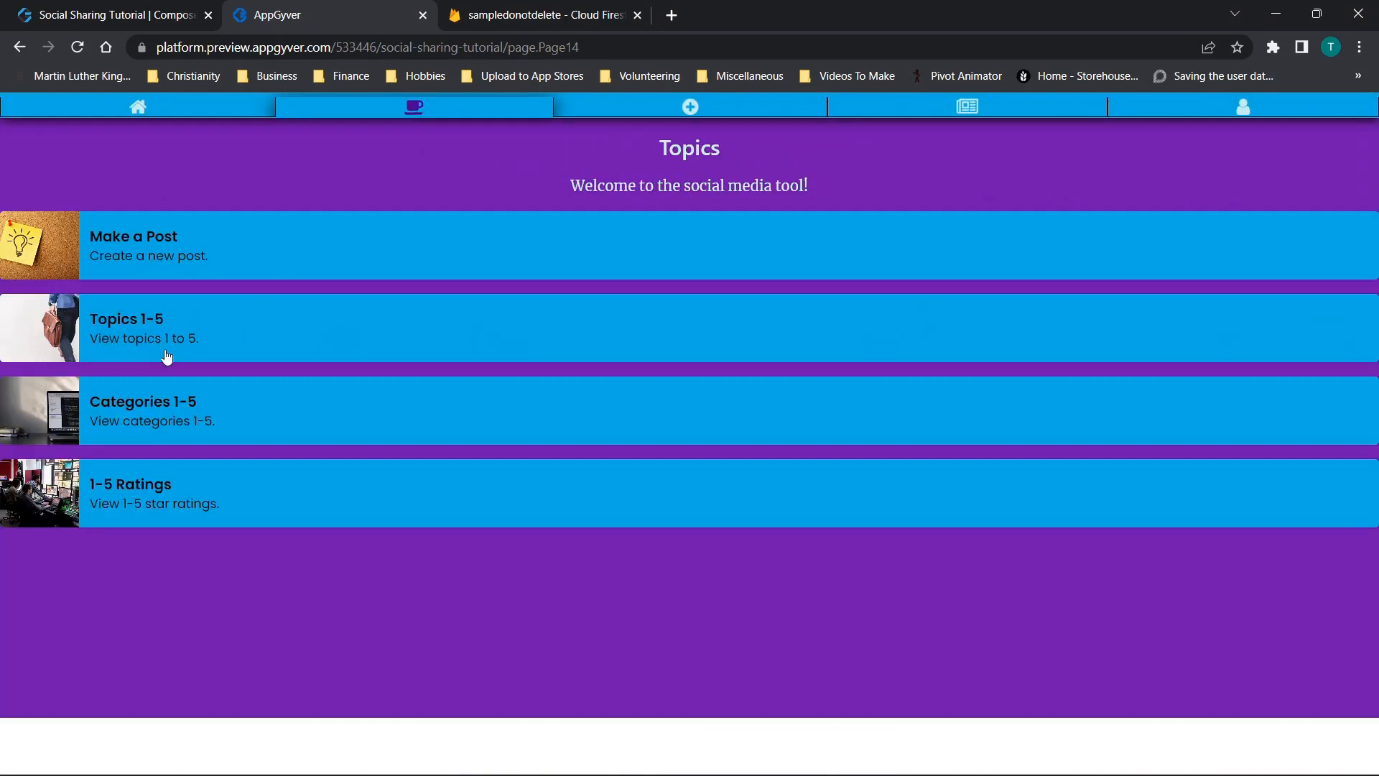
left_click(141, 328)
left_click(132, 269)
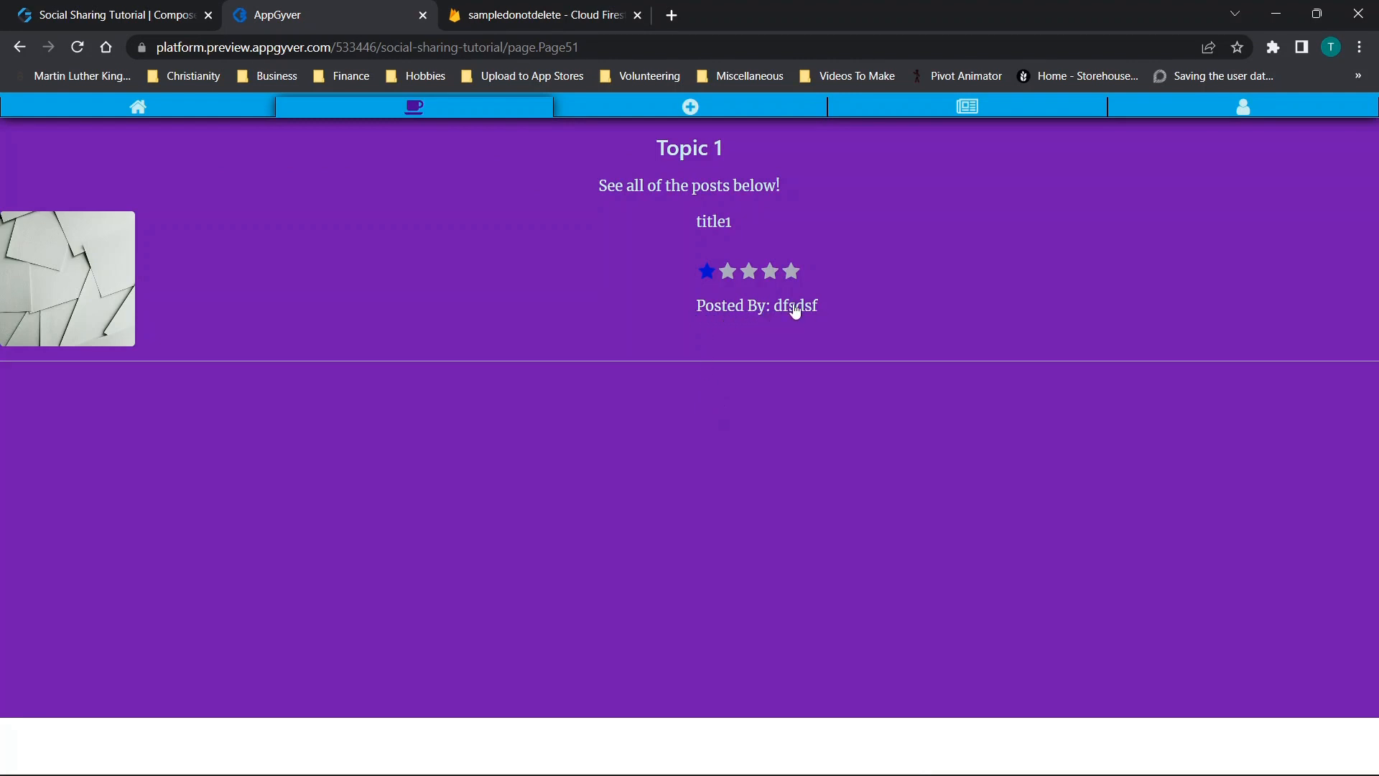
Step: Return to the AppGyver composer and examine the prefix, its trailing space and the repeated.current.fields.postedby.stringValue part of Text 6's formula
key("ctrl+1")
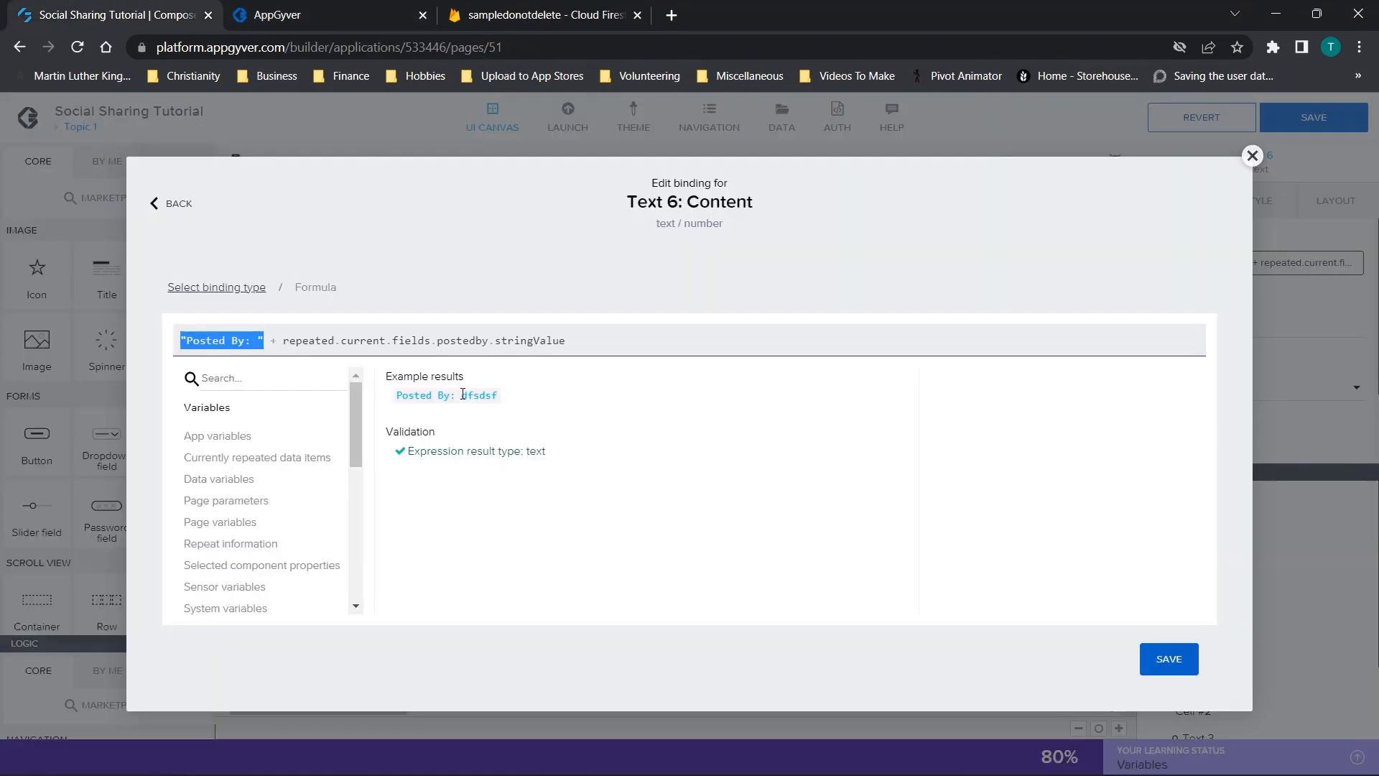
left_click(249, 338)
left_click_drag(253, 337, 259, 338)
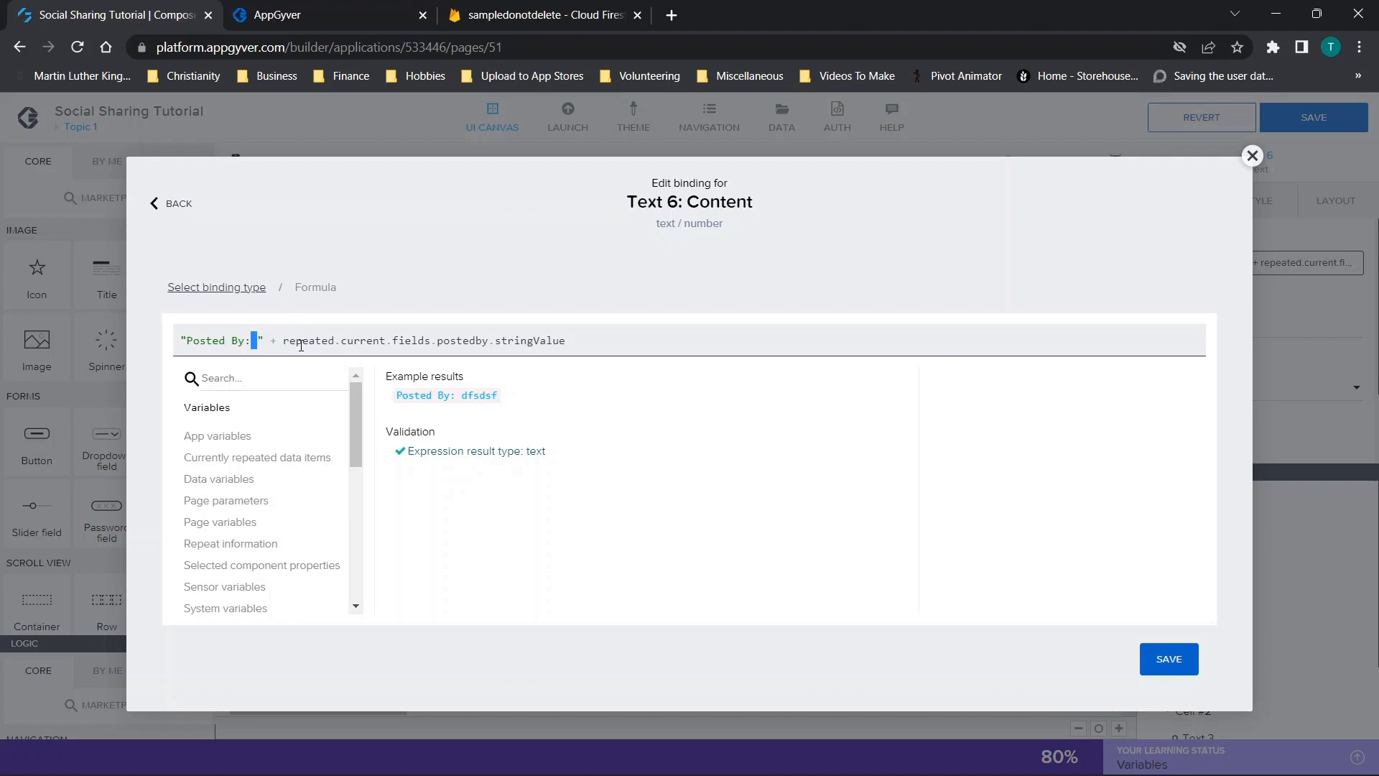
left_click(185, 339)
left_click_drag(187, 339, 260, 342)
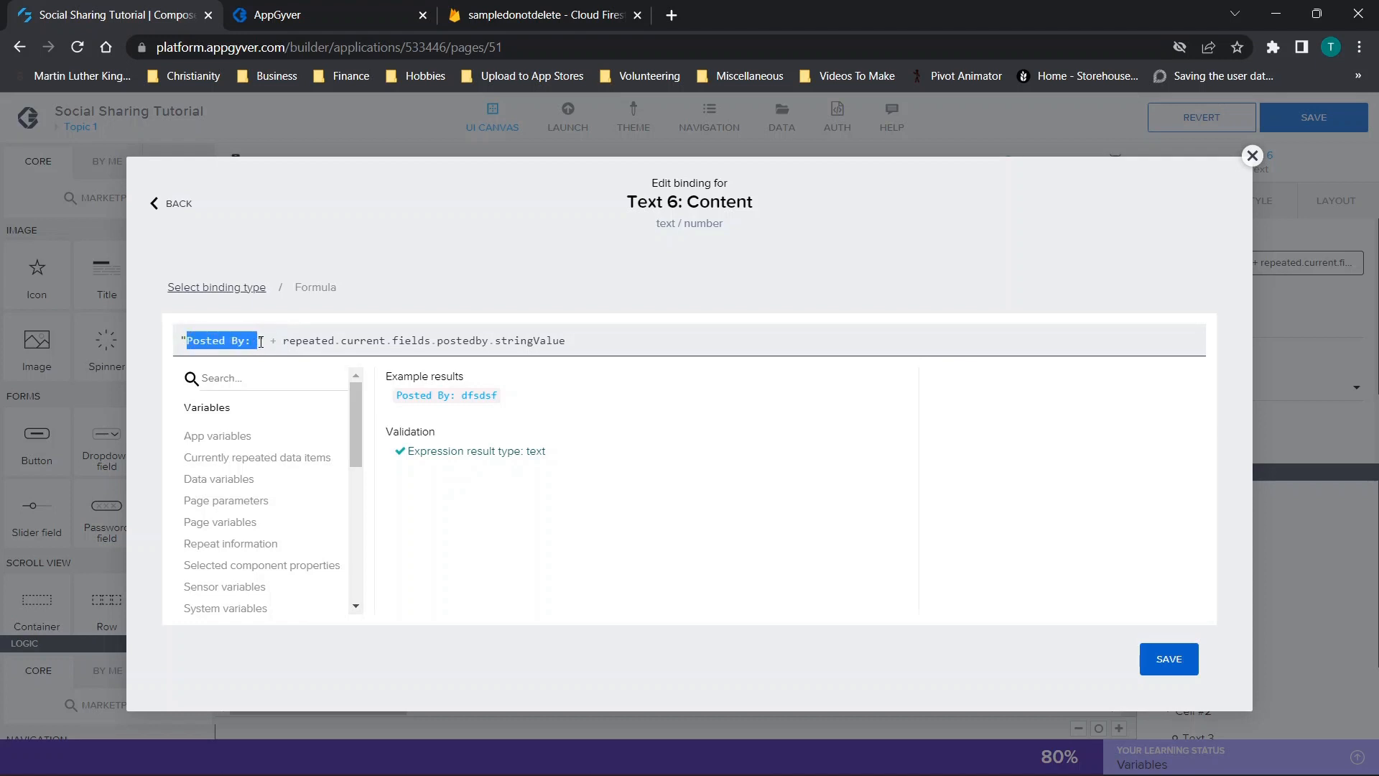
left_click(263, 341)
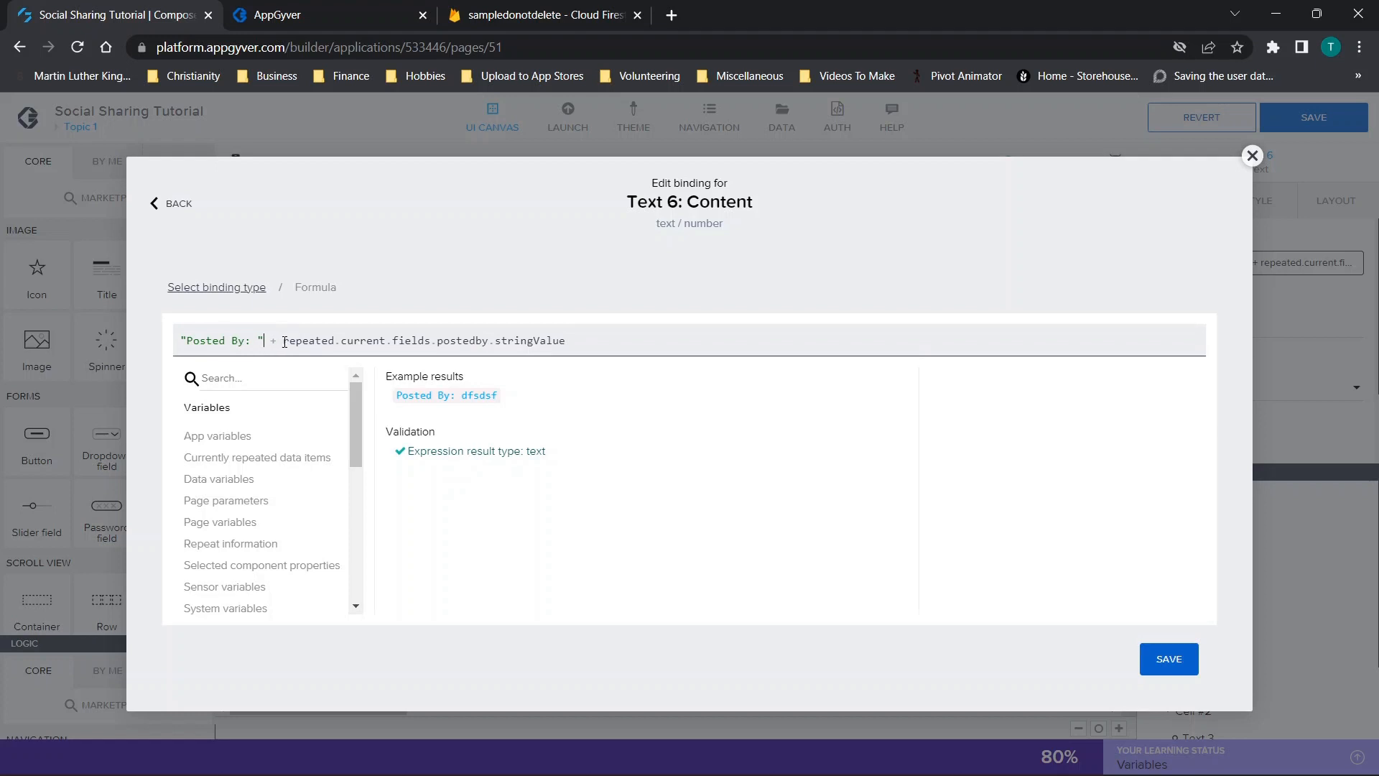
left_click(324, 340)
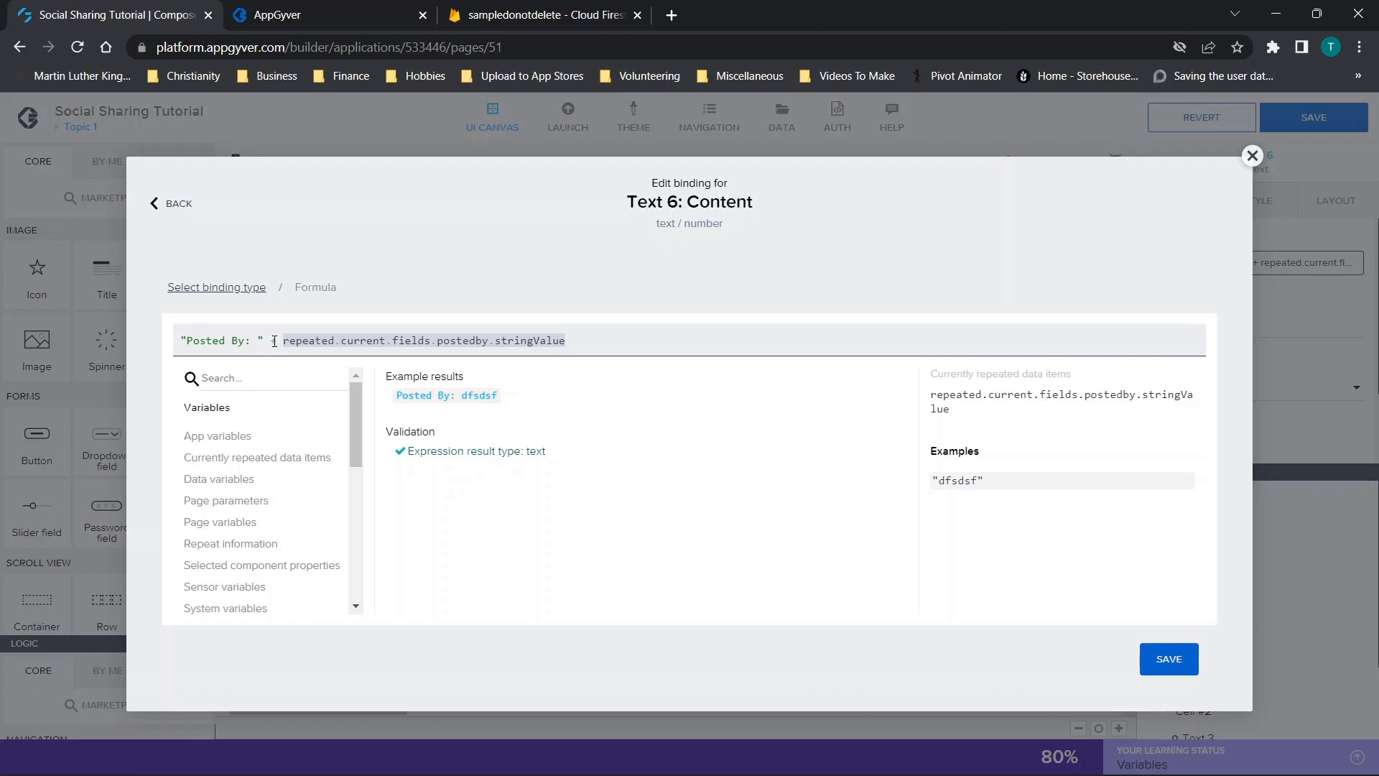
left_click(315, 339)
left_click_drag(284, 340, 328, 344)
left_click(519, 339)
Step: Check the postedby field of the posttopic1 document in Firebase, and save Text 6's Content binding in the composer
left_click(545, 14)
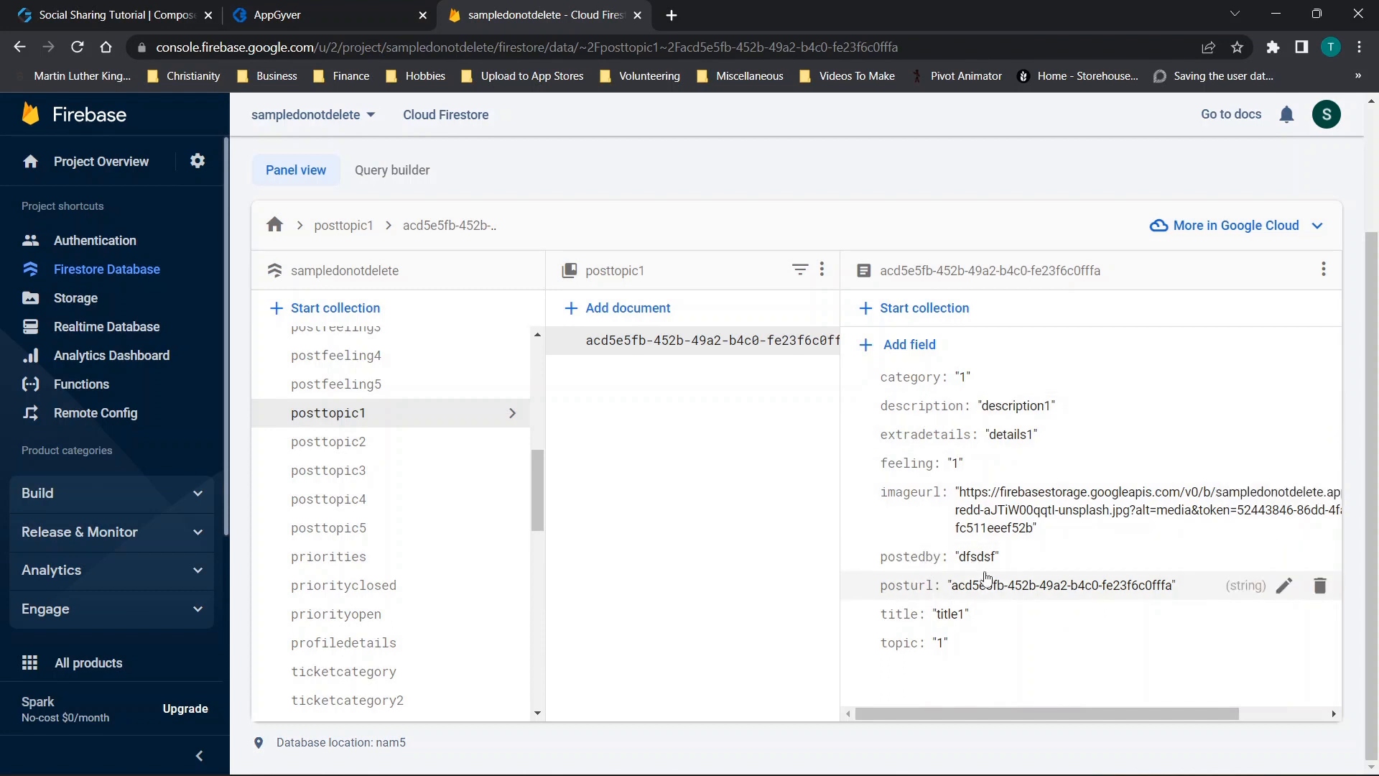
left_click(41, 7)
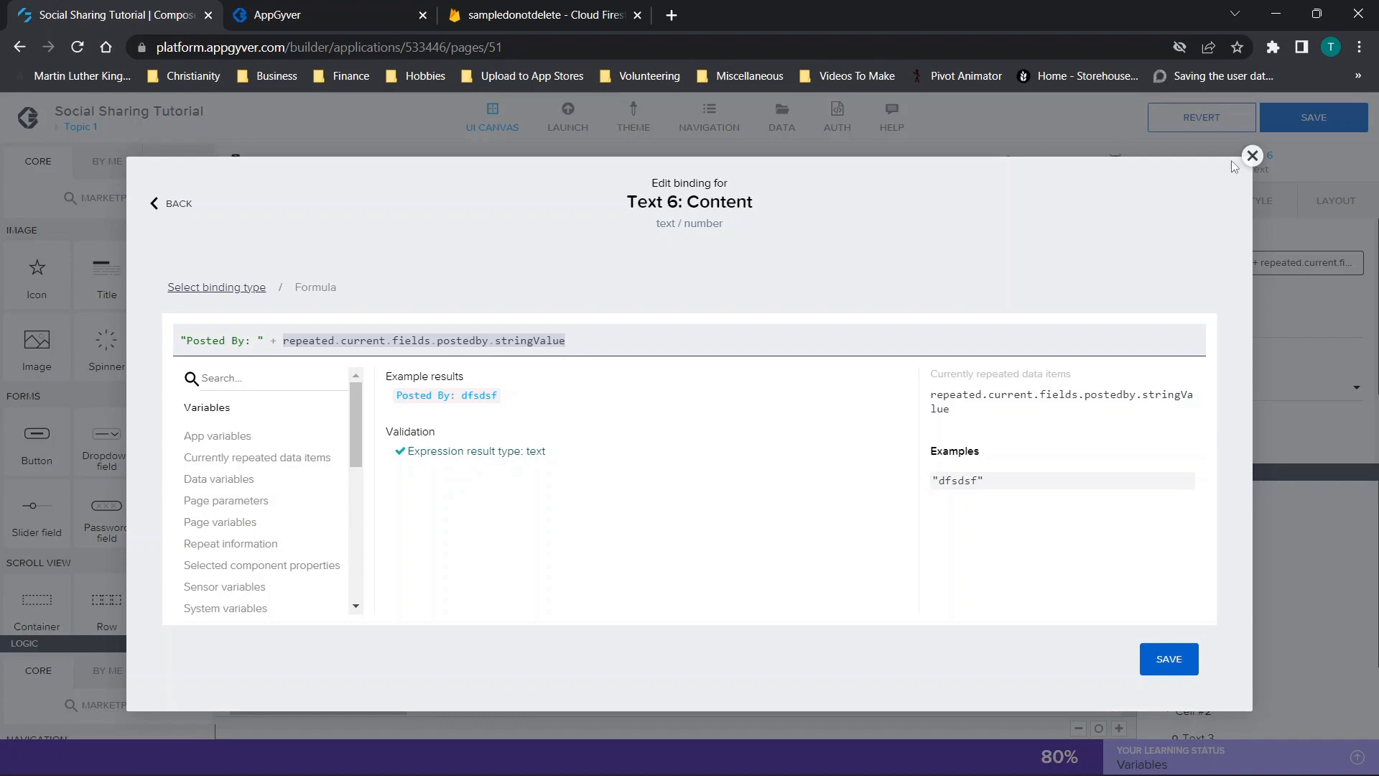
left_click(1167, 658)
left_click(1170, 657)
Step: Review the list divider below the post row in the component tree, collapse Container 1 and select it
scroll(826, 424, "down", 1)
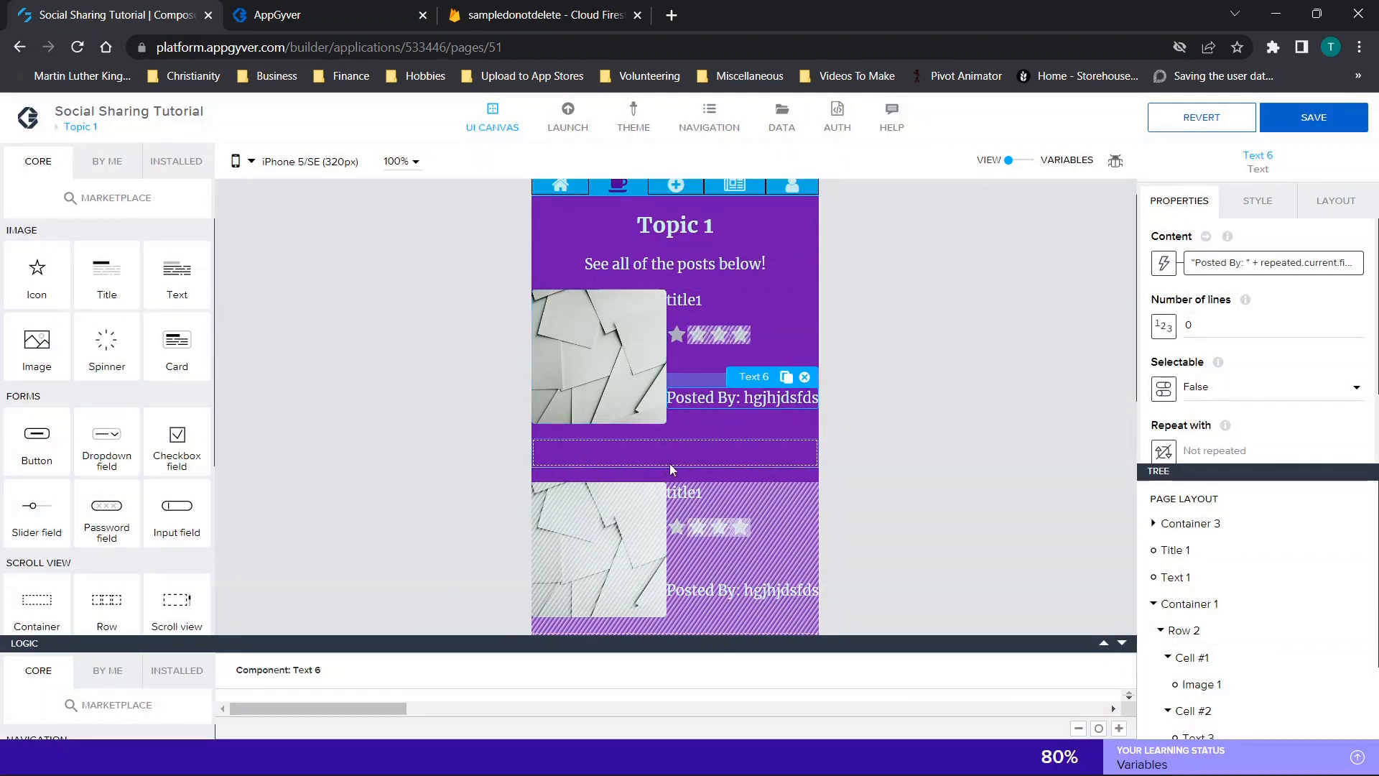
scroll(1249, 589, "down", 2)
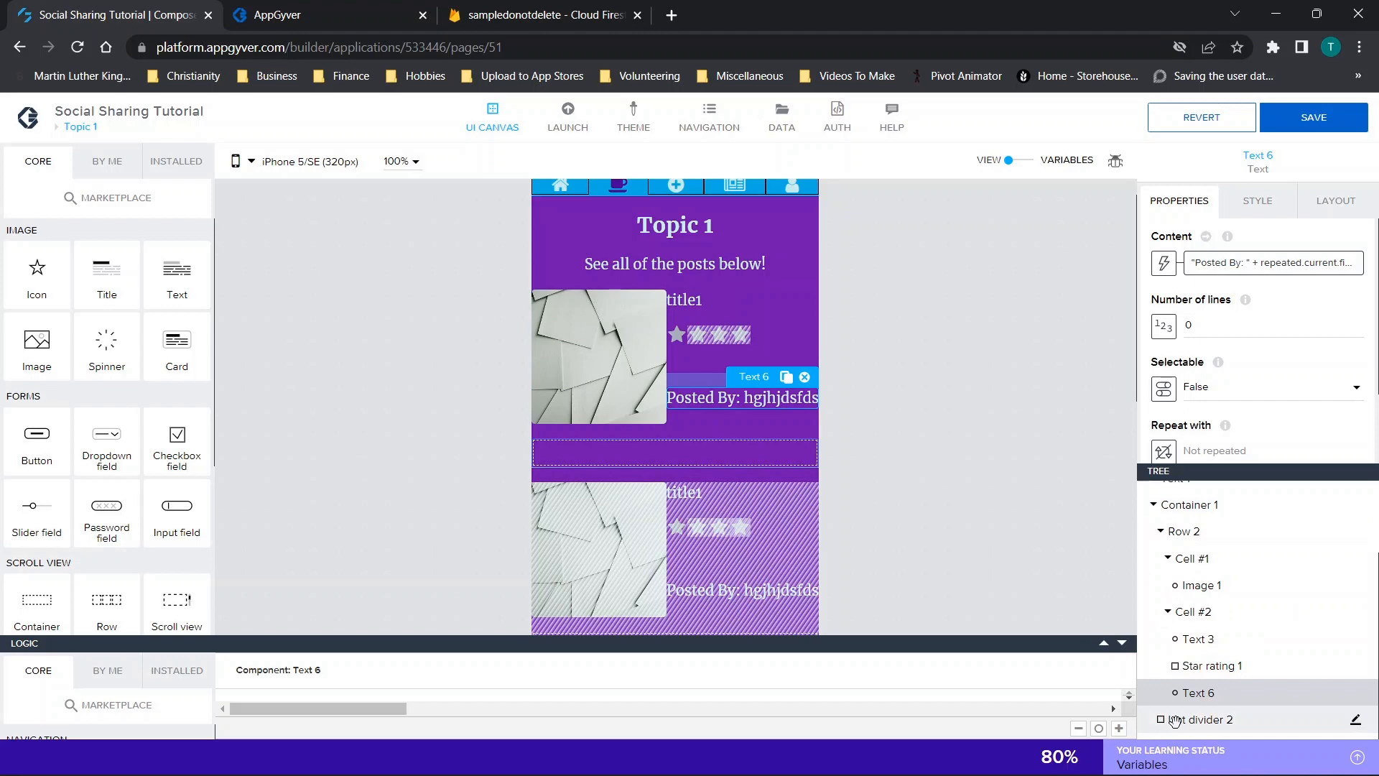
left_click(326, 2)
left_click(117, 12)
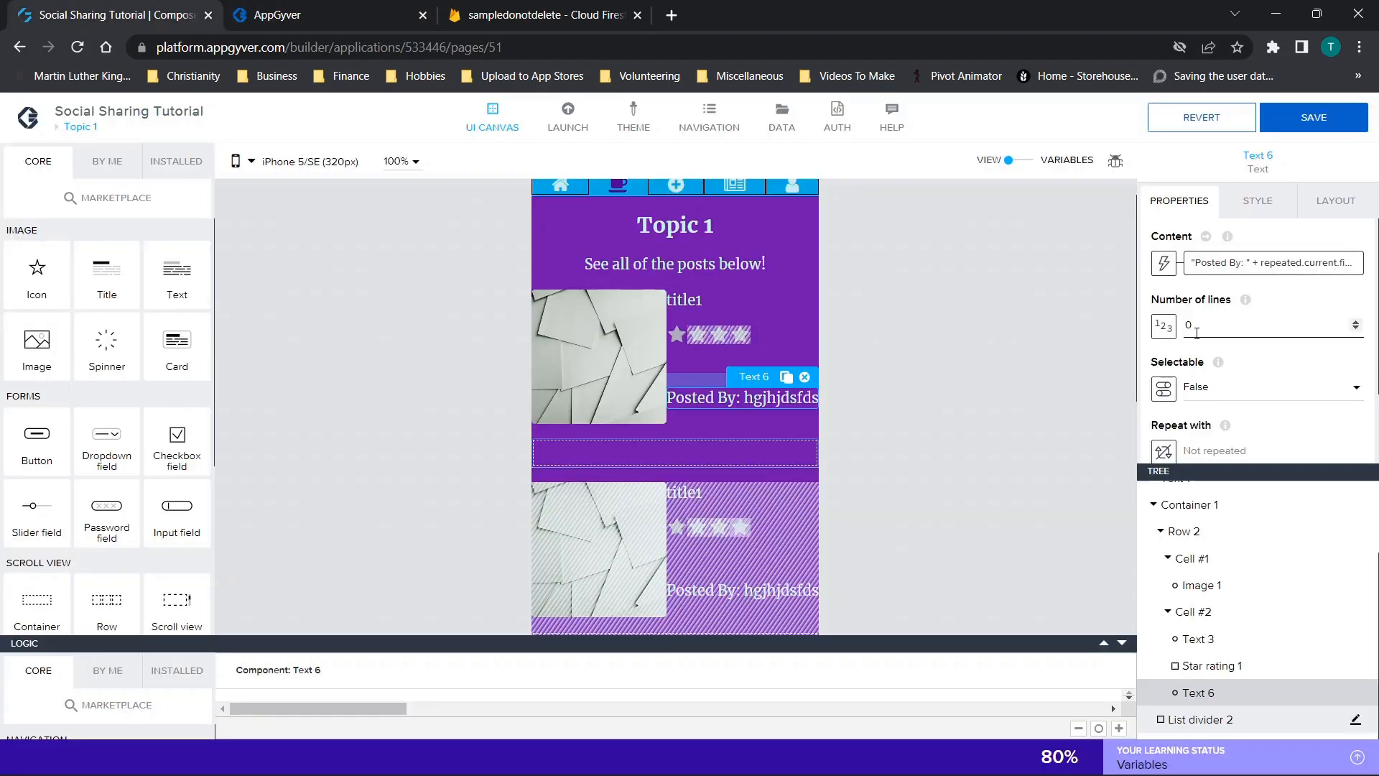
scroll(1179, 651, "up", 2)
left_click(1153, 605)
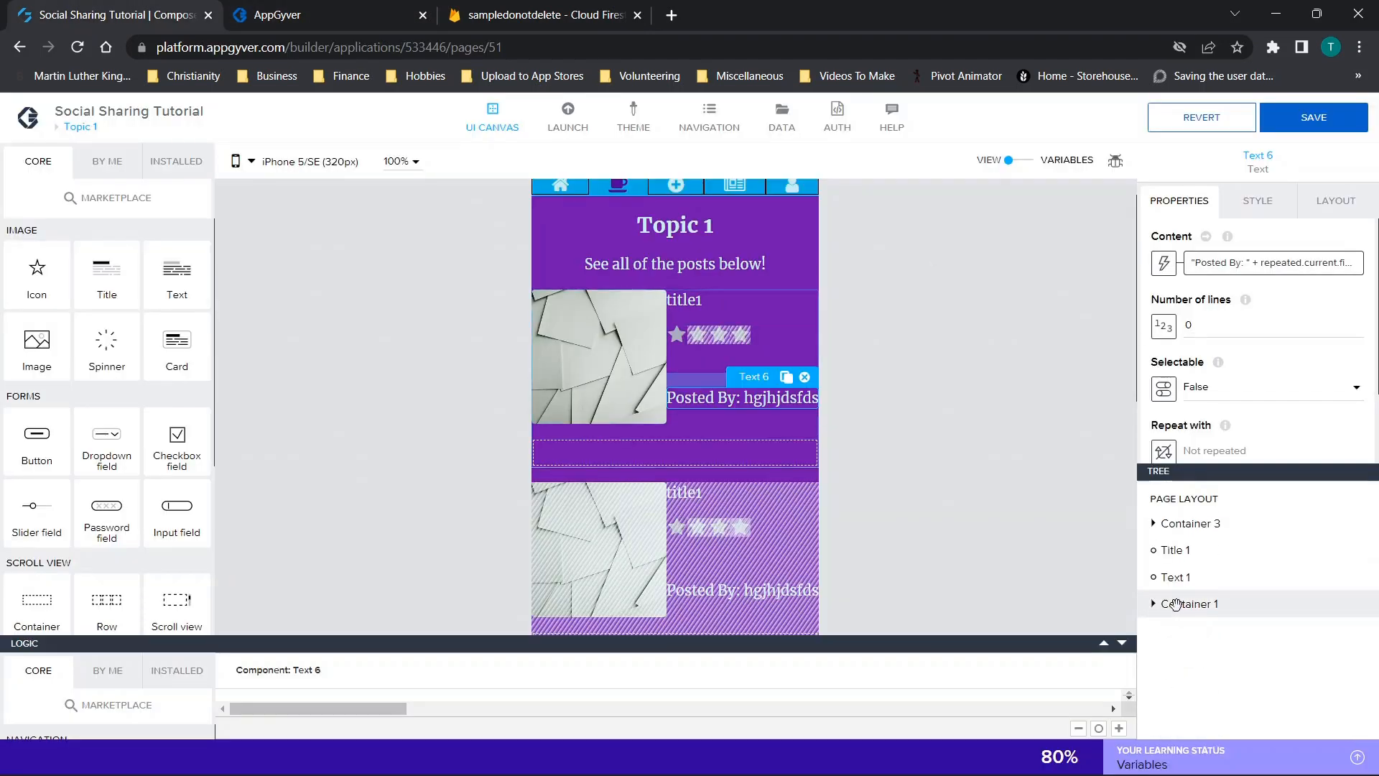
left_click(1183, 605)
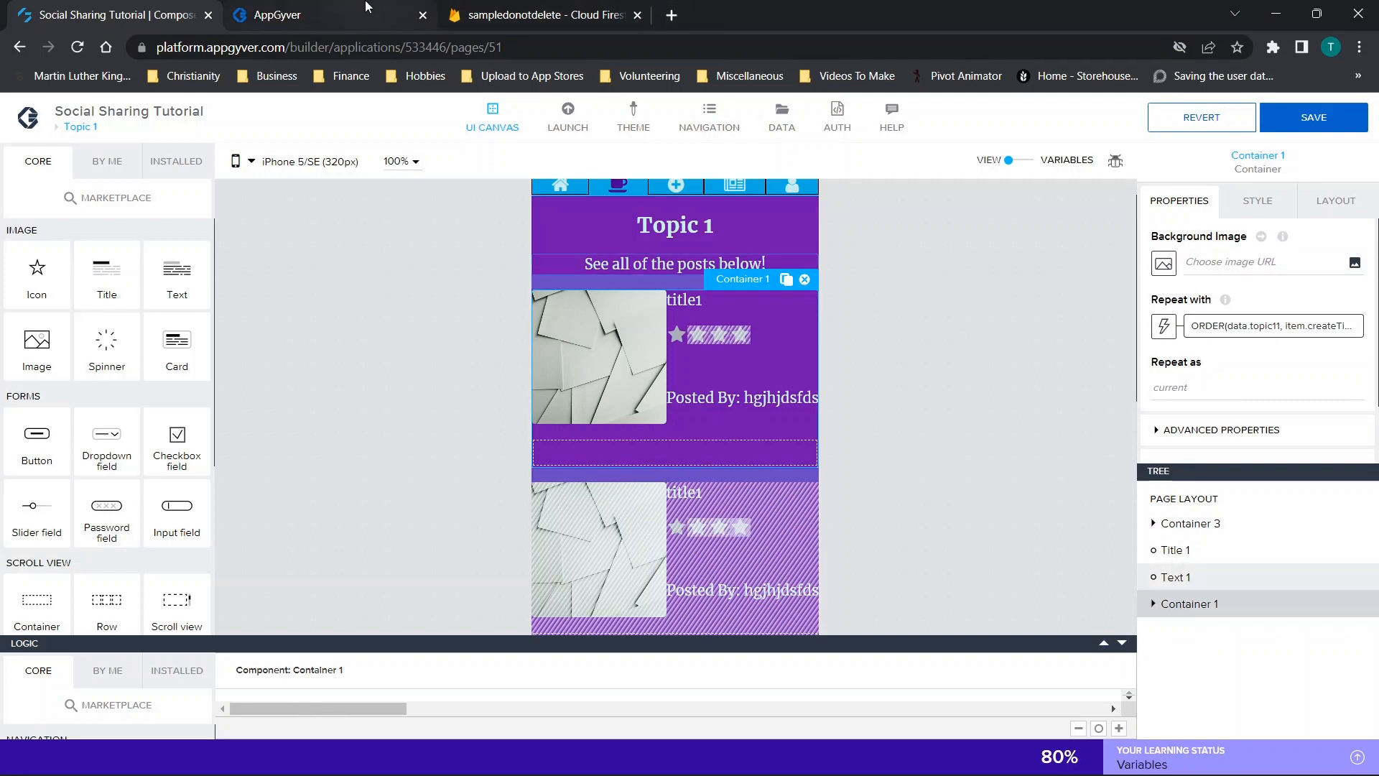
Step: Switch to the AppGyver app preview and view the posts on the Topic 2 and Topic 3 pages
left_click(367, 6)
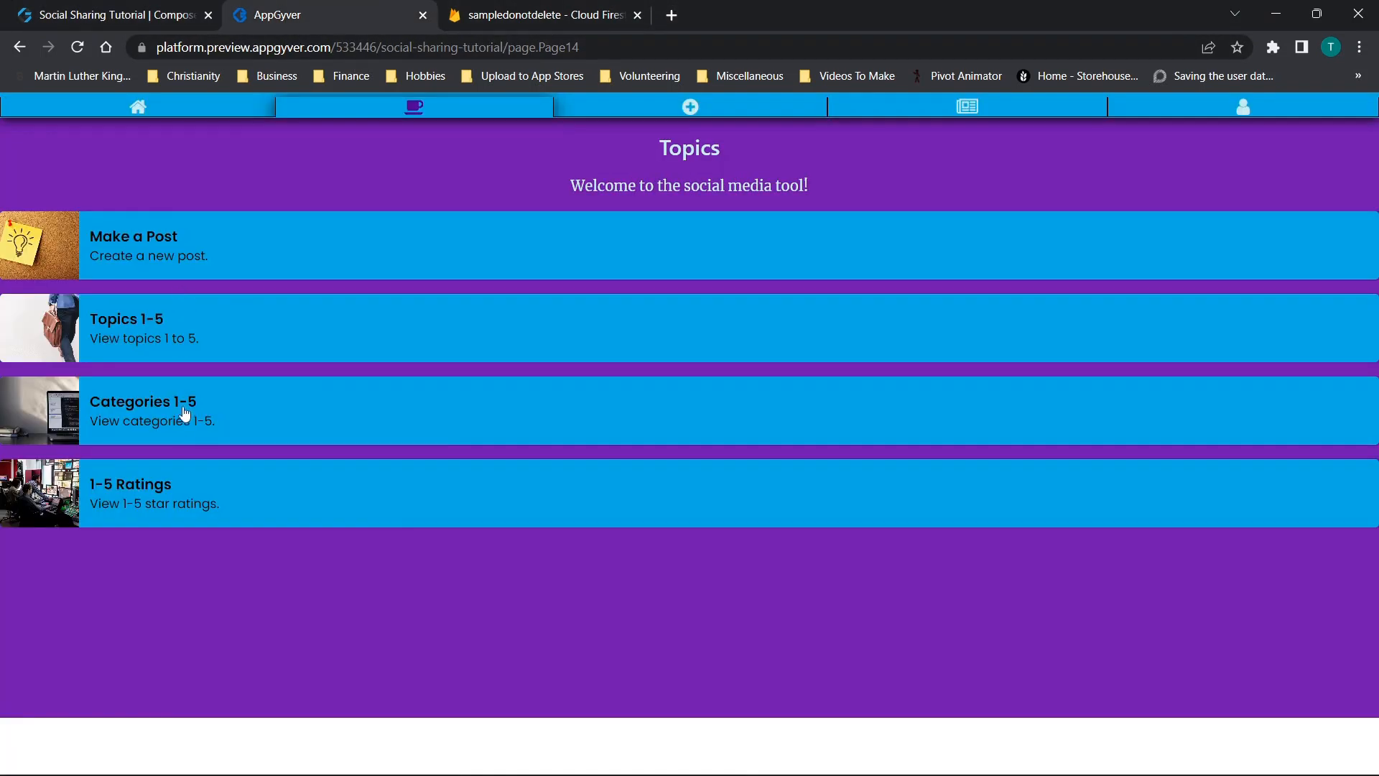
left_click(184, 343)
left_click(182, 347)
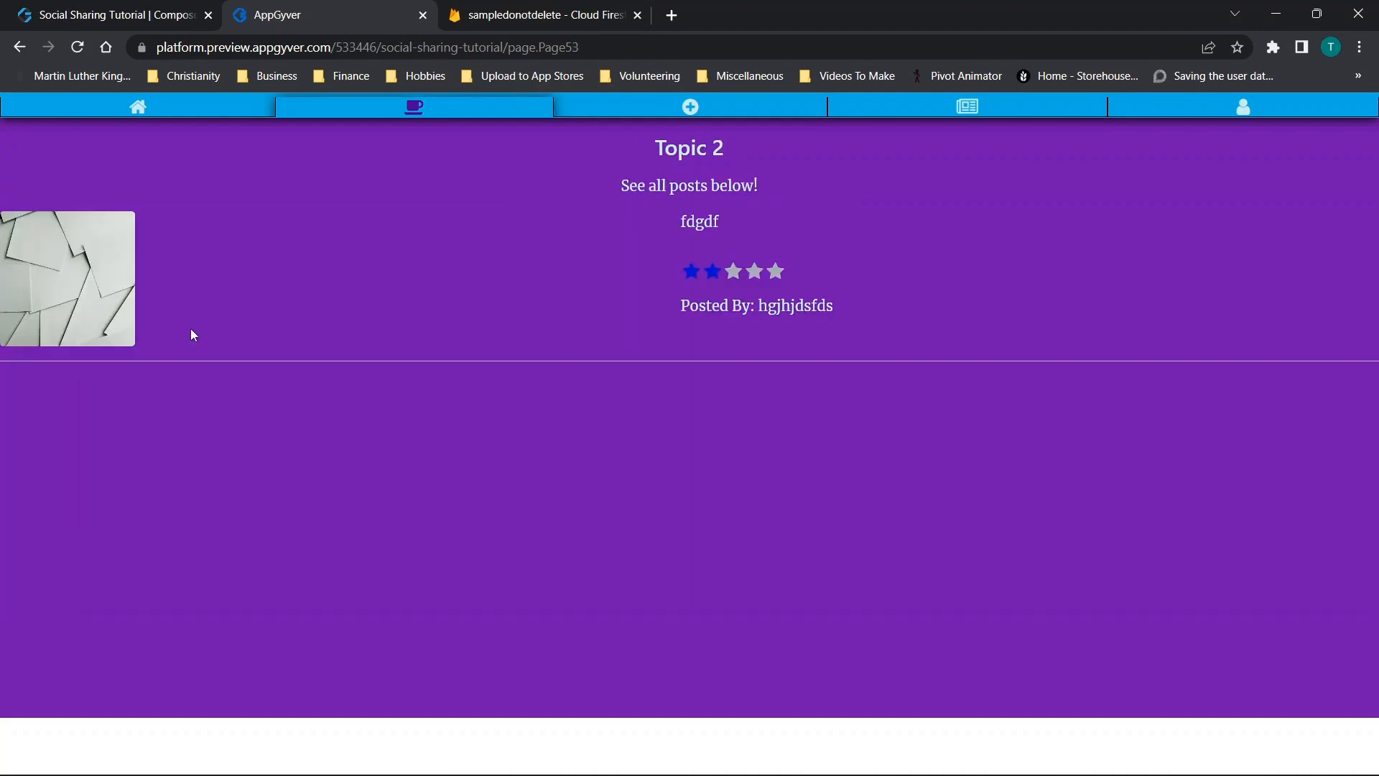
left_click(436, 114)
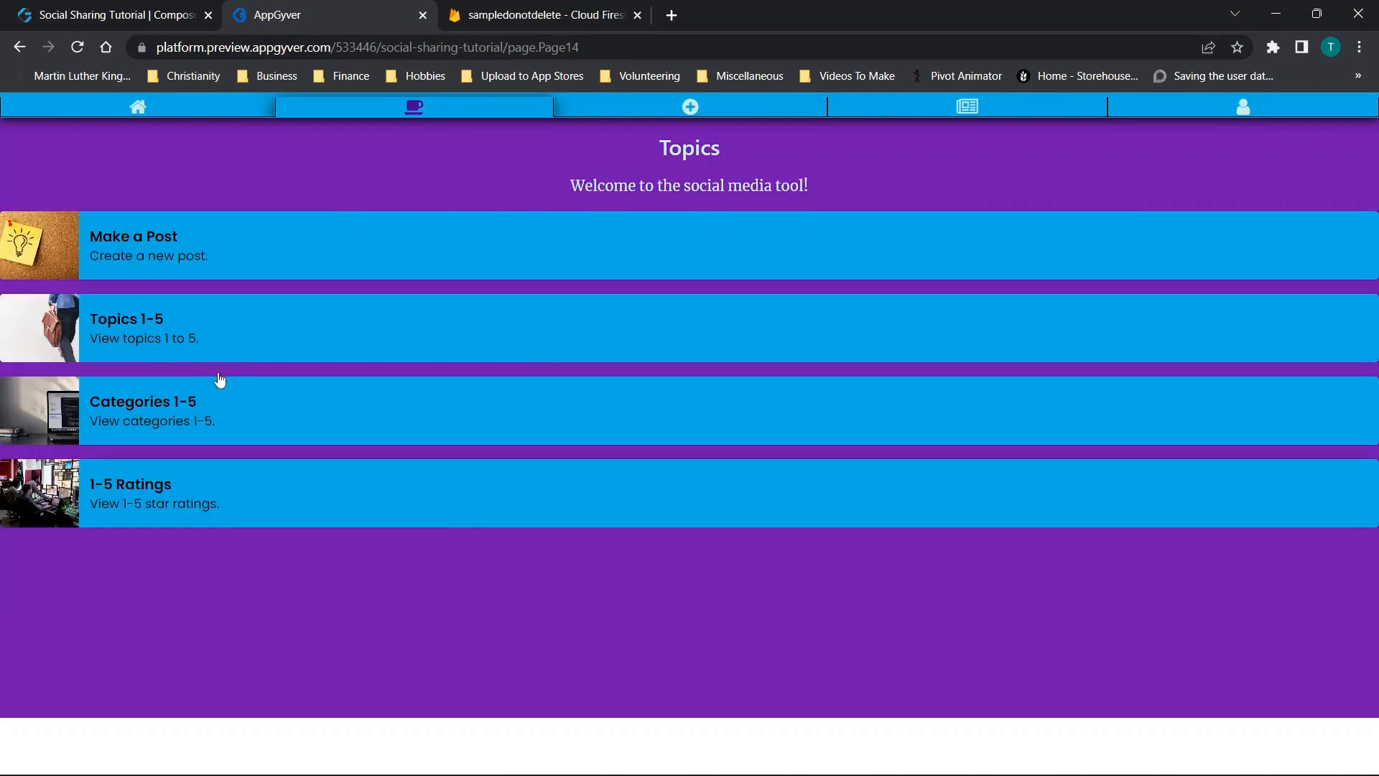
left_click(189, 336)
left_click(164, 404)
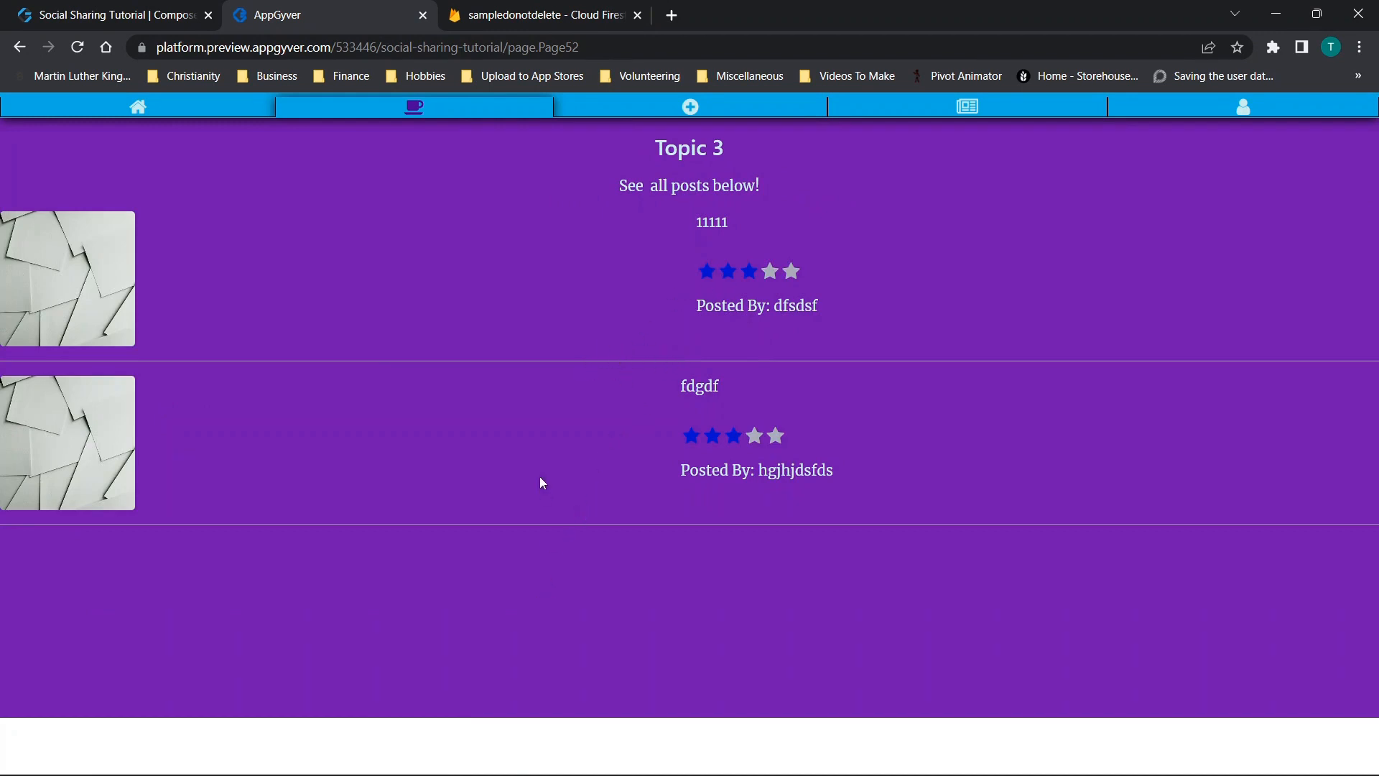
Step: Return to the AppGyver composer and inspect the page-level logic of the Topic 1 page
left_click(166, 14)
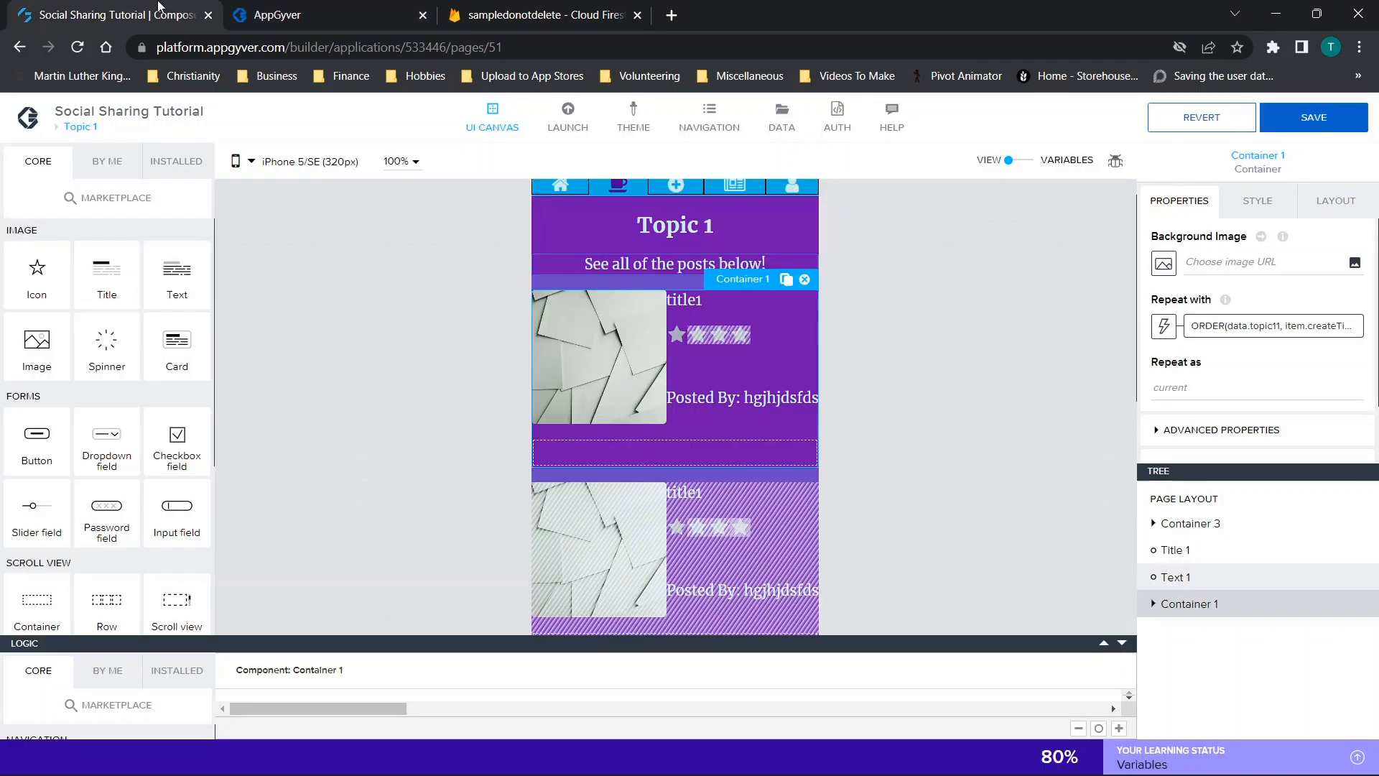
left_click(1226, 502)
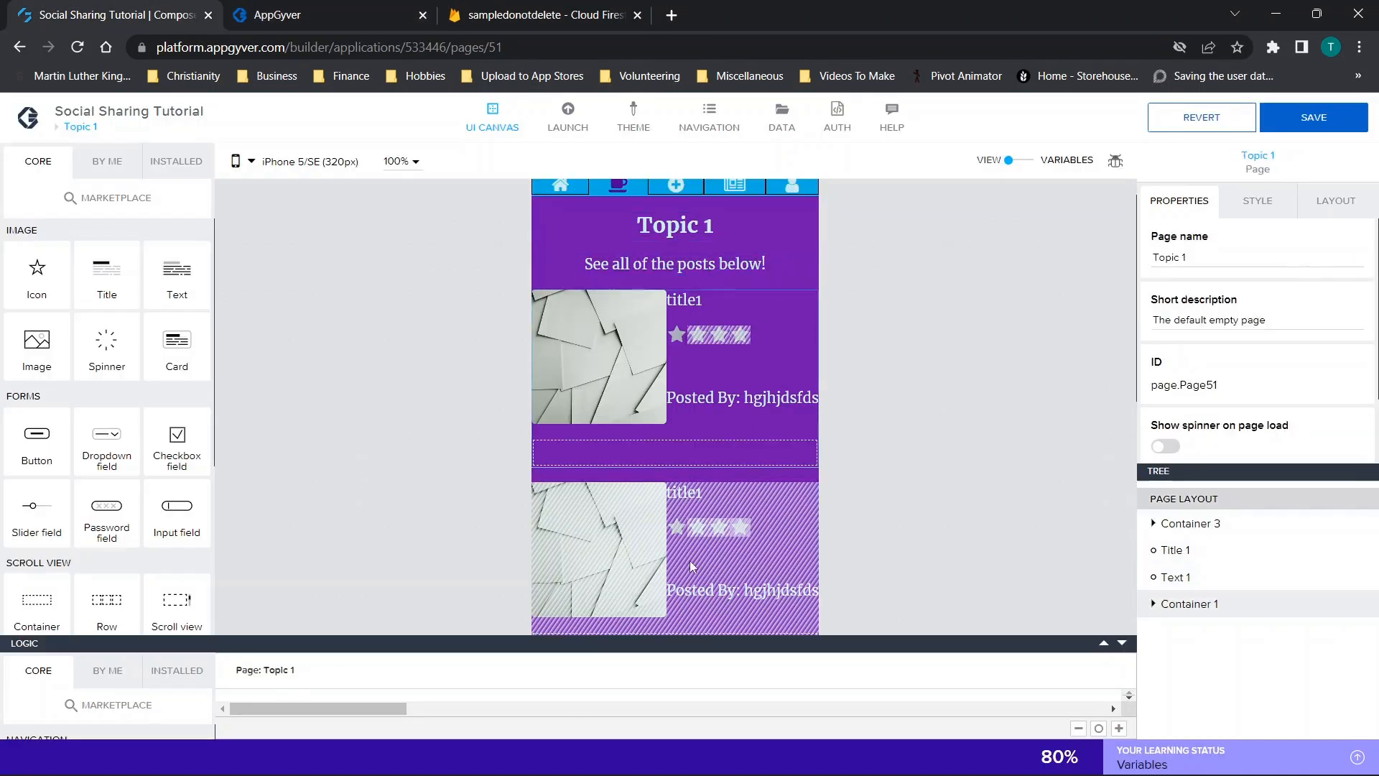
left_click(1104, 645)
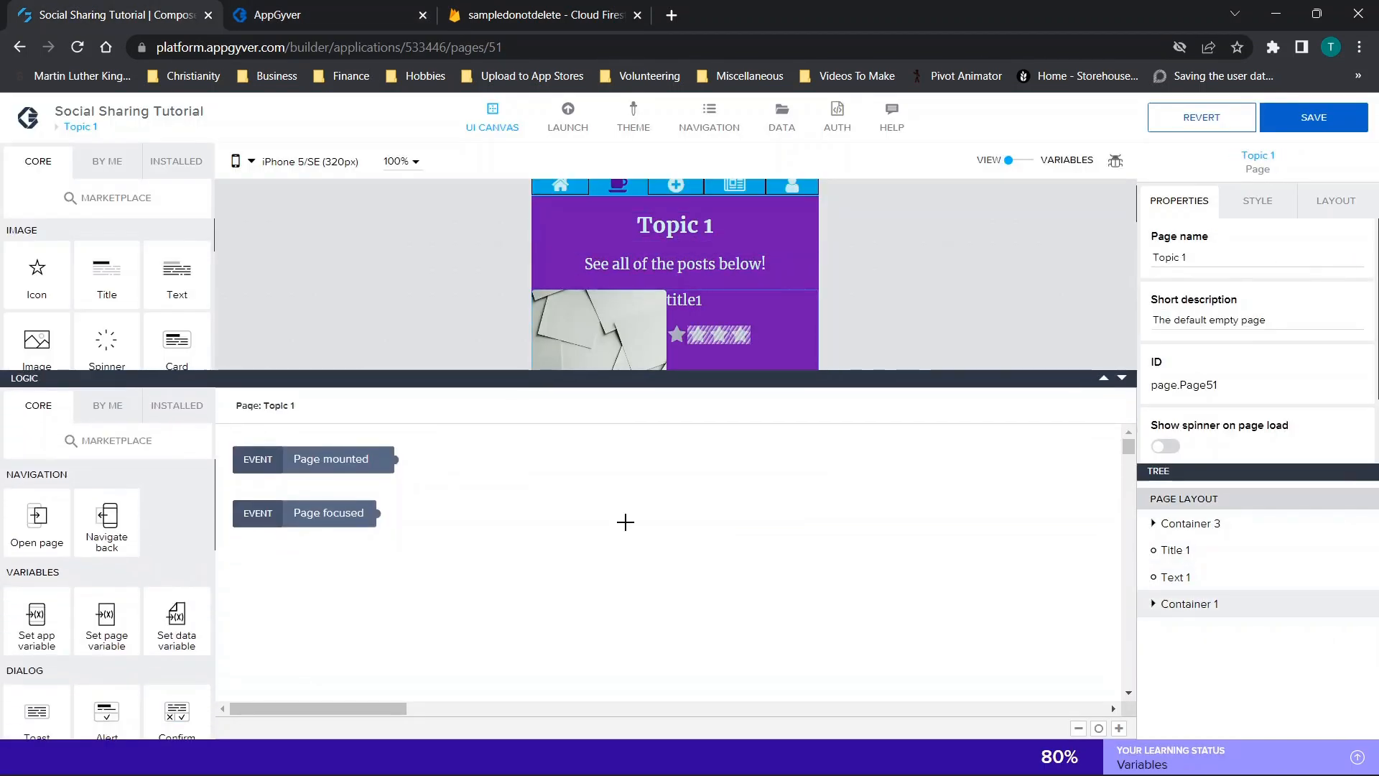
left_click(1122, 377)
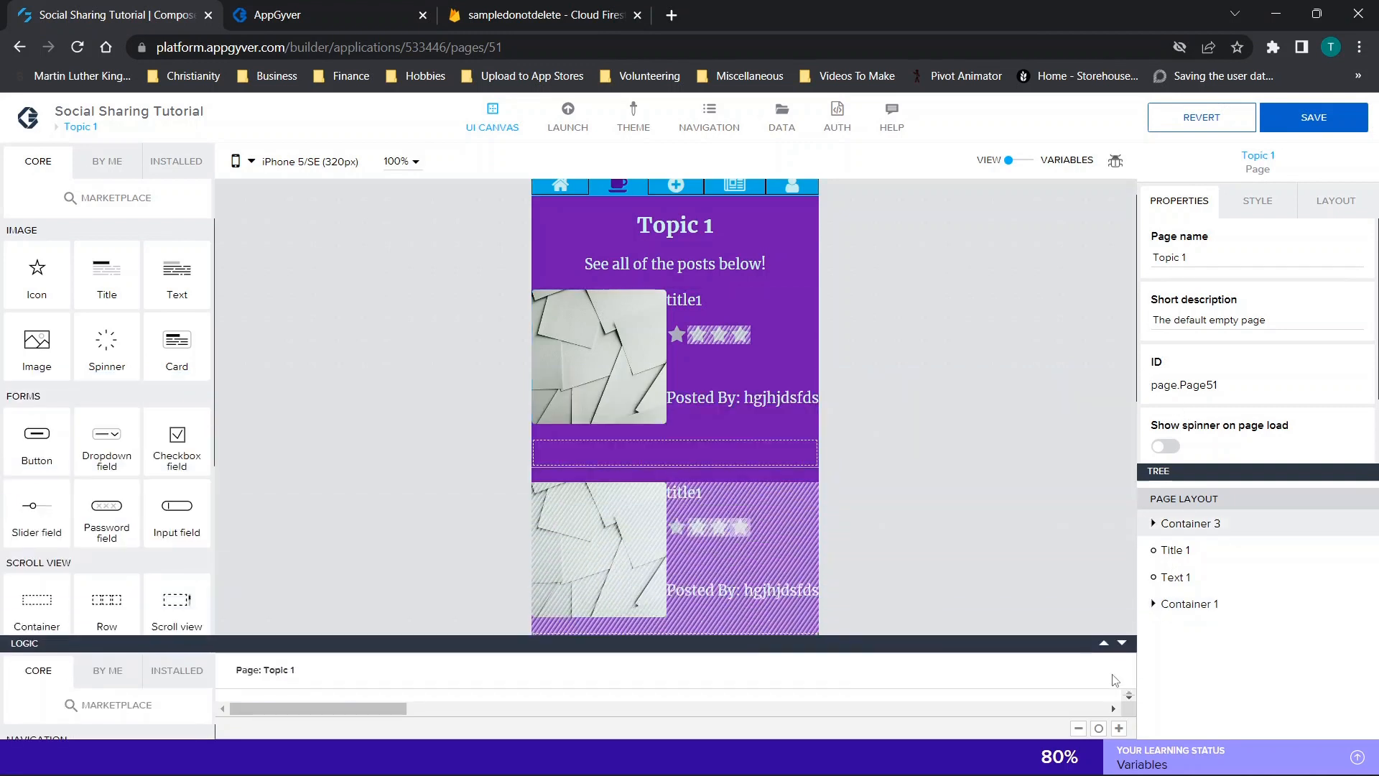
Step: Save the app, switch to the AppGyver preview and view the posts on the Topic 1 page
left_click(79, 128)
left_click(1292, 122)
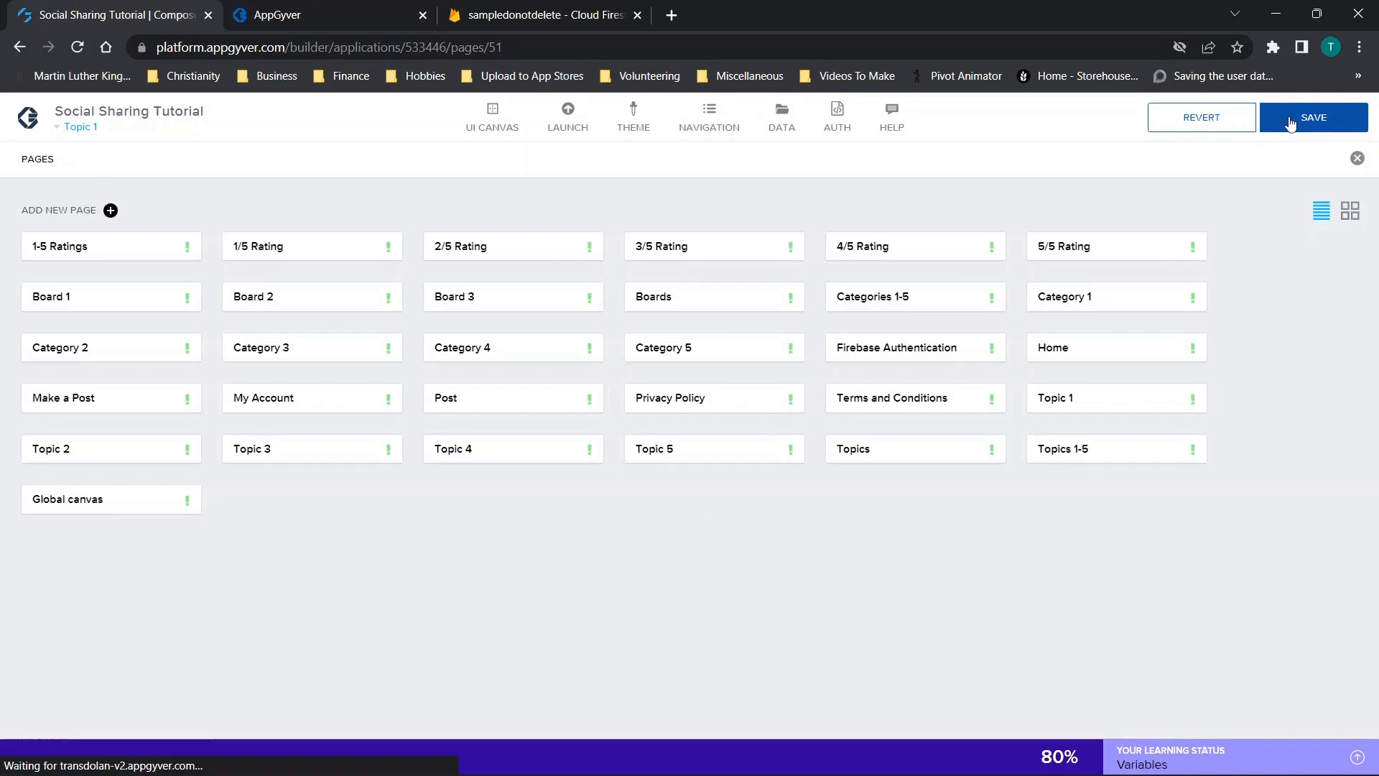
left_click(313, 9)
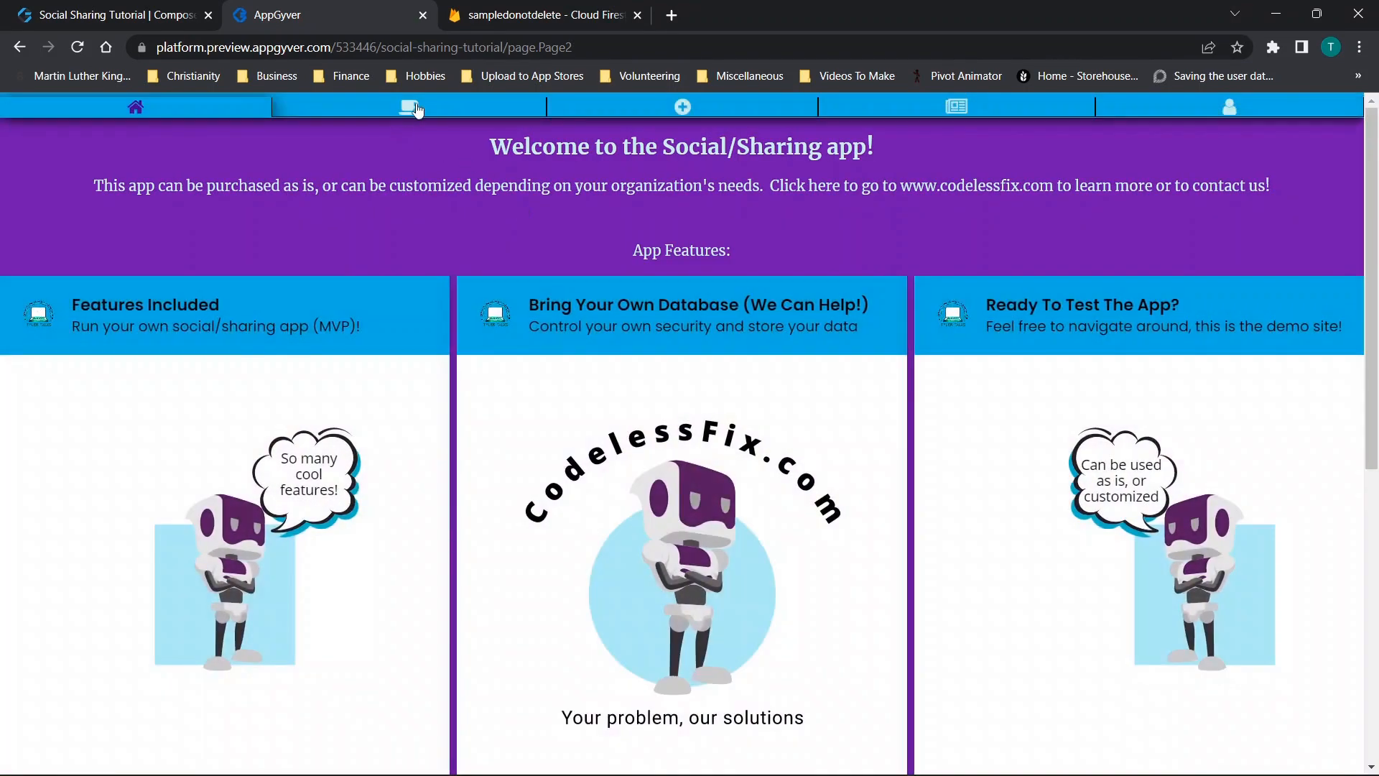
left_click(413, 103)
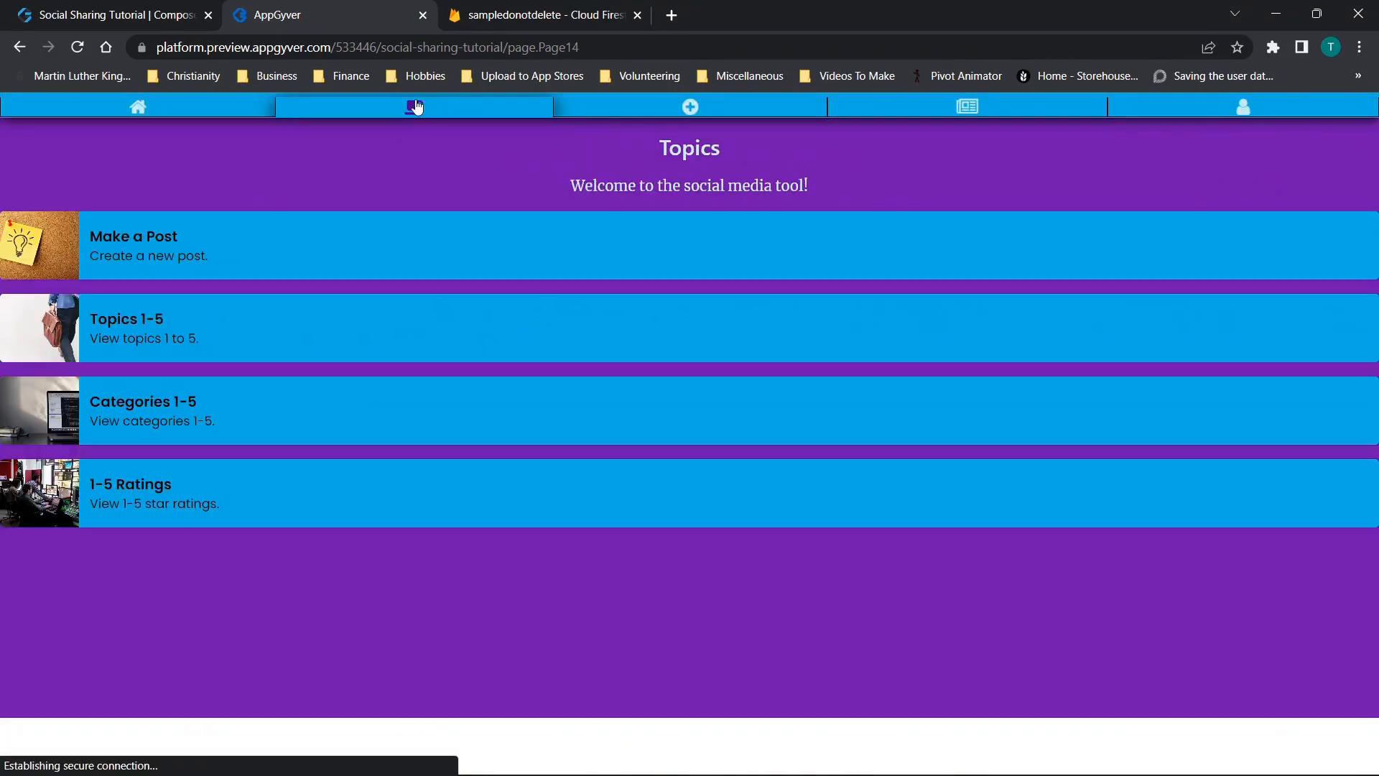
left_click(120, 341)
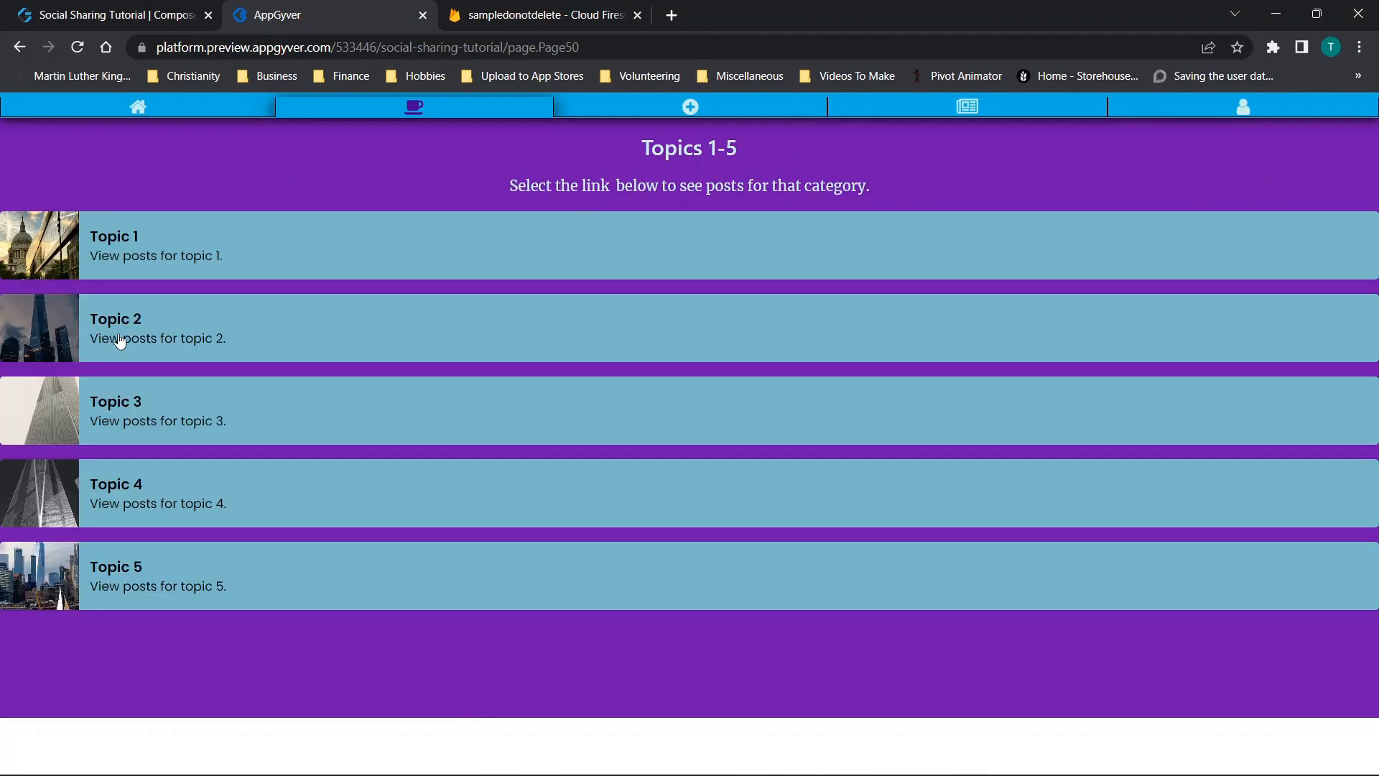
left_click(152, 262)
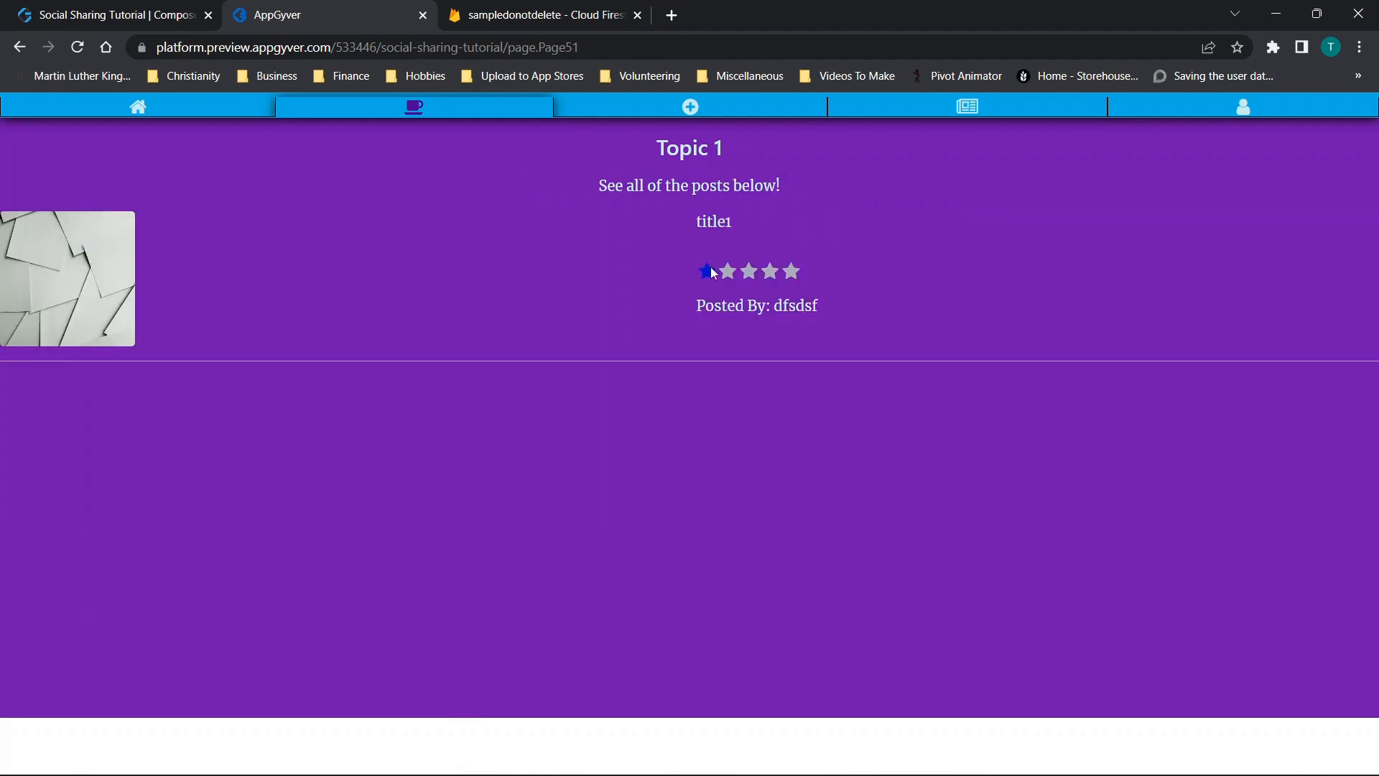
Step: Return to the composer and review the Category 1 page's title, text and the formula repeating Container 2
left_click(54, 13)
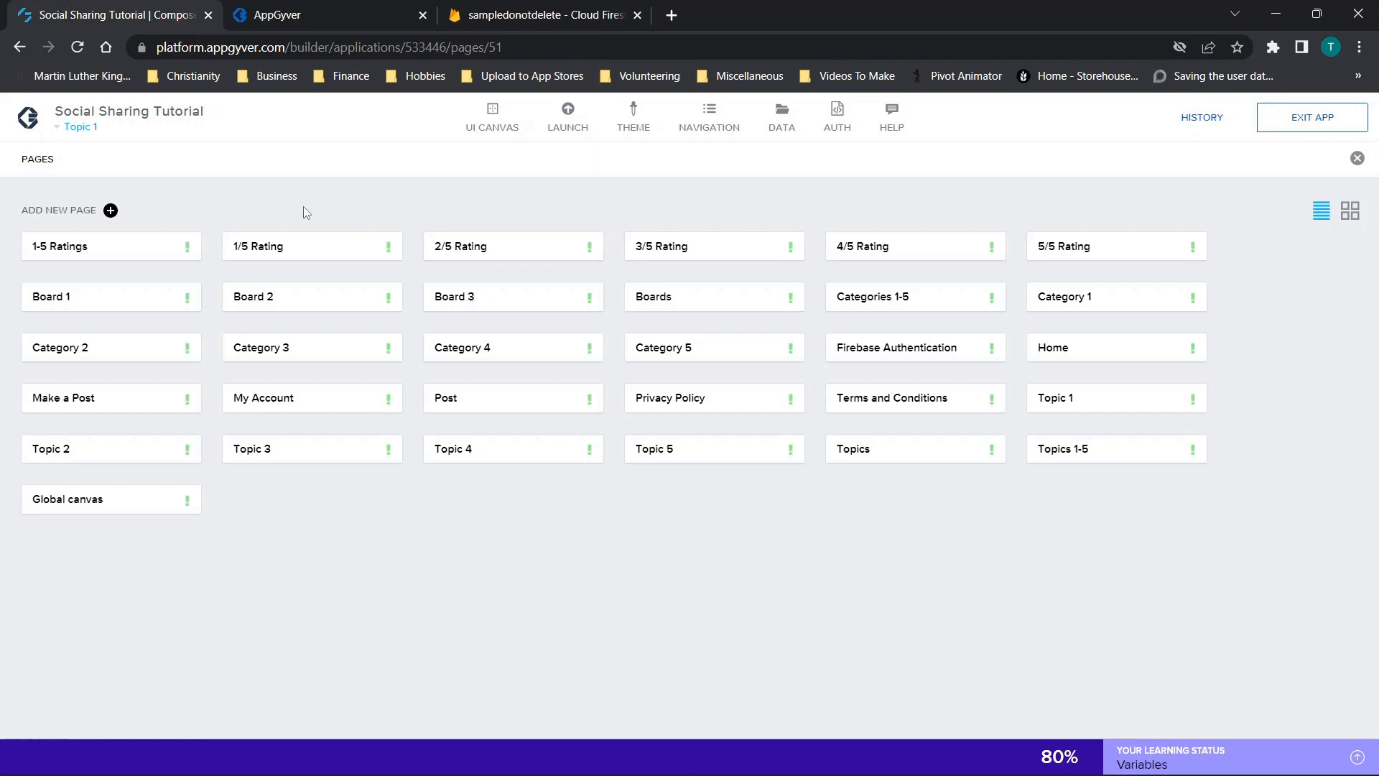
left_click(1072, 301)
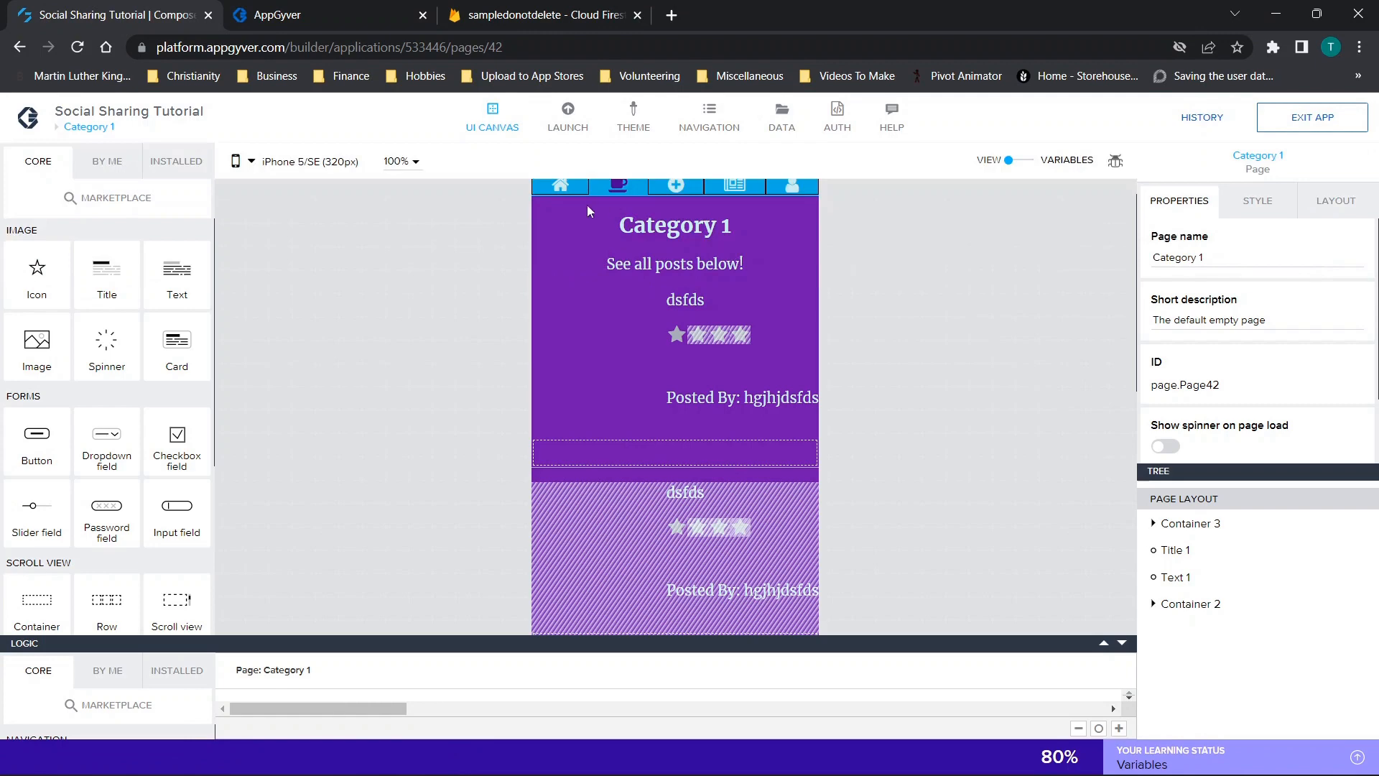
left_click(649, 230)
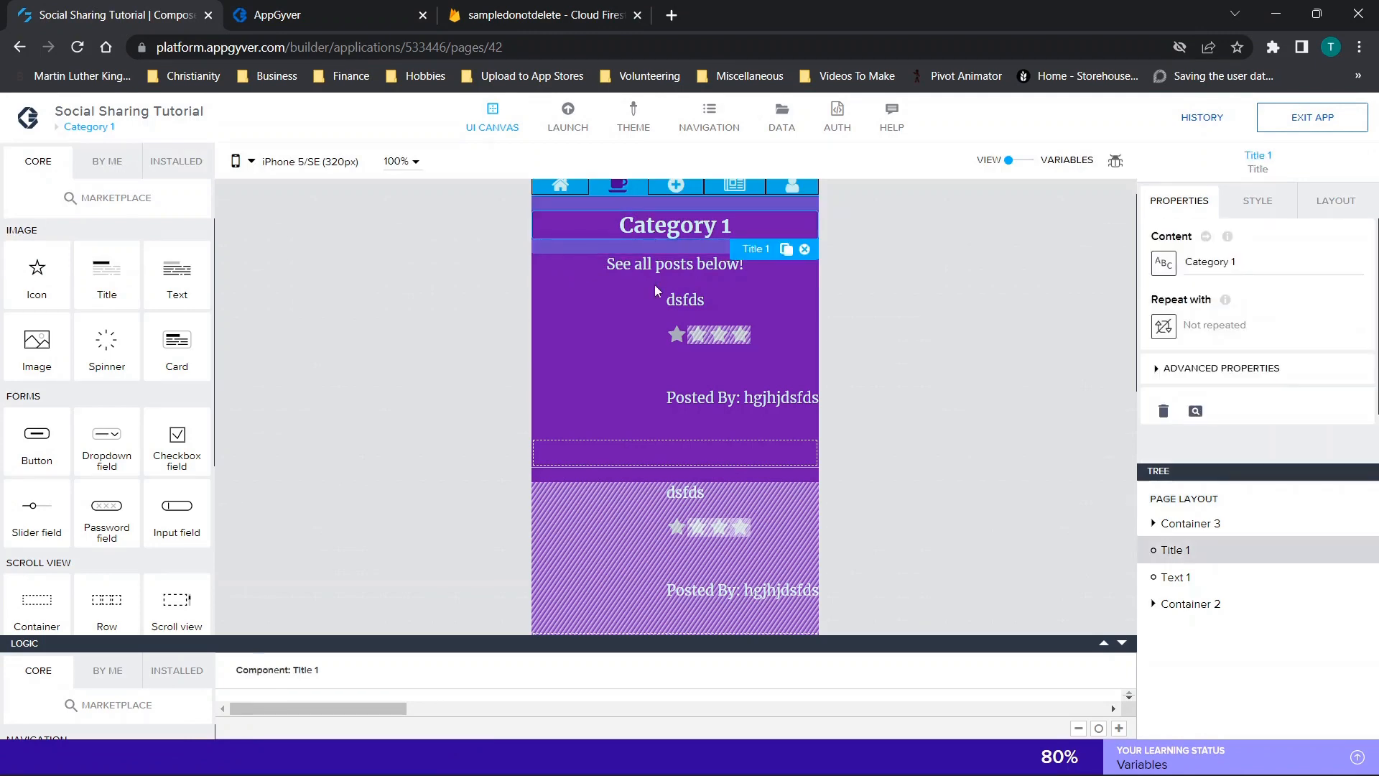
left_click(645, 265)
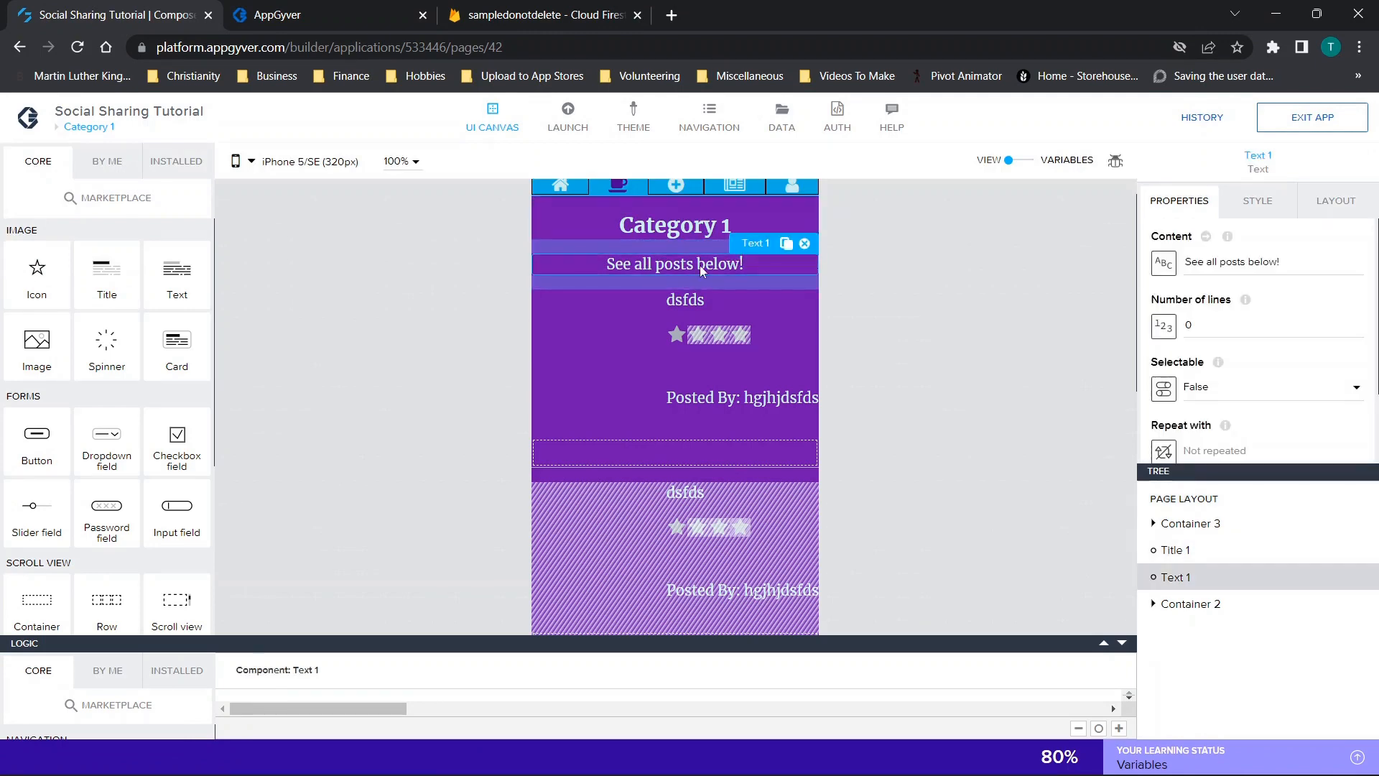
left_click(1180, 606)
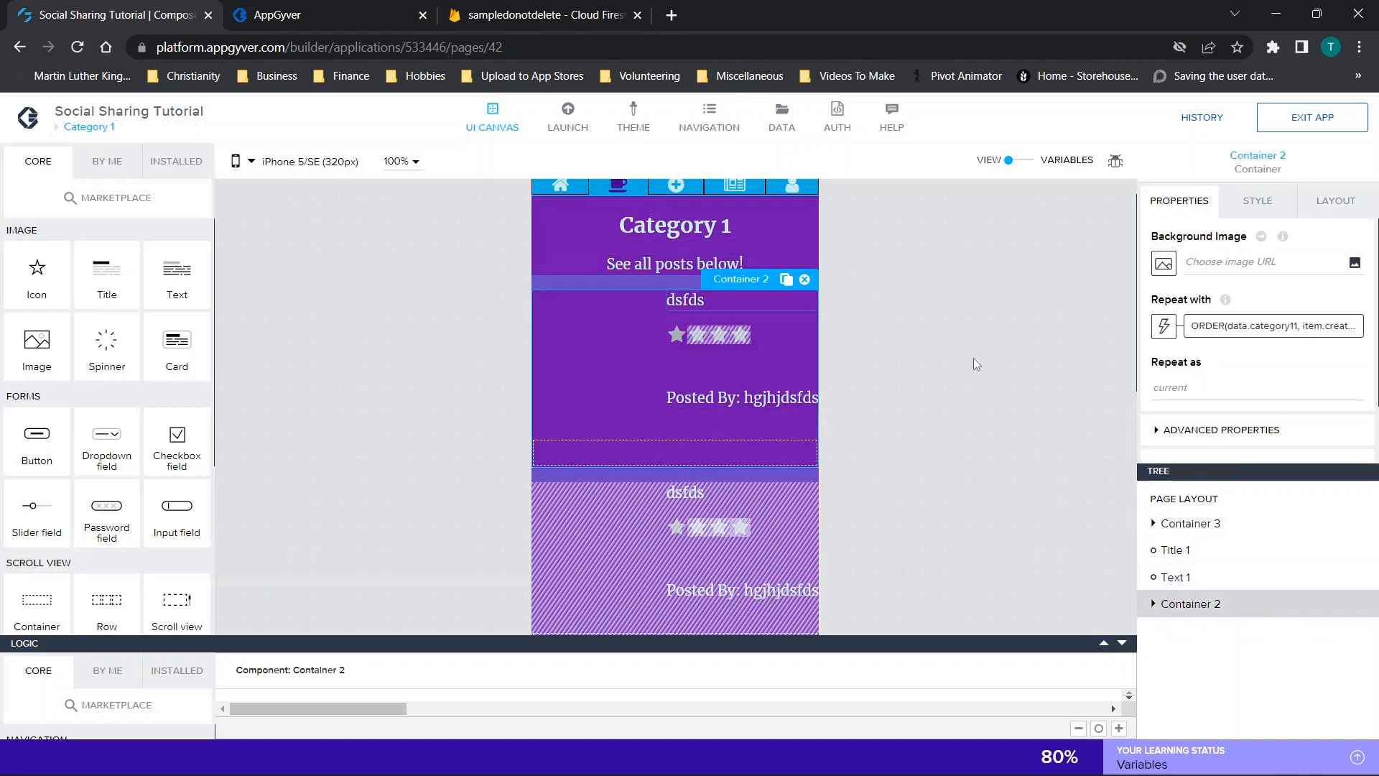
left_click(1290, 329)
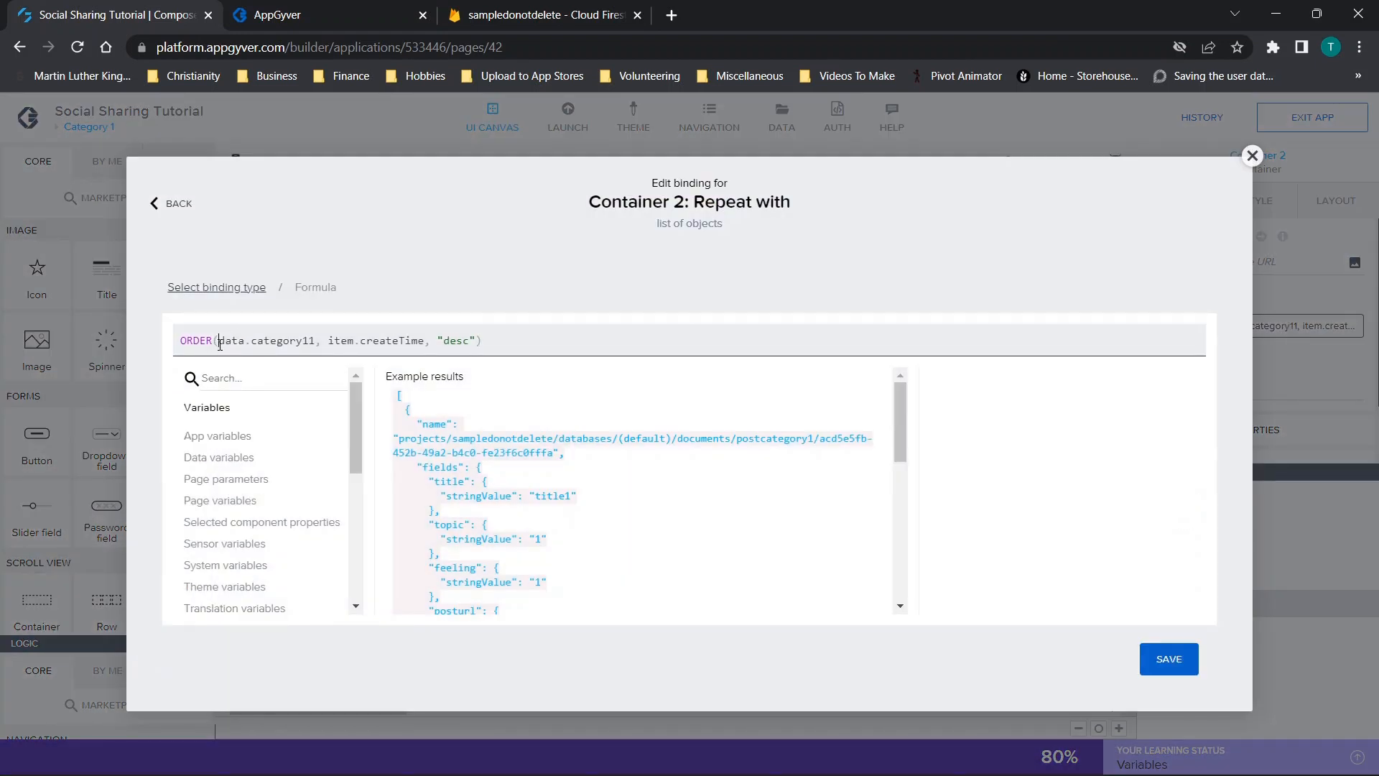
left_click_drag(223, 344, 317, 343)
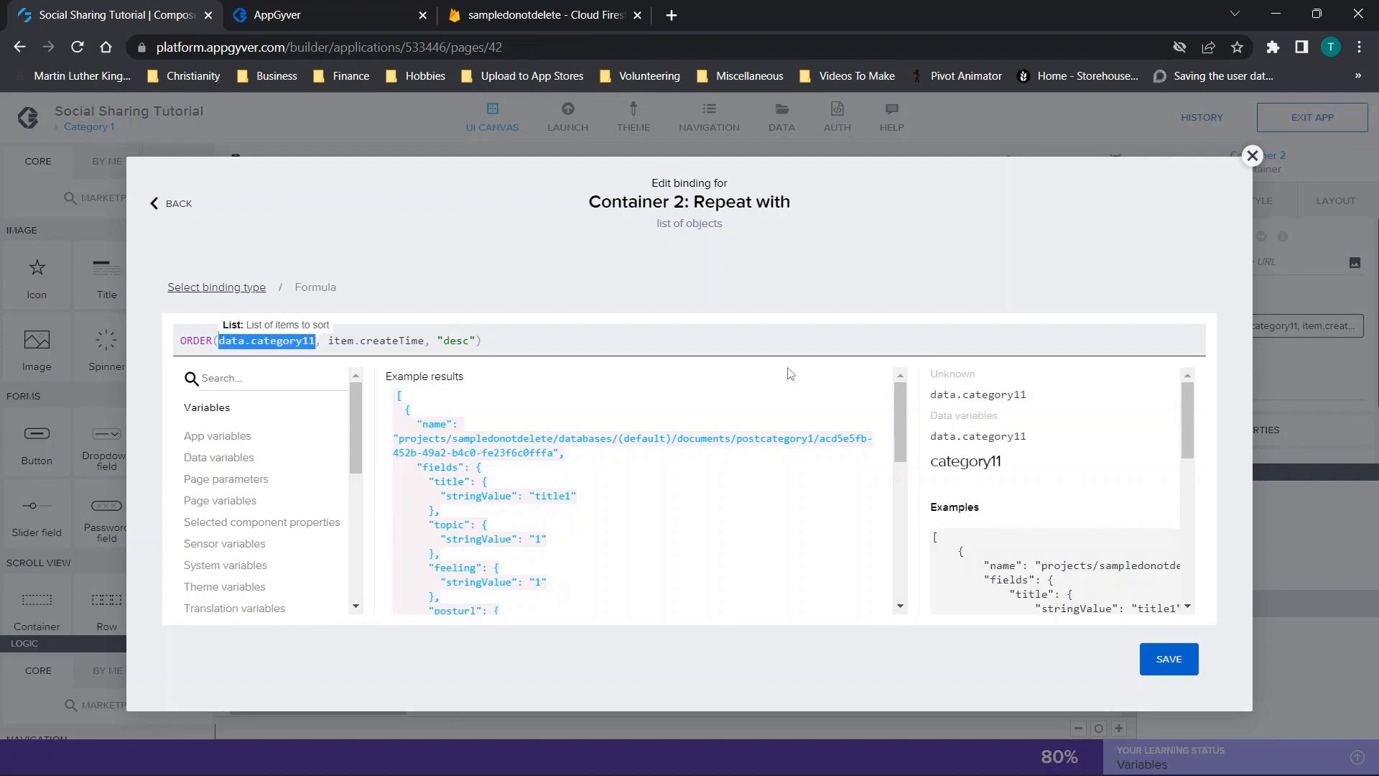
left_click(1253, 156)
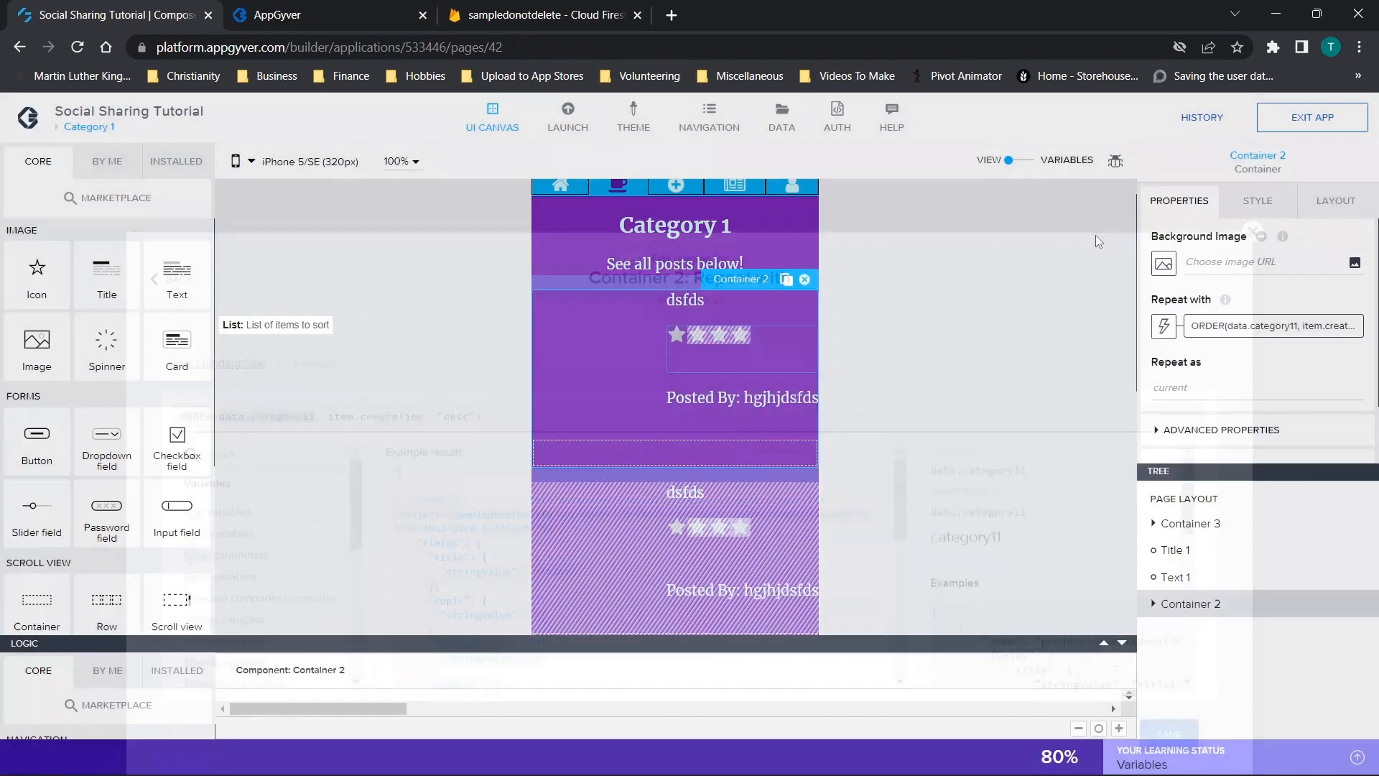
Step: Check the Source binding of Image 1 and the Content binding of Text 3 on the Category 1 page
left_click(598, 336)
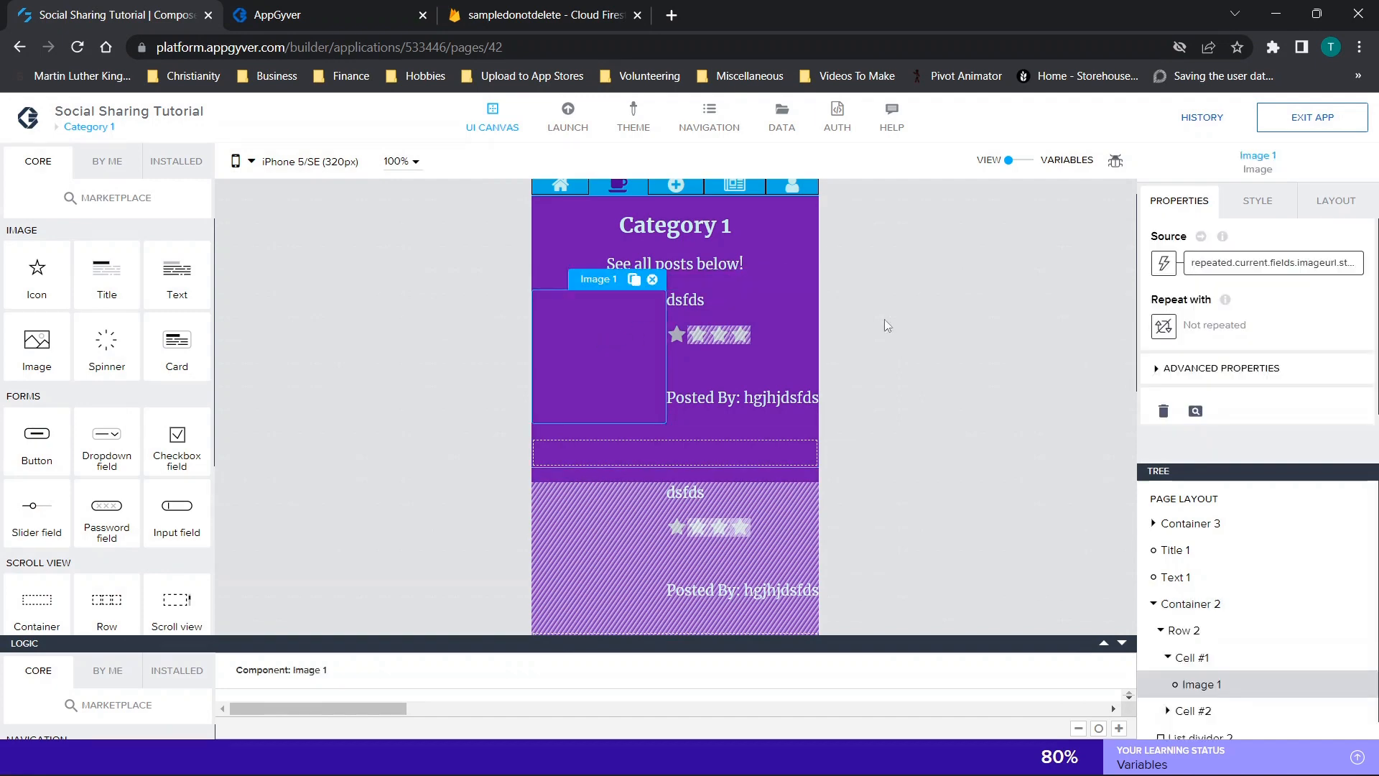
left_click(1212, 268)
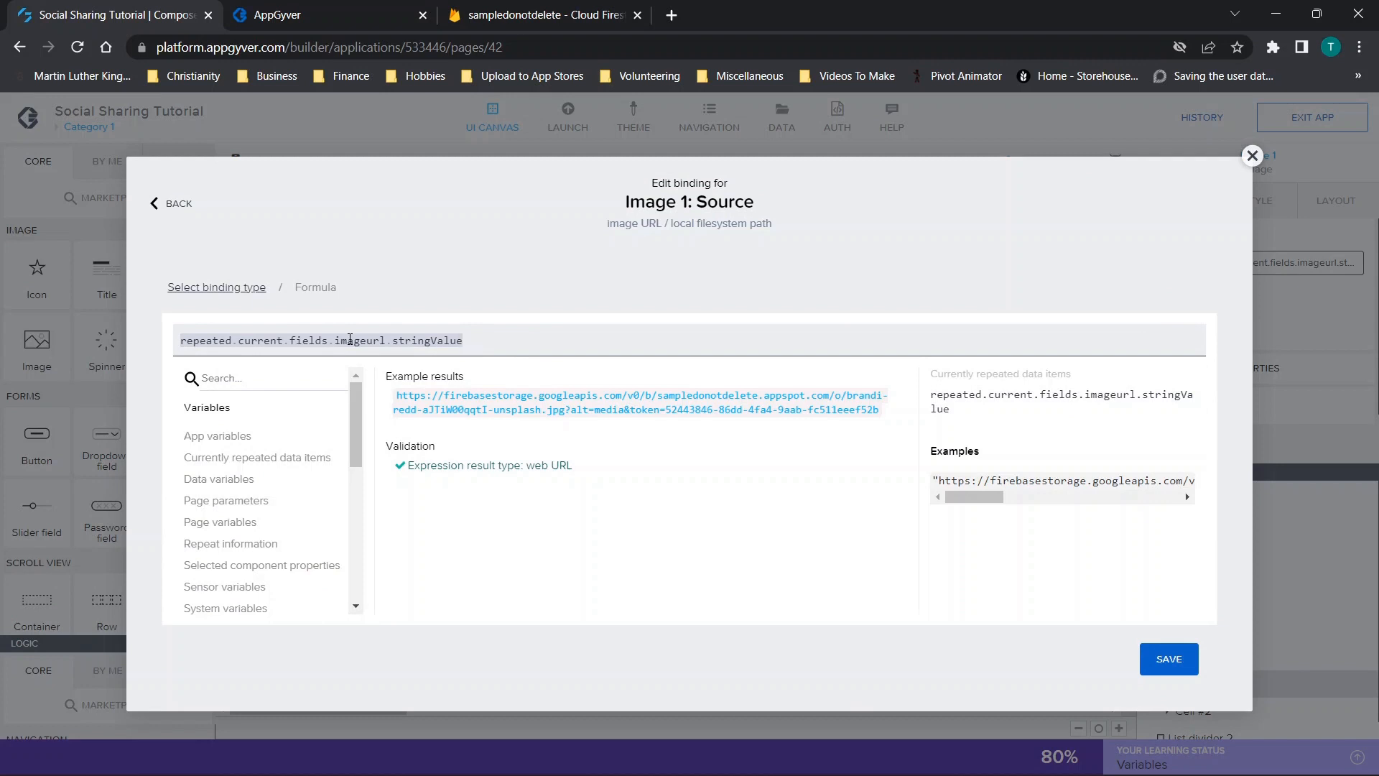
left_click(1251, 155)
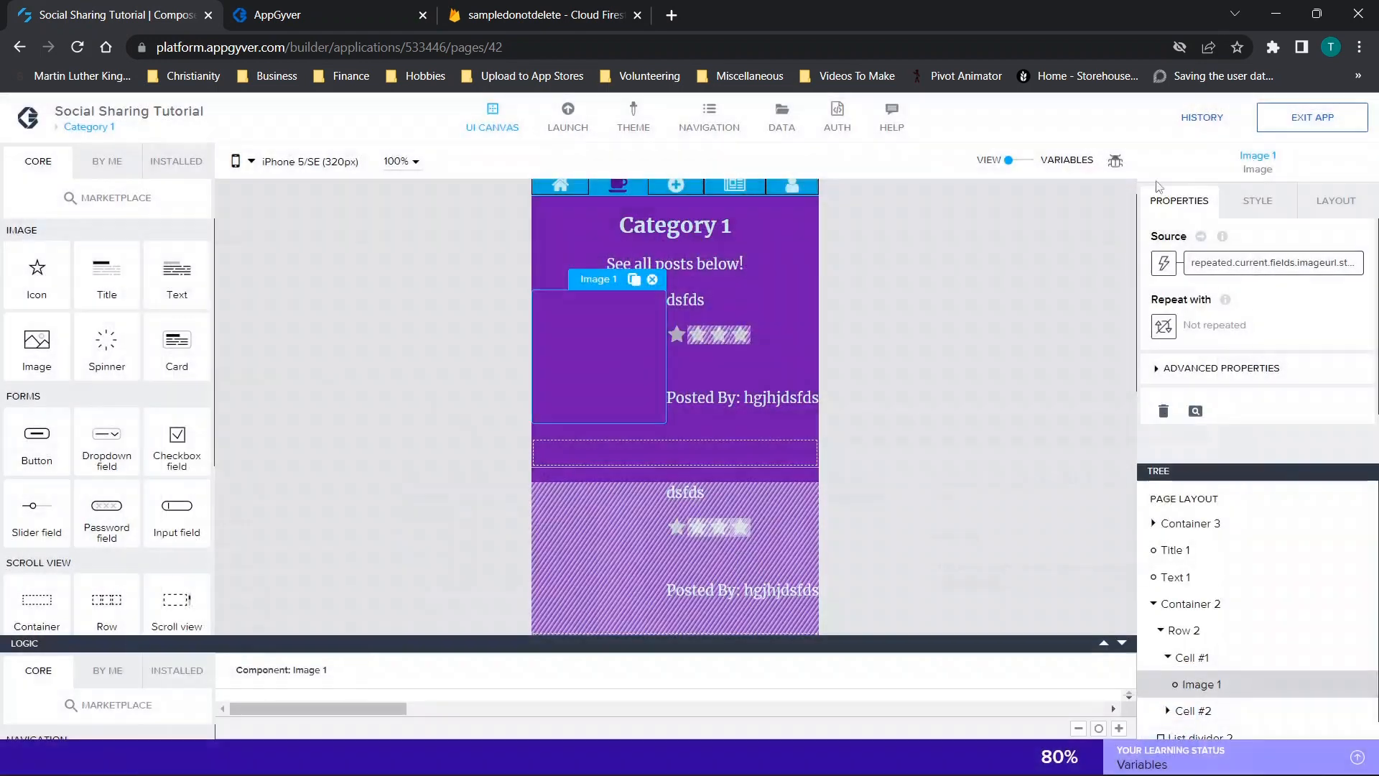
left_click(688, 304)
left_click(1271, 263)
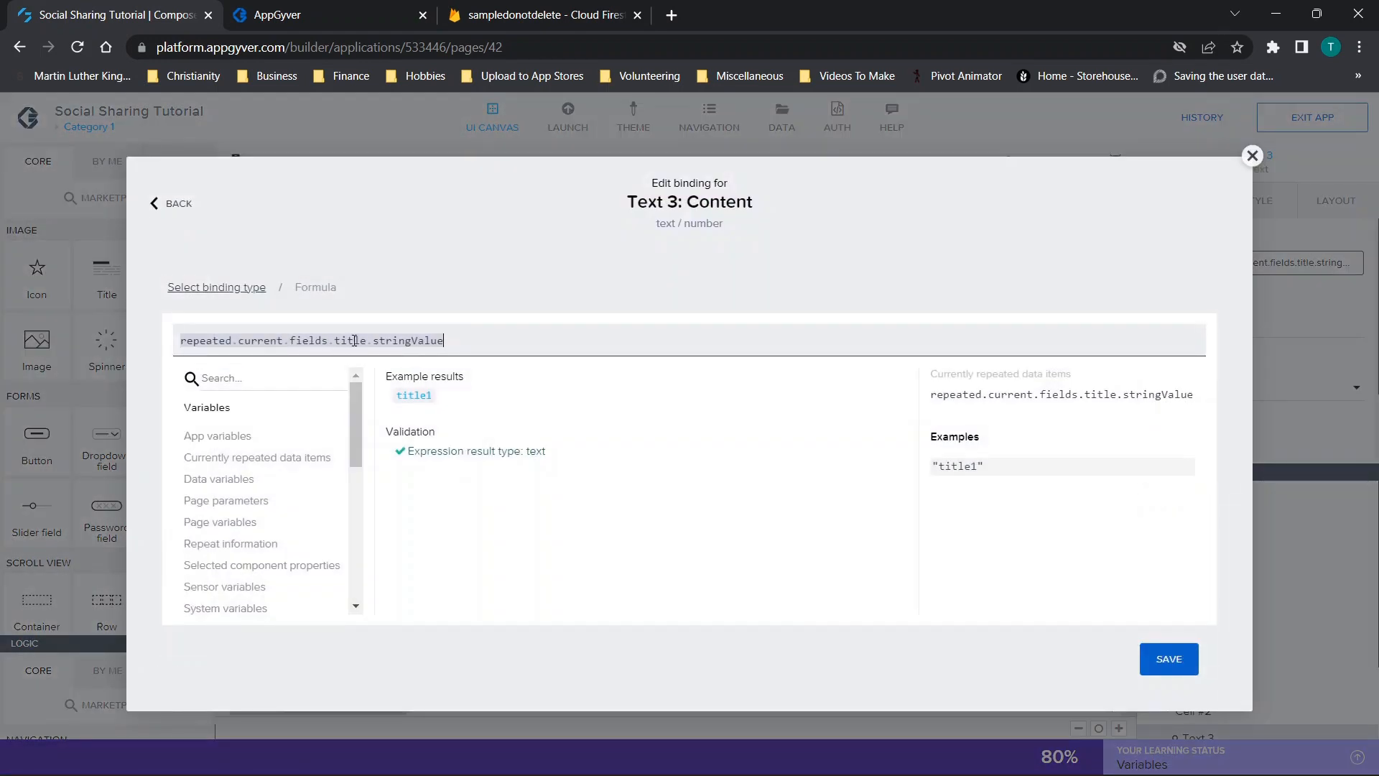
left_click(1251, 155)
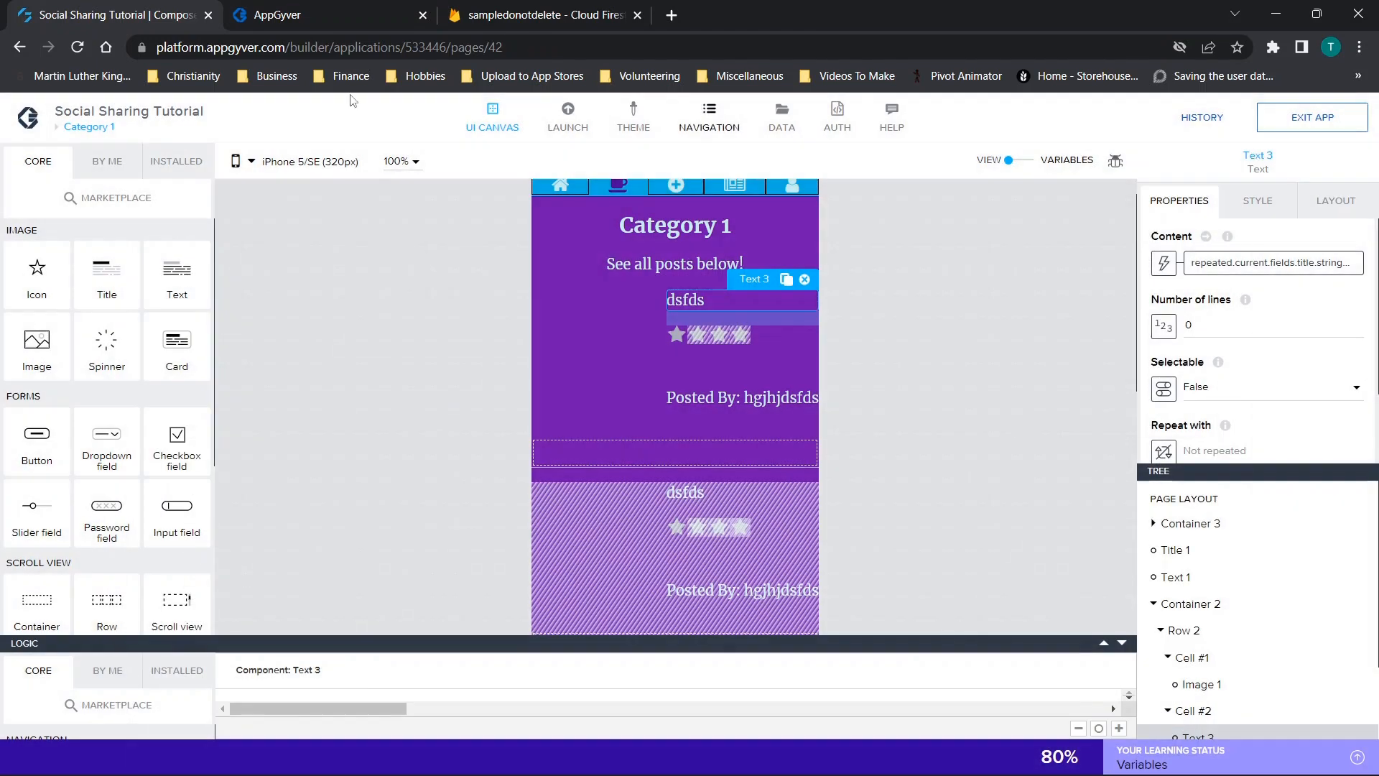
Step: Open the Topic 1 page and copy Container 1, which holds the repeated posts
left_click(90, 127)
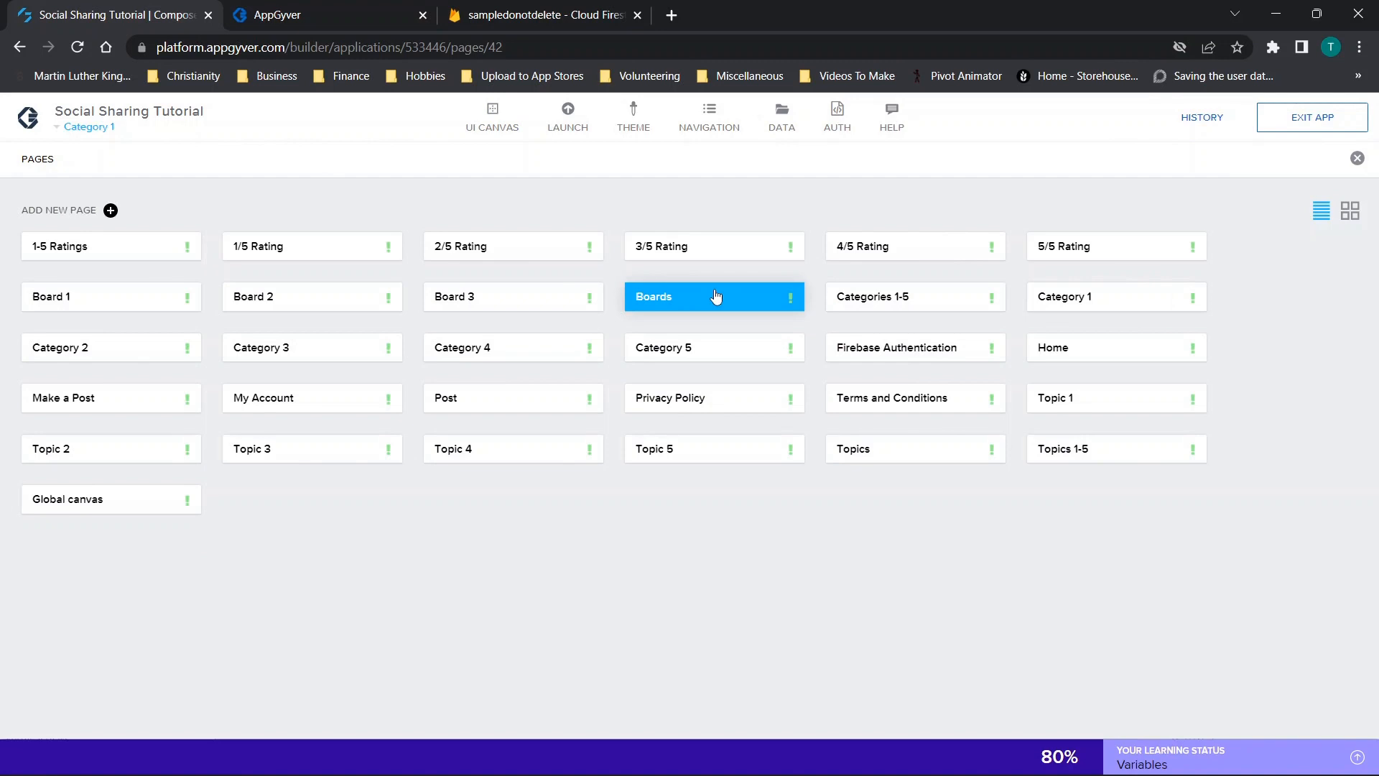
left_click(1068, 404)
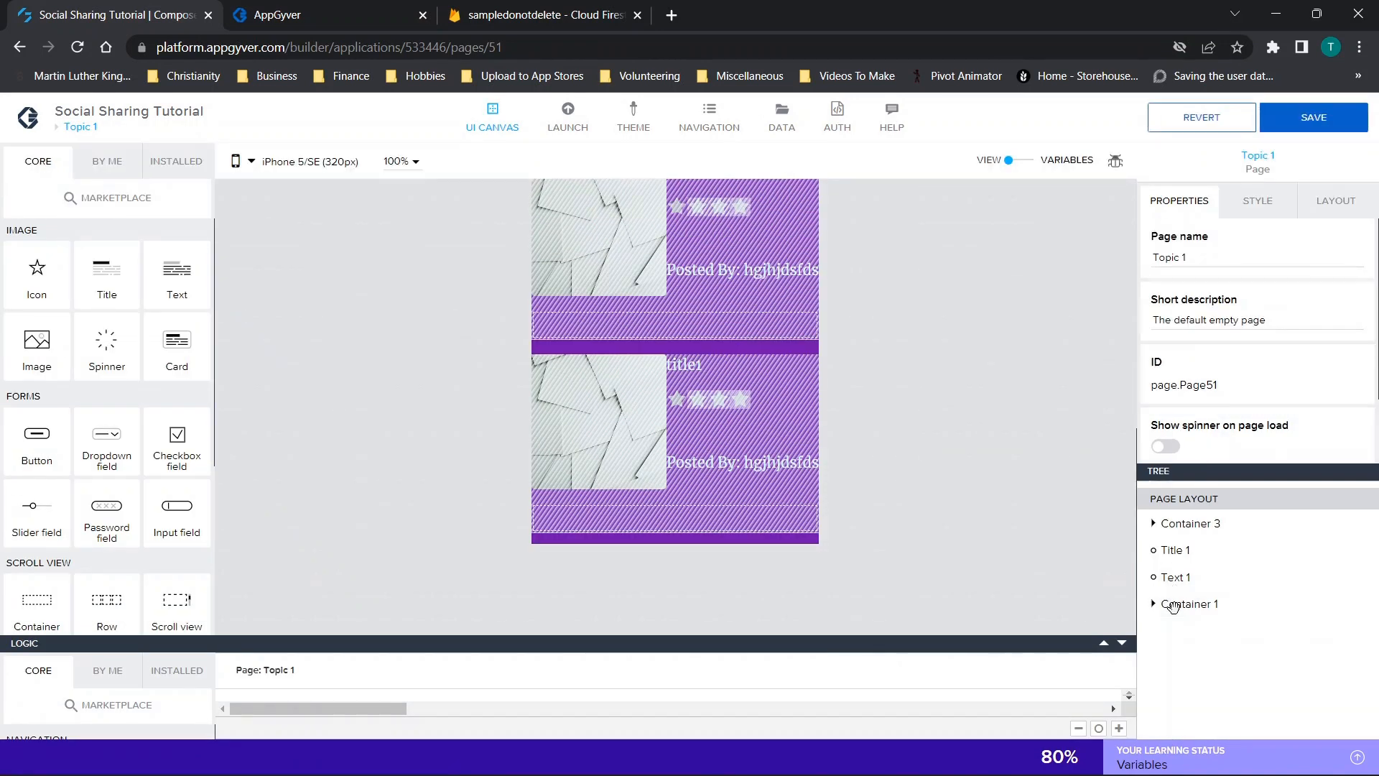
left_click(1179, 604)
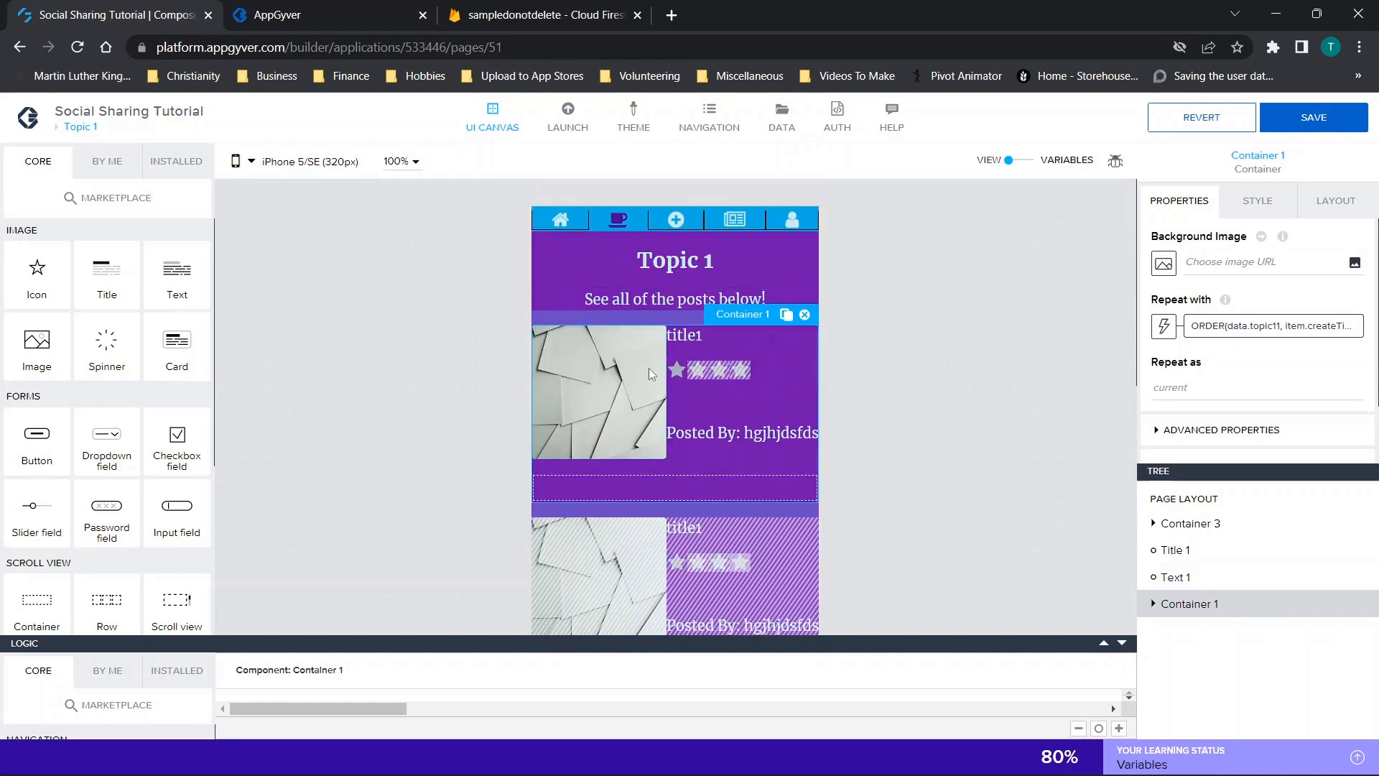
left_click(78, 127)
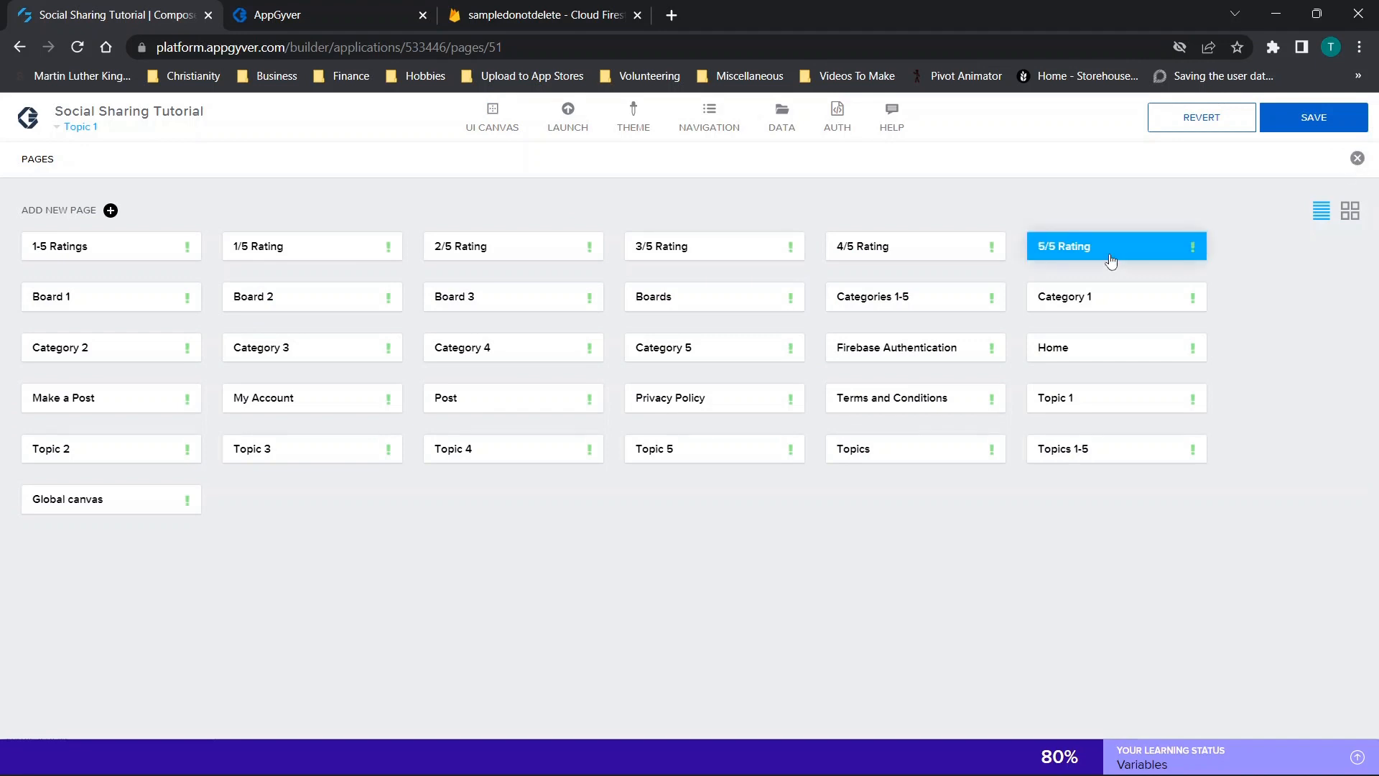
left_click(1357, 158)
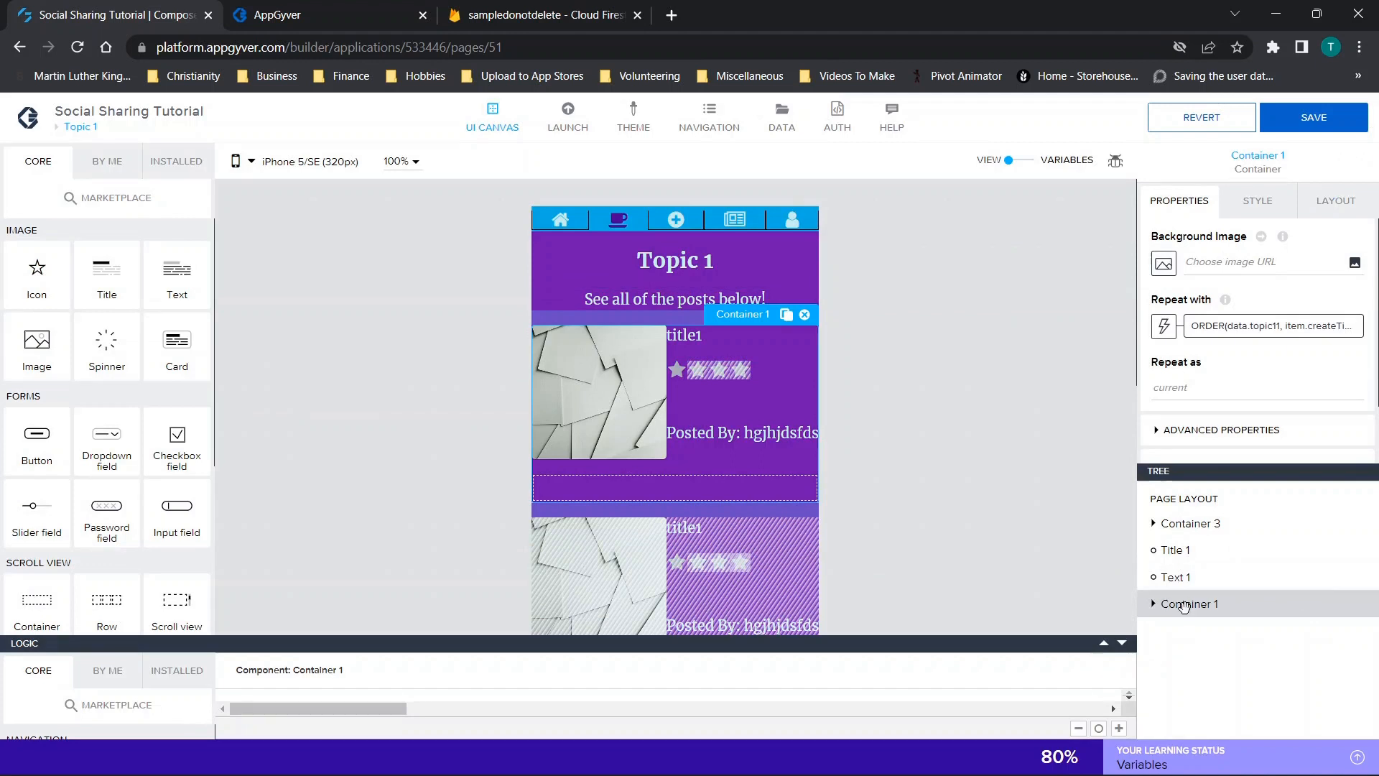
key("ctrl+c")
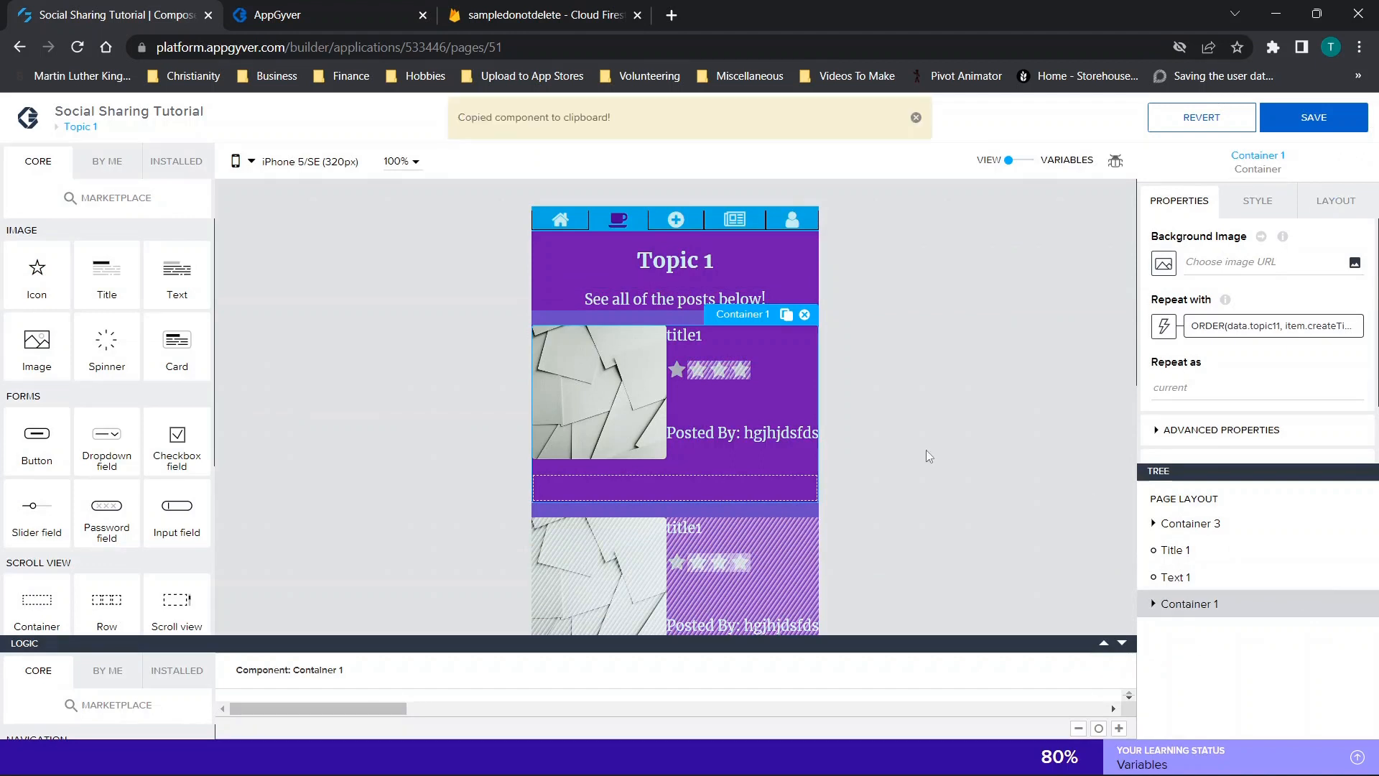
Step: Save the app and copy Container 1 from the Topic 1 page again
left_click(79, 126)
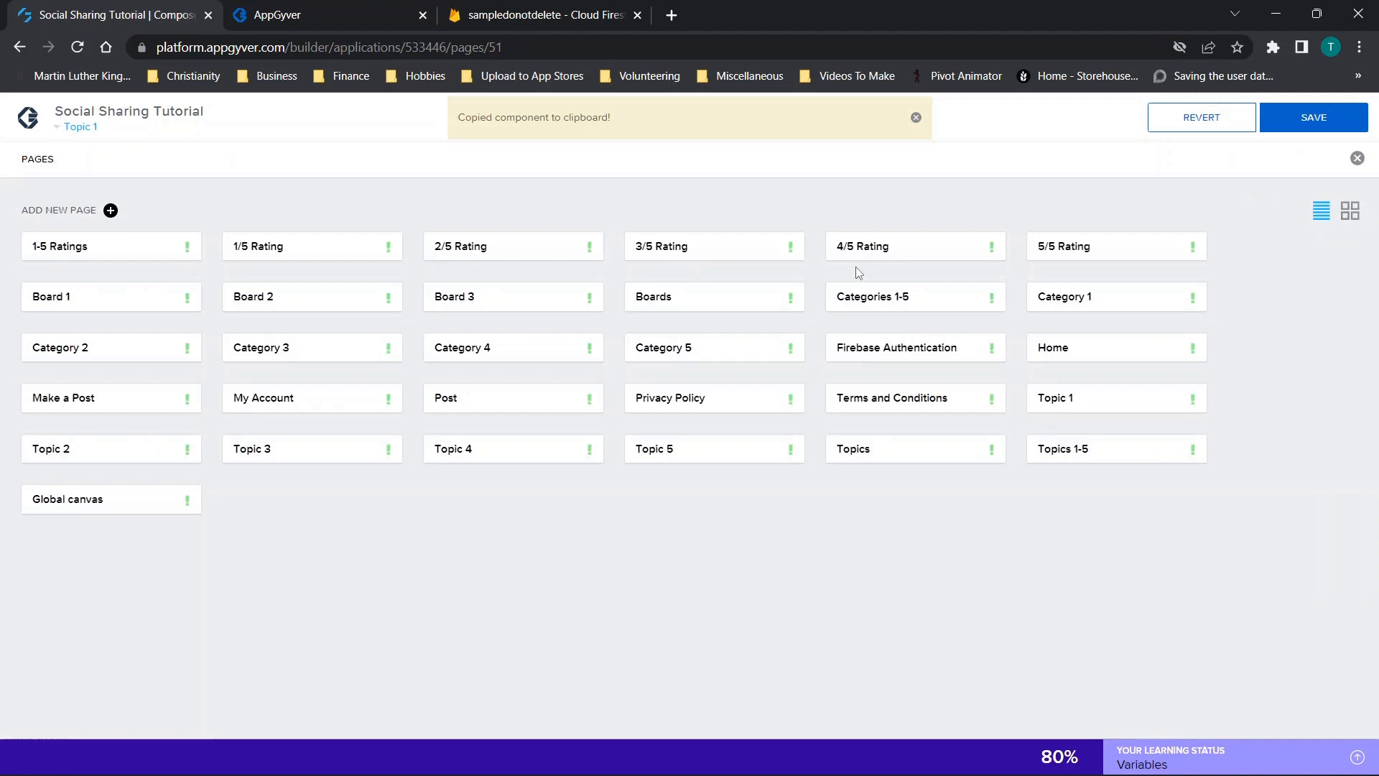
left_click(1077, 296)
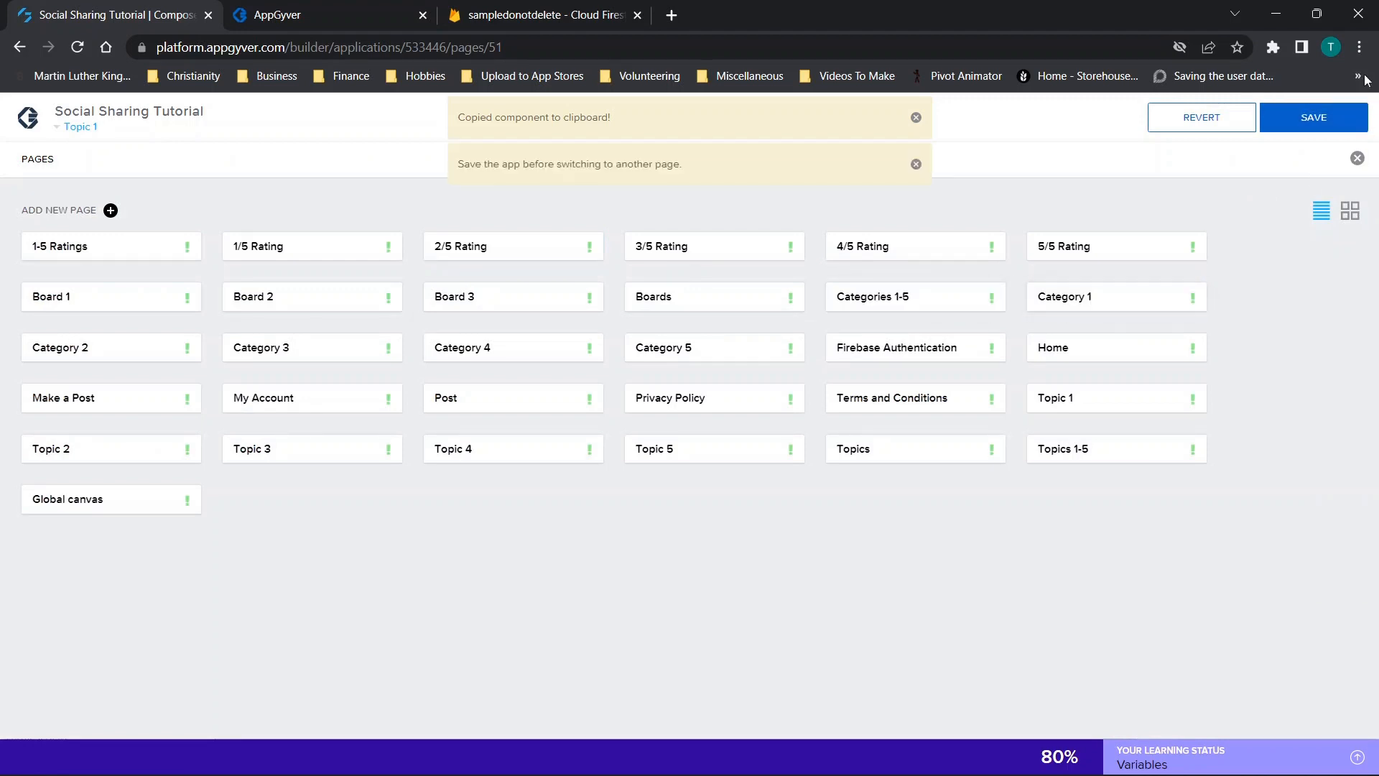
left_click(1316, 119)
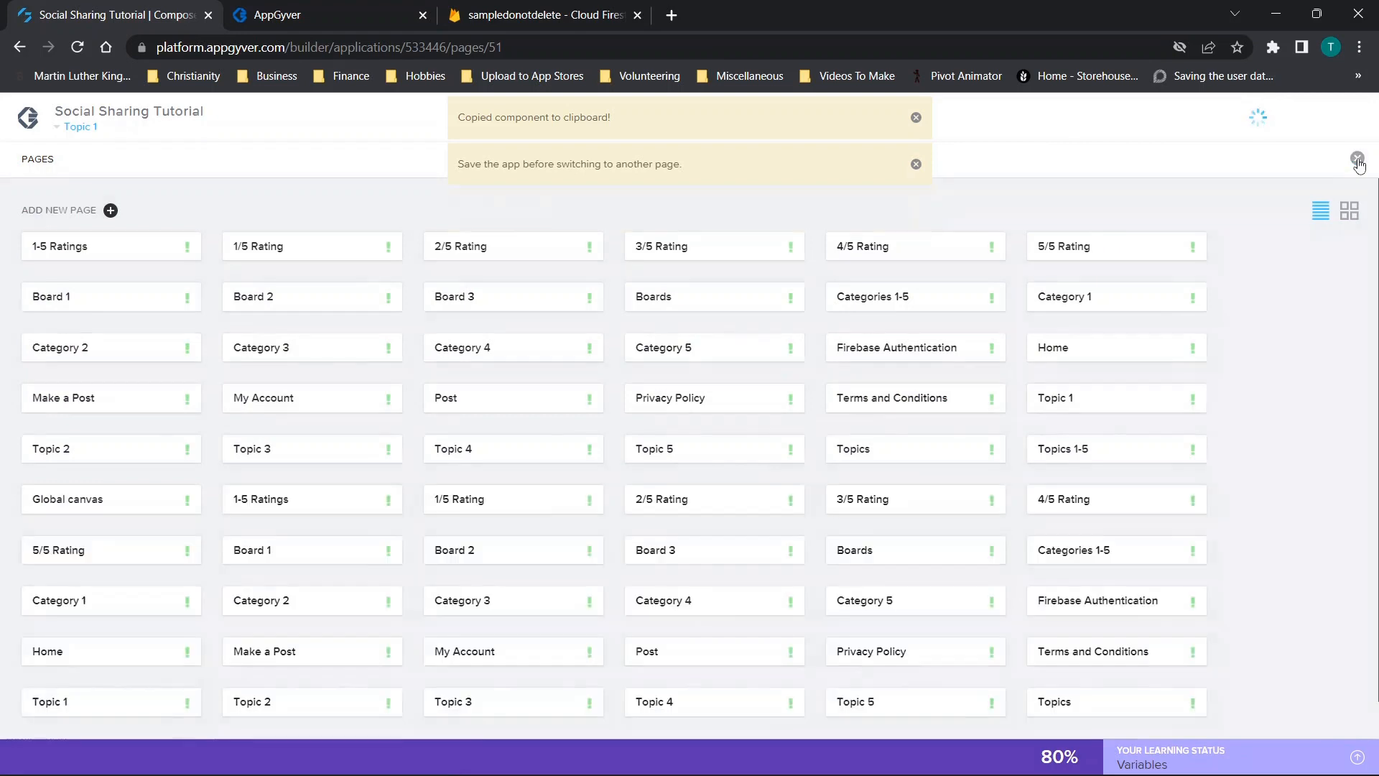
left_click(1357, 158)
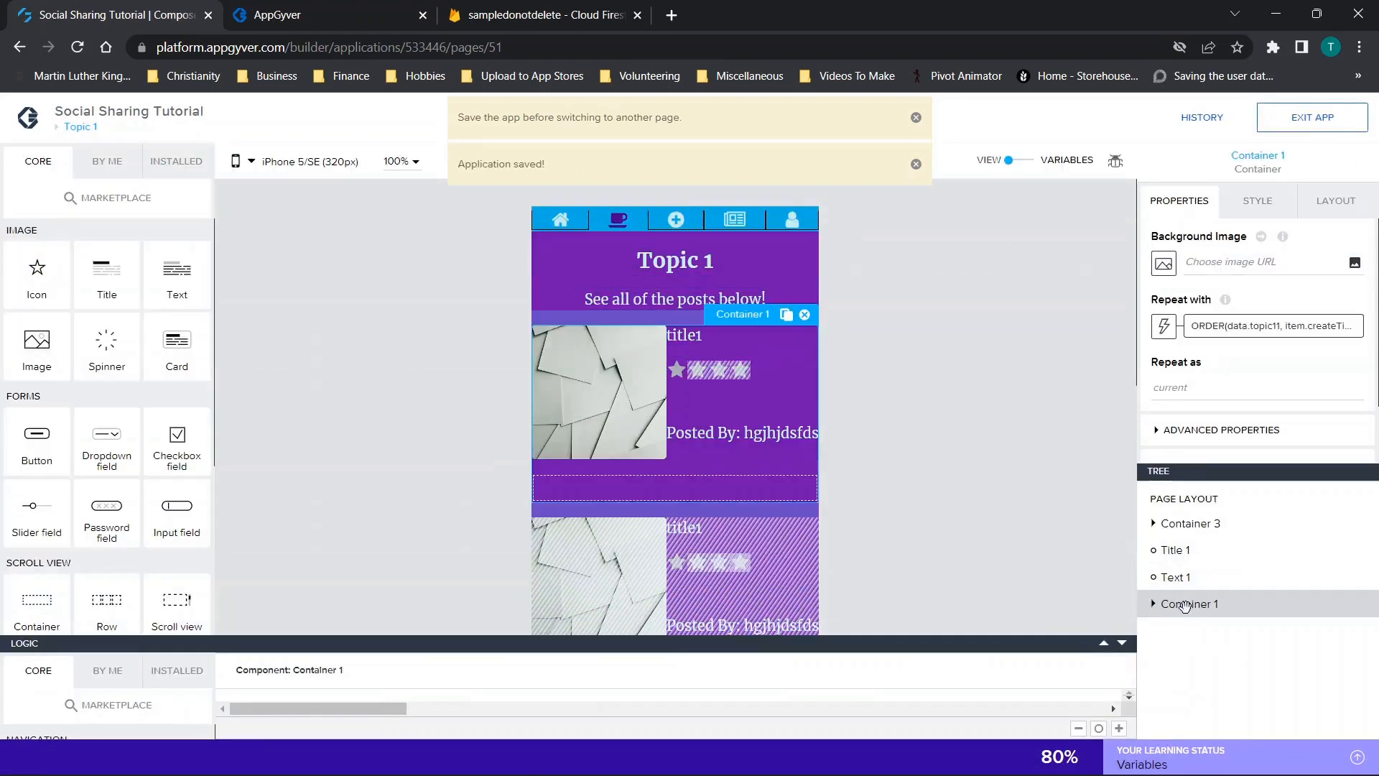
key("ctrl+c")
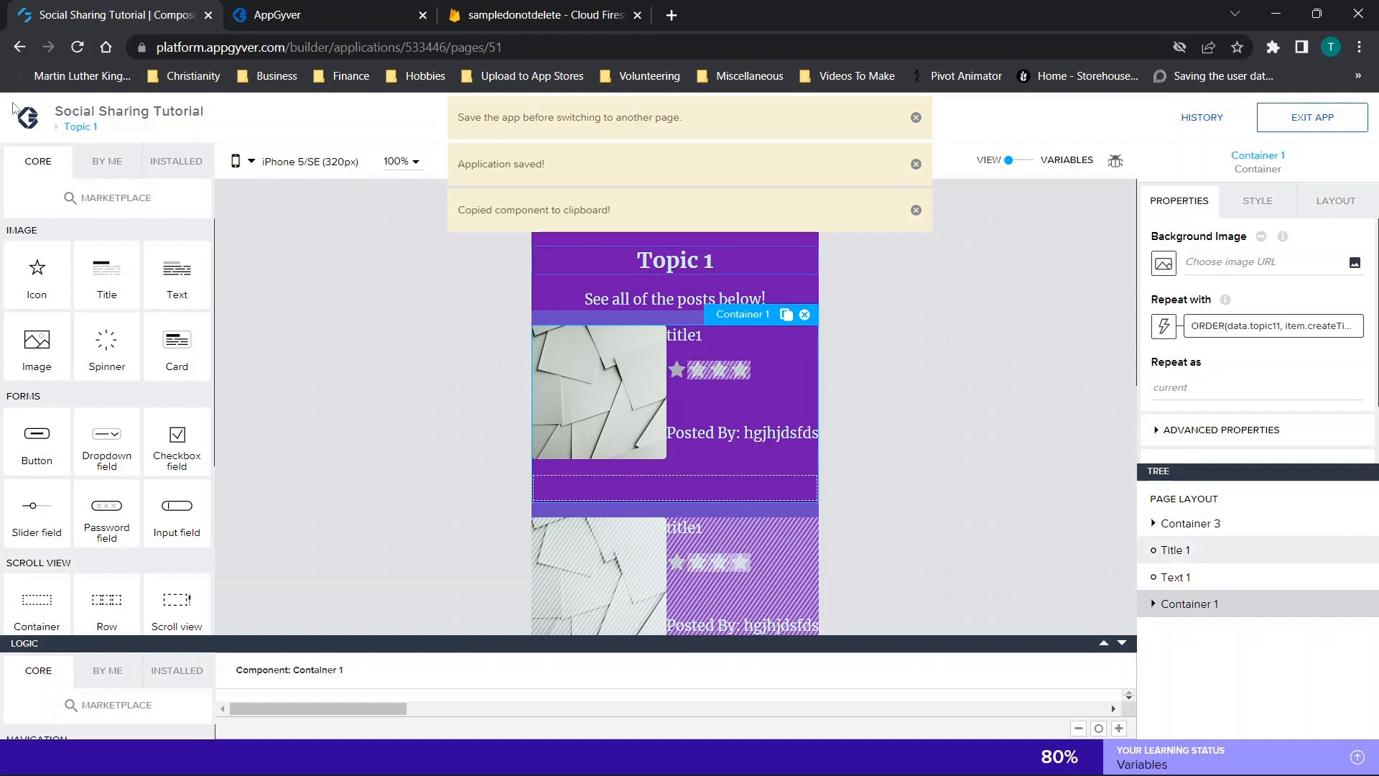
Step: On the Category 1 page, delete Container 2 and paste the container copied from Topic 1 in its place
left_click(77, 127)
left_click(1081, 314)
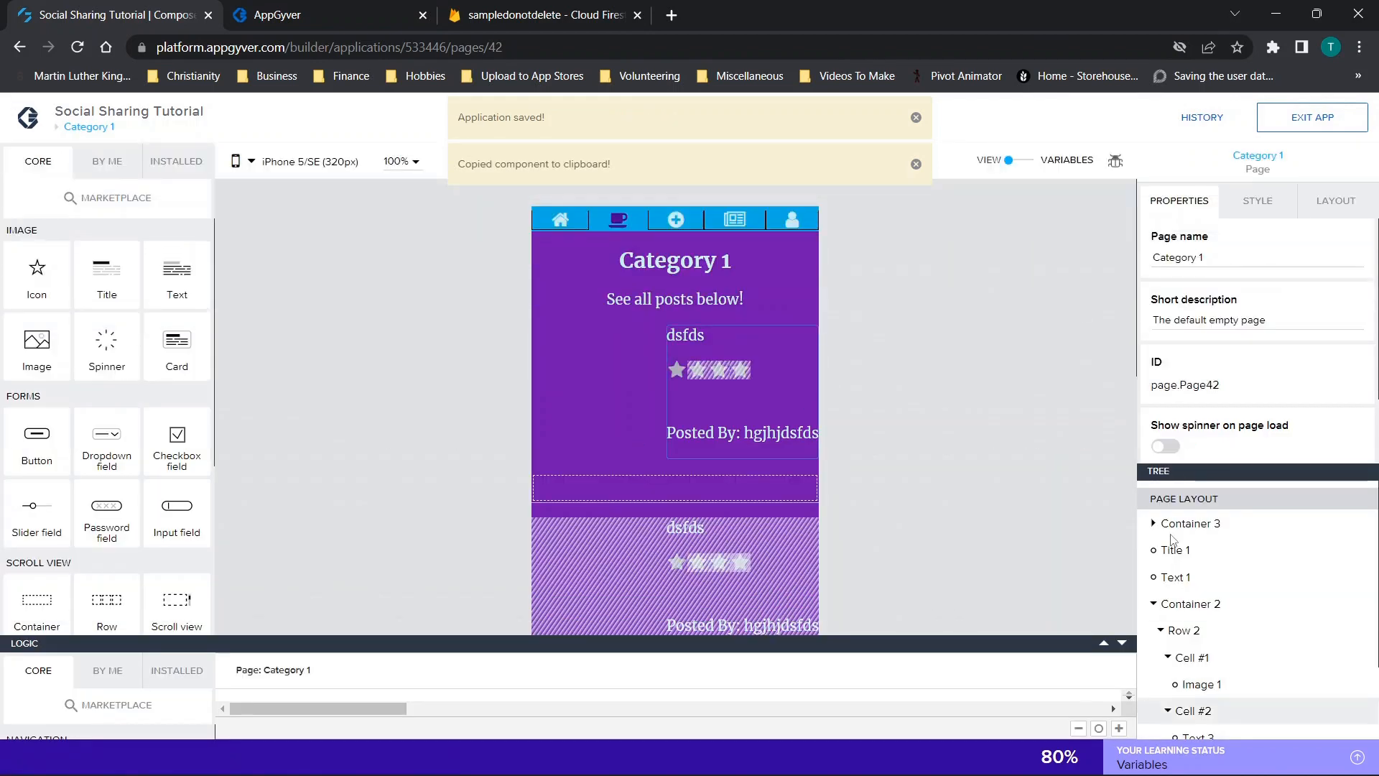
left_click(1190, 604)
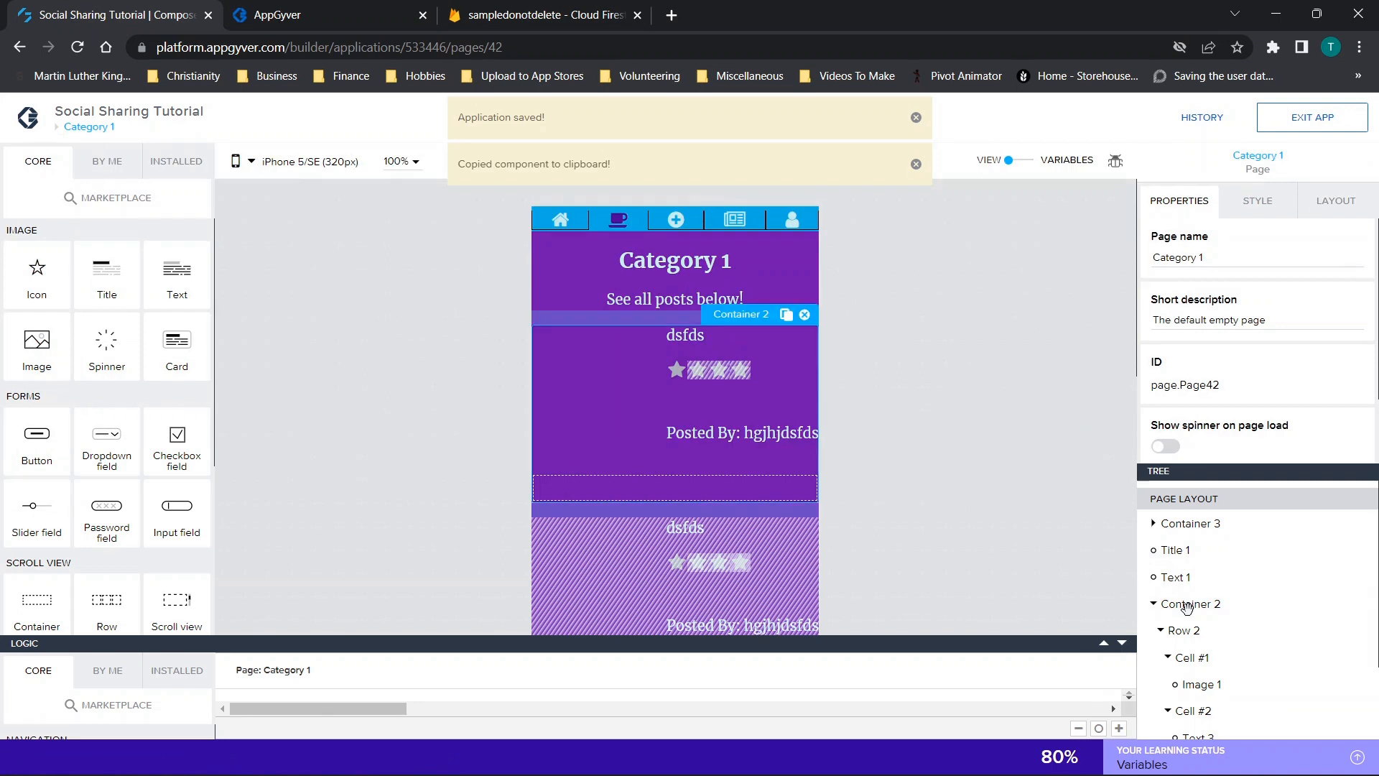
left_click(802, 316)
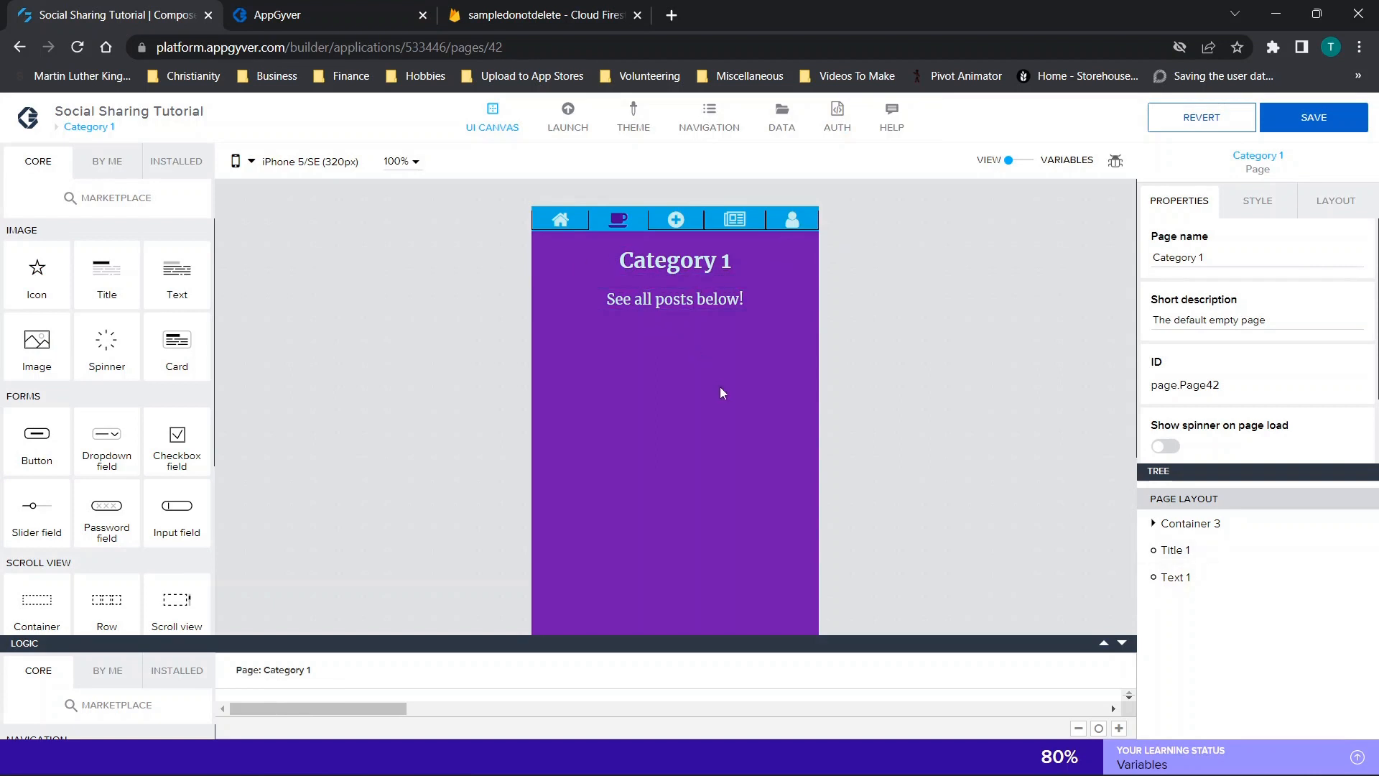
key("ctrl+v")
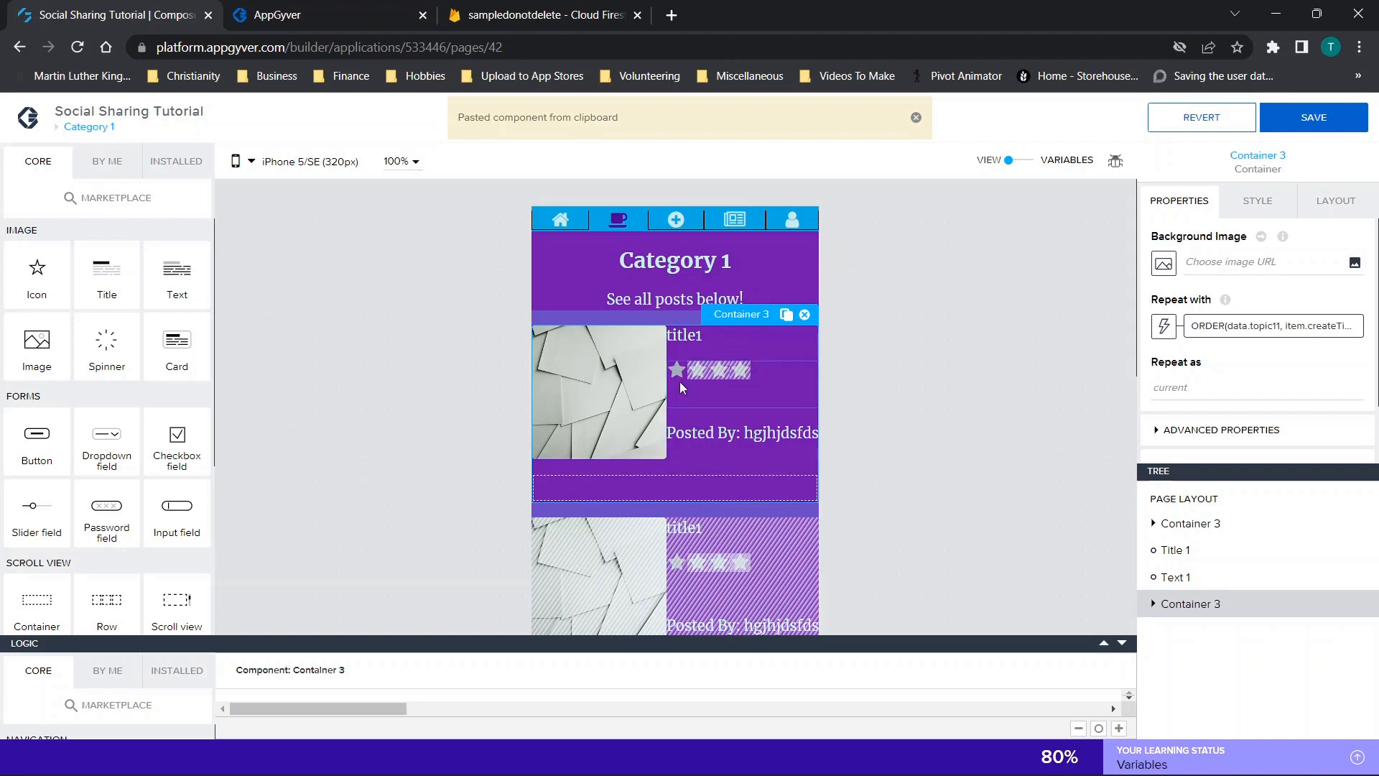
Step: Remove the category11 data variable from the Category 1 page
left_click(1017, 164)
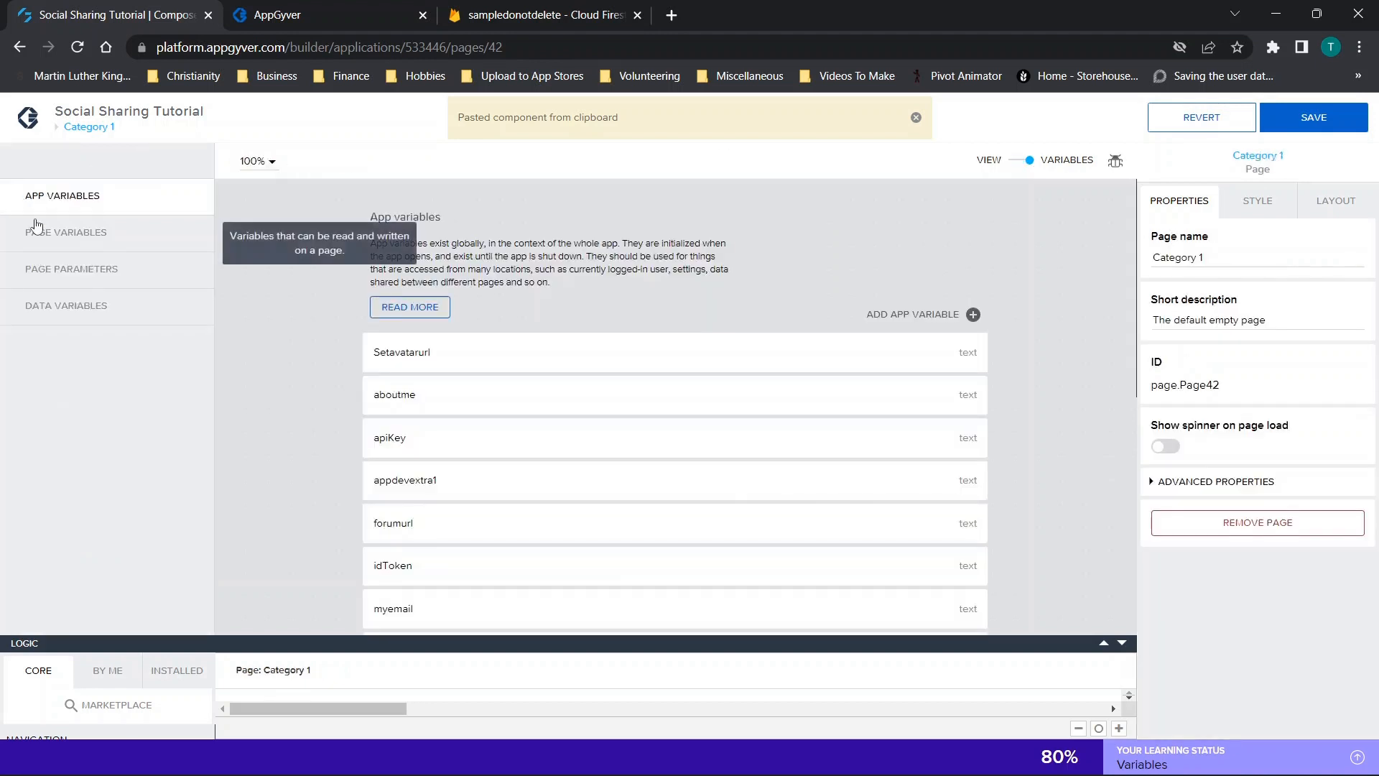
left_click(80, 308)
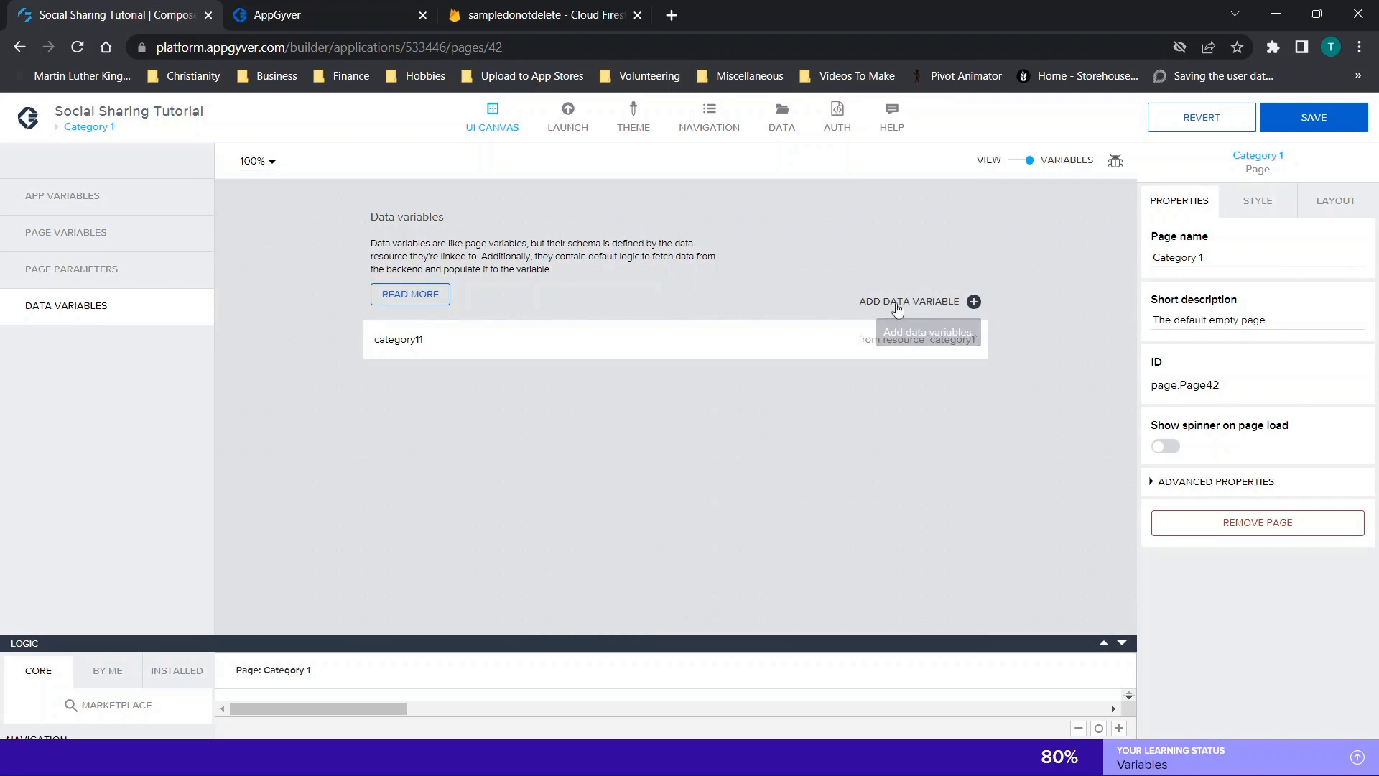
left_click(915, 346)
left_click(1254, 486)
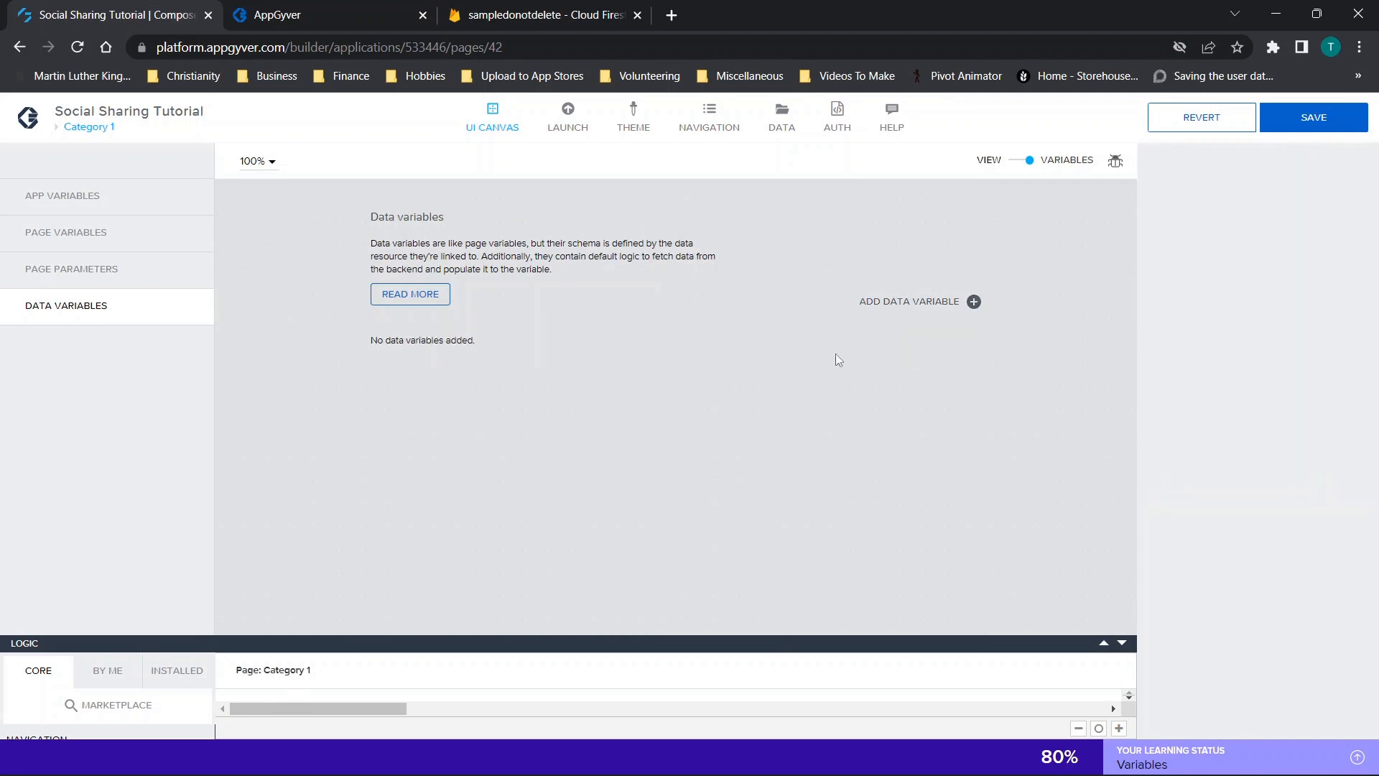
Step: Add a data variable from the category1 resource to the Category 1 page and save the app
left_click(974, 302)
scroll(919, 546, "down", 3)
scroll(921, 546, "down", 3)
scroll(893, 431, "up", 1)
scroll(890, 433, "up", 6)
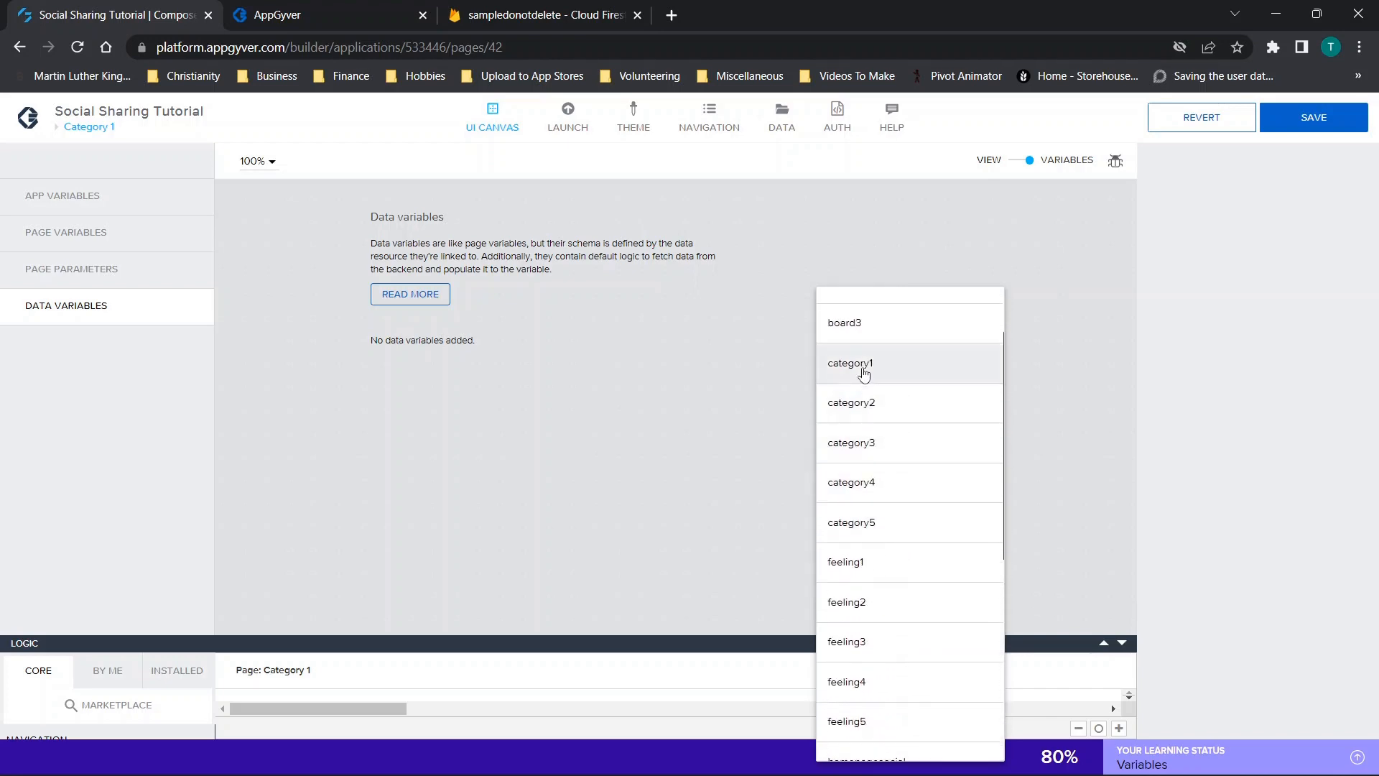
left_click(863, 370)
left_click(1027, 161)
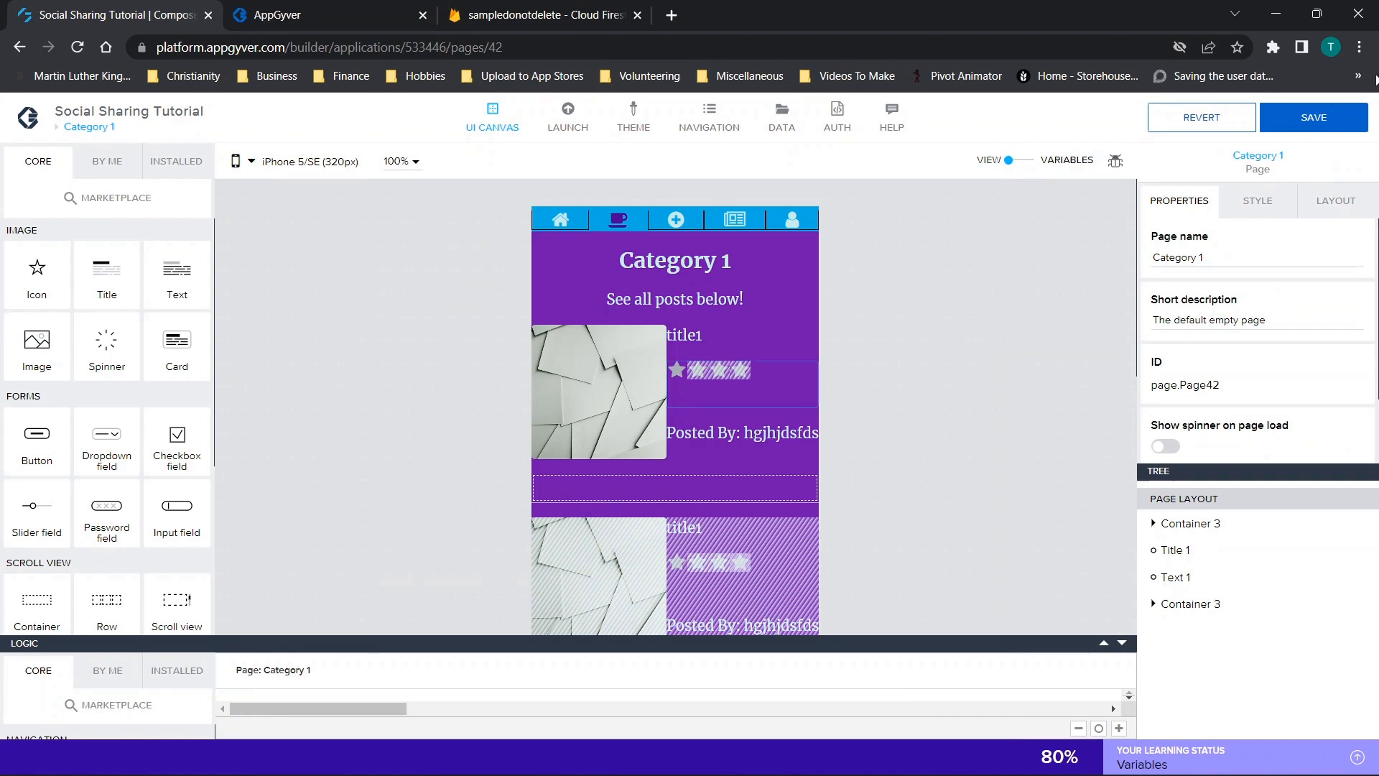
left_click(1313, 119)
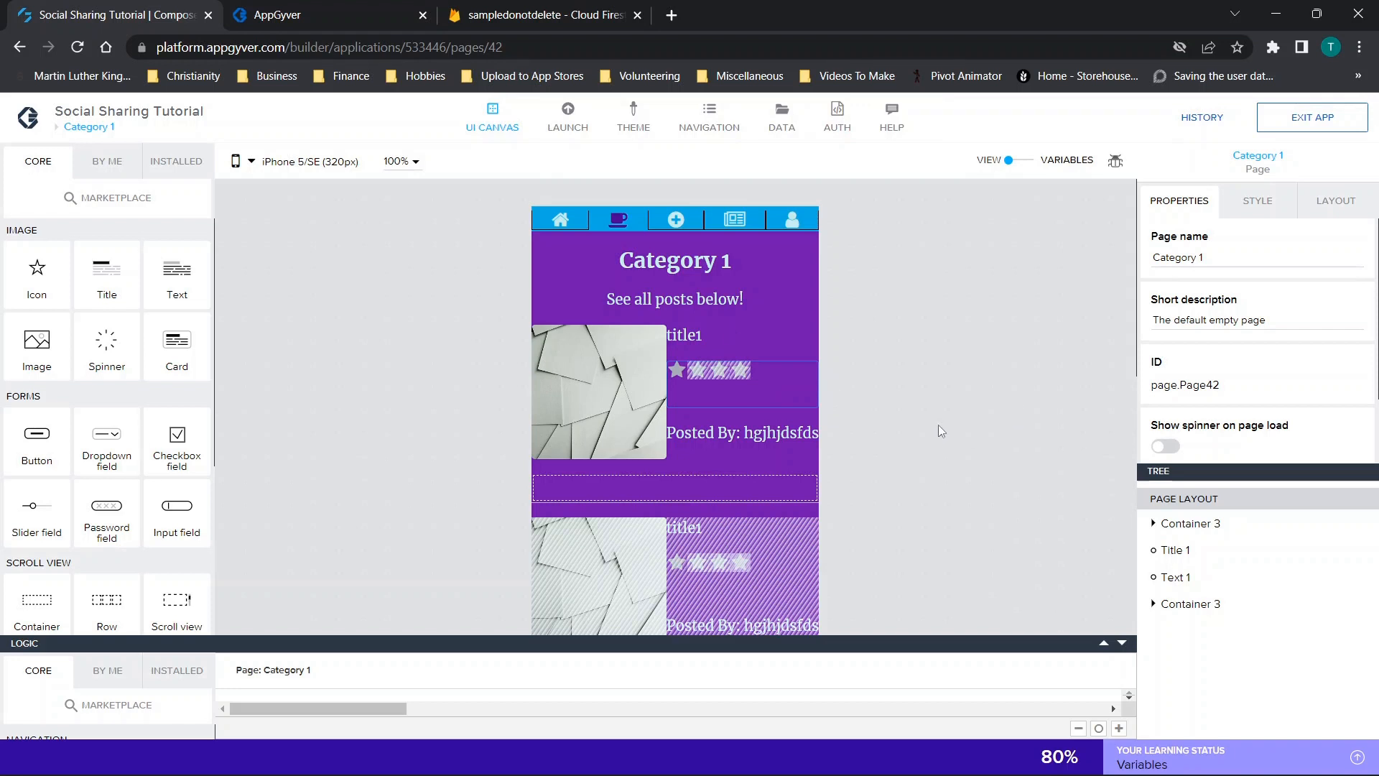
Step: In the Repeat with formula of the pasted Container 3, replace data.topic11 with data.category11
left_click(1215, 603)
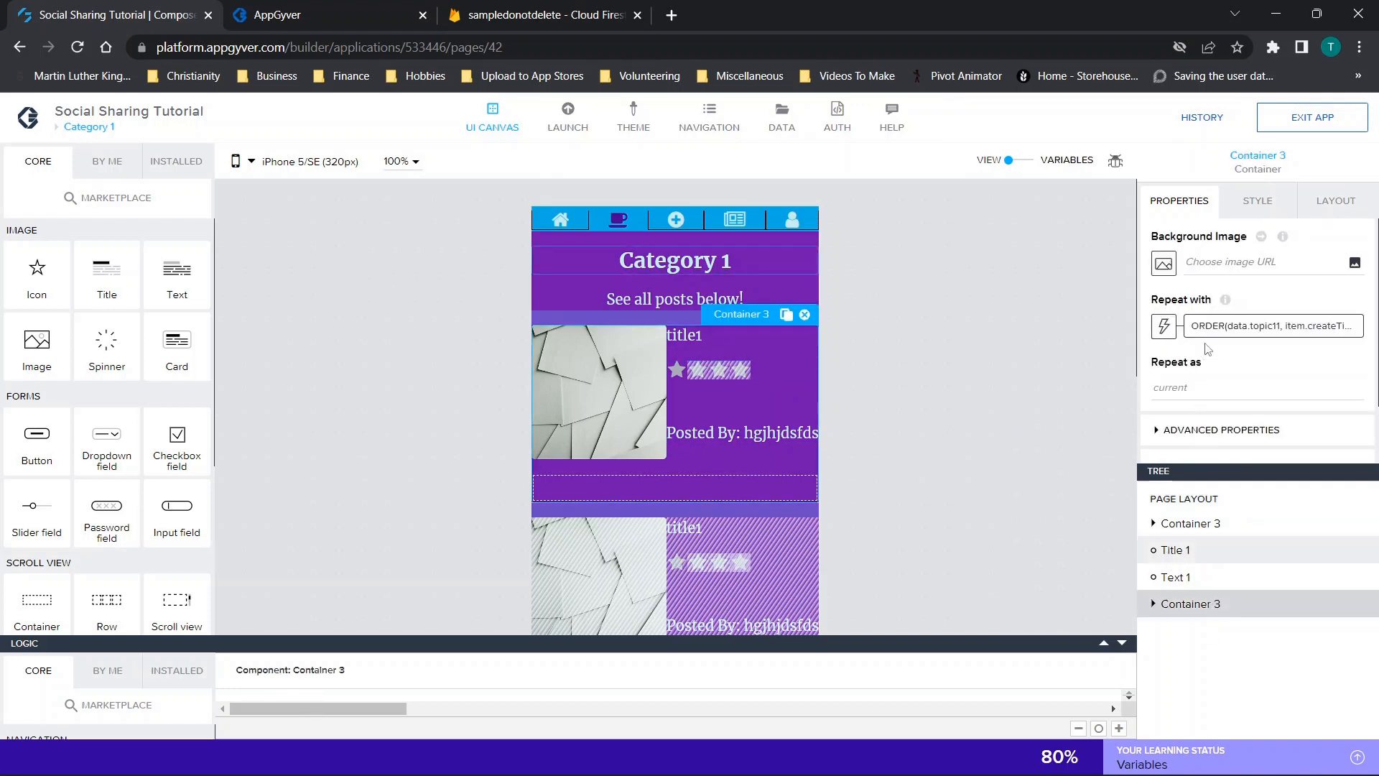
left_click(1221, 326)
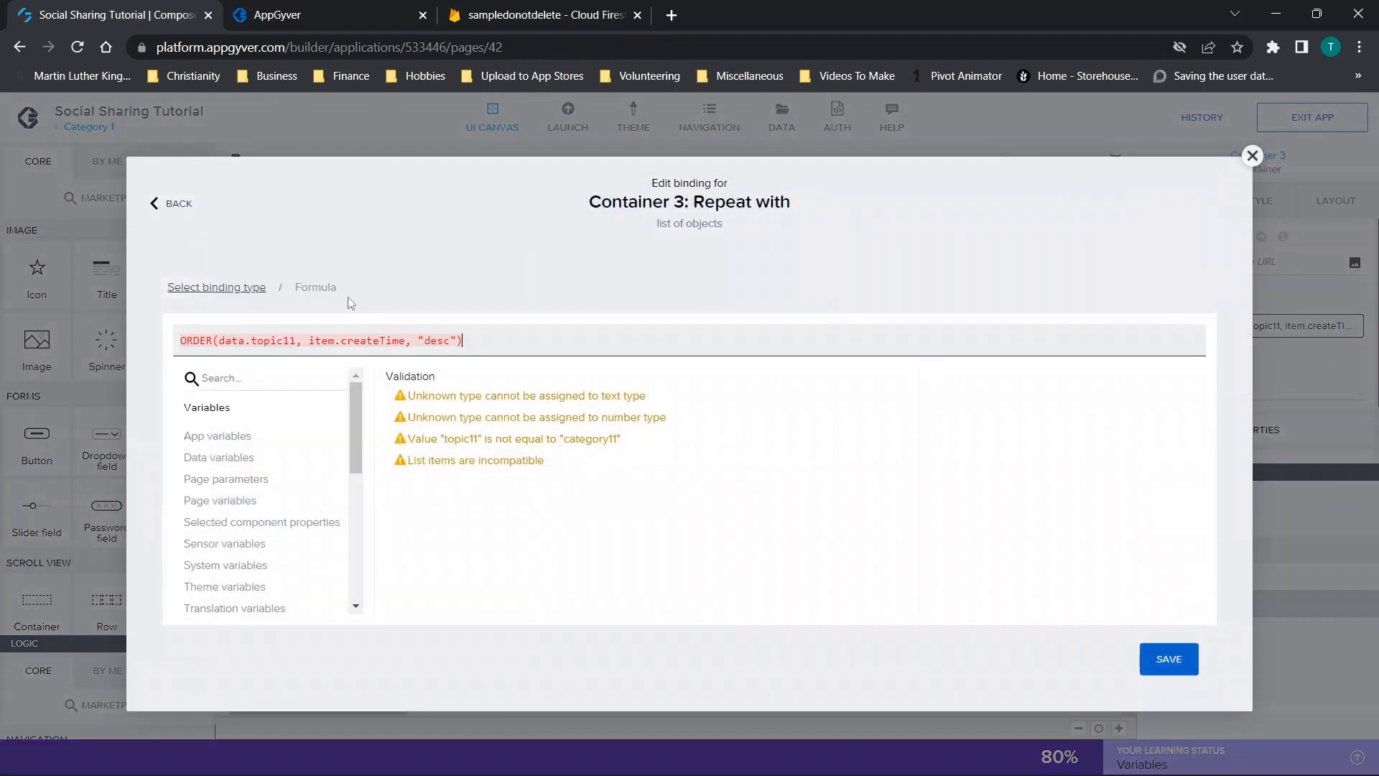
left_click(296, 342)
key("BackSpace")
key("BackSpace")
key("BackSpace")
key("BackSpace")
key("BackSpace")
key("BackSpace")
key("BackSpace")
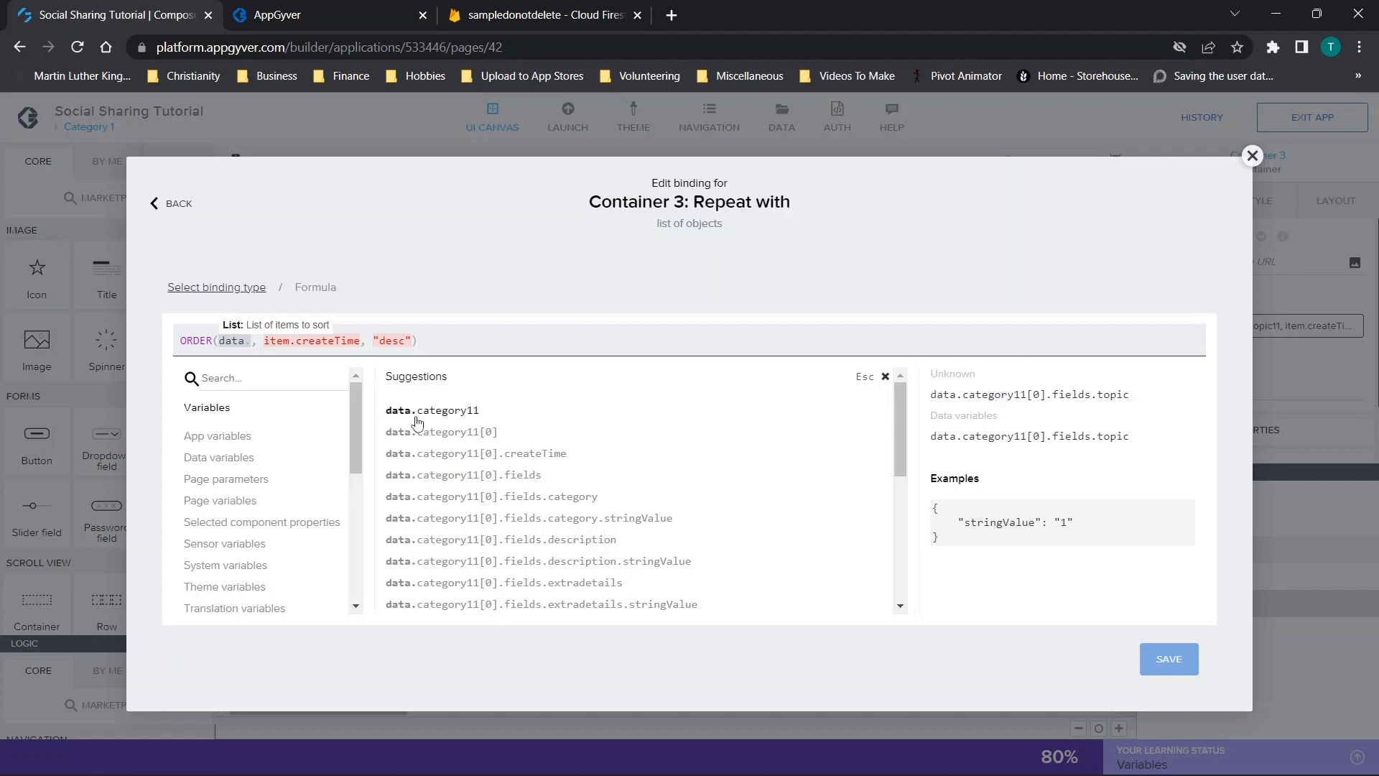
scroll(431, 449, "down", 3)
scroll(423, 435, "up", 3)
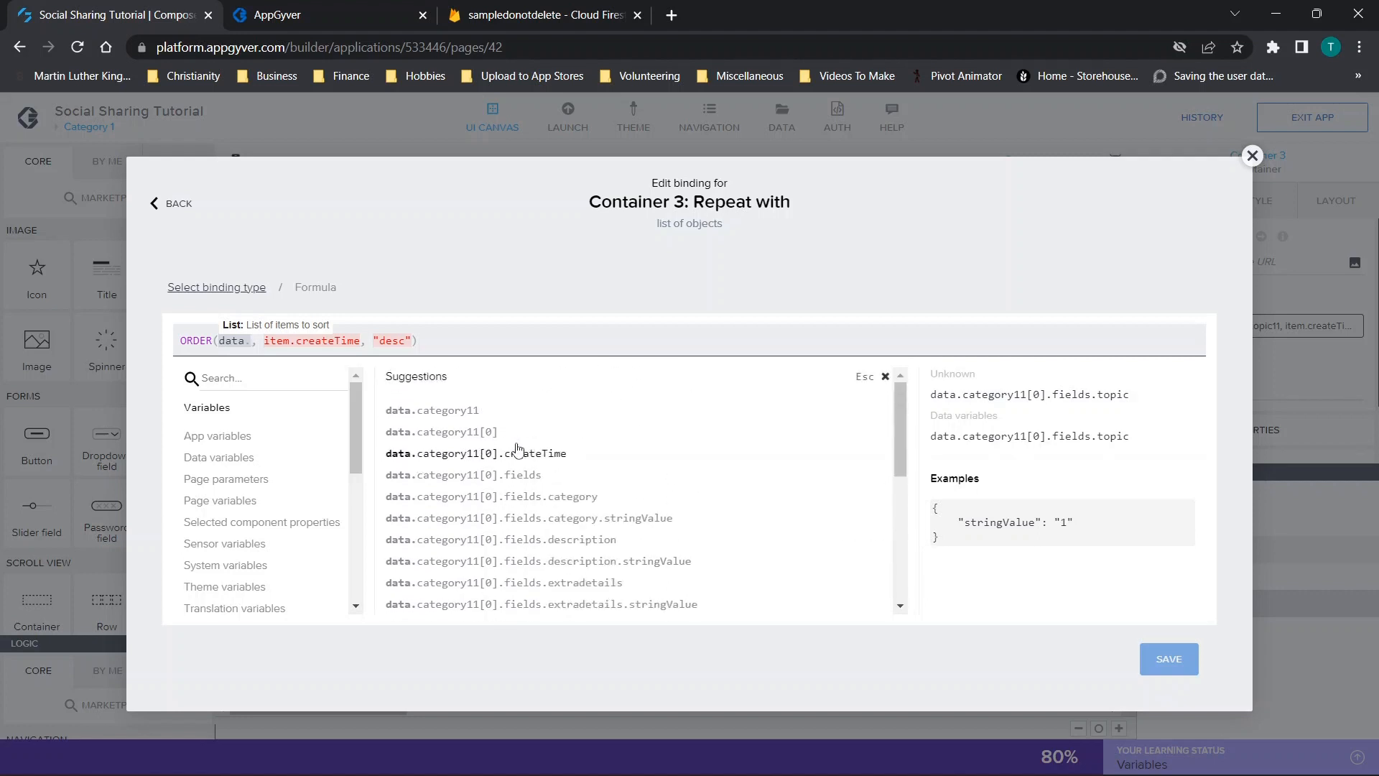
left_click(446, 410)
Step: Check the sorting criteria and sort direction in the ORDER formula and save the Repeat with binding
left_click(468, 341)
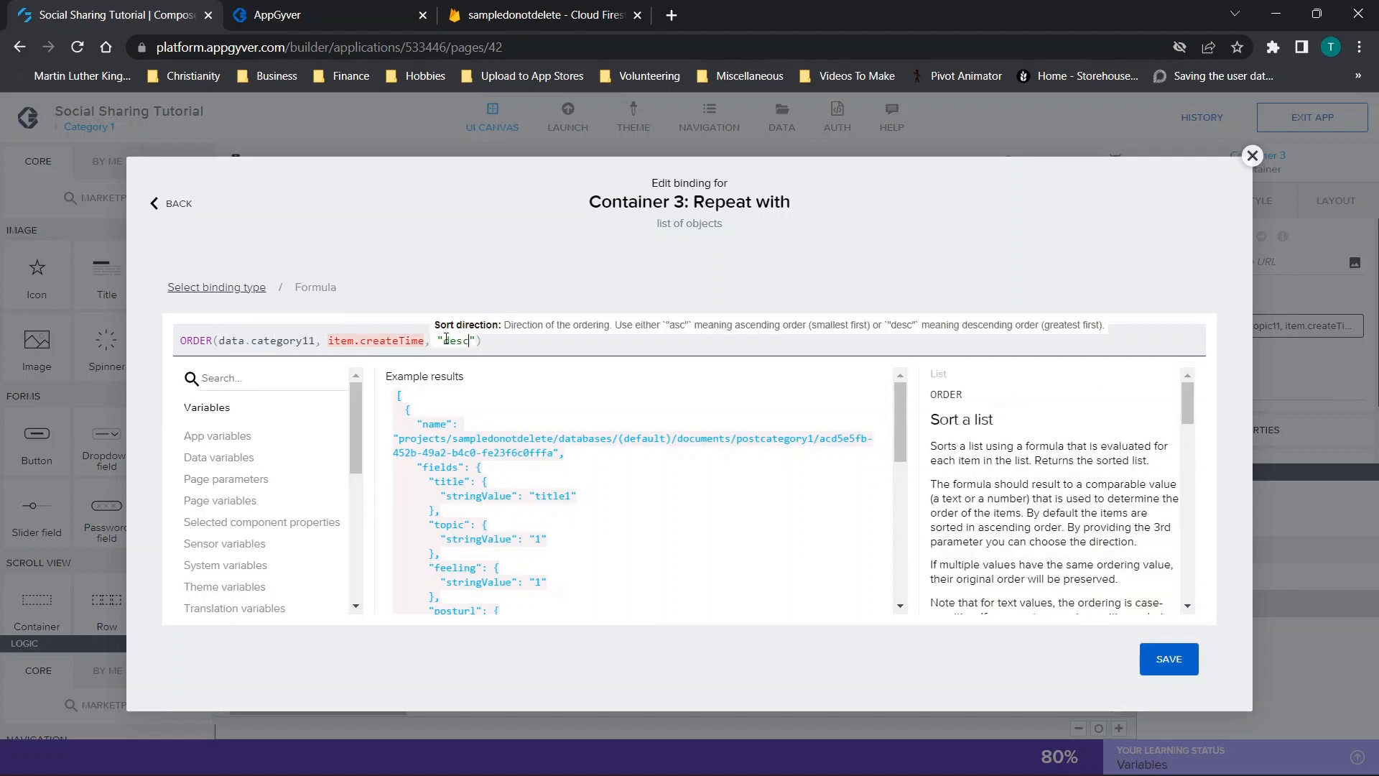
left_click(414, 341)
left_click(485, 343)
left_click(361, 341)
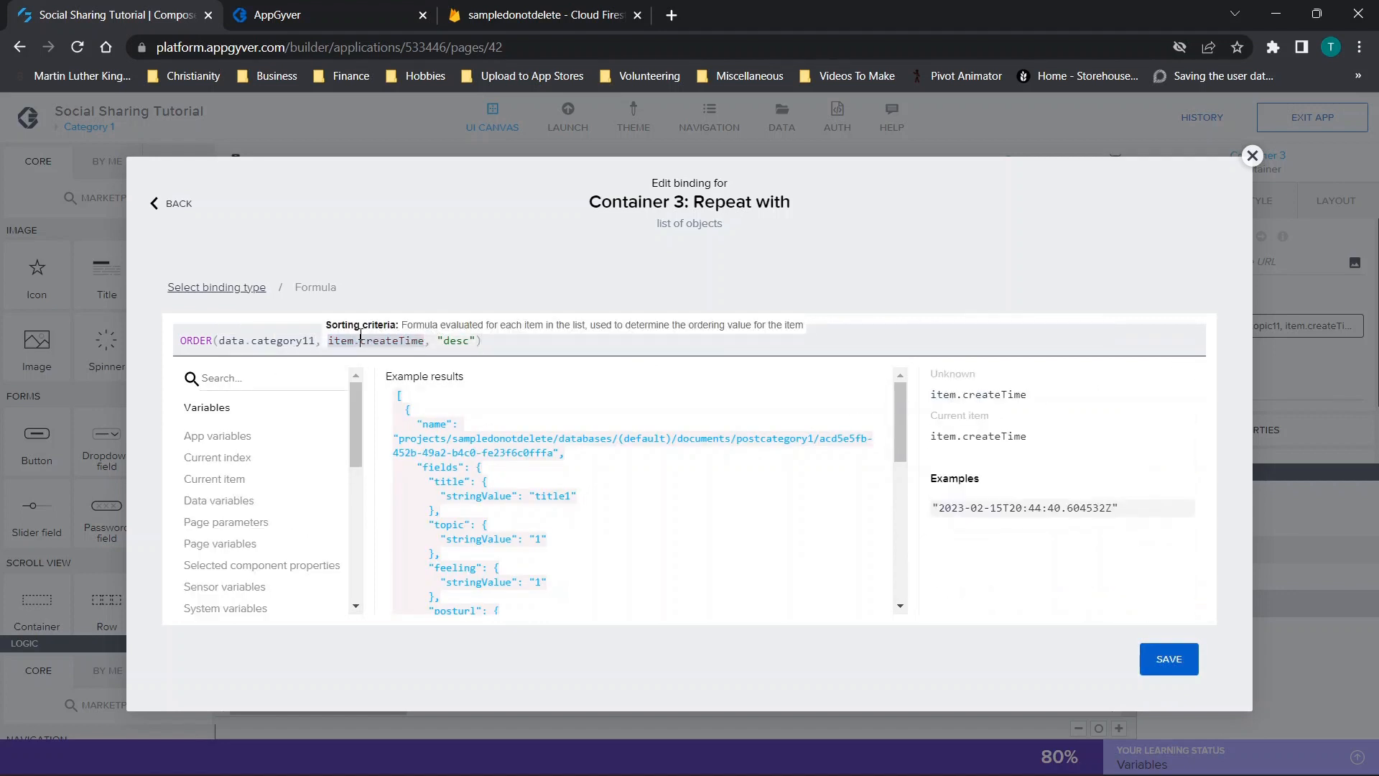
left_click(439, 335)
left_click(556, 336)
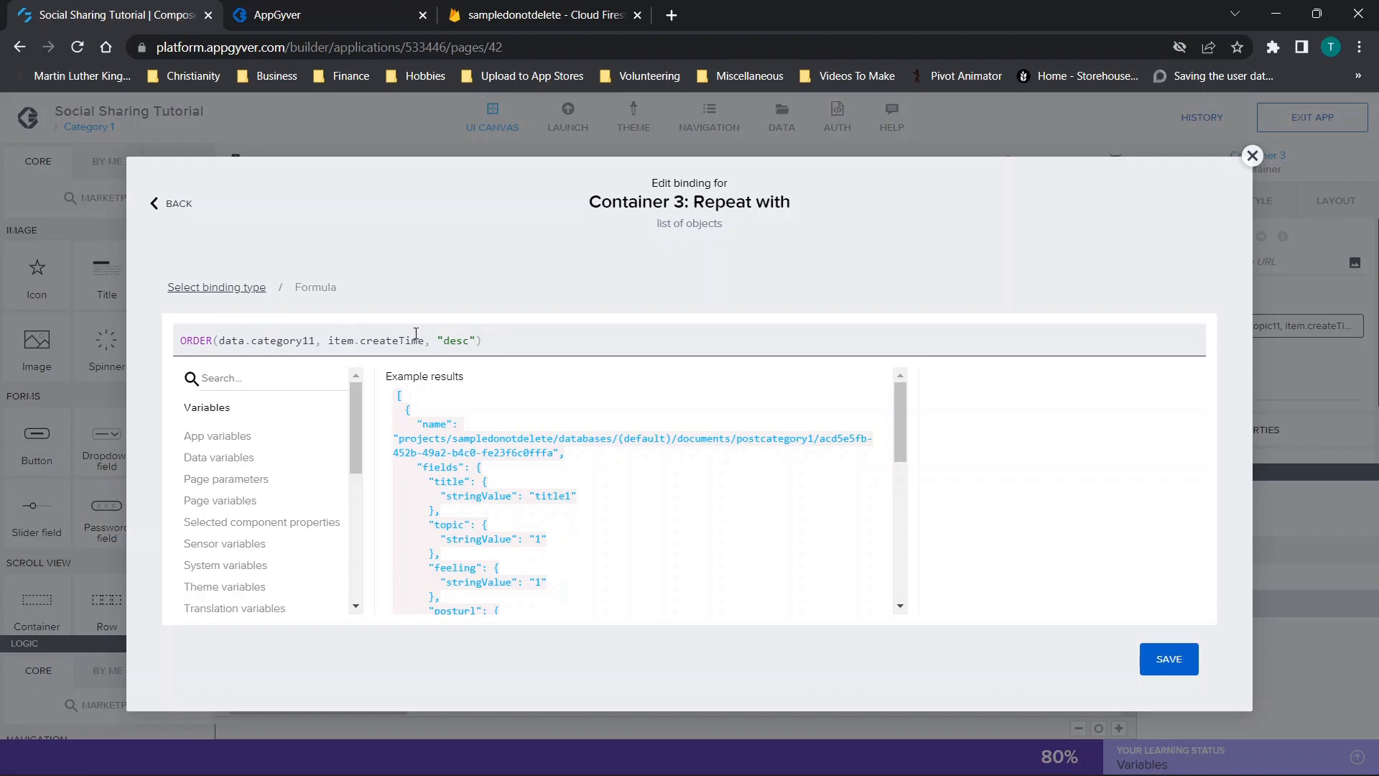
left_click(1170, 661)
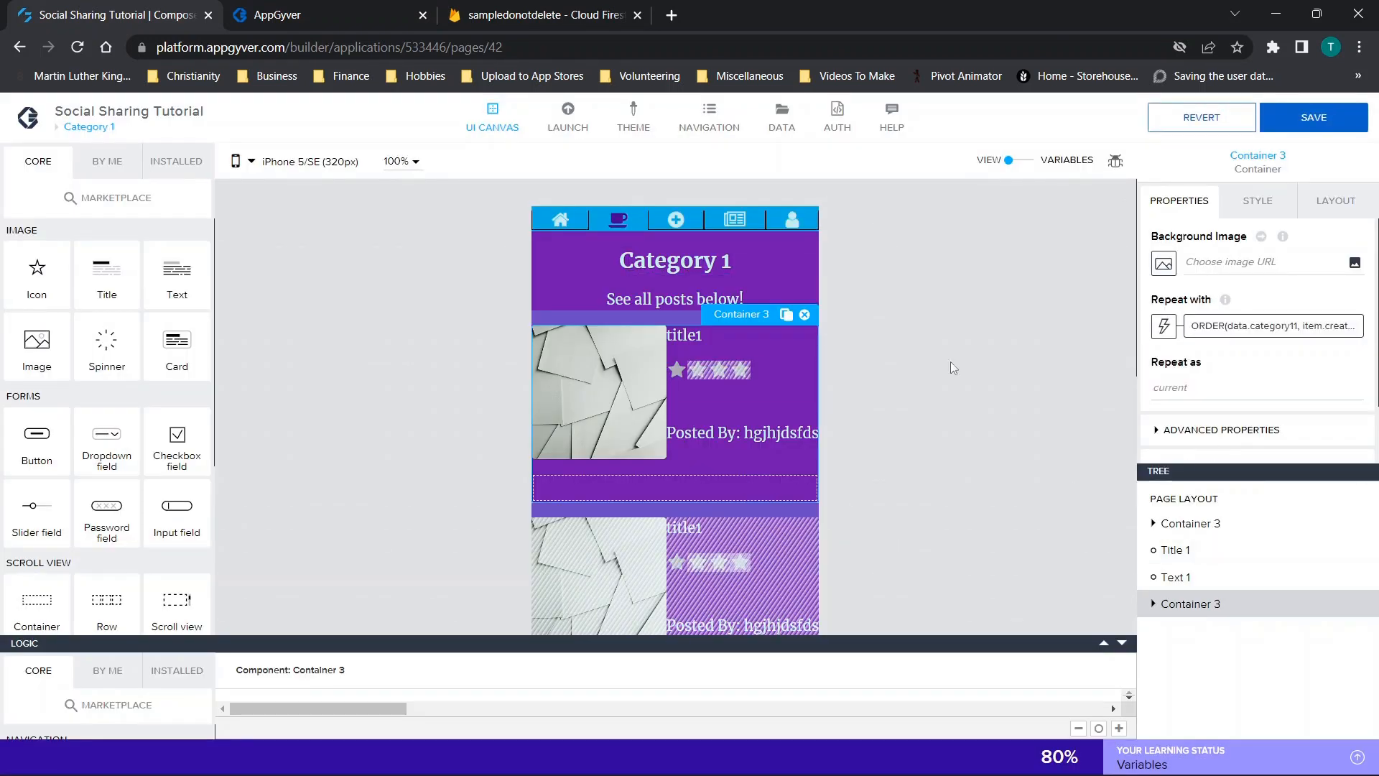
Step: Check the Source binding of Image 1 and the Content binding of Text 6 in the repeated container
left_click(611, 357)
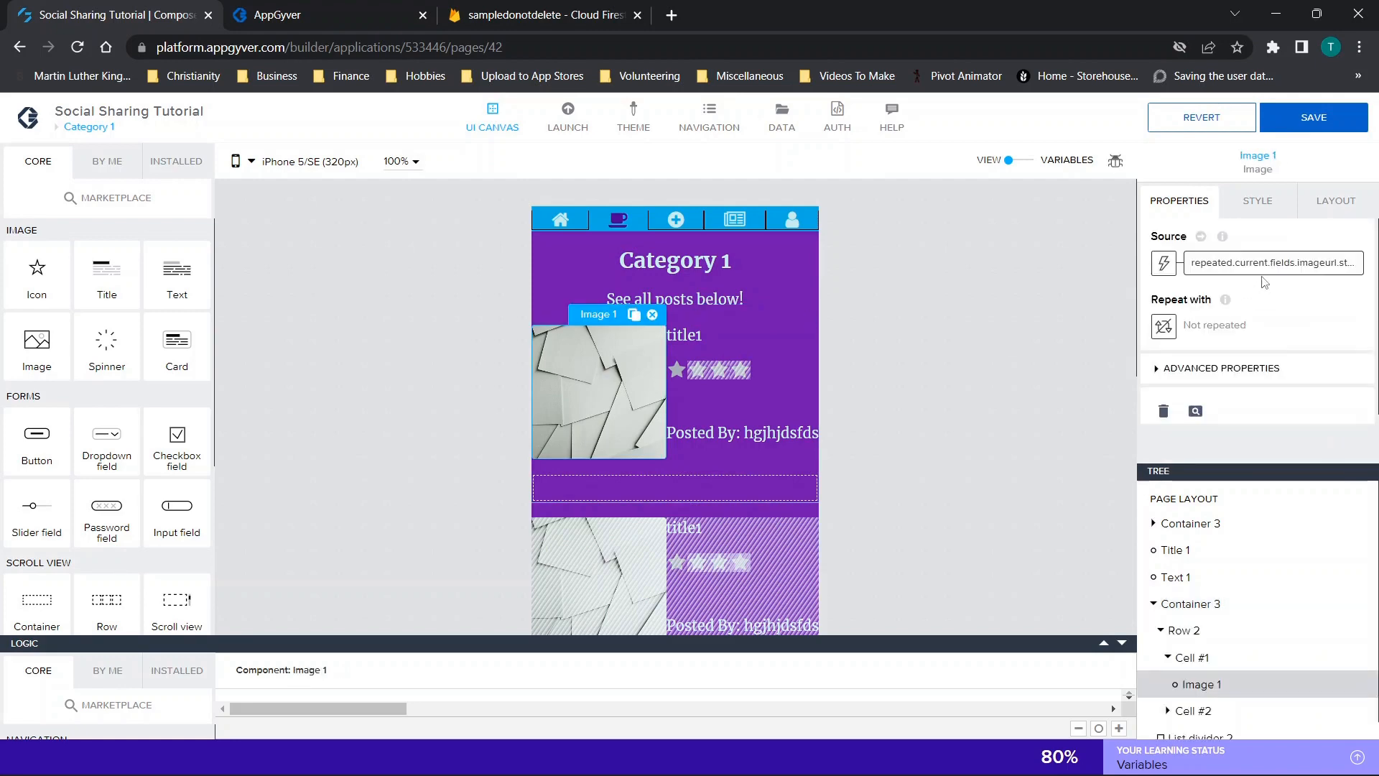
left_click(1214, 264)
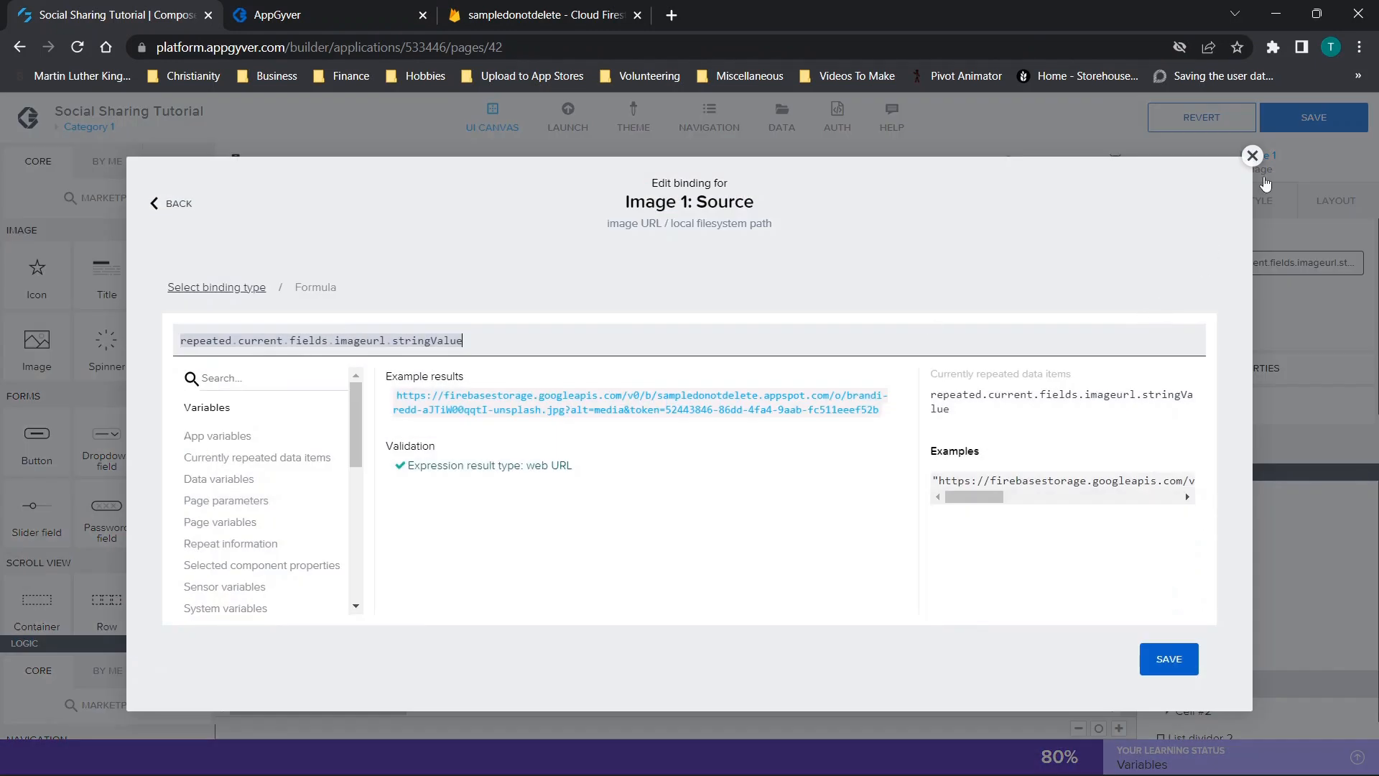
left_click(1251, 155)
left_click(699, 434)
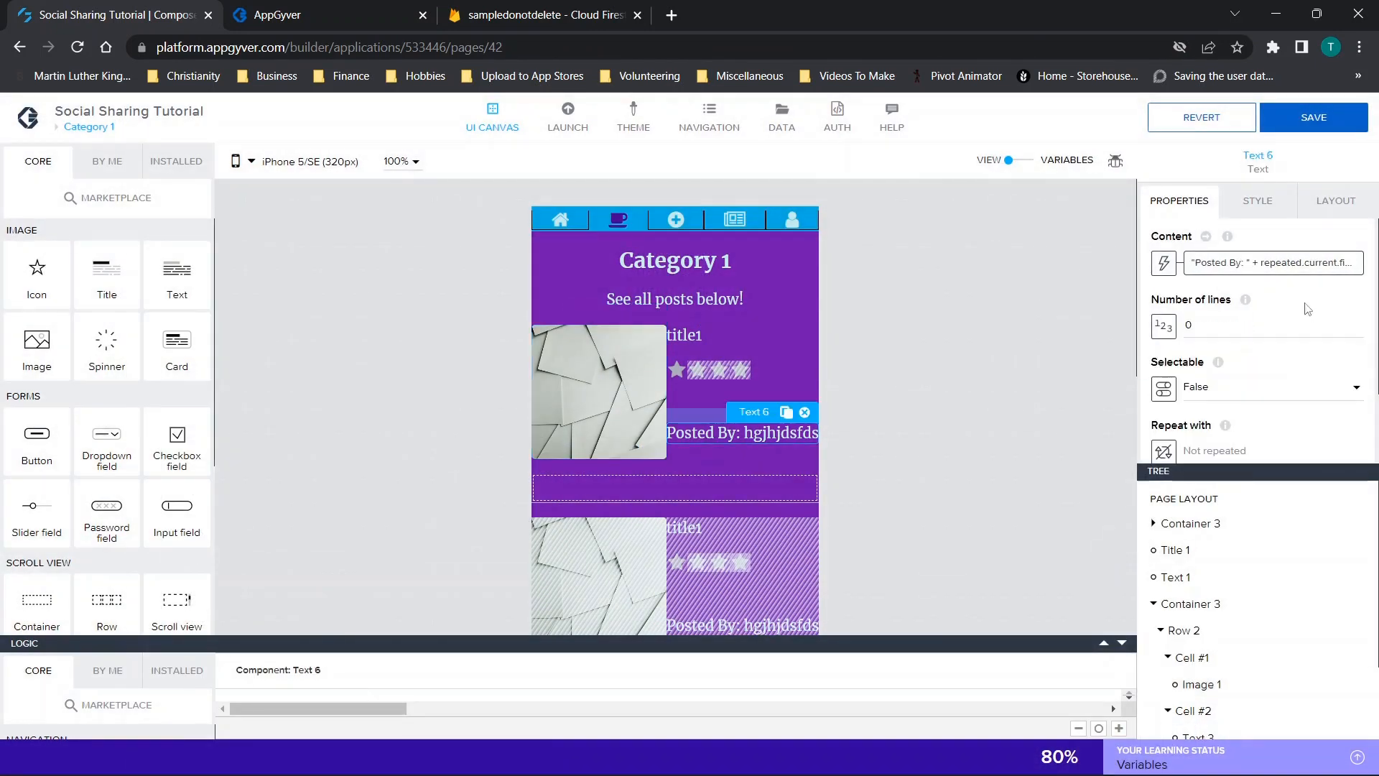
left_click(1221, 263)
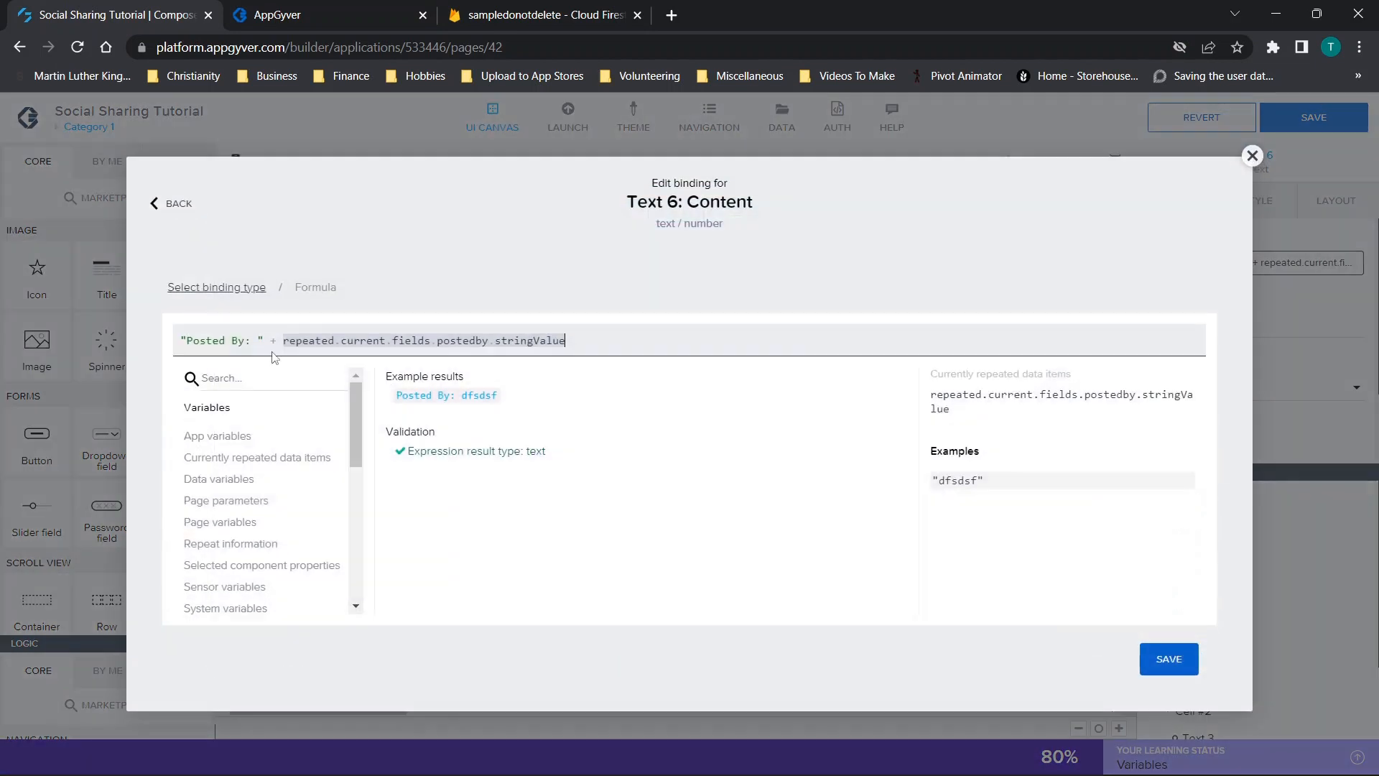
left_click(1252, 156)
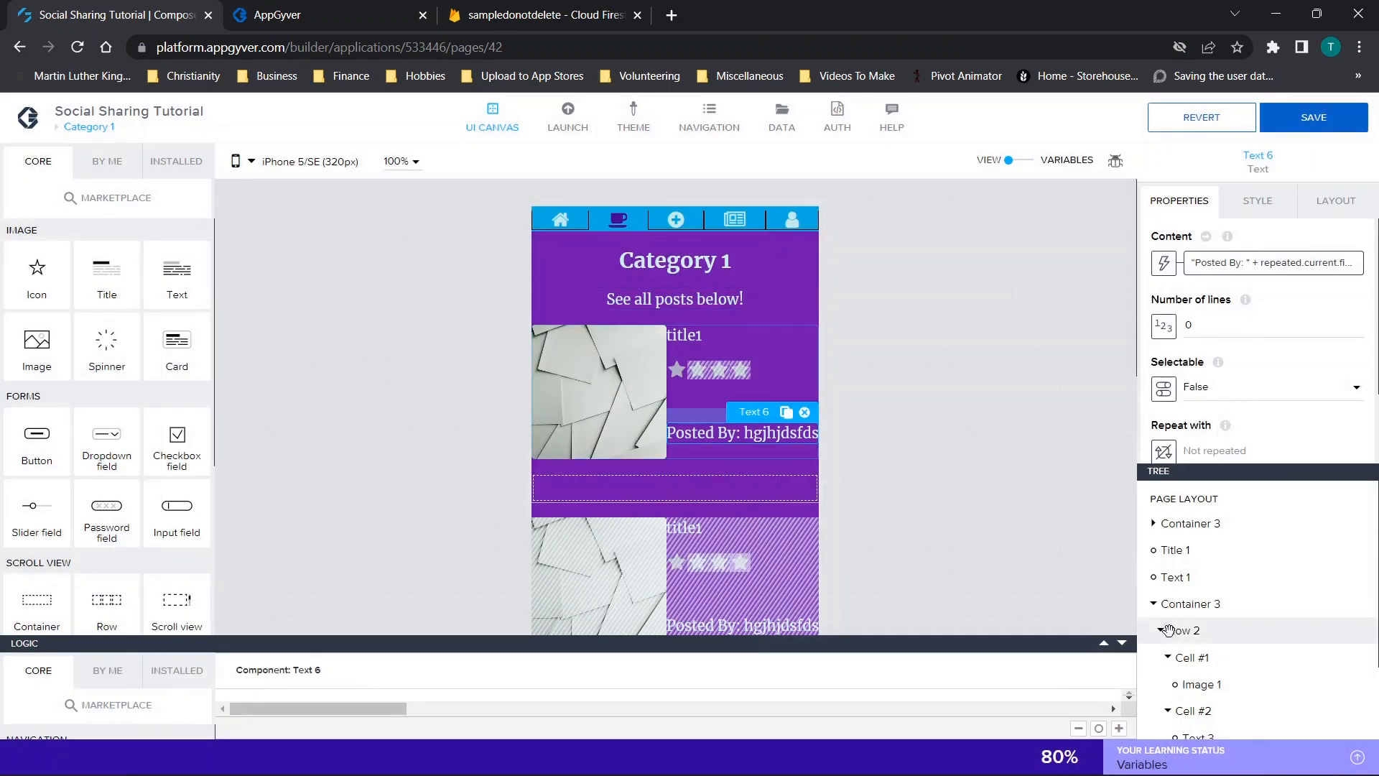
Step: Compare the Category 1 page's data variables with the data source used in Container 3's Repeat with formula
left_click(1189, 604)
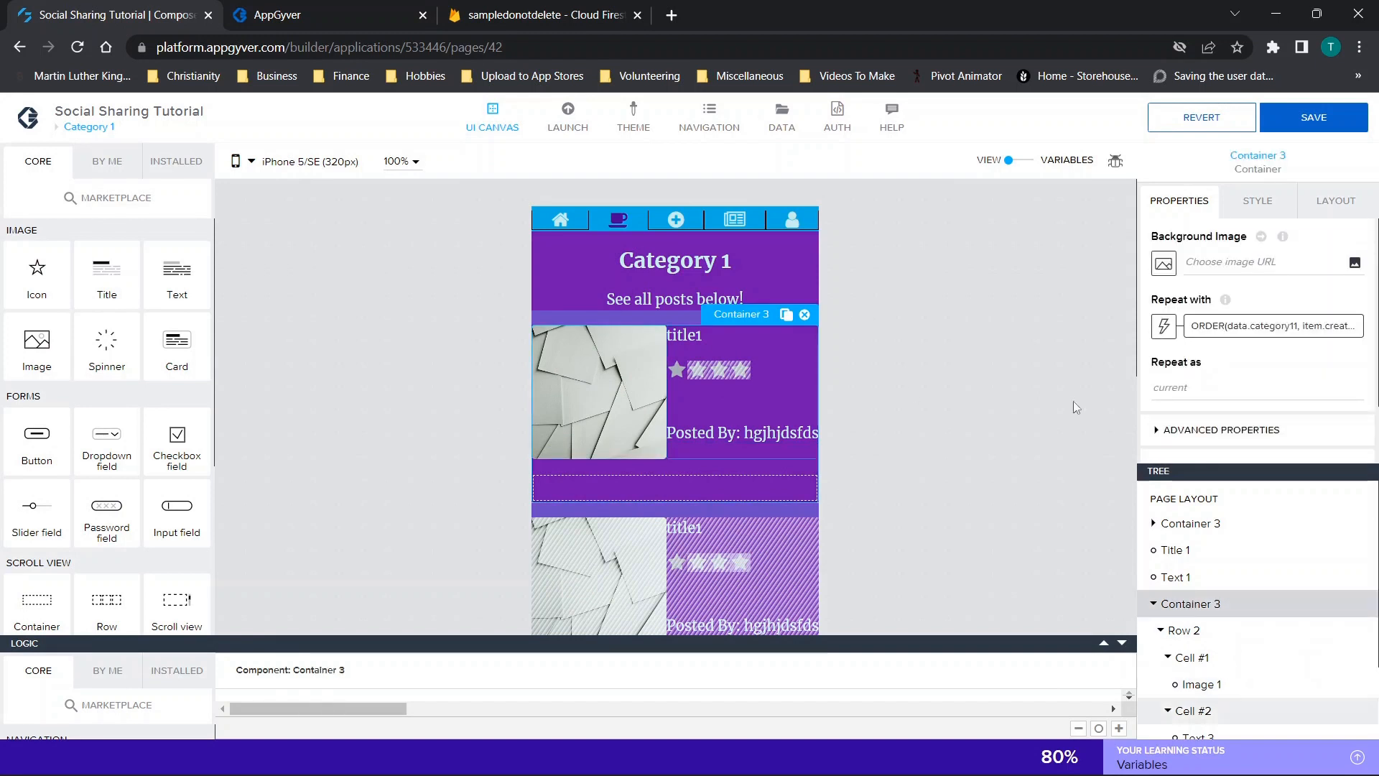
left_click(1020, 160)
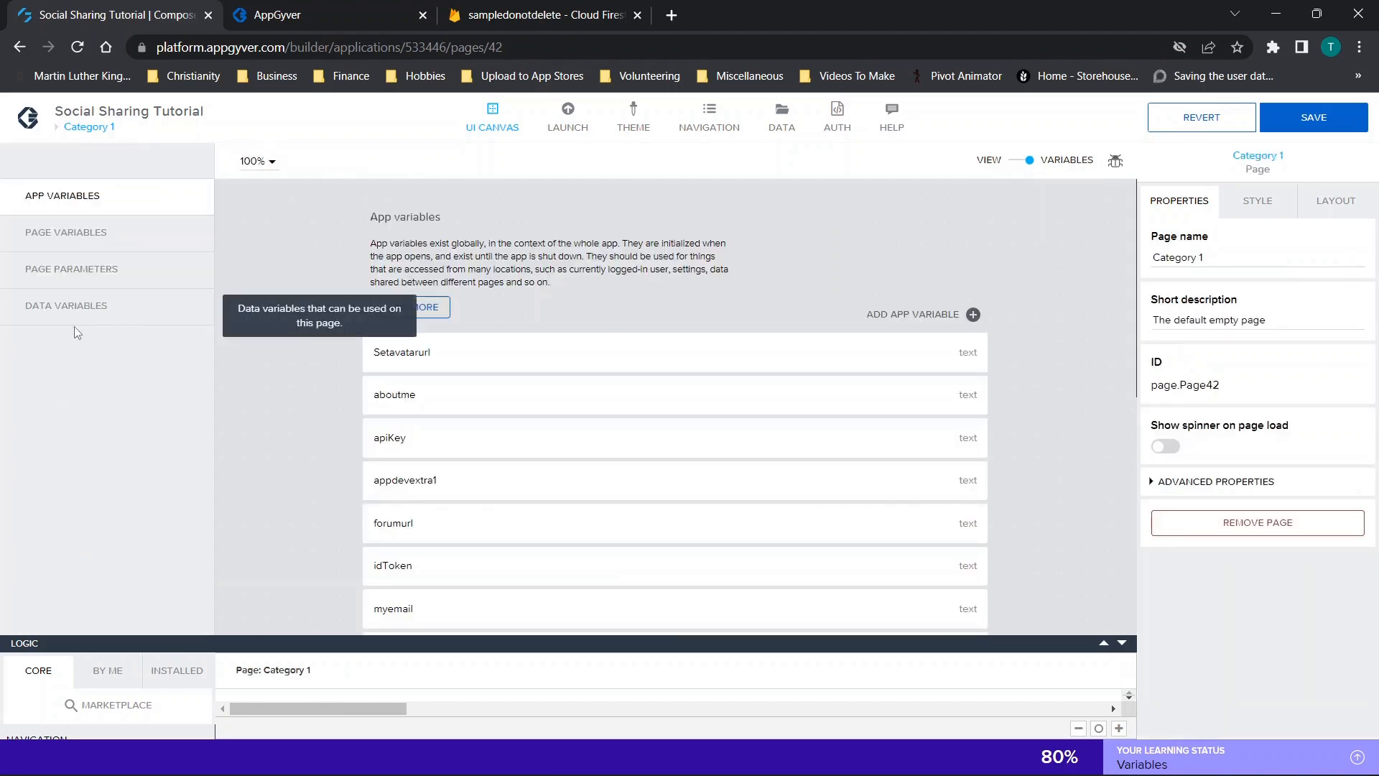
left_click(100, 314)
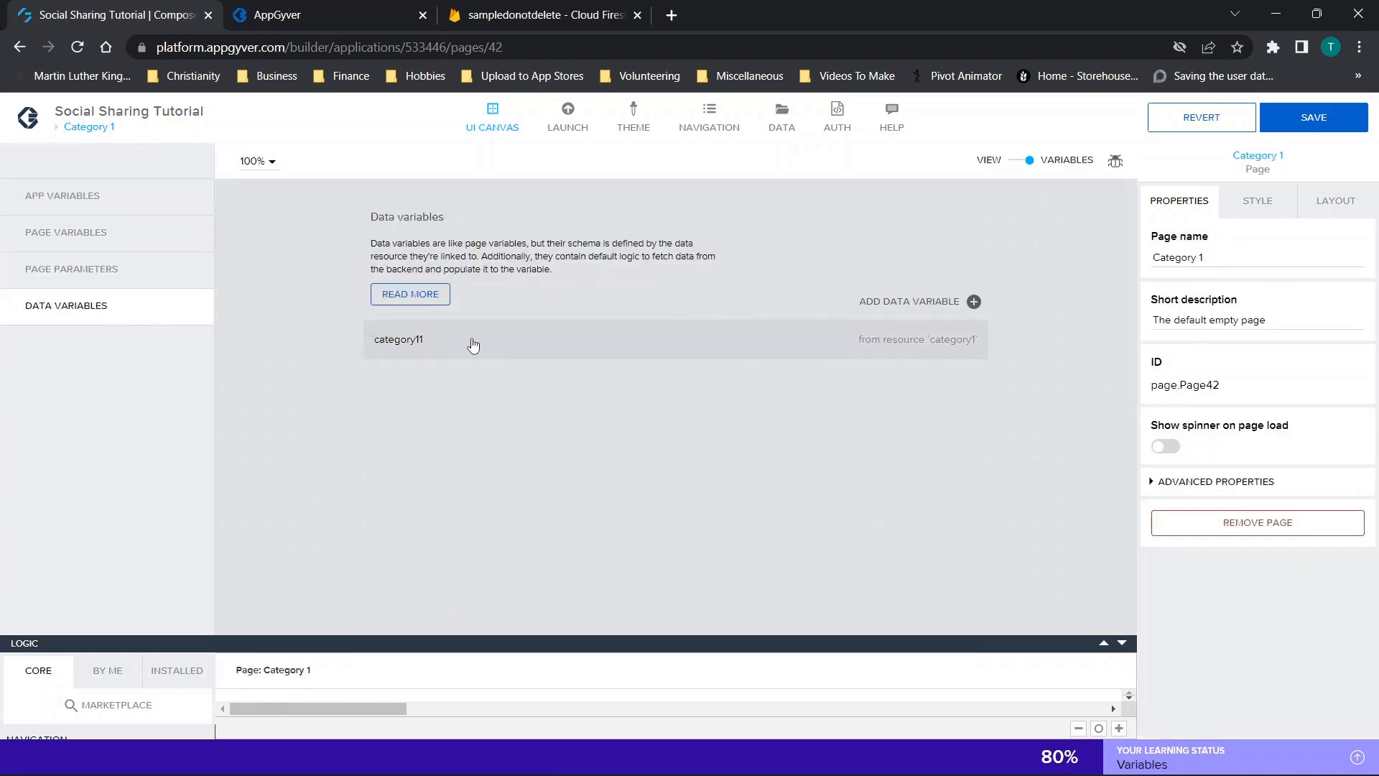
left_click(1014, 160)
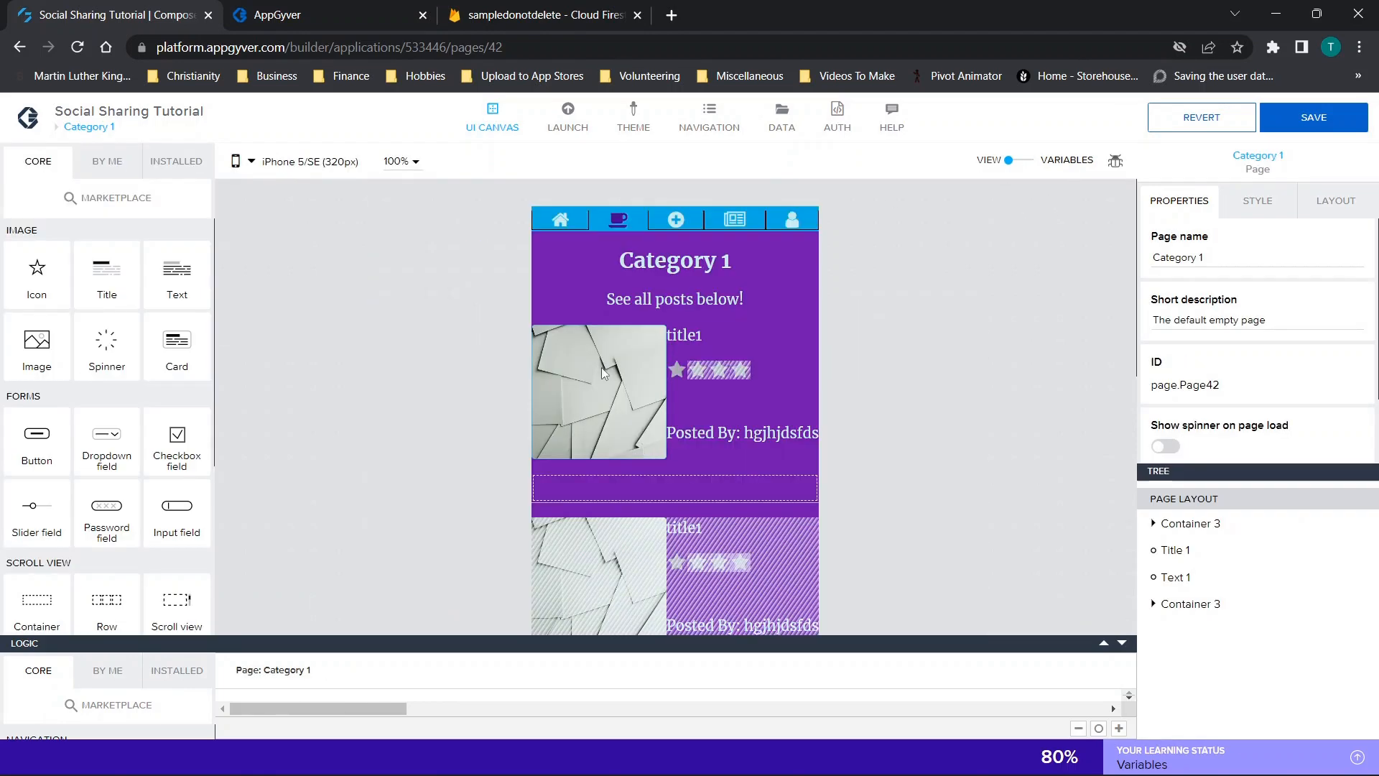
left_click(1177, 603)
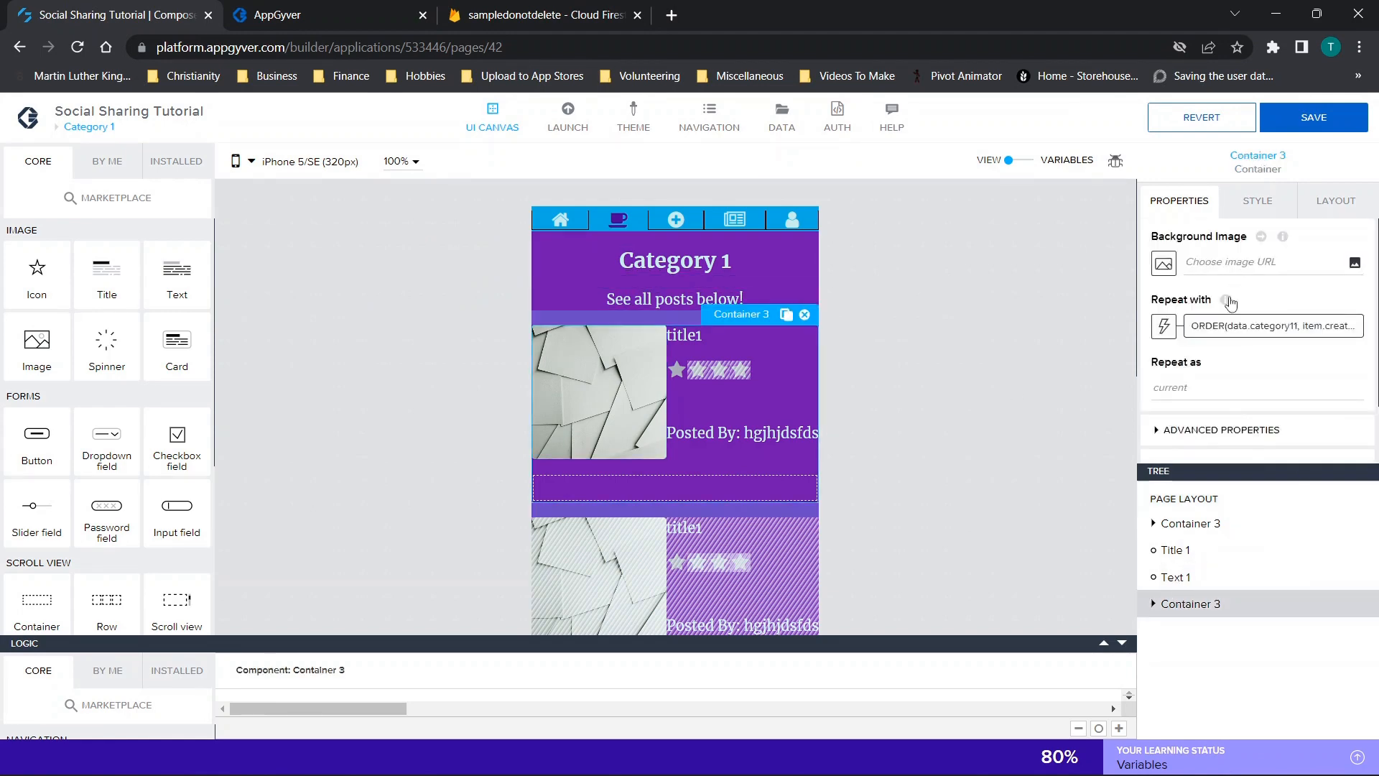
left_click(1229, 325)
left_click_drag(222, 341, 320, 342)
left_click(1252, 155)
Step: Switch to the app preview and start a Light-Medium category post titled "post 2" with the description "bubuui"
left_click(319, 14)
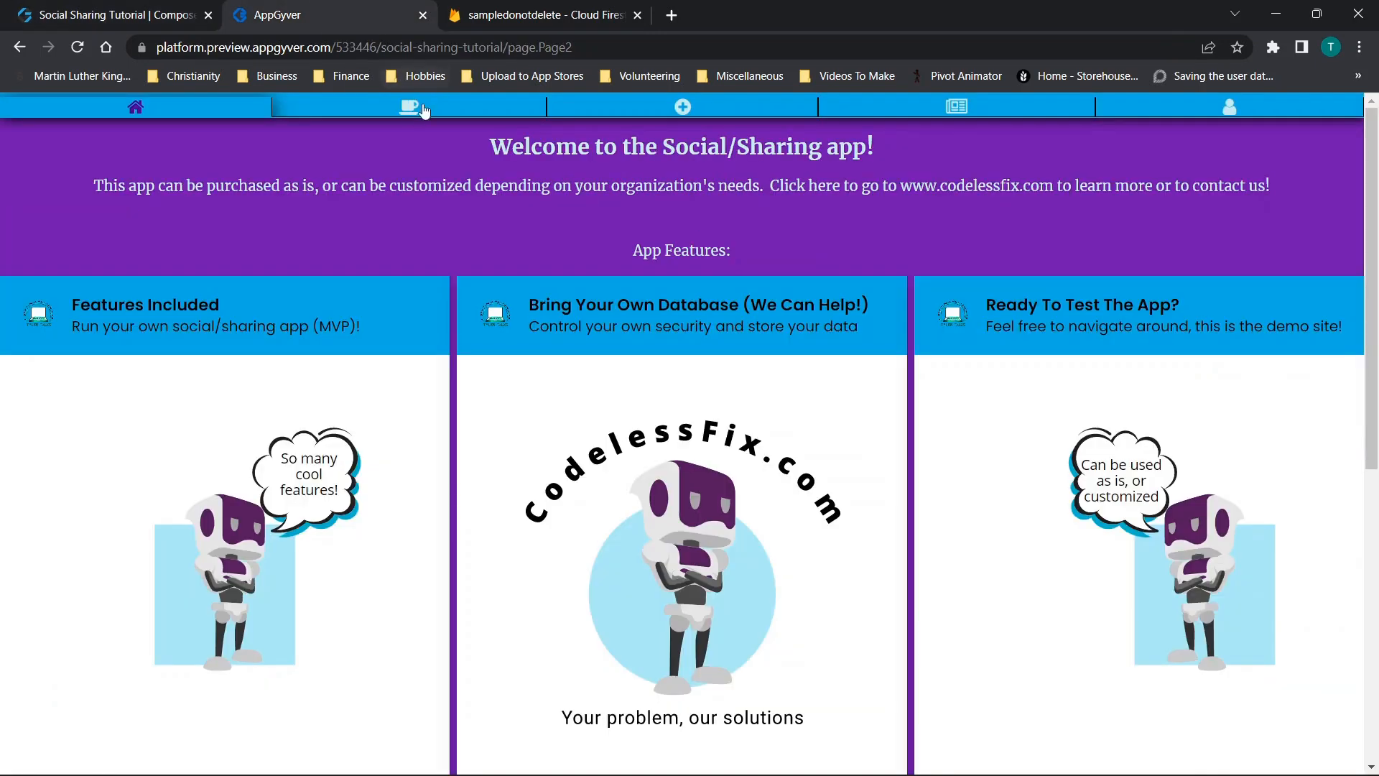
left_click(683, 107)
left_click(682, 107)
left_click(126, 412)
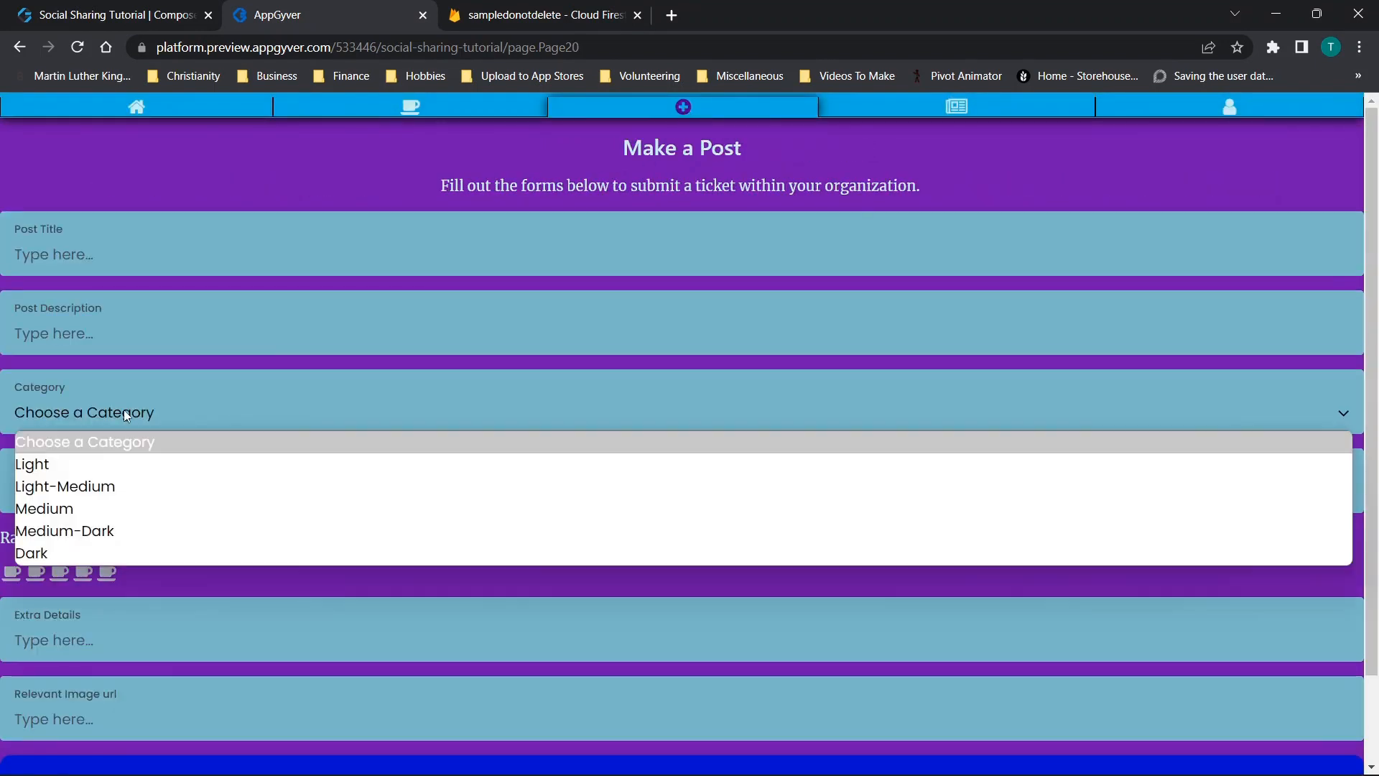
left_click(66, 486)
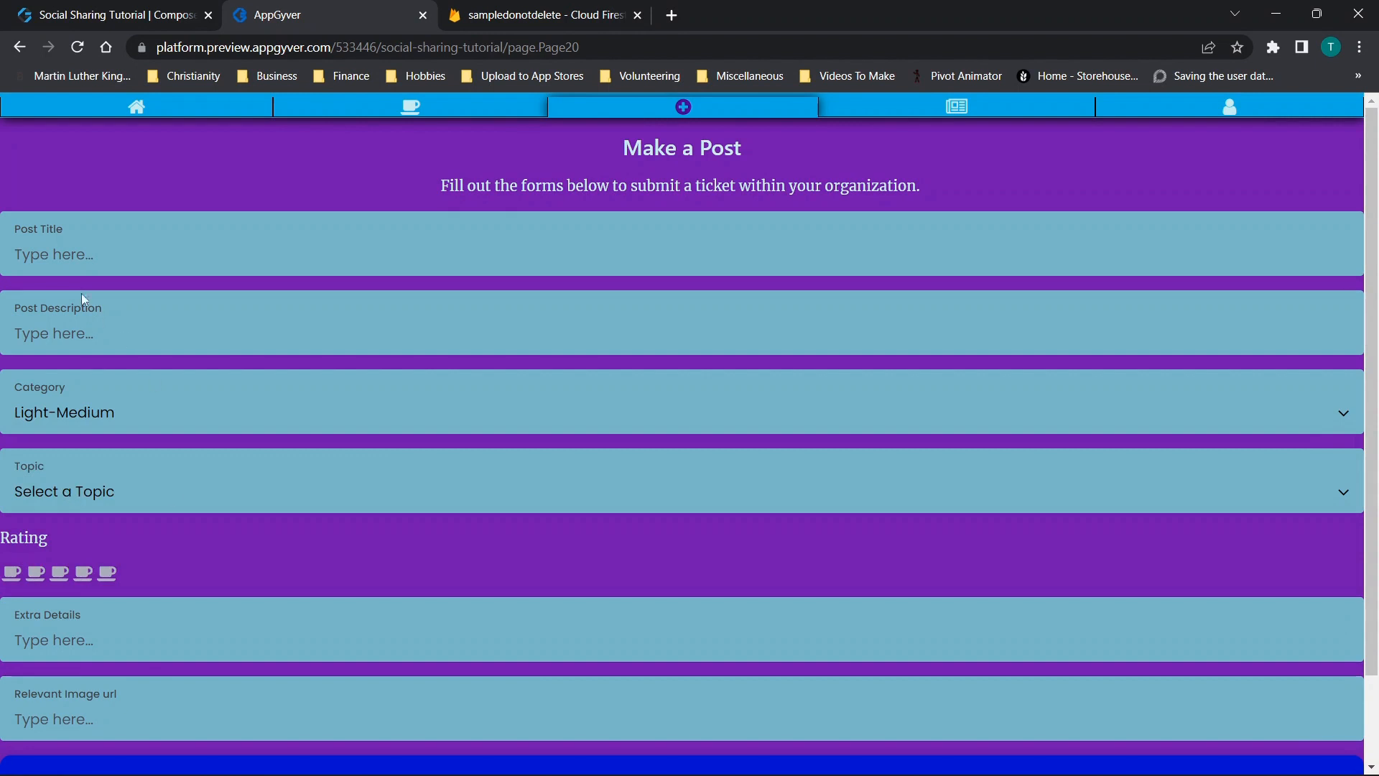
type("post 2")
type("bubuui")
Step: Set the post's topic to Category 2, rate it two cups, enter "bubuiihooih" as extra details, paste the image URL and submit
left_click(67, 494)
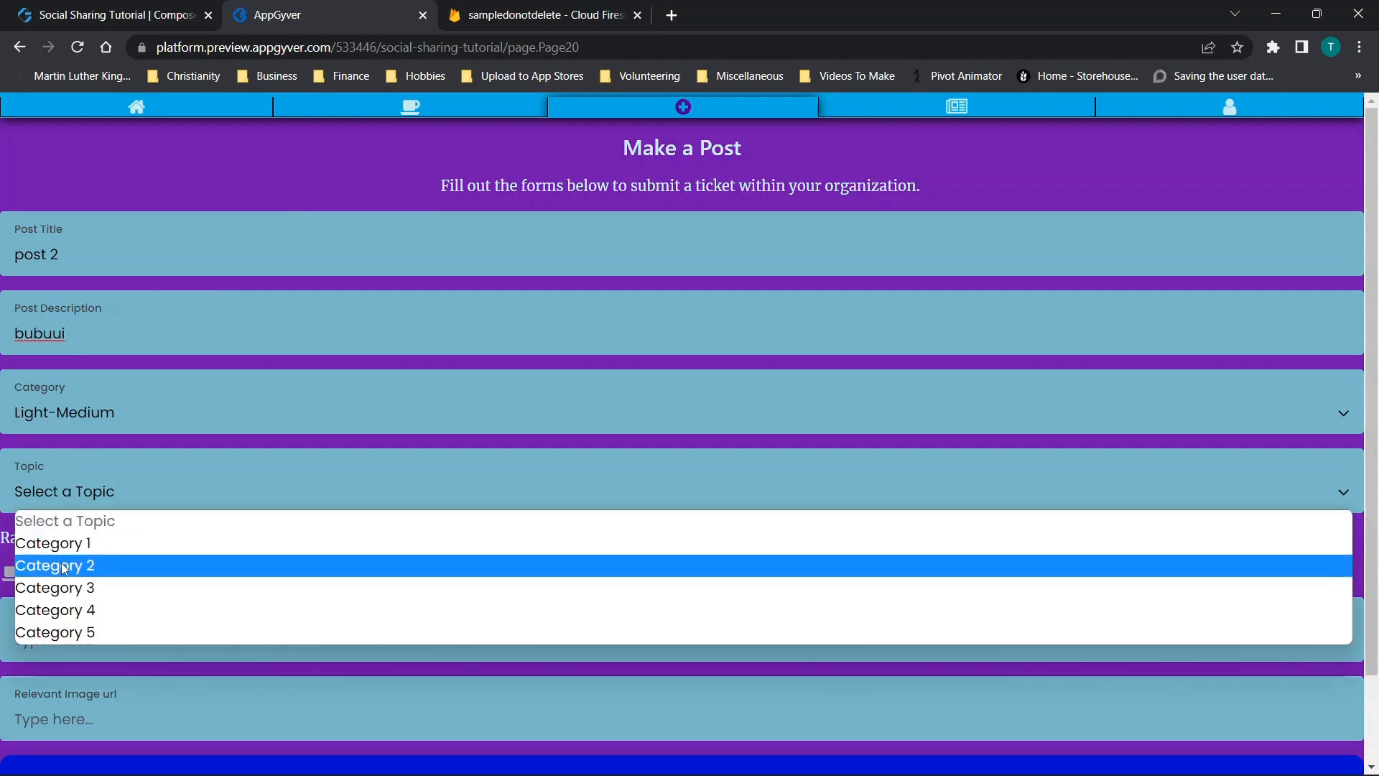
left_click(61, 562)
left_click(36, 573)
left_click(81, 630)
type("bubuiiho")
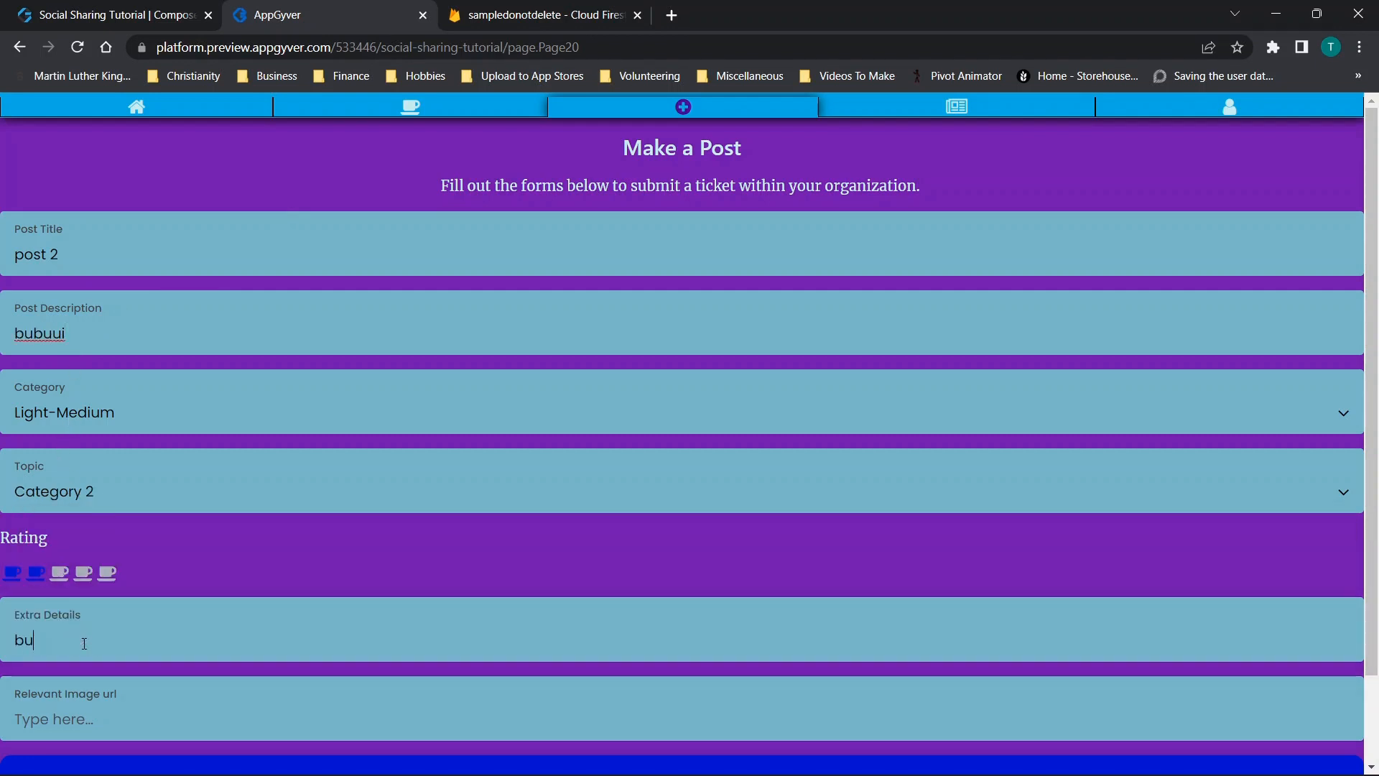
scroll(309, 580, "down", 2)
type("oih")
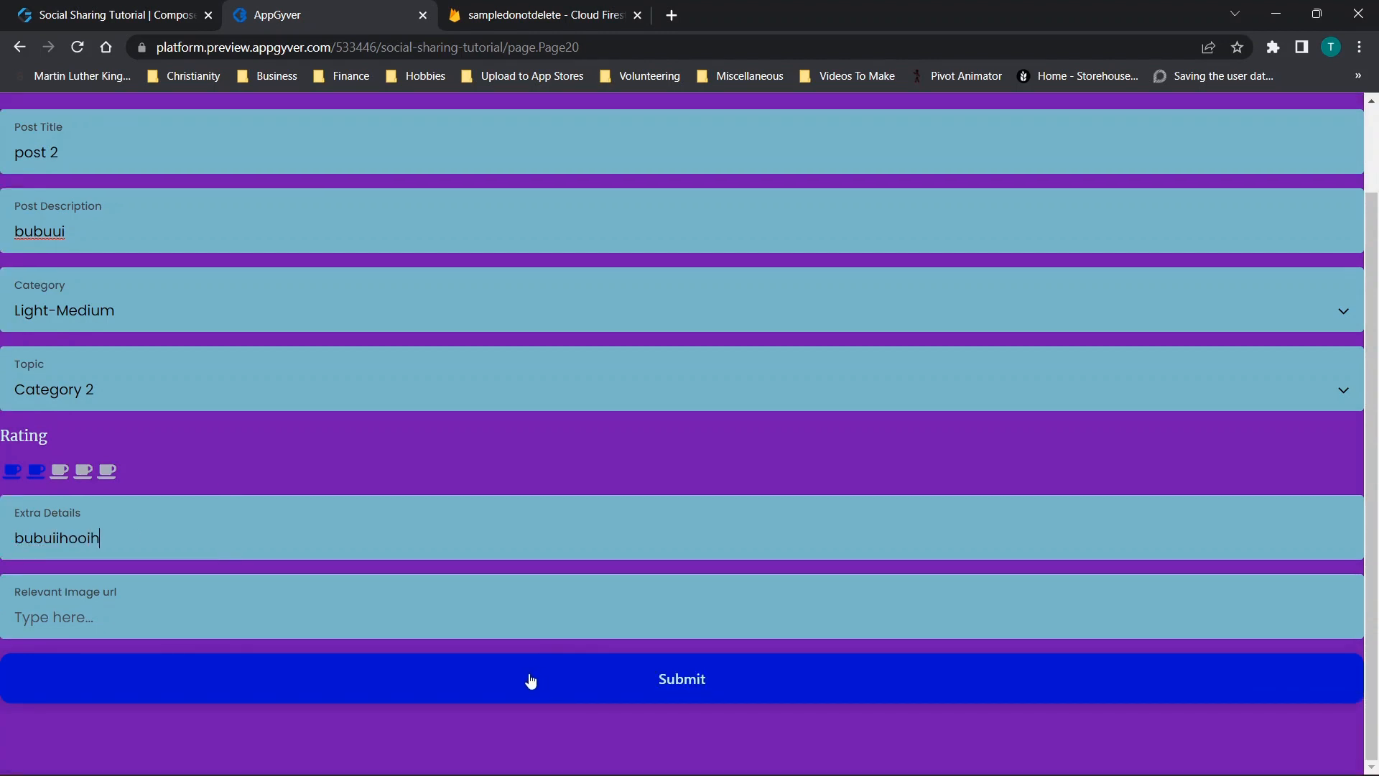
key("Tab")
key("ctrl+v")
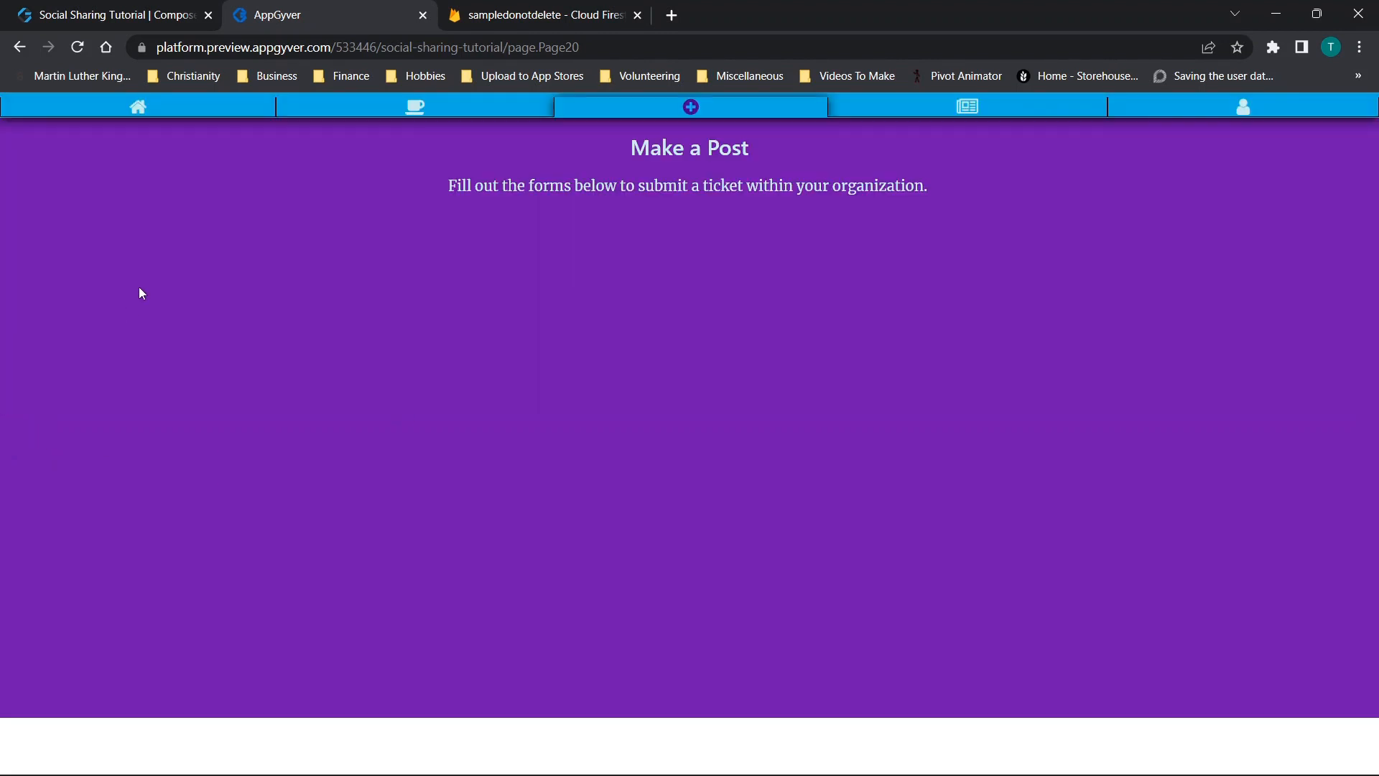
Step: View the posts on the Topic 2 page and on the Category 2 page of the preview
left_click(411, 111)
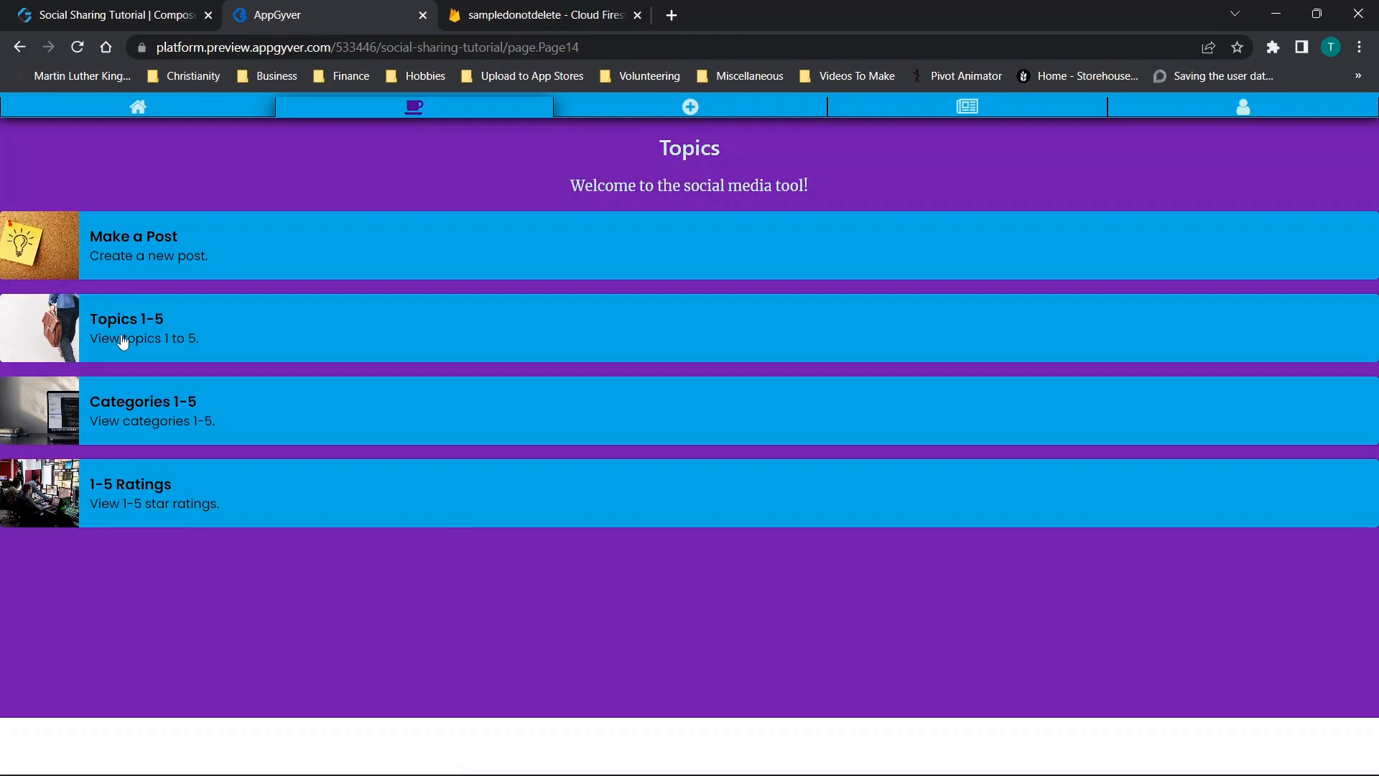
left_click(123, 342)
left_click(144, 317)
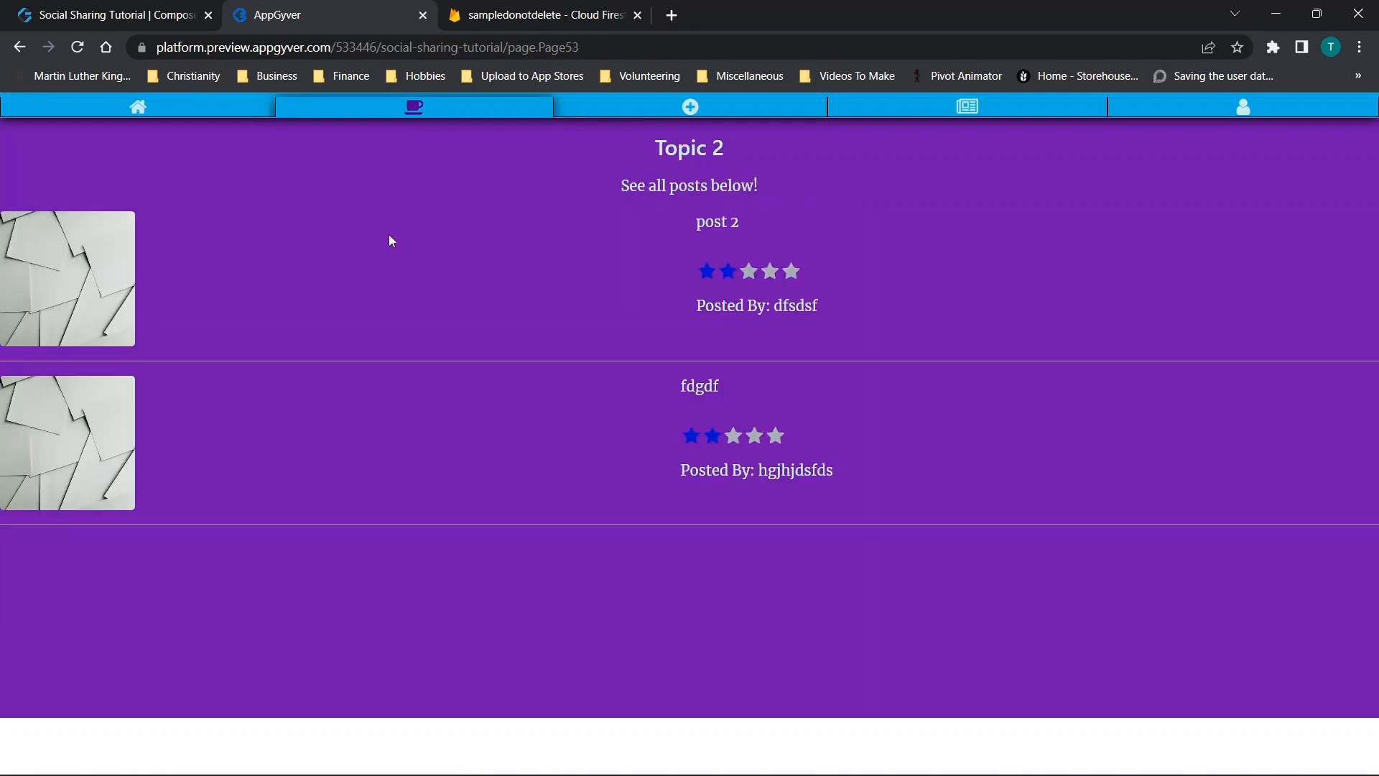
left_click(409, 118)
left_click(148, 426)
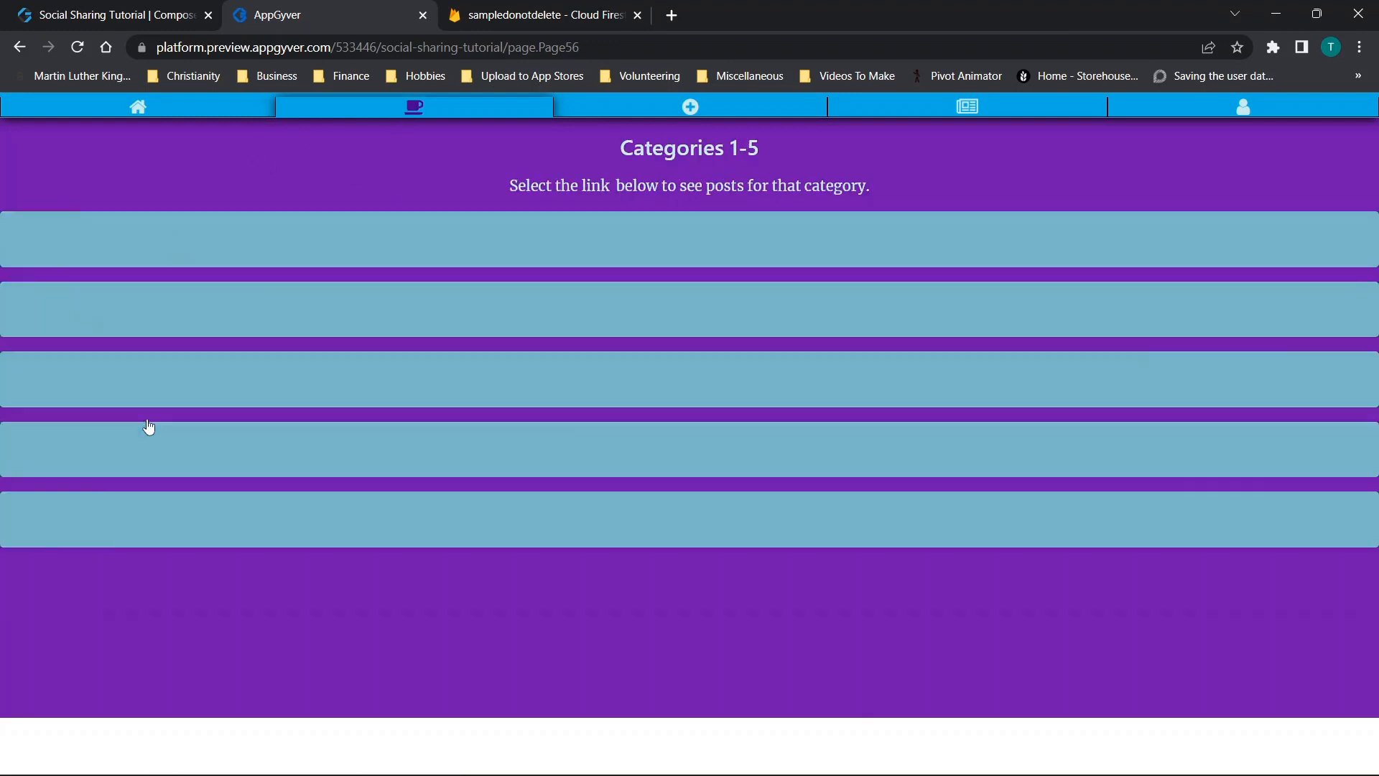
left_click(154, 319)
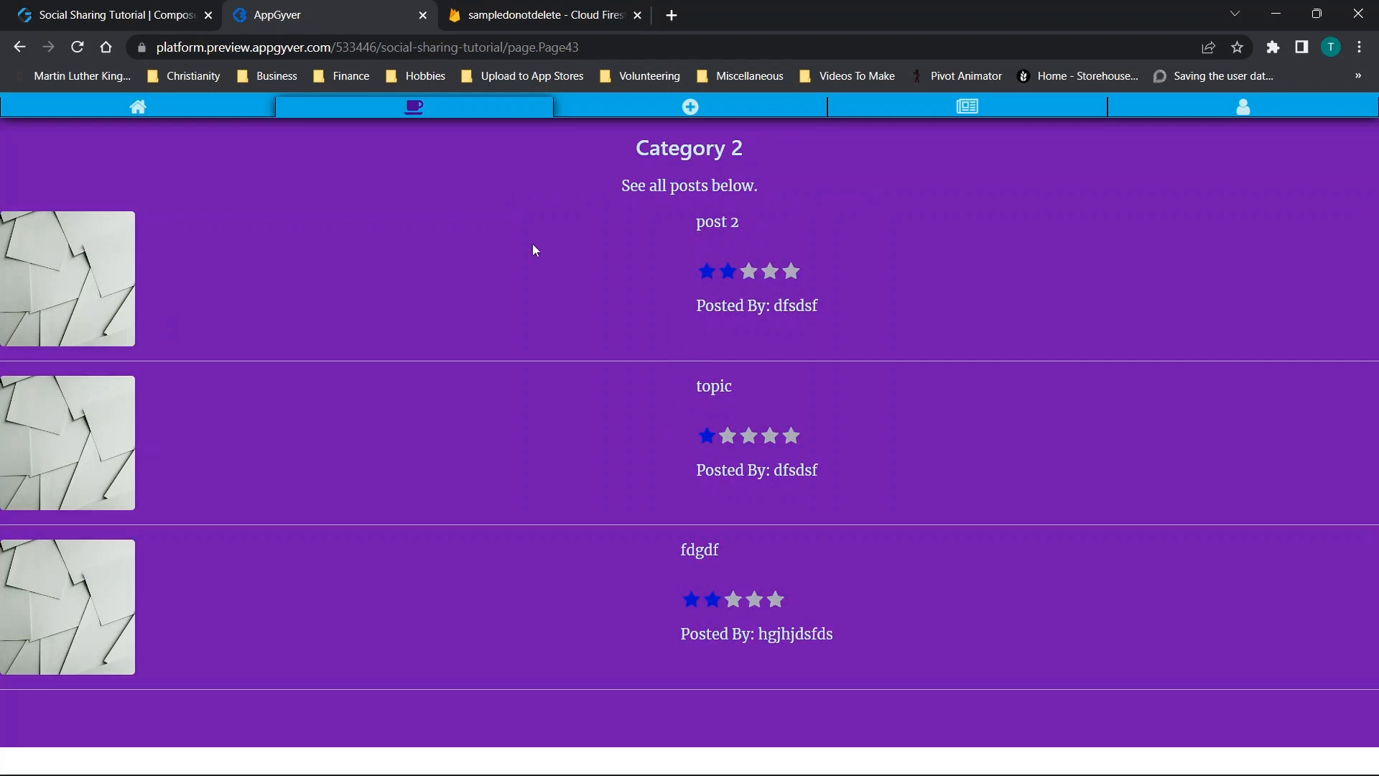
Step: Look through the preview's Topics 1-5, Categories 1-5 and 1-5 Ratings list pages, returning to the main Topics page
left_click(391, 114)
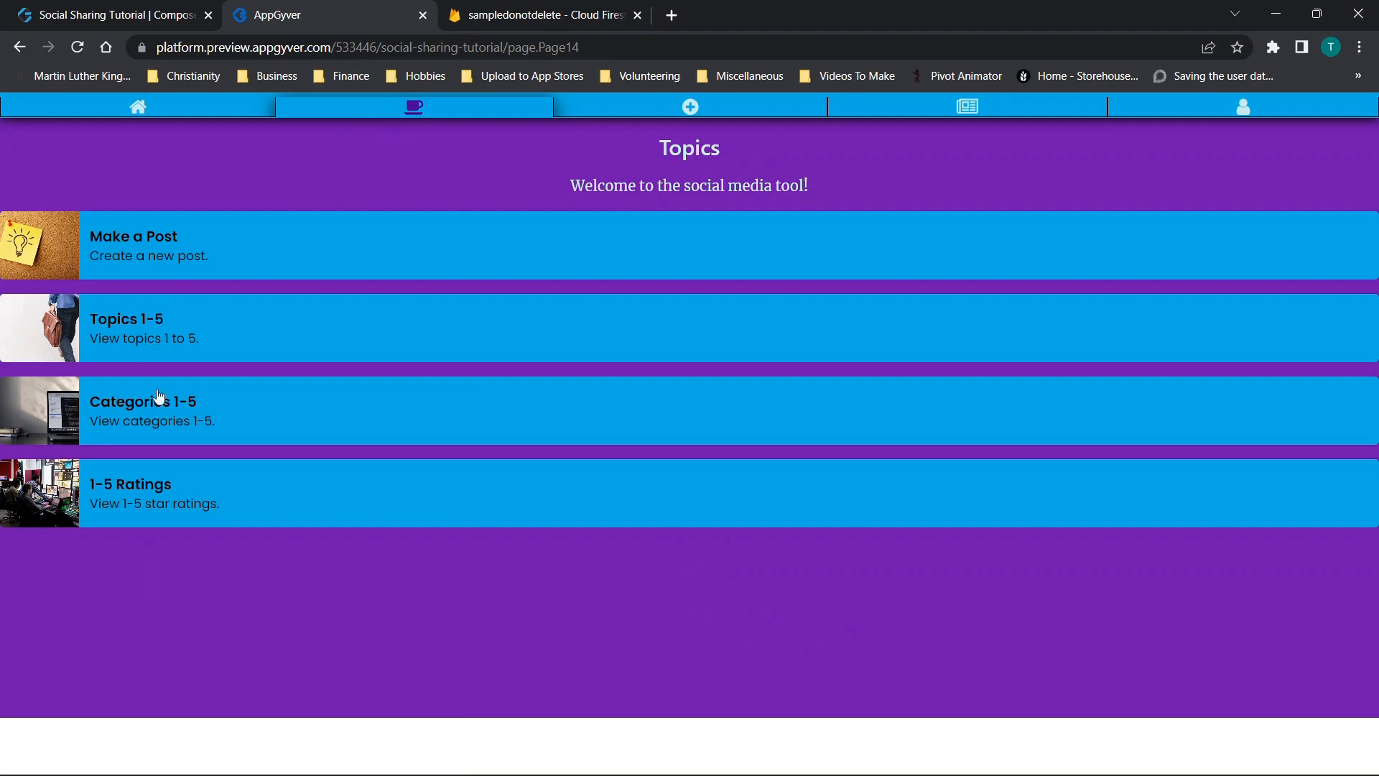
left_click(64, 9)
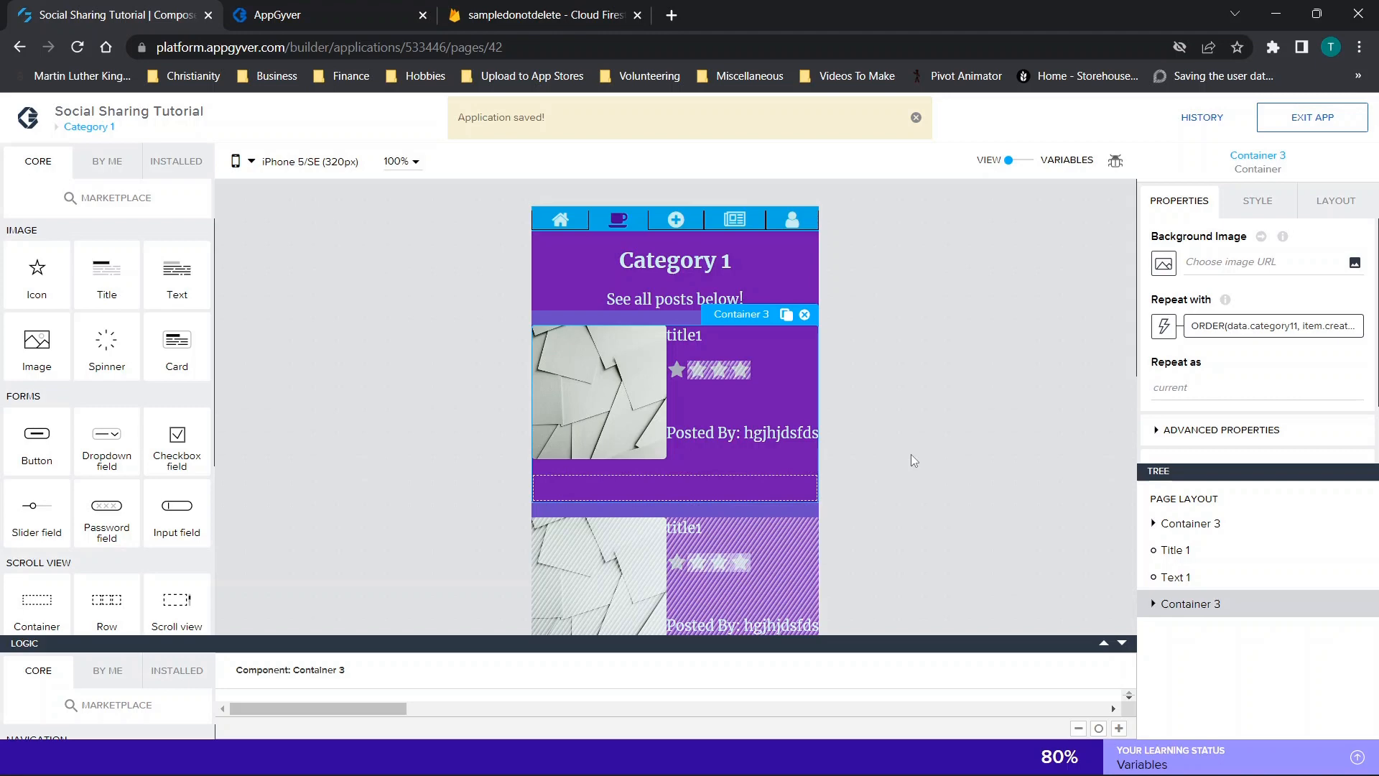
left_click(369, 9)
left_click(319, 113)
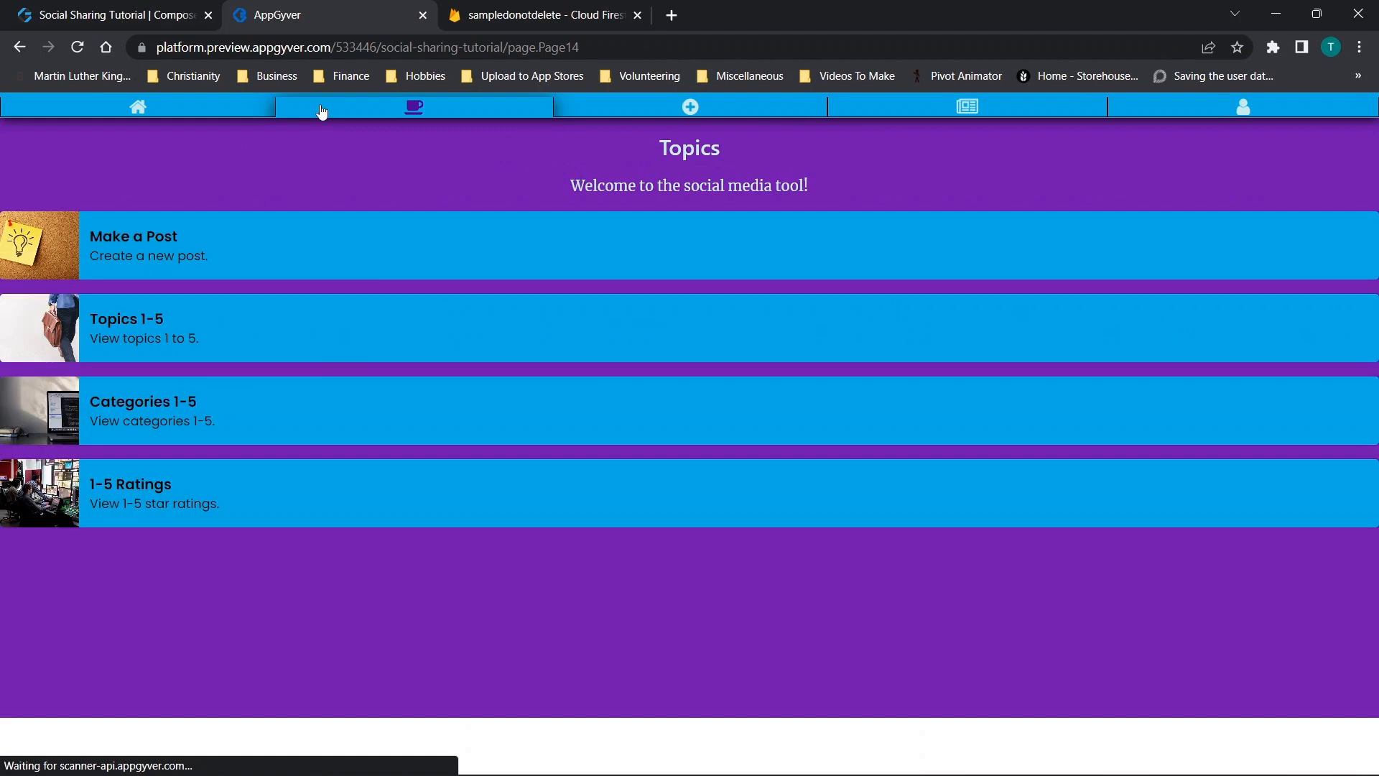
left_click(208, 359)
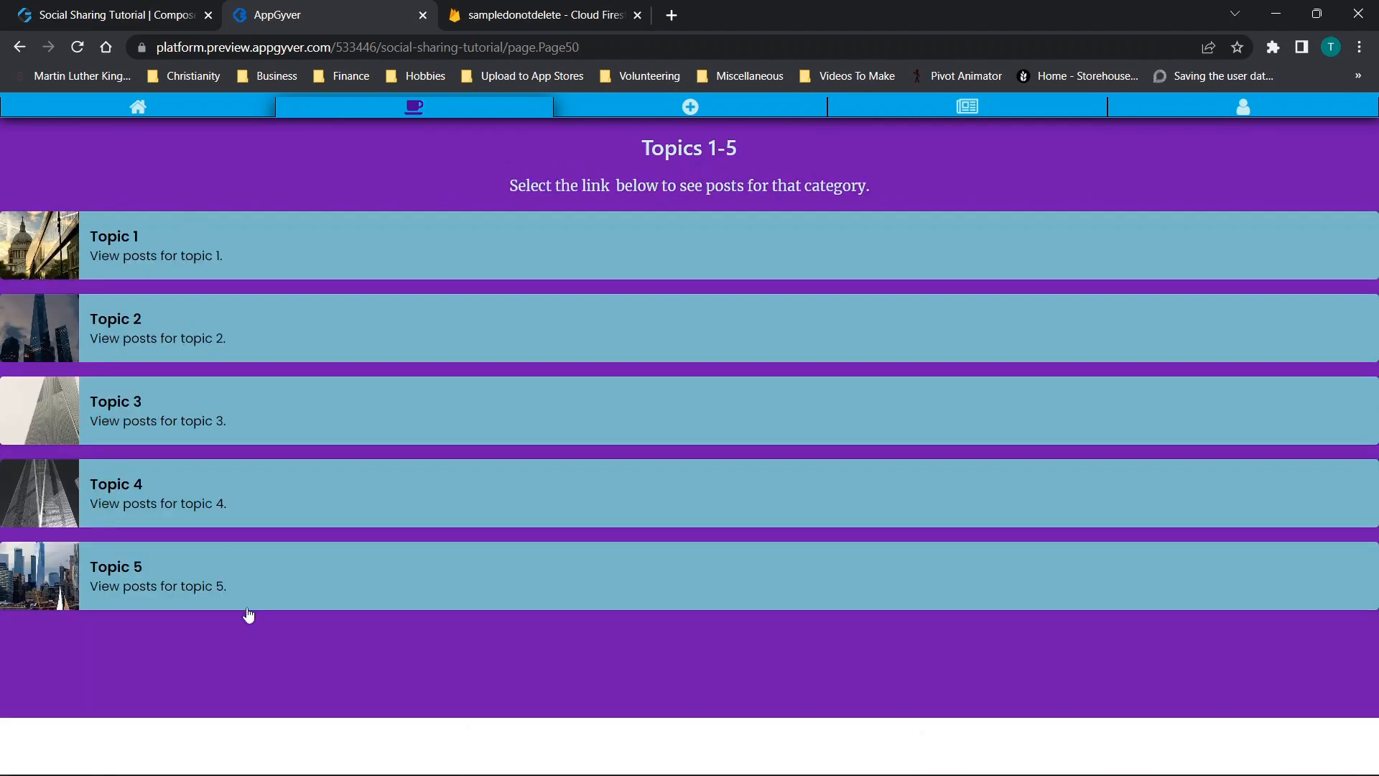
left_click(350, 104)
left_click(238, 416)
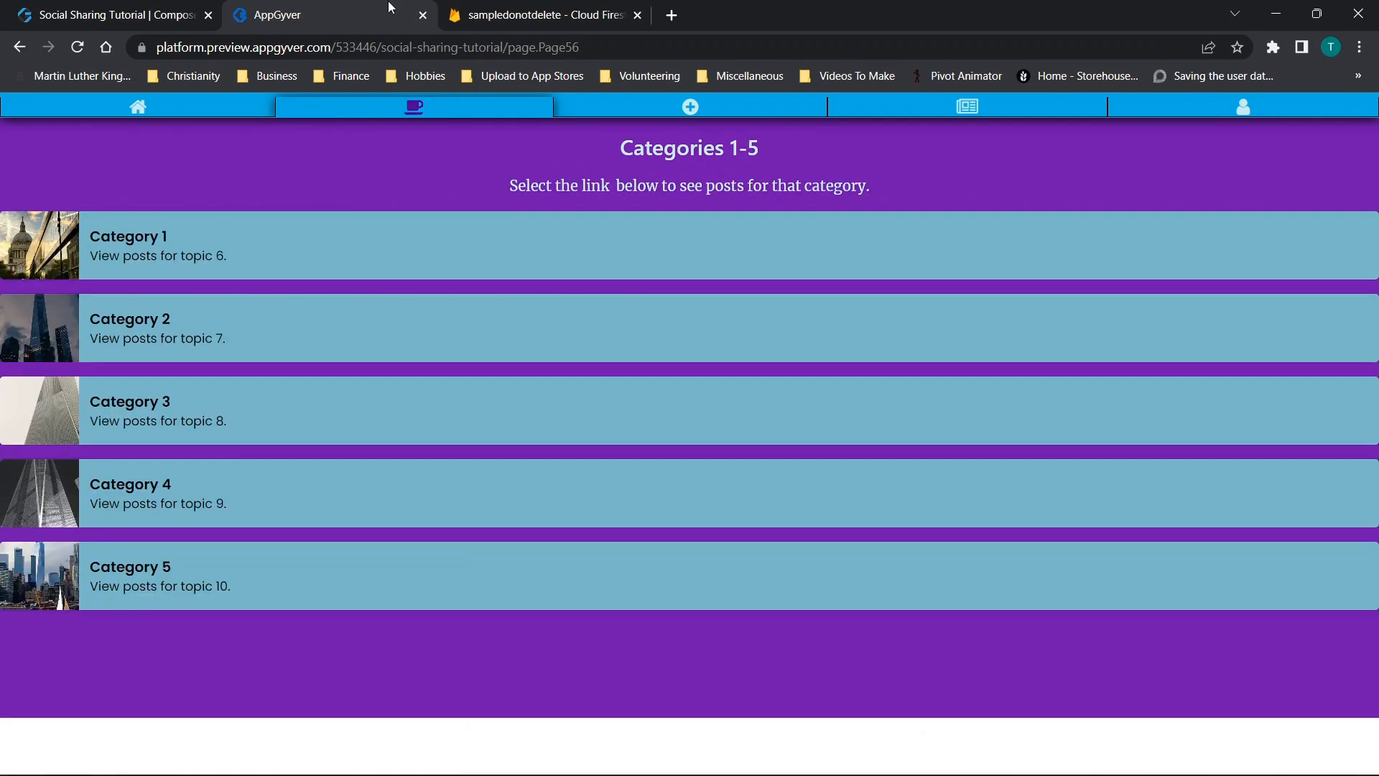
left_click(371, 112)
left_click(213, 477)
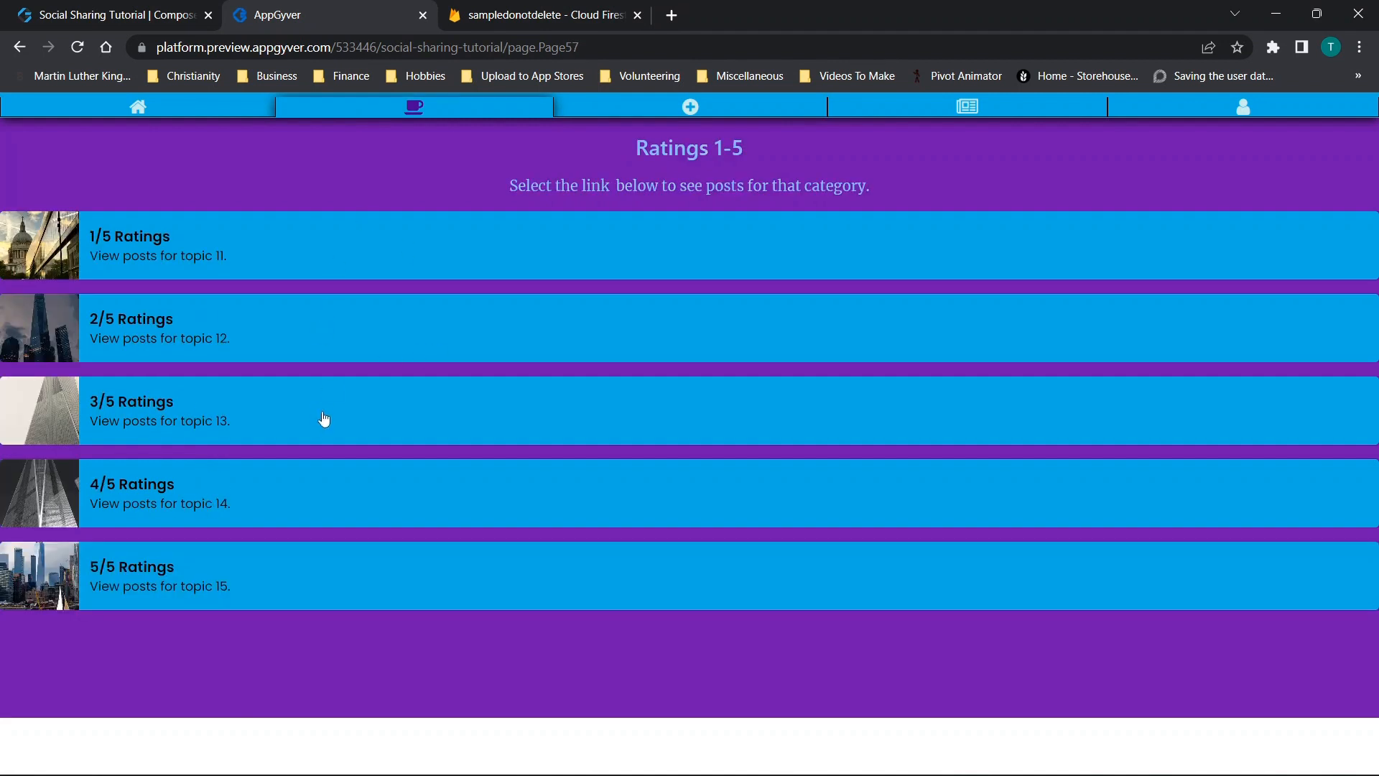
left_click(364, 115)
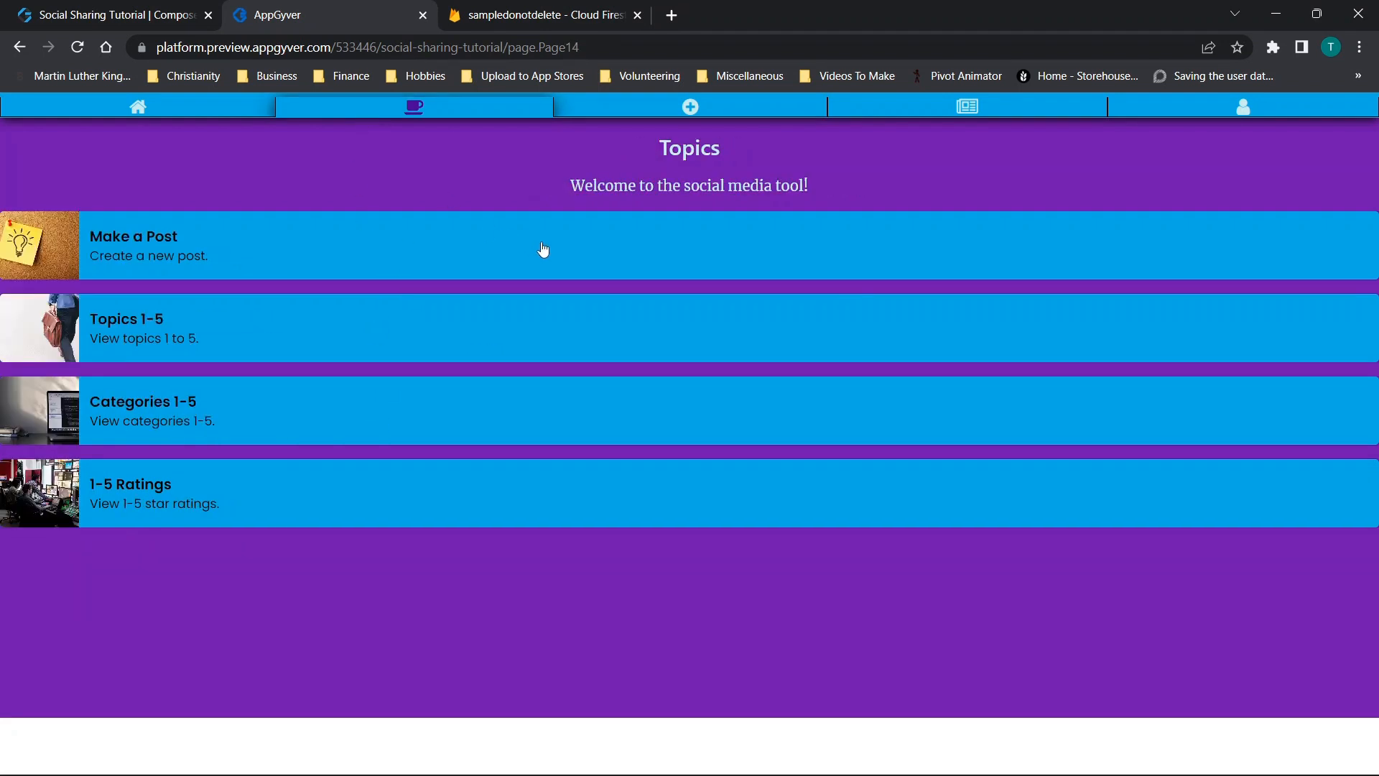
Step: Switch to the app builder and check the Category 1 page's data variable against the list sorted in Container 3's Repeat with formula
left_click(132, 13)
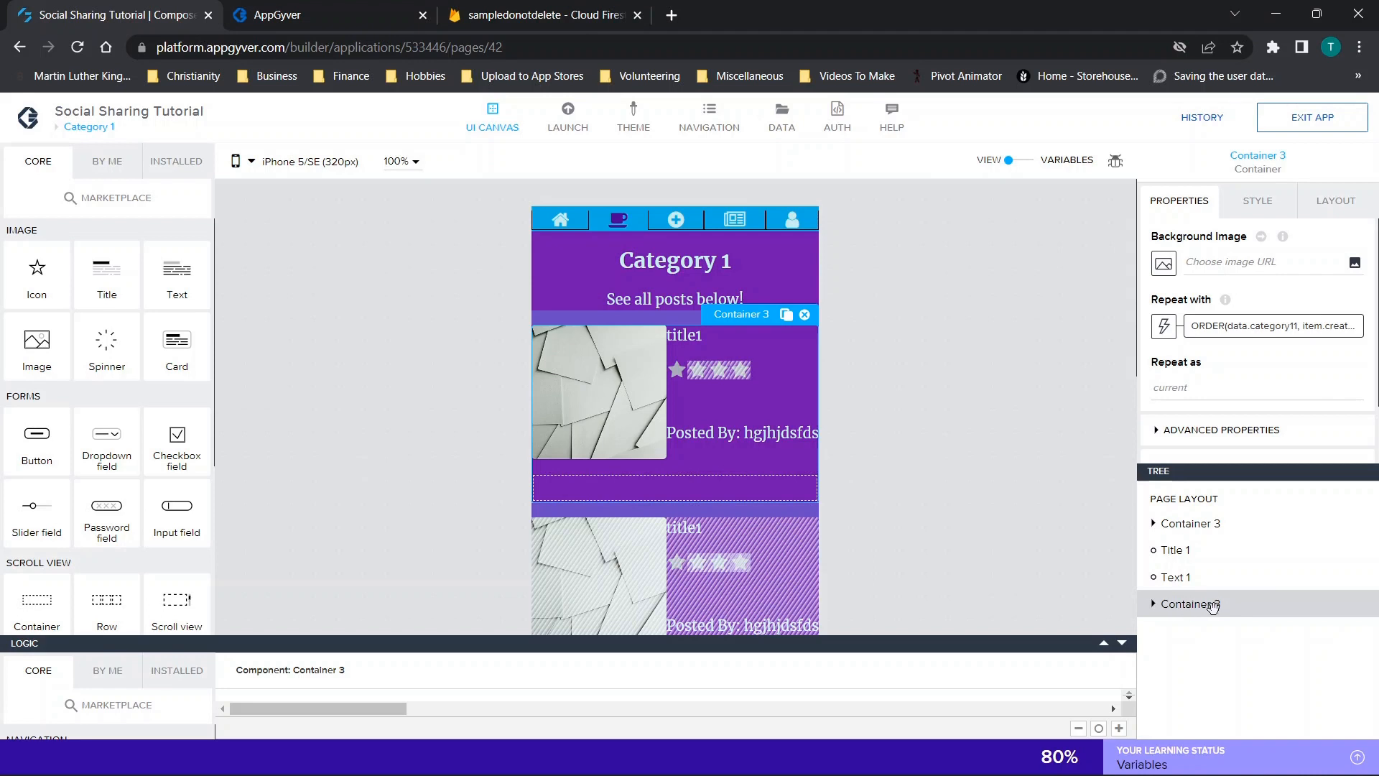
left_click(1028, 159)
left_click(70, 321)
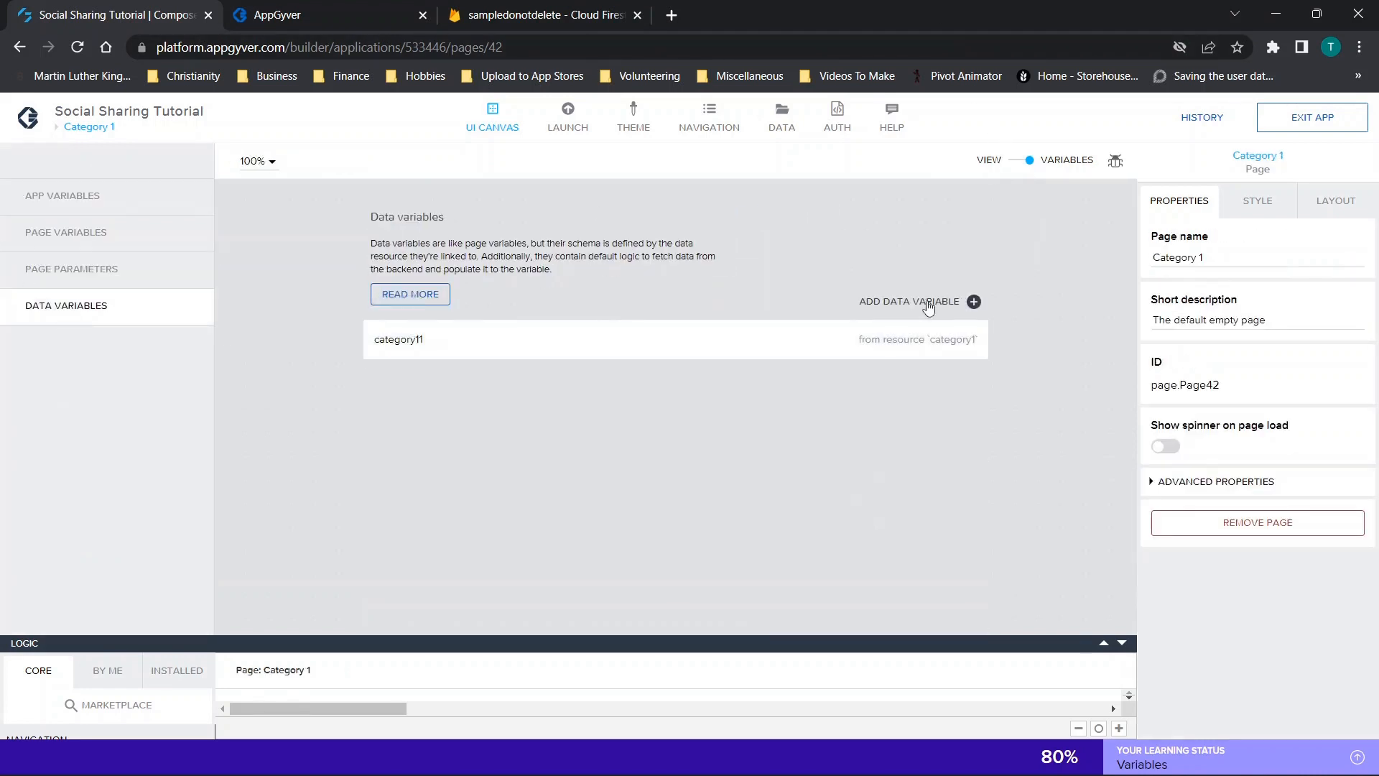
left_click(1021, 164)
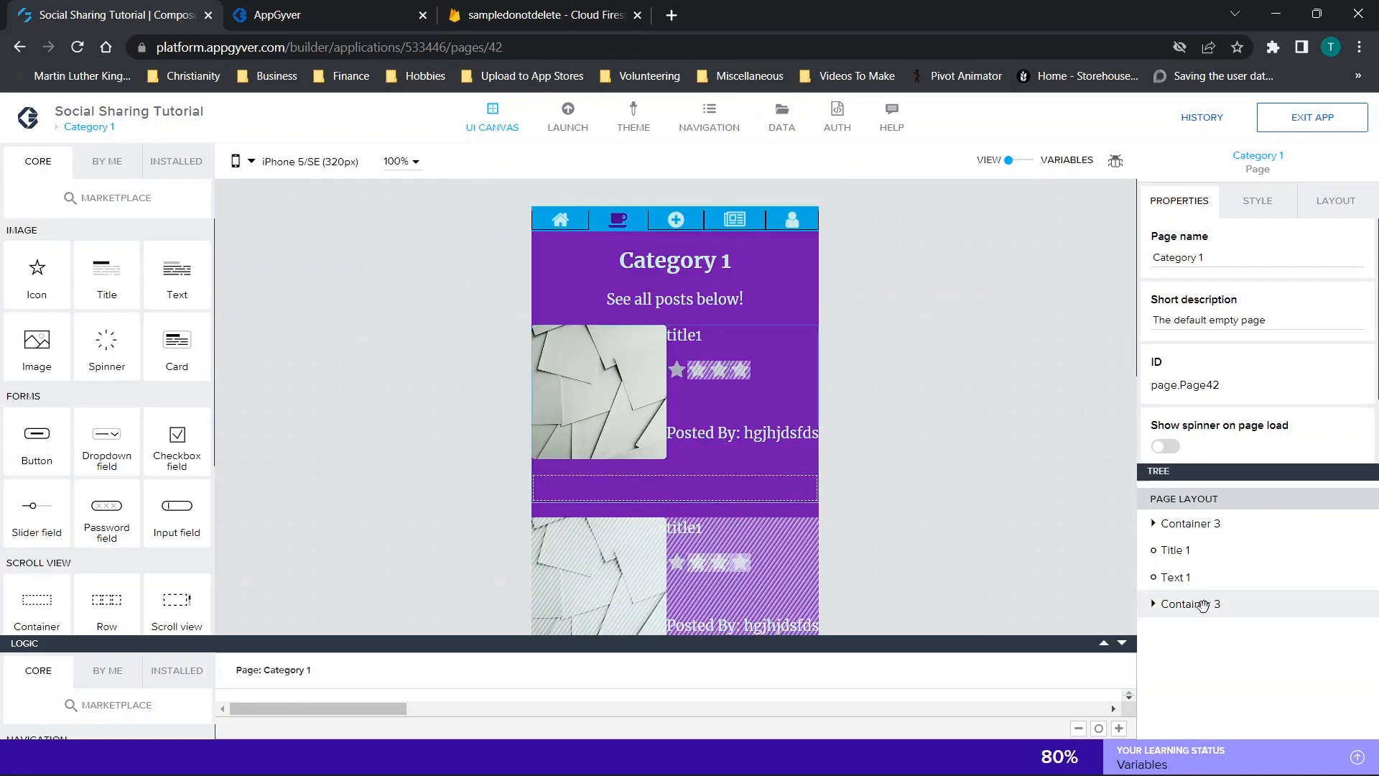
left_click(1203, 606)
left_click(1208, 329)
left_click_drag(219, 340, 317, 346)
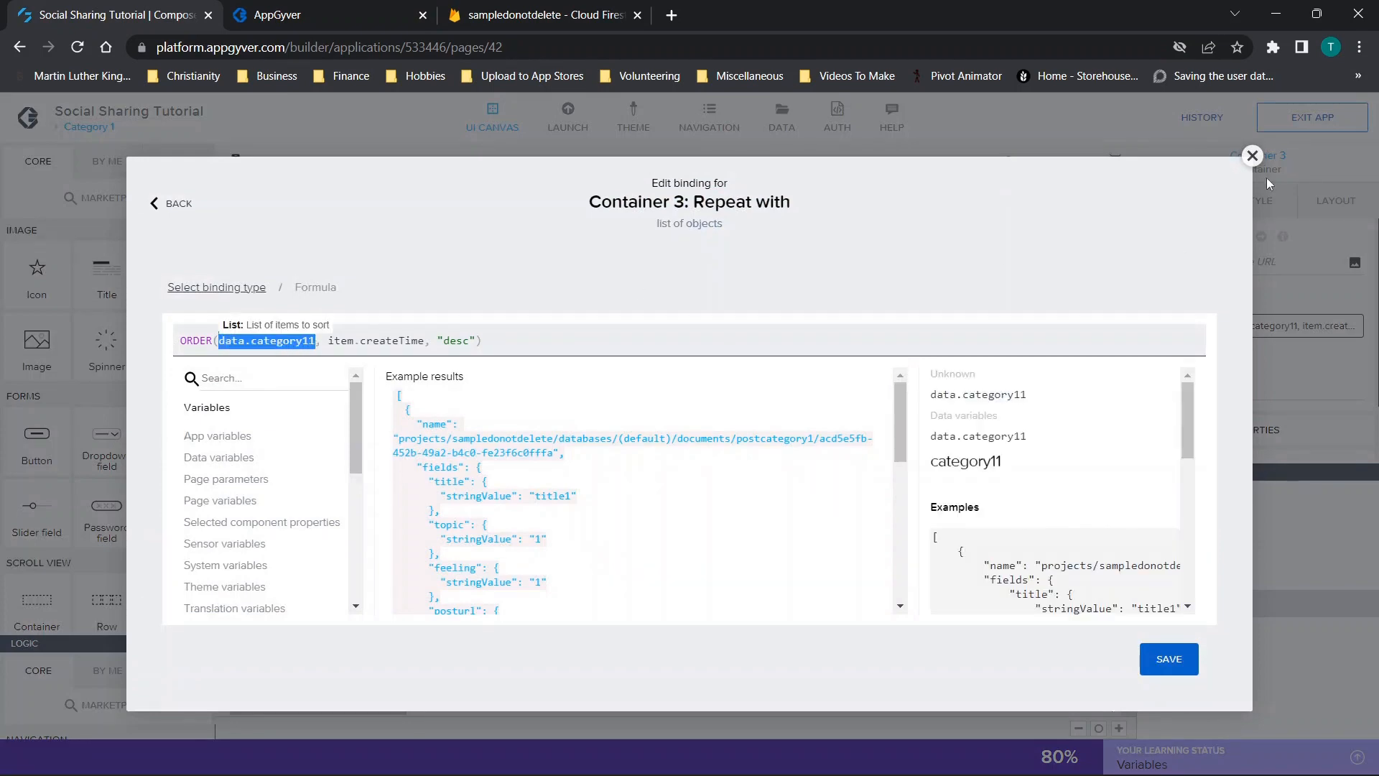
left_click(1251, 155)
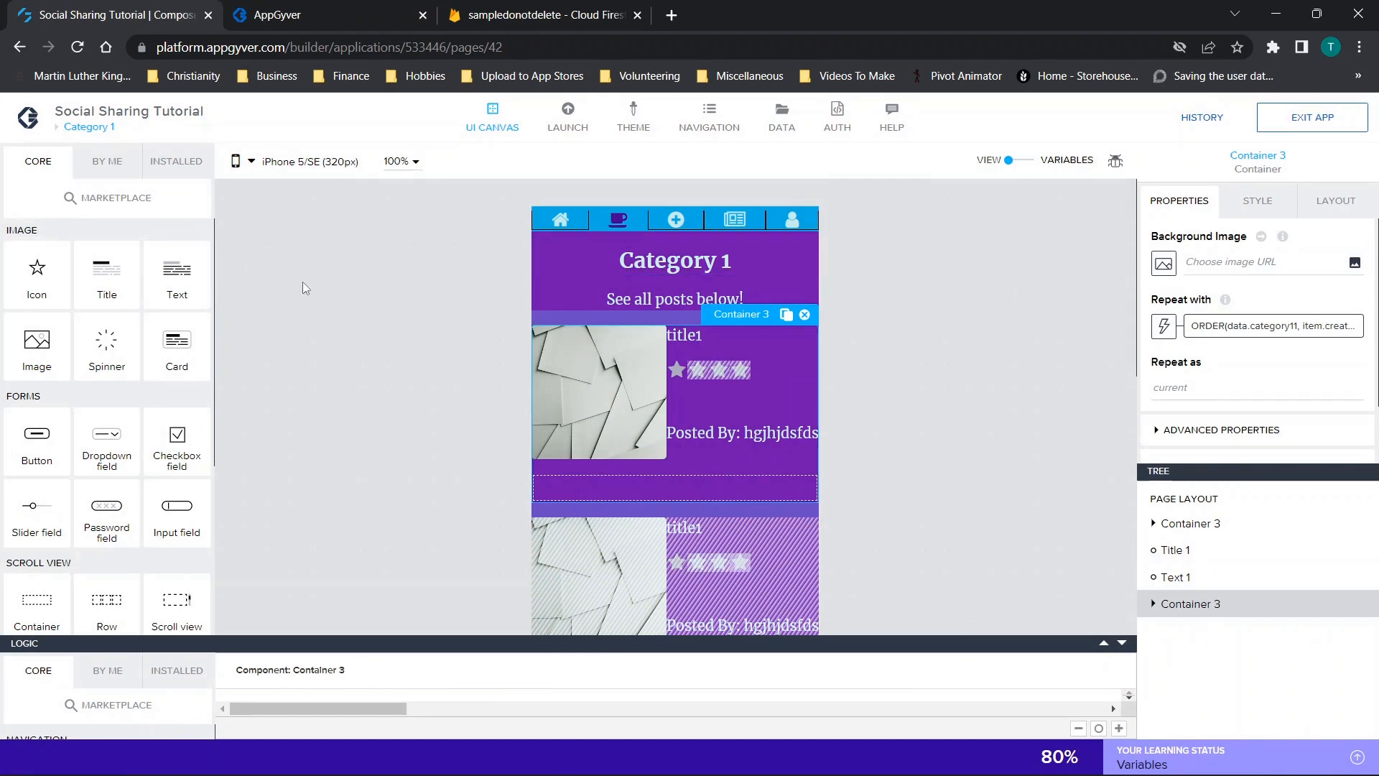
Step: View the custom boards page in the app preview and return to the Category 1 page in the builder
left_click(257, 7)
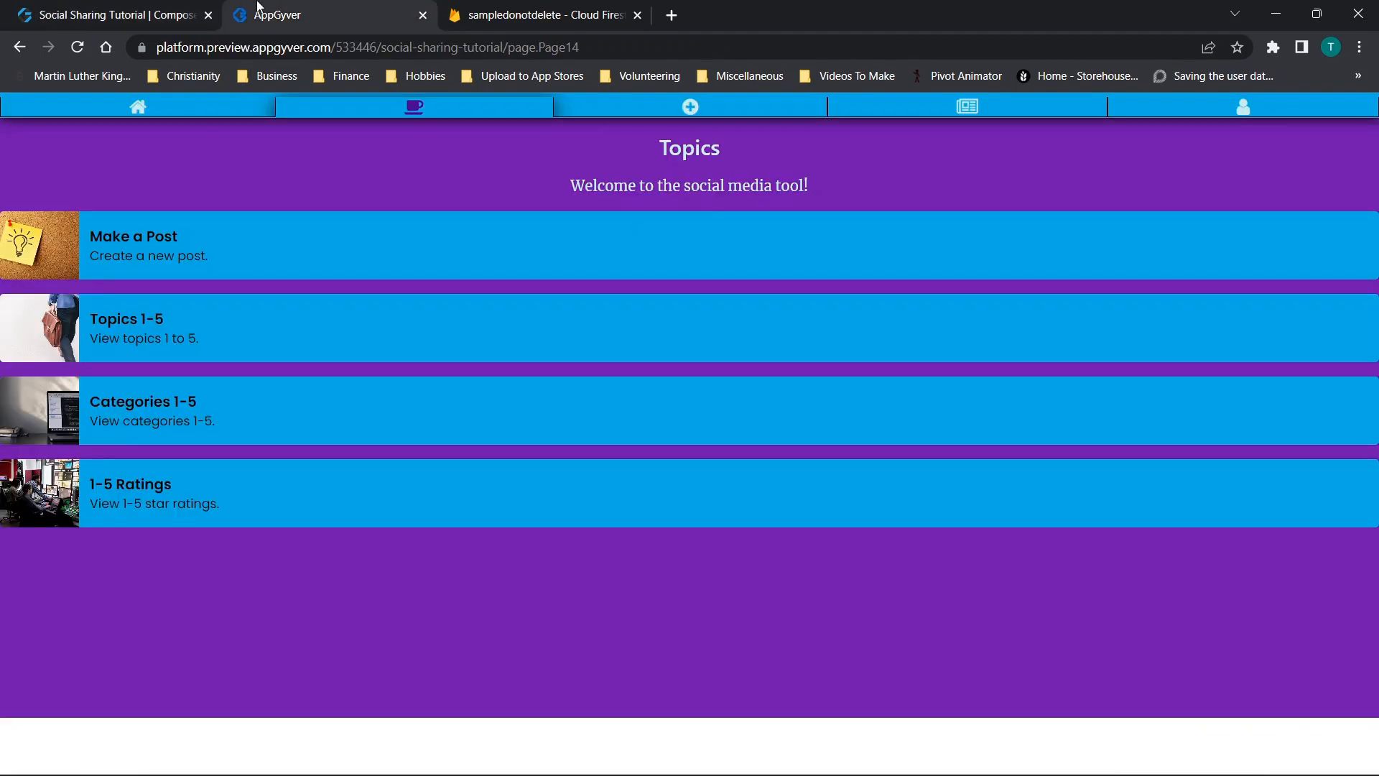
left_click(973, 117)
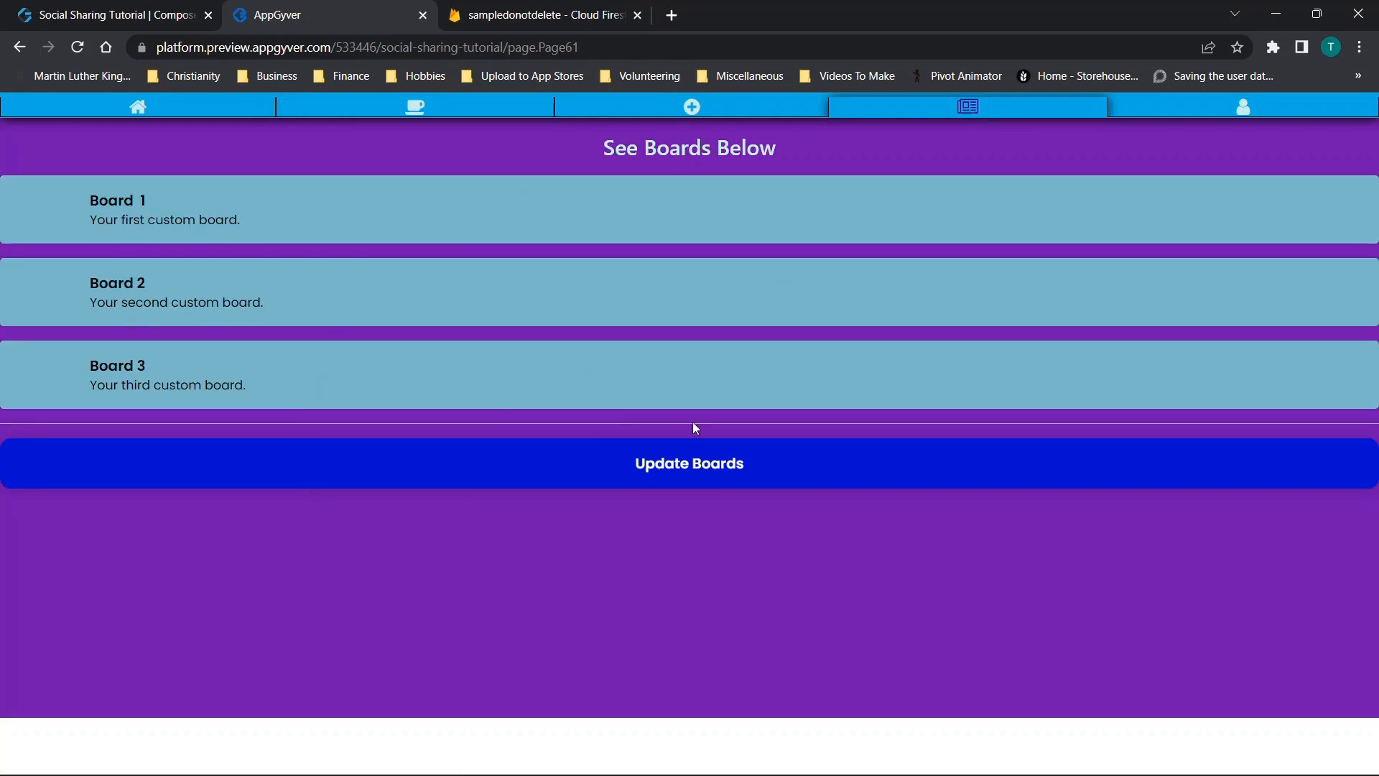
left_click(99, 12)
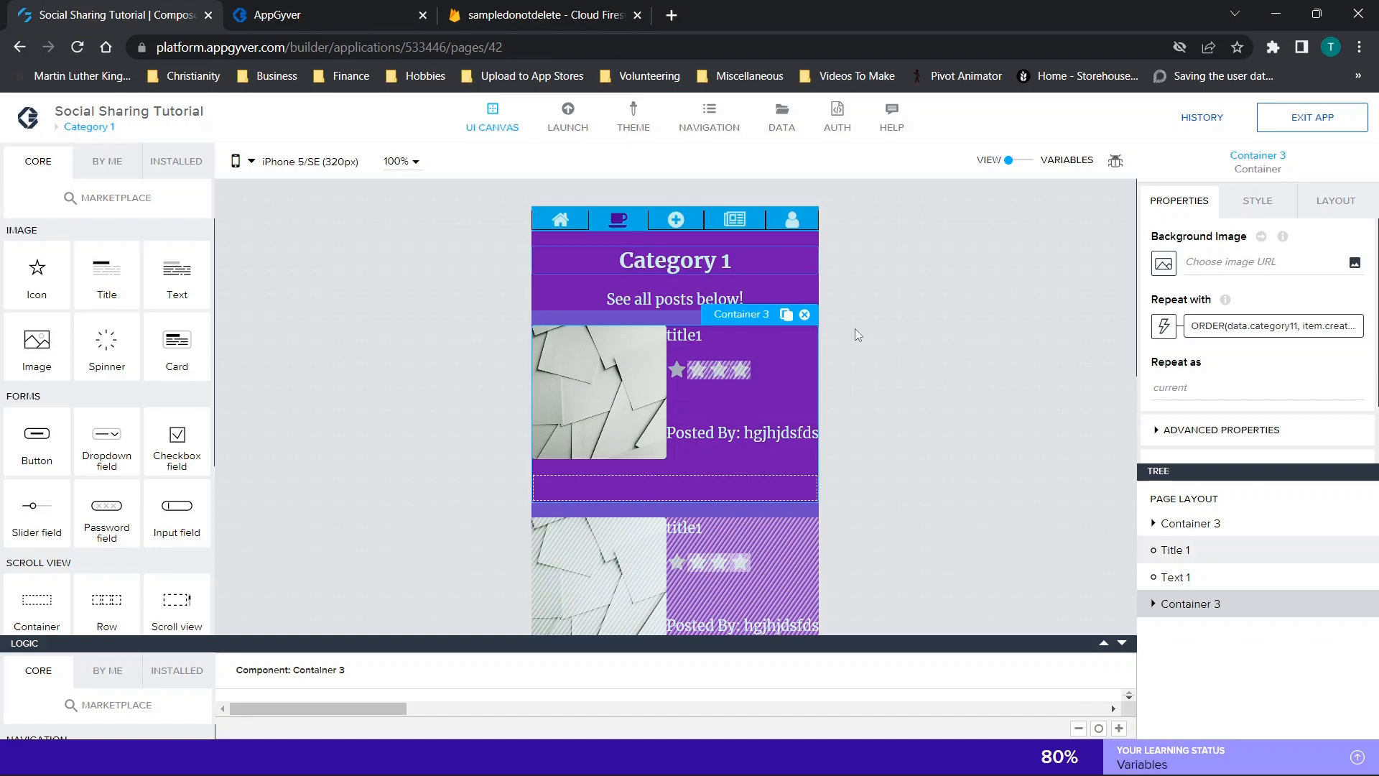